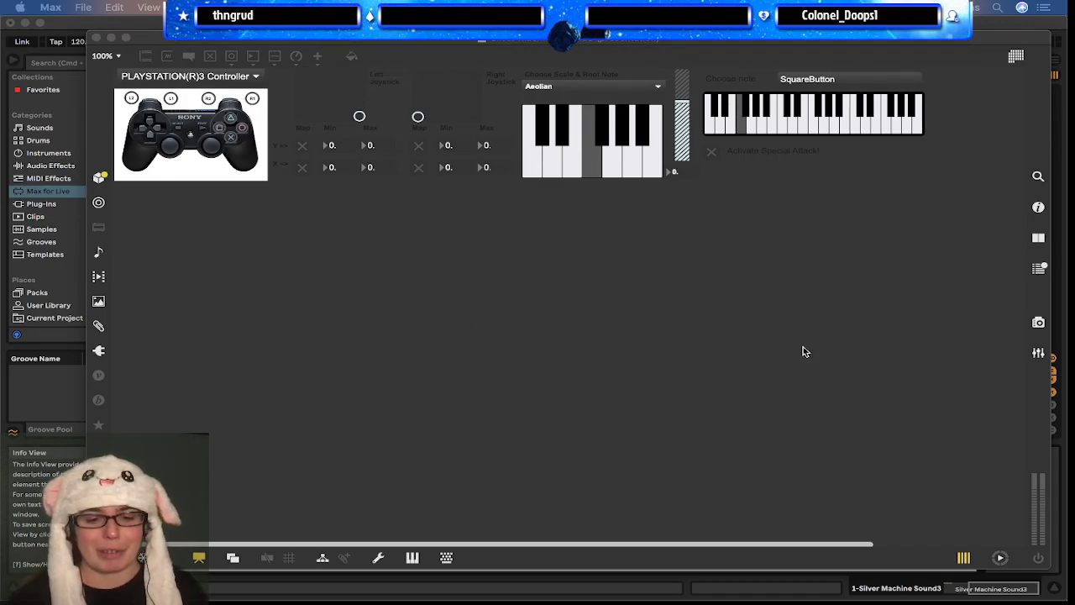
{"action": "mouse_move", "coordinate": [581, 599]}
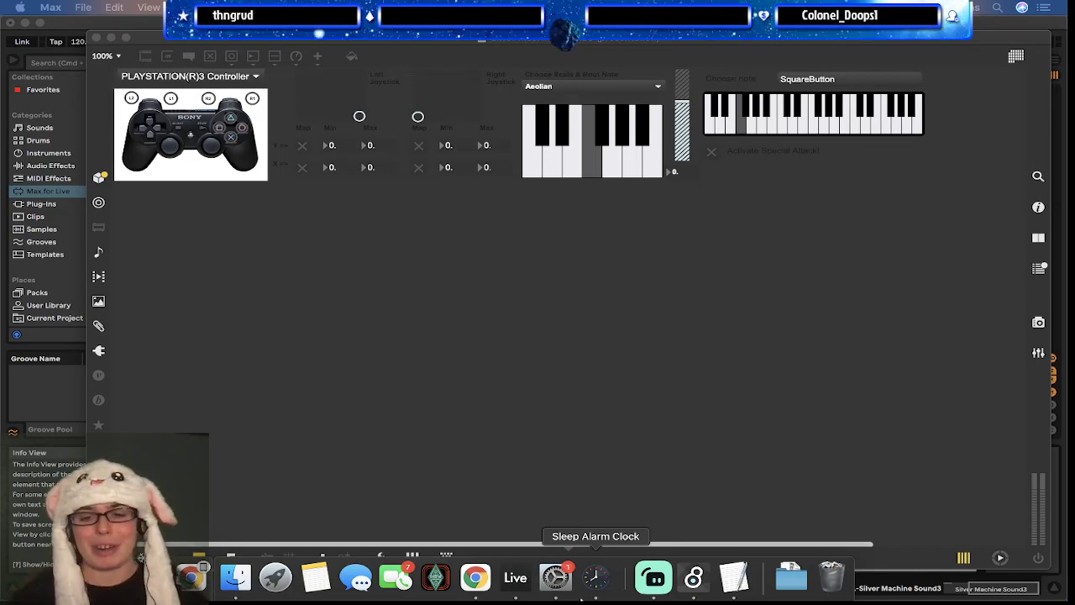
{"action": "left_click", "coordinate": [706, 368]}
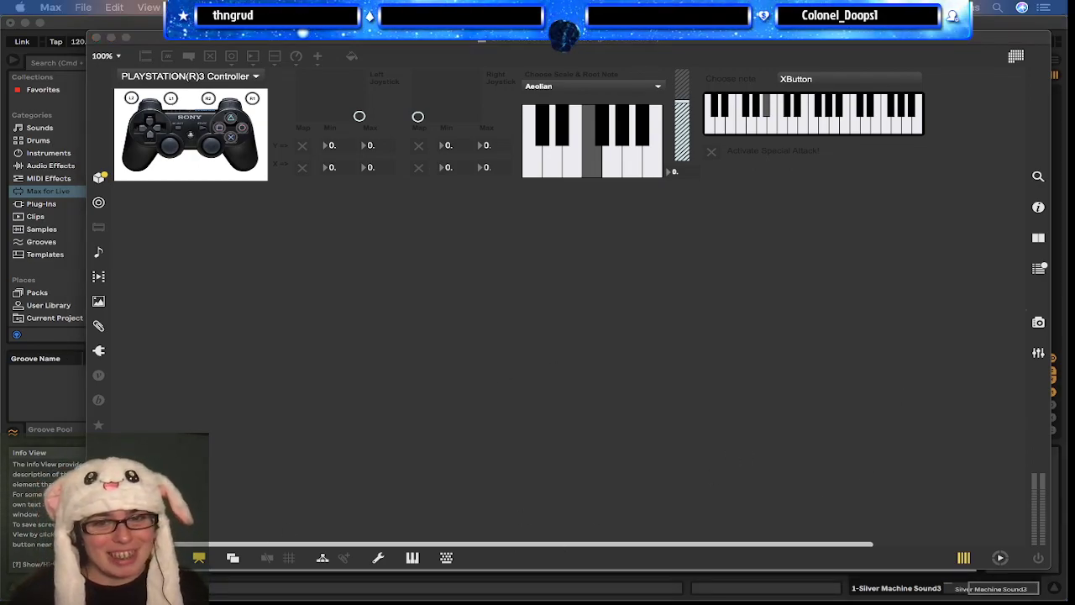
{"action": "left_click", "coordinate": [556, 394]}
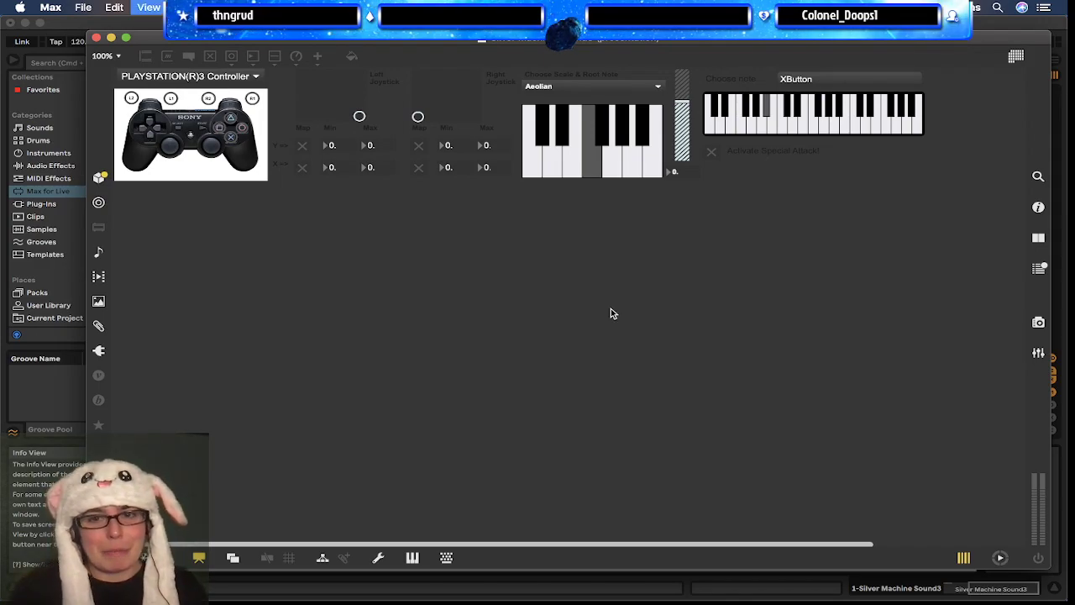
Step: Leave presentation view and examine the synth section of the patch around poly~ super_duper_saw 16 and s detune
{"action": "key", "text": "super+alt+e"}
{"action": "scroll", "coordinate": [611, 313], "scroll_direction": "right", "scroll_amount": 5}
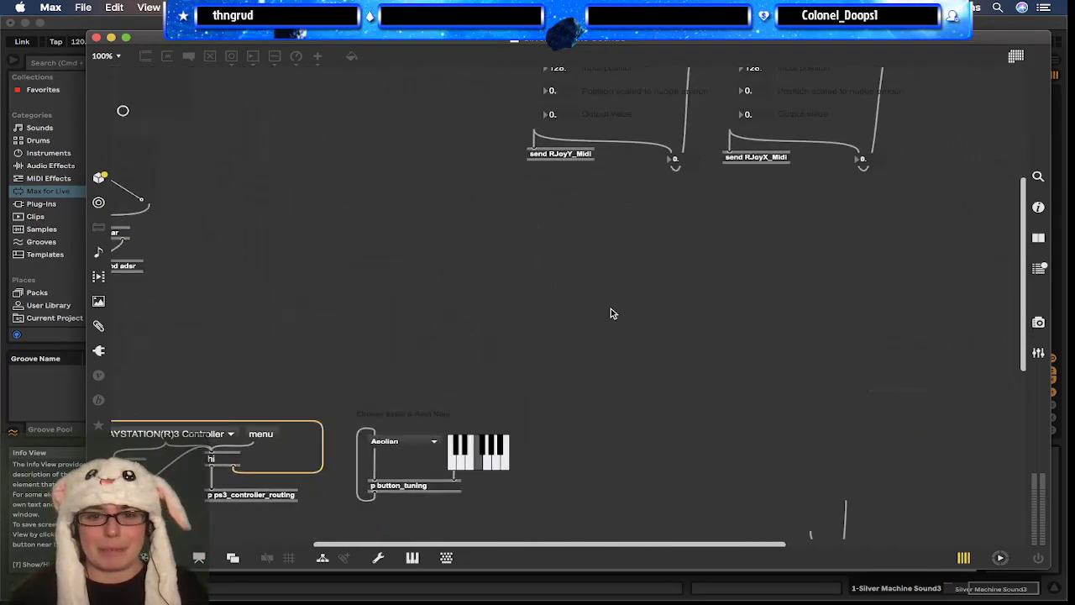
{"action": "scroll", "coordinate": [611, 313], "scroll_direction": "right", "scroll_amount": 5}
{"action": "scroll", "coordinate": [611, 312], "scroll_direction": "down", "scroll_amount": 8}
{"action": "scroll", "coordinate": [611, 313], "scroll_direction": "left", "scroll_amount": 8}
{"action": "scroll", "coordinate": [611, 313], "scroll_direction": "right", "scroll_amount": 10}
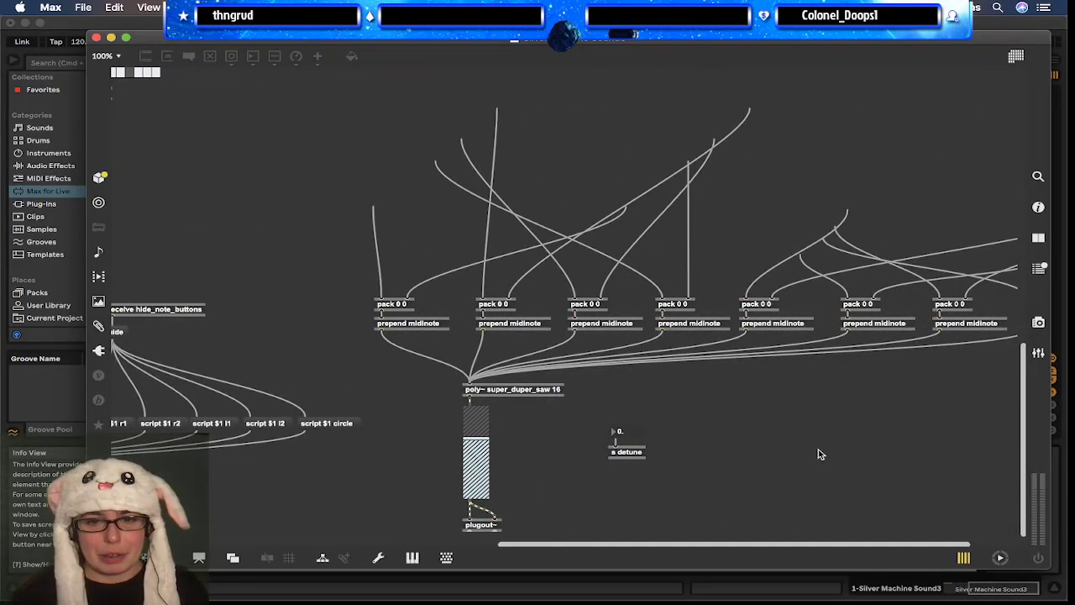
{"action": "scroll", "coordinate": [820, 455], "scroll_direction": "right", "scroll_amount": 2}
{"action": "scroll", "coordinate": [821, 454], "scroll_direction": "left", "scroll_amount": 6}
{"action": "scroll", "coordinate": [796, 454], "scroll_direction": "right", "scroll_amount": 3}
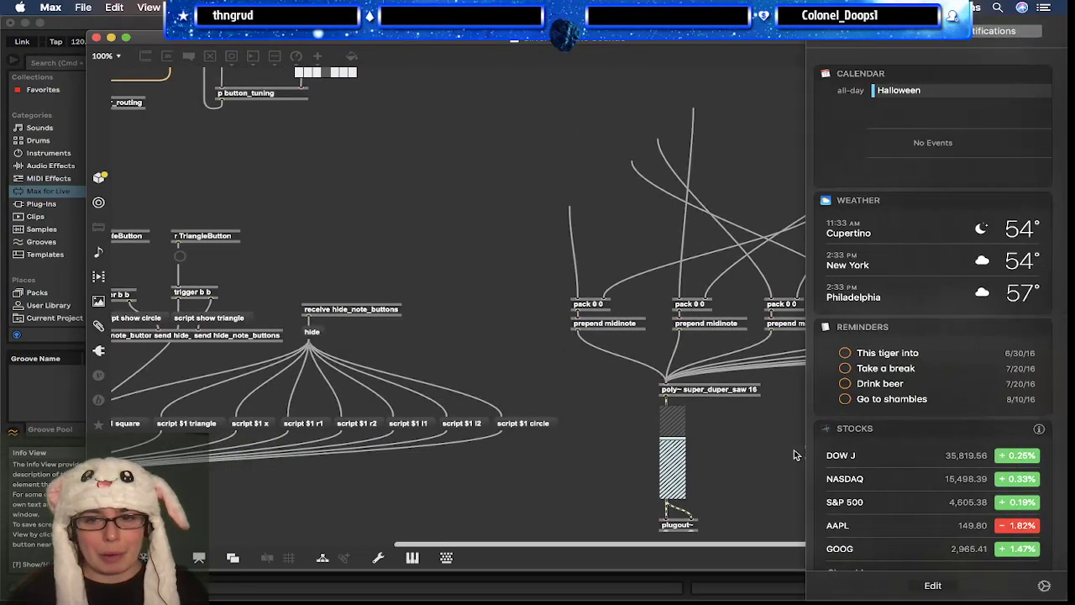
{"action": "left_click", "coordinate": [796, 454]}
{"action": "scroll", "coordinate": [713, 415], "scroll_direction": "right", "scroll_amount": 4}
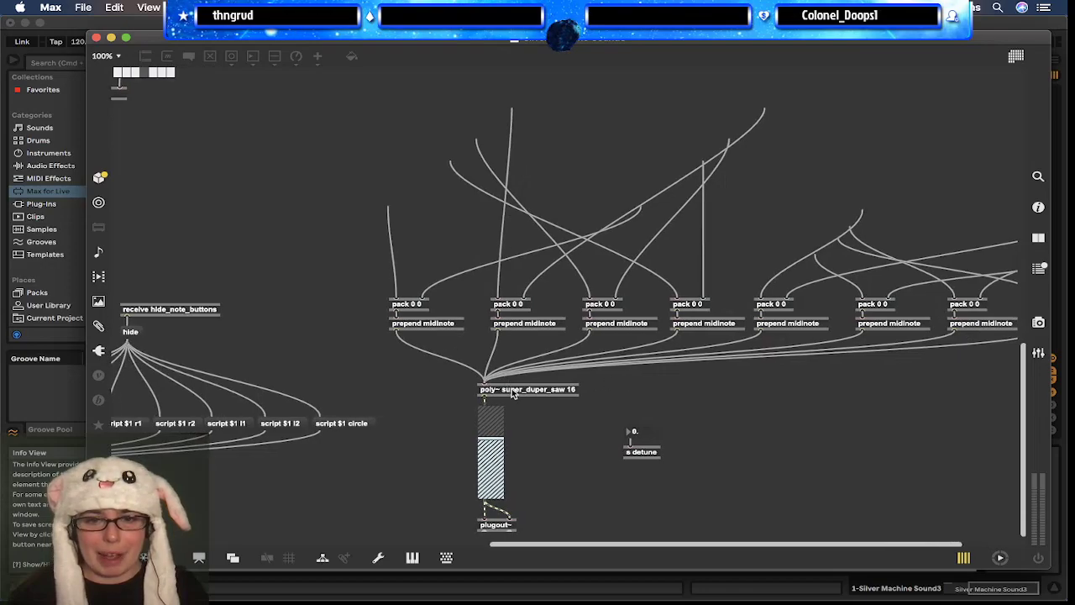
{"action": "scroll", "coordinate": [508, 445], "scroll_direction": "right", "scroll_amount": 3}
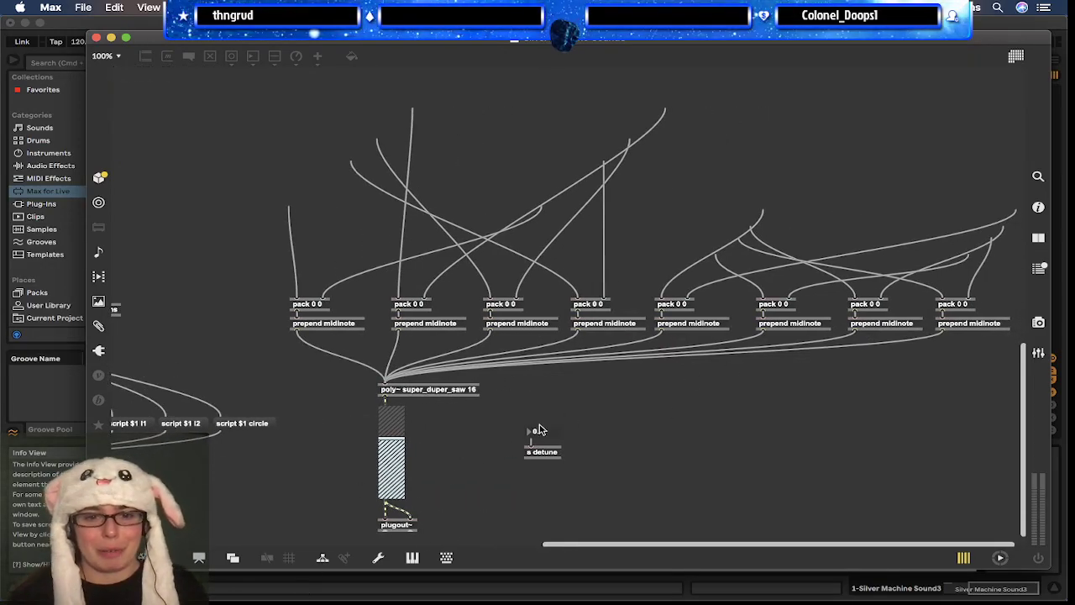
Step: Open the first voice instance of poly~ super_duper_saw 16 to inspect its contents
{"action": "double_click", "coordinate": [433, 392]}
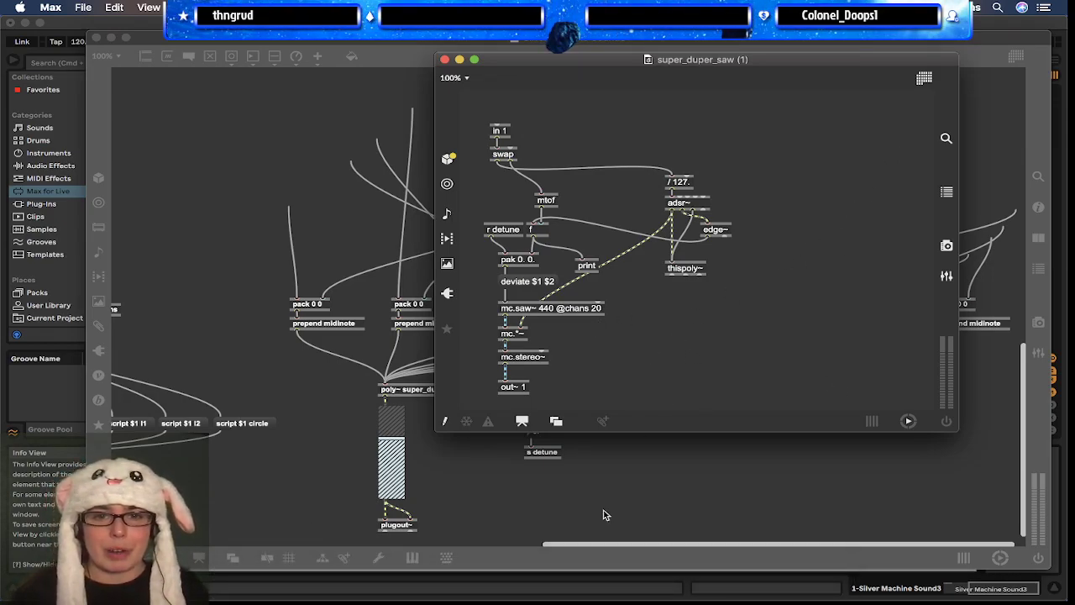
{"action": "left_click", "coordinate": [645, 489]}
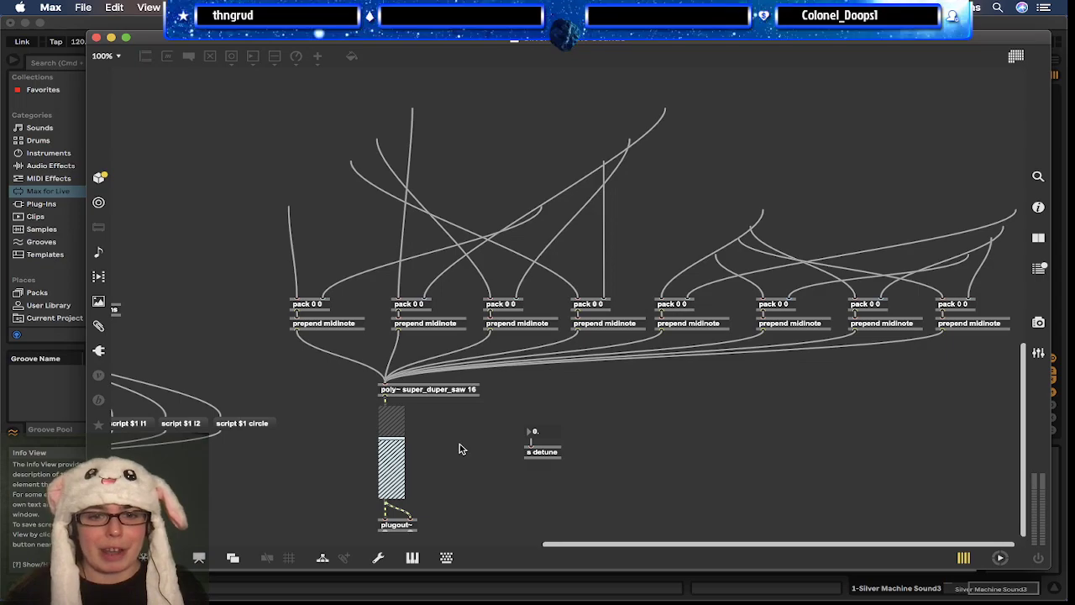
{"action": "double_click", "coordinate": [467, 390]}
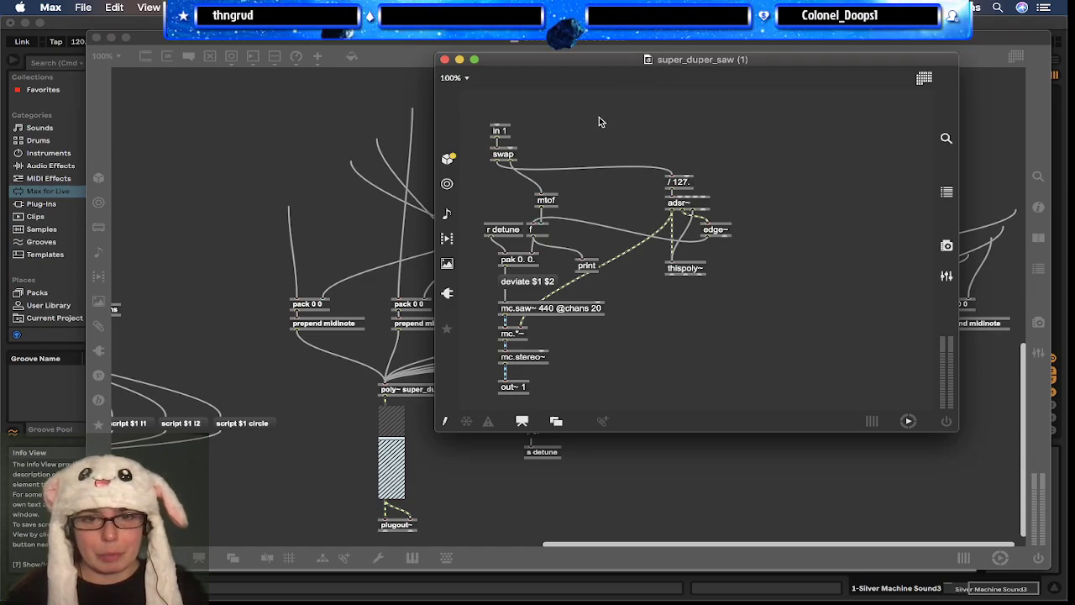
Step: Open the recent patcher super_duper_saw.maxpat as its own file and unlock it for editing
{"action": "left_click", "coordinate": [86, 7]}
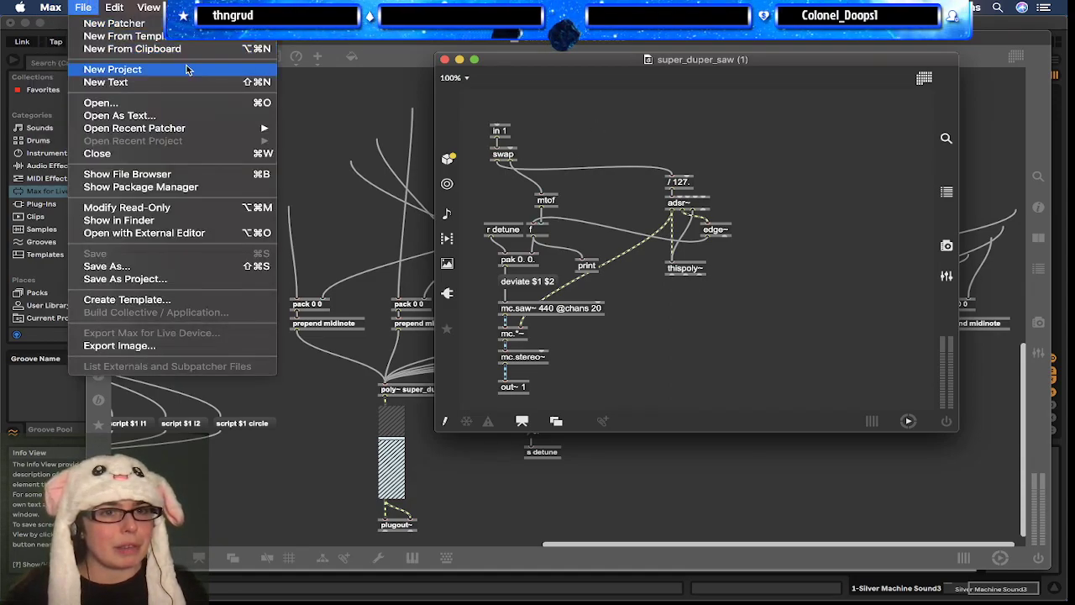
{"action": "mouse_move", "coordinate": [210, 129]}
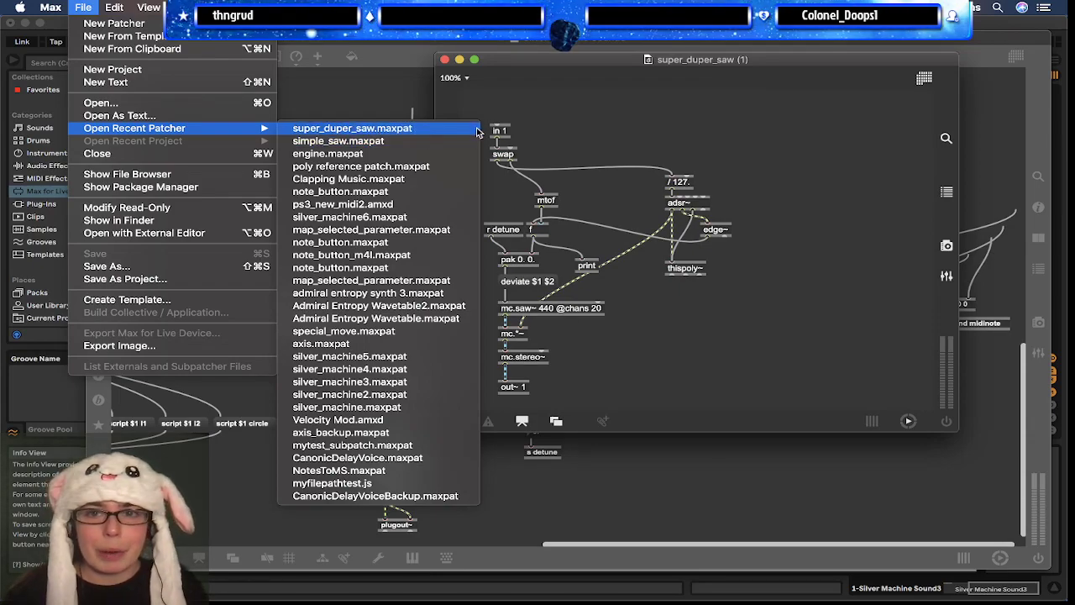
{"action": "left_click", "coordinate": [445, 130]}
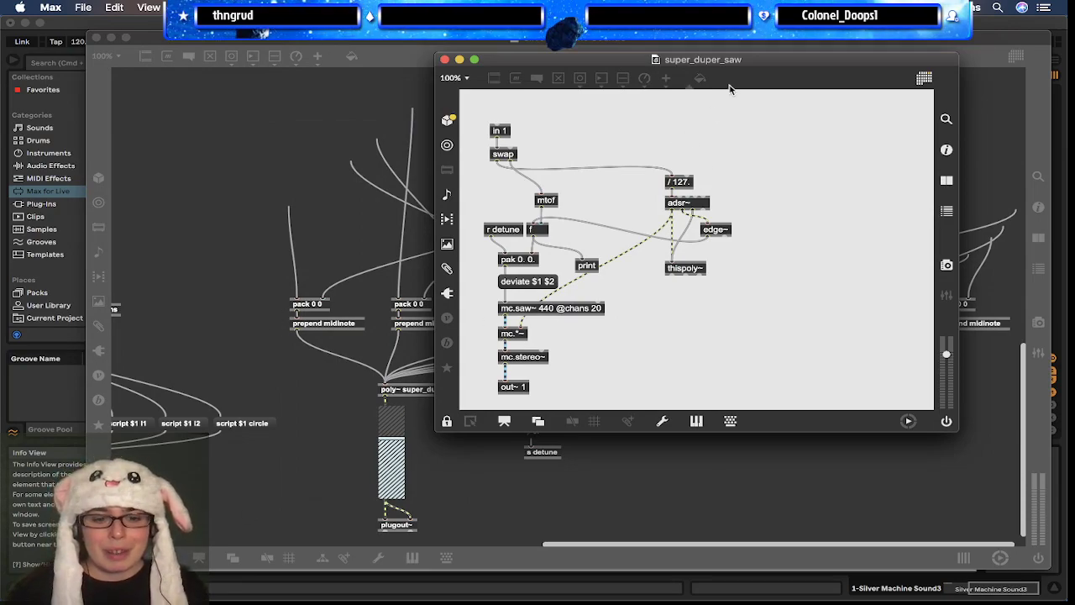
{"action": "key", "text": "super+e"}
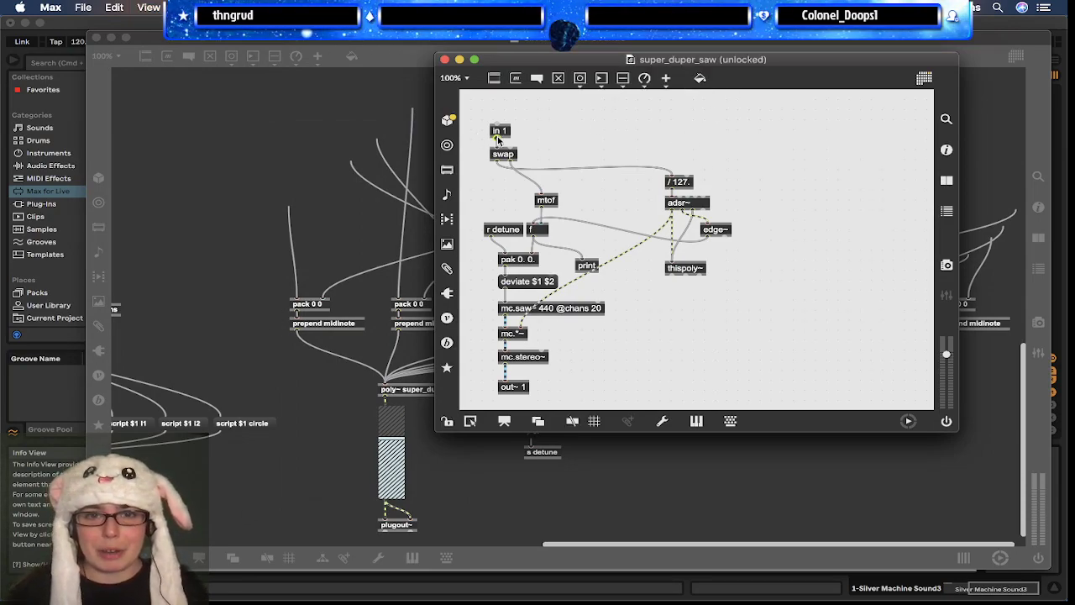
Step: Duplicate the in 1 object beside the original and change the copy to in 2
{"action": "left_click_drag", "start_coordinate": [506, 133], "coordinate": [584, 134]}
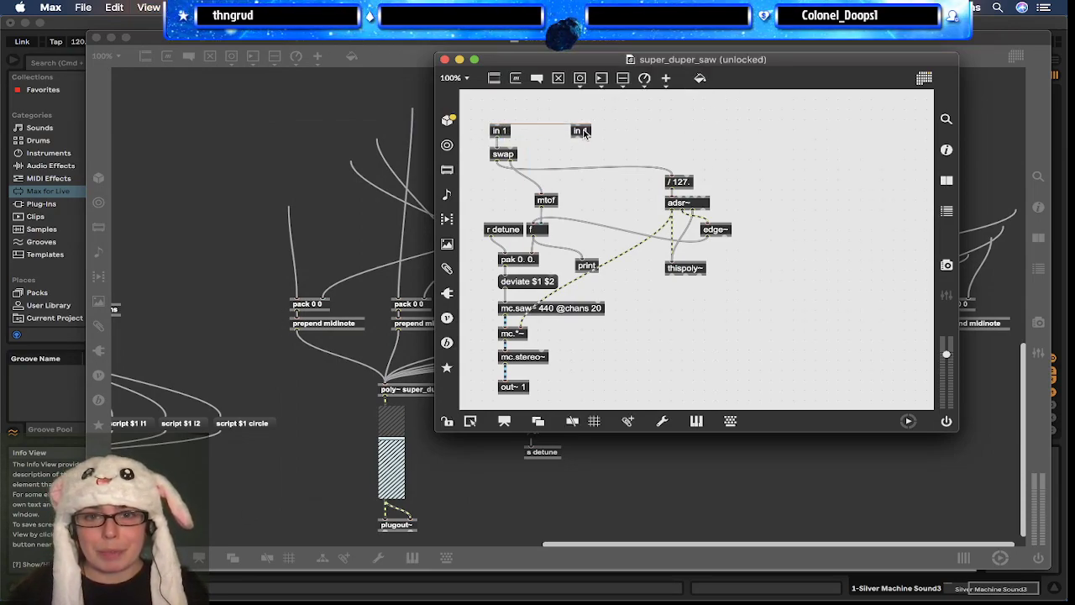
{"action": "double_click", "coordinate": [584, 131]}
{"action": "type", "text": "2"}
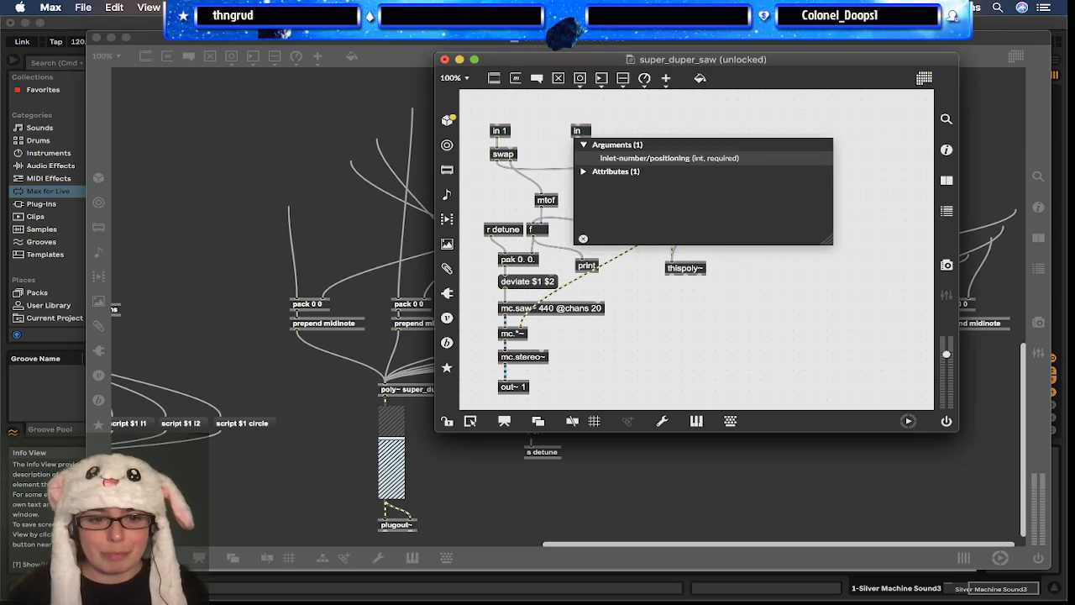
{"action": "left_click", "coordinate": [681, 112]}
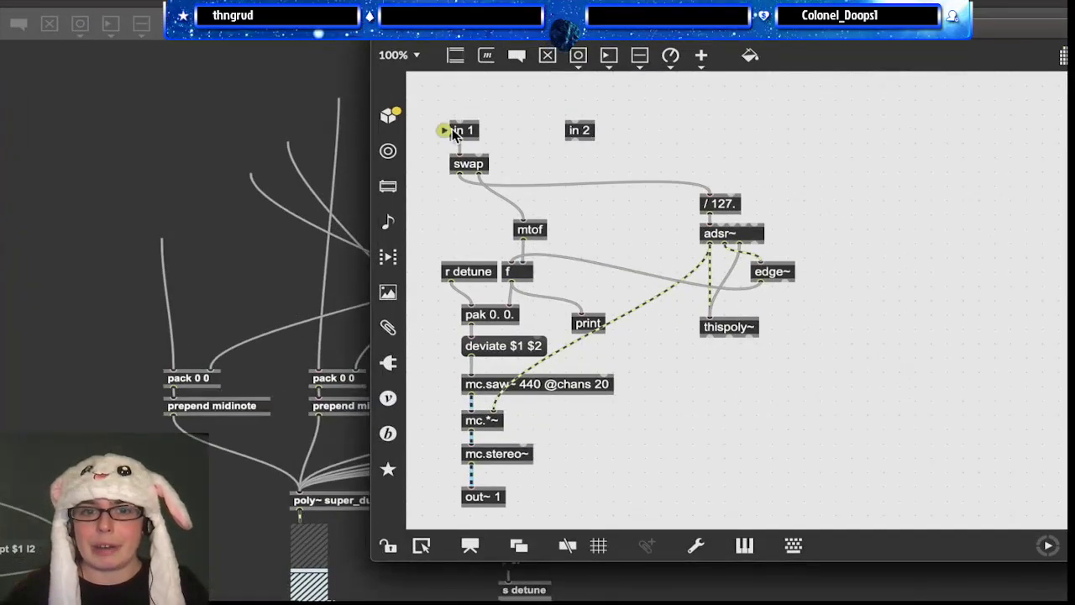
Step: Try connecting in 2 to the first inlet of pak 0. 0., undo the connection and delete in 2
{"action": "left_click", "coordinate": [578, 135]}
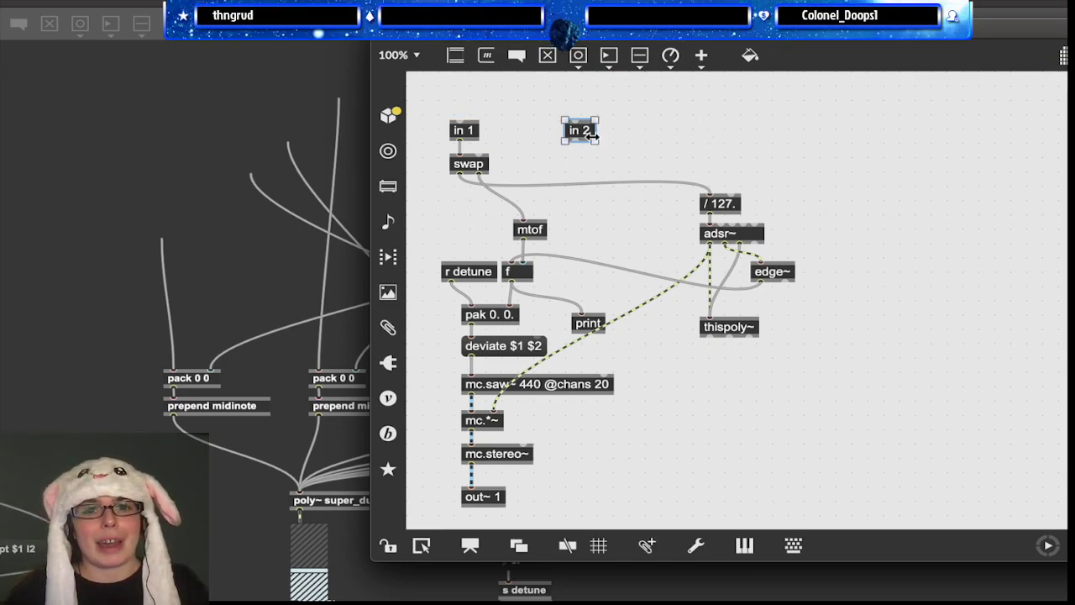
{"action": "left_click_drag", "start_coordinate": [575, 141], "coordinate": [472, 311]}
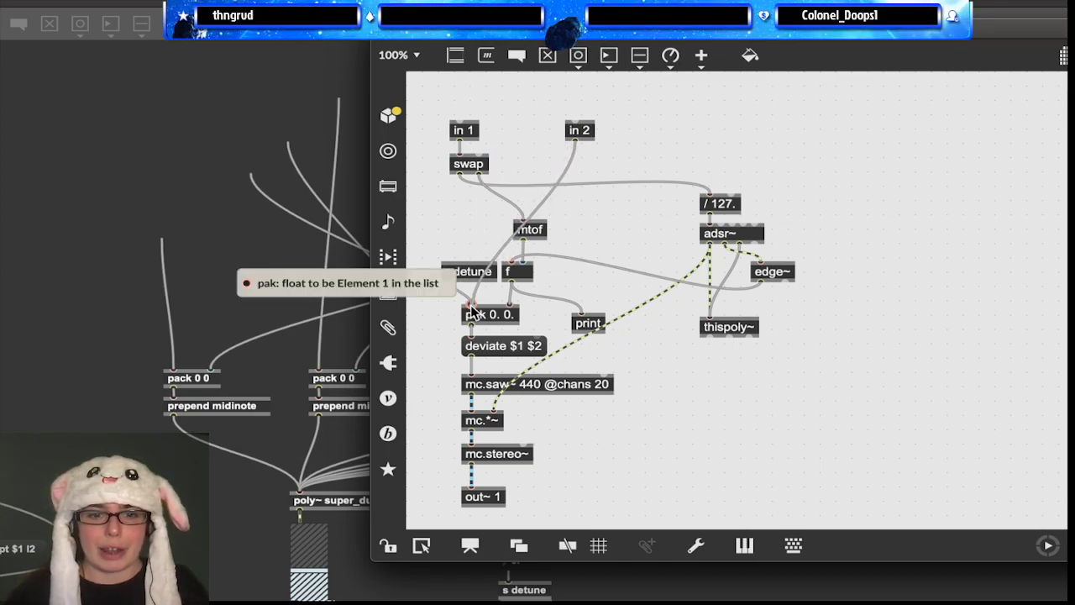
{"action": "left_click_drag", "start_coordinate": [520, 267], "coordinate": [577, 131]}
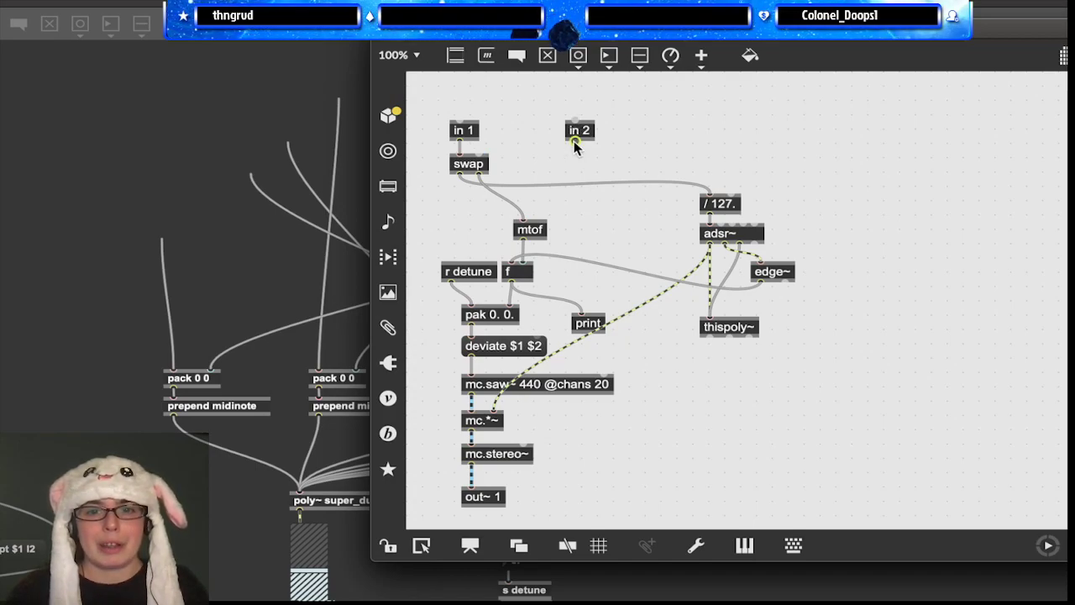
{"action": "left_click", "coordinate": [576, 134]}
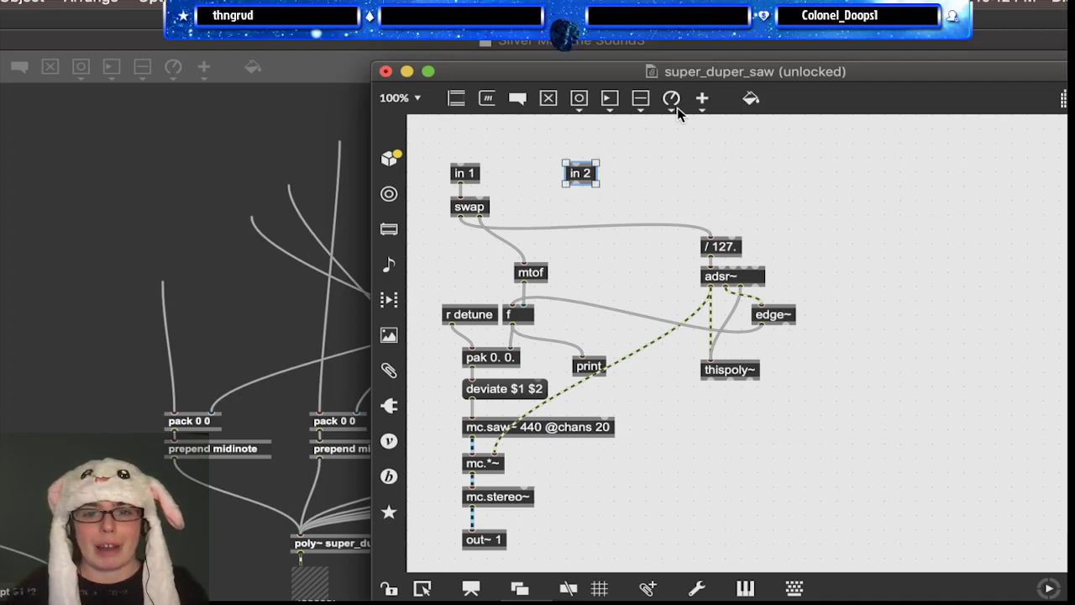
{"action": "key", "text": "BackSpace"}
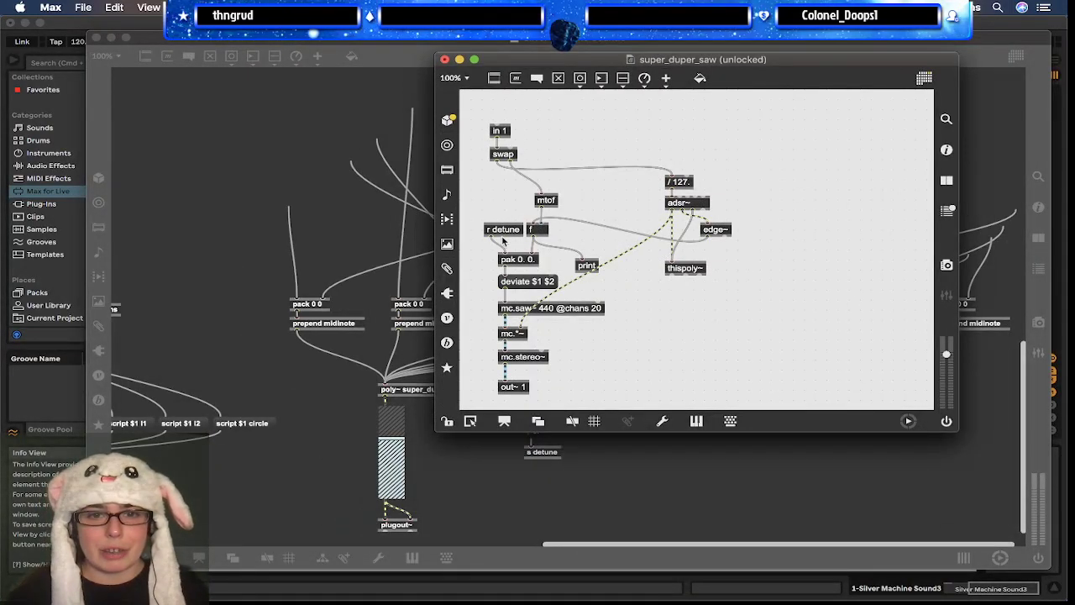
Step: Return to the super_duper_saw patcher and list all send and receive objects linked to r detune
{"action": "left_click", "coordinate": [546, 497]}
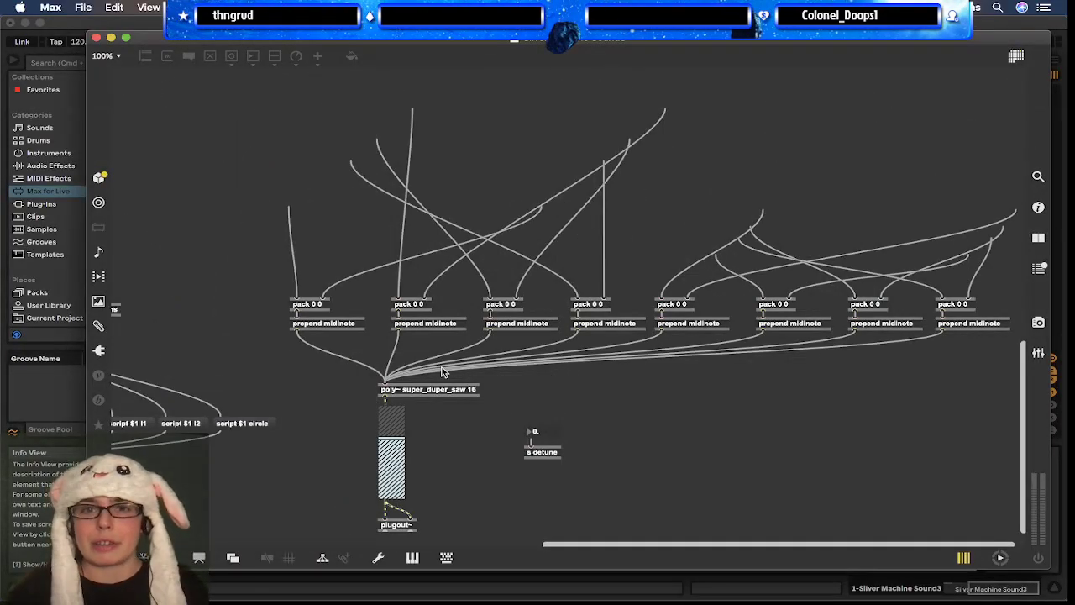
{"action": "double_click", "coordinate": [453, 389]}
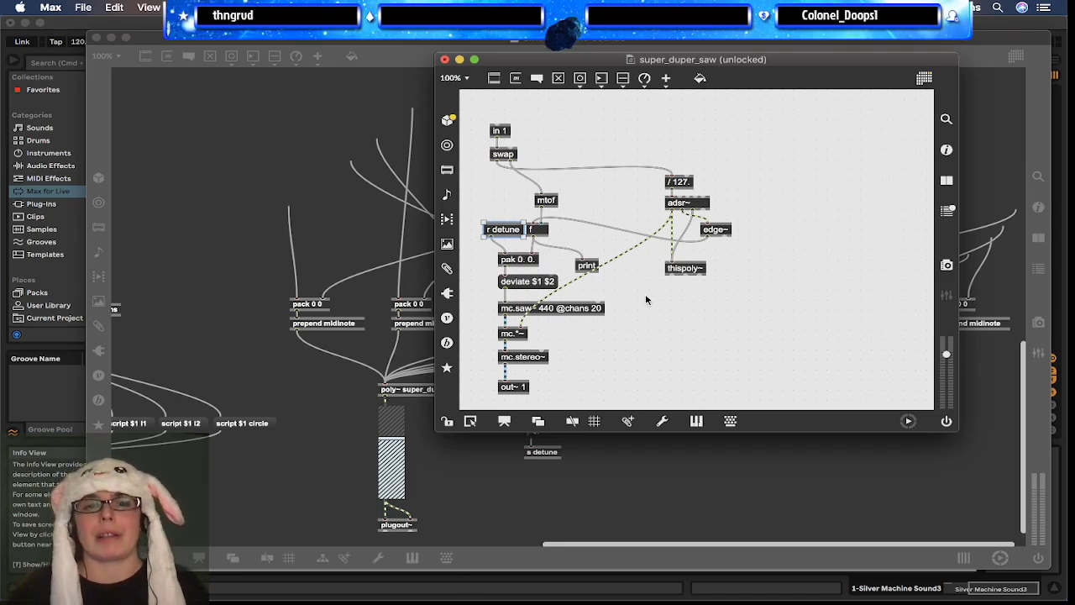
{"action": "double_click", "coordinate": [504, 229]}
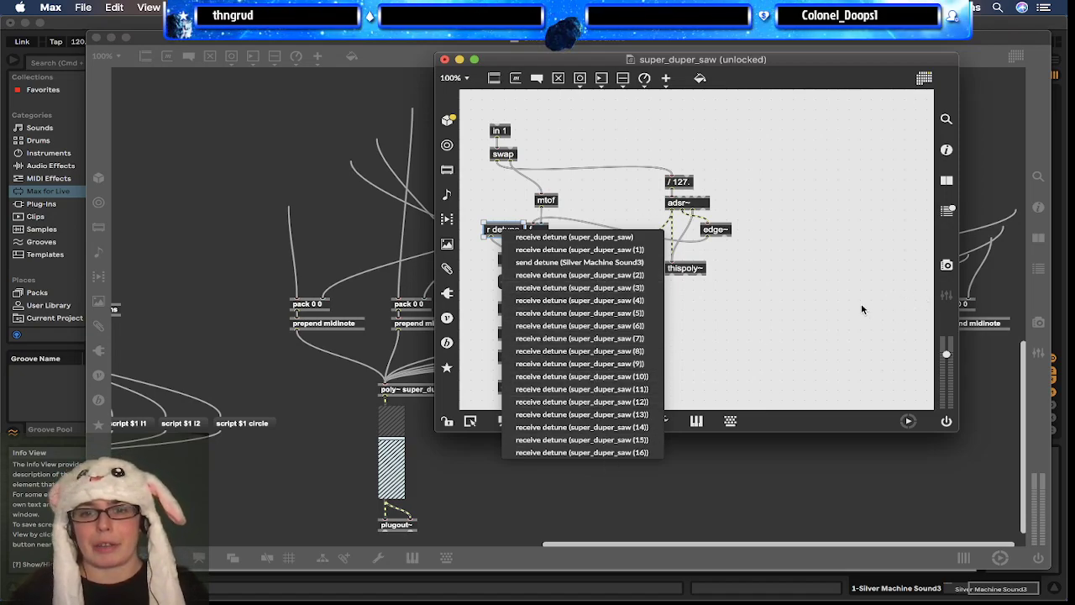
{"action": "left_click", "coordinate": [758, 350]}
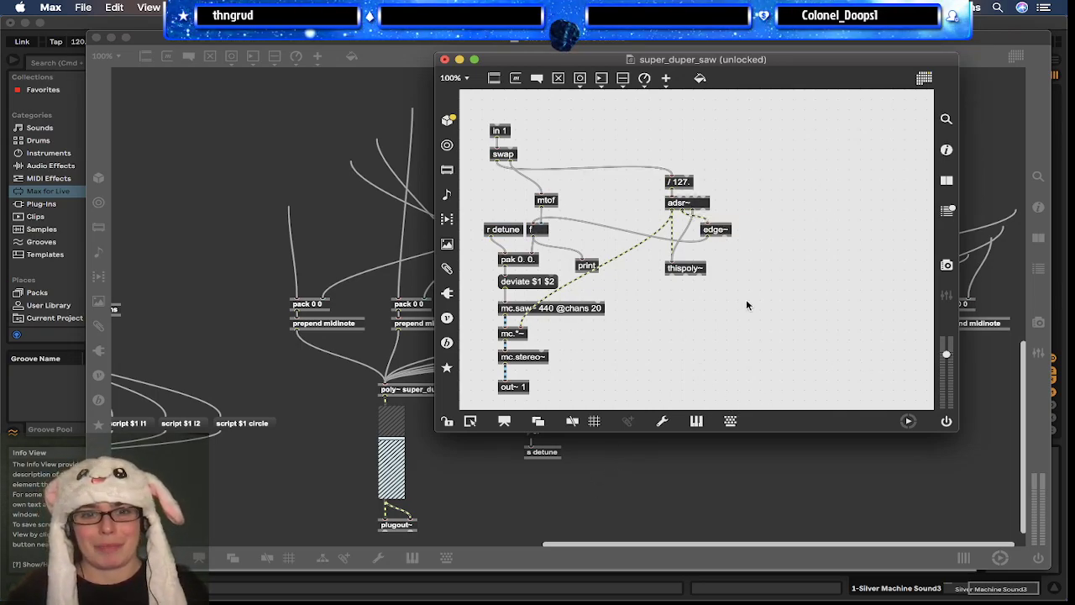
Step: Close the super_duper_saw (1) voice window and return the main device patch to presentation view
{"action": "key", "text": "super+grave"}
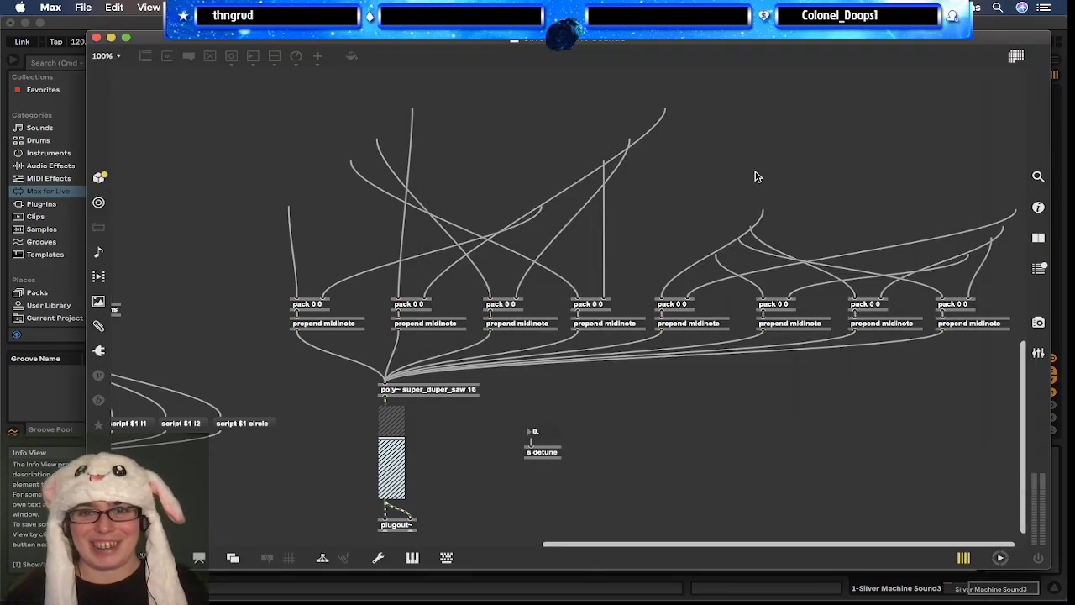
{"action": "key", "text": "super+grave"}
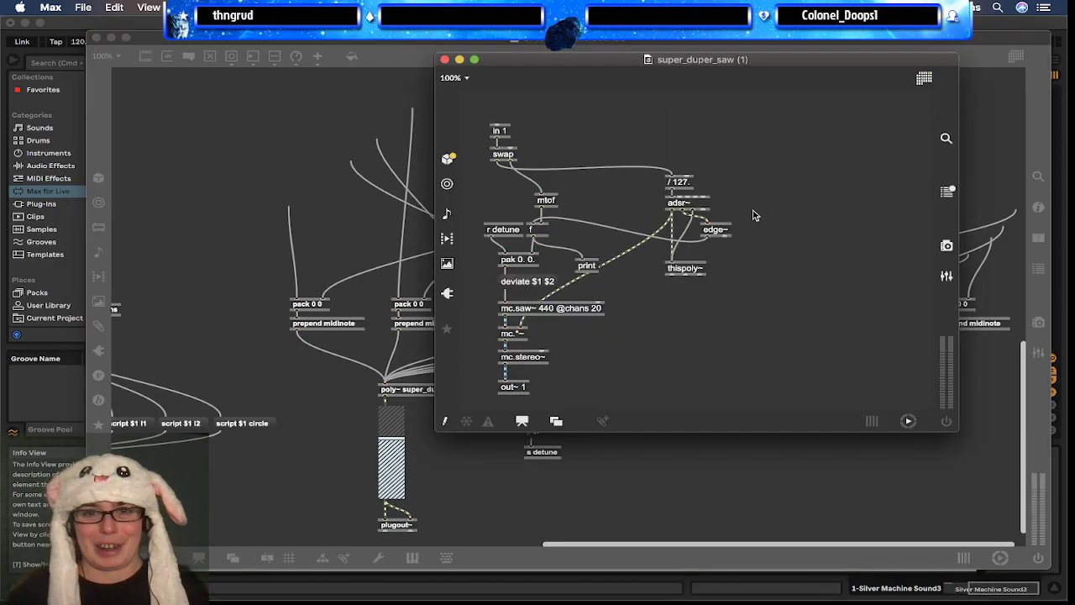
{"action": "left_click", "coordinate": [445, 59]}
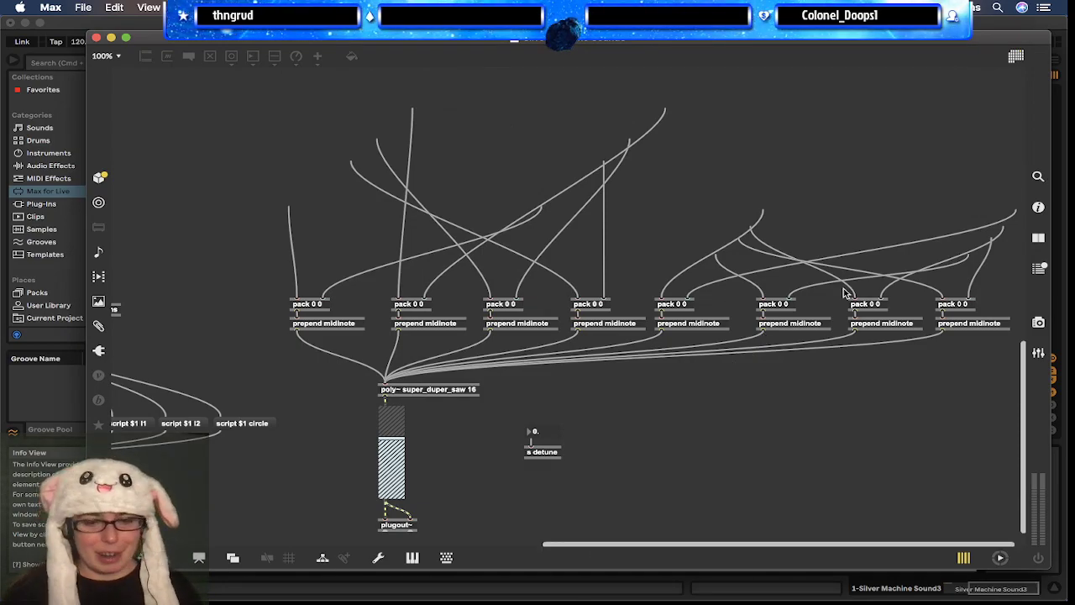
{"action": "key", "text": "super+alt+e"}
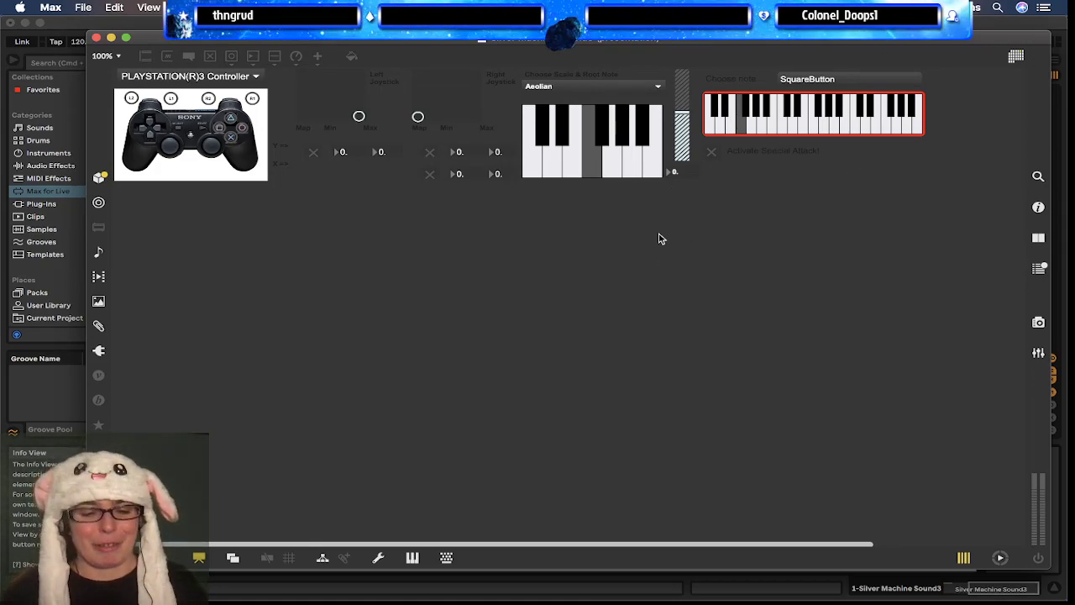
Step: Raise the detune number below the gain slider in stages to 0.426, 2.04 and about 8.4
{"action": "left_click_drag", "start_coordinate": [688, 172], "coordinate": [689, 160]}
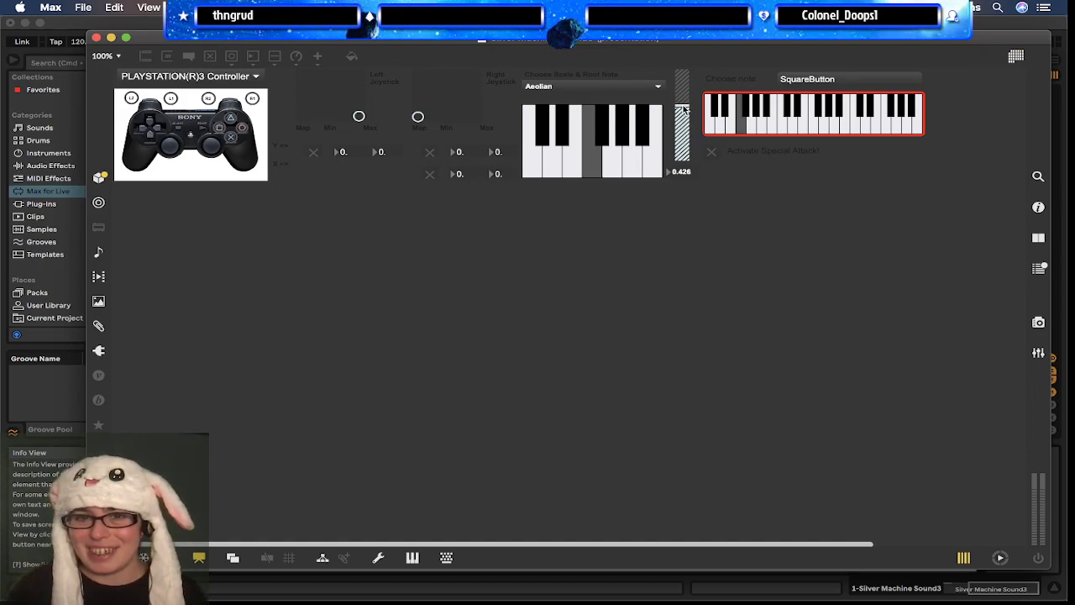
{"action": "left_click_drag", "start_coordinate": [685, 172], "coordinate": [687, 172]}
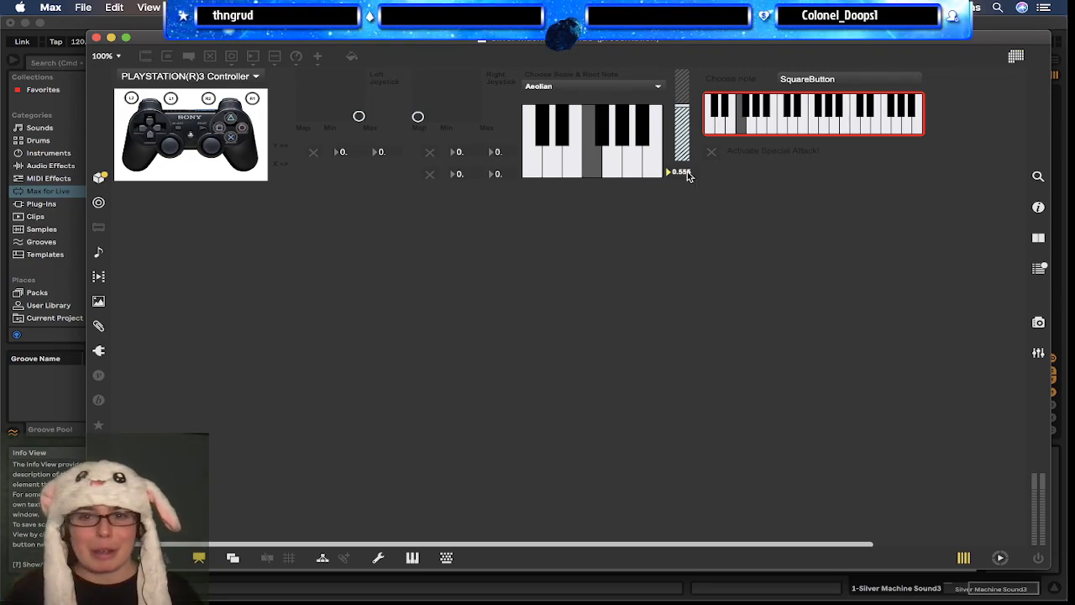
{"action": "left_click_drag", "start_coordinate": [686, 173], "coordinate": [686, 173]}
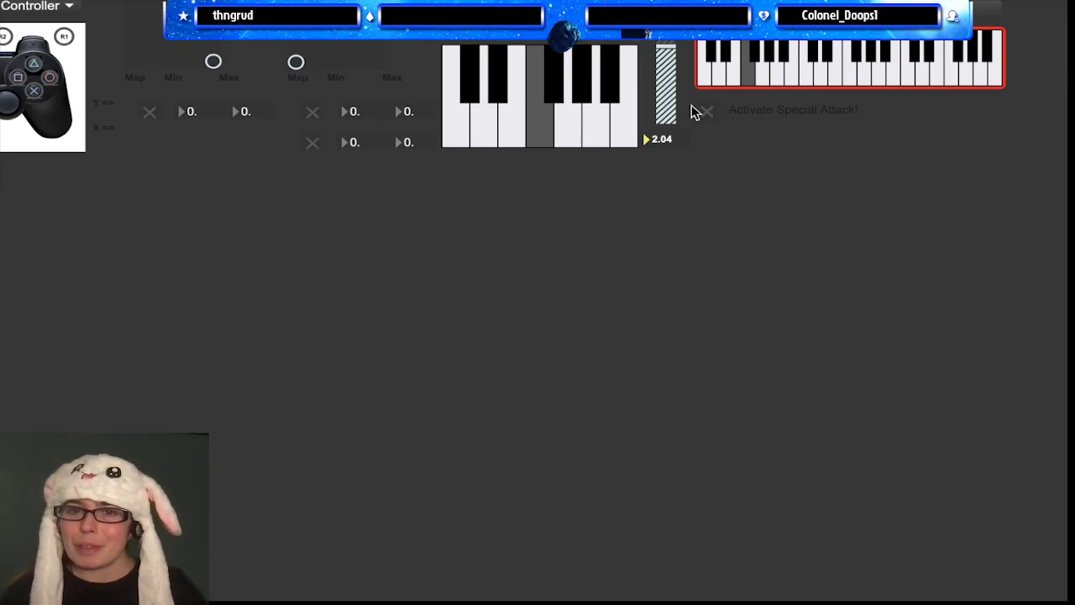
{"action": "mouse_move", "coordinate": [669, 139]}
{"action": "left_mouse_down"}
{"action": "mouse_move", "coordinate": [669, 105]}
{"action": "mouse_move", "coordinate": [665, 131]}
{"action": "left_mouse_up"}
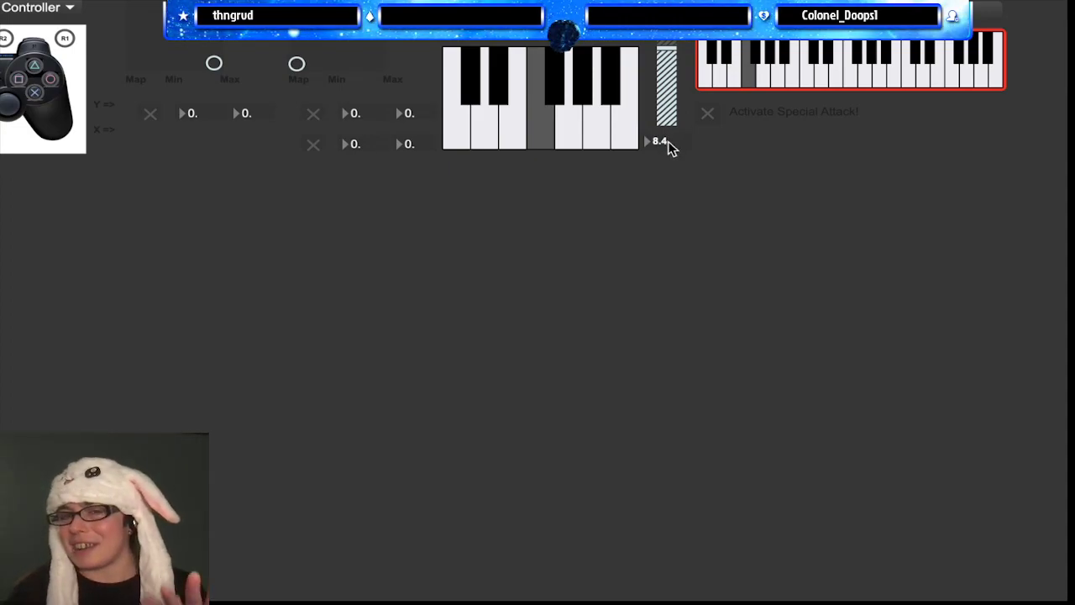
Step: Raise the detune number to 107, nudge the gain slider up slightly, and raise the detune to 202
{"action": "left_click_drag", "start_coordinate": [664, 146], "coordinate": [665, 1]}
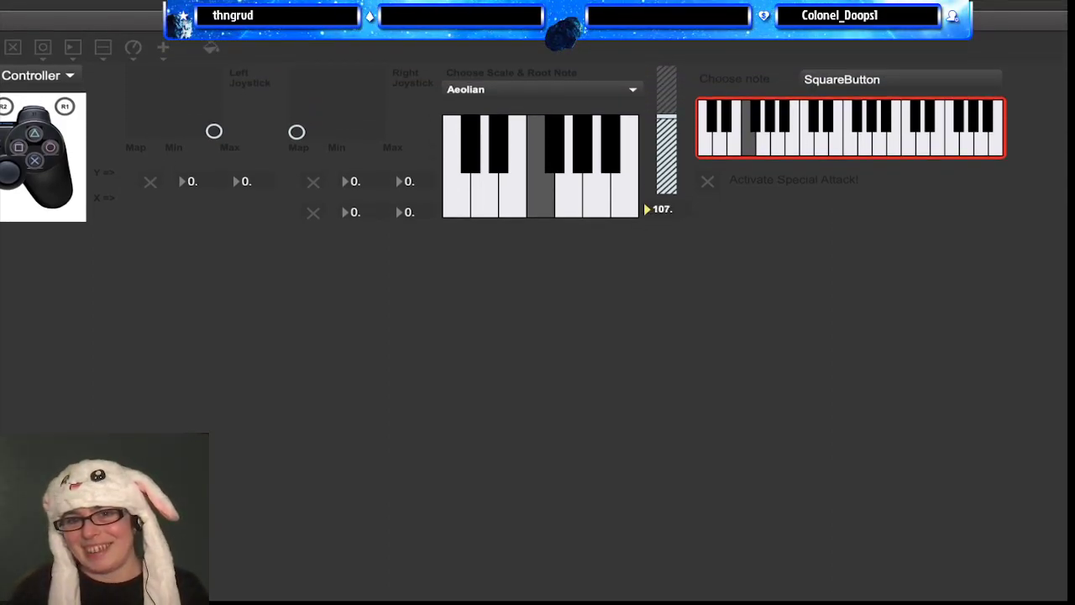
{"action": "left_click_drag", "start_coordinate": [672, 113], "coordinate": [672, 112]}
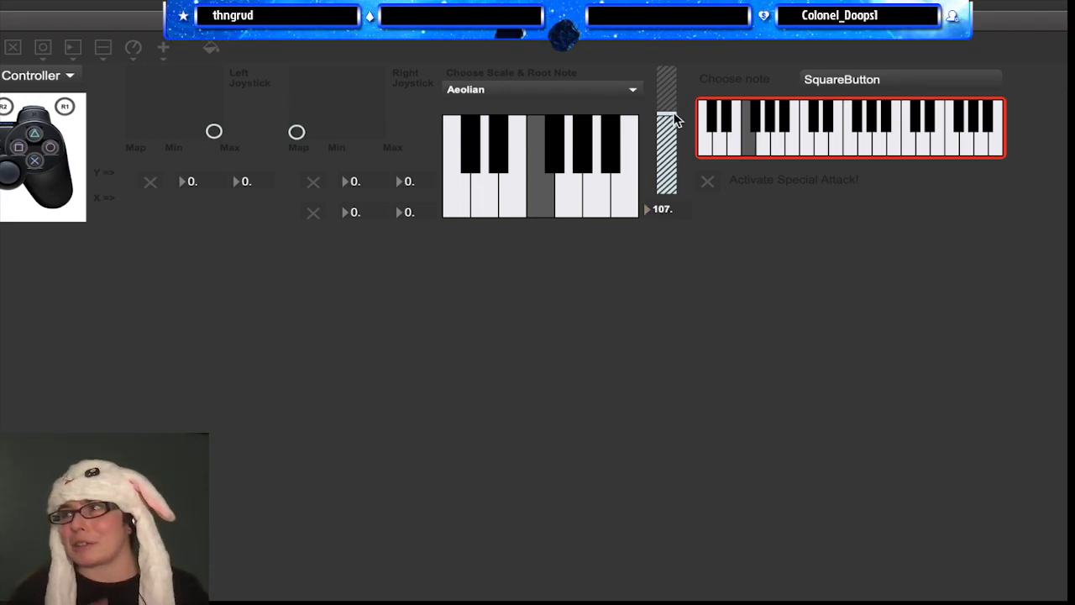
{"action": "mouse_move", "coordinate": [662, 209]}
{"action": "left_mouse_down"}
{"action": "mouse_move", "coordinate": [661, 142]}
{"action": "mouse_move", "coordinate": [663, 212]}
{"action": "left_mouse_up"}
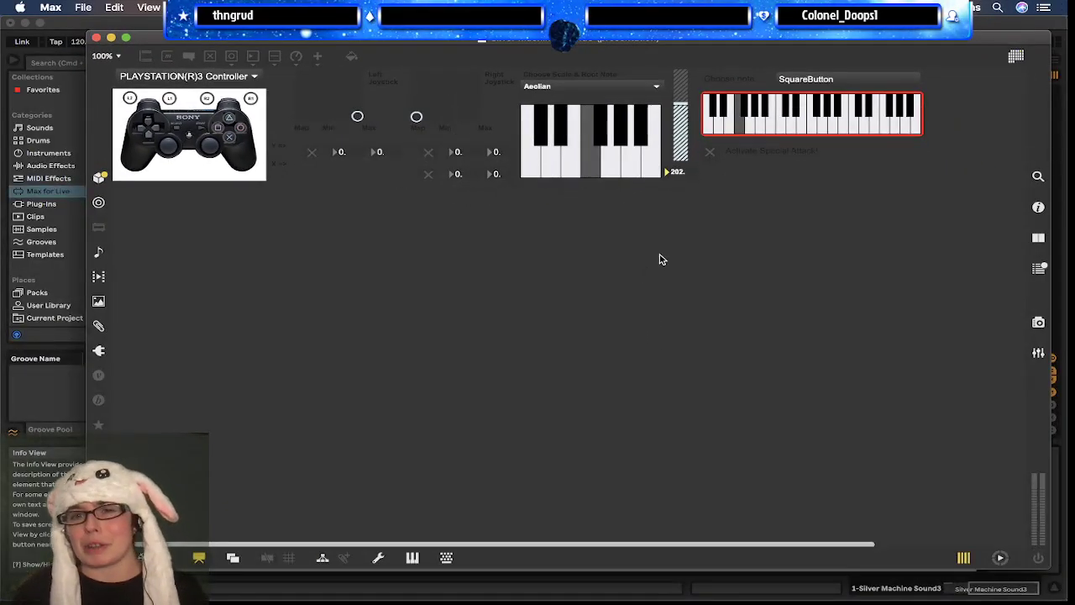
Step: Push the detune number in stages through 2143, 3169 and 4587, and bring it back down to 0
{"action": "scroll", "coordinate": [660, 260], "scroll_direction": "right", "scroll_amount": 1}
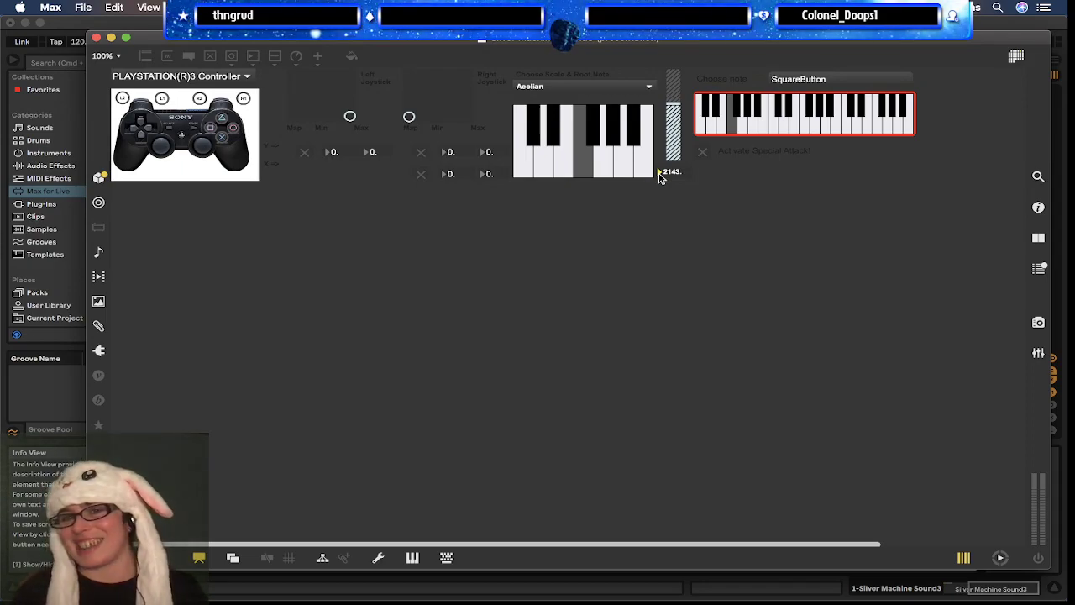
{"action": "left_click_drag", "start_coordinate": [659, 173], "coordinate": [659, 174]}
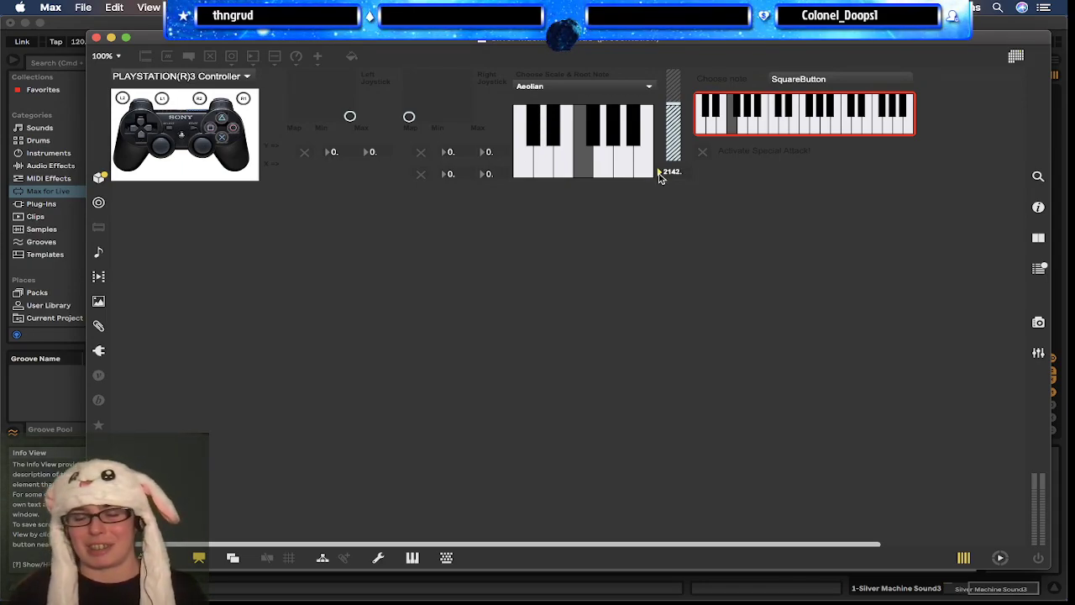
{"action": "left_click_drag", "start_coordinate": [659, 174], "coordinate": [659, 101]}
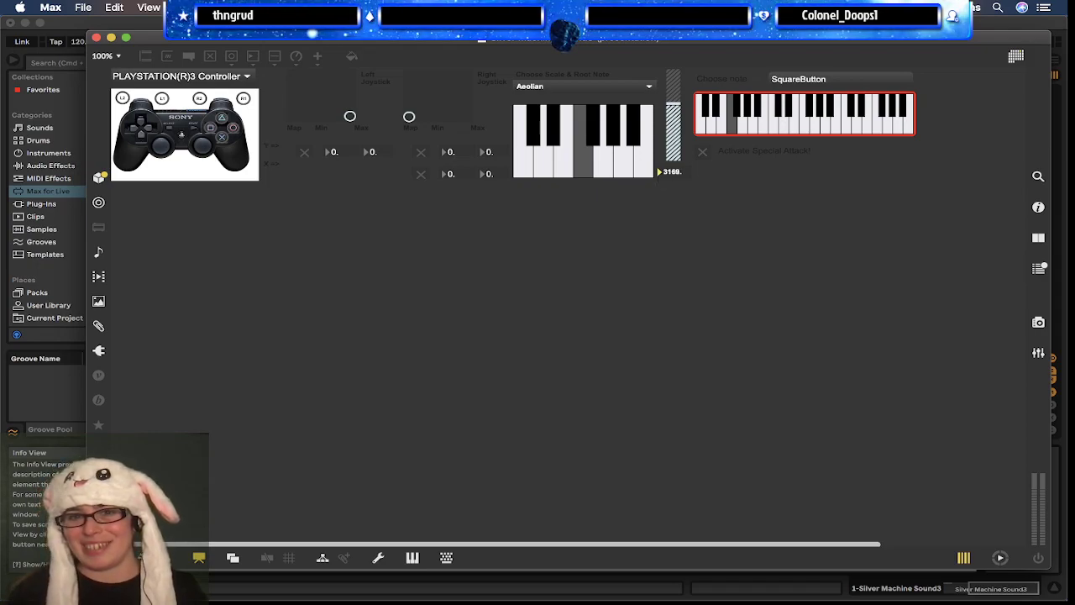
{"action": "left_click_drag", "start_coordinate": [659, 173], "coordinate": [659, 126]}
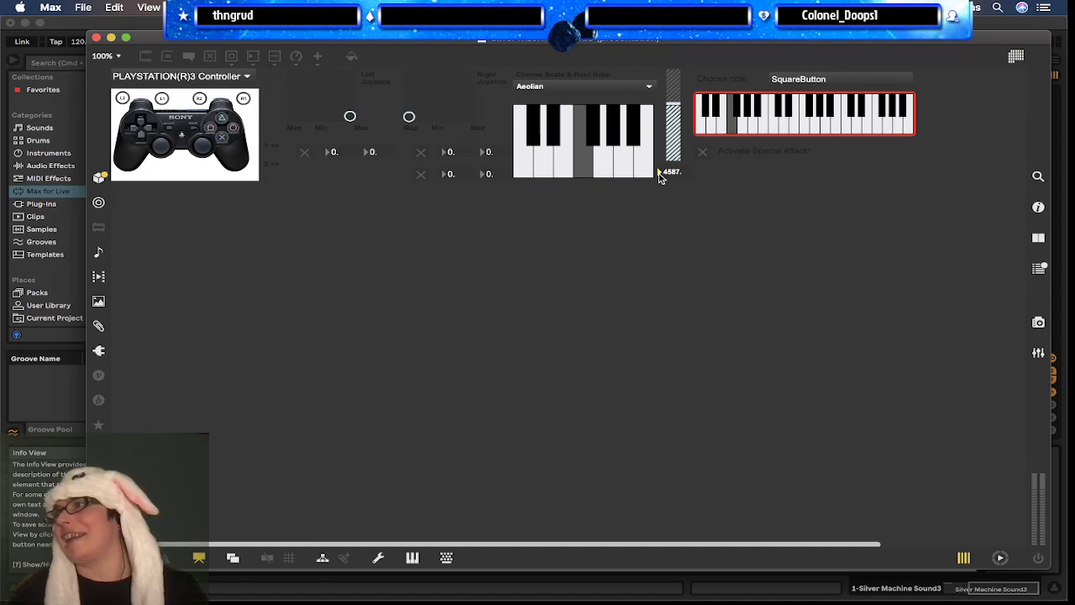
{"action": "left_click_drag", "start_coordinate": [659, 174], "coordinate": [659, 252]}
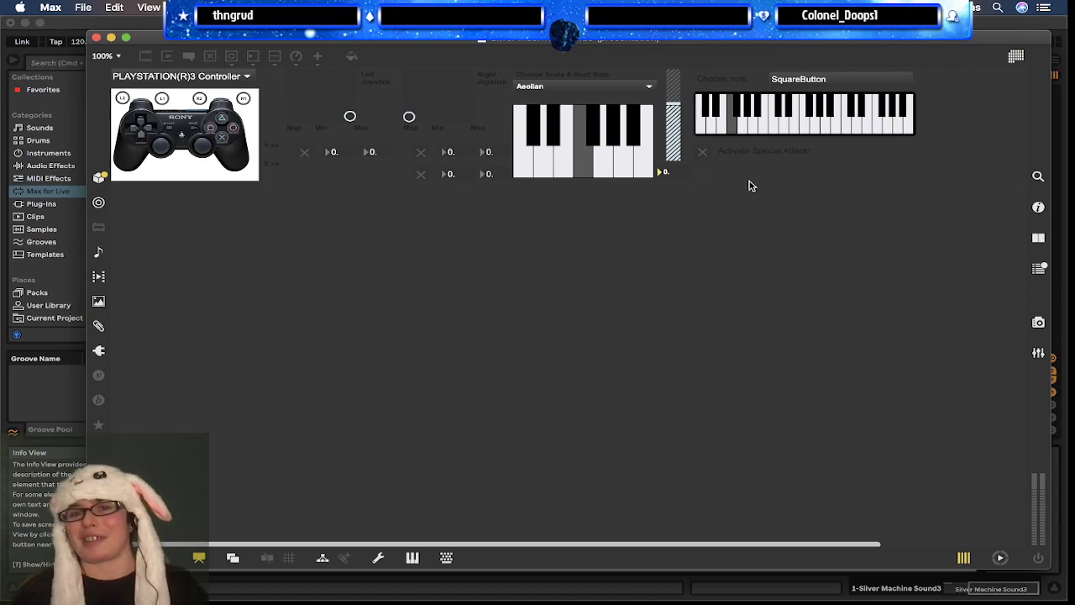
{"action": "scroll", "coordinate": [476, 454], "scroll_direction": "right", "scroll_amount": 5}
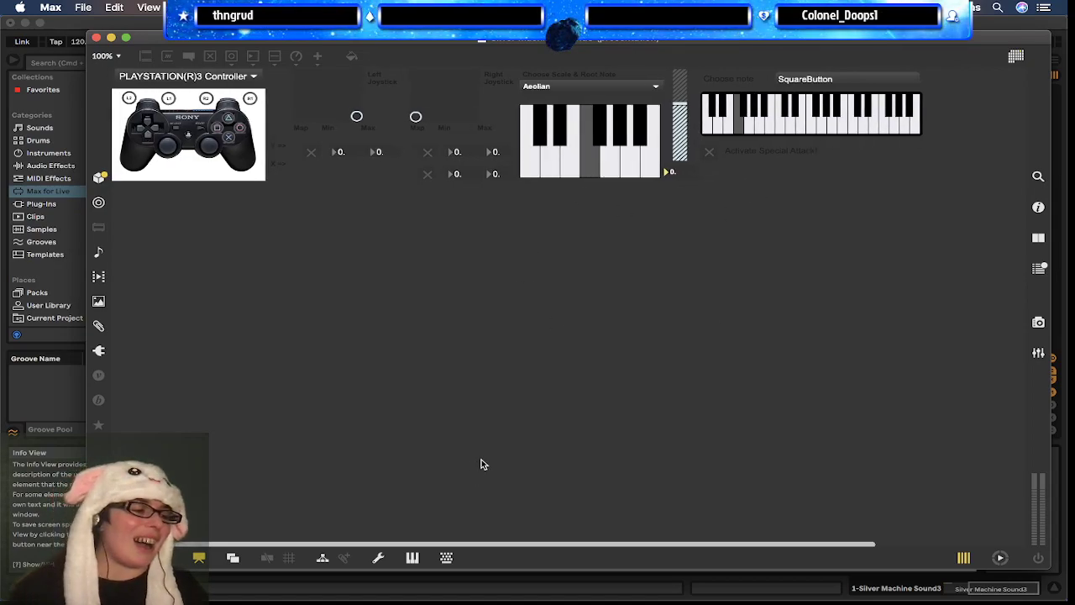
{"action": "scroll", "coordinate": [478, 411], "scroll_direction": "left", "scroll_amount": 5}
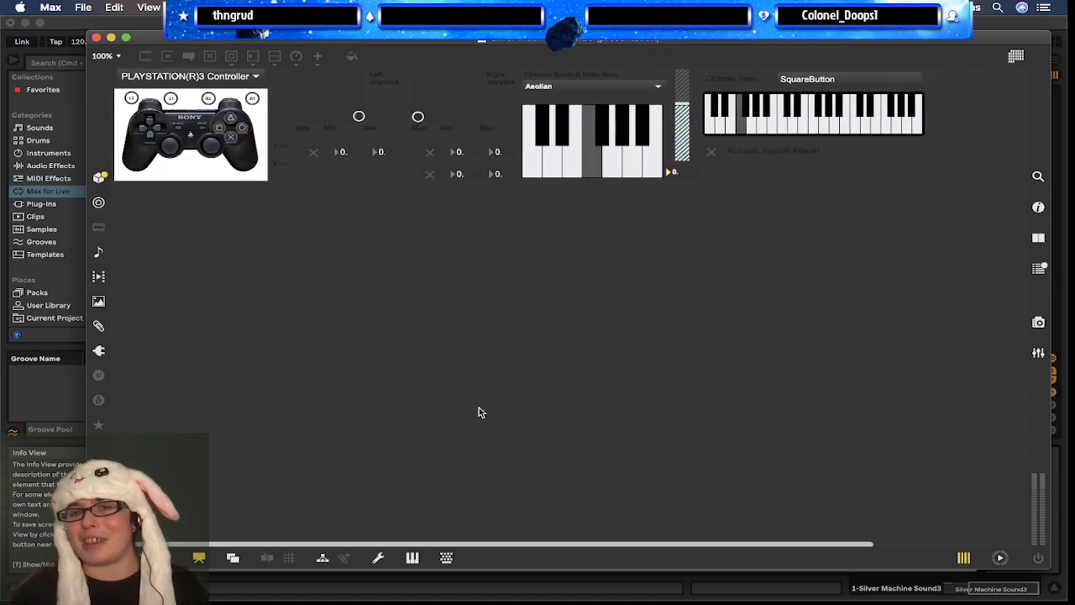
{"action": "scroll", "coordinate": [500, 399], "scroll_direction": "right", "scroll_amount": 1}
{"action": "scroll", "coordinate": [500, 399], "scroll_direction": "left", "scroll_amount": 1}
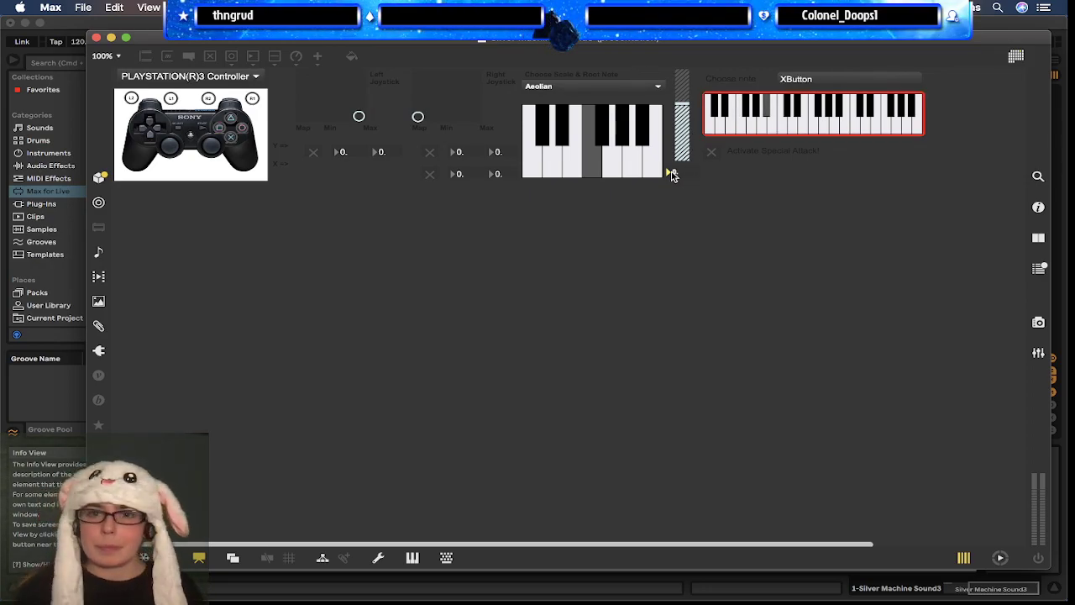
Step: Try small detune amounts by lowering the number to -6.71, resetting it to 0 and raising it to 5.3
{"action": "left_click_drag", "start_coordinate": [681, 172], "coordinate": [689, 185]}
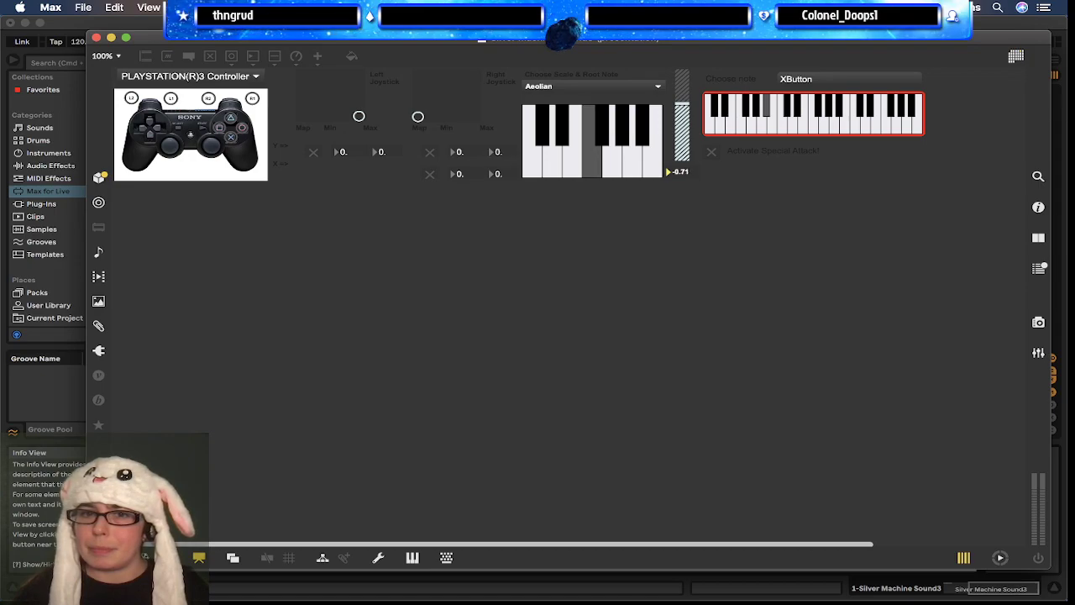
{"action": "type", "text": "0."}
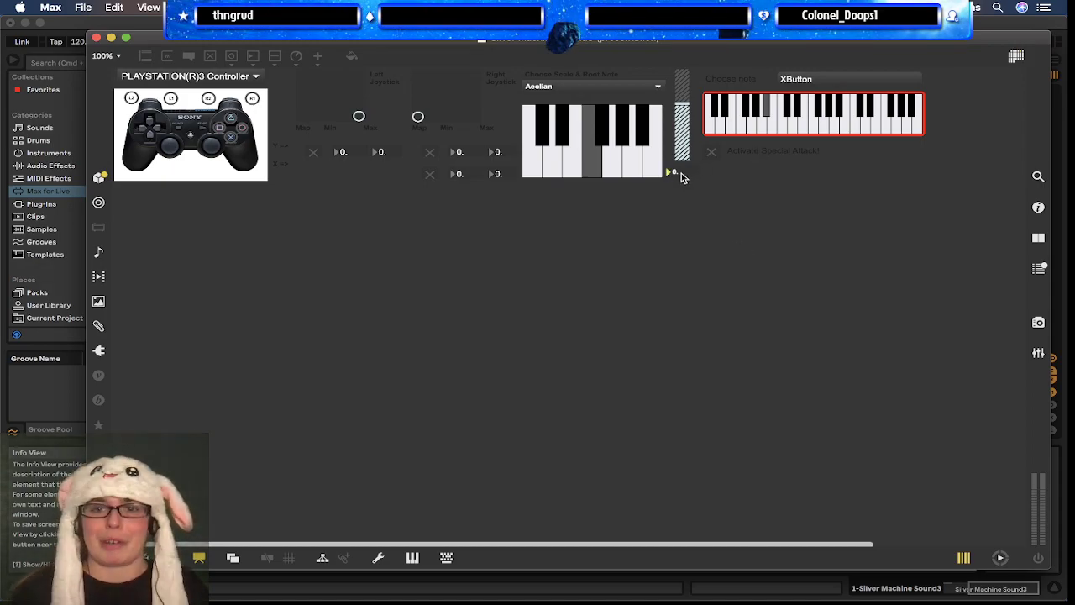
{"action": "left_click_drag", "start_coordinate": [682, 174], "coordinate": [682, 151]}
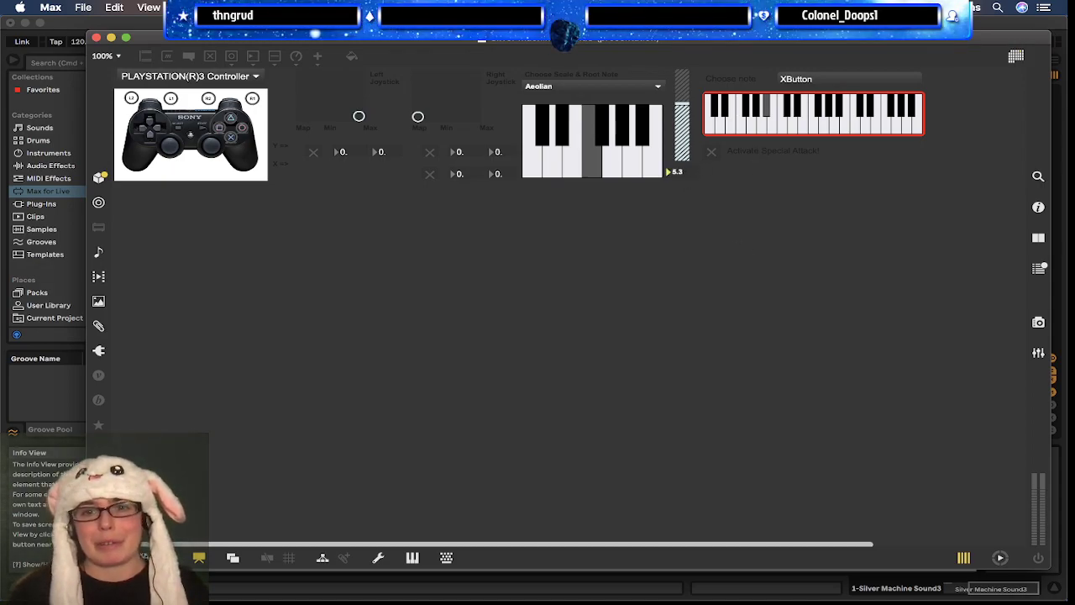
{"action": "type", "text": "1"}
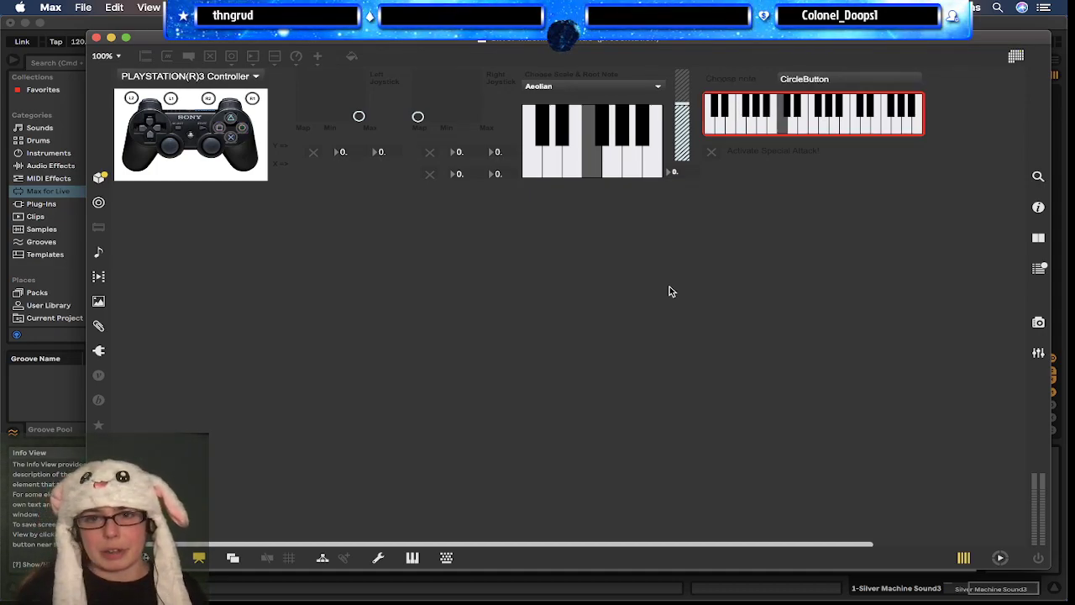
Step: Set the detune number below the gain slider to exactly 70, and reset it to 0
{"action": "type", "text": "70"}
{"action": "key", "text": "Return"}
{"action": "left_click", "coordinate": [691, 246]}
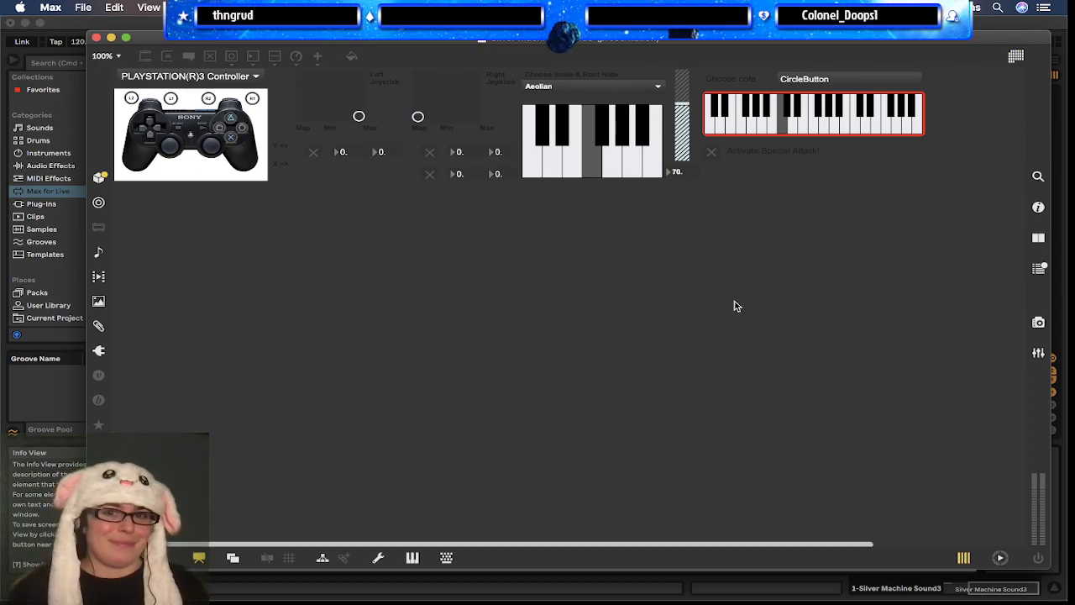
{"action": "left_click", "coordinate": [680, 172]}
{"action": "type", "text": "0"}
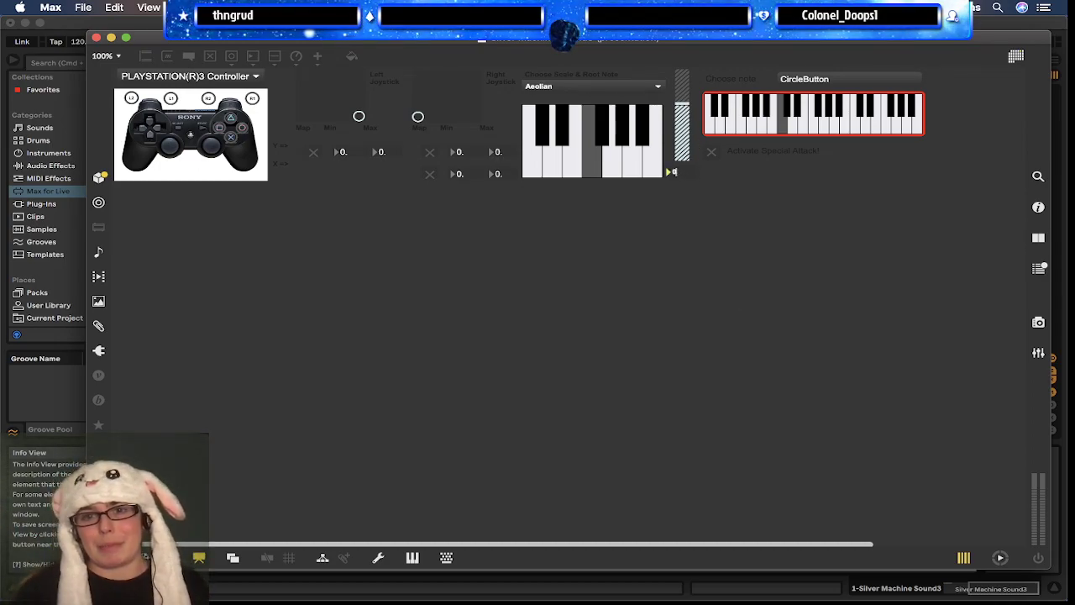
{"action": "key", "text": "Return"}
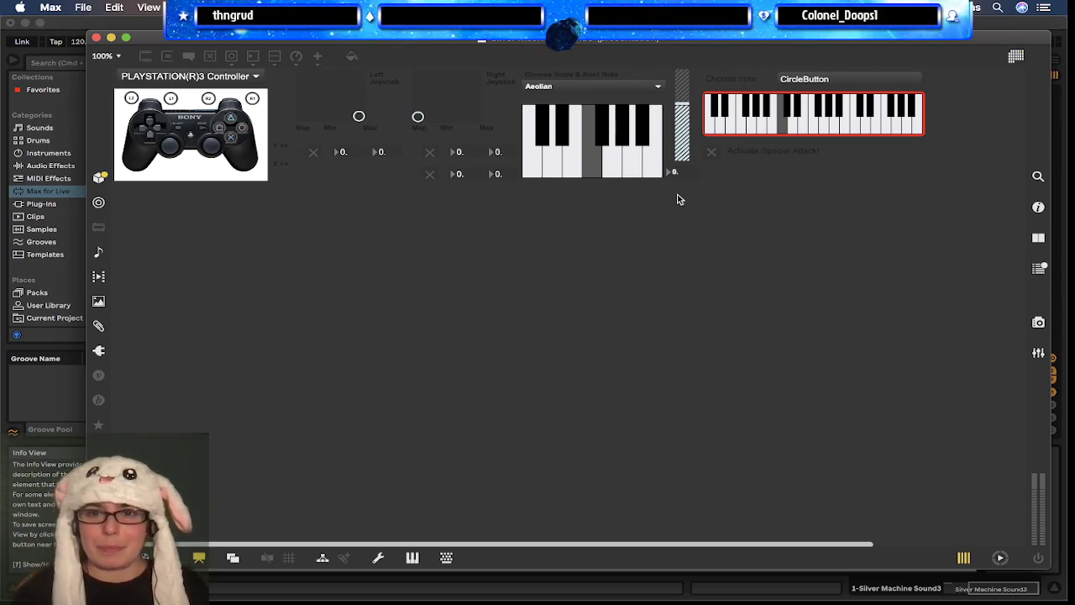
{"action": "key", "text": "super+grave"}
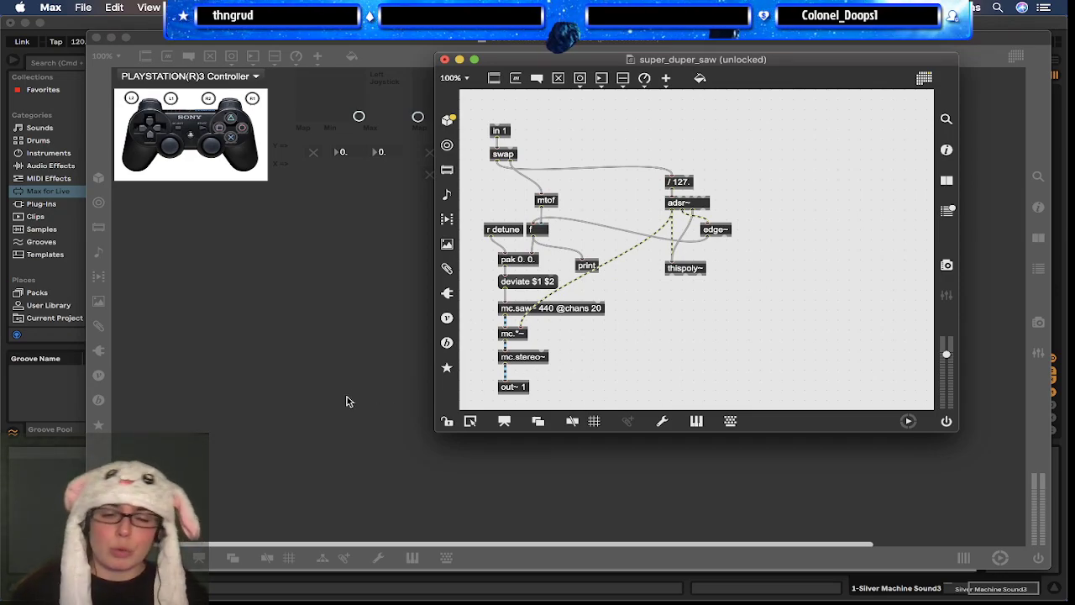
{"action": "key", "text": "super+e"}
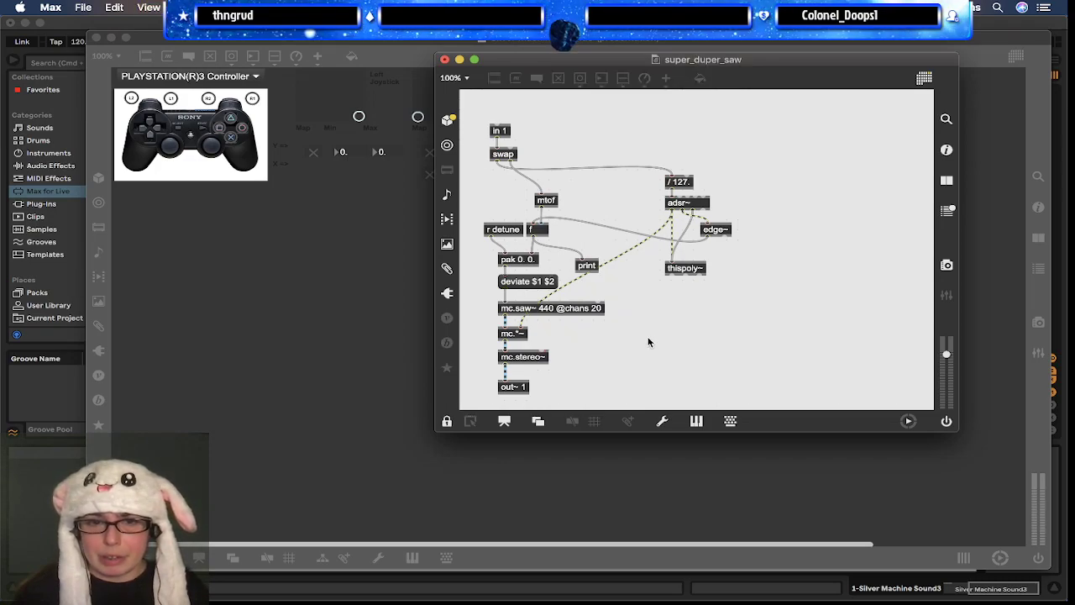
{"action": "key", "text": "super+e"}
{"action": "right_click", "coordinate": [578, 309]}
{"action": "left_click", "coordinate": [579, 312]}
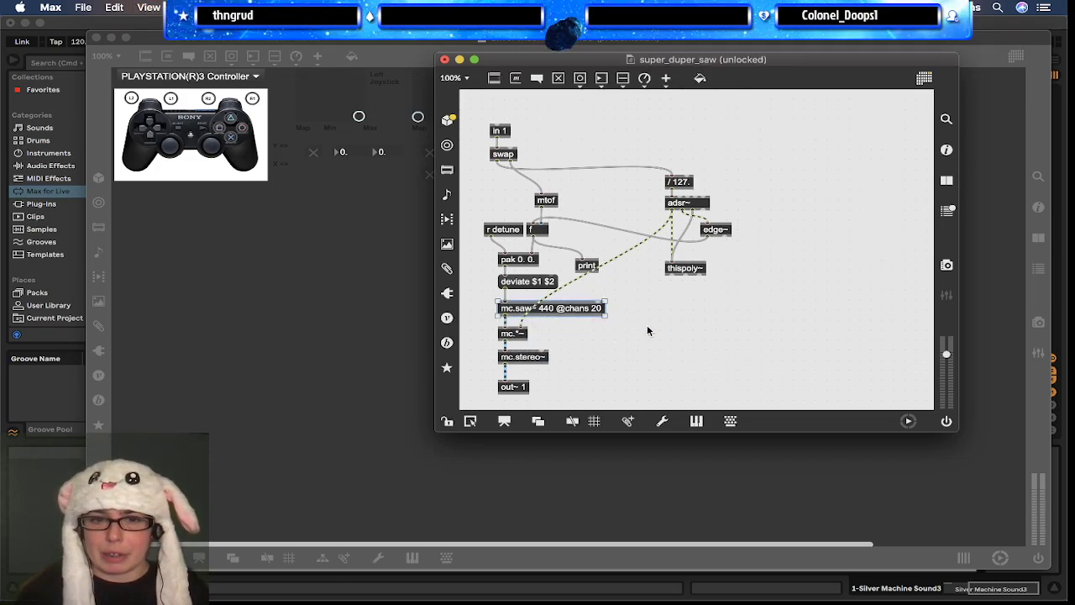
{"action": "key", "text": "super+e"}
{"action": "key", "text": "super+e"}
{"action": "right_click", "coordinate": [586, 313]}
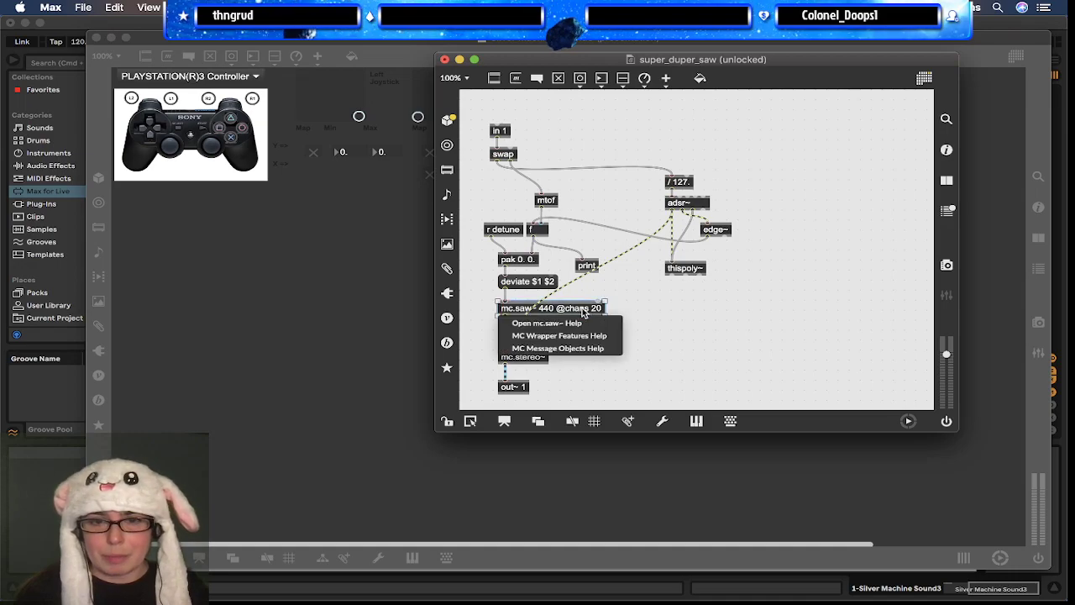
{"action": "key", "text": "Escape"}
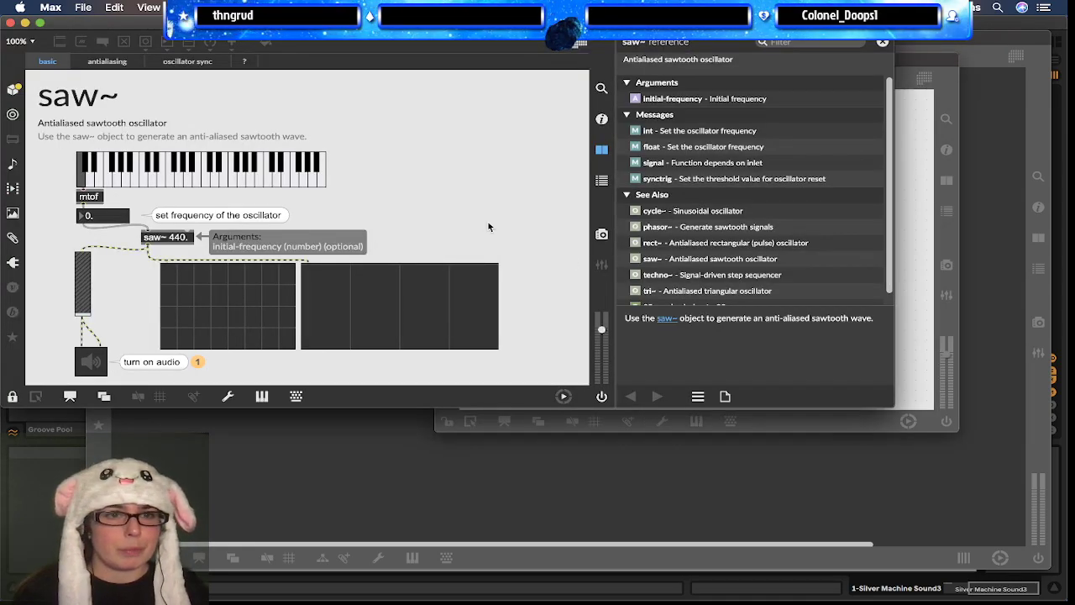
{"action": "left_click_drag", "start_coordinate": [503, 24], "coordinate": [625, 29]}
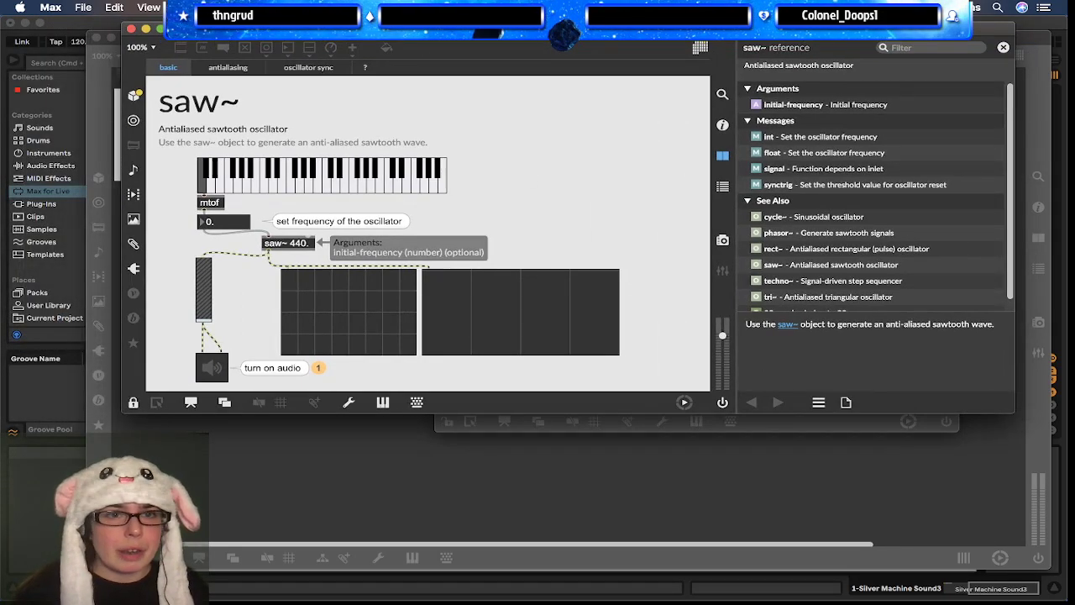
Step: Bring the super_duper_saw patcher back to the front and check the deviate $1 $2 message feeding mc.saw~
{"action": "left_click", "coordinate": [816, 429]}
{"action": "left_click", "coordinate": [524, 281]}
{"action": "left_click", "coordinate": [620, 320]}
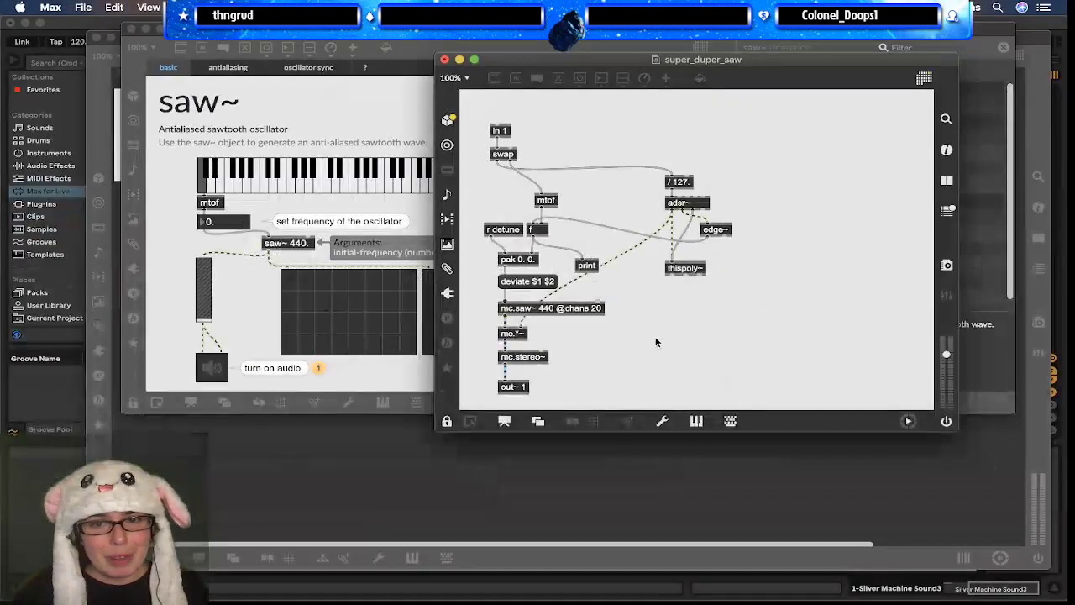
Step: Return to the saw~ help and look through its basic, antialiasing and oscillator sync pages for anything on deviate
{"action": "left_click", "coordinate": [399, 141]}
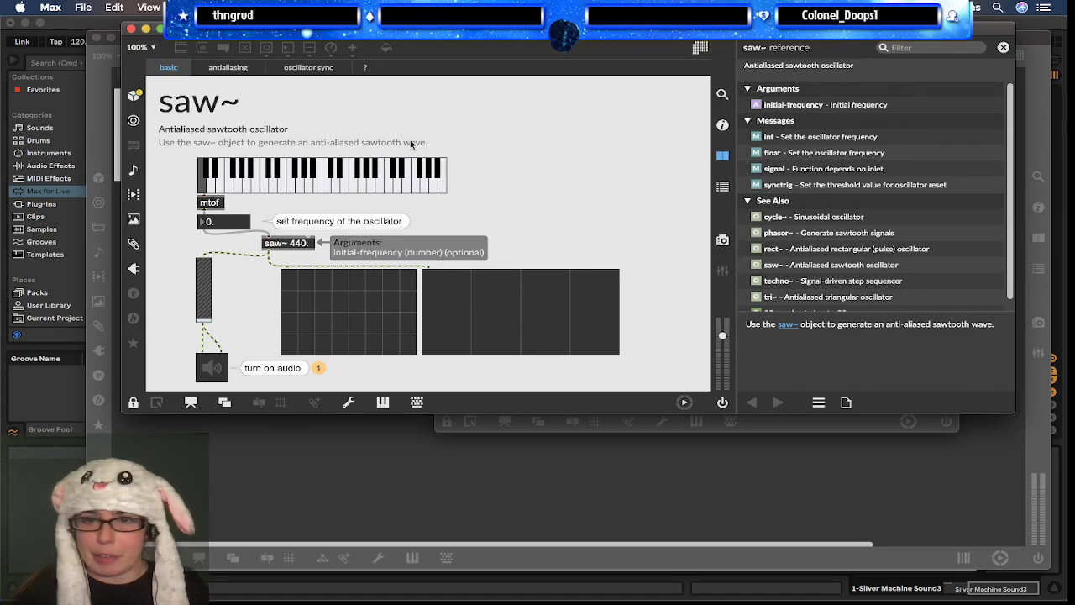
{"action": "scroll", "coordinate": [876, 235], "scroll_direction": "down", "scroll_amount": 1}
{"action": "scroll", "coordinate": [876, 235], "scroll_direction": "up", "scroll_amount": 1}
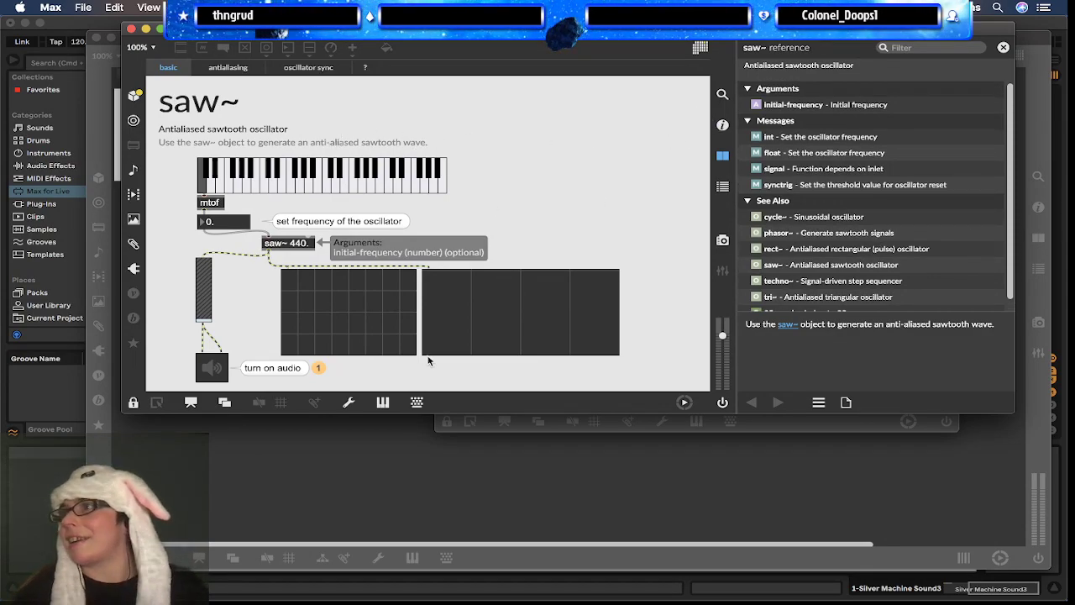
{"action": "left_click", "coordinate": [229, 68]}
{"action": "left_click", "coordinate": [322, 68]}
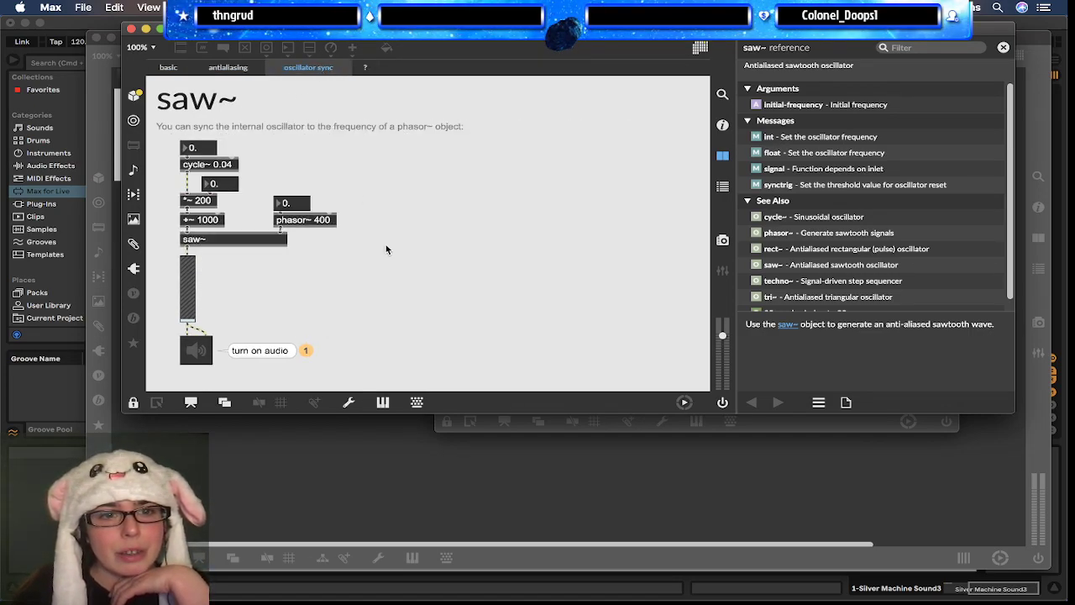
{"action": "left_click", "coordinate": [170, 68]}
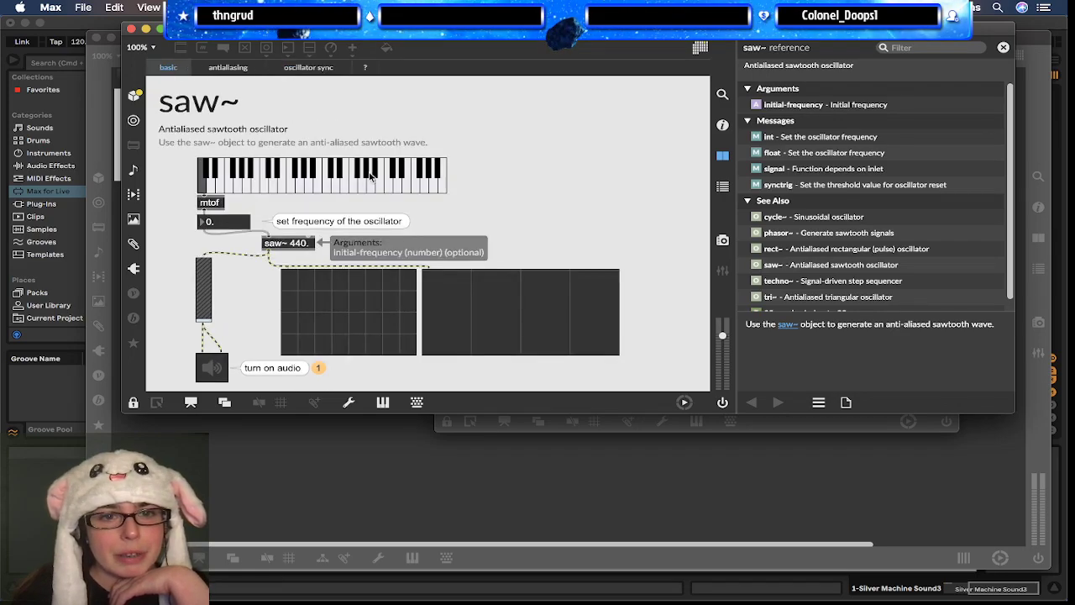
Step: Examine the arguments, messages and See Also entries in the saw~ reference
{"action": "scroll", "coordinate": [848, 277], "scroll_direction": "down", "scroll_amount": 2}
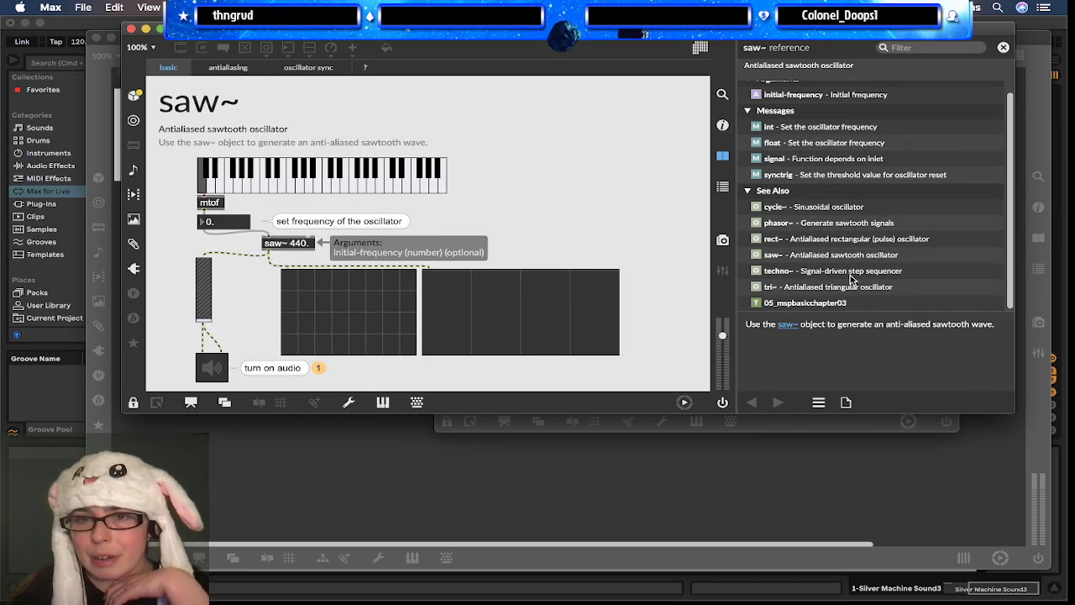
{"action": "scroll", "coordinate": [850, 282], "scroll_direction": "up", "scroll_amount": 1}
{"action": "scroll", "coordinate": [835, 292], "scroll_direction": "down", "scroll_amount": 1}
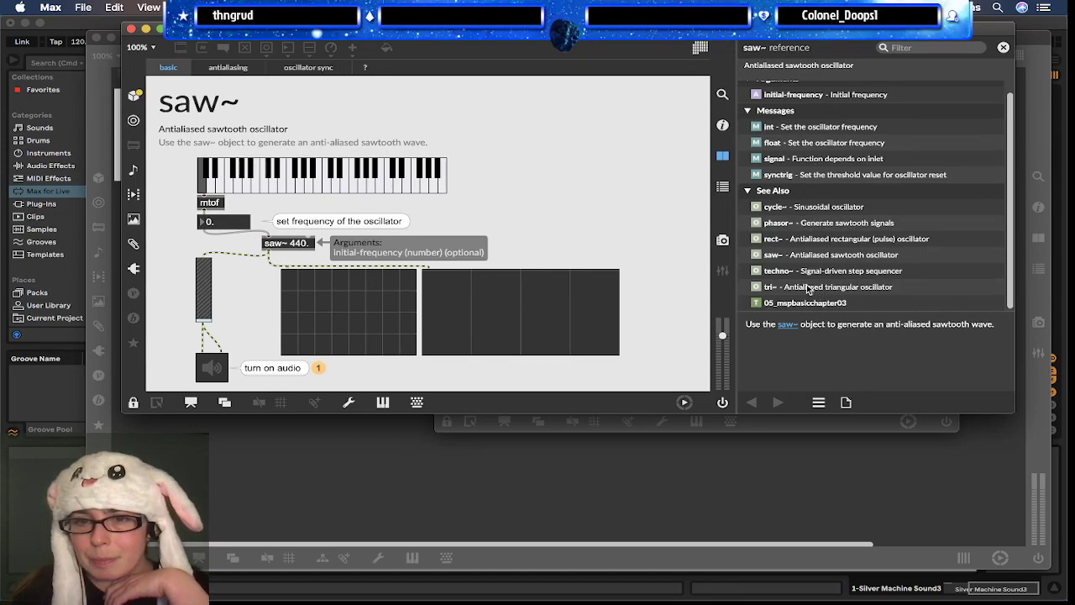
{"action": "scroll", "coordinate": [802, 220], "scroll_direction": "up", "scroll_amount": 1}
{"action": "scroll", "coordinate": [803, 220], "scroll_direction": "up", "scroll_amount": 1}
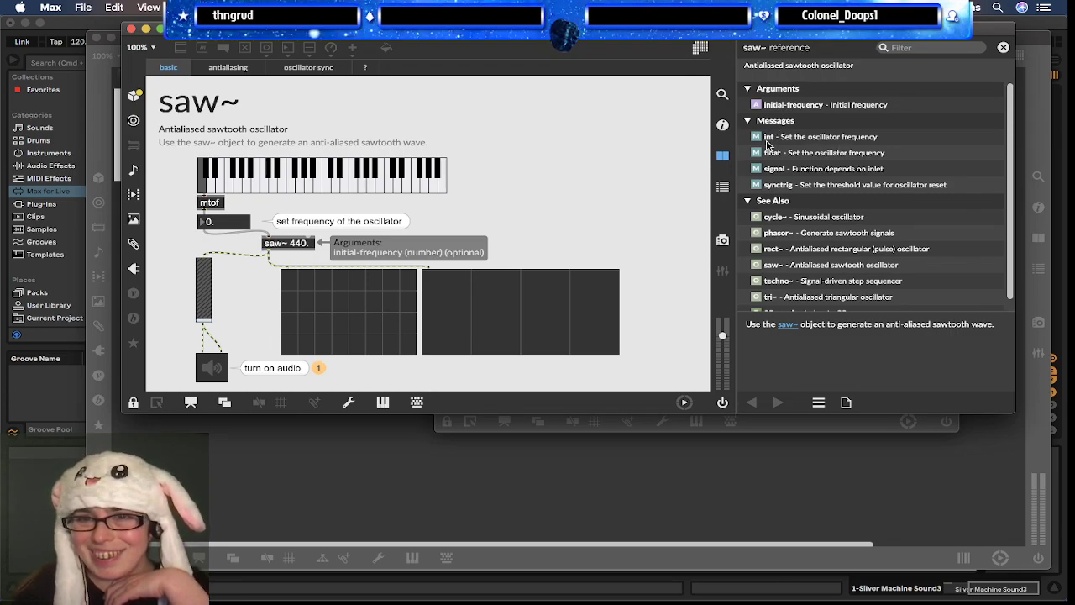
{"action": "left_click", "coordinate": [724, 126]}
{"action": "left_click", "coordinate": [724, 158]}
{"action": "scroll", "coordinate": [835, 195], "scroll_direction": "down", "scroll_amount": 1}
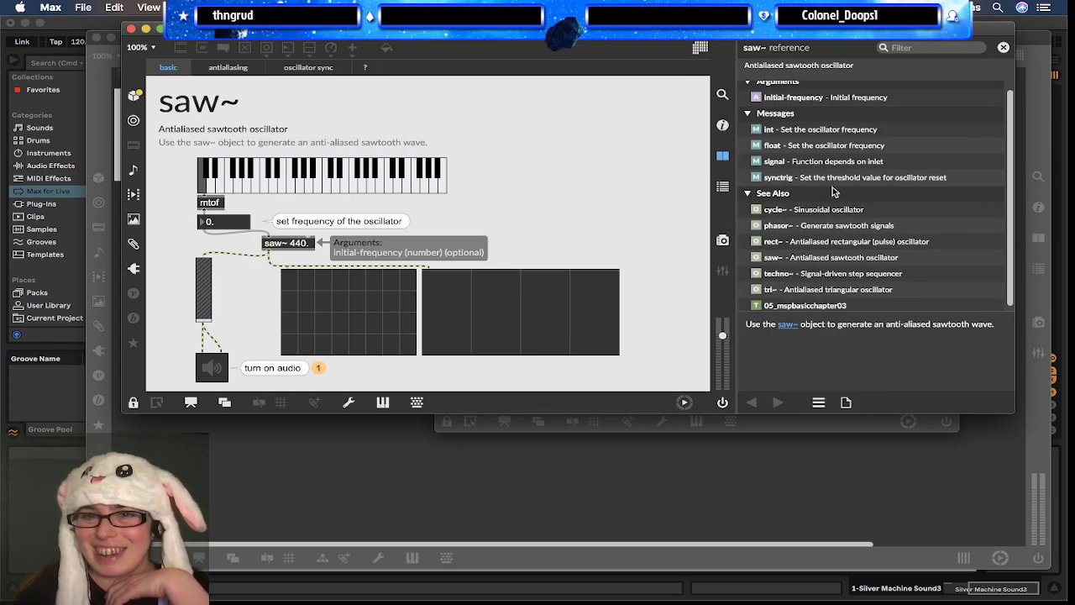
{"action": "scroll", "coordinate": [835, 174], "scroll_direction": "up", "scroll_amount": 1}
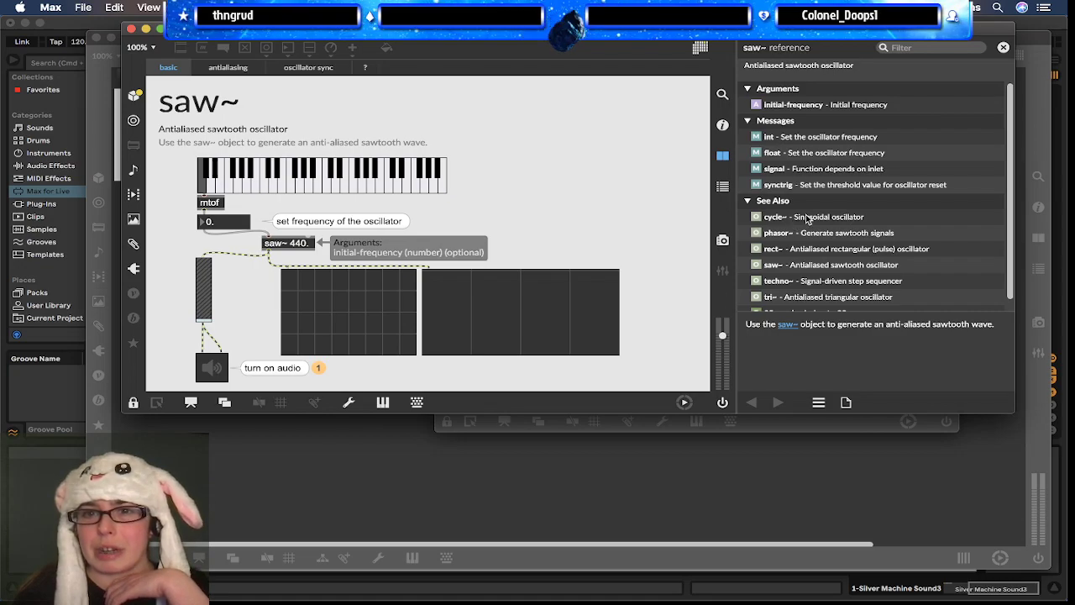
{"action": "scroll", "coordinate": [801, 221], "scroll_direction": "down", "scroll_amount": 1}
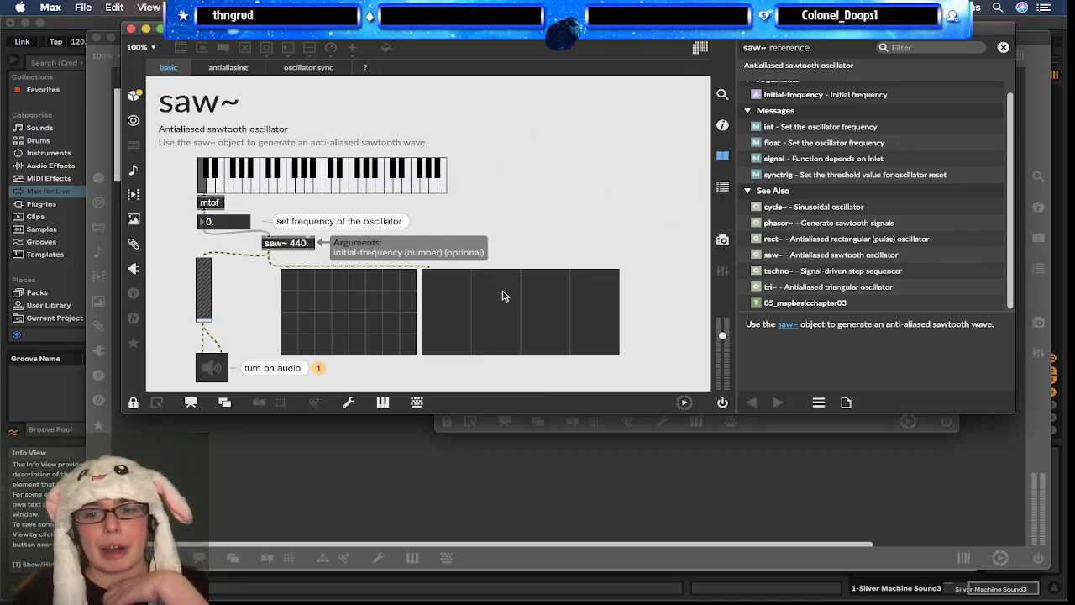
Step: Check the deviate message in the super_duper_saw patcher, then return to the saw~ help and its reference list
{"action": "left_click", "coordinate": [813, 426]}
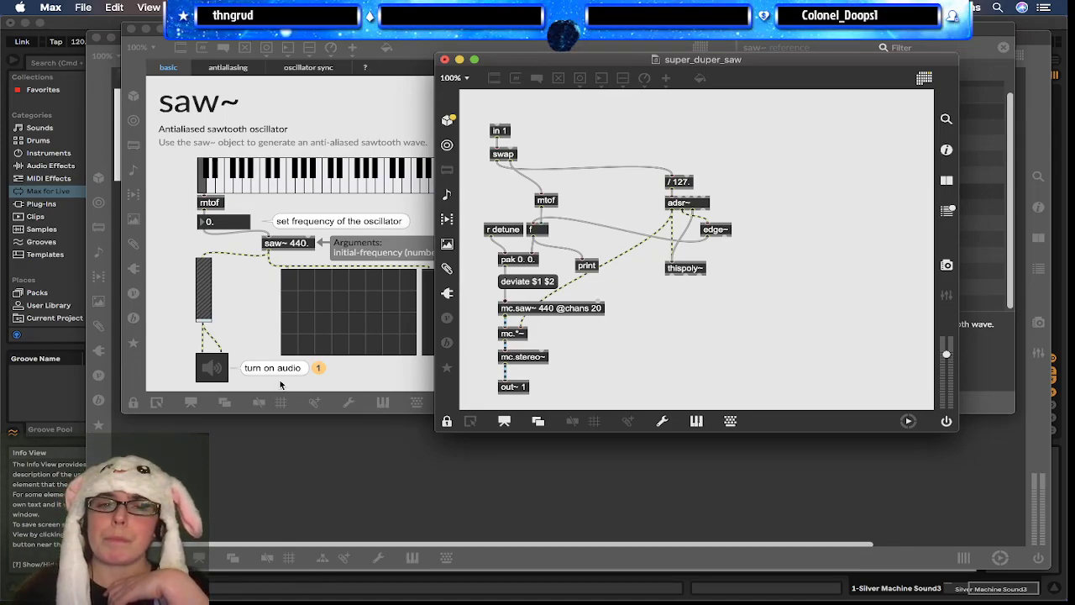
{"action": "left_click", "coordinate": [252, 322]}
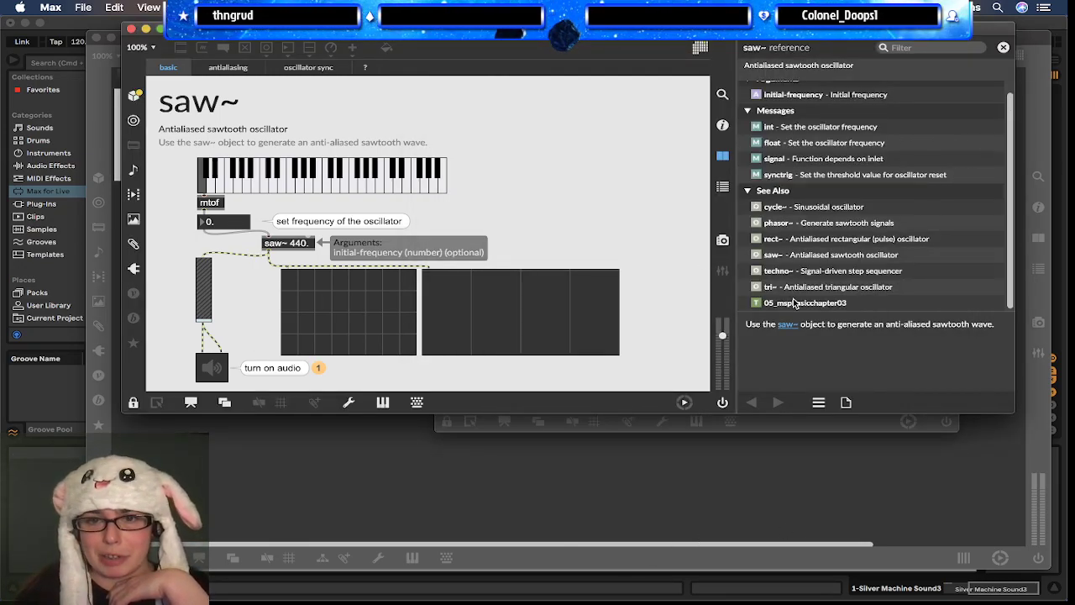
{"action": "scroll", "coordinate": [882, 211], "scroll_direction": "up", "scroll_amount": 1}
{"action": "scroll", "coordinate": [882, 211], "scroll_direction": "down", "scroll_amount": 1}
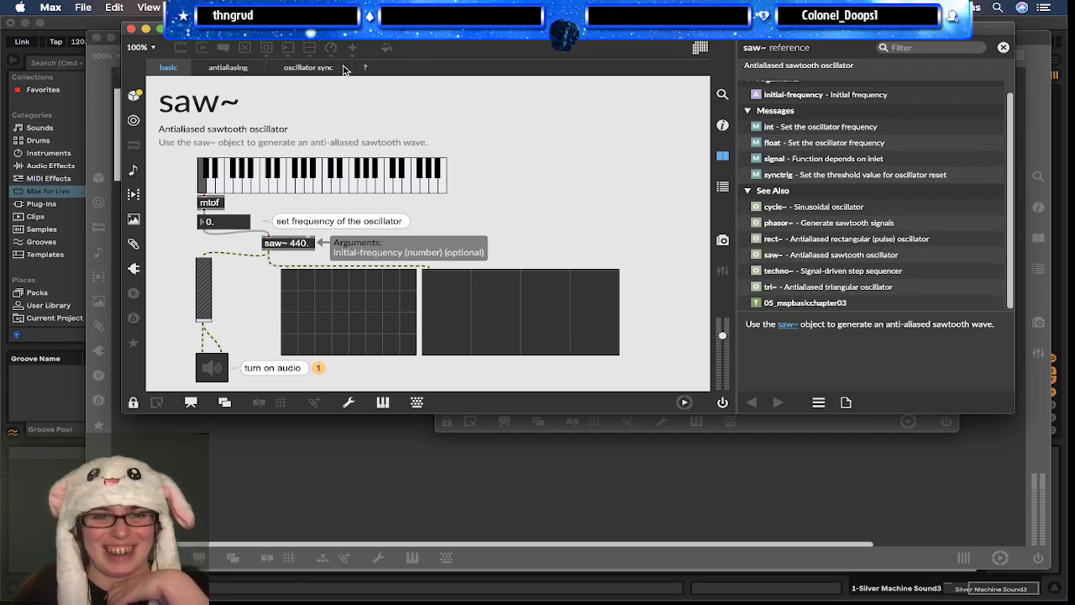
Step: Look through the saw~ help's oscillator sync, See Also, antialiasing and basic pages once more for anything about deviate
{"action": "left_click", "coordinate": [308, 67]}
{"action": "left_click", "coordinate": [364, 67]}
{"action": "left_click", "coordinate": [364, 69]}
{"action": "left_click", "coordinate": [363, 68]}
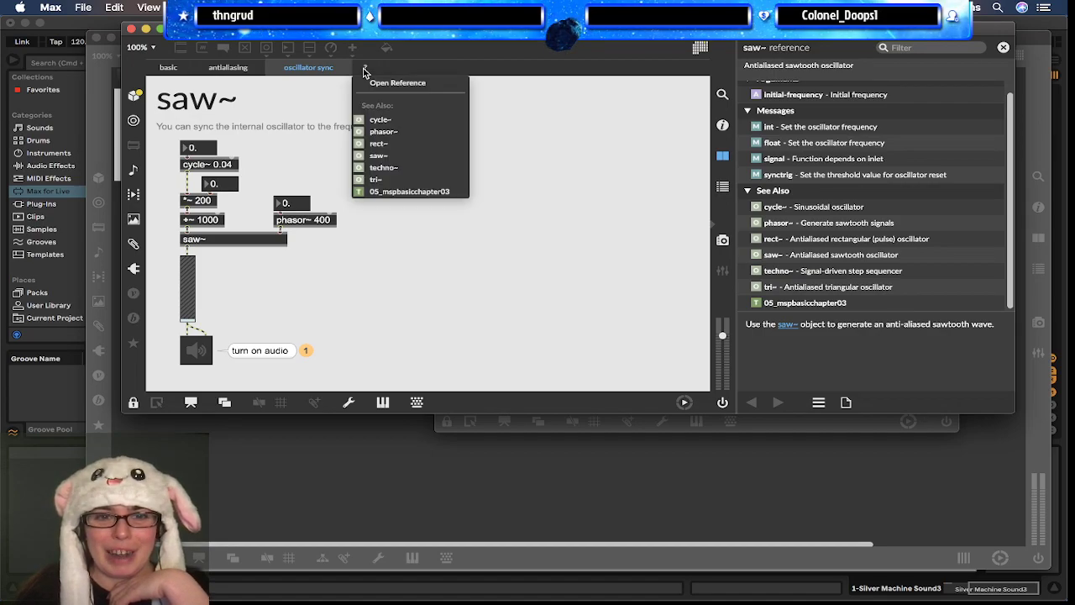
{"action": "left_click", "coordinate": [309, 73]}
{"action": "left_click", "coordinate": [229, 73]}
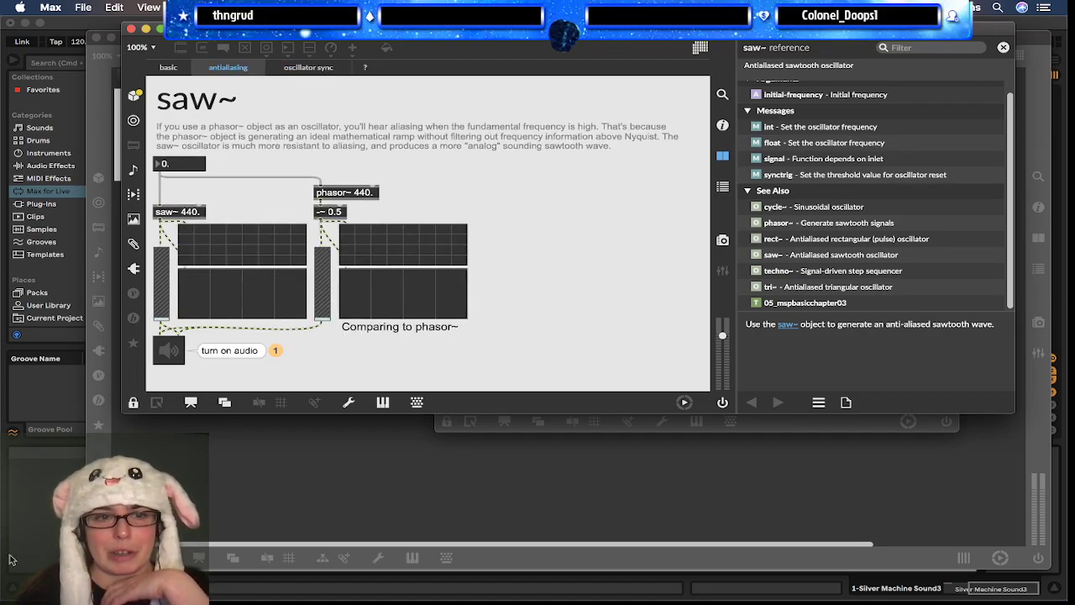
{"action": "left_click", "coordinate": [173, 74]}
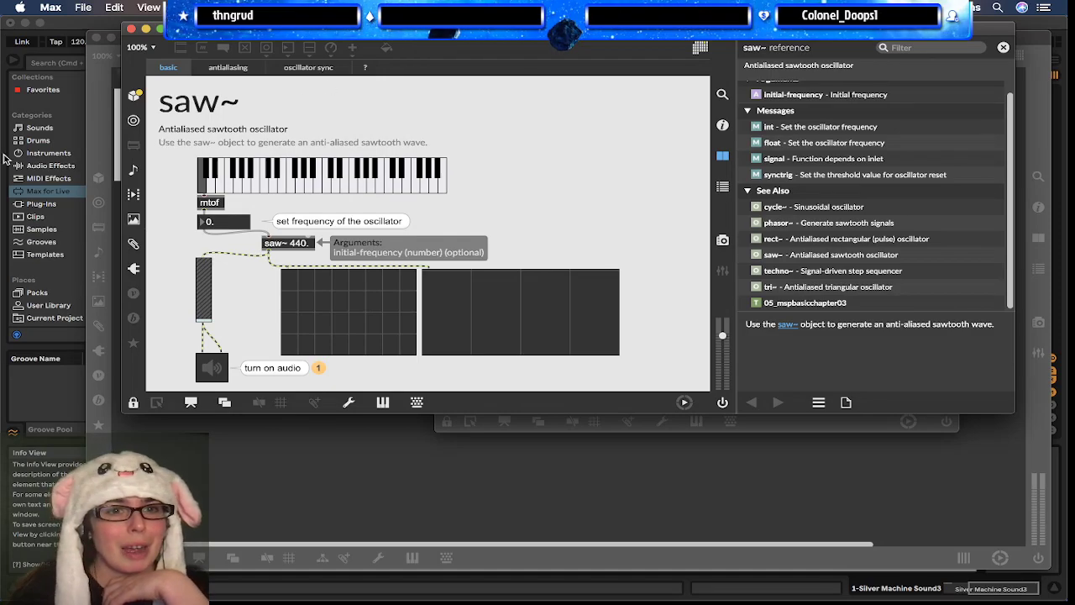
Step: Close the saw~ help and the super_duper_saw patcher, and go to Silver Machine Sound3 among Ableton Live's Max instruments
{"action": "left_click", "coordinate": [131, 30]}
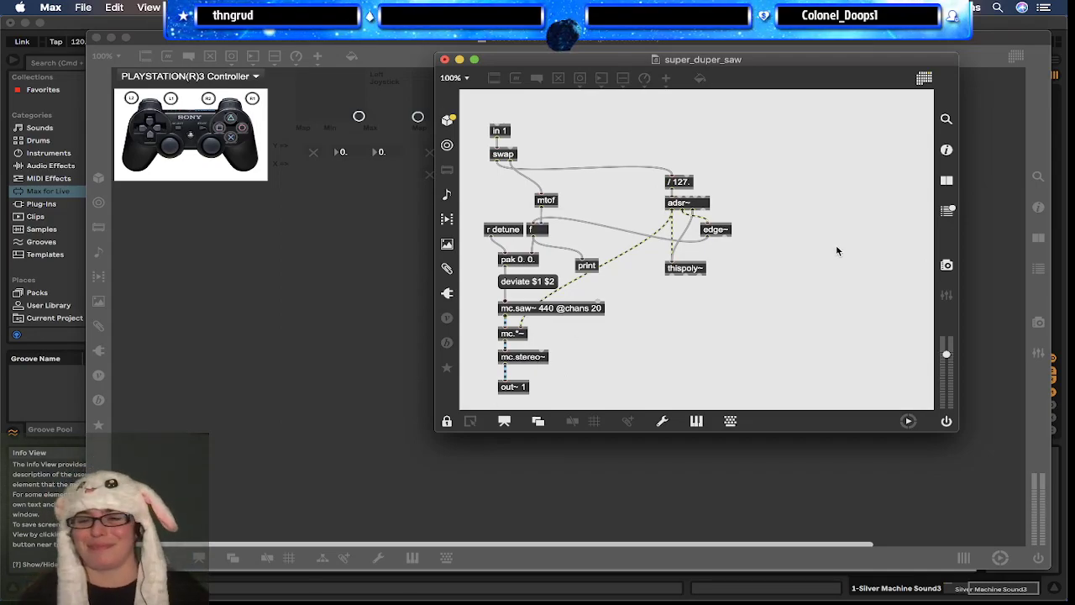
{"action": "left_click_drag", "start_coordinate": [789, 59], "coordinate": [859, 24]}
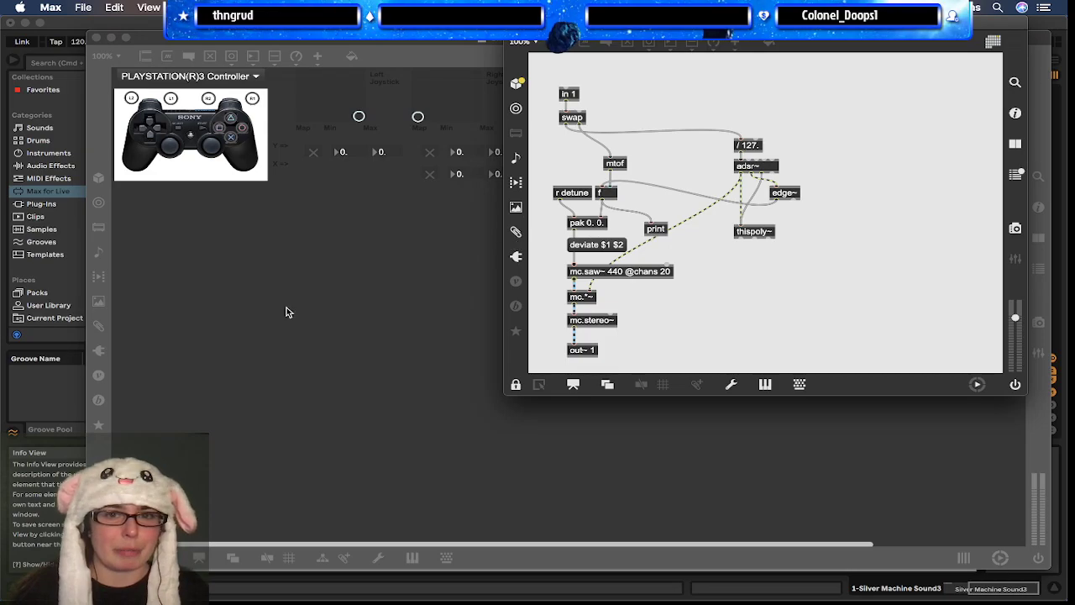
{"action": "key", "text": "super+w"}
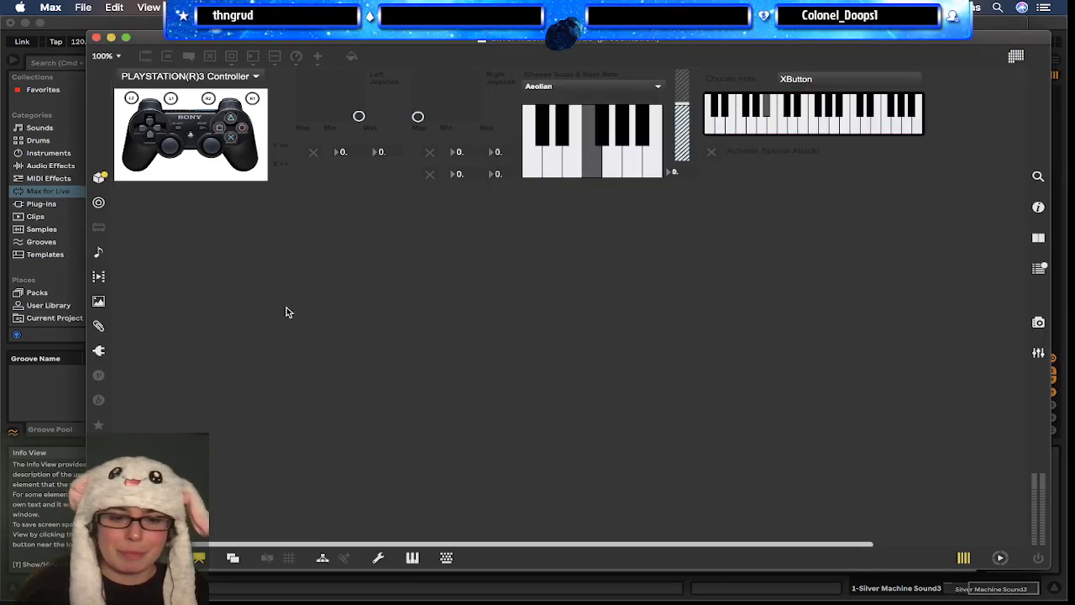
{"action": "left_click", "coordinate": [46, 382]}
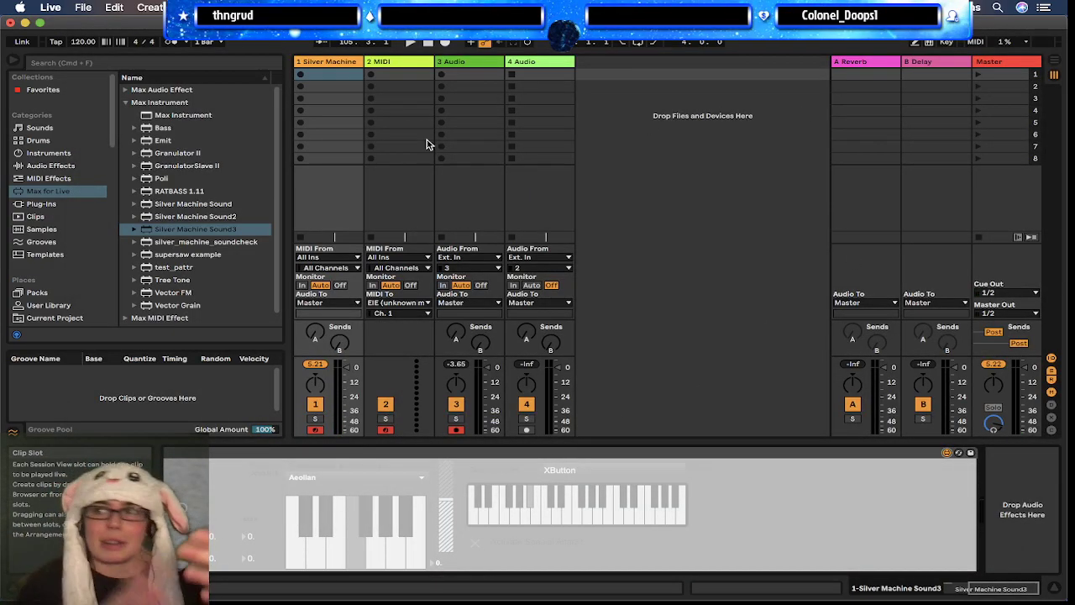
{"action": "left_click", "coordinate": [235, 230]}
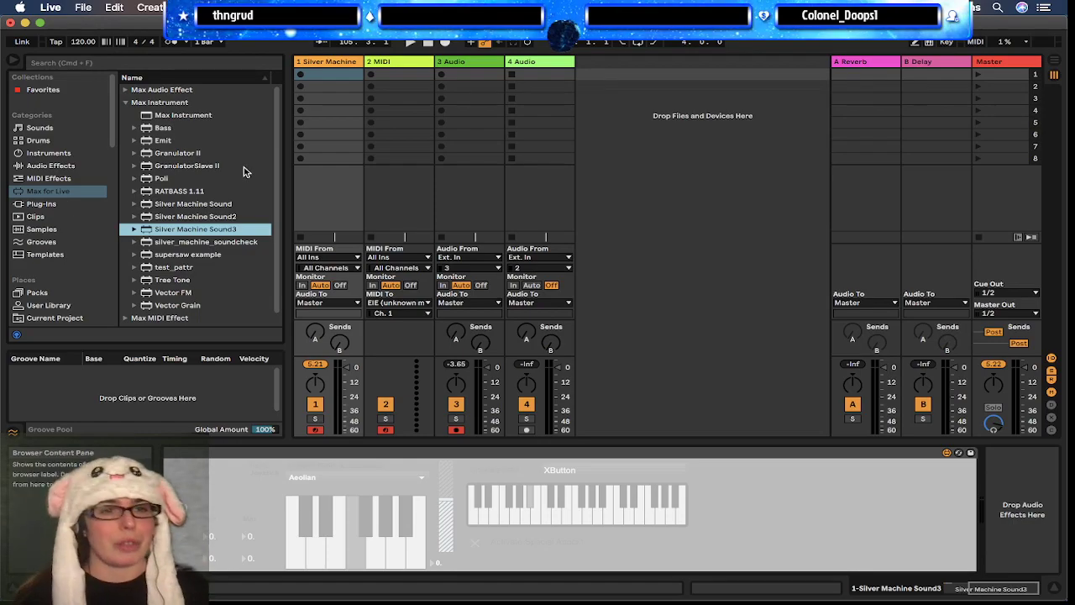
Step: Load the Reason Rack Plugin Effect from the Reason Studios plug-ins onto the 2 MIDI track
{"action": "left_click", "coordinate": [40, 204]}
{"action": "scroll", "coordinate": [211, 291], "scroll_direction": "down", "scroll_amount": 5}
{"action": "scroll", "coordinate": [218, 218], "scroll_direction": "down", "scroll_amount": 3}
{"action": "scroll", "coordinate": [155, 185], "scroll_direction": "down", "scroll_amount": 5}
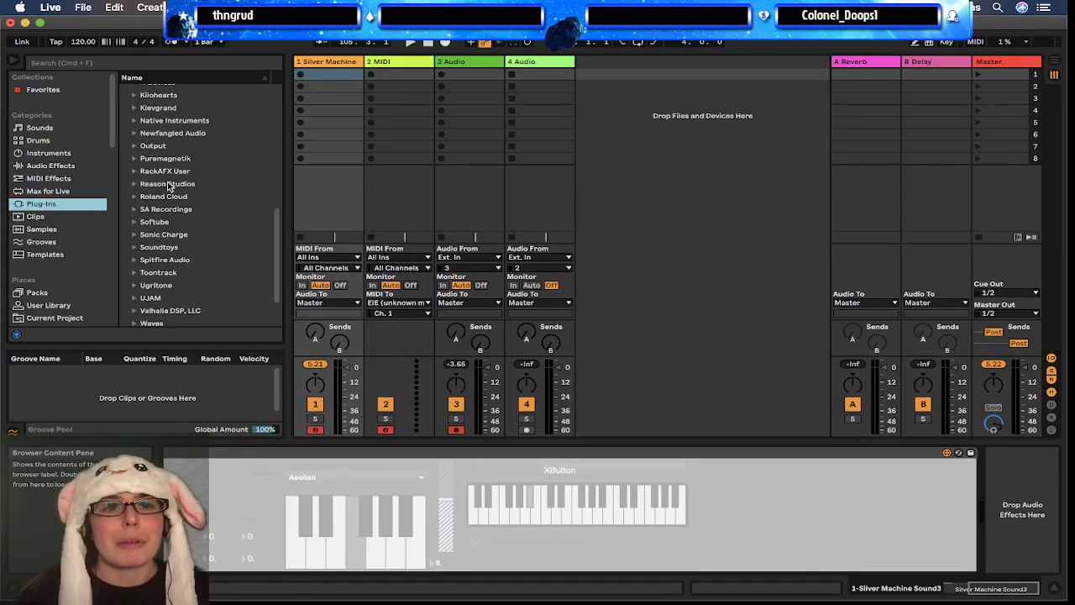
{"action": "left_click", "coordinate": [134, 184]}
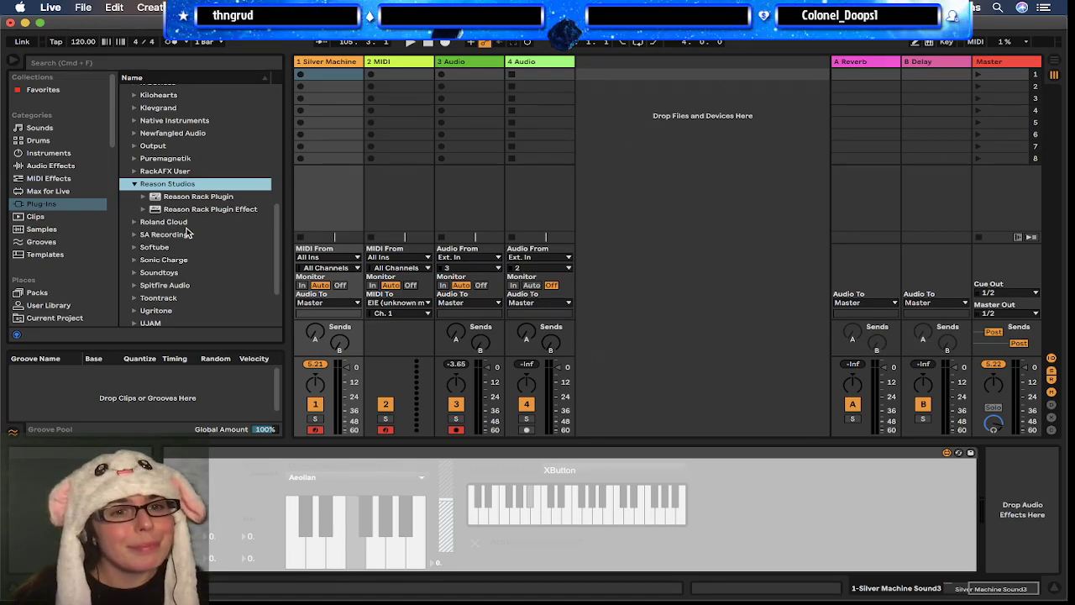
{"action": "left_click", "coordinate": [196, 198]}
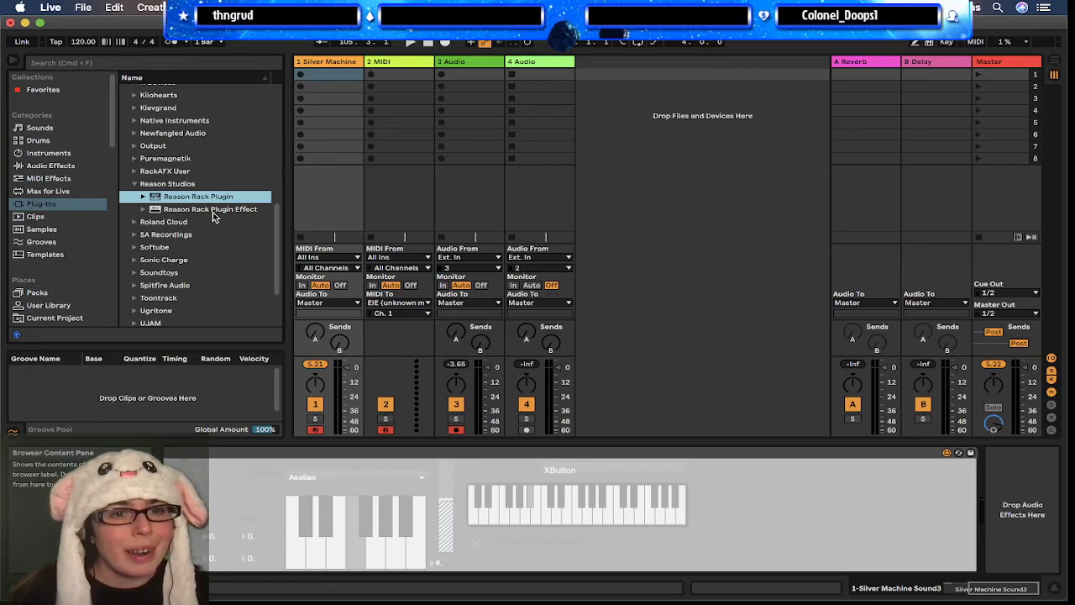
{"action": "left_click", "coordinate": [206, 210]}
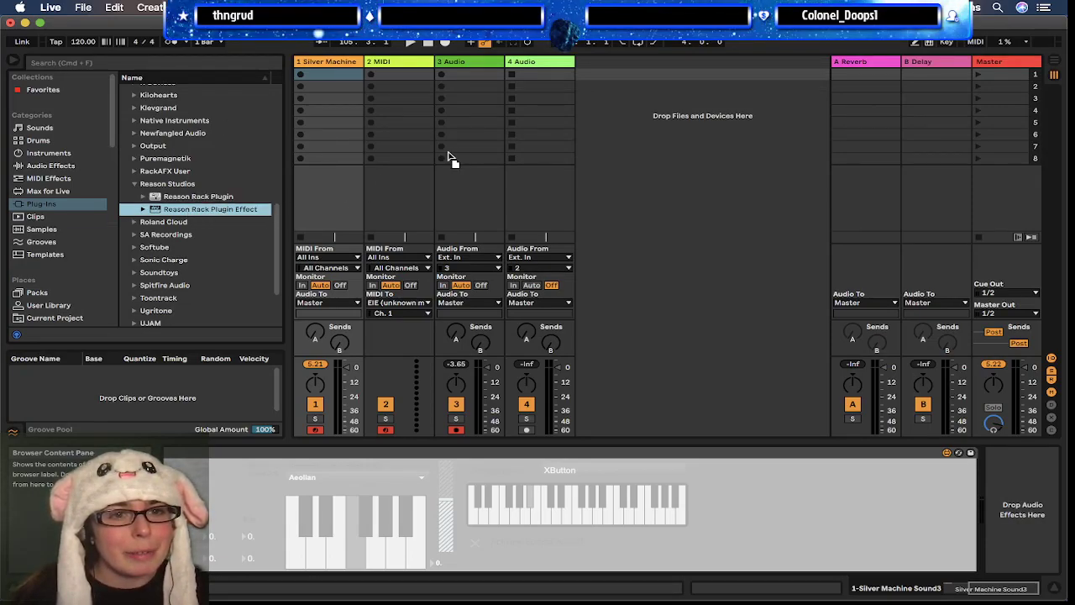
{"action": "left_click", "coordinate": [388, 108]}
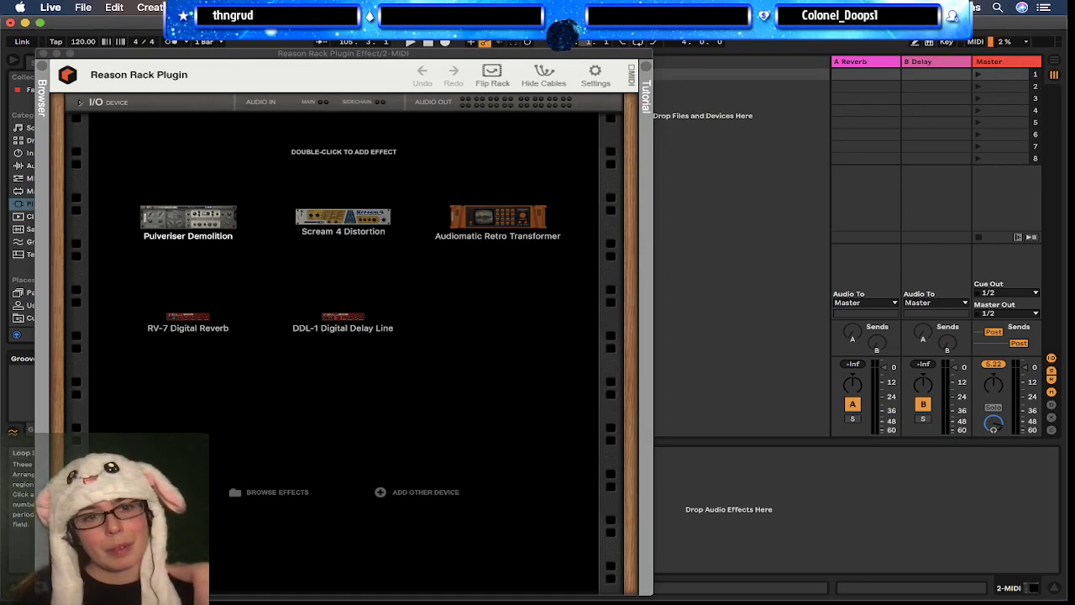
Step: Move the Reason Rack Plugin window aside and add a Dr. Octo Rex Loop Player to the empty rack
{"action": "left_click_drag", "start_coordinate": [546, 59], "coordinate": [811, 27]}
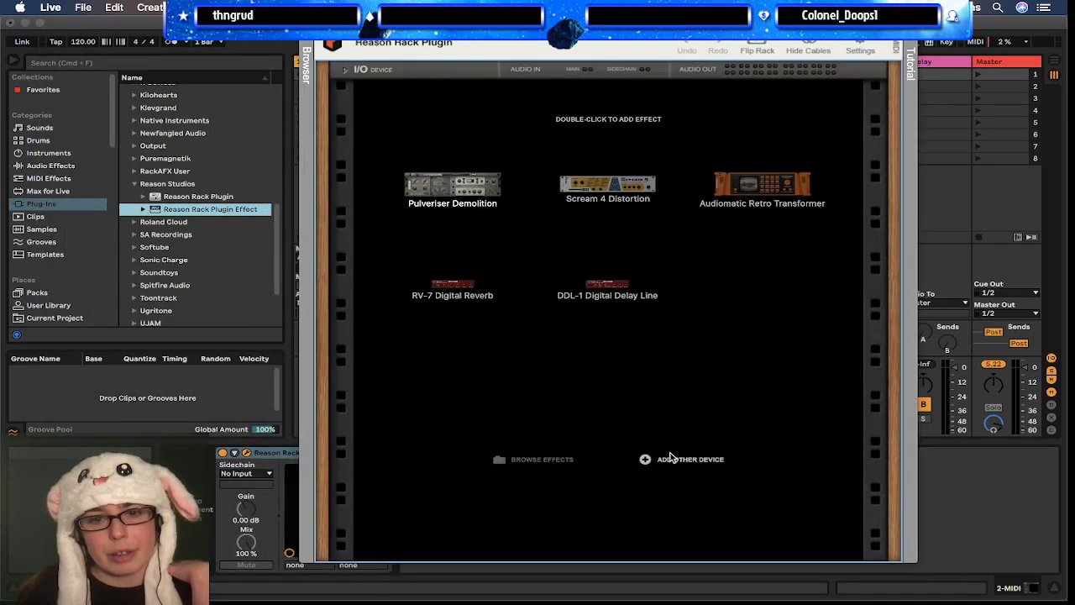
{"action": "left_click", "coordinate": [694, 464]}
{"action": "mouse_move", "coordinate": [742, 495]}
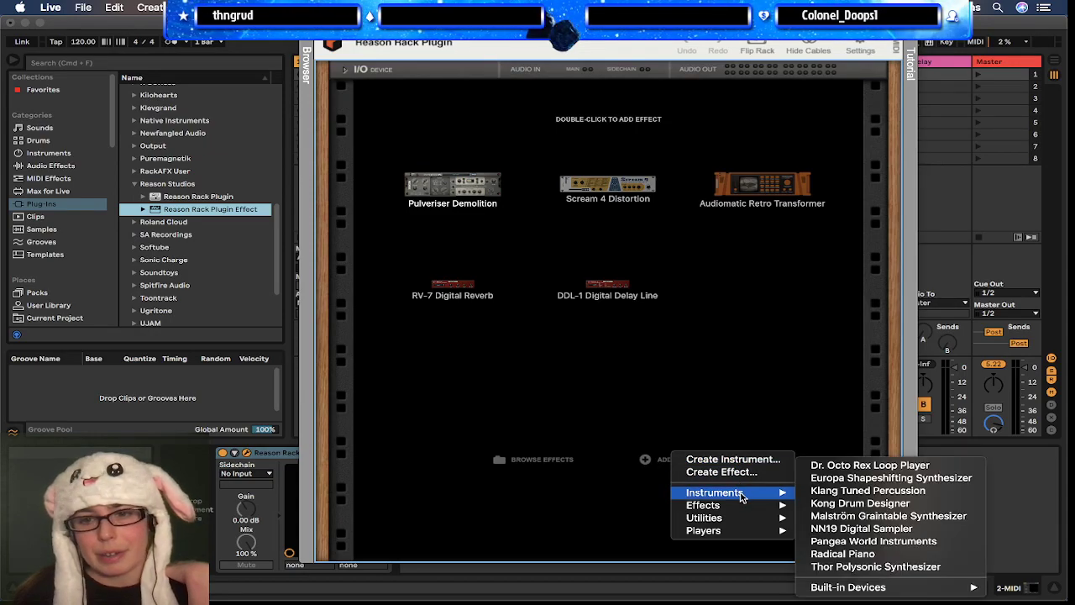
{"action": "left_click", "coordinate": [888, 463]}
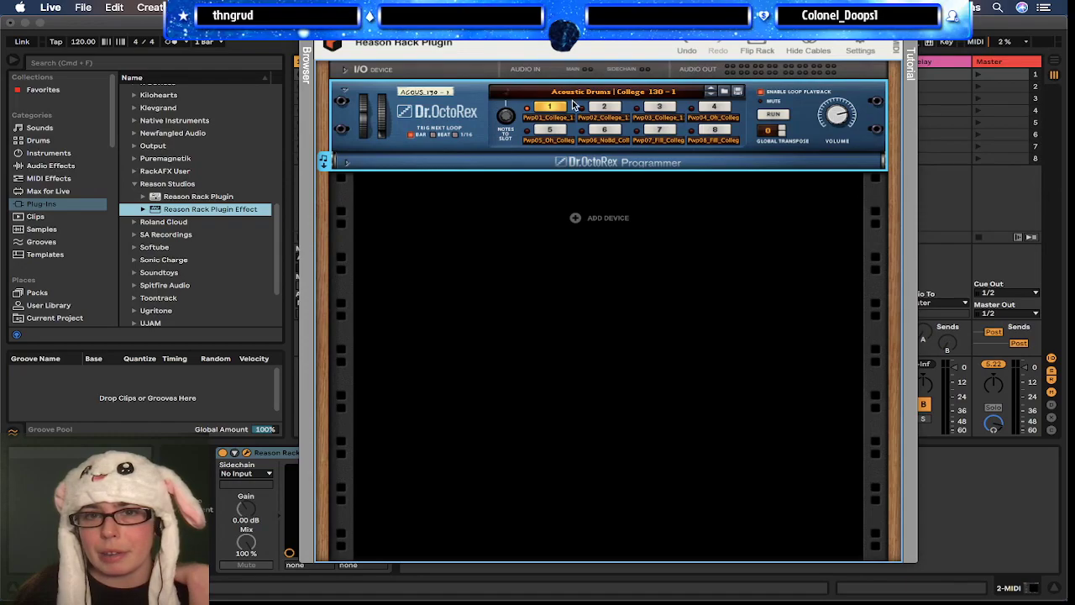
Step: Open the rack's browser at Loop Supply's Vintage folder of Dr Octo Rex Patches and bring the whole window into view
{"action": "left_click", "coordinate": [306, 67]}
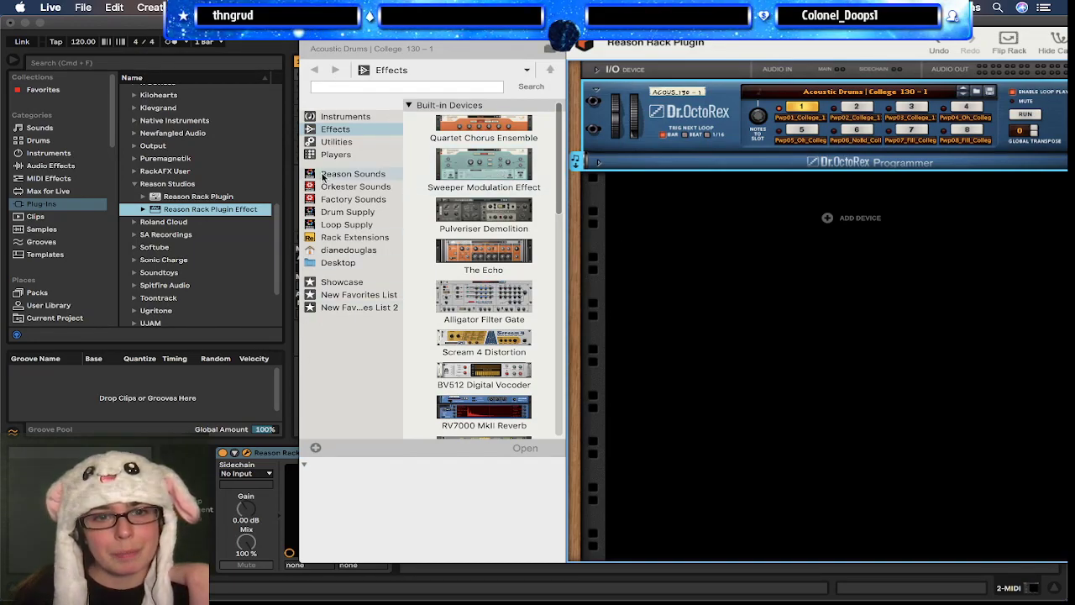
{"action": "left_click", "coordinate": [353, 226]}
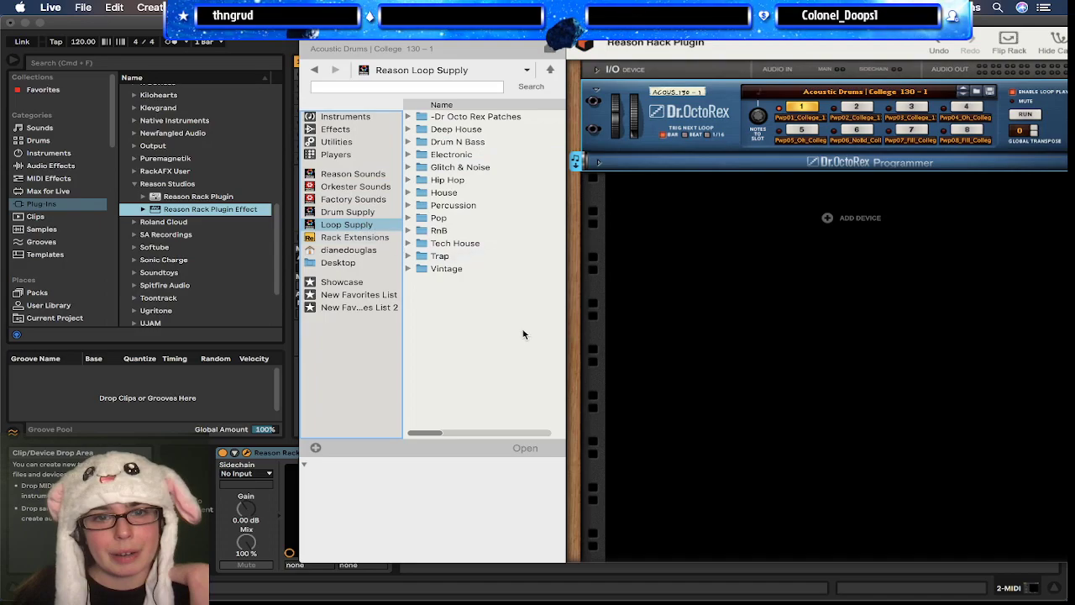
{"action": "left_click", "coordinate": [408, 117]}
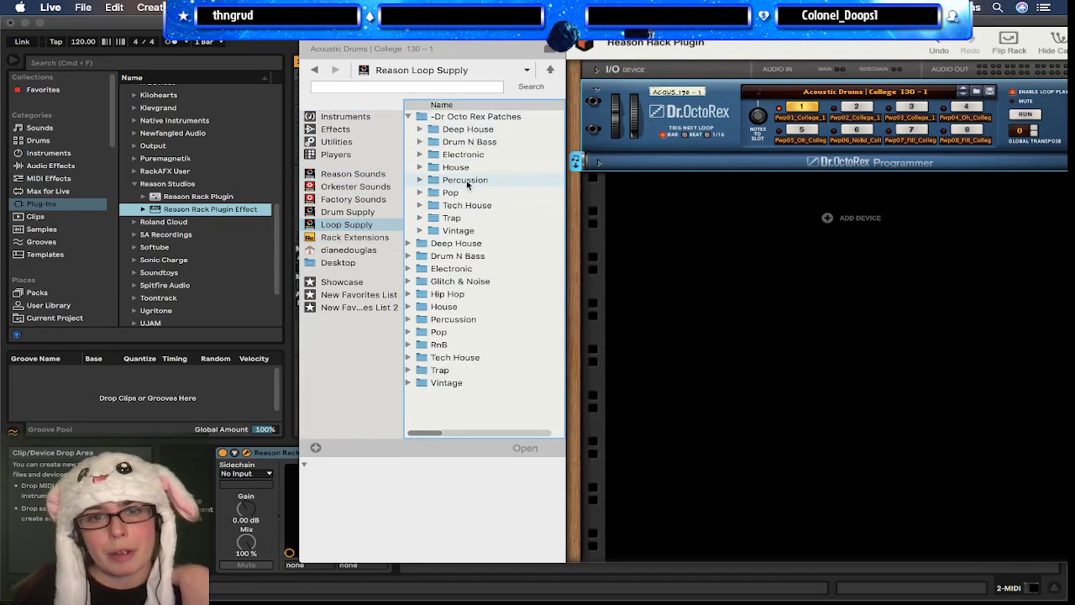
{"action": "left_click", "coordinate": [420, 230]}
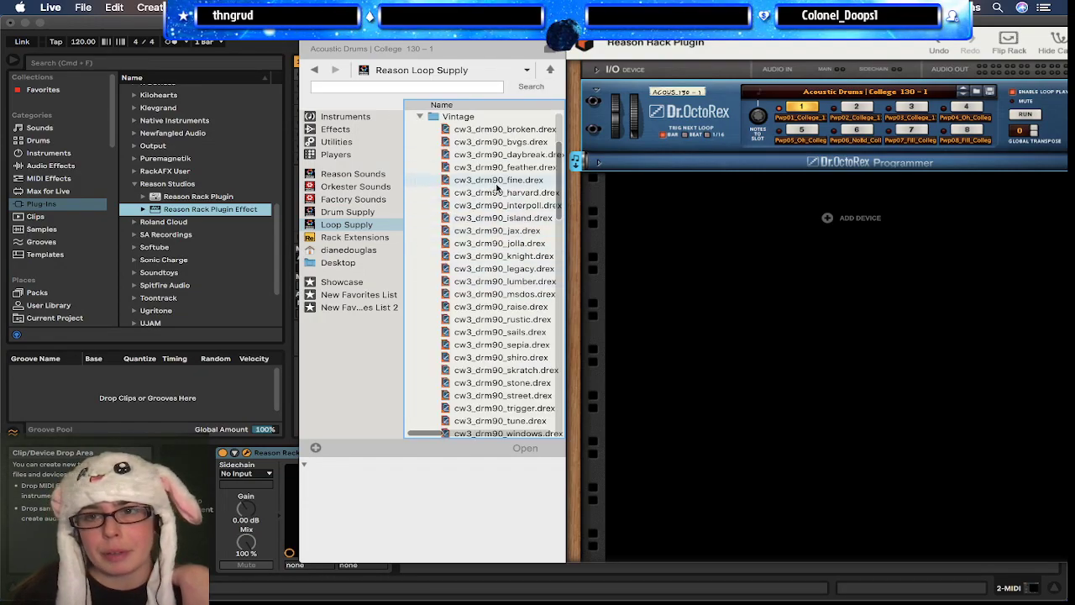
{"action": "left_click_drag", "start_coordinate": [440, 32], "coordinate": [258, 33]}
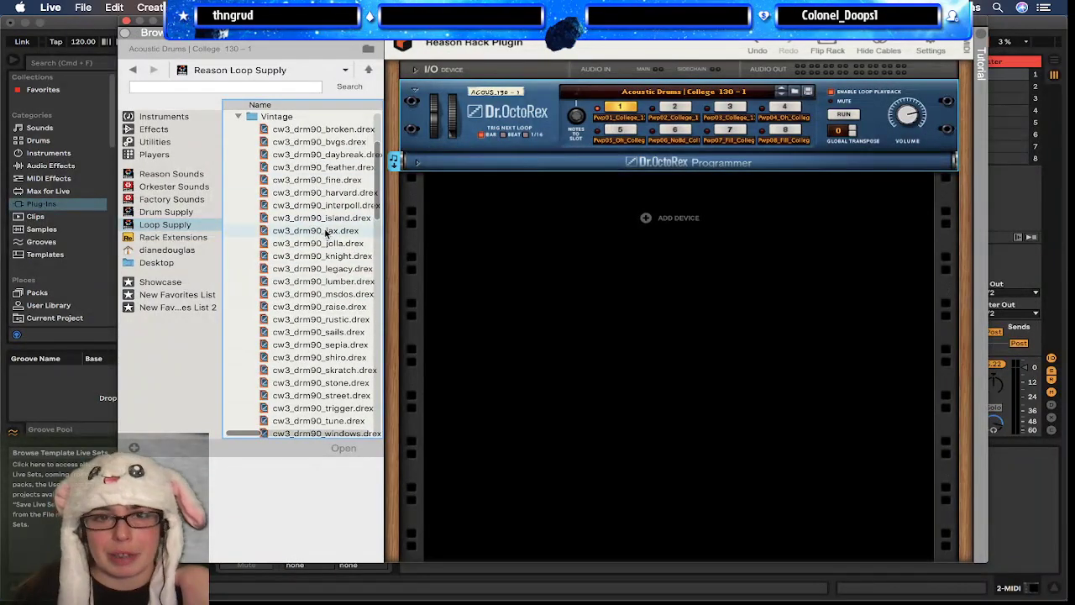
Step: Load the cw3_drm90_feather.drex patch into Dr. Octo Rex and start loop playback
{"action": "left_click", "coordinate": [304, 167]}
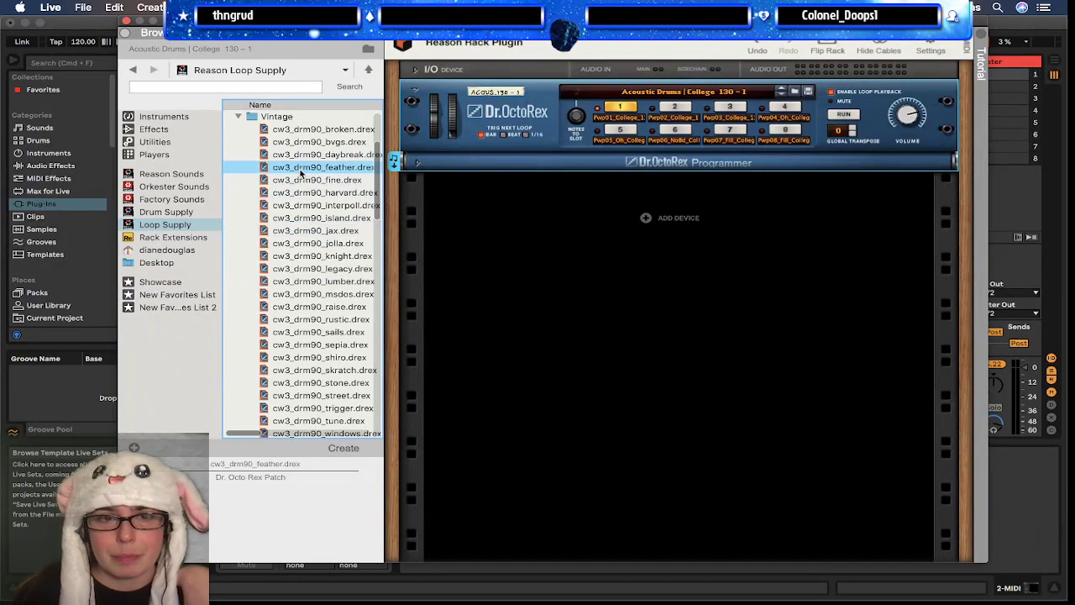
{"action": "left_click_drag", "start_coordinate": [304, 166], "coordinate": [643, 99]}
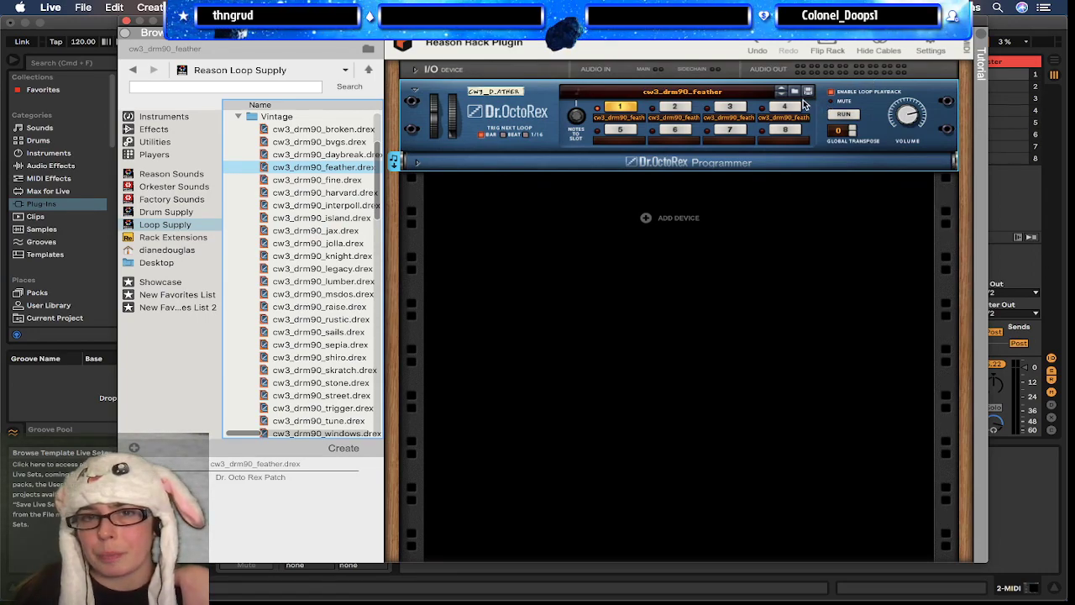
{"action": "key", "text": "space"}
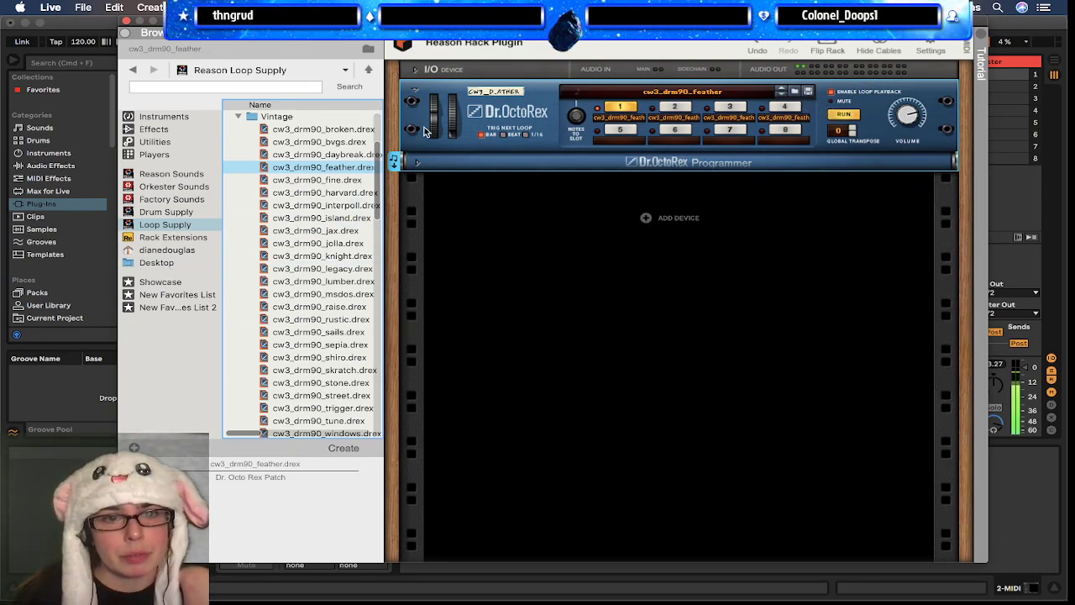
Step: Audition the cw3_drm90 interpoll, rustic and street patches in Dr. Octo Rex, and settle on cw3_drm90_sepia.drex
{"action": "left_click_drag", "start_coordinate": [326, 205], "coordinate": [486, 87]}
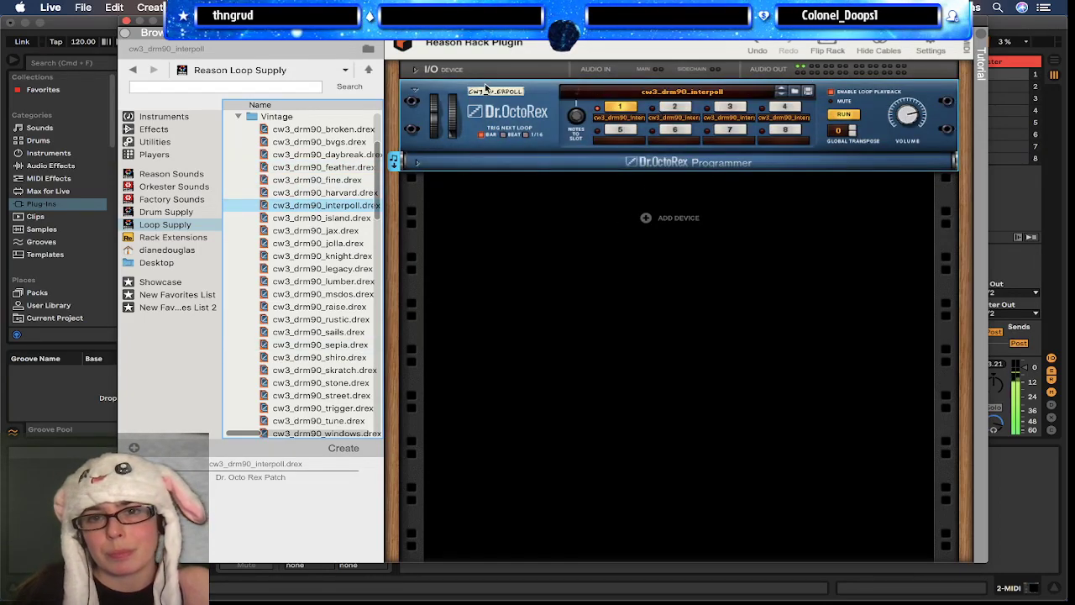
{"action": "scroll", "coordinate": [296, 214], "scroll_direction": "down", "scroll_amount": 3}
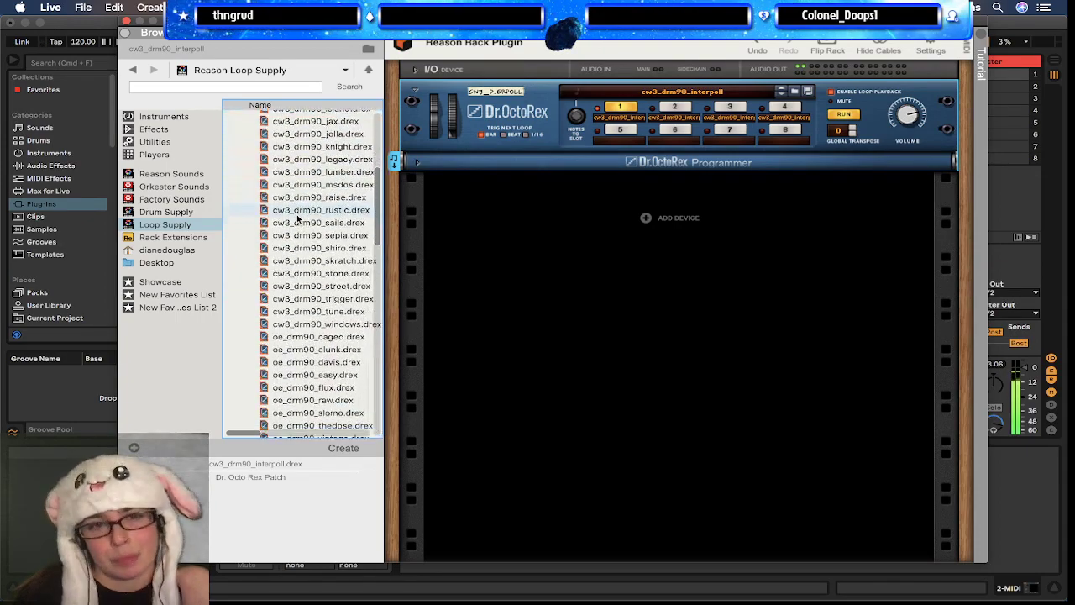
{"action": "mouse_move", "coordinate": [296, 215]}
{"action": "left_mouse_down"}
{"action": "mouse_move", "coordinate": [539, 151]}
{"action": "mouse_move", "coordinate": [538, 138]}
{"action": "left_mouse_up"}
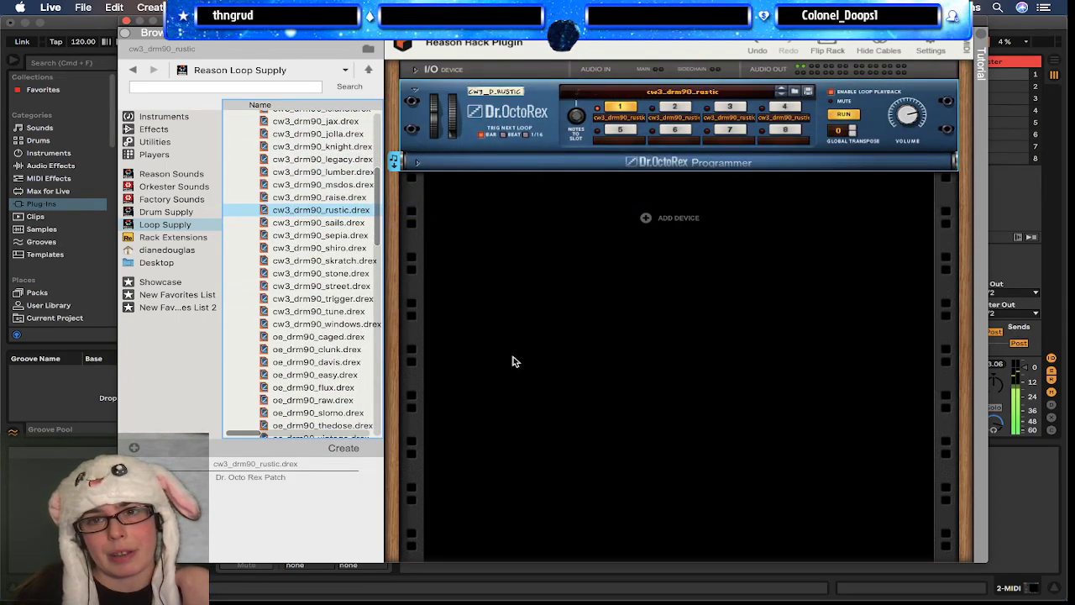
{"action": "left_click", "coordinate": [319, 286]}
{"action": "left_click_drag", "start_coordinate": [319, 287], "coordinate": [613, 156]}
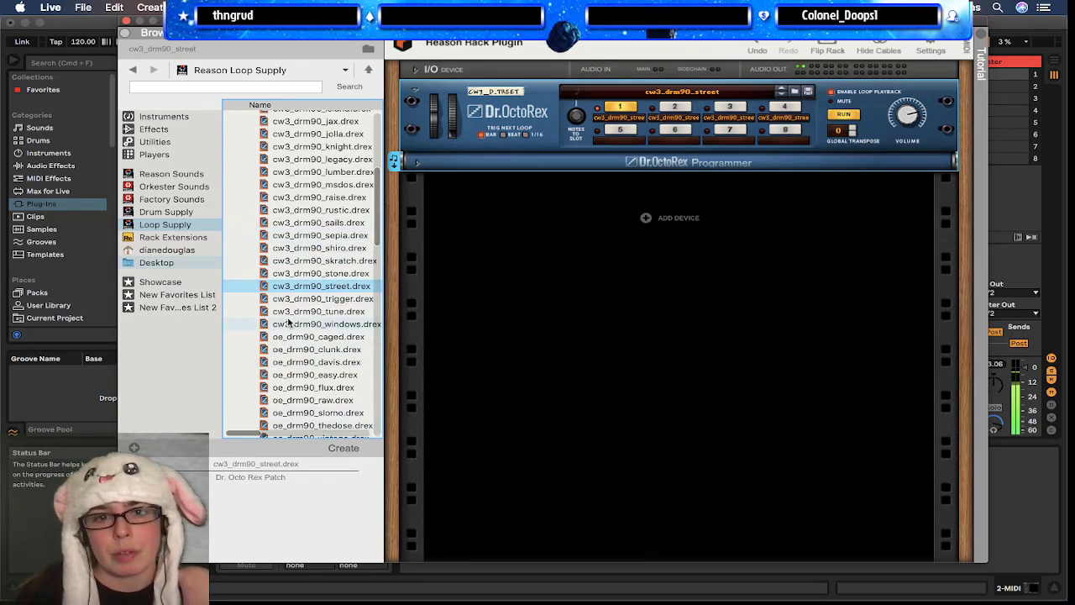
{"action": "left_click", "coordinate": [309, 235]}
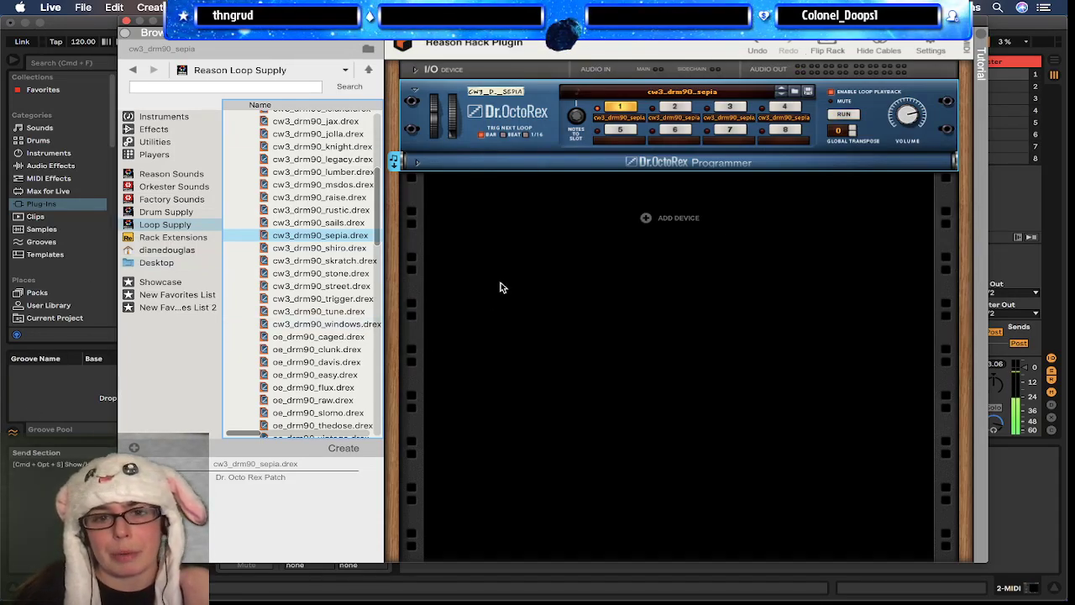
Step: Reposition the Reason Rack Plugin window just below Live's transport so its header and the Dr. Octo Rex device are fully visible
{"action": "left_click_drag", "start_coordinate": [636, 20], "coordinate": [647, 176]}
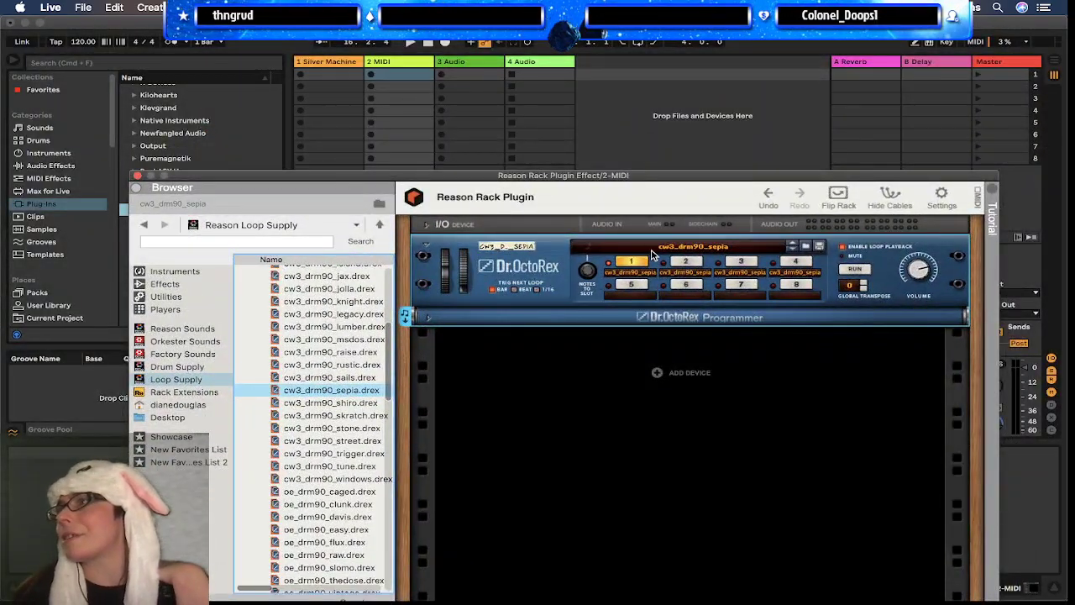
{"action": "left_click", "coordinate": [410, 321]}
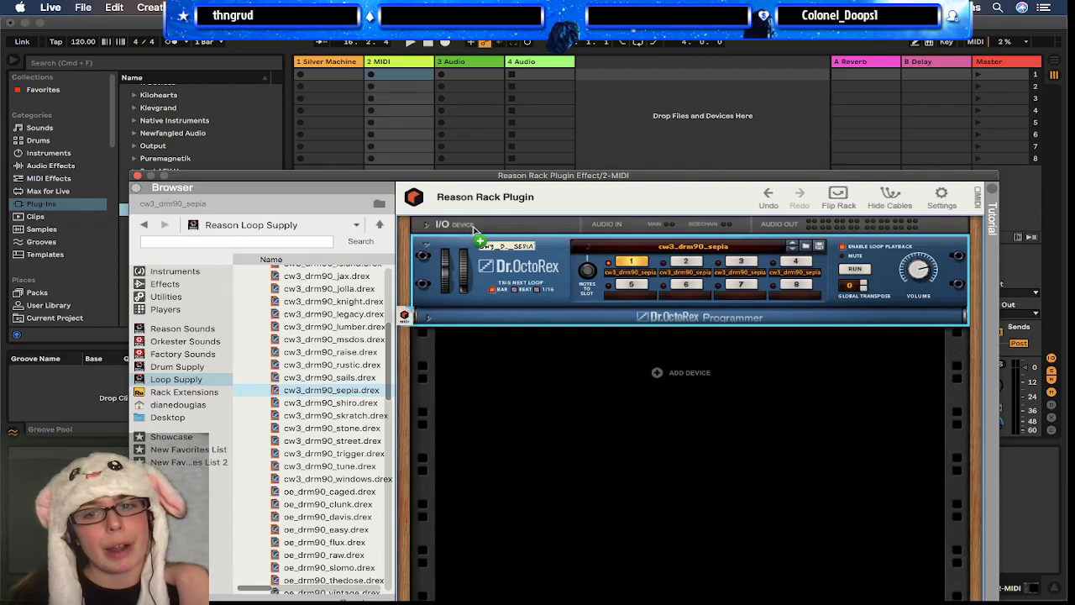
{"action": "left_click_drag", "start_coordinate": [413, 178], "coordinate": [416, 77]}
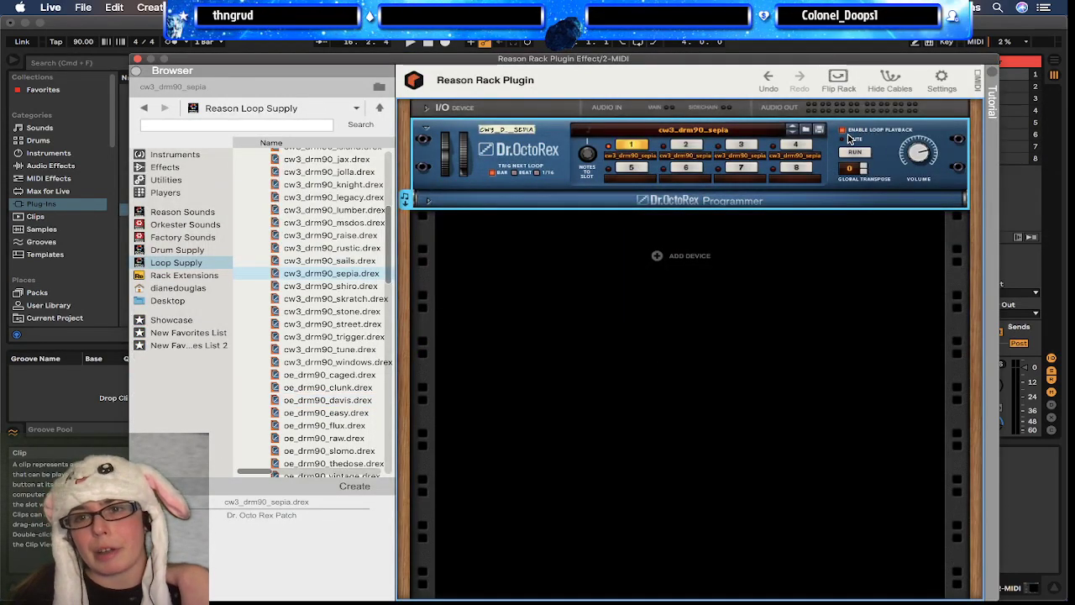
Step: Close the rack window, play the MIDI track's Track 1 clip with its notes open, and raise the song tempo to 108 BPM
{"action": "left_click", "coordinate": [138, 59]}
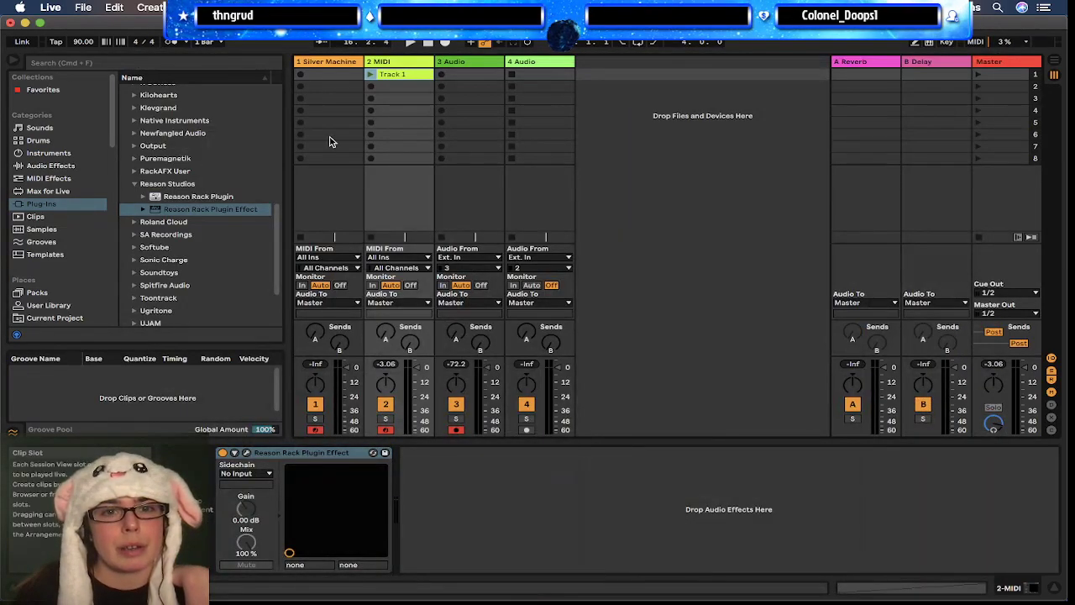
{"action": "left_click", "coordinate": [403, 63]}
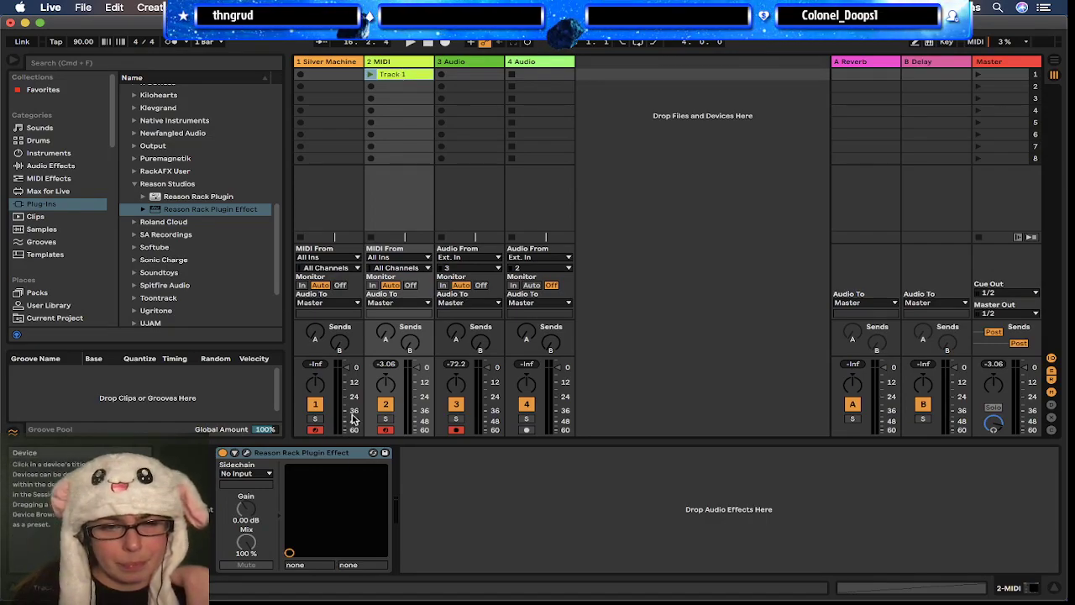
{"action": "left_click", "coordinate": [345, 453]}
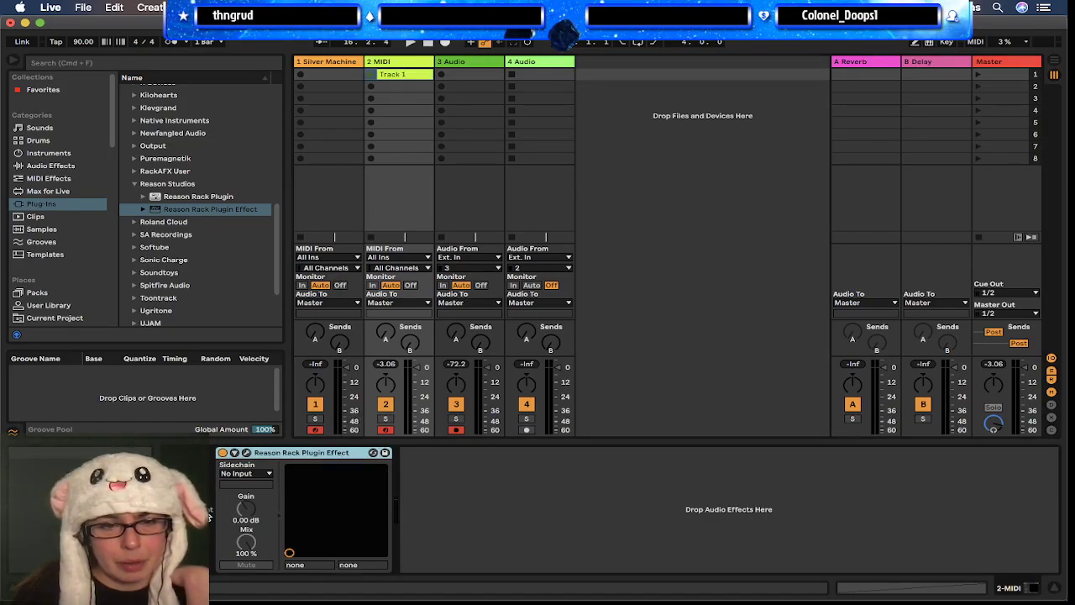
{"action": "left_click", "coordinate": [370, 74]}
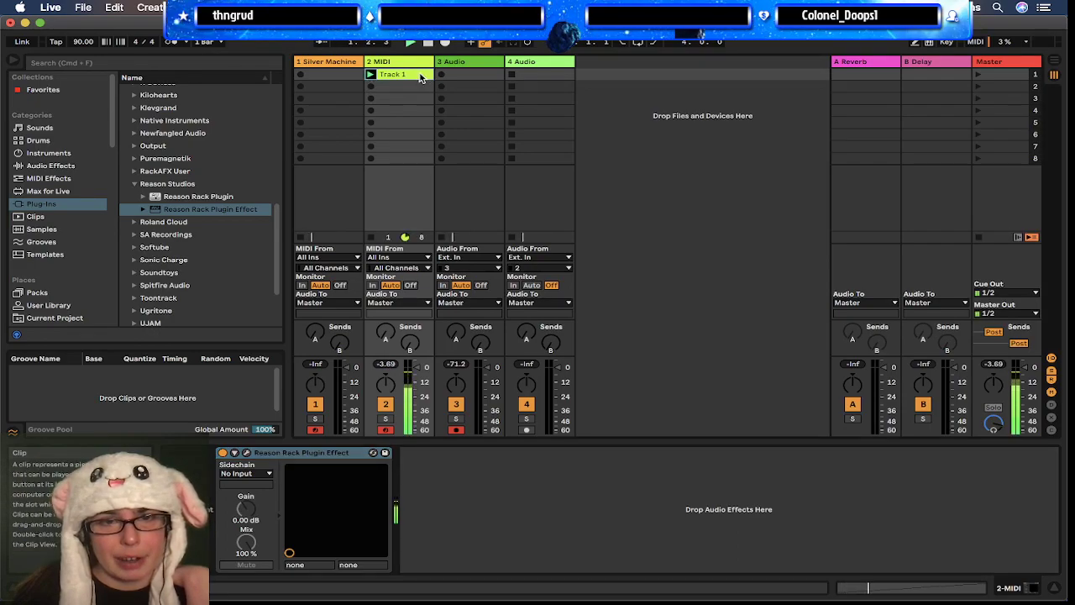
{"action": "double_click", "coordinate": [423, 76]}
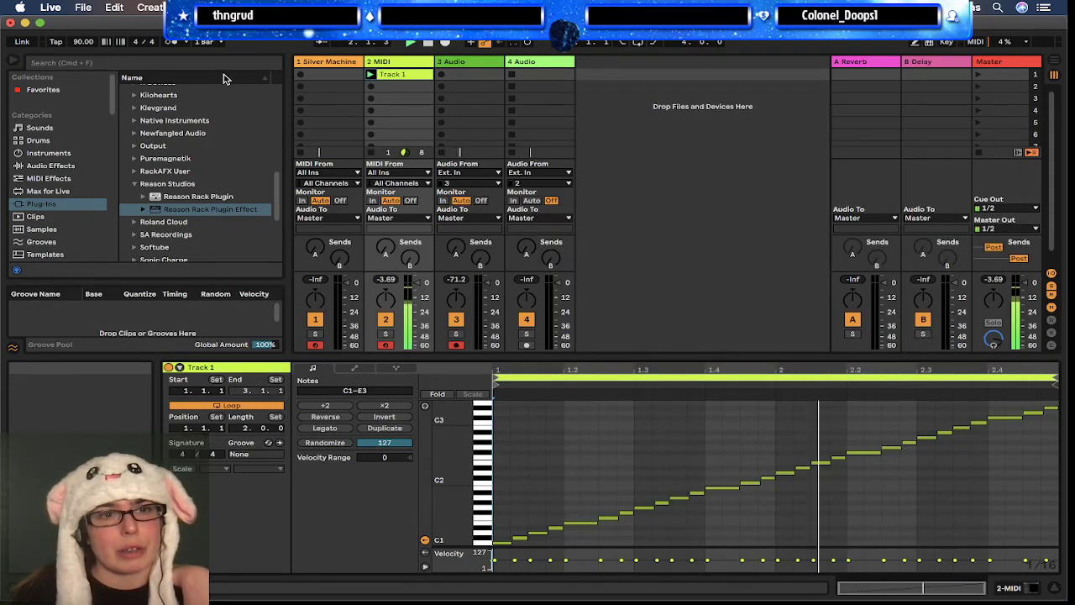
{"action": "left_click_drag", "start_coordinate": [84, 41], "coordinate": [84, 25]}
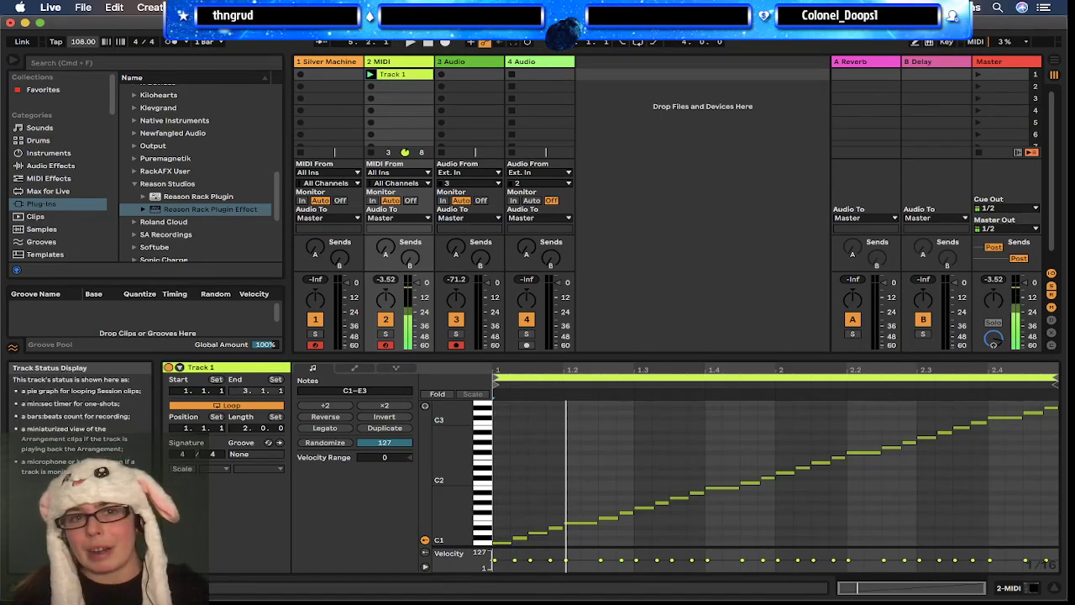
Step: Duplicate the Track 1 clip into the second slot, play it, and move the notes between 1.3 and 1.4 down to C1–D#1
{"action": "left_click_drag", "start_coordinate": [415, 75], "coordinate": [412, 87]}
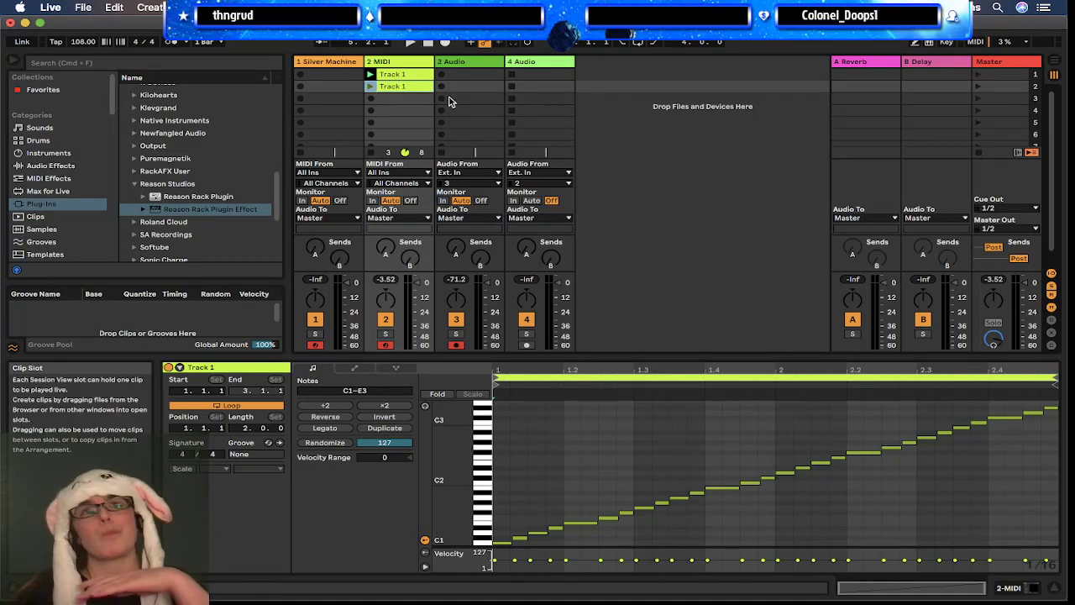
{"action": "left_click", "coordinate": [371, 87]}
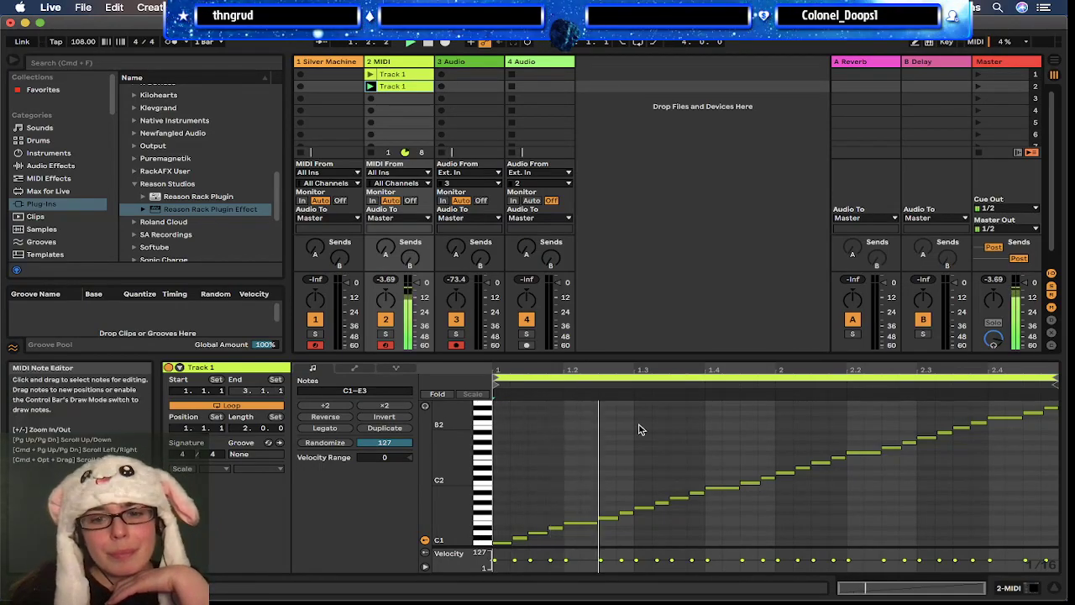
{"action": "left_click_drag", "start_coordinate": [635, 449], "coordinate": [702, 531]}
{"action": "left_click_drag", "start_coordinate": [696, 494], "coordinate": [698, 518]}
{"action": "key", "text": "Down"}
{"action": "key", "text": "Down"}
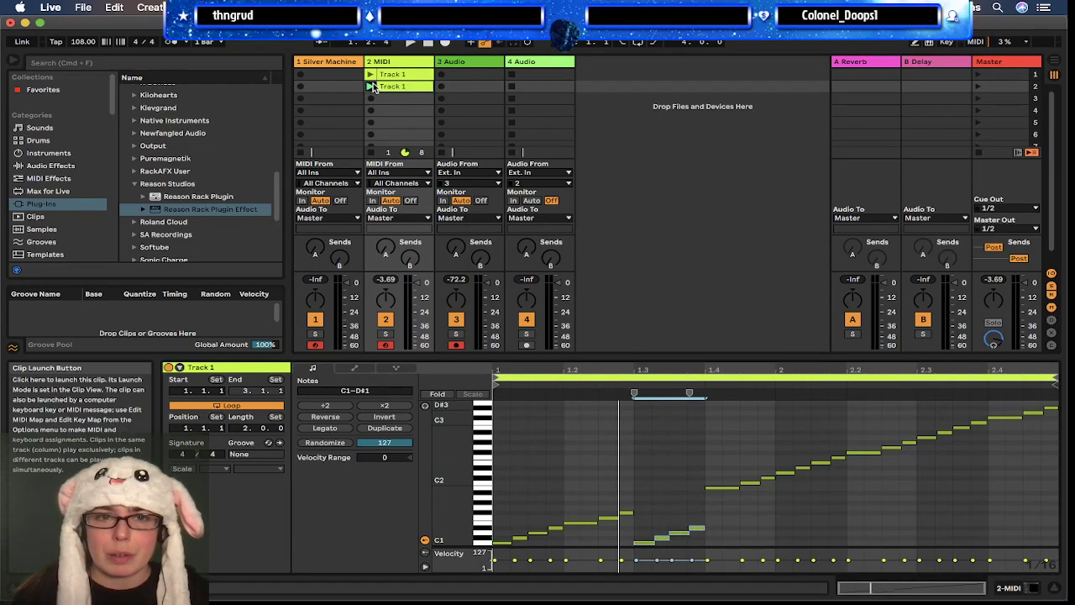
Step: Play the edited clip, try a loop start of 1.2.1, return it to 1.1.1, and stop playback
{"action": "key", "text": "space"}
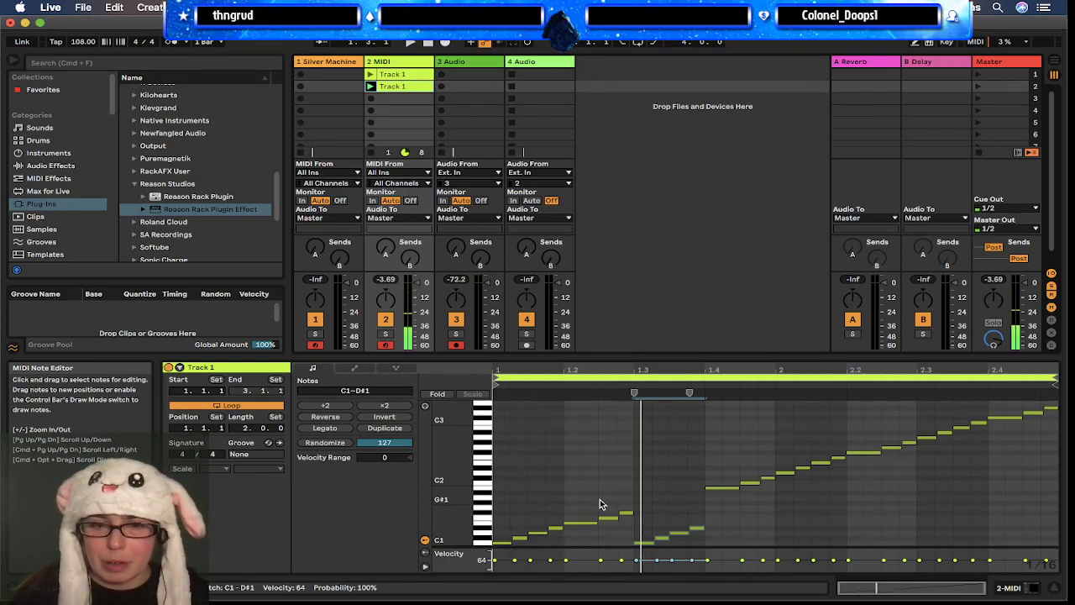
{"action": "key", "text": "space"}
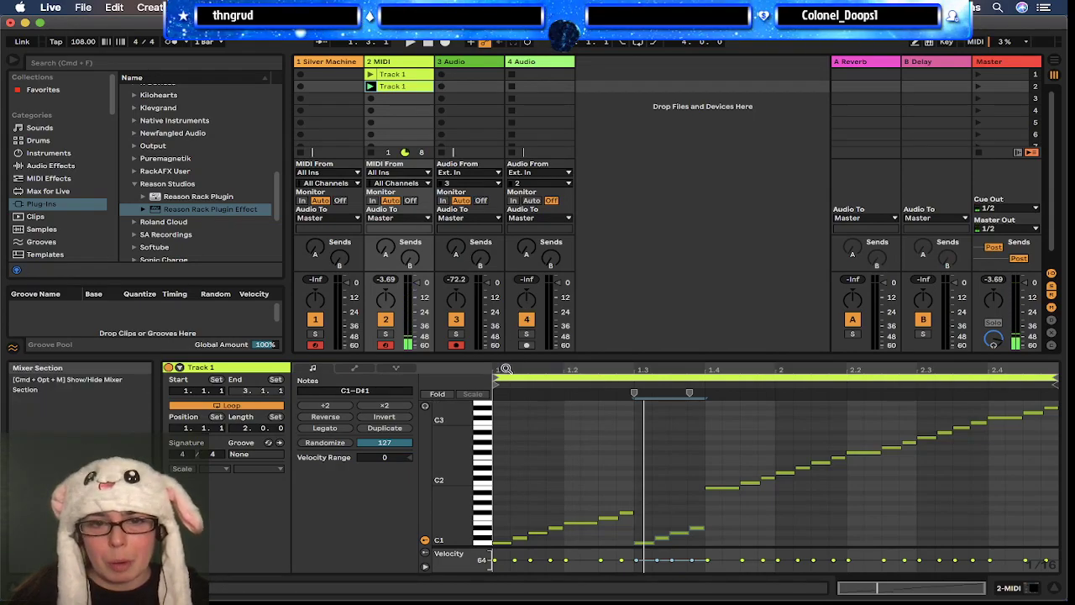
{"action": "left_click_drag", "start_coordinate": [495, 378], "coordinate": [563, 378]}
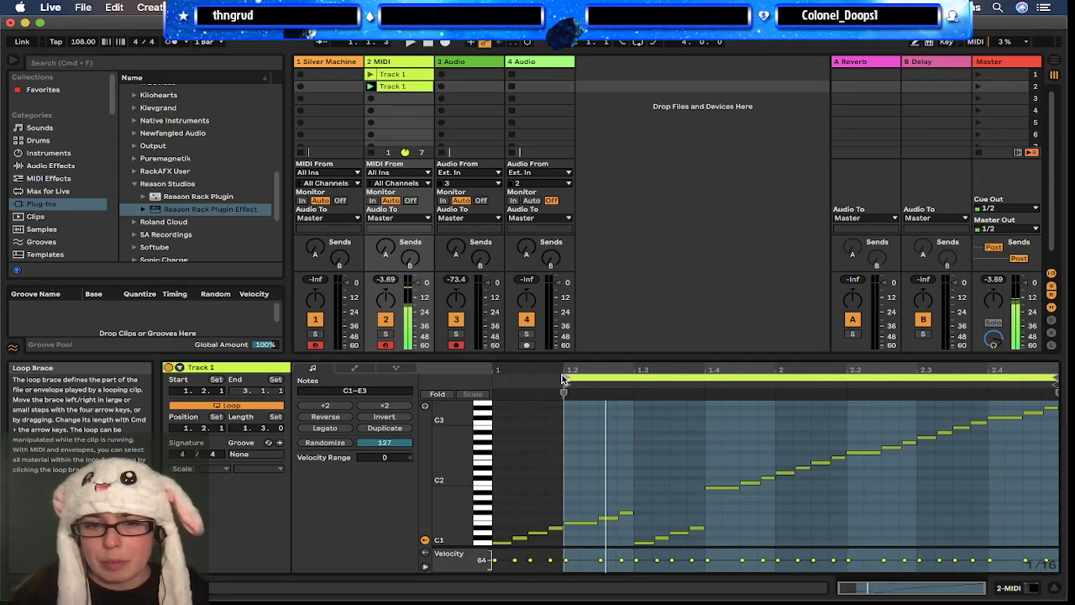
{"action": "left_click_drag", "start_coordinate": [562, 378], "coordinate": [496, 378]}
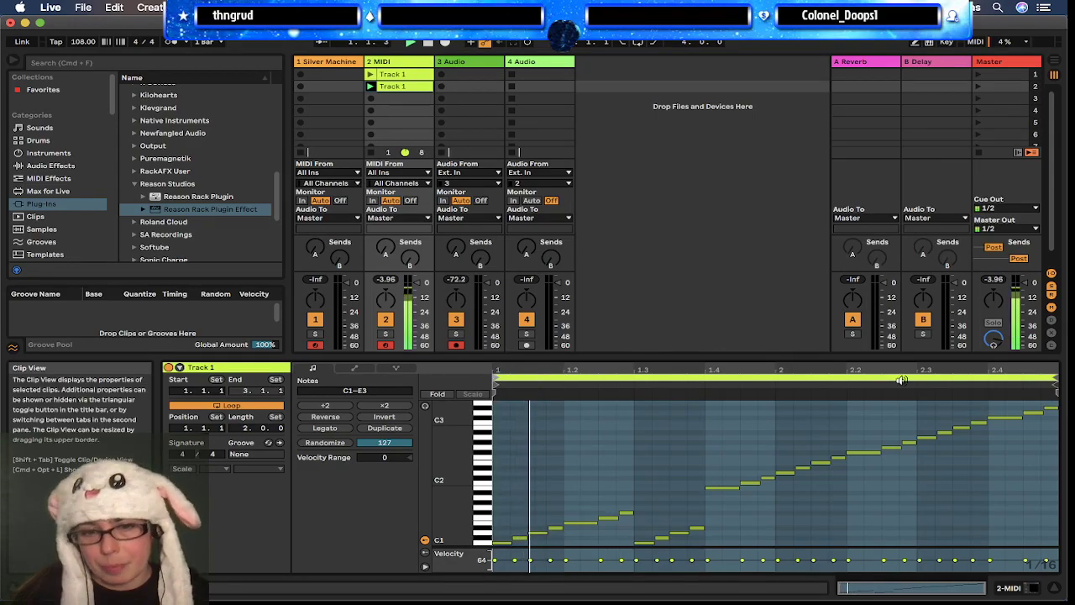
{"action": "key", "text": "space"}
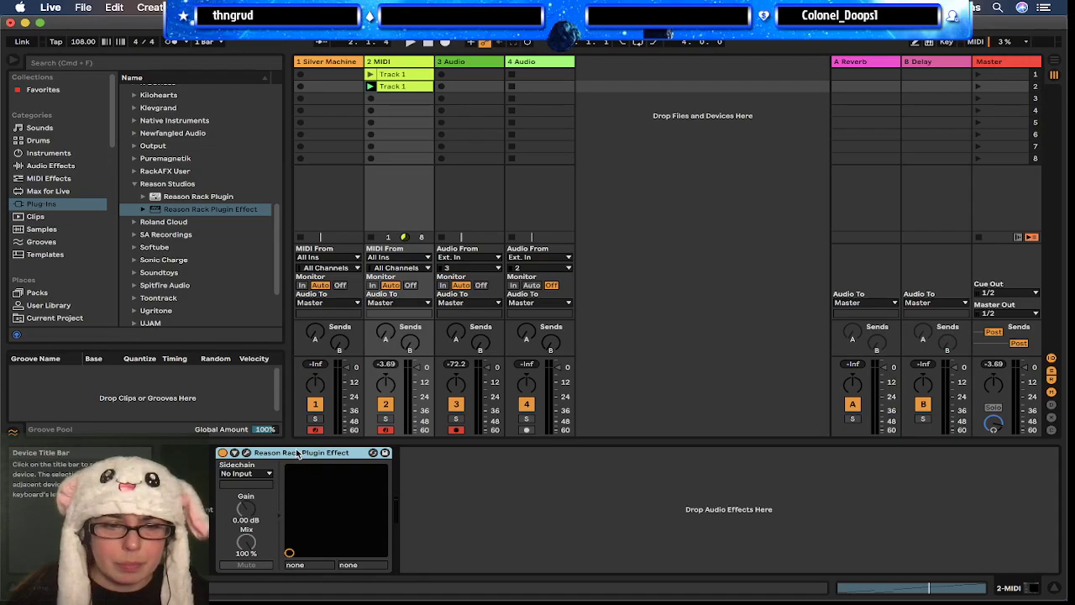
Step: Reopen the Reason Rack Plugin Effect, look through Loop Supply's Vintage Dr. Octo Rex patches, and close its window
{"action": "left_click", "coordinate": [247, 454]}
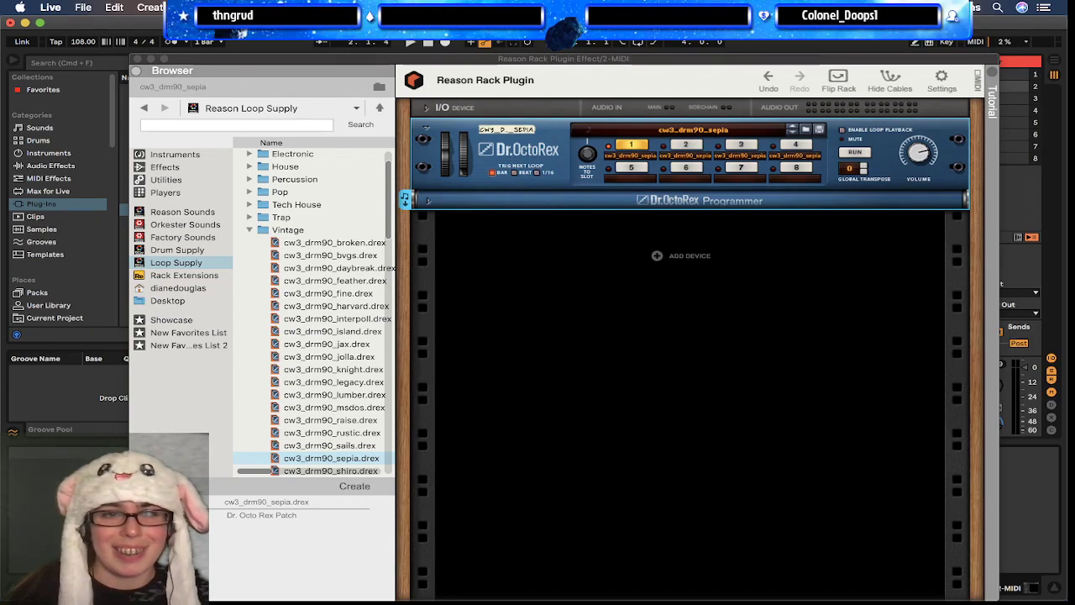
{"action": "left_click", "coordinate": [138, 58]}
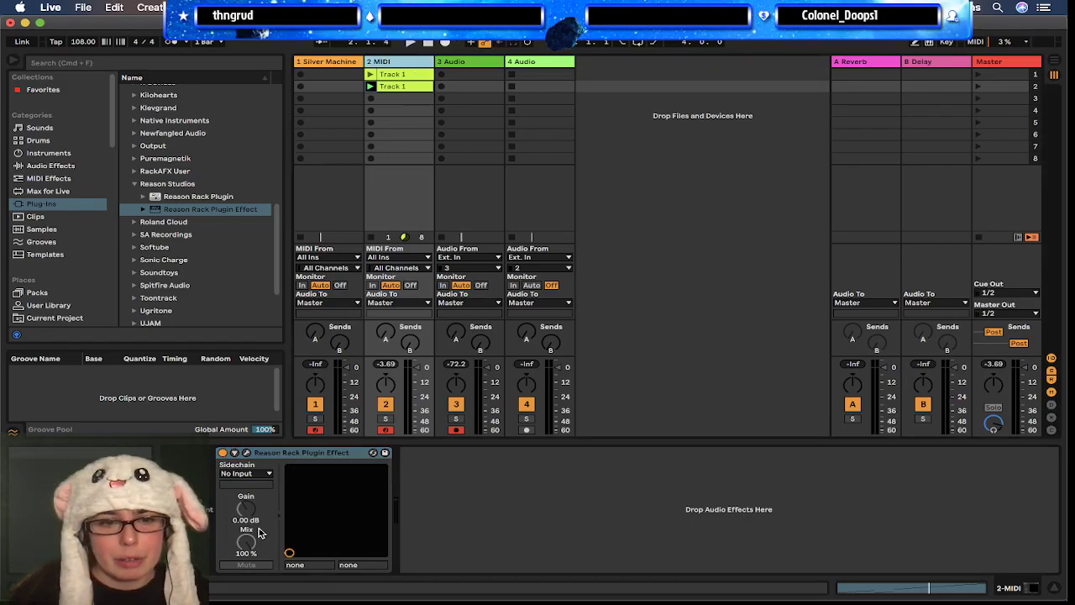
{"action": "left_click", "coordinate": [249, 453]}
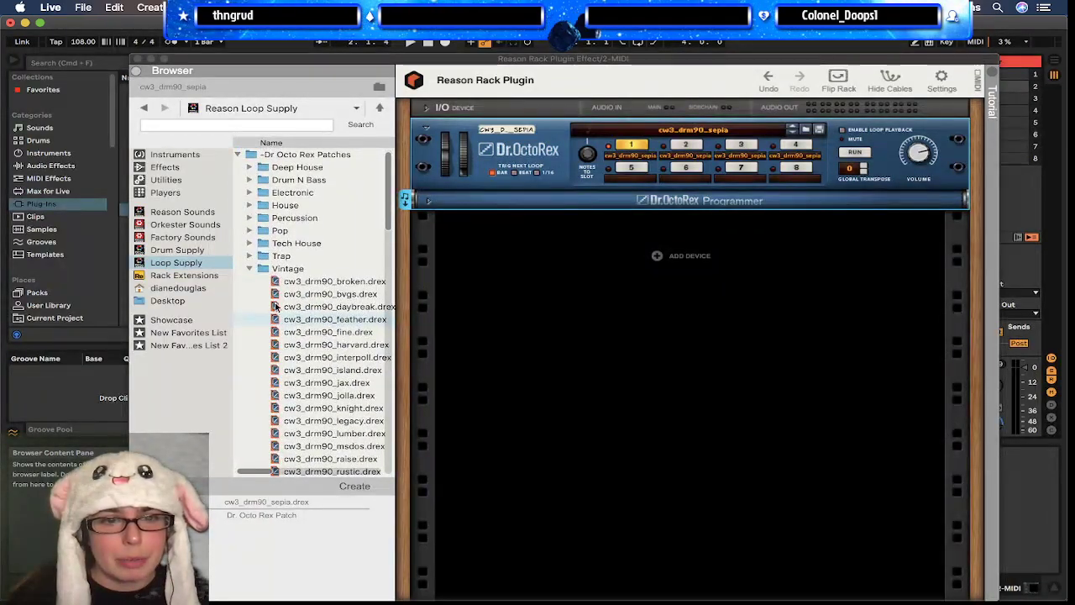
{"action": "left_click", "coordinate": [321, 446]}
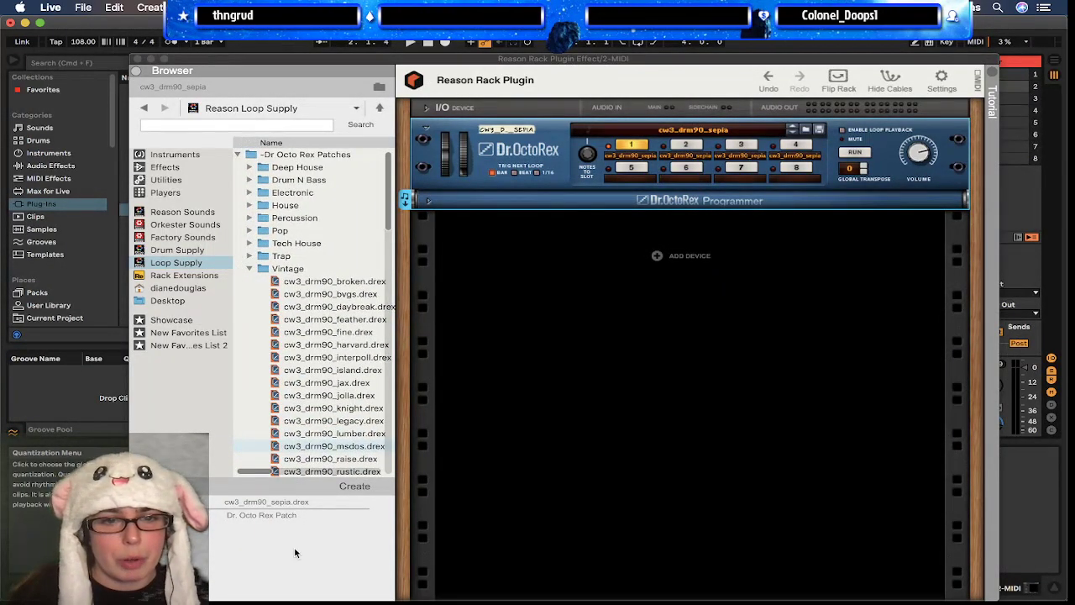
{"action": "scroll", "coordinate": [252, 437], "scroll_direction": "down", "scroll_amount": 10}
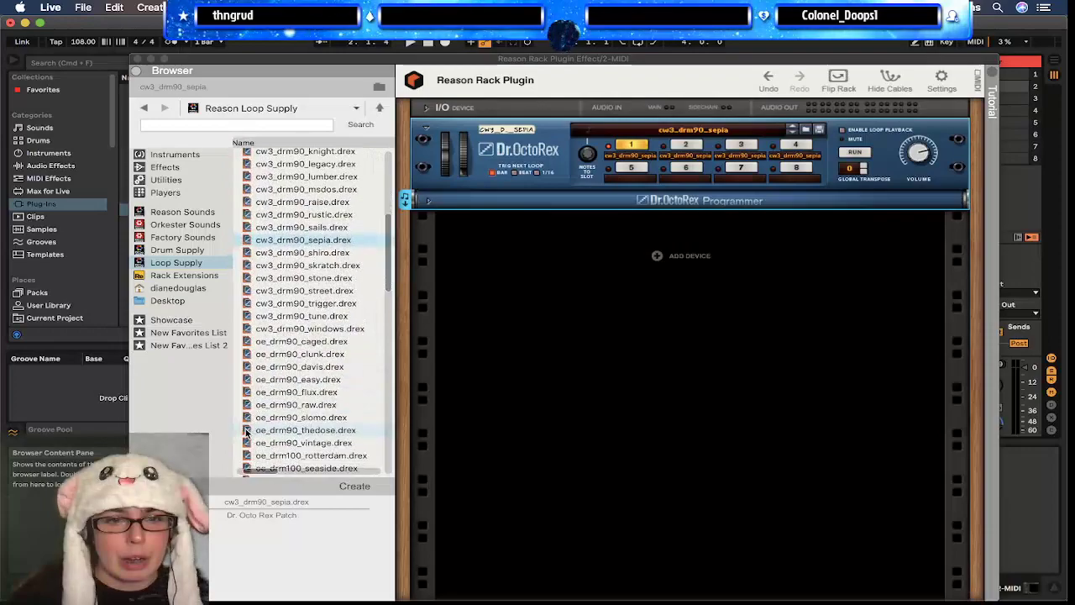
{"action": "left_click", "coordinate": [138, 61]}
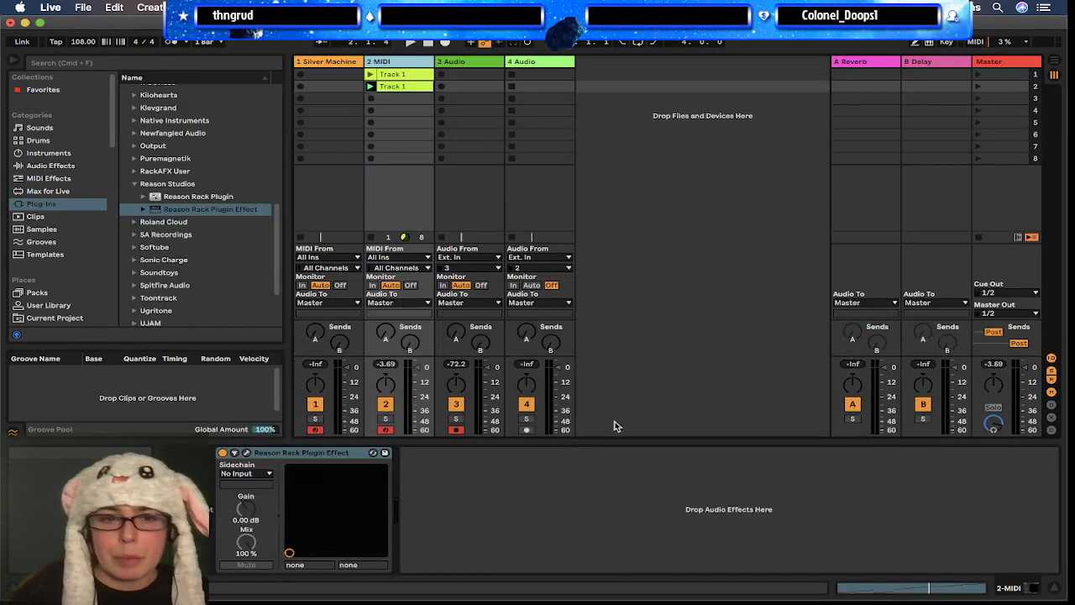
Step: Replace the Reason Rack Plugin Effect on the MIDI track with the Reason Rack Plugin instrument and add a Dr. Octo Rex Loop Player
{"action": "left_click", "coordinate": [290, 453]}
{"action": "key", "text": "Delete"}
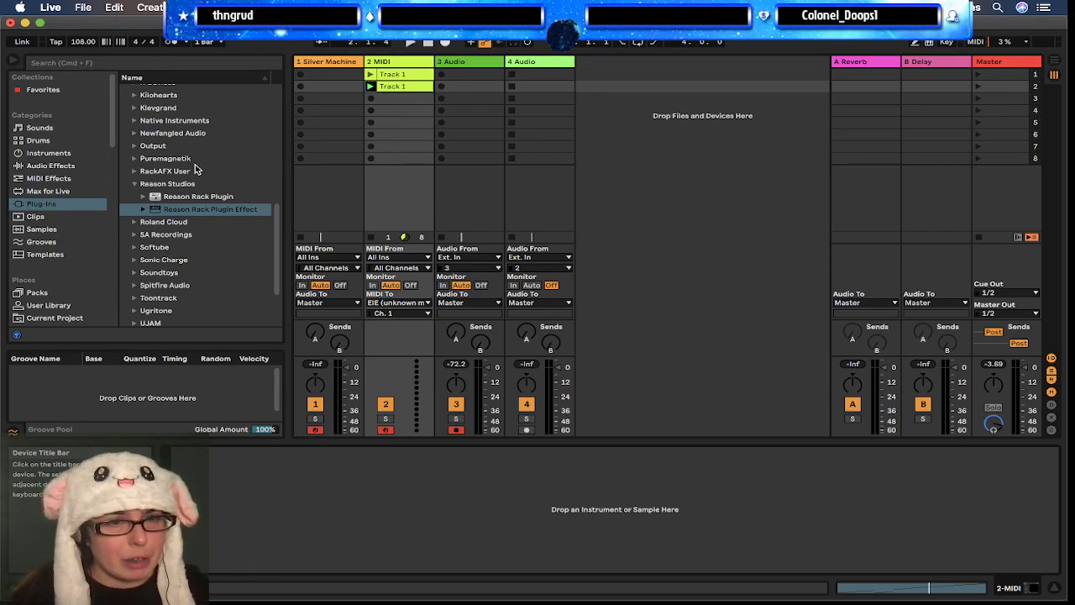
{"action": "left_click_drag", "start_coordinate": [184, 196], "coordinate": [296, 189]}
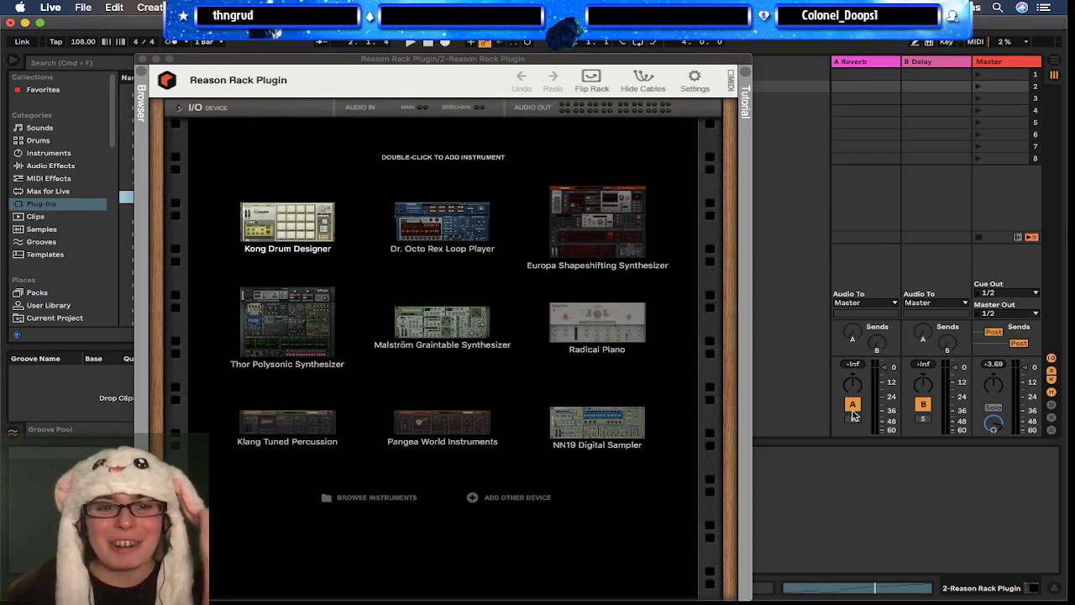
{"action": "double_click", "coordinate": [445, 231]}
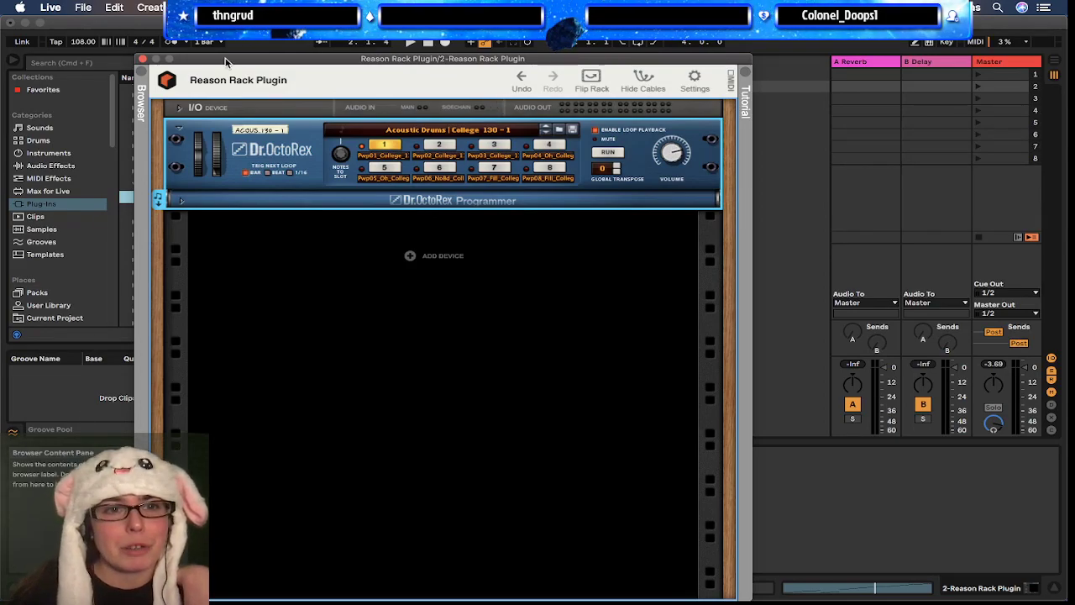
Step: Move the rack window clear of the clip slots and delete both Track 1 clips from the second track
{"action": "left_click_drag", "start_coordinate": [244, 61], "coordinate": [559, 23]}
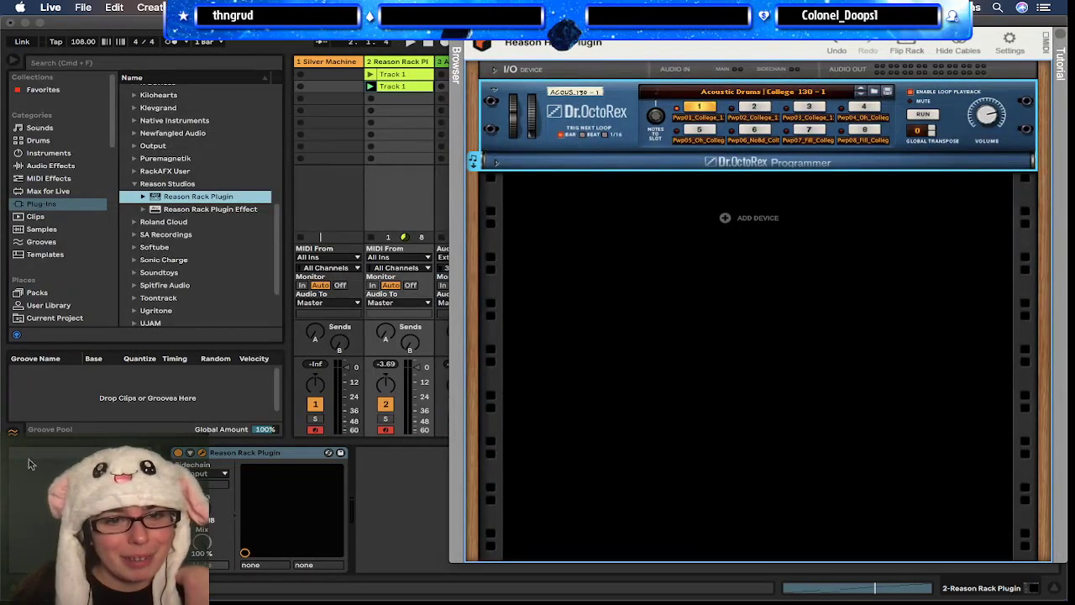
{"action": "left_click", "coordinate": [418, 85]}
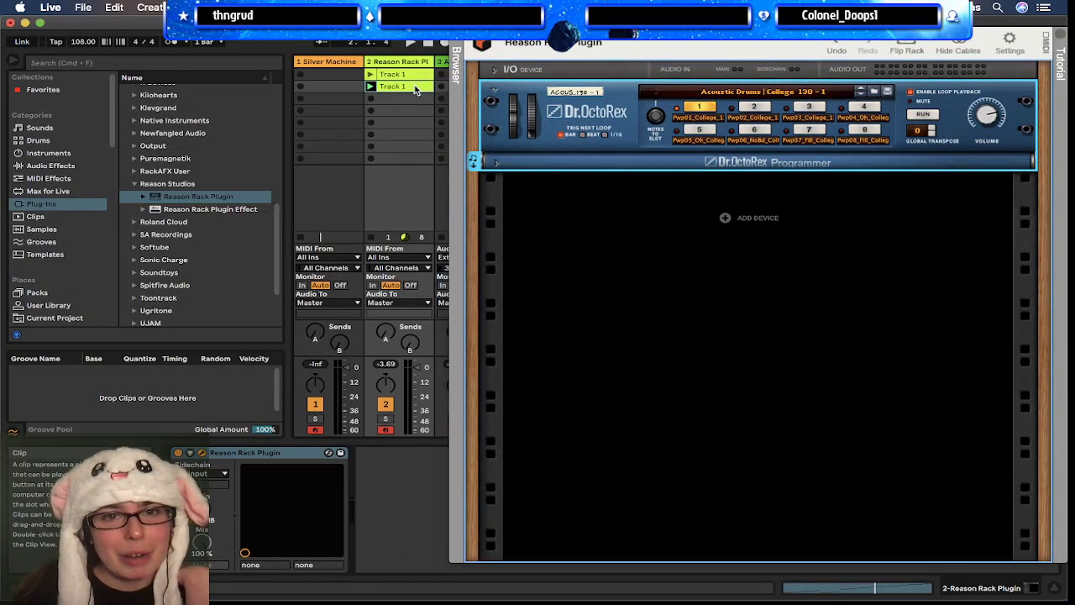
{"action": "left_click", "coordinate": [711, 318]}
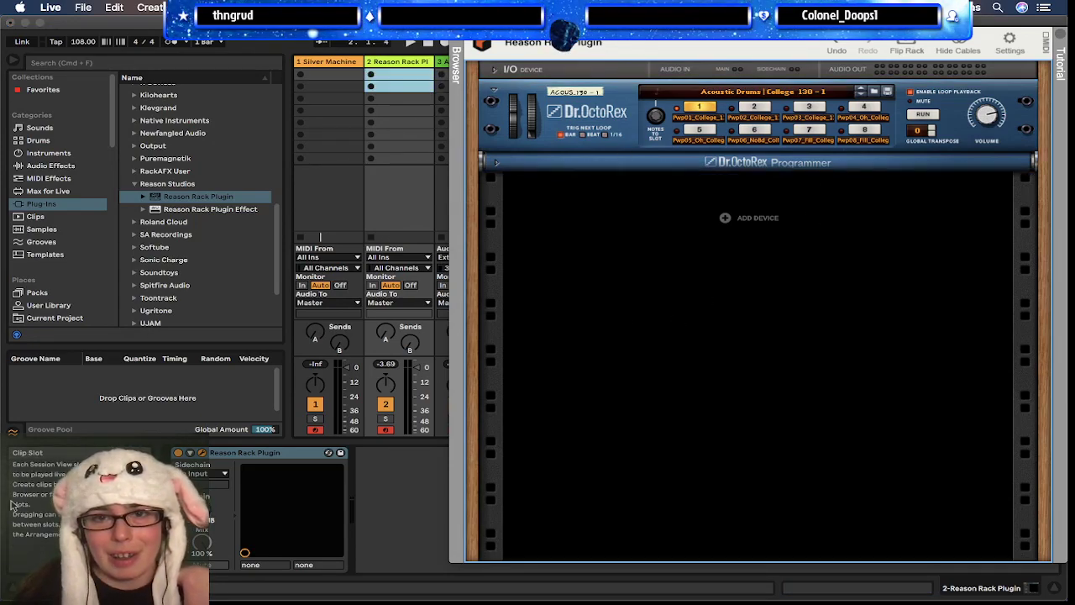
Step: Open the rack's browser, bring the whole window into view, and show Loop Supply's Vintage folder of .rx2 loops
{"action": "left_click", "coordinate": [455, 76]}
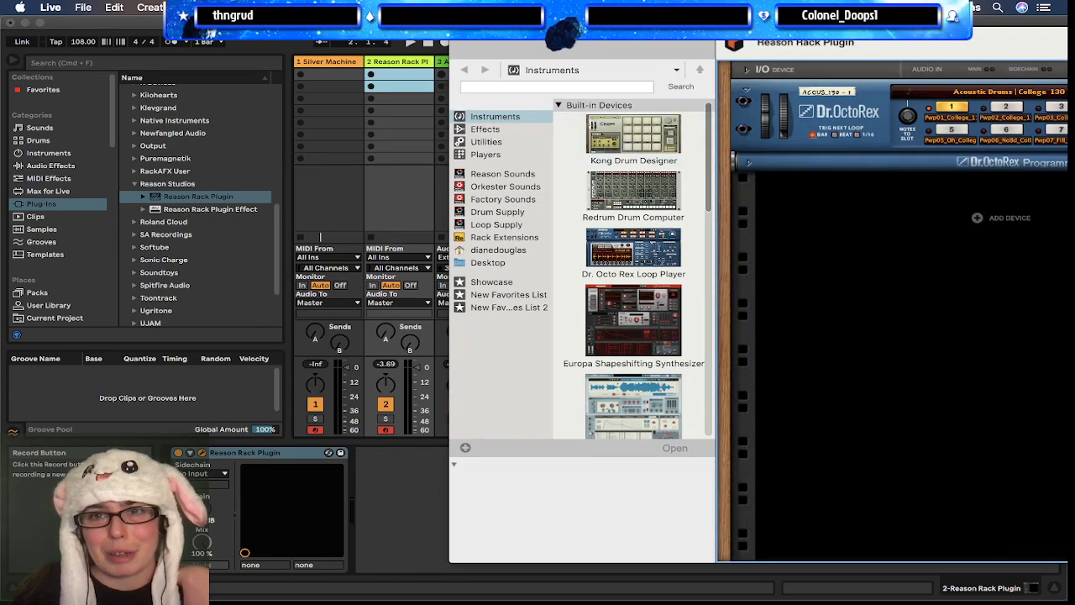
{"action": "left_click_drag", "start_coordinate": [613, 21], "coordinate": [239, 21]}
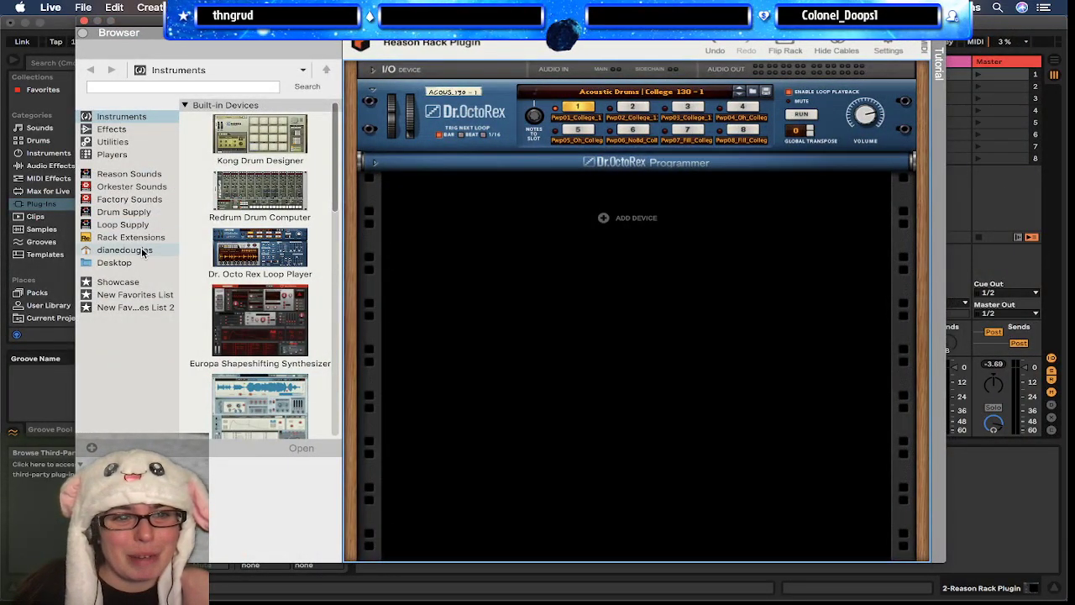
{"action": "left_click", "coordinate": [122, 224]}
{"action": "left_click", "coordinate": [185, 269]}
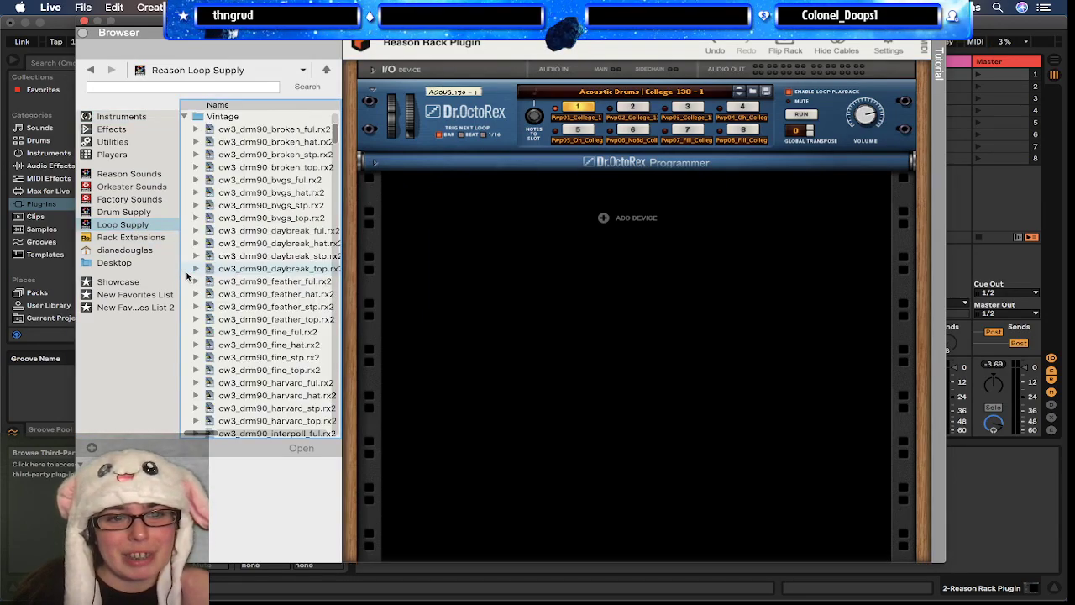
Step: Browse the Vintage loops and audition the cw3_drm90 sails and sepia files, including sails_top, sepia_ful and sepia_hat
{"action": "scroll", "coordinate": [306, 296], "scroll_direction": "down", "scroll_amount": 5}
{"action": "scroll", "coordinate": [306, 298], "scroll_direction": "down", "scroll_amount": 3}
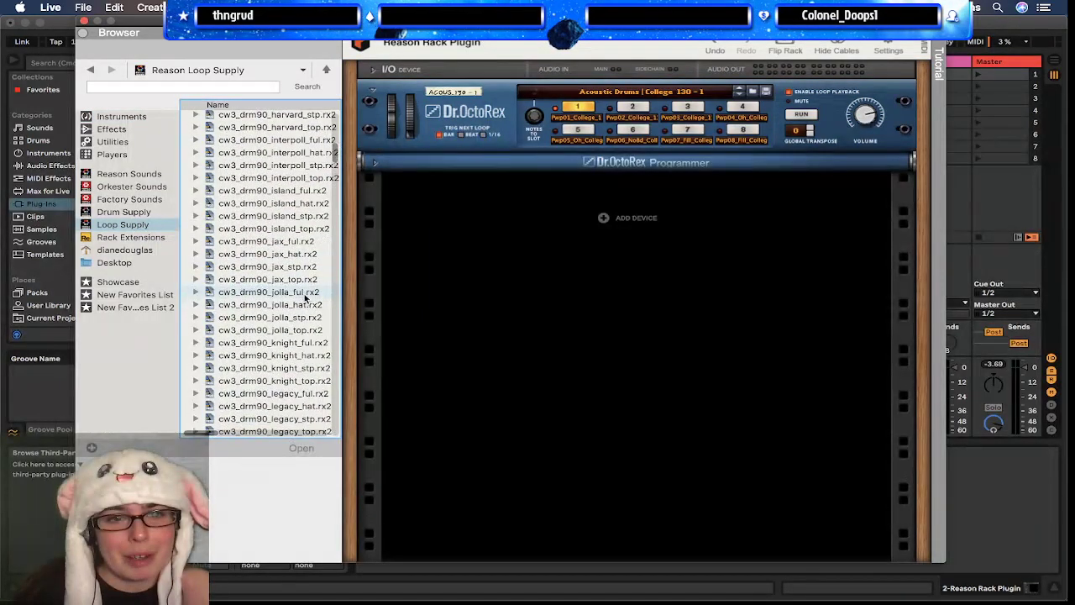
{"action": "scroll", "coordinate": [254, 359], "scroll_direction": "down", "scroll_amount": 6}
{"action": "scroll", "coordinate": [254, 359], "scroll_direction": "up", "scroll_amount": 5}
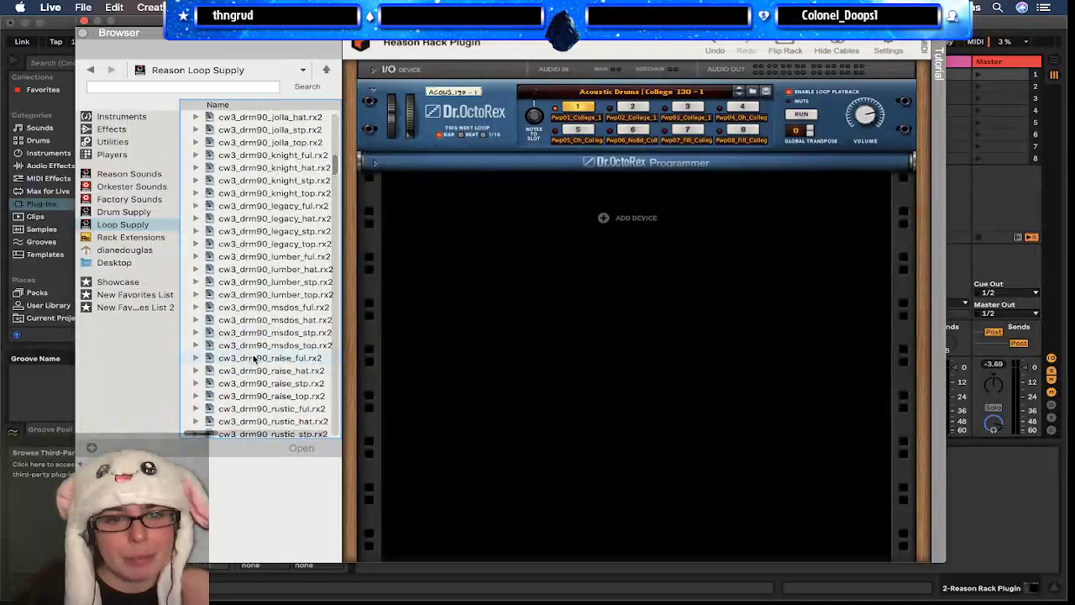
{"action": "scroll", "coordinate": [254, 359], "scroll_direction": "down", "scroll_amount": 15}
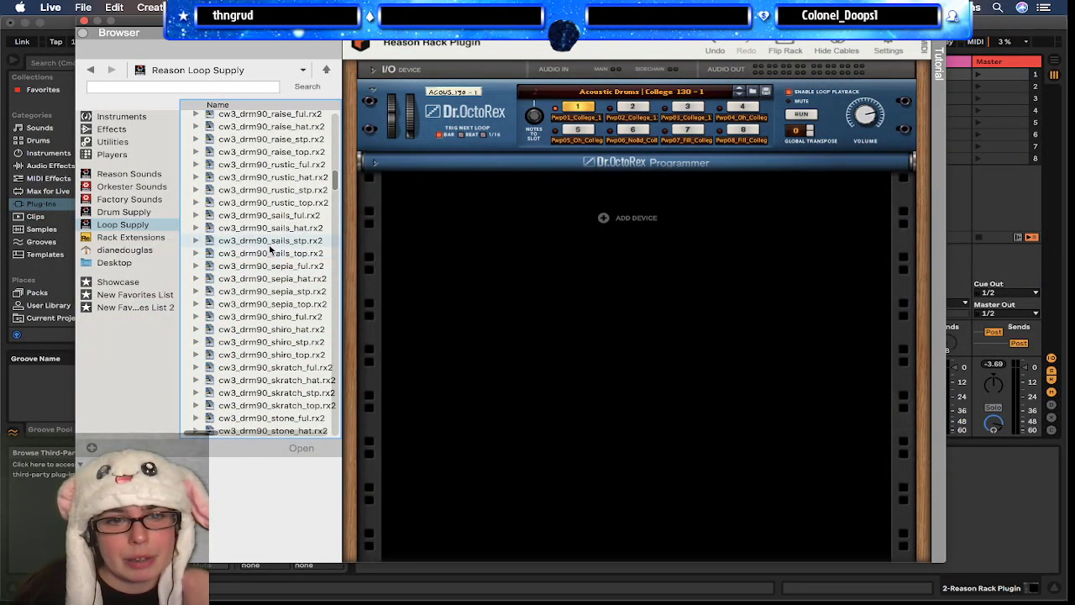
{"action": "left_click", "coordinate": [269, 241]}
{"action": "left_click", "coordinate": [268, 254]}
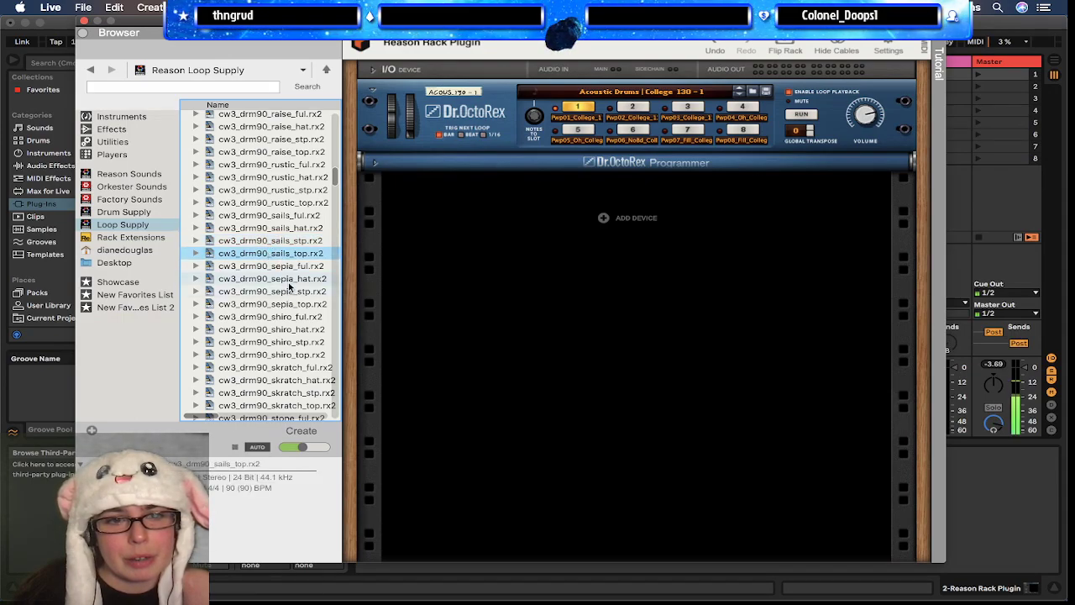
{"action": "left_click", "coordinate": [281, 265]}
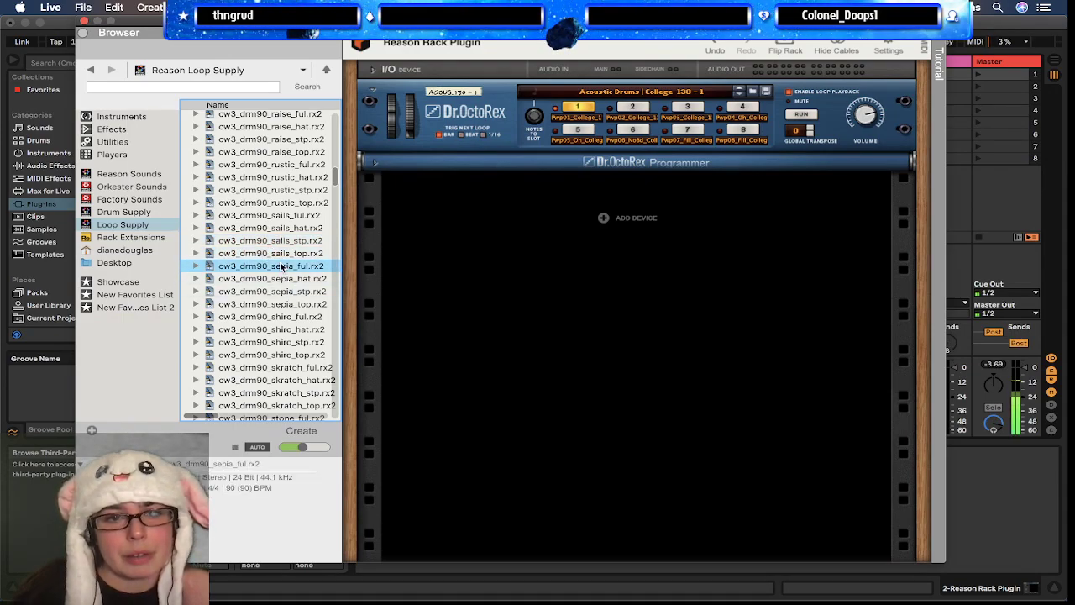
{"action": "left_click", "coordinate": [257, 279]}
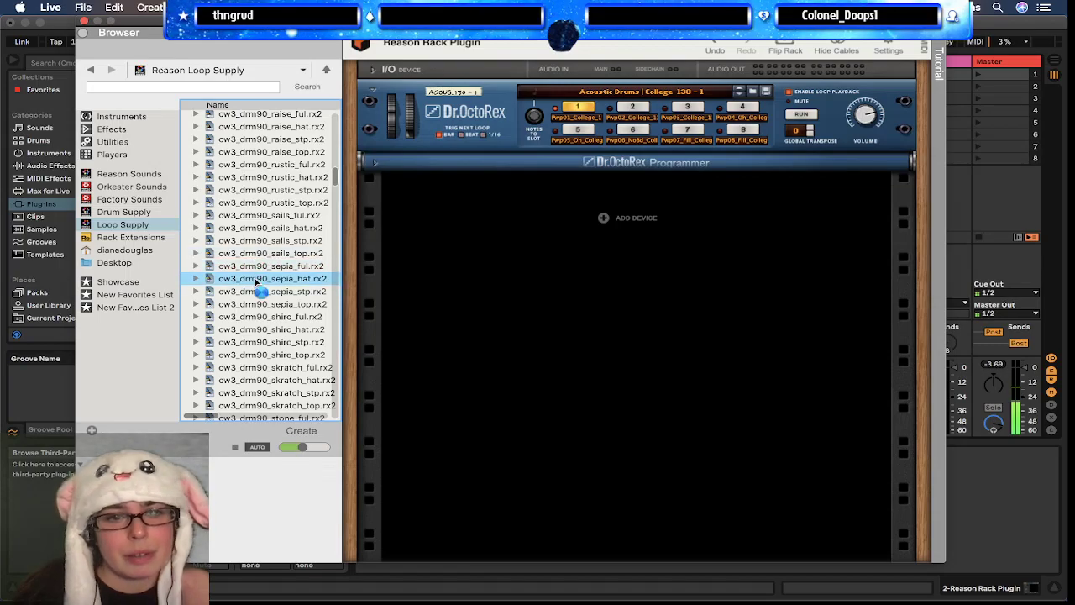
Step: Load cw3_drm90_sepia_ful.rx2 from Loop Supply into the Dr. OctoRex and select the device in the rack
{"action": "left_click", "coordinate": [262, 266]}
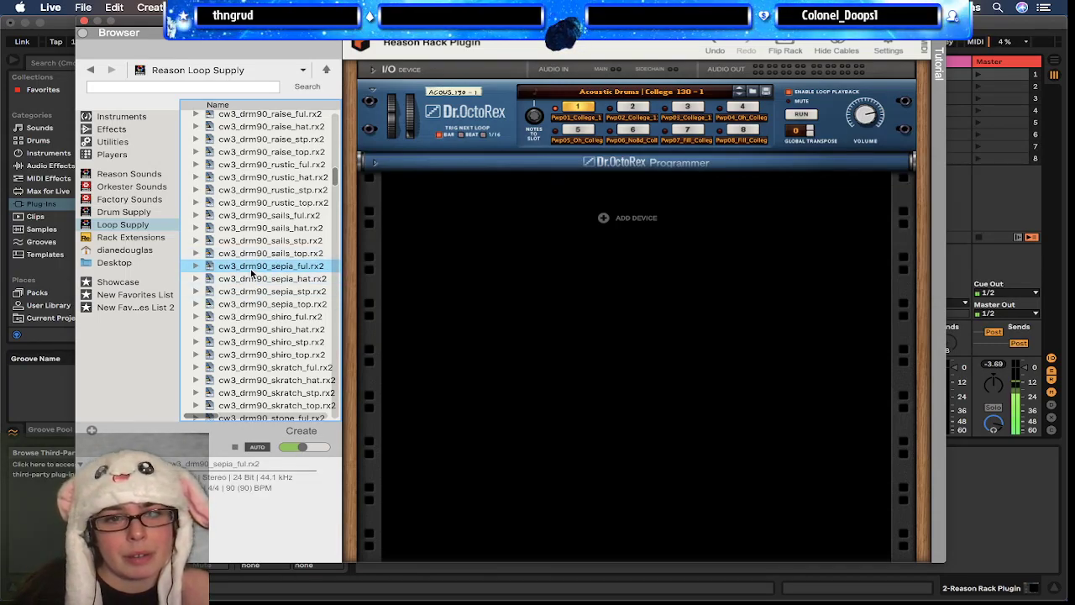
{"action": "left_click_drag", "start_coordinate": [246, 268], "coordinate": [613, 117]}
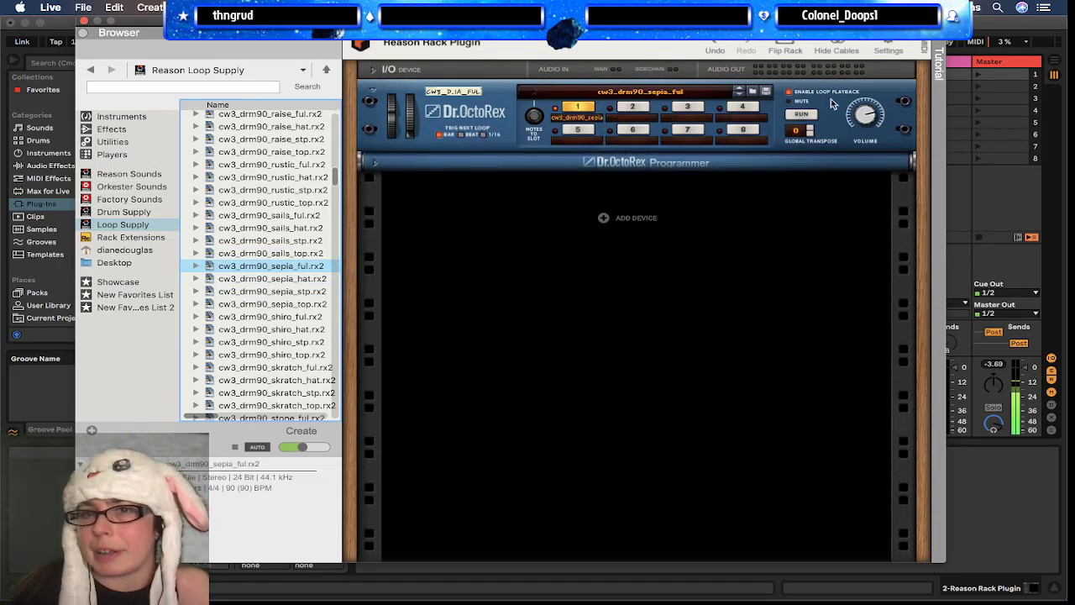
{"action": "left_click", "coordinate": [801, 88]}
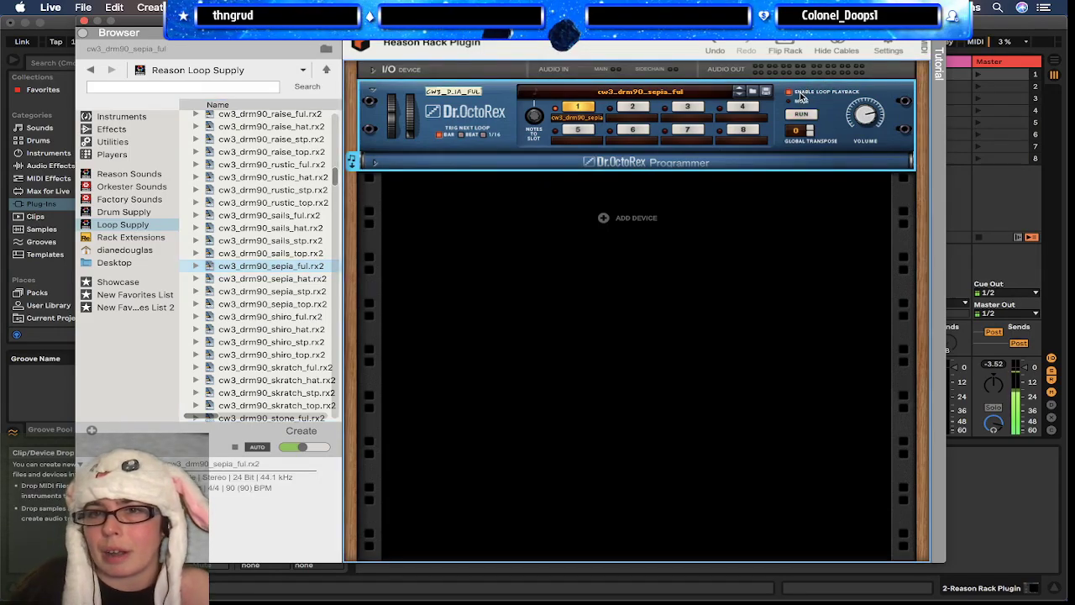
Step: Place the loop's notes as a MIDI clip in the second track's first slot, then close the rack window and launch the clip
{"action": "left_click", "coordinate": [158, 7]}
{"action": "left_click", "coordinate": [157, 8]}
{"action": "left_click_drag", "start_coordinate": [252, 21], "coordinate": [723, 21]}
{"action": "left_click_drag", "start_coordinate": [808, 117], "coordinate": [385, 74]}
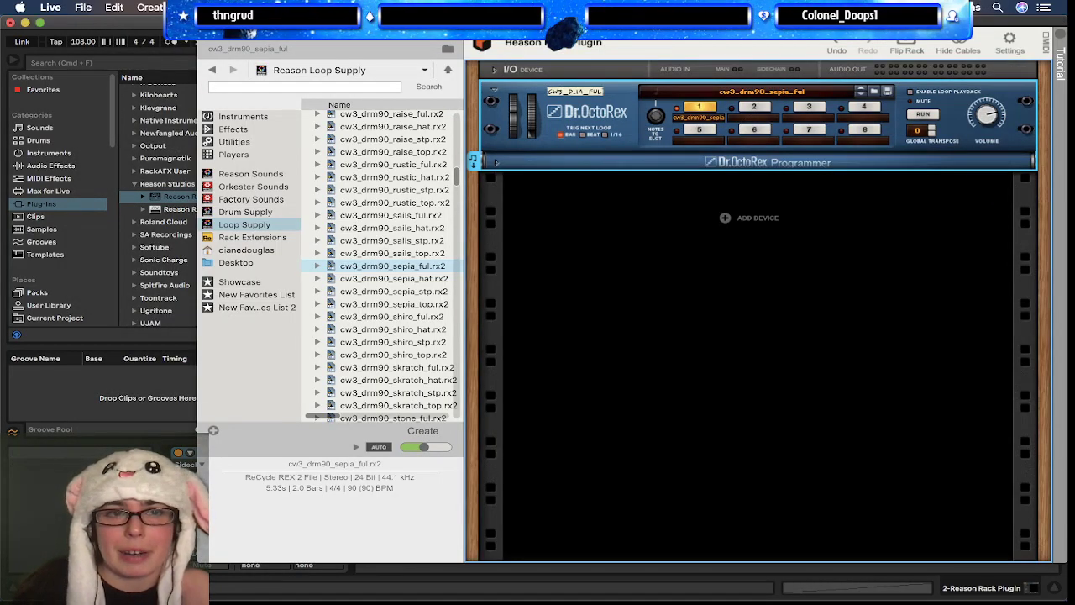
{"action": "left_click", "coordinate": [206, 21]}
{"action": "left_click", "coordinate": [370, 74]}
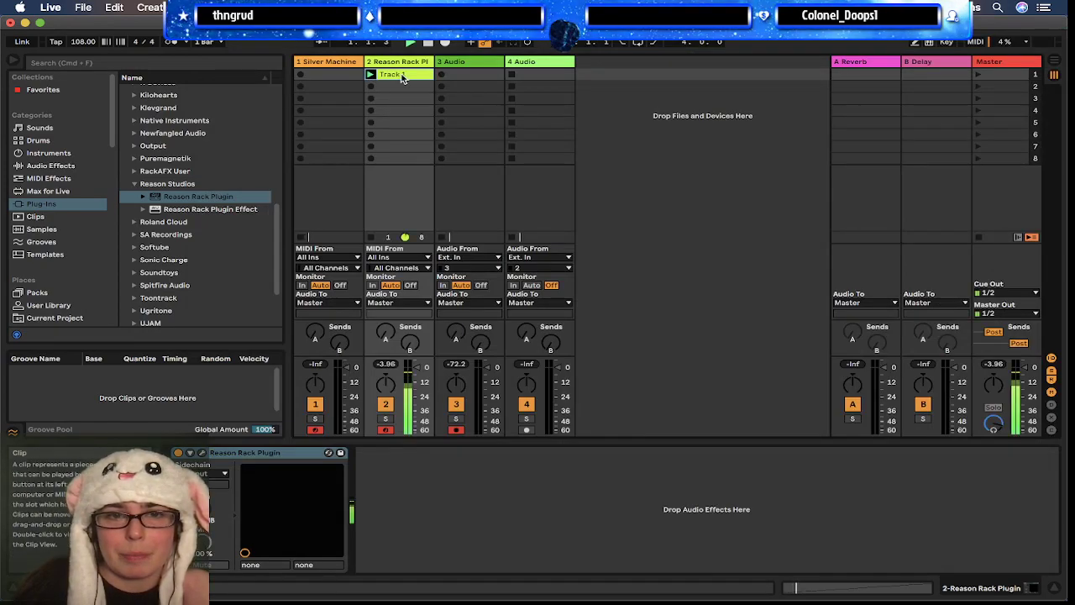
Step: Open the clip's notes, duplicate the clip into the second slot of the same track, and launch the copy
{"action": "double_click", "coordinate": [406, 74]}
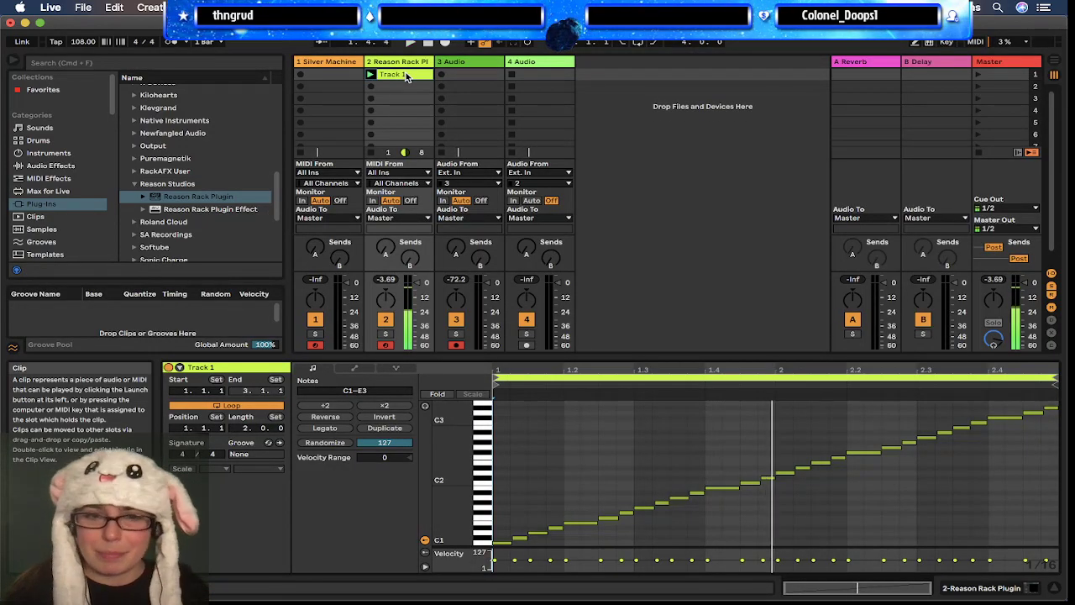
{"action": "left_click_drag", "start_coordinate": [405, 75], "coordinate": [405, 84]}
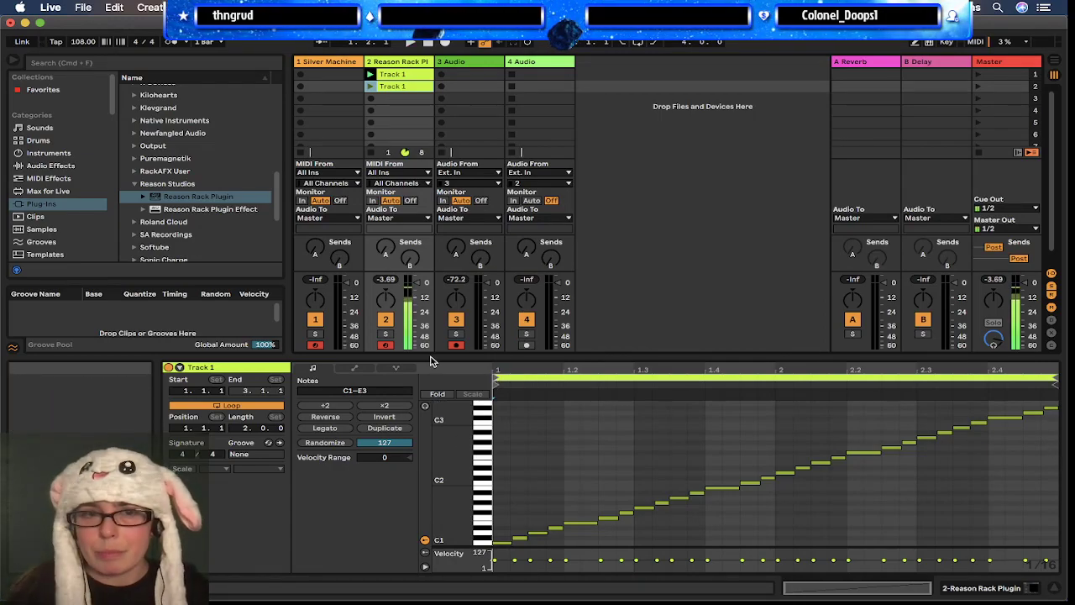
{"action": "left_click", "coordinate": [370, 86]}
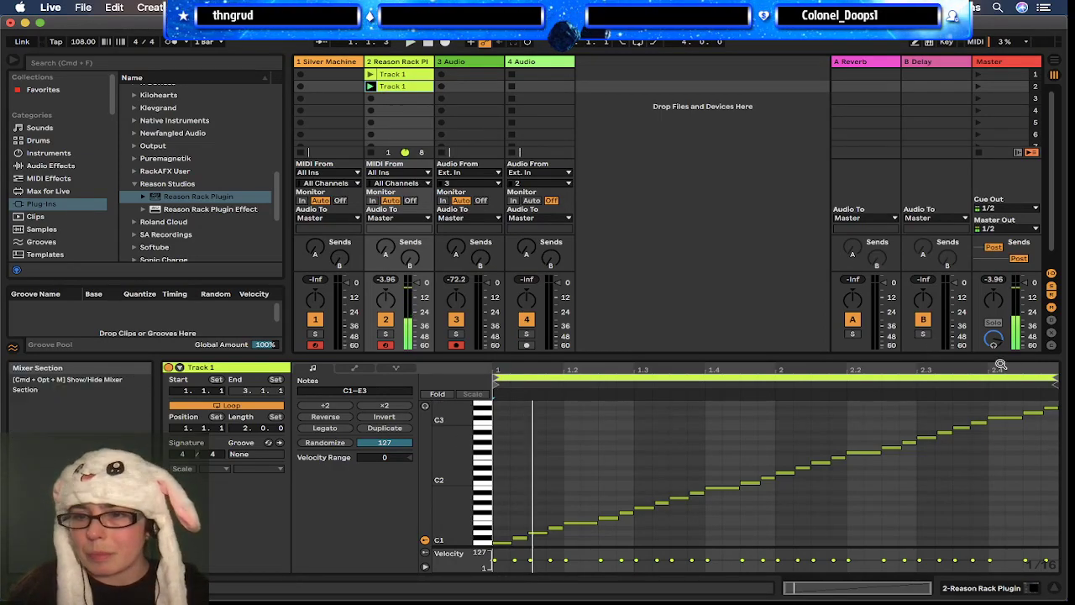
Step: Transpose the group of notes between 1.3 and bar 2 down so that it starts on C1
{"action": "left_click_drag", "start_coordinate": [1055, 383], "coordinate": [989, 371]}
{"action": "scroll", "coordinate": [800, 506], "scroll_direction": "left", "scroll_amount": 3}
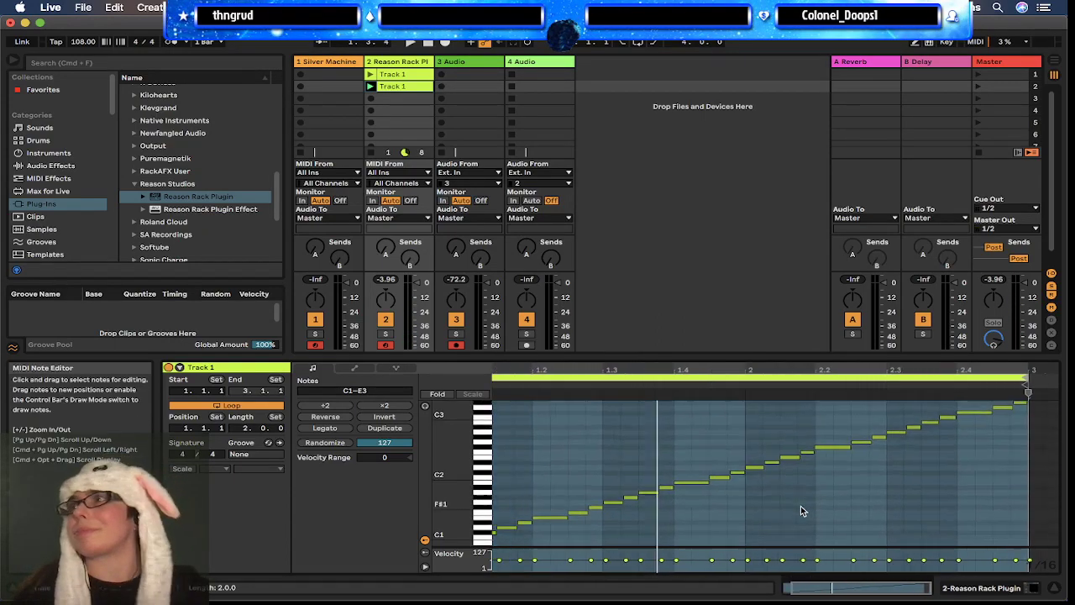
{"action": "key", "text": "super+a"}
{"action": "key", "text": "space"}
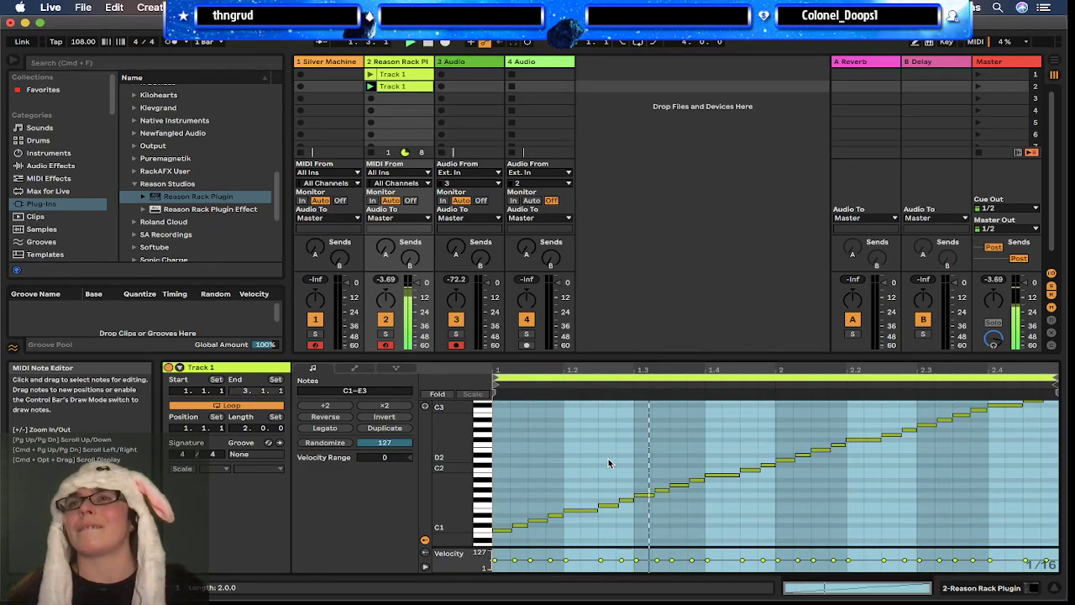
{"action": "left_click_drag", "start_coordinate": [638, 456], "coordinate": [769, 536]}
{"action": "key", "text": "Down"}
{"action": "key", "text": "Down"}
{"action": "key", "text": "Down"}
{"action": "key", "text": "Down"}
{"action": "key", "text": "Down"}
{"action": "key", "text": "Down"}
{"action": "key", "text": "Down"}
{"action": "key", "text": "Down"}
{"action": "key", "text": "Down"}
{"action": "key", "text": "Down"}
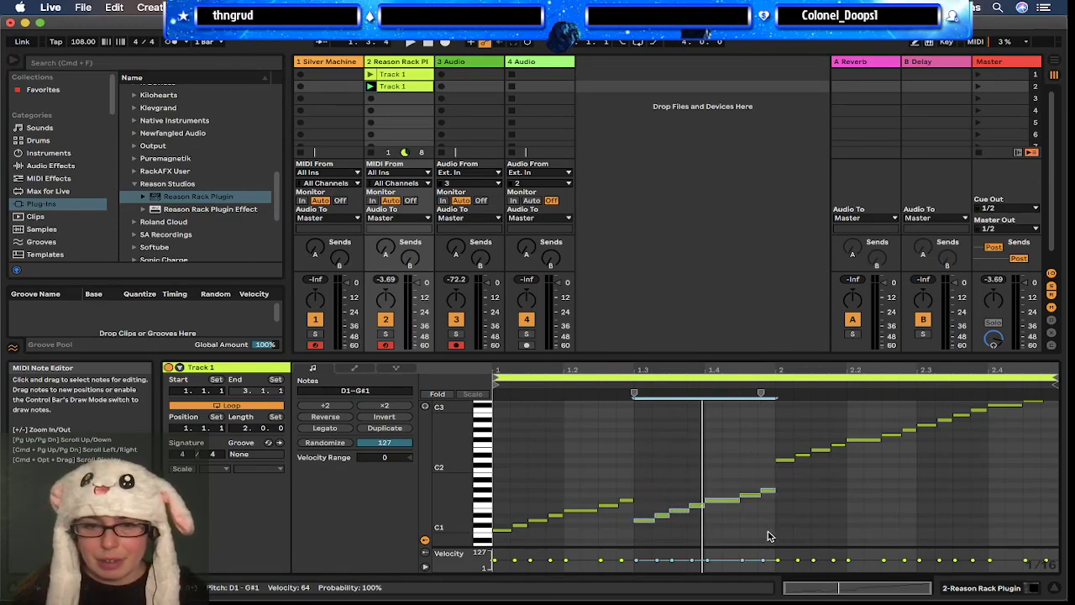
{"action": "key", "text": "Up"}
{"action": "key", "text": "Up"}
{"action": "key", "text": "Up"}
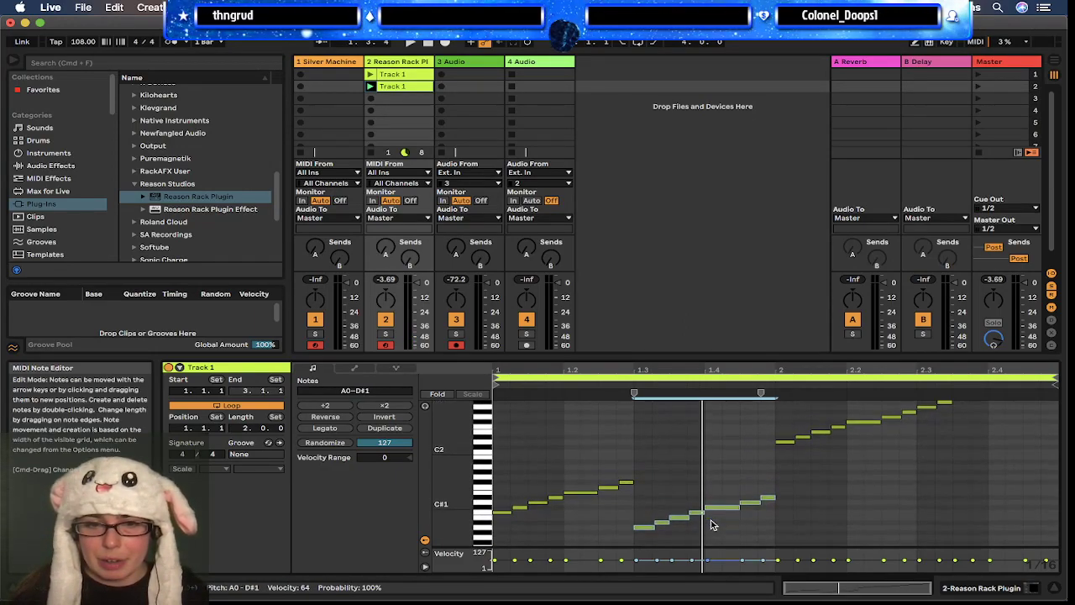
Step: Replace the F1 and F#1 notes just before 1.3 with one longer E1 note and resume playback
{"action": "left_click", "coordinate": [599, 473]}
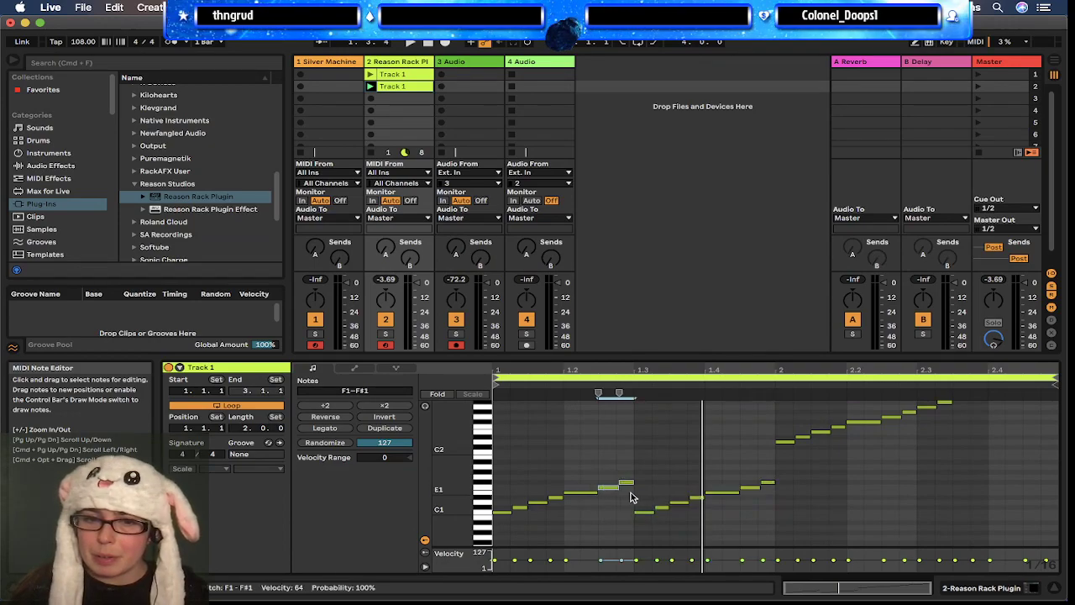
{"action": "left_click", "coordinate": [594, 492]}
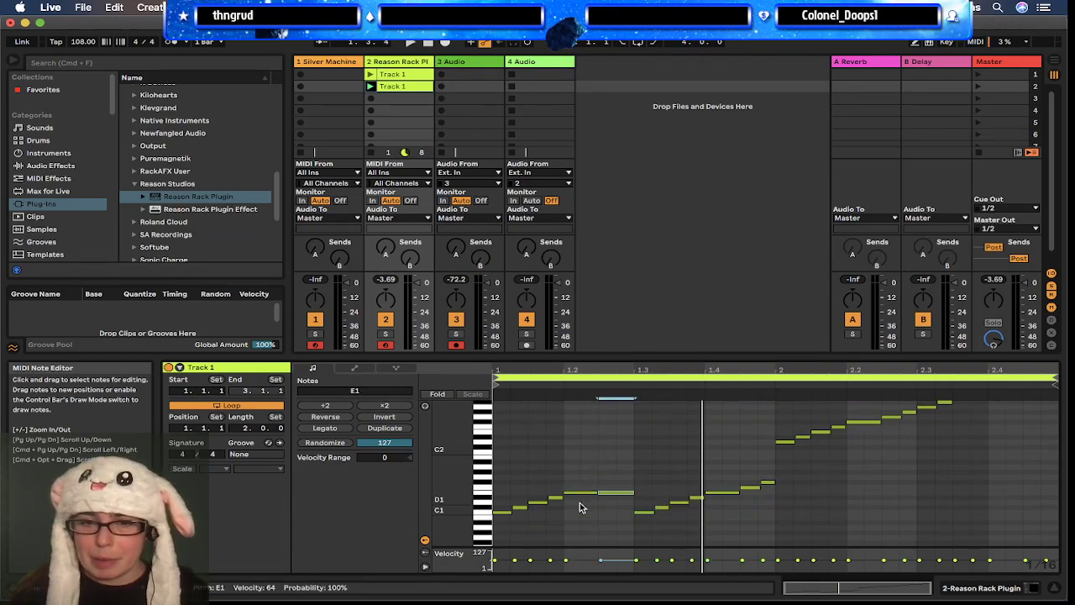
{"action": "key", "text": "space"}
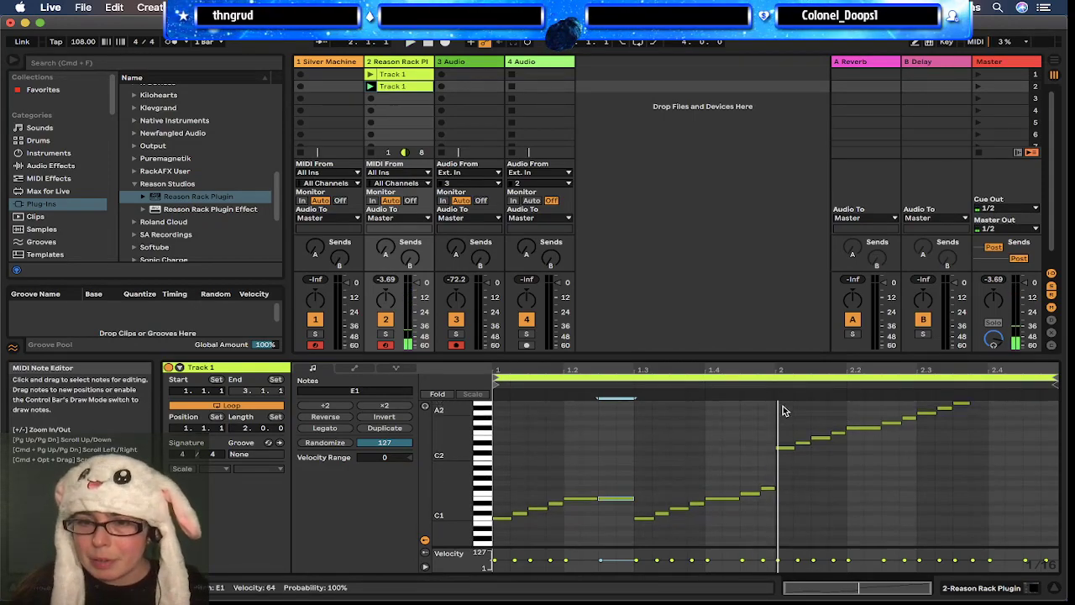
Step: Delete the D2–G#2 notes at the start of bar 2 and copy the clip's opening C1–E1 phrase there
{"action": "scroll", "coordinate": [783, 411], "scroll_direction": "up", "scroll_amount": 1}
{"action": "left_click_drag", "start_coordinate": [809, 414], "coordinate": [910, 457]}
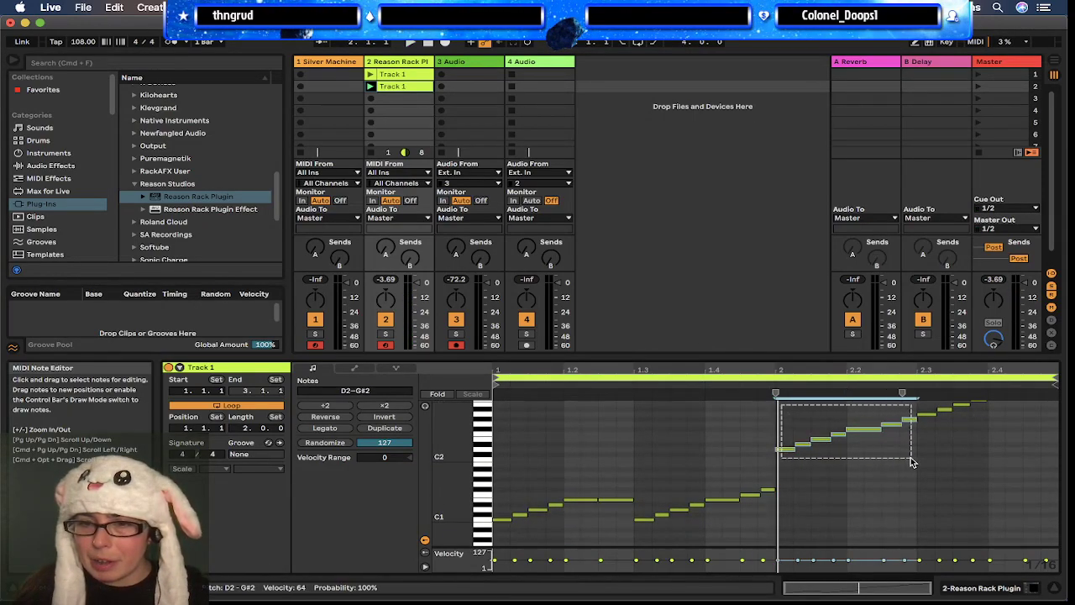
{"action": "key", "text": "Delete"}
{"action": "left_click_drag", "start_coordinate": [500, 481], "coordinate": [616, 526]}
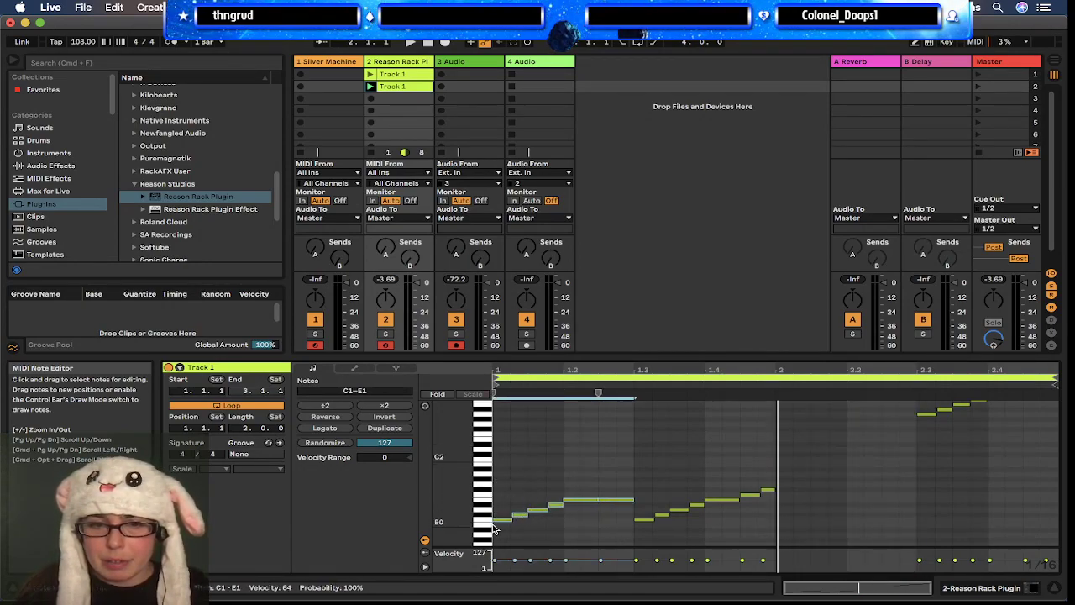
{"action": "left_click_drag", "start_coordinate": [502, 519], "coordinate": [786, 525]}
{"action": "left_click", "coordinate": [891, 495]}
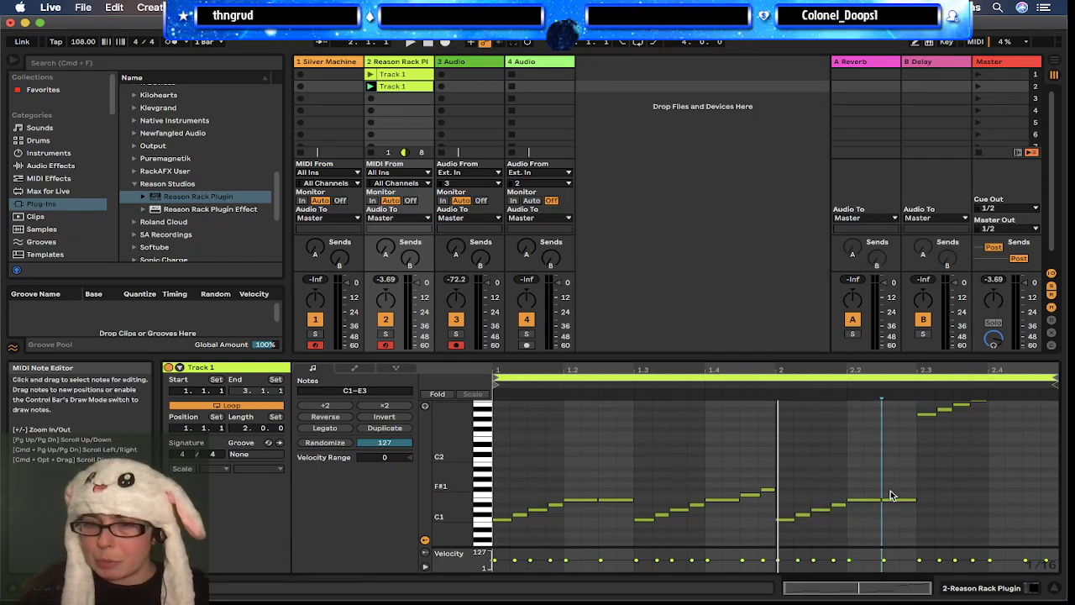
Step: Play the clip and remove the second E1 note at the end of the phrase copied to bar 2
{"action": "key", "text": "space"}
{"action": "scroll", "coordinate": [969, 487], "scroll_direction": "down", "scroll_amount": 2}
{"action": "scroll", "coordinate": [972, 466], "scroll_direction": "up", "scroll_amount": 3}
{"action": "left_click", "coordinate": [893, 510]}
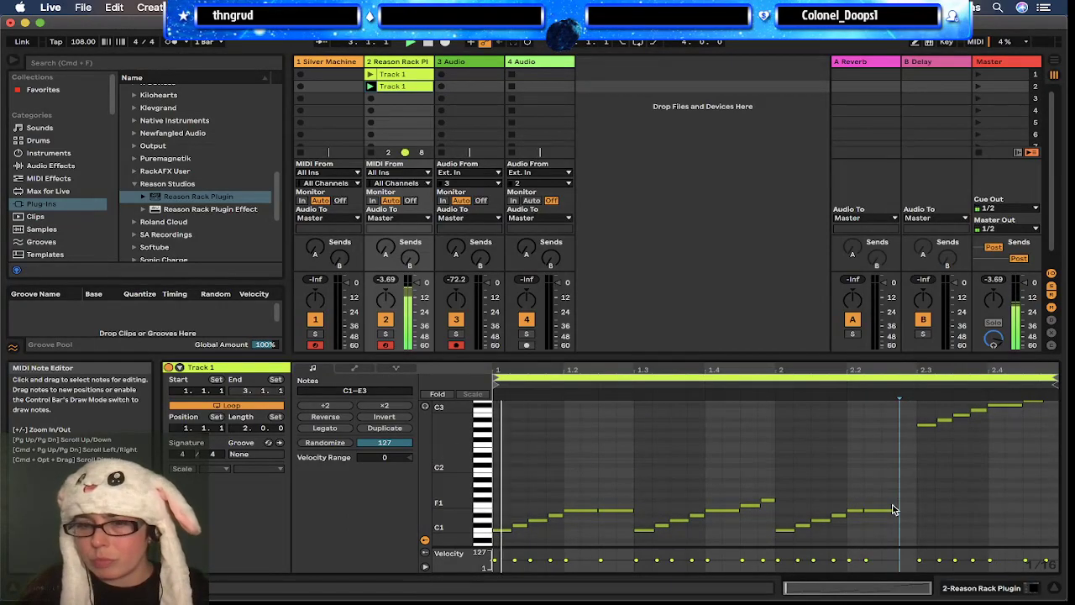
{"action": "left_click", "coordinate": [852, 510]}
Step: Try a duplicate of the C#1–D1 pair after the E1 note in bar 2, raised one semitone, and delete it
{"action": "left_click_drag", "start_coordinate": [807, 511], "coordinate": [820, 528]}
{"action": "key", "text": "super+d"}
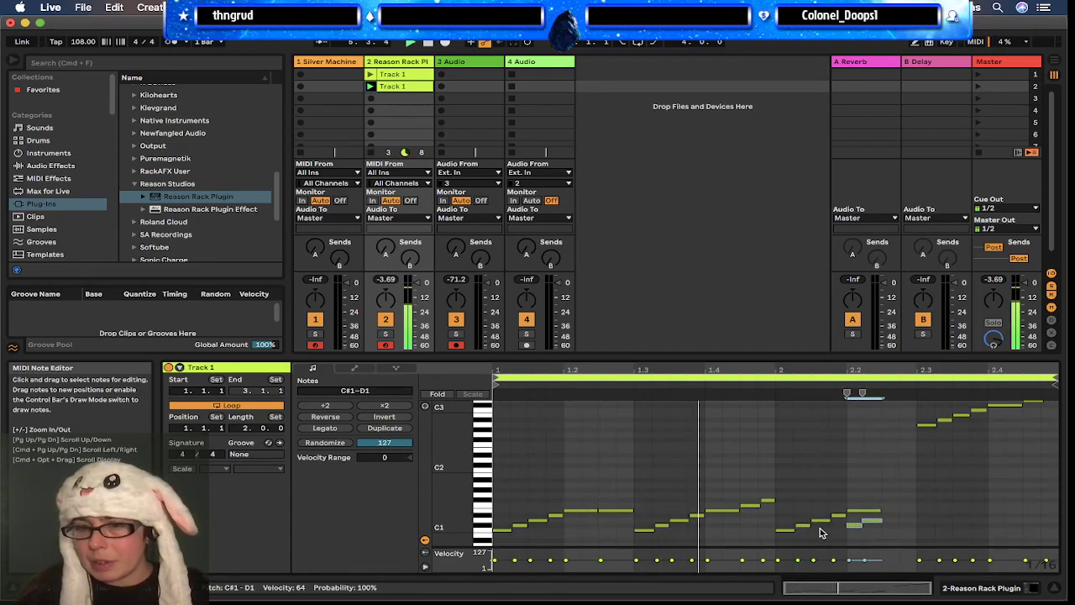
{"action": "key", "text": "super+d"}
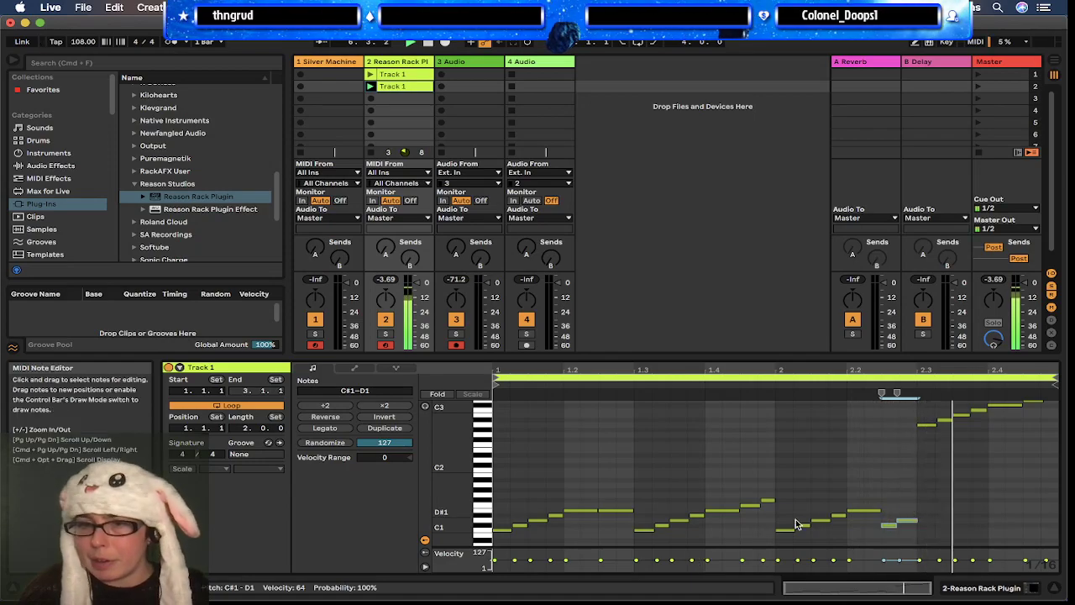
{"action": "key", "text": "Up"}
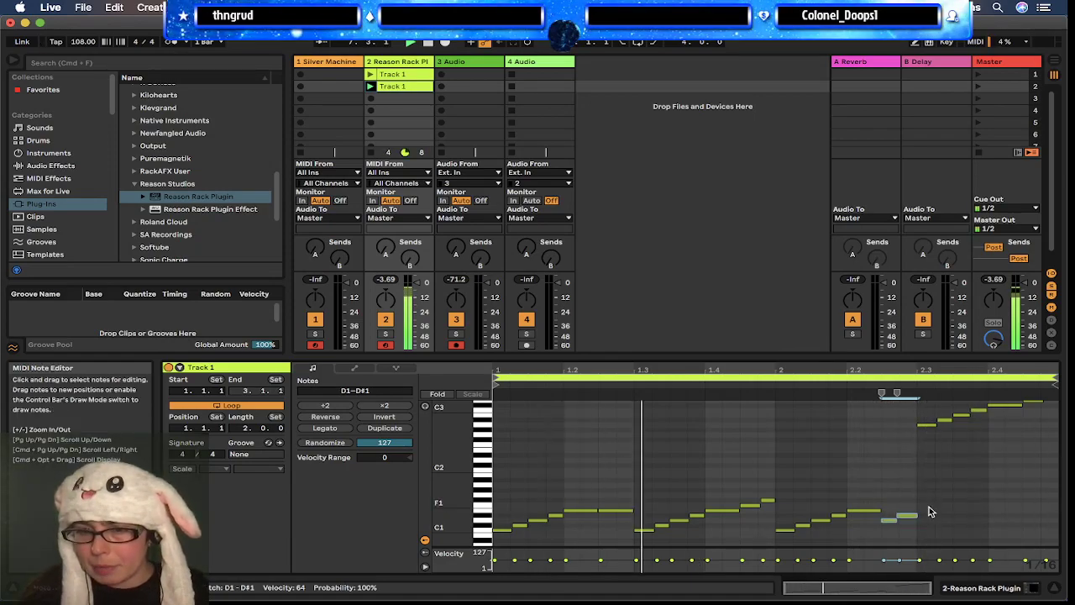
{"action": "key", "text": "Delete"}
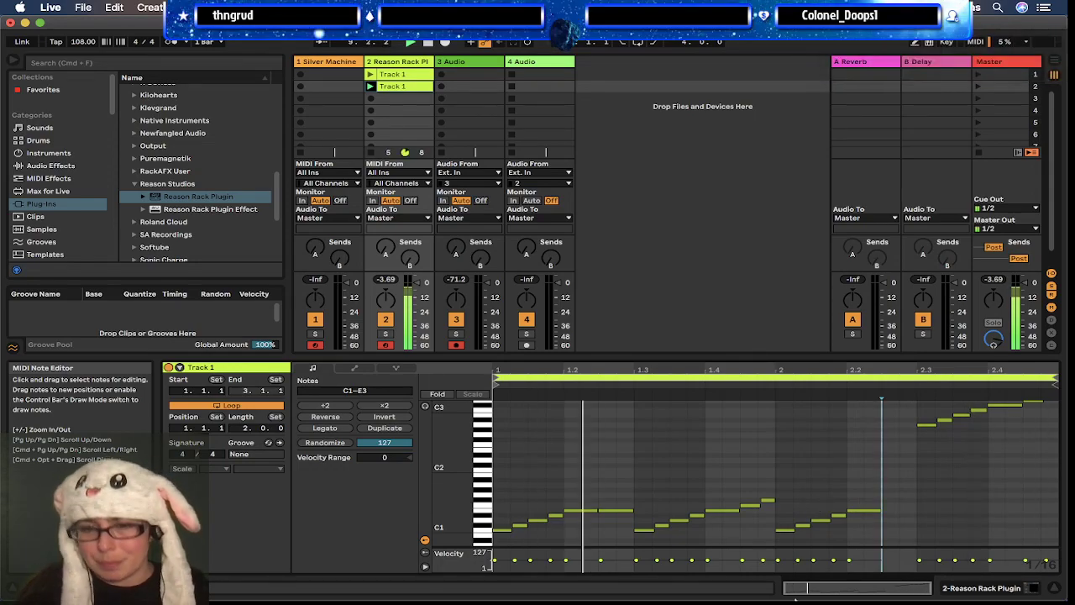
Step: Try a duplicated D#1 note after the E1 note in bar 2 and replace it with a D1 note
{"action": "left_click_drag", "start_coordinate": [813, 507], "coordinate": [838, 524]}
{"action": "key", "text": "super+d"}
{"action": "key", "text": "Right"}
{"action": "key", "text": "Right"}
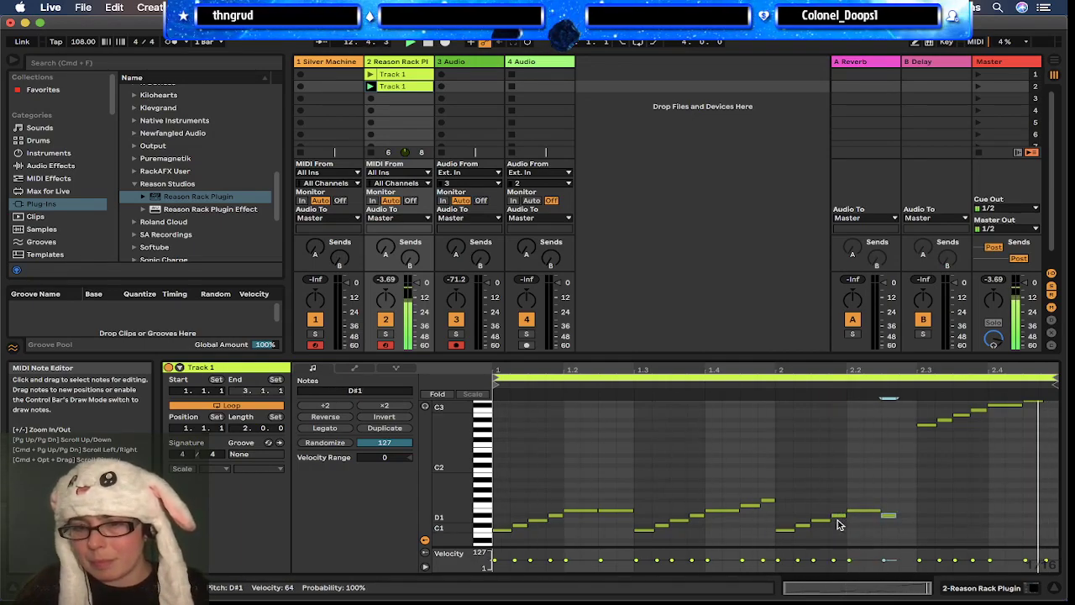
{"action": "left_click_drag", "start_coordinate": [821, 521], "coordinate": [891, 520]}
{"action": "left_click", "coordinate": [893, 519]}
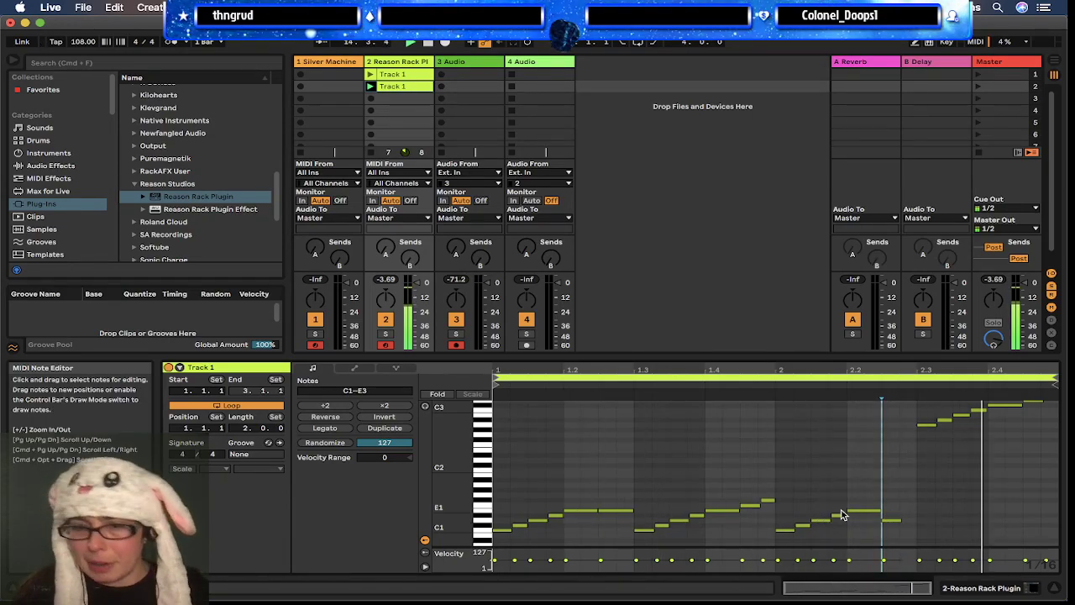
Step: Copy the A2–C3 notes at 2.3 two sixteenths earlier and delete the single D1 note after the bar 2 phrase
{"action": "left_click_drag", "start_coordinate": [919, 411], "coordinate": [976, 451]}
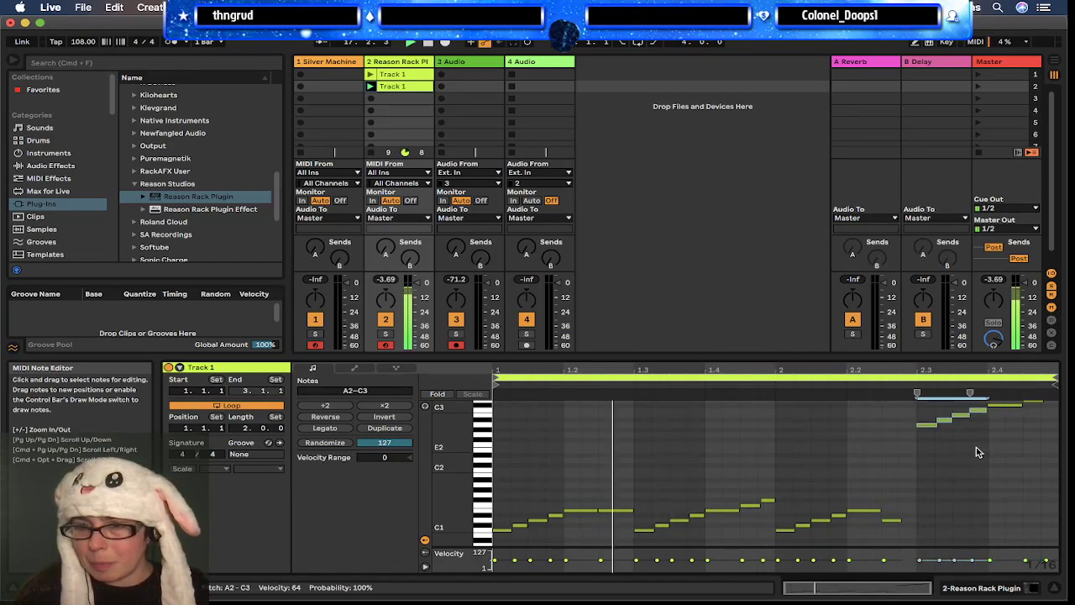
{"action": "key", "text": "Left"}
{"action": "key", "text": "Left"}
{"action": "left_click", "coordinate": [896, 521]}
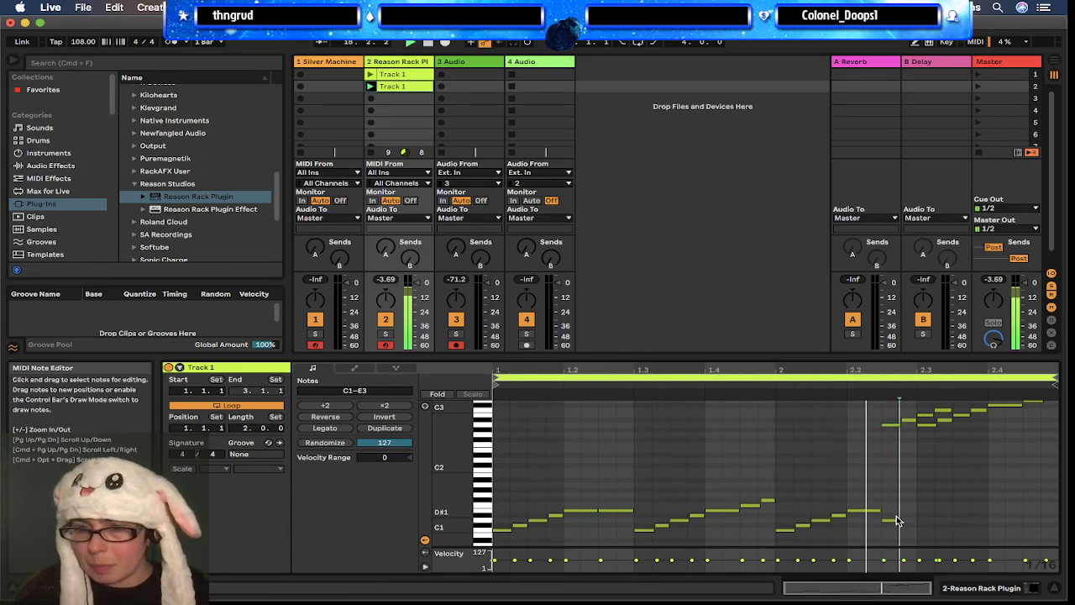
{"action": "left_click", "coordinate": [894, 520]}
{"action": "key", "text": "Delete"}
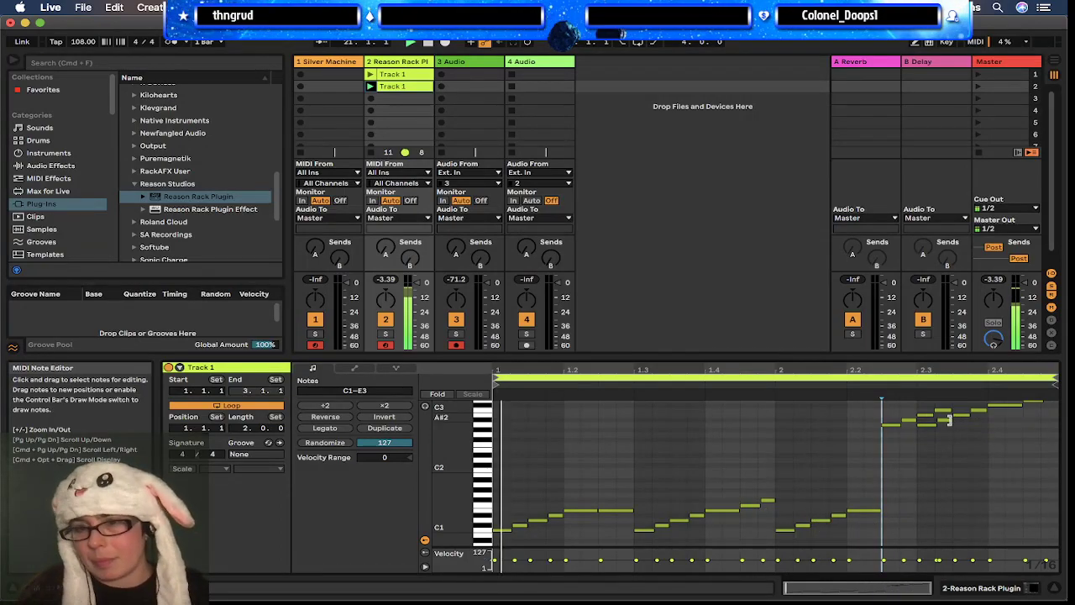
Step: Duplicate the edited two-bar loop and its notes so that the clip becomes four bars long
{"action": "scroll", "coordinate": [883, 455], "scroll_direction": "down", "scroll_amount": 4}
{"action": "scroll", "coordinate": [884, 455], "scroll_direction": "up", "scroll_amount": 3}
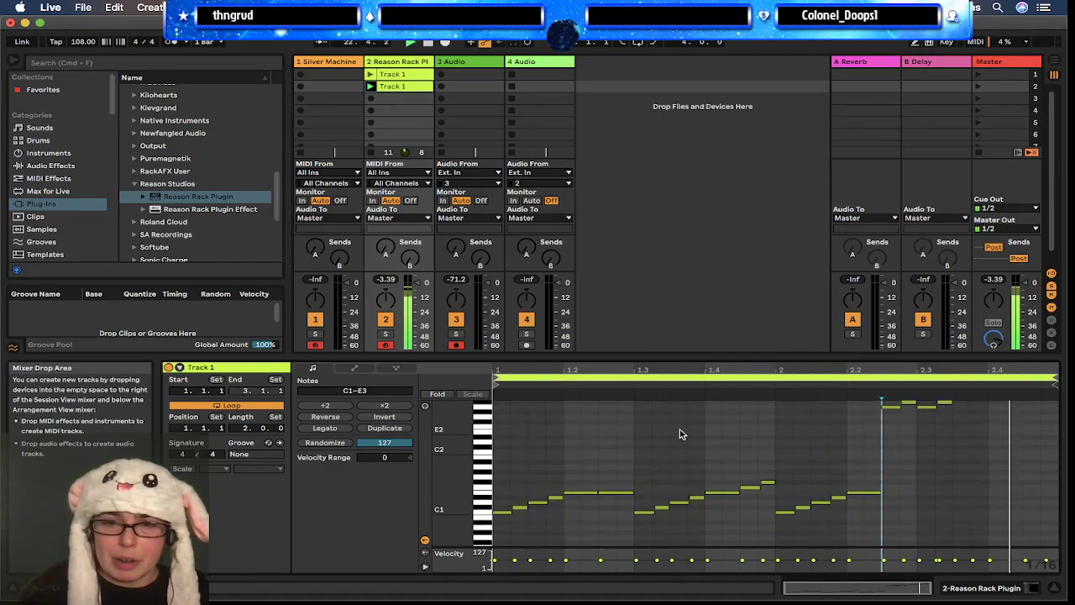
{"action": "left_click", "coordinate": [776, 480]}
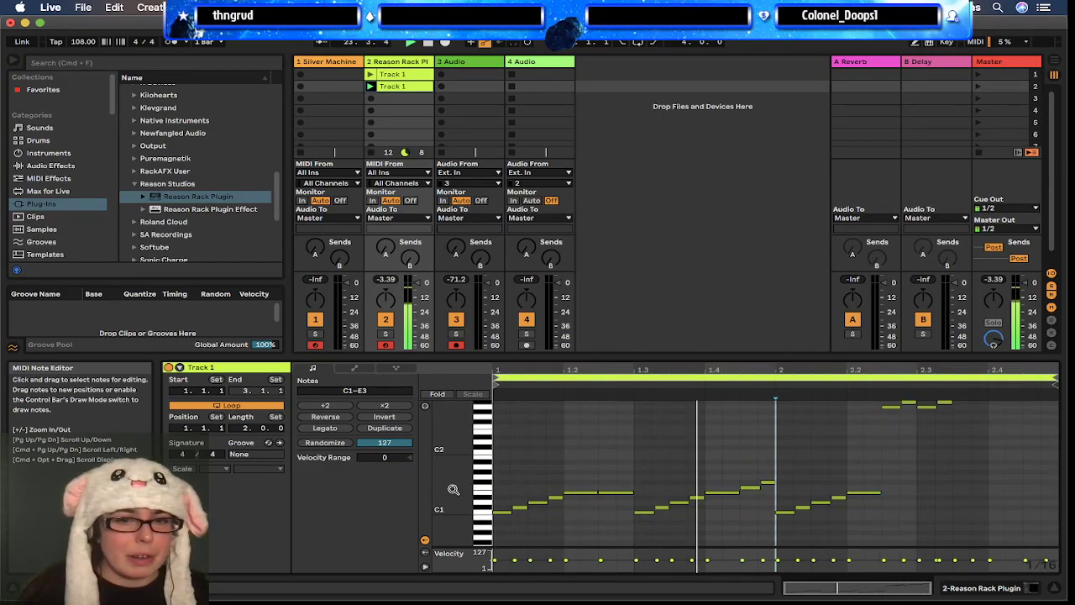
{"action": "left_click", "coordinate": [384, 428]}
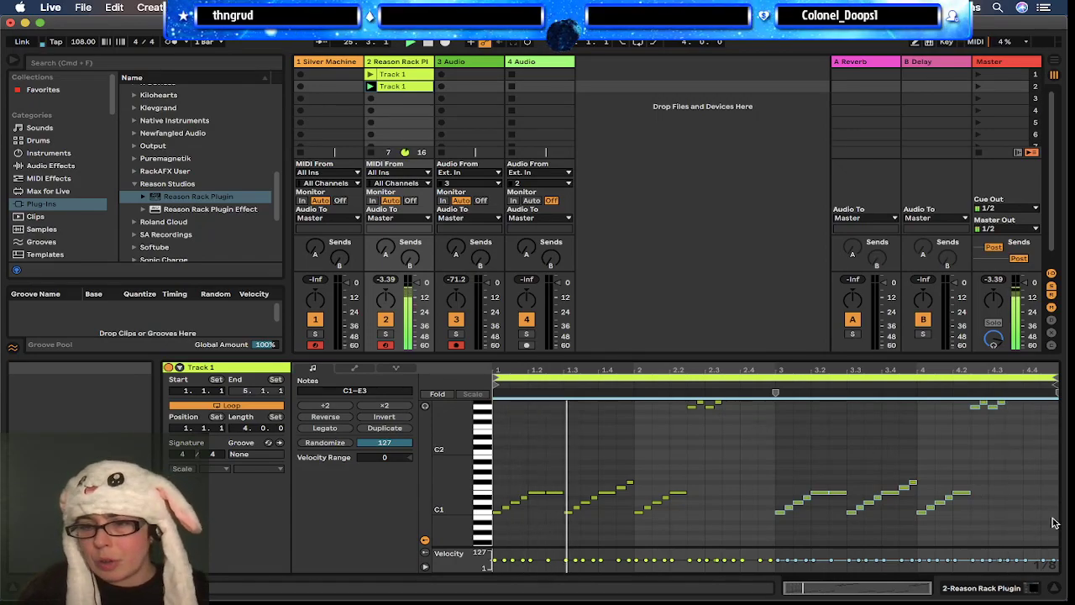
Step: Reverse the C1–F#1 notes from 3.3 to the end of the low phrase in bar 4
{"action": "left_click_drag", "start_coordinate": [1055, 529], "coordinate": [779, 368]}
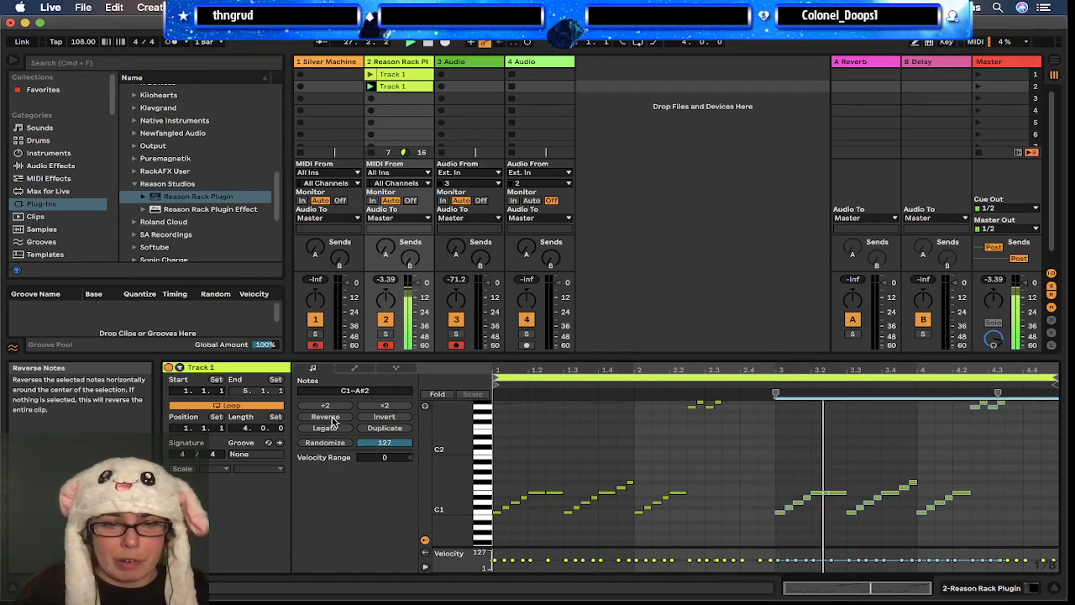
{"action": "left_click_drag", "start_coordinate": [853, 412], "coordinate": [967, 543]}
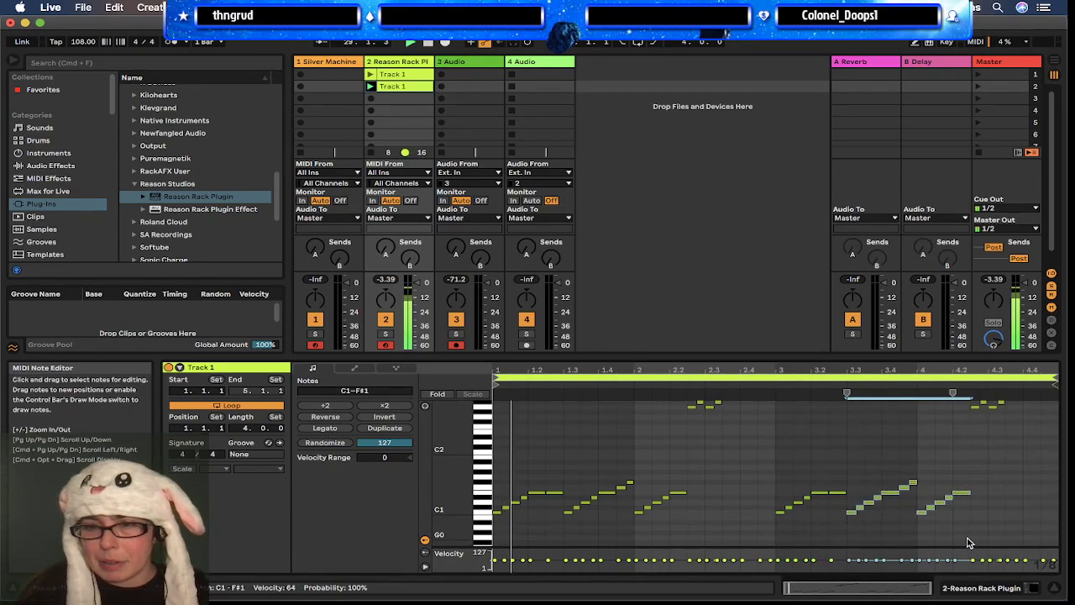
{"action": "left_click", "coordinate": [325, 417]}
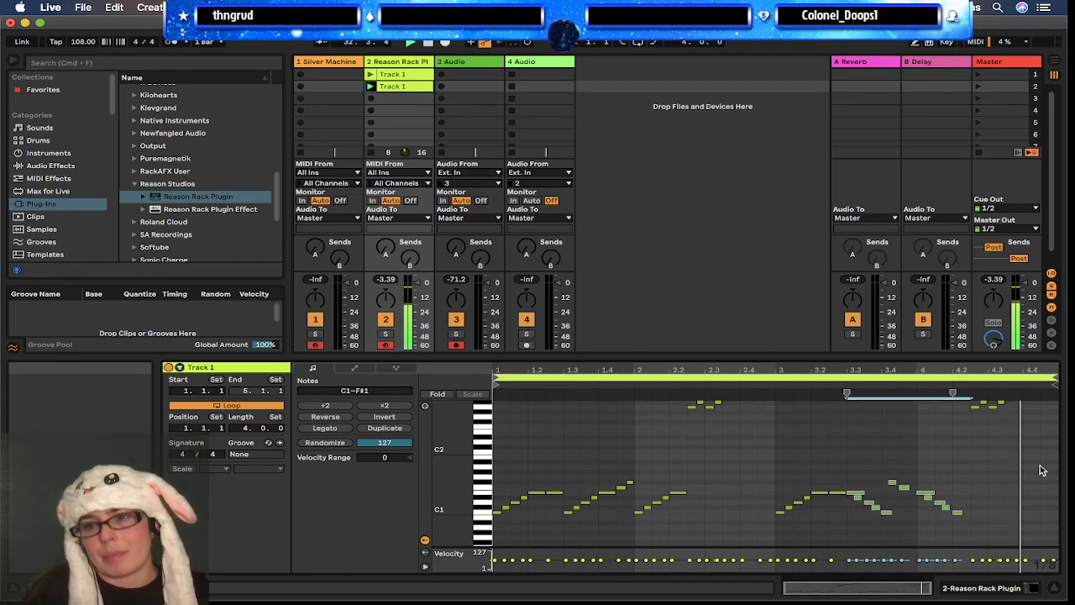
{"action": "scroll", "coordinate": [1040, 471], "scroll_direction": "down", "scroll_amount": 1}
{"action": "scroll", "coordinate": [1039, 472], "scroll_direction": "down", "scroll_amount": 2}
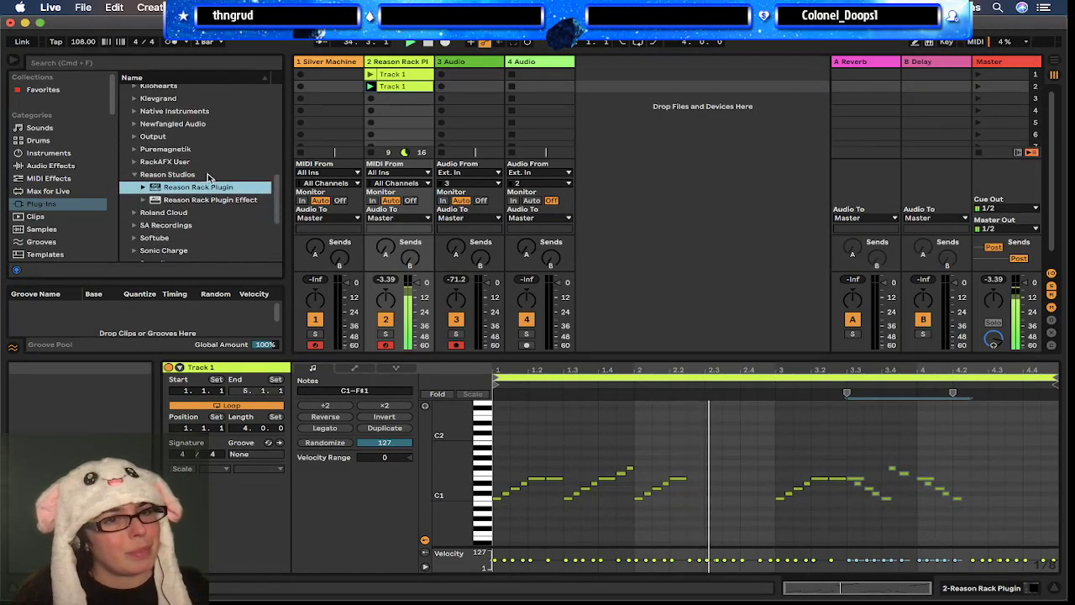
Step: Set the tempo to 117 BPM and add Redux to the Reason Rack track with 16.2 kHz rate, 8 bits and 14% jitter
{"action": "left_click", "coordinate": [51, 166]}
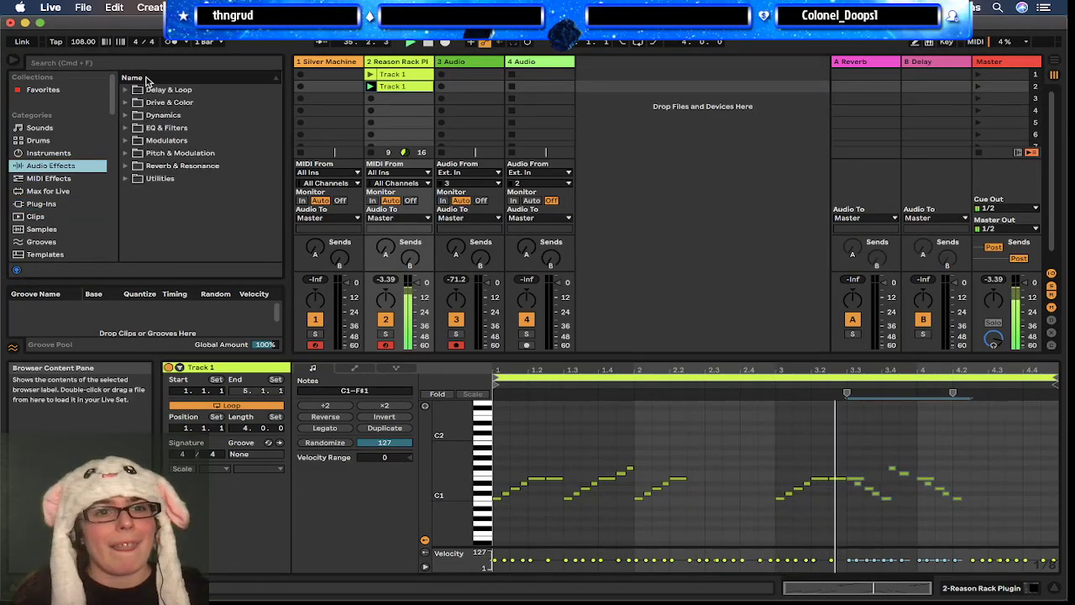
{"action": "left_click", "coordinate": [168, 102]}
{"action": "scroll", "coordinate": [165, 135], "scroll_direction": "down", "scroll_amount": 1}
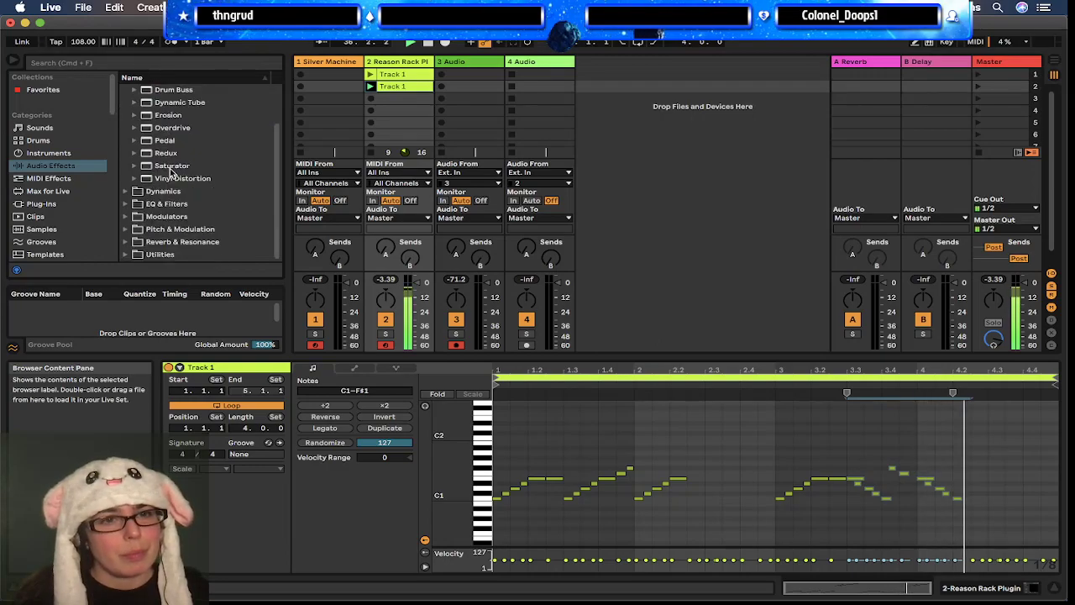
{"action": "left_click_drag", "start_coordinate": [87, 42], "coordinate": [86, 34]}
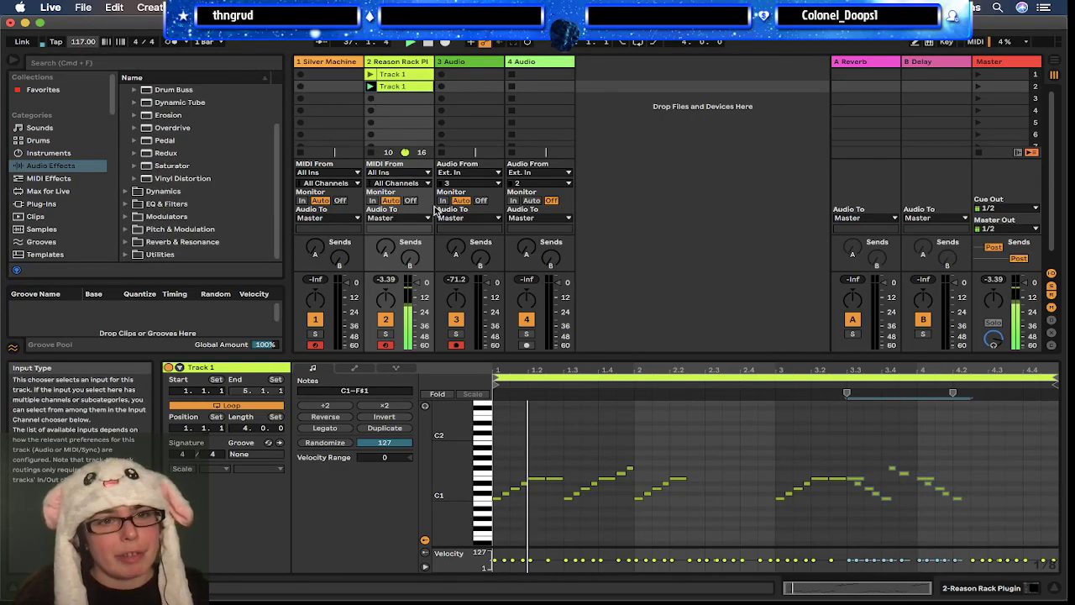
{"action": "double_click", "coordinate": [165, 153]}
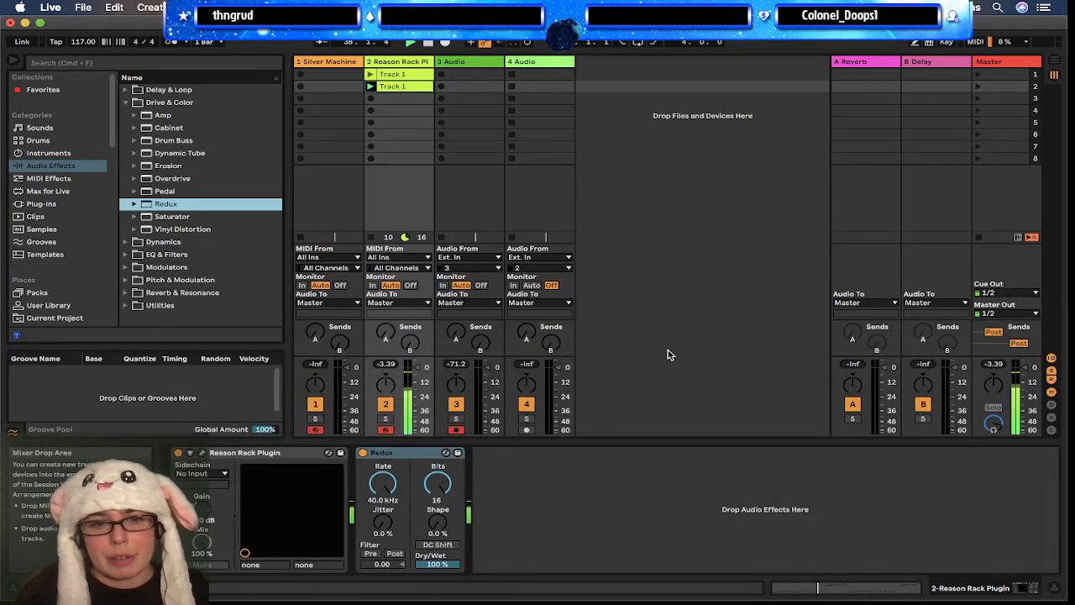
{"action": "left_click_drag", "start_coordinate": [387, 482], "coordinate": [383, 451]}
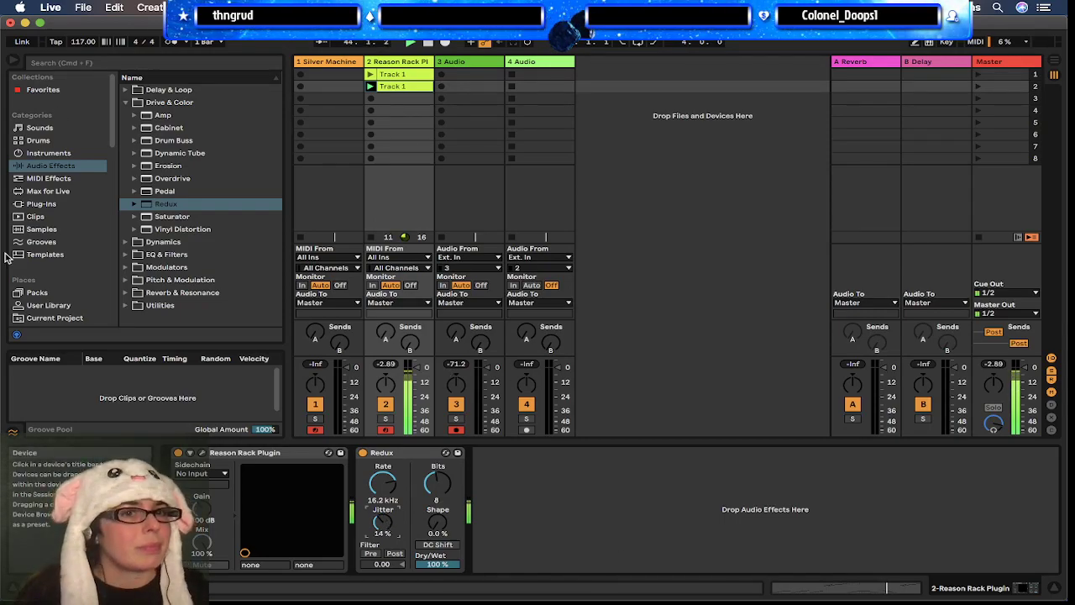
Step: Look through the audio effect categories, from Delay & Loop to Utilities, for another effect to put on the drum loop
{"action": "left_click", "coordinate": [125, 280]}
{"action": "left_click", "coordinate": [126, 140]}
{"action": "left_click", "coordinate": [126, 127]}
{"action": "left_click", "coordinate": [126, 115]}
{"action": "left_click", "coordinate": [125, 103]}
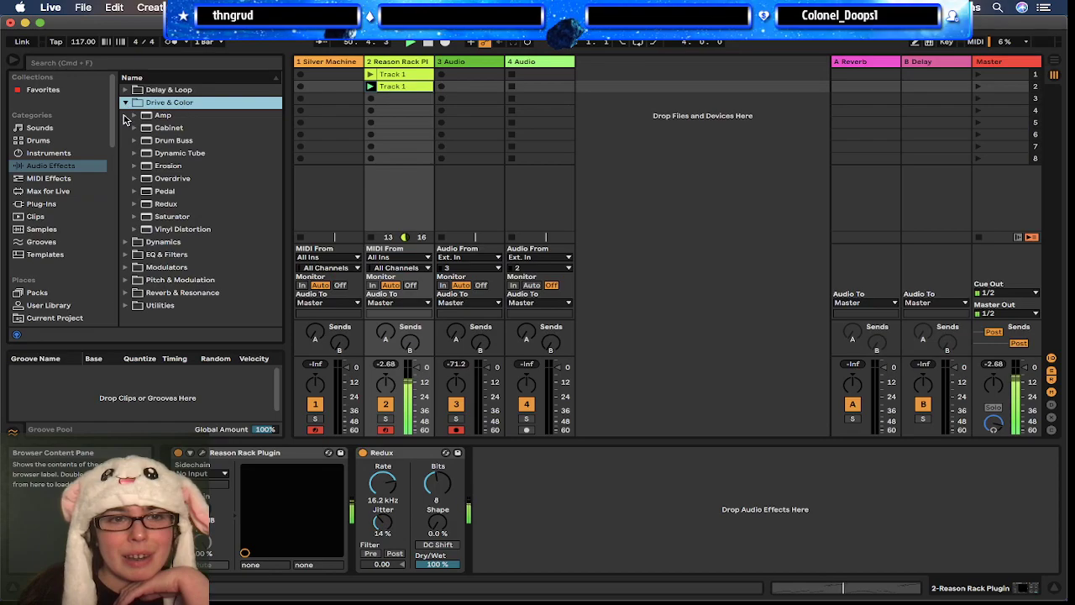
{"action": "left_click", "coordinate": [126, 243]}
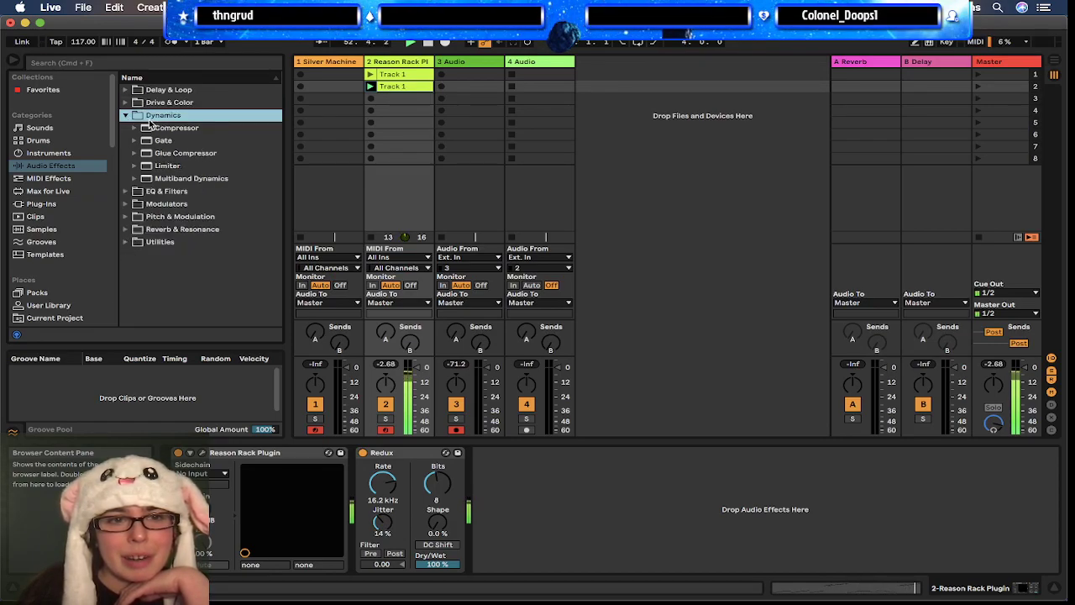
{"action": "left_click", "coordinate": [126, 89]}
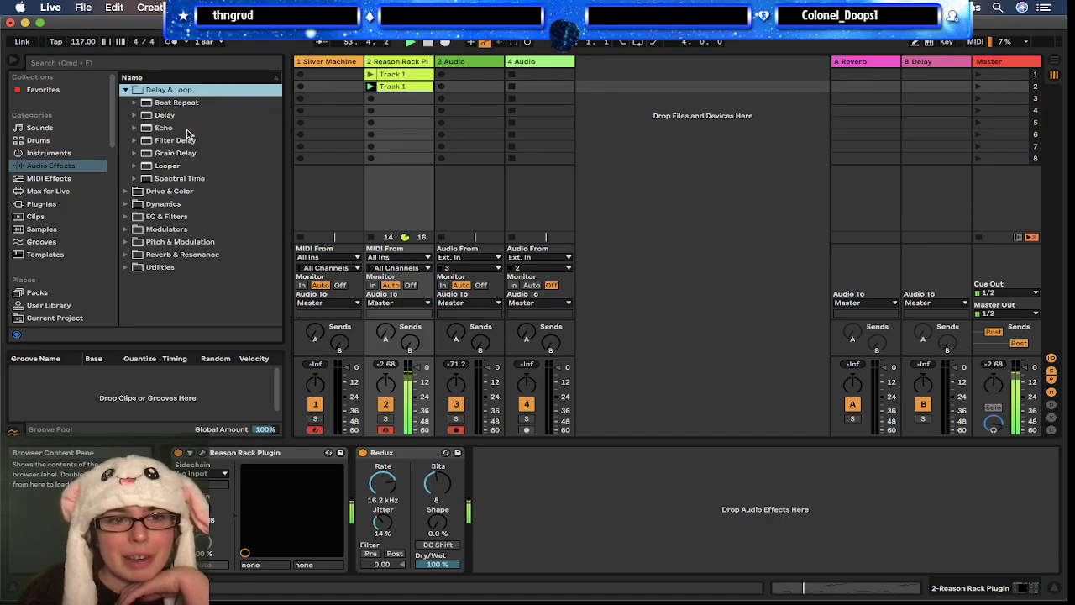
{"action": "left_click", "coordinate": [125, 192]}
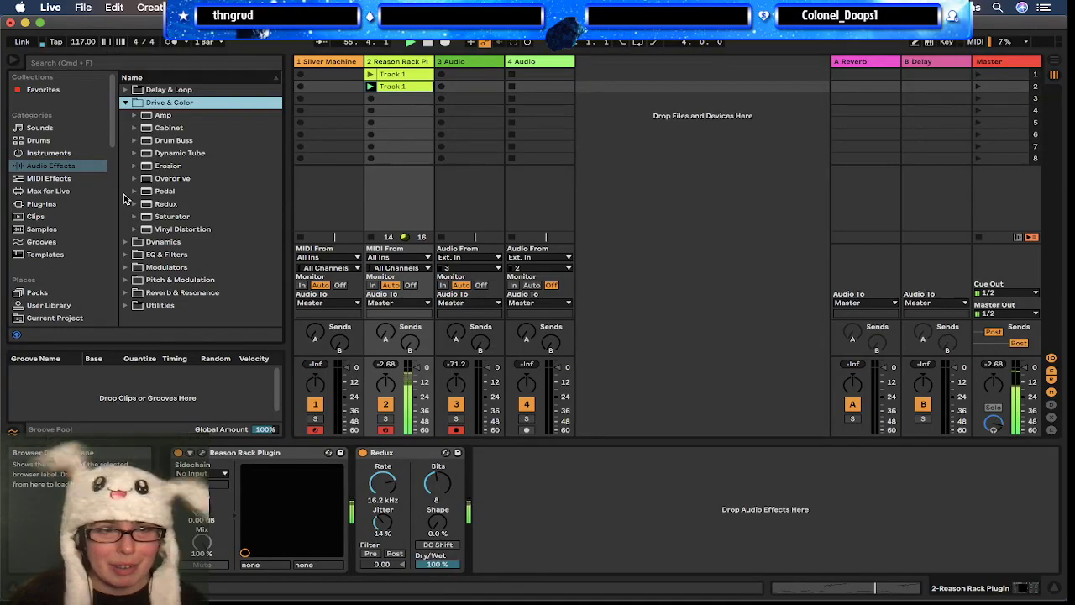
{"action": "left_click", "coordinate": [126, 254]}
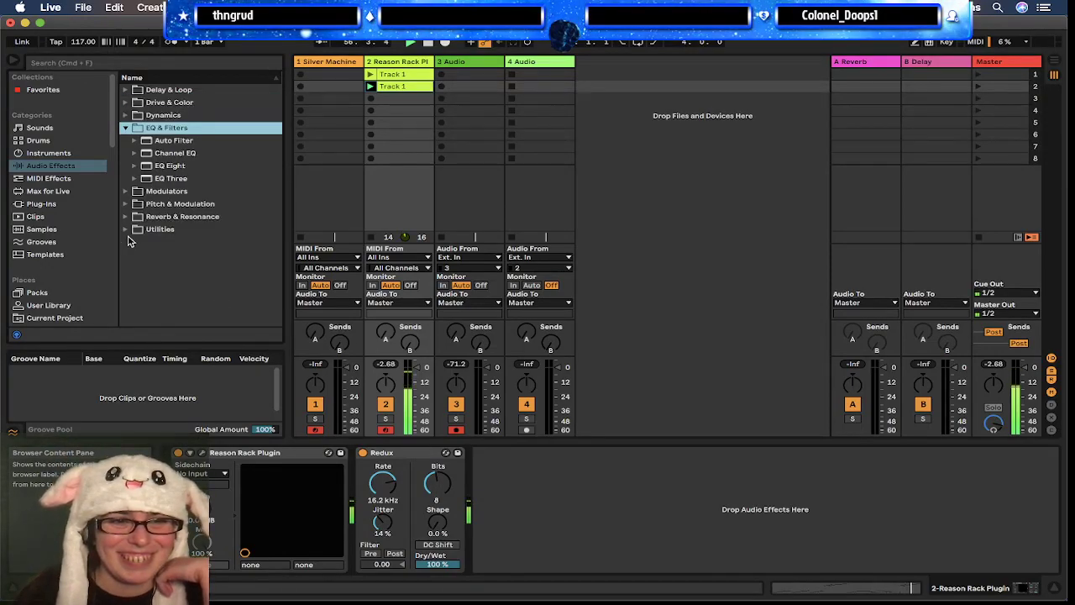
{"action": "left_click", "coordinate": [125, 204]}
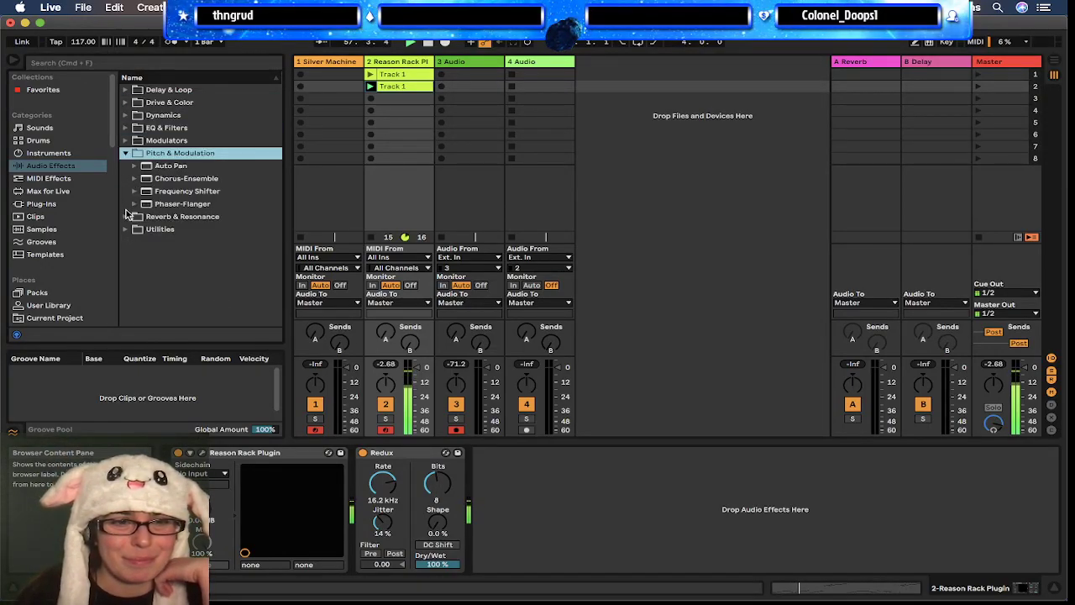
{"action": "left_click", "coordinate": [125, 217]}
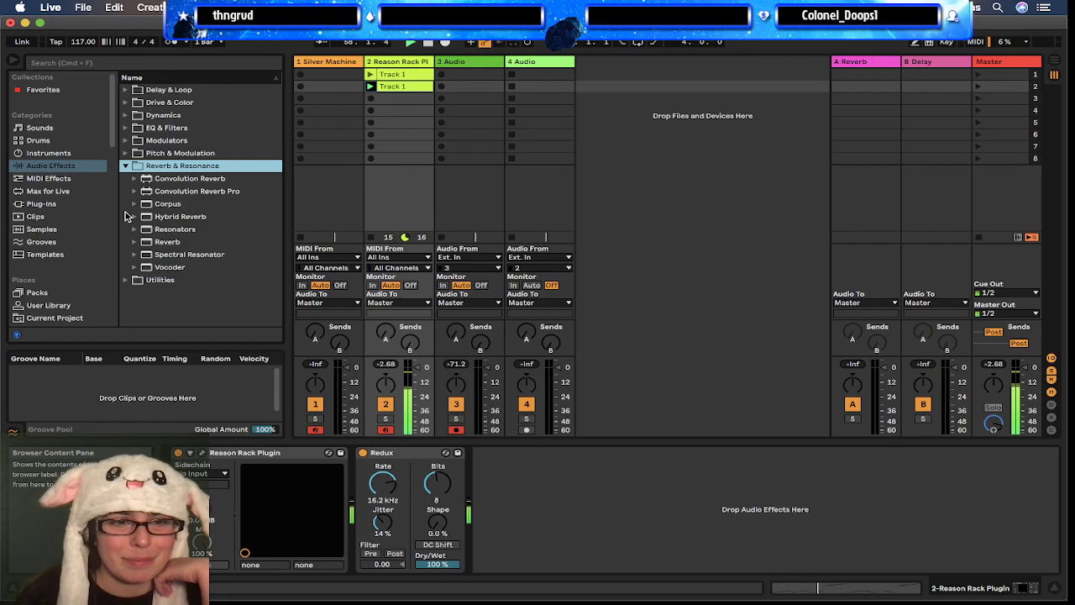
{"action": "left_click", "coordinate": [127, 279]}
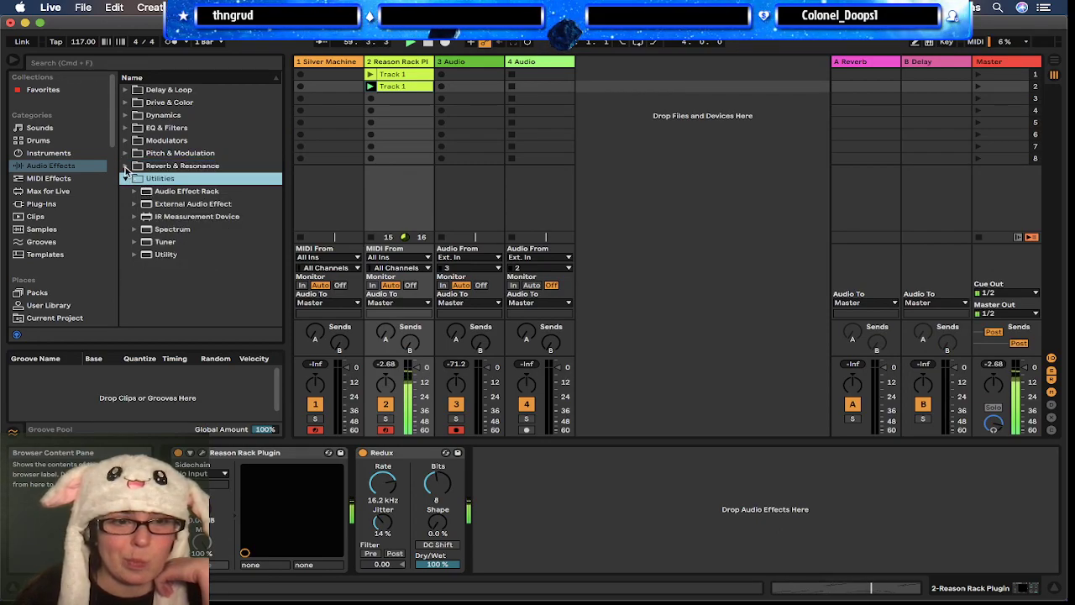
{"action": "left_click", "coordinate": [125, 169]}
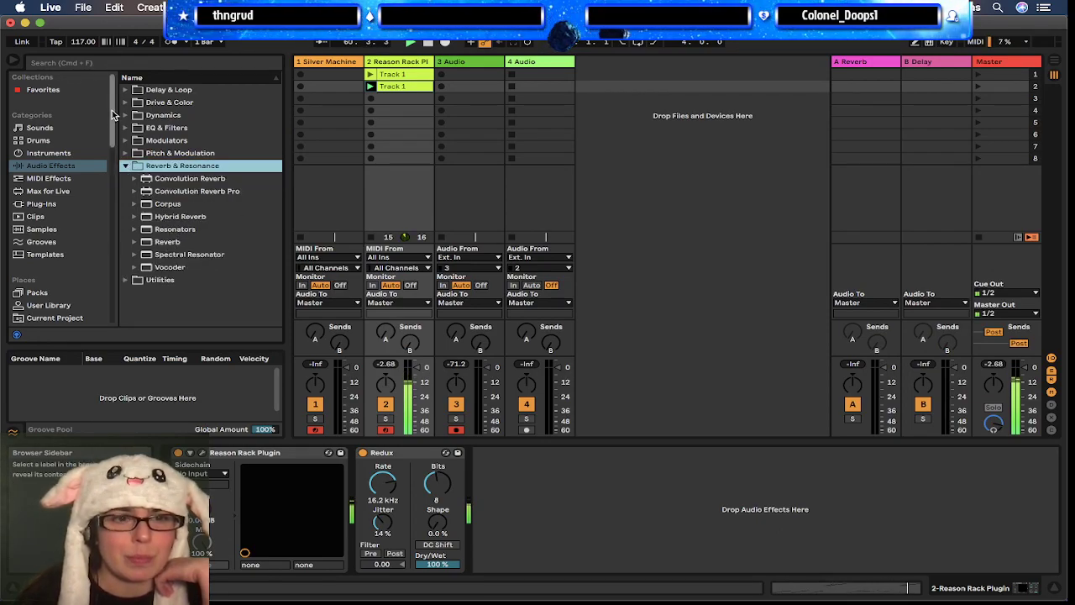
{"action": "left_click", "coordinate": [126, 165]}
{"action": "left_click", "coordinate": [126, 154]}
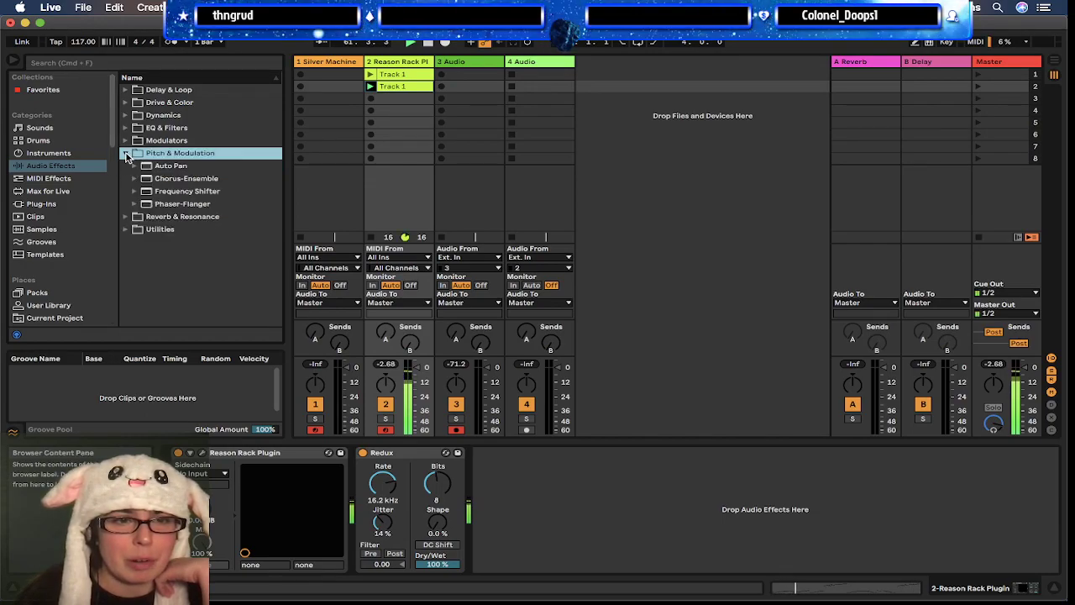
{"action": "left_click", "coordinate": [126, 140]}
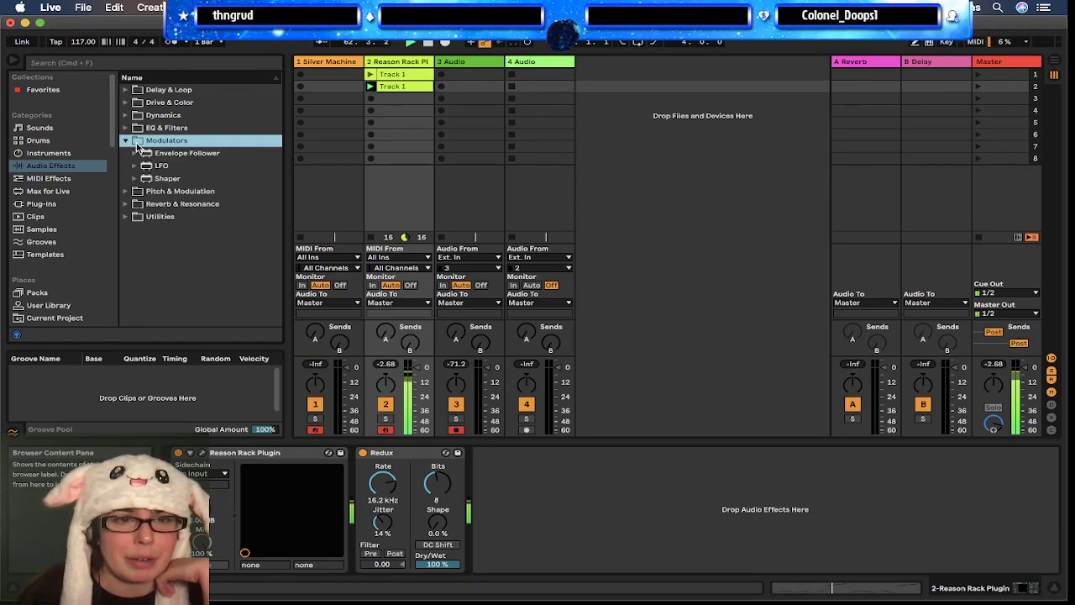
{"action": "left_click", "coordinate": [125, 128]}
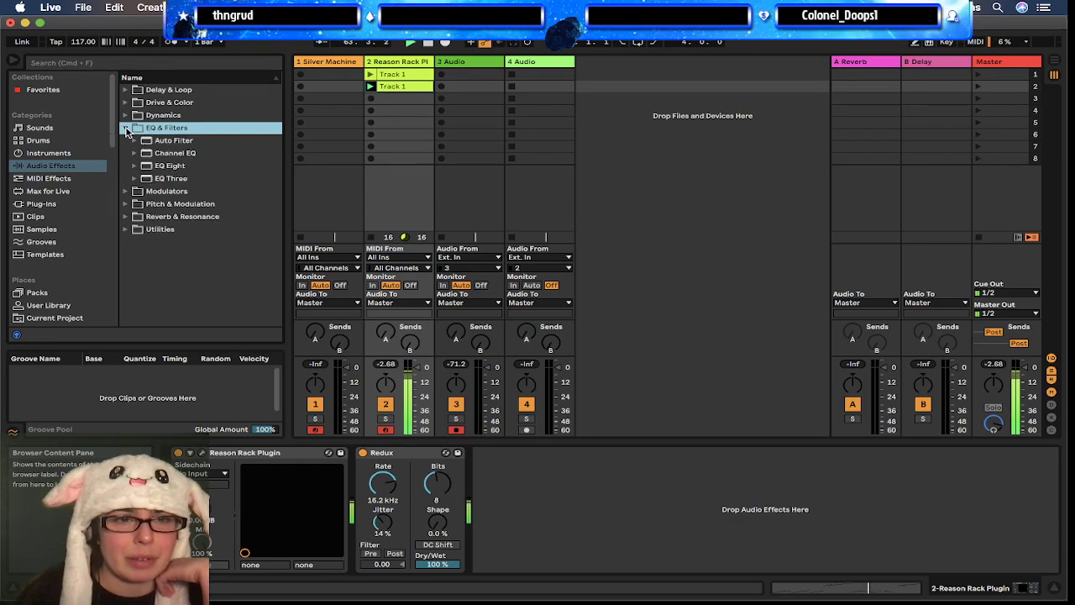
{"action": "left_click", "coordinate": [126, 116]}
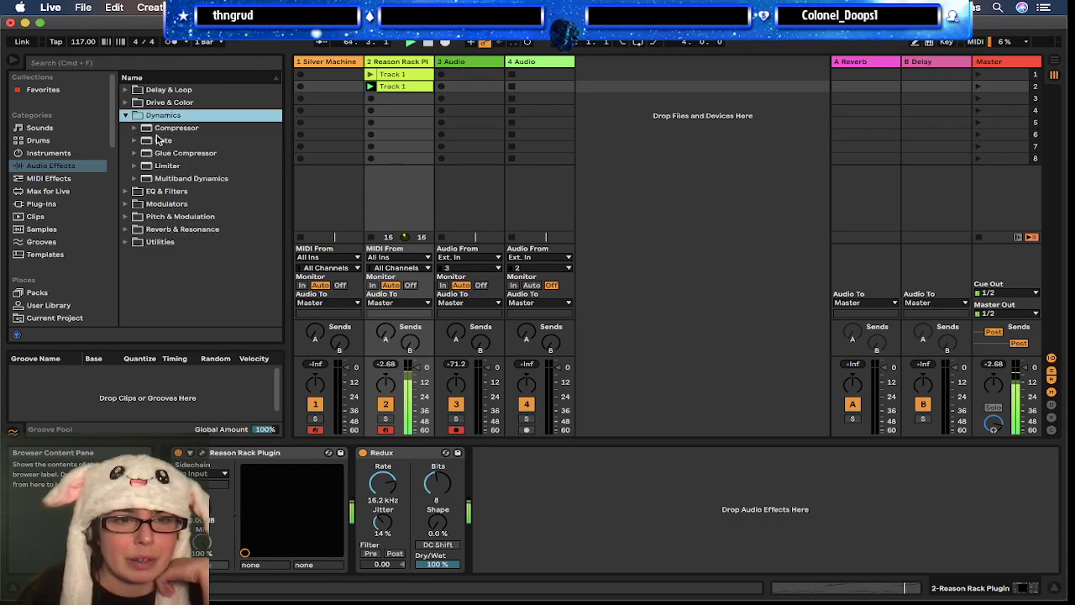
{"action": "left_click", "coordinate": [126, 103]}
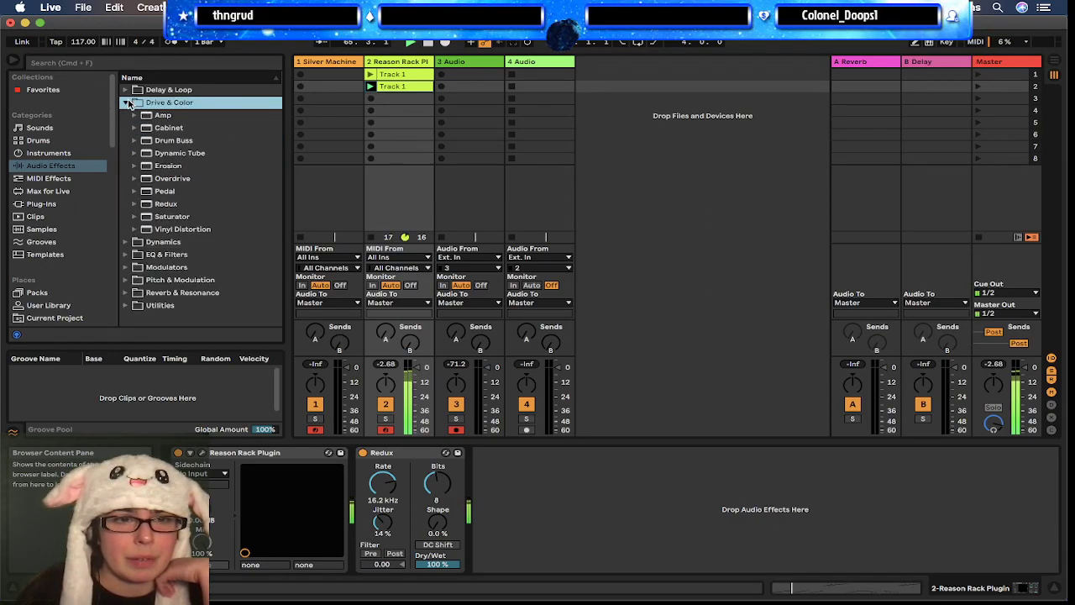
Step: Add Beat Repeat from the Delay & Loop effects after Redux on the Reason Rack track
{"action": "left_click", "coordinate": [126, 89]}
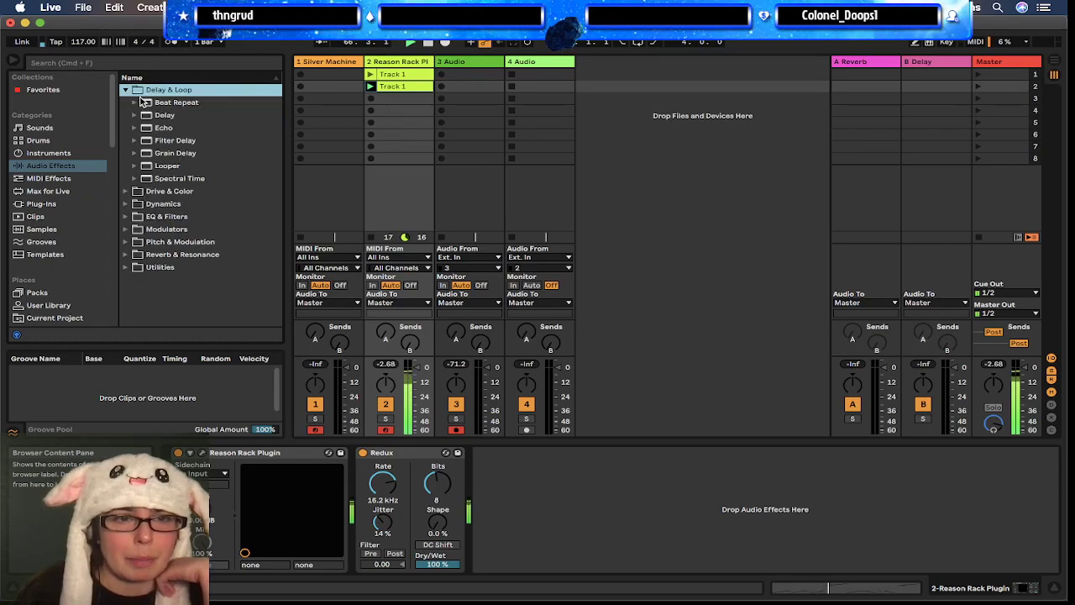
{"action": "left_click", "coordinate": [160, 102]}
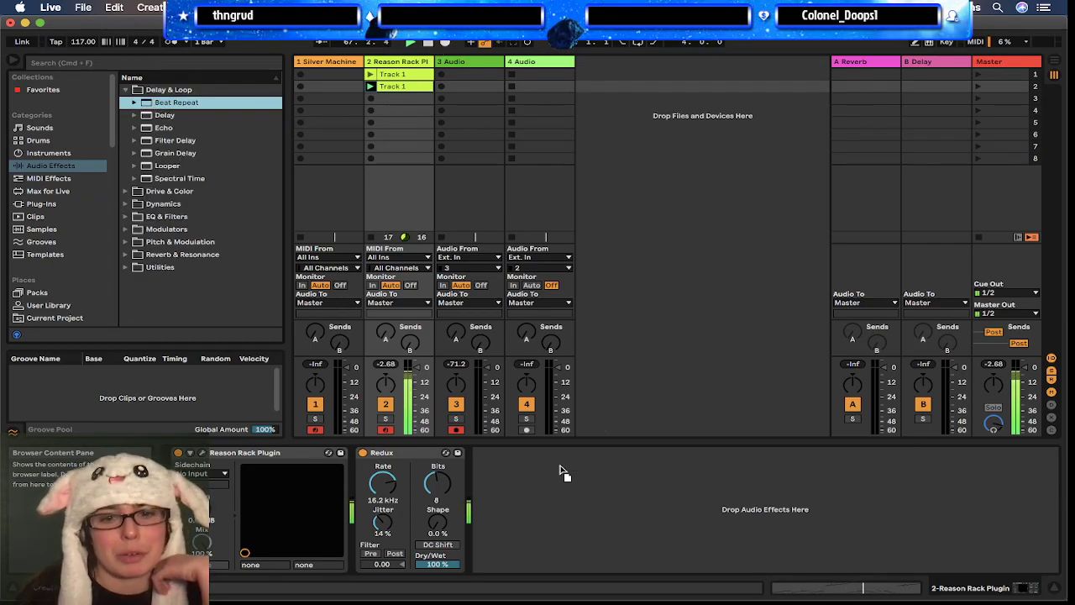
{"action": "key", "text": "Return"}
{"action": "mouse_move", "coordinate": [697, 583]}
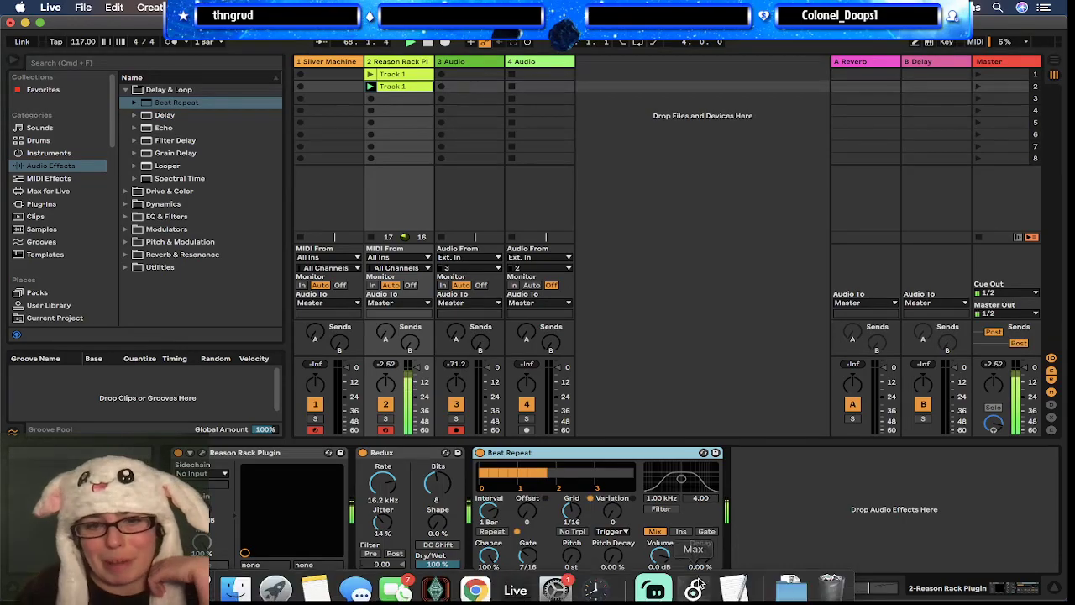
Step: Look into the Beat Repeat presets and add a Delay after Beat Repeat on the Reason Rack track
{"action": "left_click", "coordinate": [135, 103]}
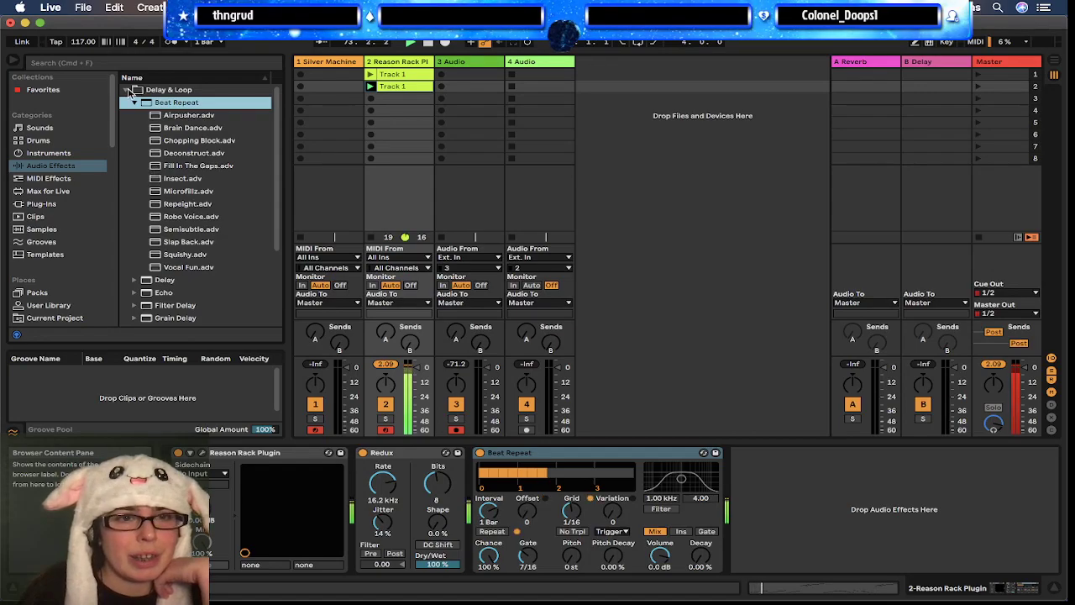
{"action": "scroll", "coordinate": [200, 167], "scroll_direction": "down", "scroll_amount": 3}
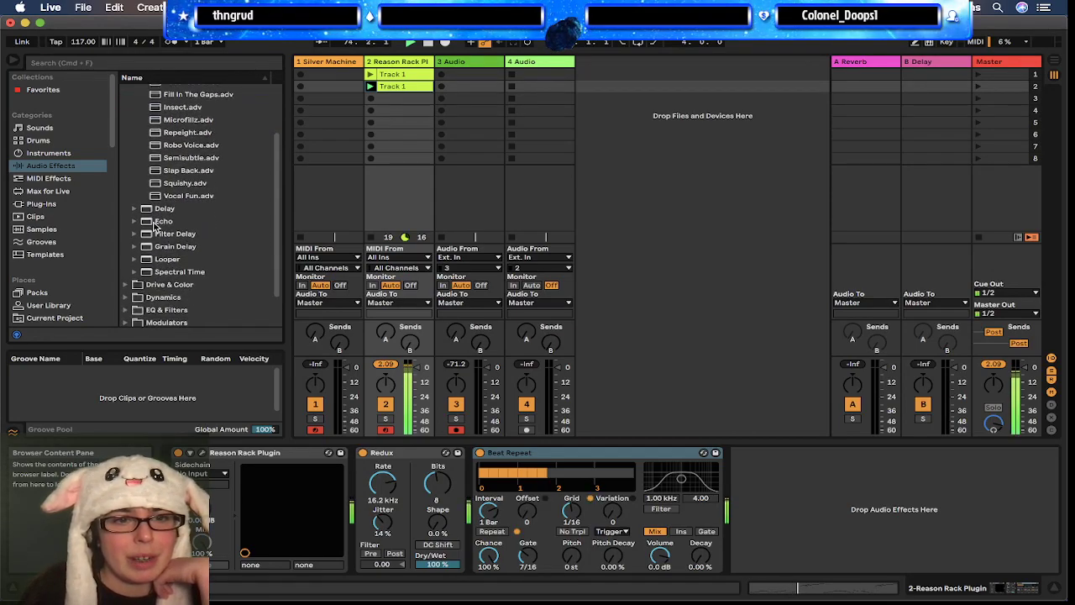
{"action": "left_click", "coordinate": [159, 210]}
{"action": "double_click", "coordinate": [159, 209]}
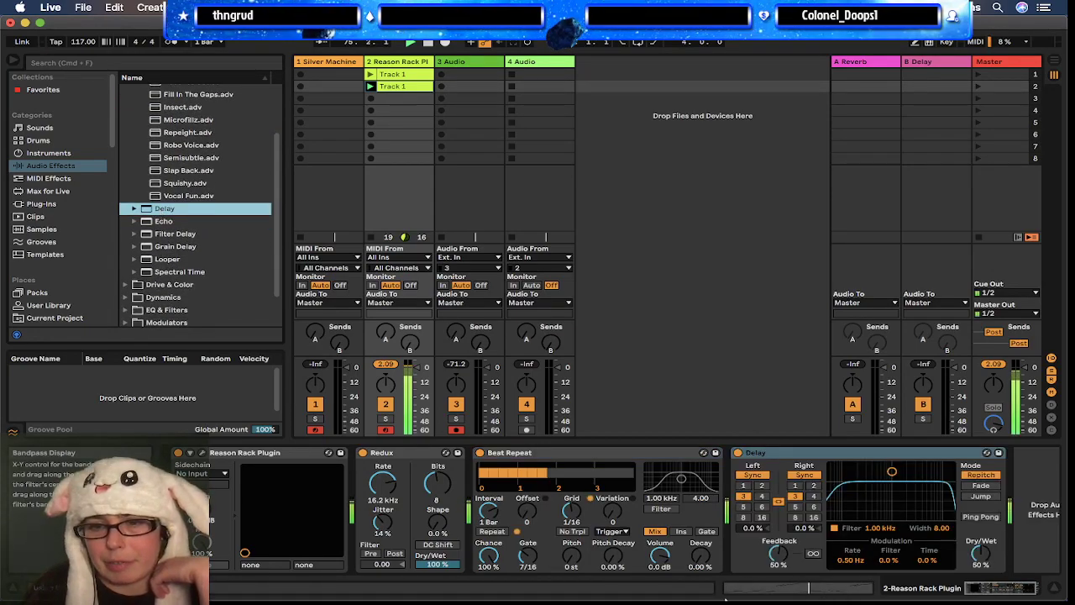
Step: Narrow the Delay's filter width to 5.64 and set its feedback to 0% and dry/wet to 13%
{"action": "left_click_drag", "start_coordinate": [980, 553], "coordinate": [980, 580]}
{"action": "left_click_drag", "start_coordinate": [891, 472], "coordinate": [892, 486]}
{"action": "mouse_move", "coordinate": [980, 555]}
{"action": "left_mouse_down"}
{"action": "mouse_move", "coordinate": [980, 581]}
{"action": "mouse_move", "coordinate": [980, 534]}
{"action": "left_mouse_up"}
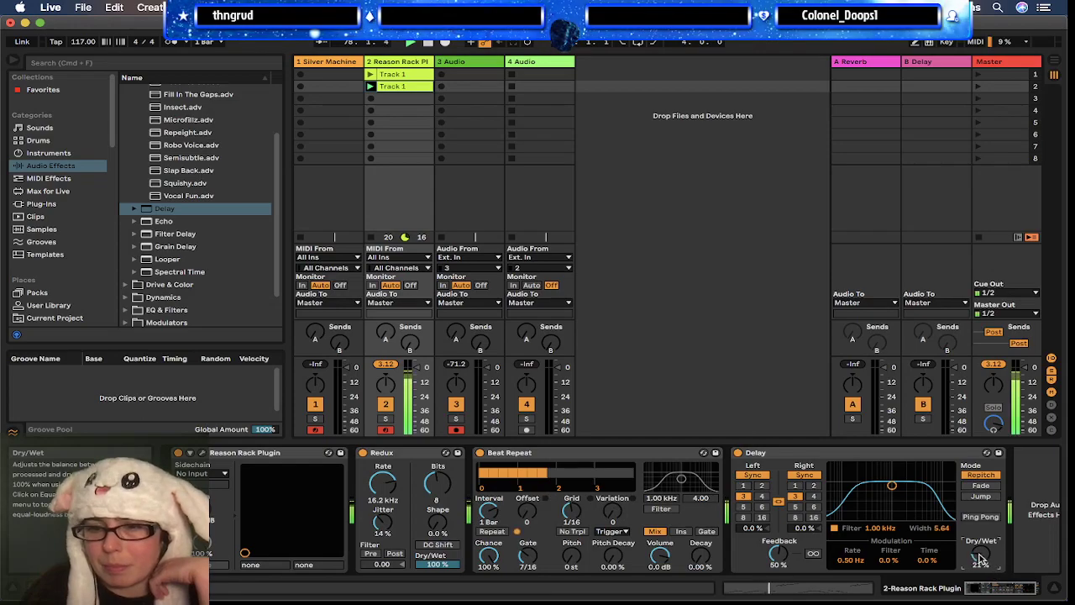
{"action": "left_click_drag", "start_coordinate": [779, 553], "coordinate": [778, 583]}
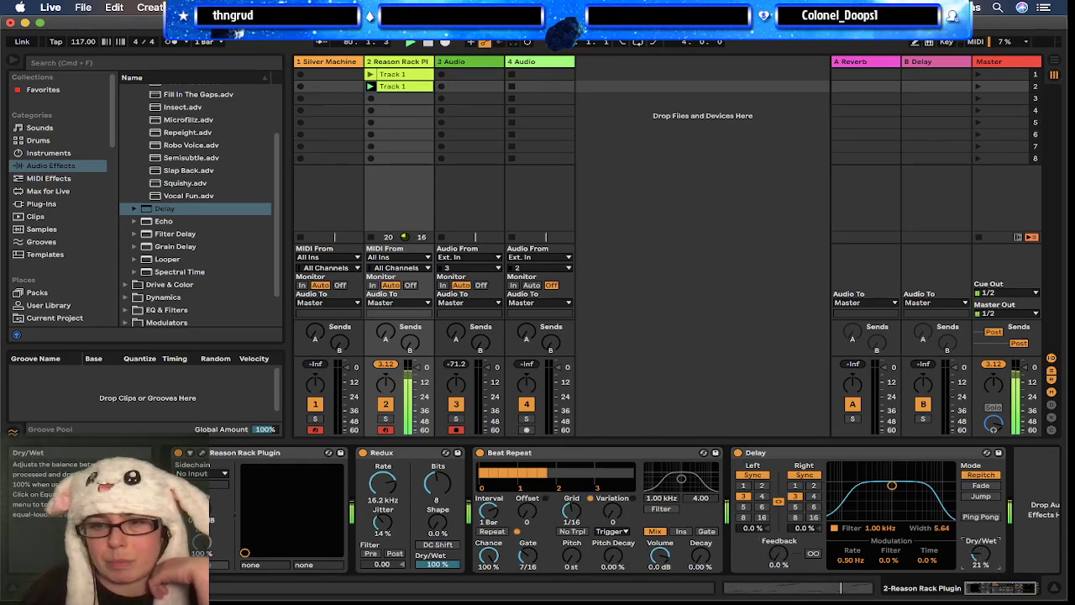
{"action": "left_click_drag", "start_coordinate": [980, 555], "coordinate": [980, 563]}
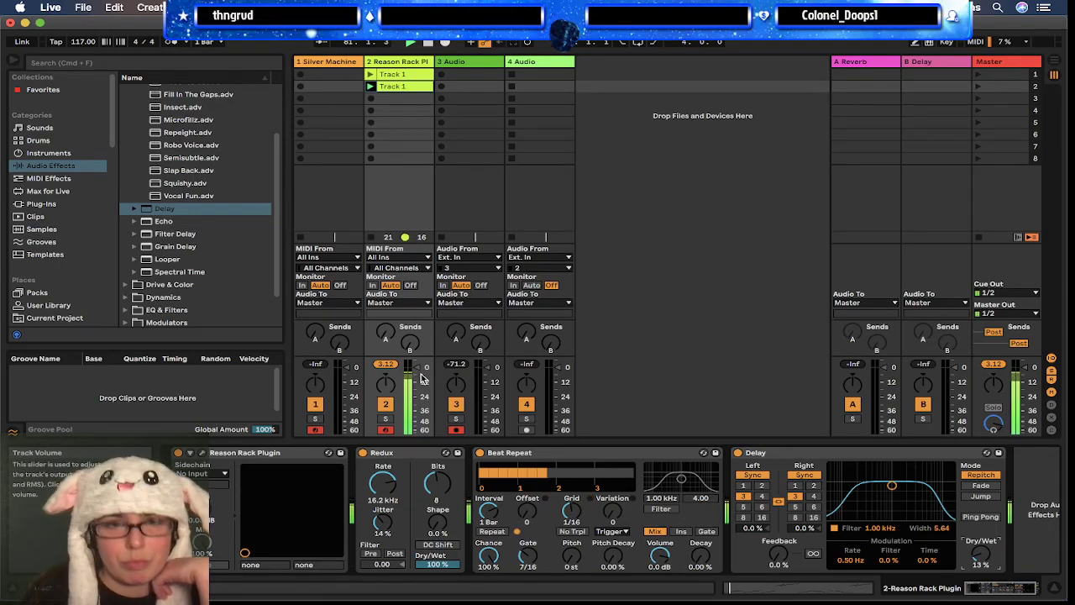
Step: Unfold the Dr. OctoRex Programmer in the Reason Rack and try slightly lower filter frequency and oscillator octave settings
{"action": "left_click", "coordinate": [207, 454]}
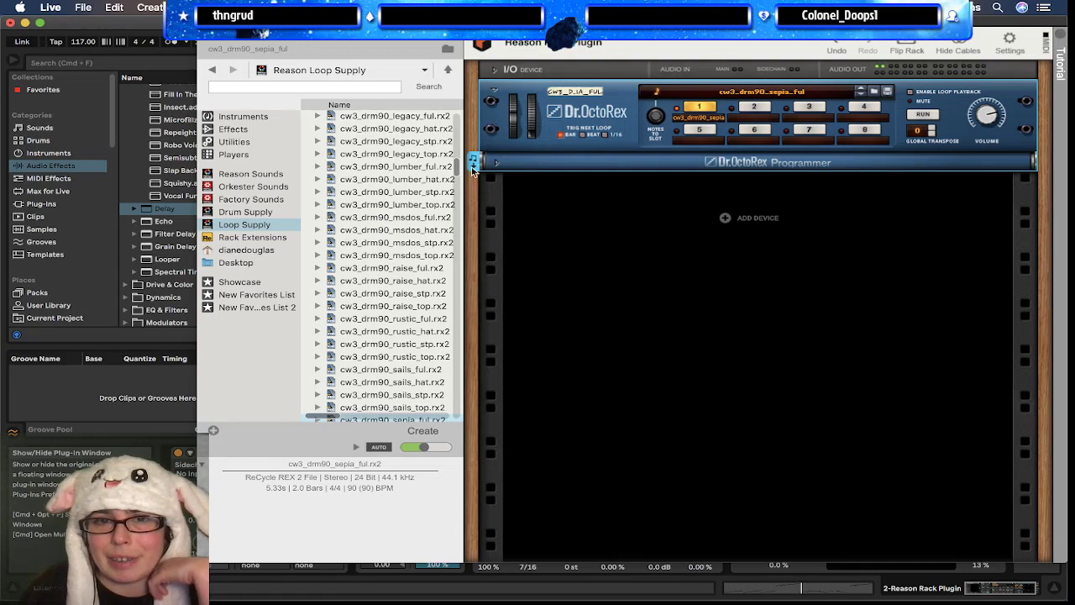
{"action": "left_click", "coordinate": [497, 162]}
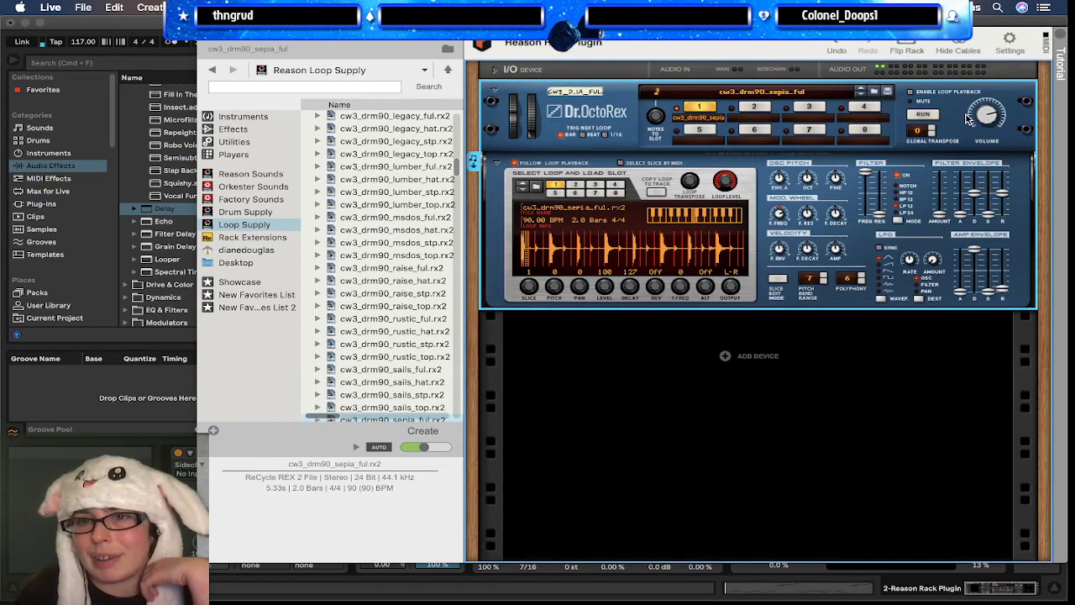
{"action": "mouse_move", "coordinate": [866, 174]}
{"action": "left_mouse_down"}
{"action": "mouse_move", "coordinate": [880, 214]}
{"action": "mouse_move", "coordinate": [867, 188]}
{"action": "left_mouse_up"}
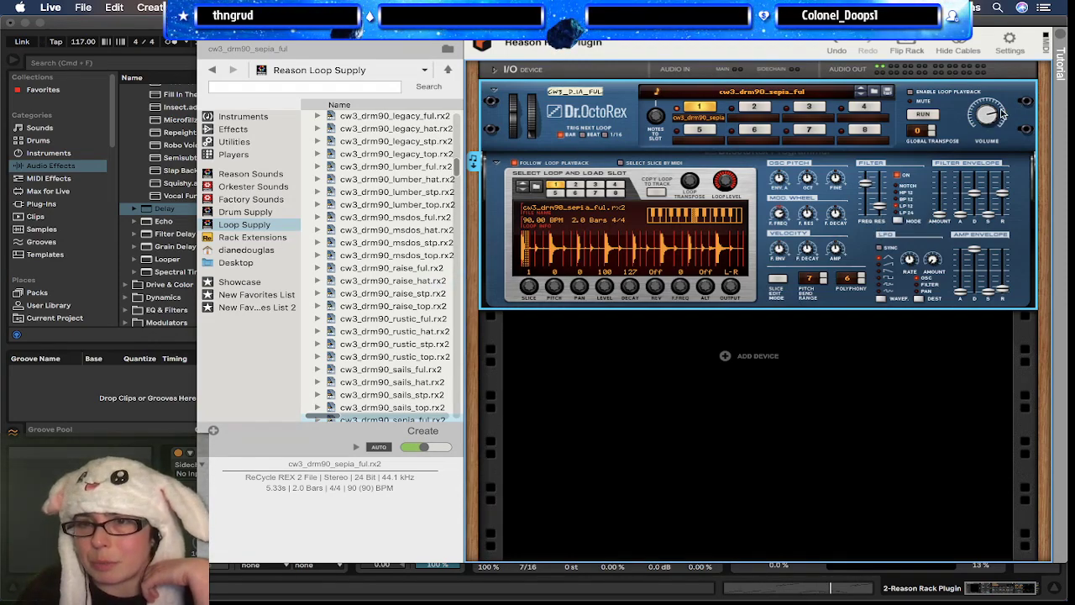
{"action": "mouse_move", "coordinate": [866, 181]}
{"action": "left_mouse_down"}
{"action": "mouse_move", "coordinate": [869, 191]}
{"action": "mouse_move", "coordinate": [866, 177]}
{"action": "left_mouse_up"}
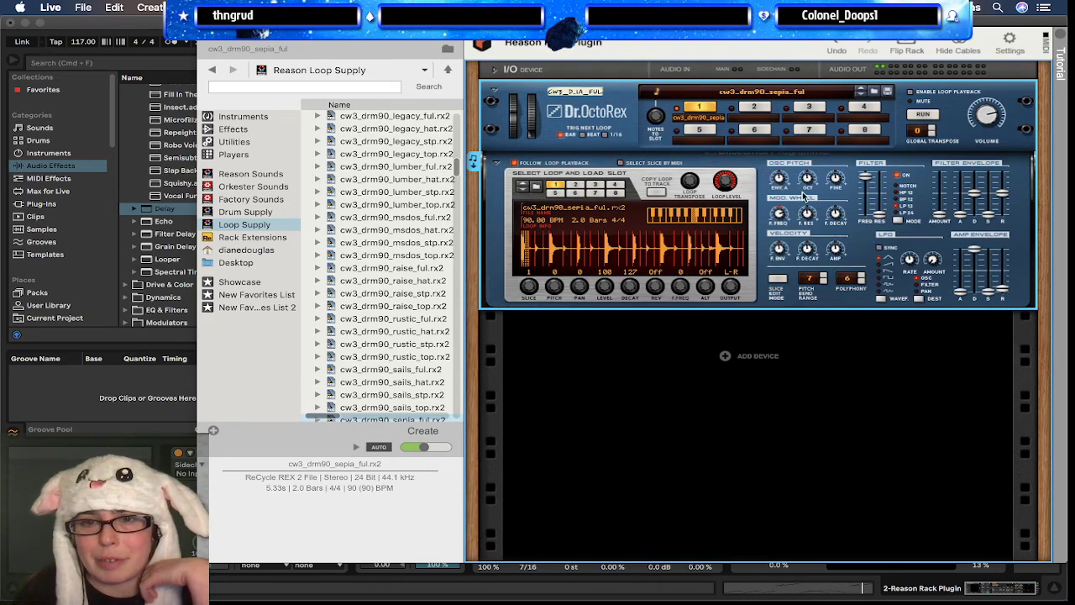
{"action": "left_click_drag", "start_coordinate": [807, 177], "coordinate": [808, 179]}
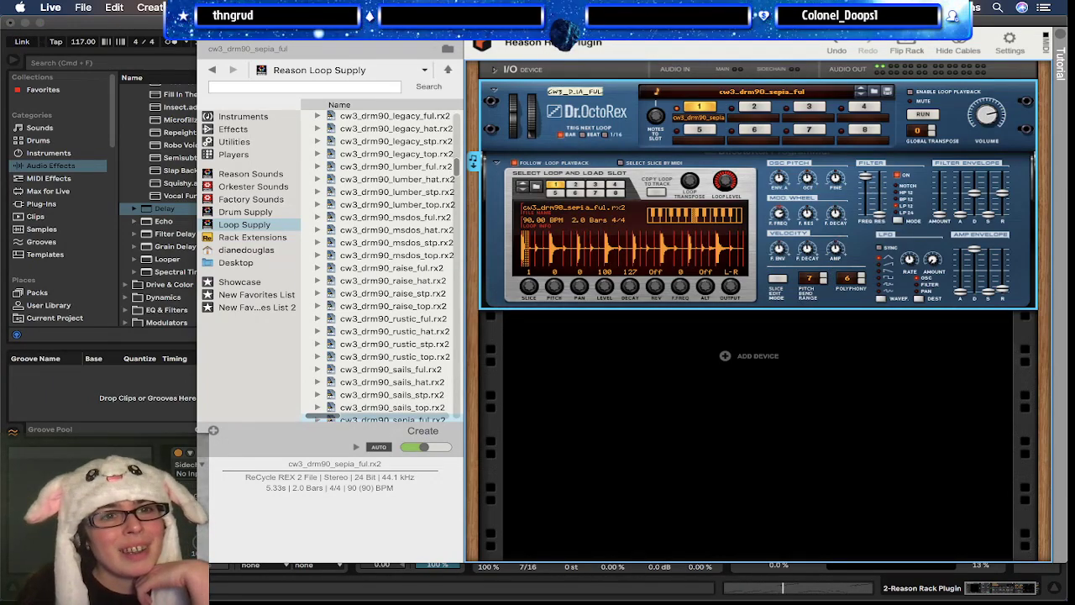
Step: Close the rack window, raise the tempo to 125 BPM and reduce Beat Repeat's Chance to 44.4%
{"action": "left_click", "coordinate": [206, 26]}
{"action": "left_click_drag", "start_coordinate": [83, 42], "coordinate": [83, 32]}
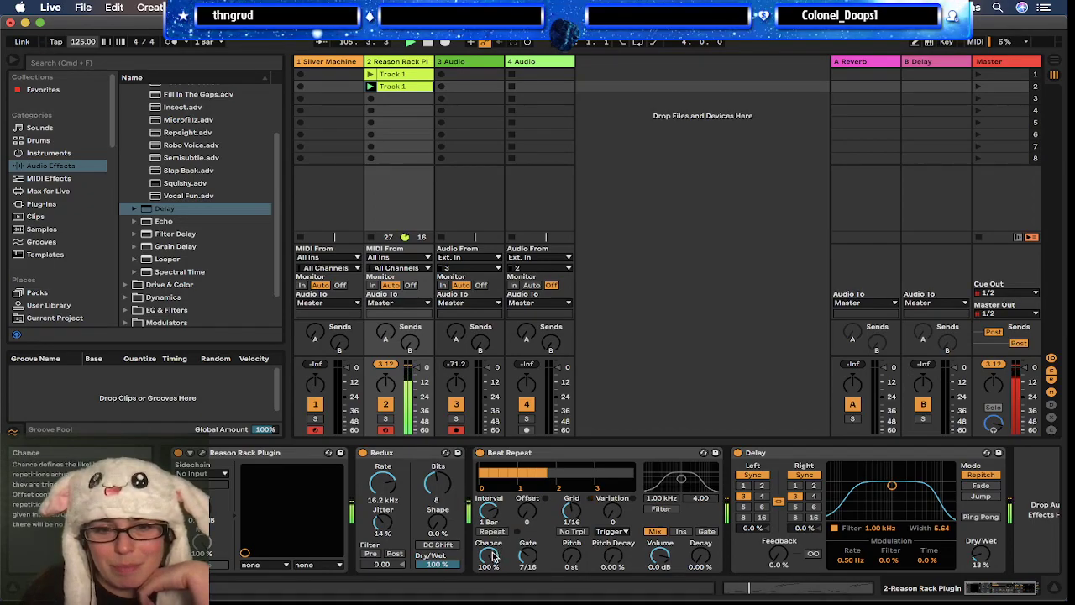
{"action": "left_click_drag", "start_coordinate": [492, 556], "coordinate": [493, 579]}
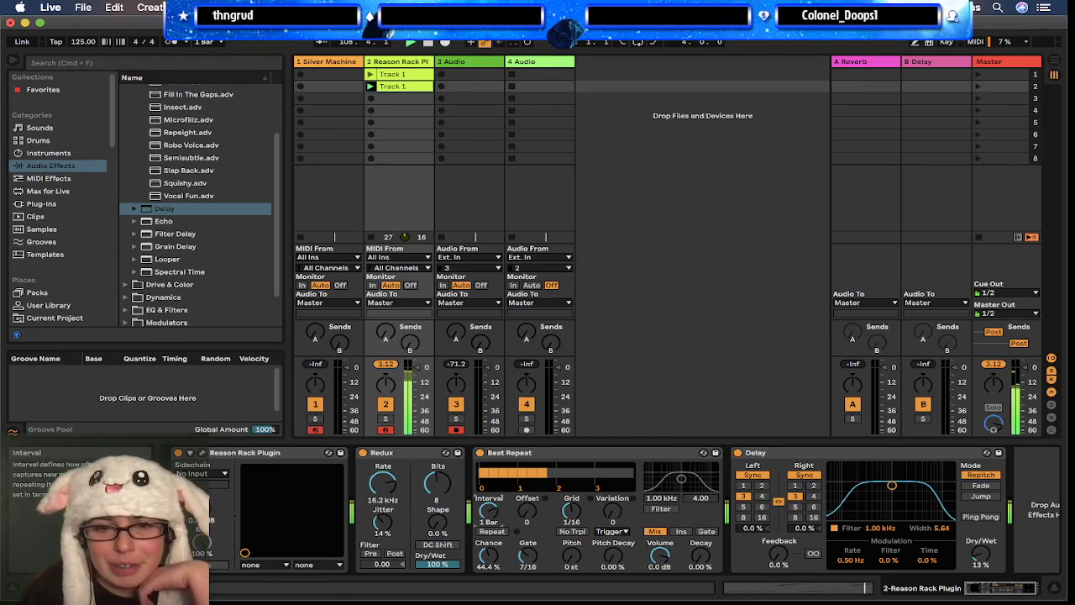
Step: Set Beat Repeat's Interval to 1/2, Gate to 6/16 and Chance to 16.7%
{"action": "left_click_drag", "start_coordinate": [488, 509], "coordinate": [488, 523]}
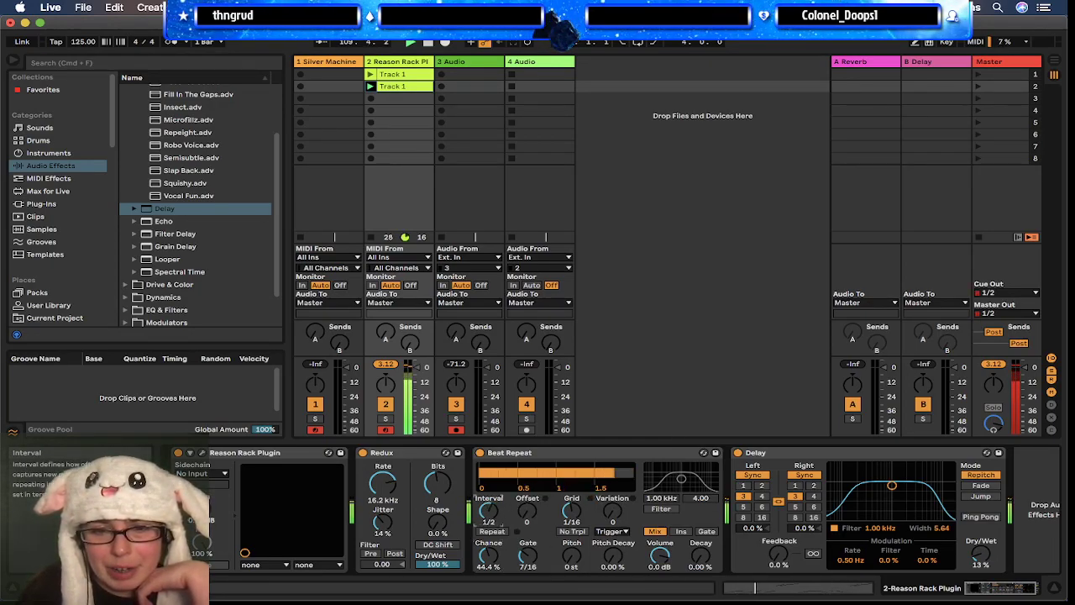
{"action": "mouse_move", "coordinate": [572, 511]}
{"action": "left_mouse_down"}
{"action": "mouse_move", "coordinate": [571, 521]}
{"action": "mouse_move", "coordinate": [572, 510]}
{"action": "left_mouse_up"}
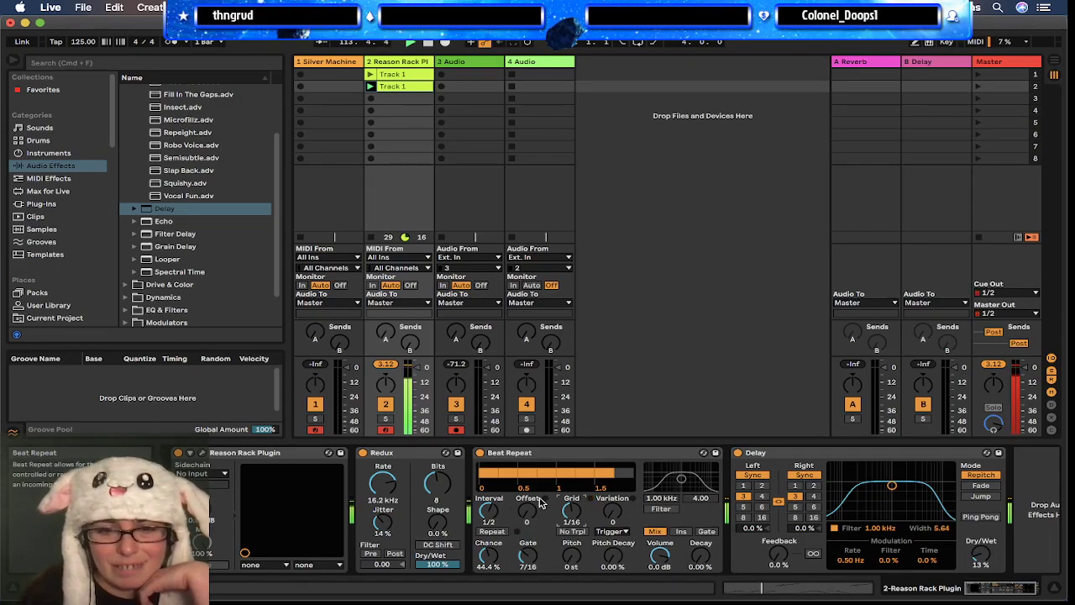
{"action": "mouse_move", "coordinate": [530, 559]}
{"action": "left_mouse_down"}
{"action": "mouse_move", "coordinate": [530, 575]}
{"action": "mouse_move", "coordinate": [527, 548]}
{"action": "left_mouse_up"}
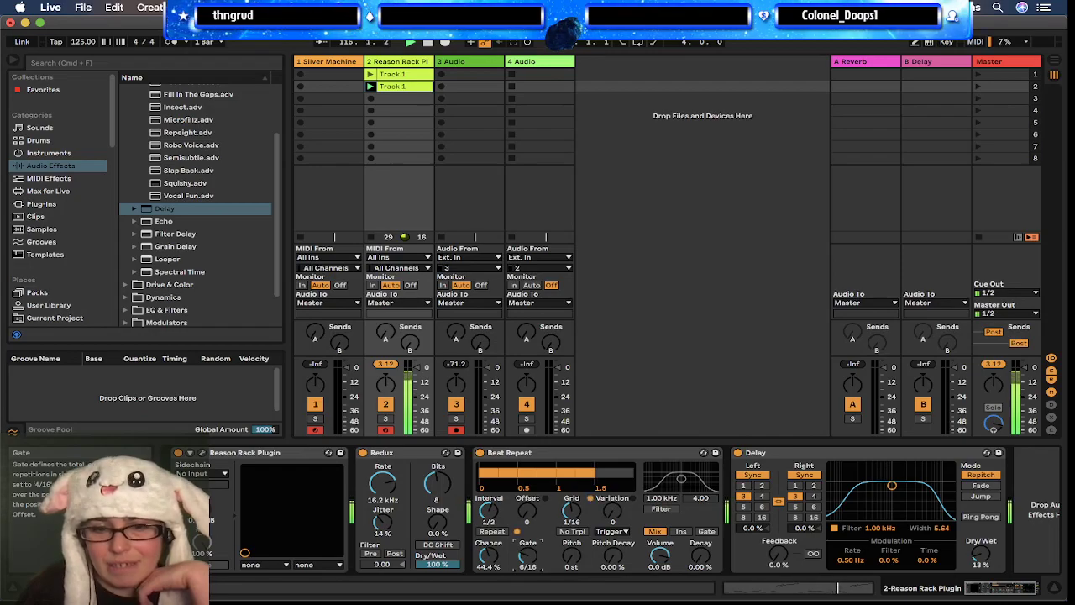
{"action": "left_click_drag", "start_coordinate": [484, 556], "coordinate": [488, 551]}
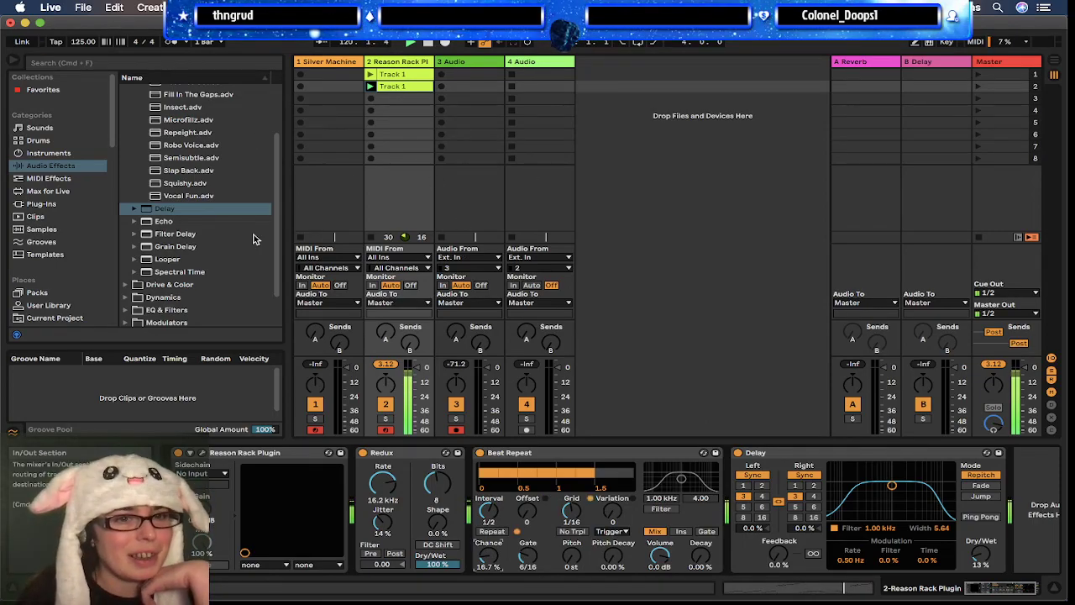
Step: Look through the Audio Units plug-in manufacturers in the browser for another effect
{"action": "scroll", "coordinate": [193, 250], "scroll_direction": "up", "scroll_amount": 1}
{"action": "scroll", "coordinate": [193, 250], "scroll_direction": "down", "scroll_amount": 4}
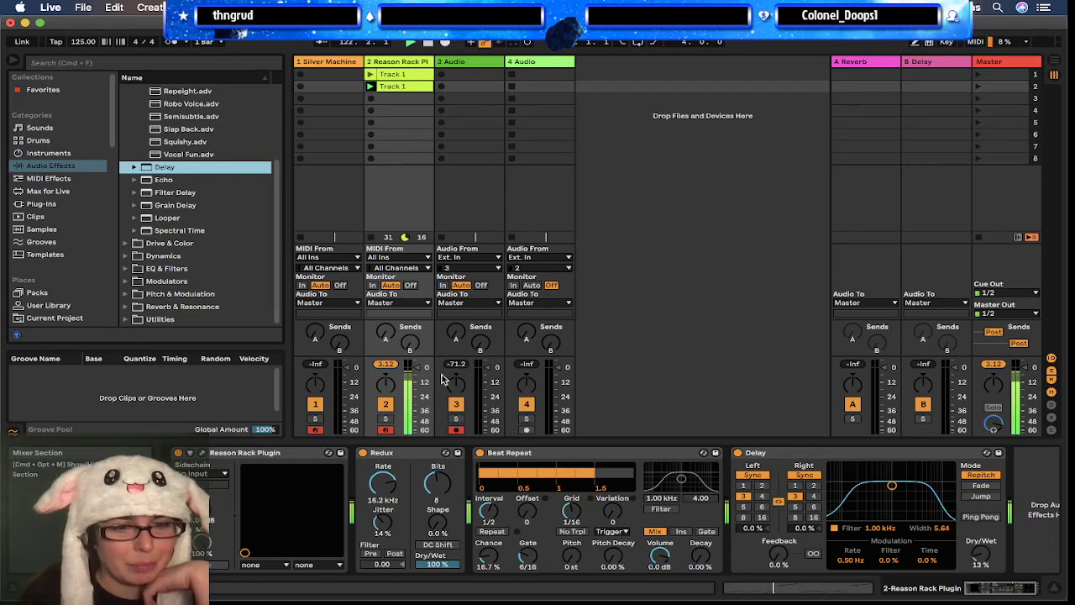
{"action": "left_click", "coordinate": [43, 204]}
{"action": "scroll", "coordinate": [195, 233], "scroll_direction": "down", "scroll_amount": 3}
{"action": "scroll", "coordinate": [195, 233], "scroll_direction": "up", "scroll_amount": 3}
{"action": "scroll", "coordinate": [195, 234], "scroll_direction": "up", "scroll_amount": 5}
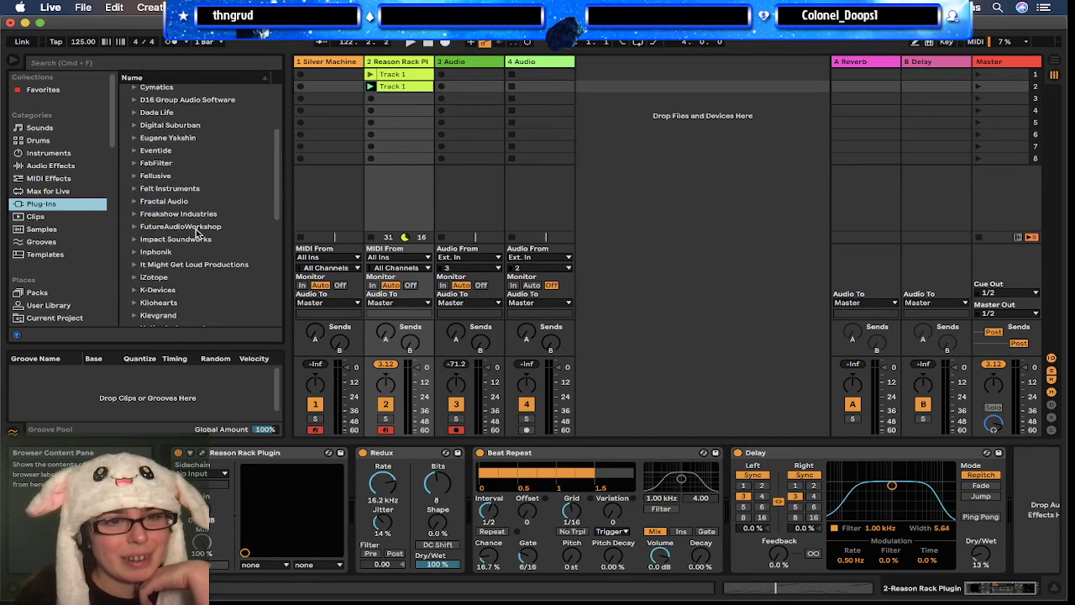
{"action": "scroll", "coordinate": [196, 233], "scroll_direction": "up", "scroll_amount": 3}
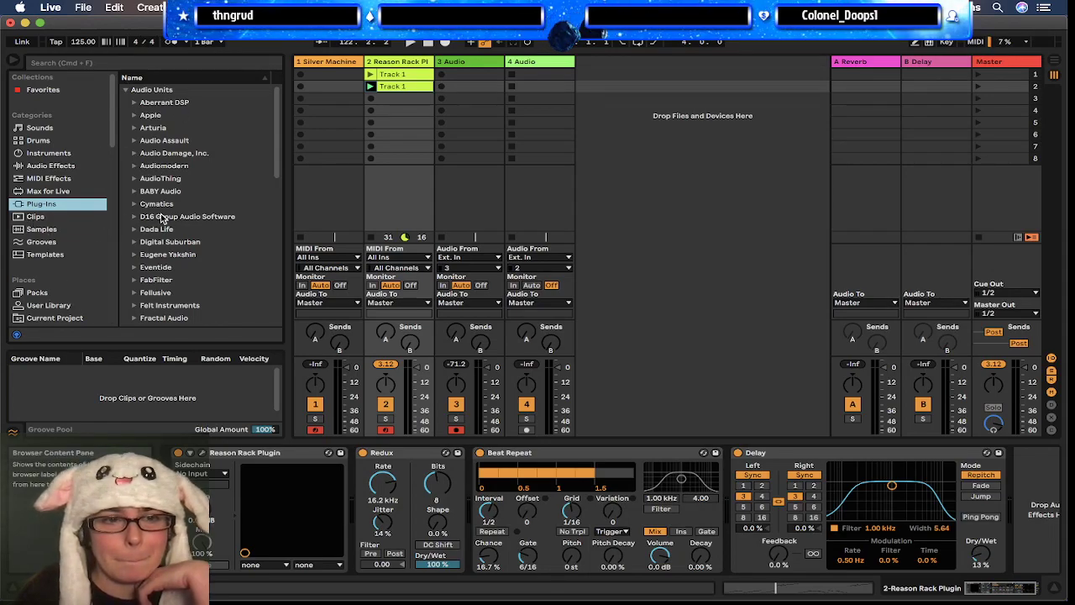
{"action": "scroll", "coordinate": [143, 233], "scroll_direction": "down", "scroll_amount": 1}
{"action": "scroll", "coordinate": [142, 234], "scroll_direction": "up", "scroll_amount": 1}
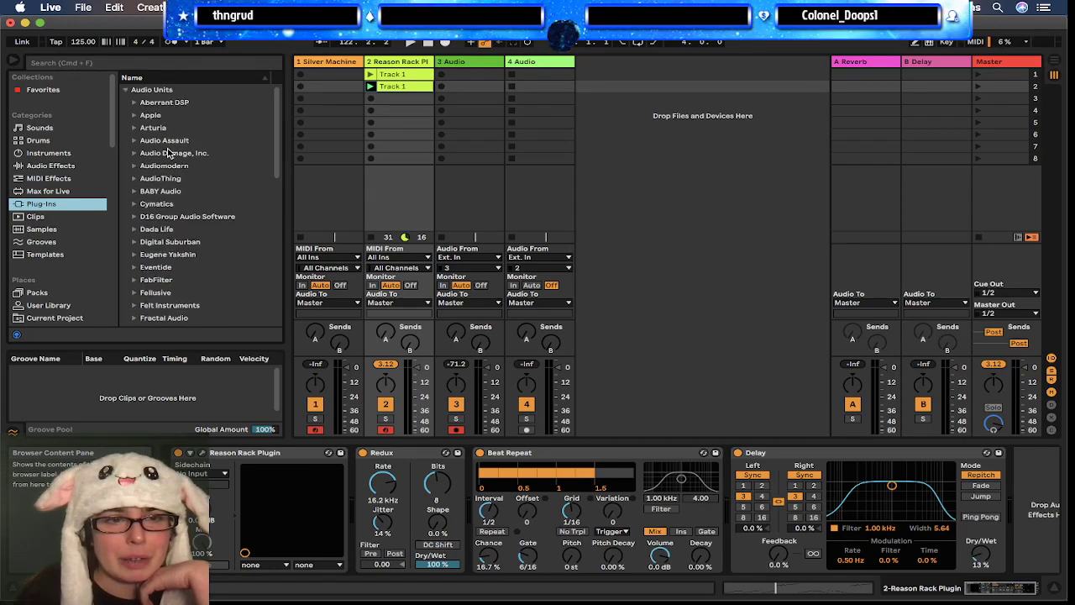
{"action": "scroll", "coordinate": [166, 264], "scroll_direction": "down", "scroll_amount": 3}
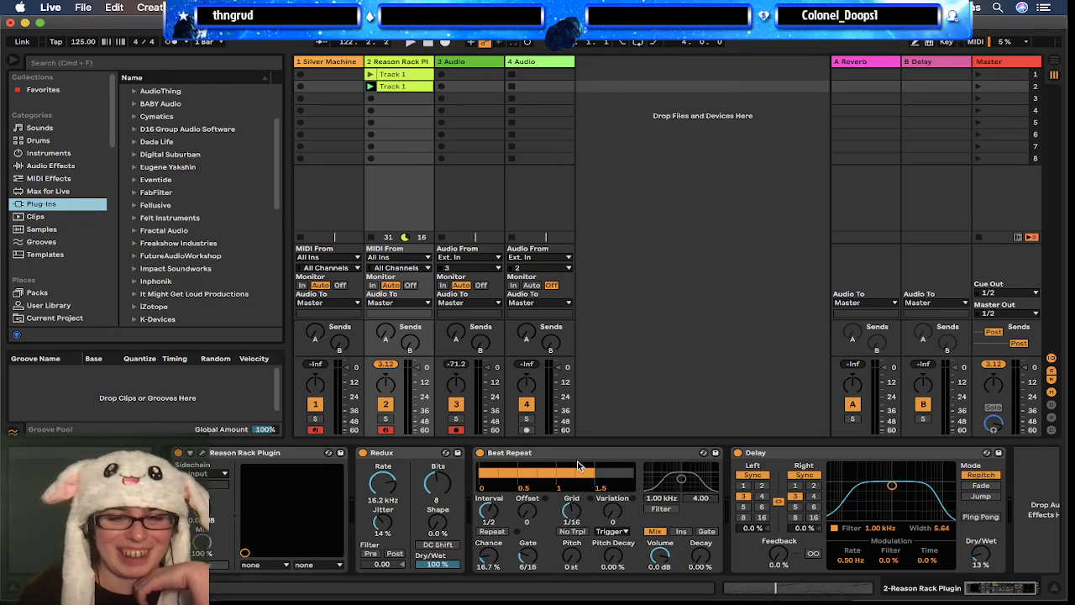
{"action": "scroll", "coordinate": [168, 195], "scroll_direction": "up", "scroll_amount": 3}
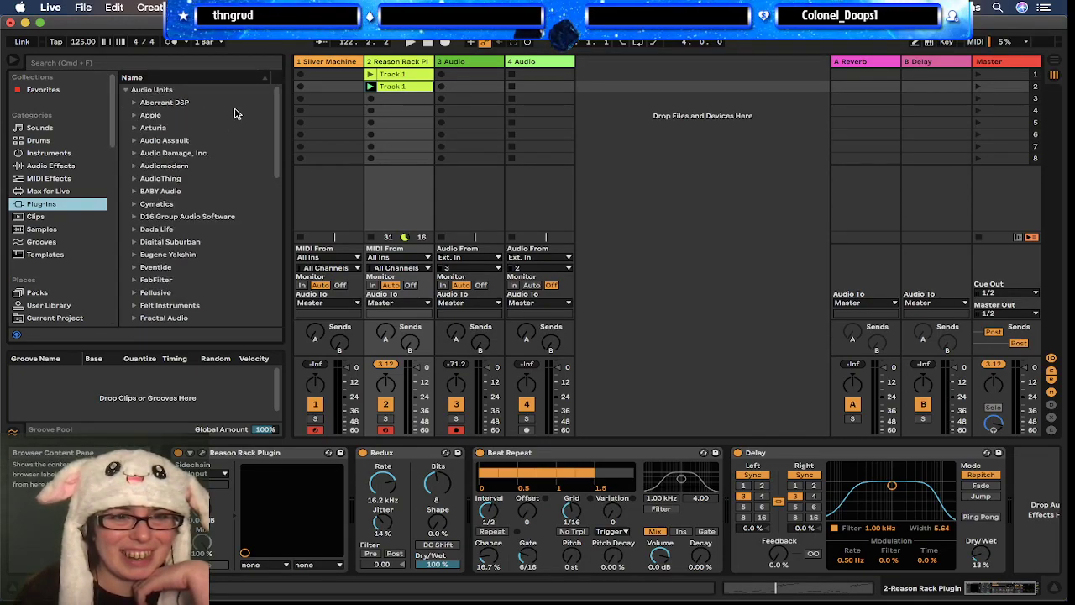
Step: Look into the Aberrant DSP and BABY Audio plug-ins and add TAIP after Delay on the Reason Rack track
{"action": "left_click", "coordinate": [135, 103]}
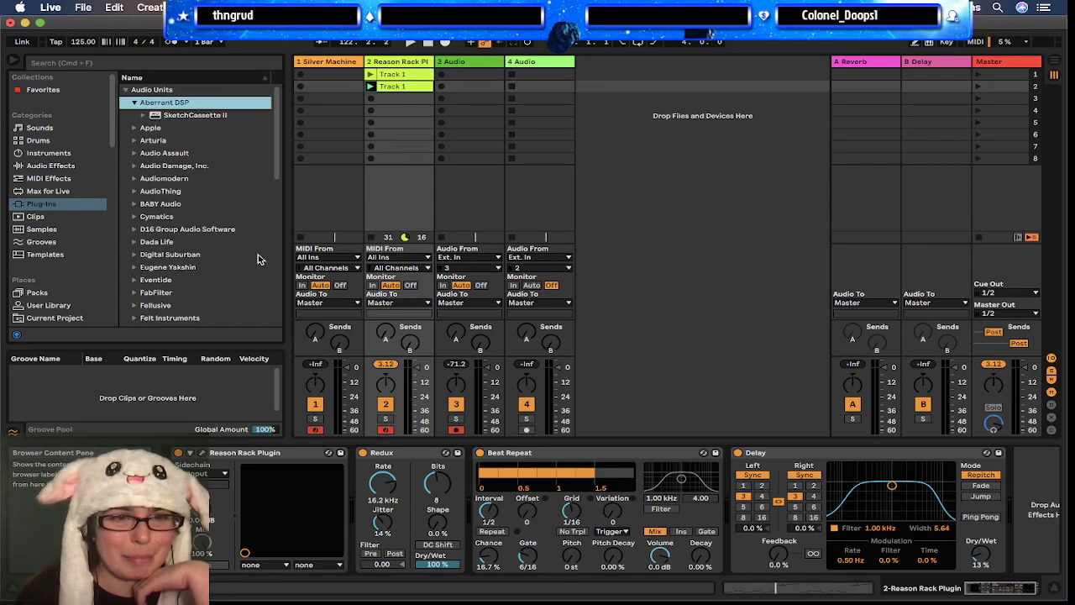
{"action": "scroll", "coordinate": [197, 269], "scroll_direction": "down", "scroll_amount": 2}
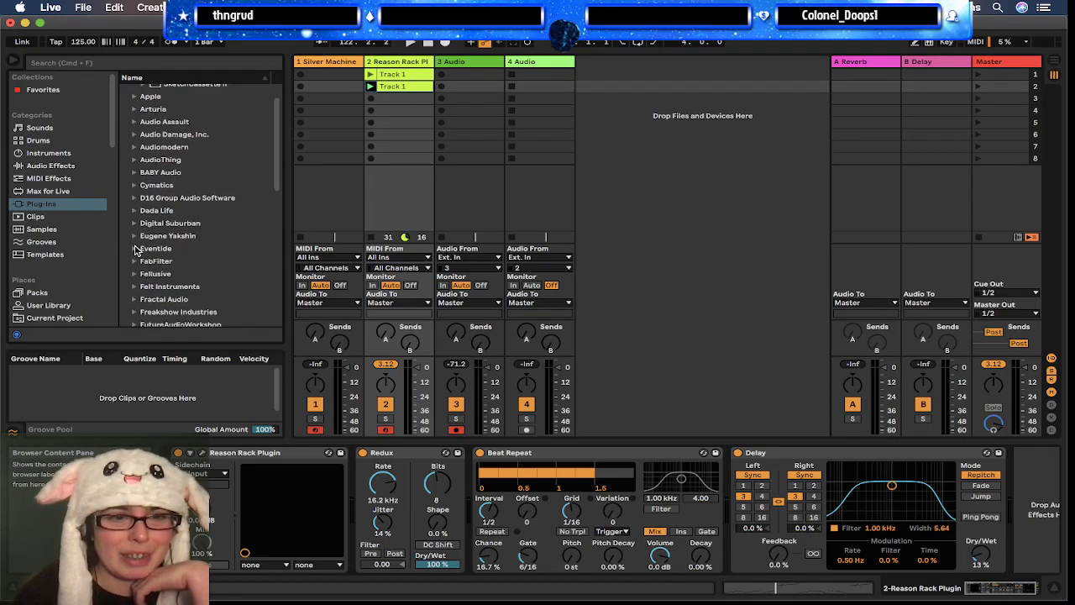
{"action": "left_click", "coordinate": [136, 172]}
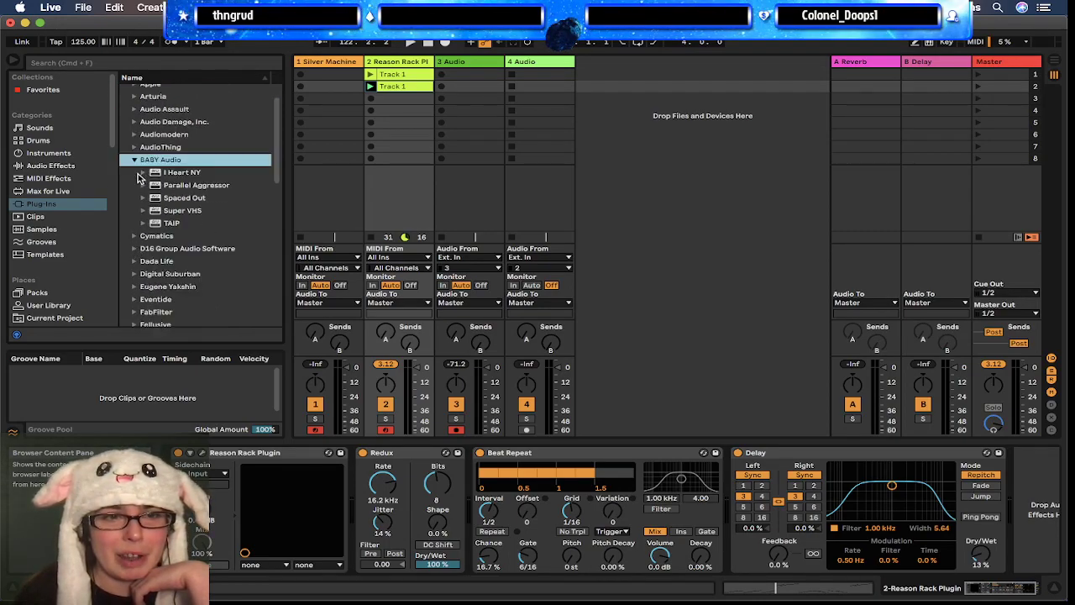
{"action": "left_click", "coordinate": [165, 224]}
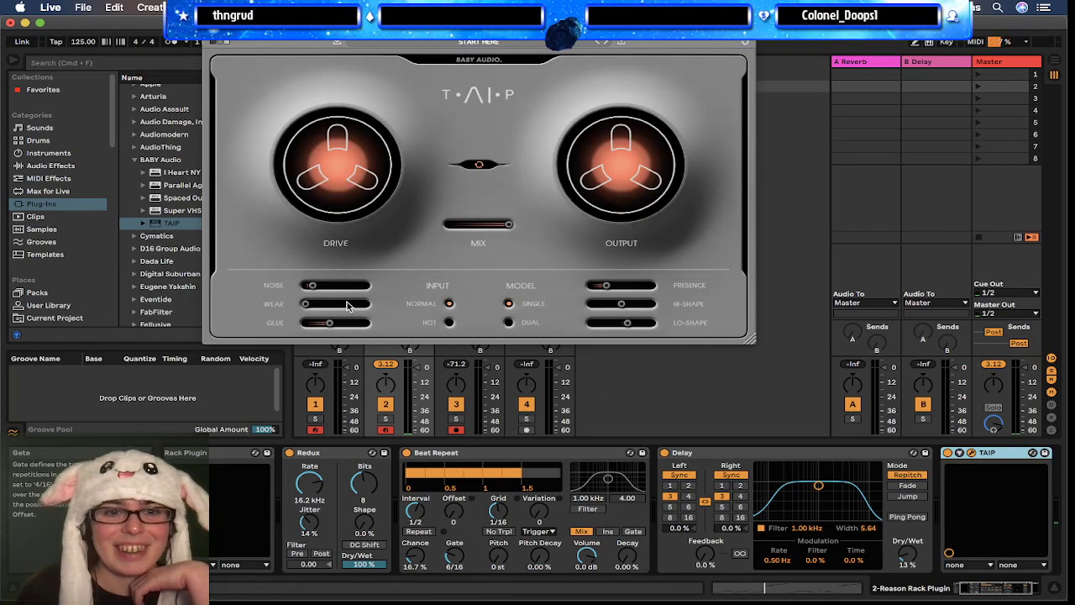
{"action": "mouse_move", "coordinate": [328, 171]}
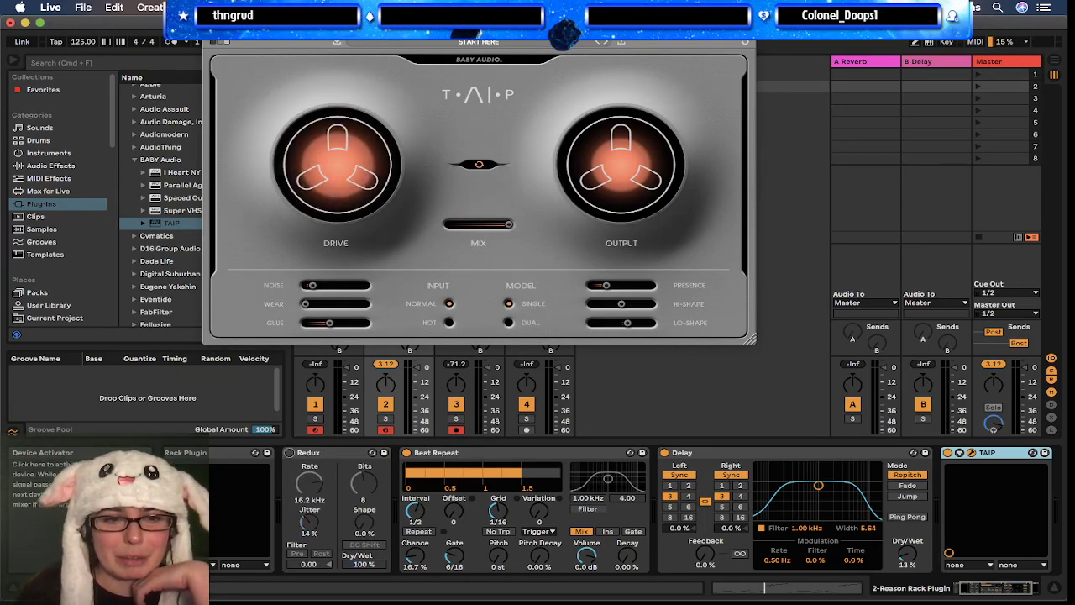
Step: Bypass Redux, adjust the Dr. OctoRex oscillator octave in the Reason Rack and close both plug-in windows
{"action": "left_click", "coordinate": [209, 454]}
{"action": "left_click", "coordinate": [203, 453]}
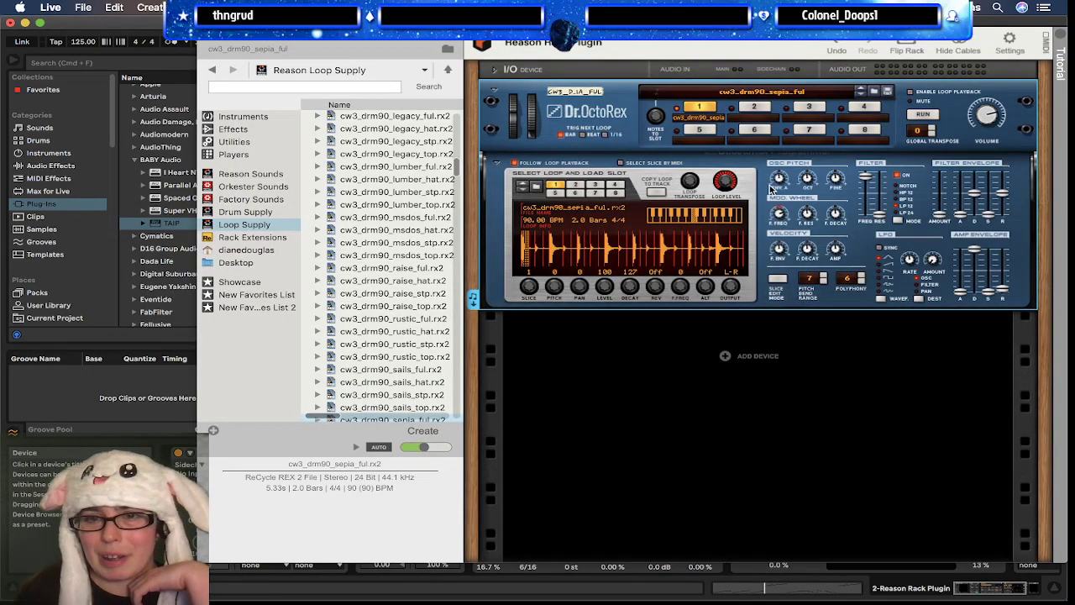
{"action": "left_click", "coordinate": [806, 181]}
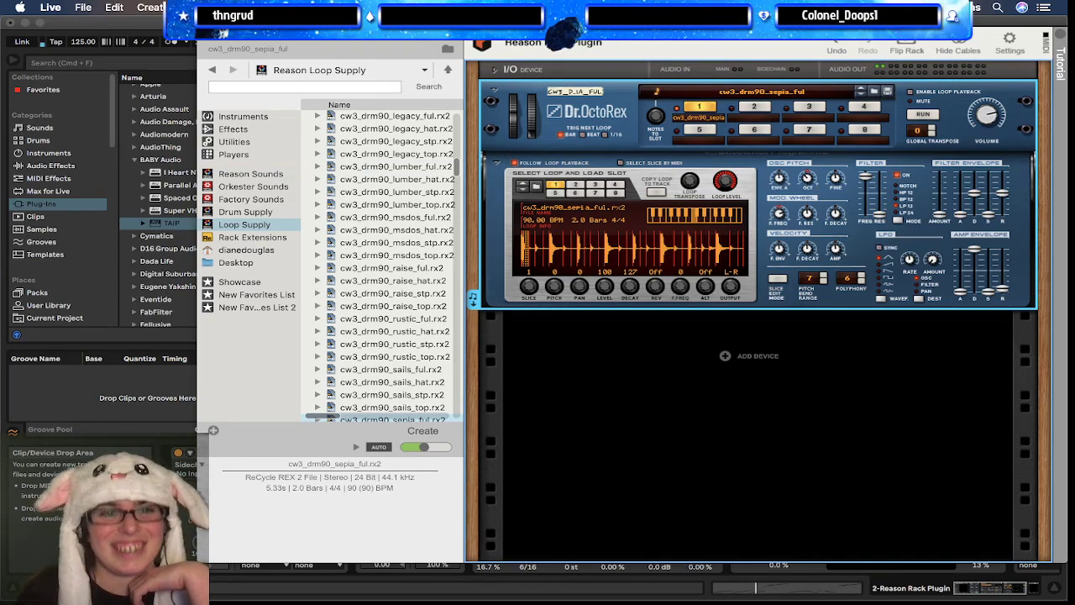
{"action": "left_click", "coordinate": [206, 28]}
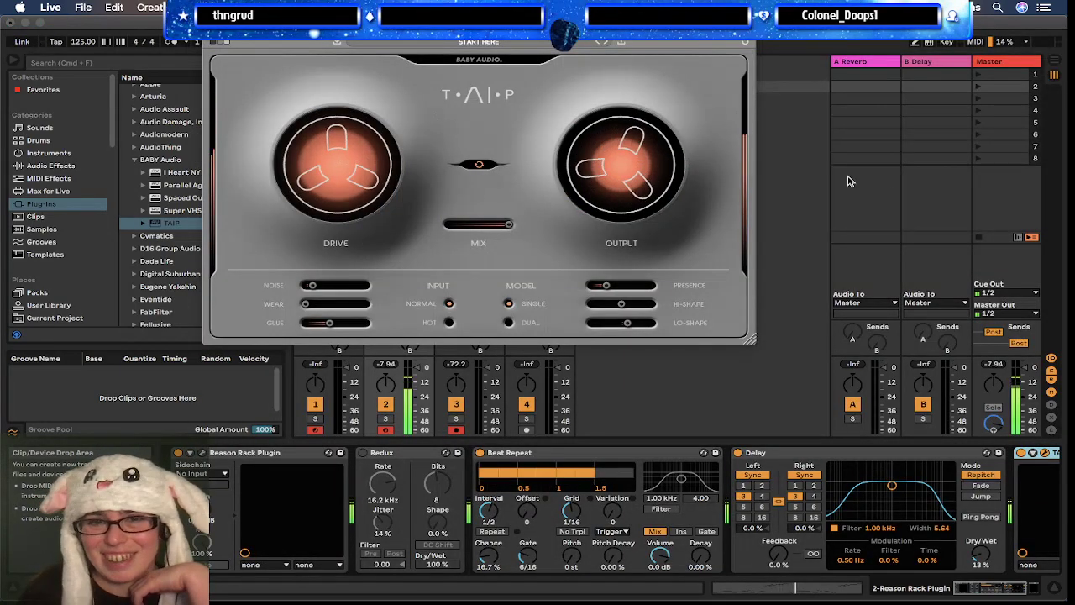
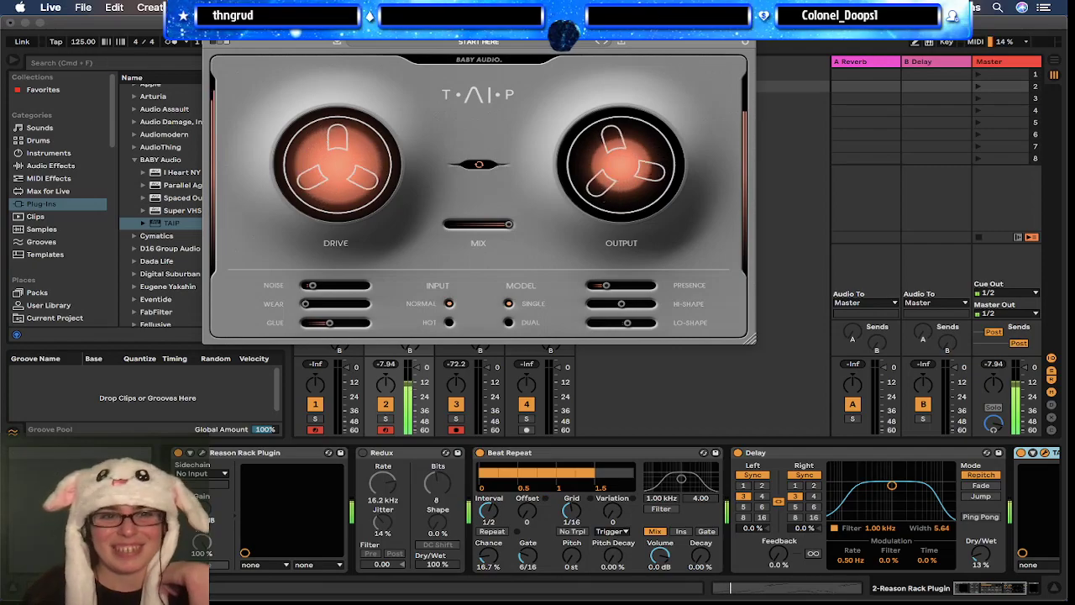
{"action": "left_click", "coordinate": [211, 28]}
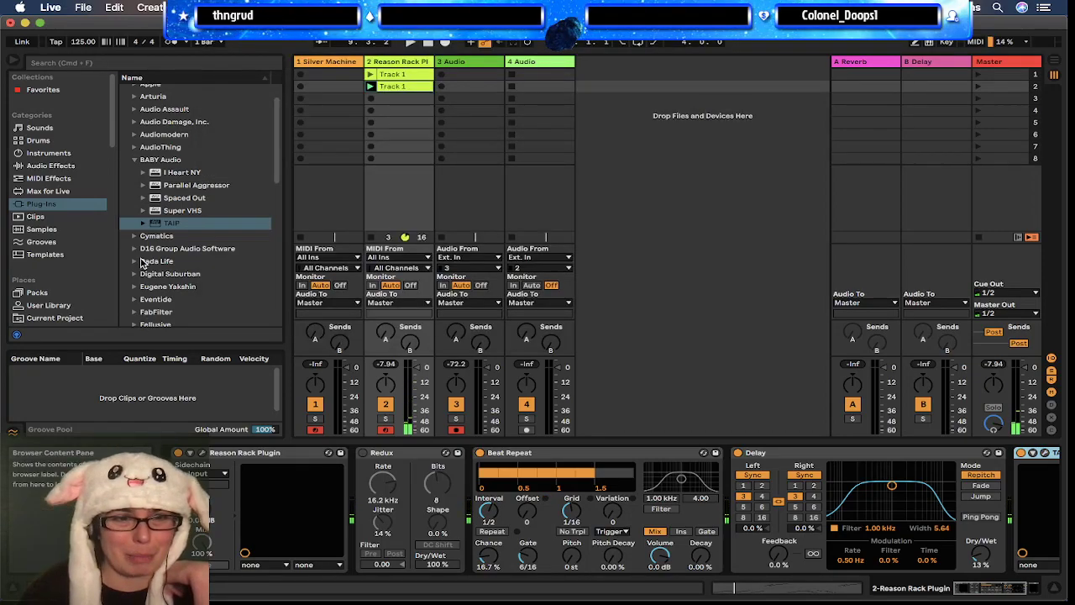
Step: Find Kontakt among the Native Instruments plug-ins and load it onto a new track beside 4 Audio
{"action": "scroll", "coordinate": [143, 288], "scroll_direction": "down", "scroll_amount": 3}
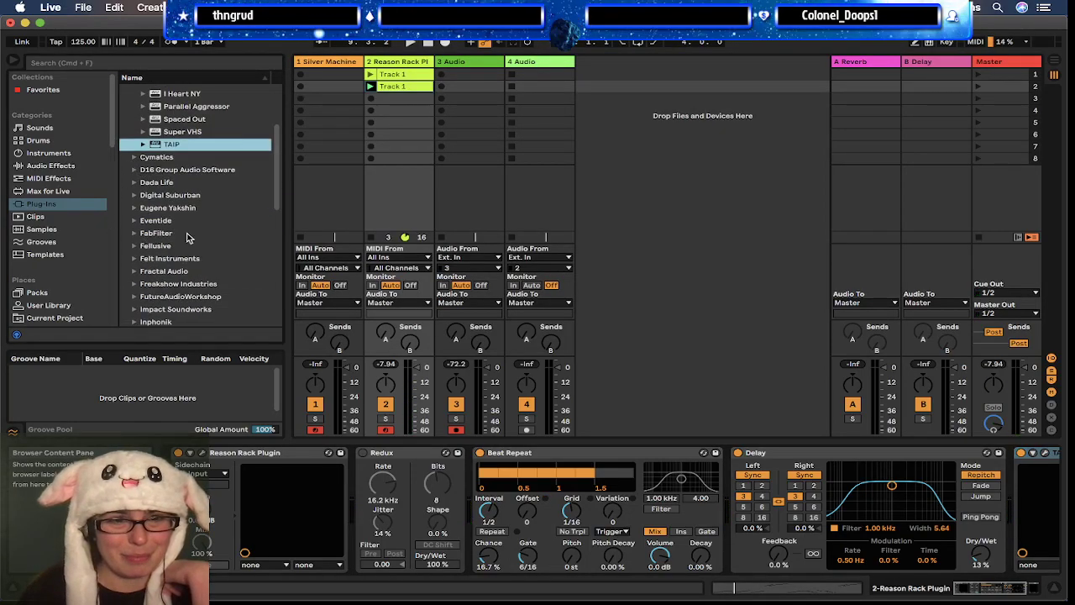
{"action": "scroll", "coordinate": [188, 239], "scroll_direction": "down", "scroll_amount": 4}
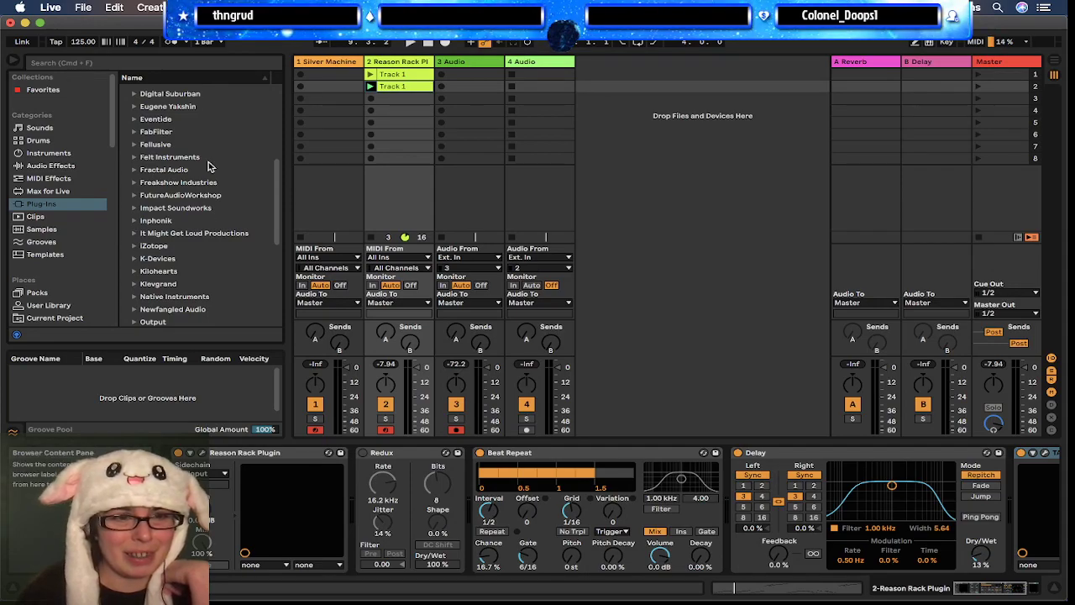
{"action": "scroll", "coordinate": [209, 166], "scroll_direction": "down", "scroll_amount": 5}
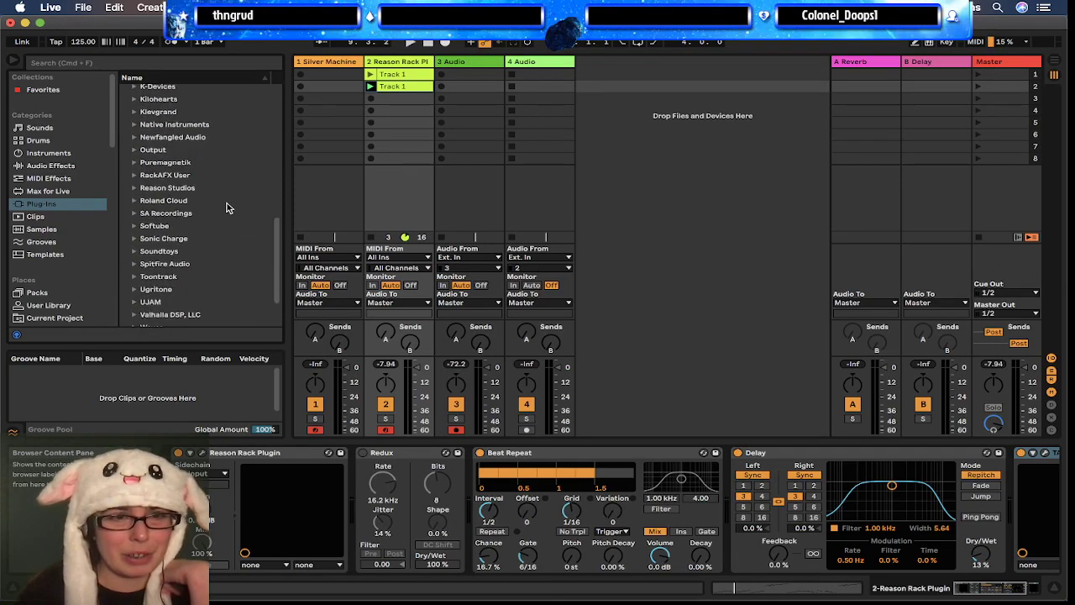
{"action": "left_click", "coordinate": [135, 126]}
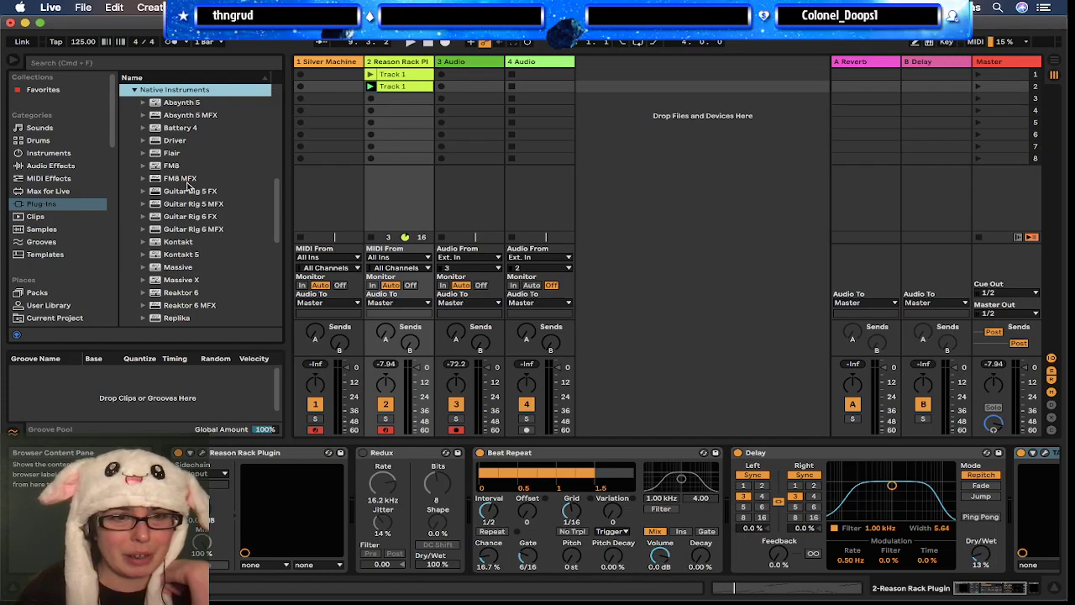
{"action": "left_click_drag", "start_coordinate": [164, 241], "coordinate": [607, 71]}
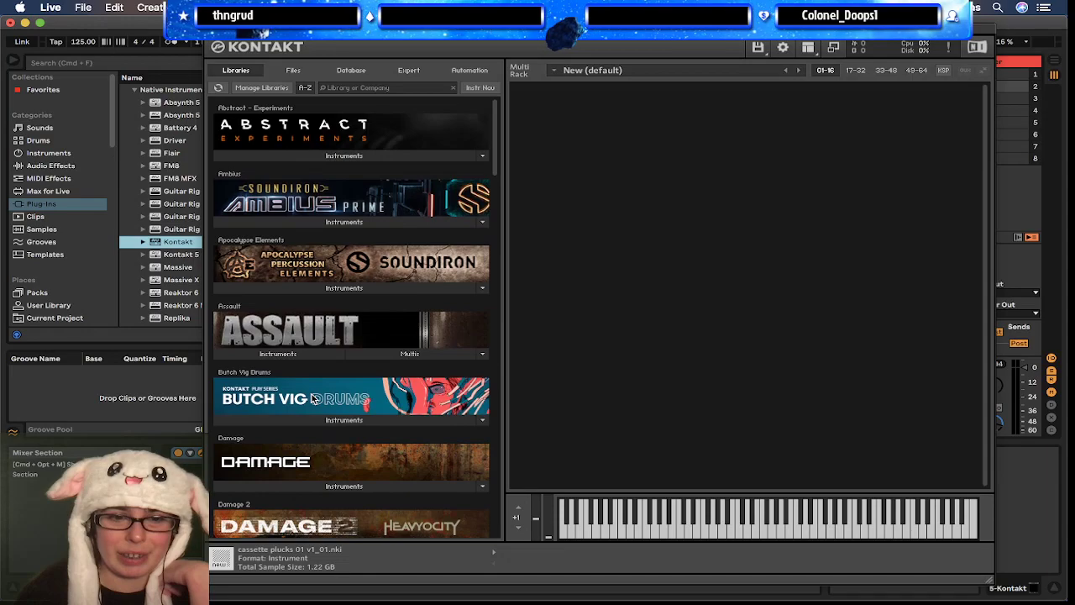
Step: Load Butch Vig Drums into Kontakt with the Candyassed (118 bpm) preset and close the plug-in window
{"action": "left_click", "coordinate": [331, 421]}
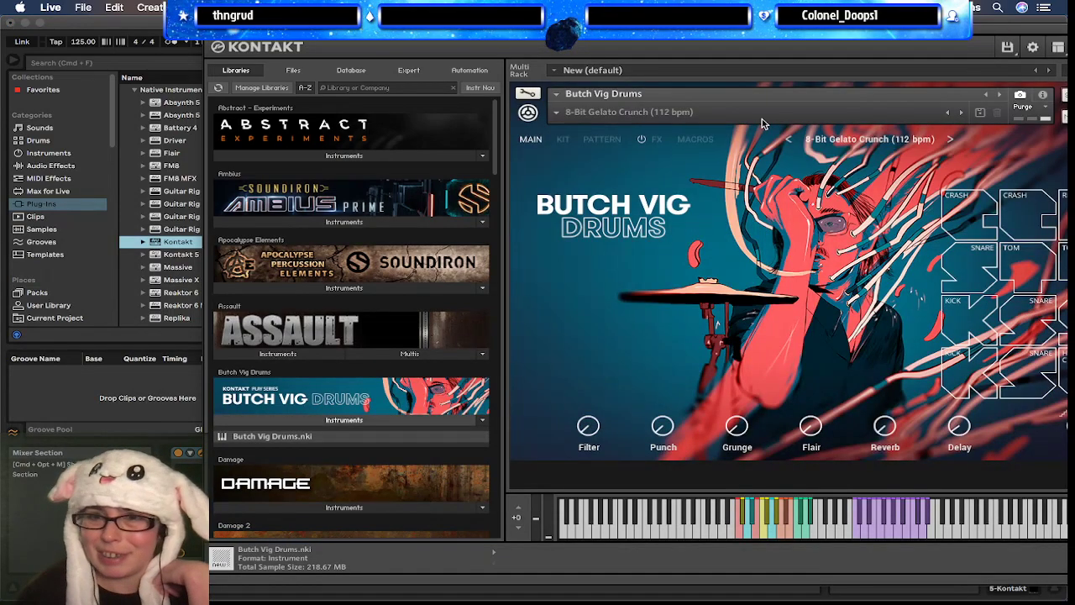
{"action": "left_click", "coordinate": [555, 113]}
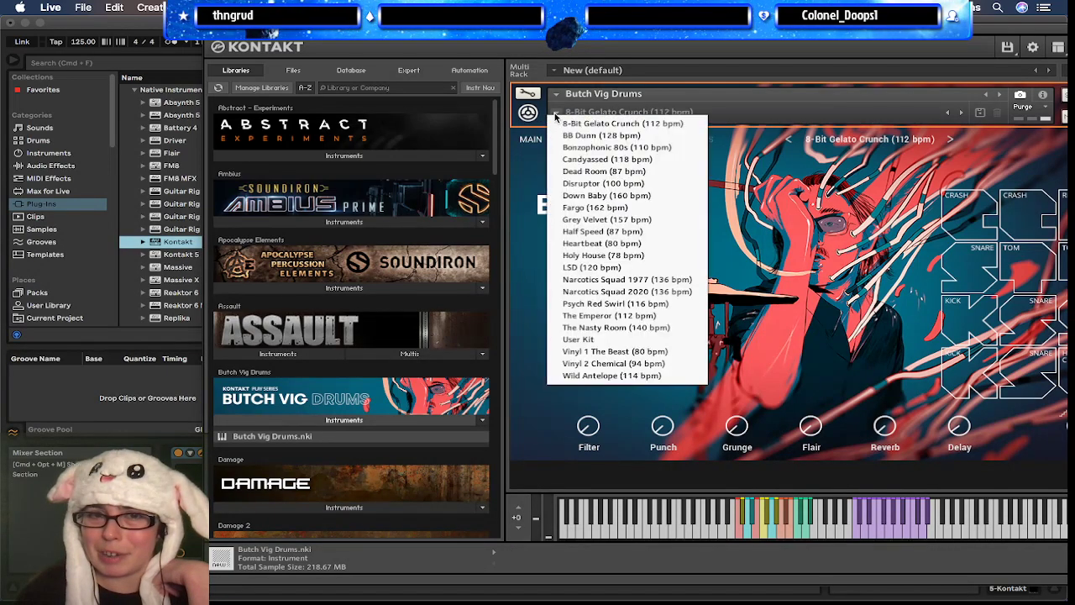
{"action": "left_click", "coordinate": [608, 159]}
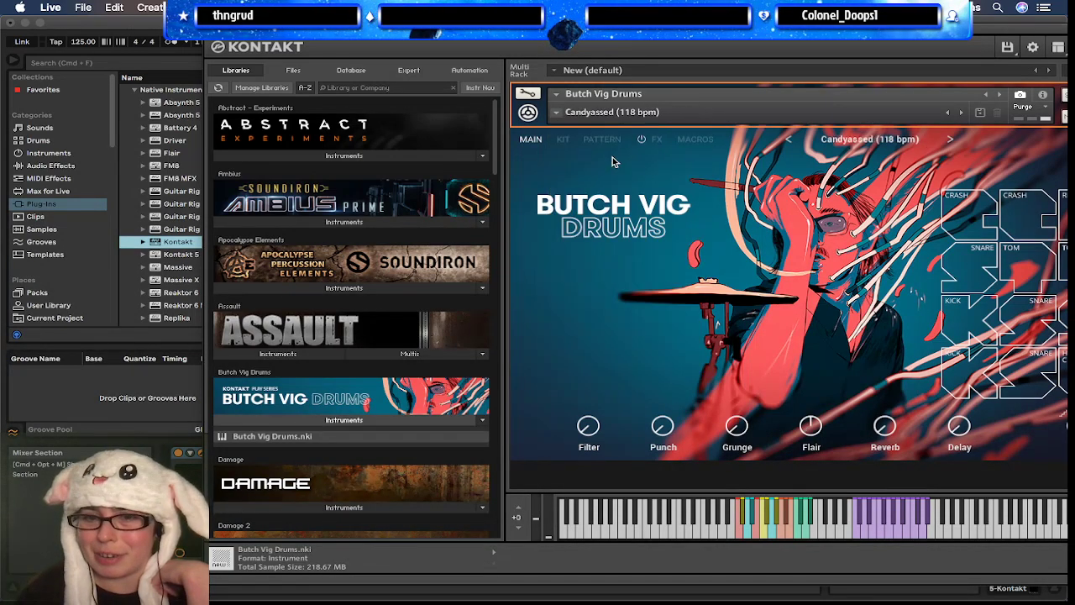
{"action": "left_click", "coordinate": [213, 28]}
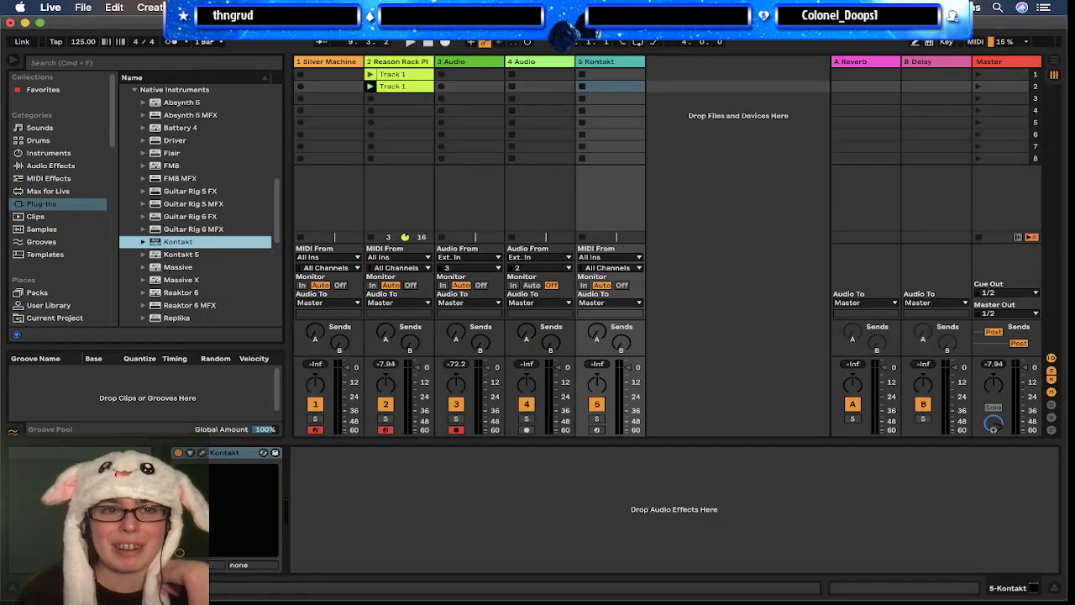
Step: Create a one-bar MIDI clip in the Kontakt track's first slot, add a C3 note on the first beat and launch it
{"action": "double_click", "coordinate": [595, 77]}
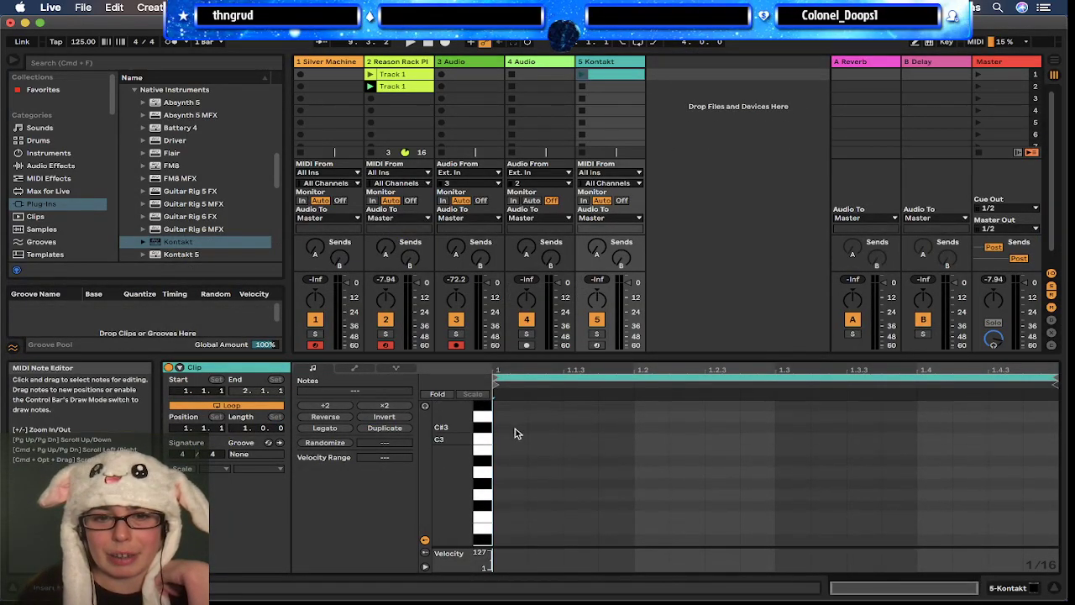
{"action": "double_click", "coordinate": [510, 437]}
{"action": "left_click", "coordinate": [580, 74]}
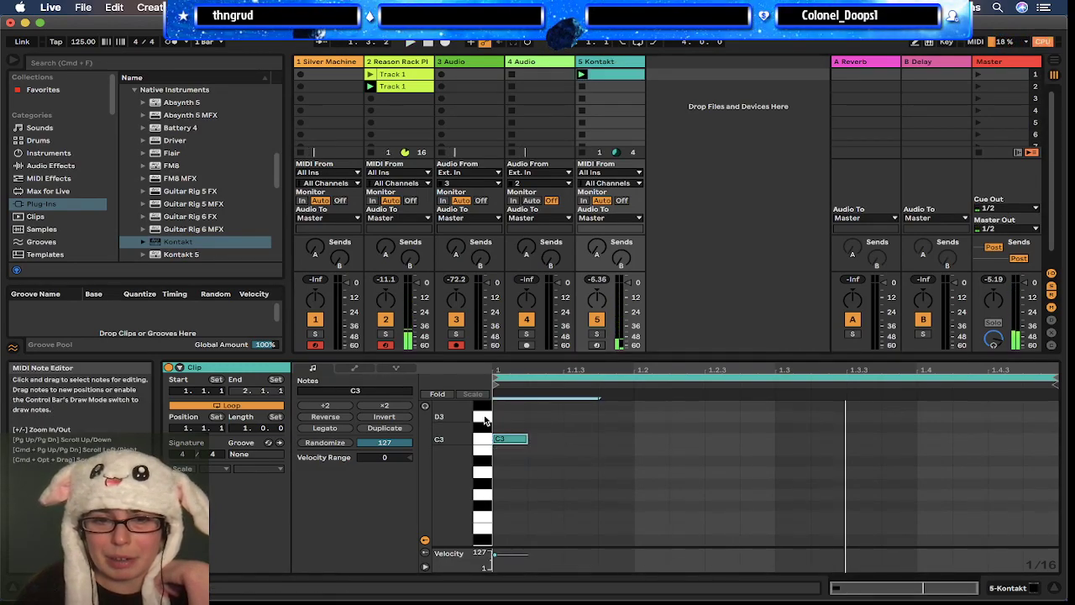
Step: Transpose the clip's note down two octaves to C1 and solo the Kontakt track
{"action": "key", "text": "shift+Down"}
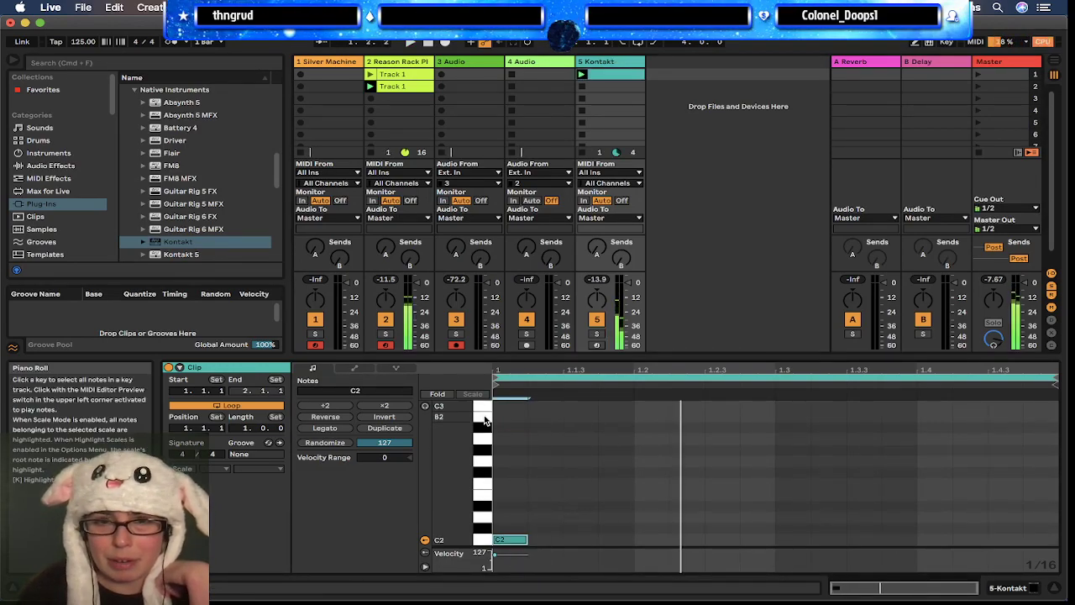
{"action": "left_click", "coordinate": [596, 335]}
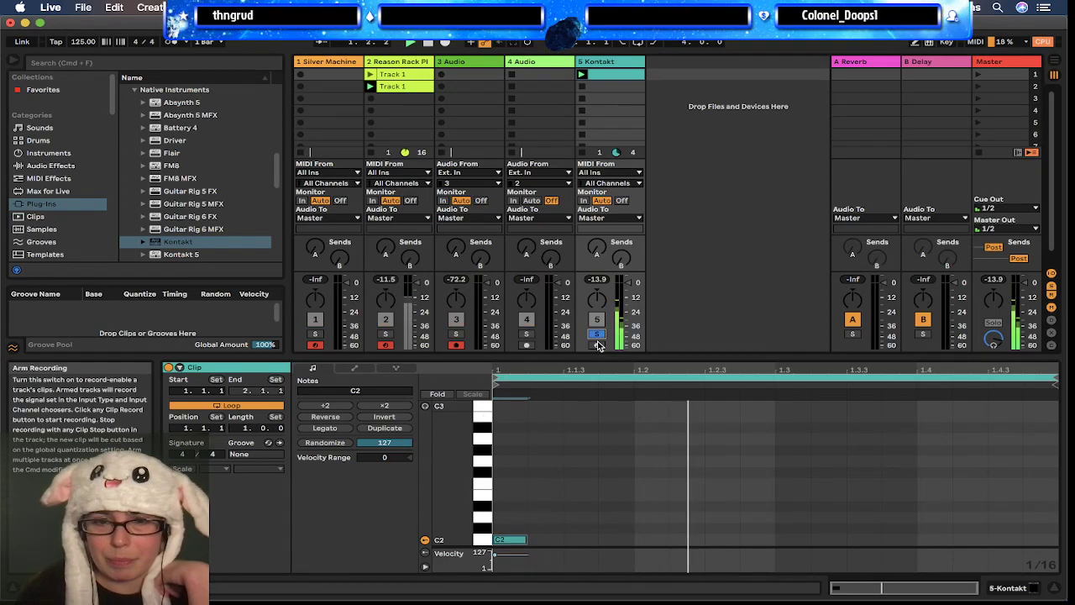
{"action": "scroll", "coordinate": [537, 508], "scroll_direction": "down", "scroll_amount": 2}
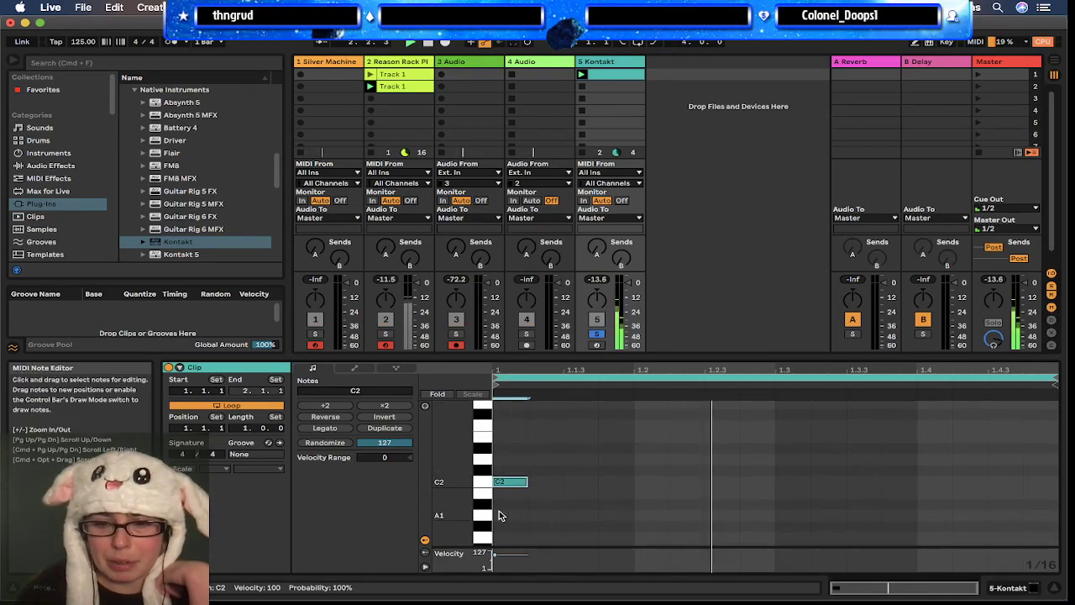
{"action": "key", "text": "shift+Down"}
{"action": "scroll", "coordinate": [499, 502], "scroll_direction": "down", "scroll_amount": 2}
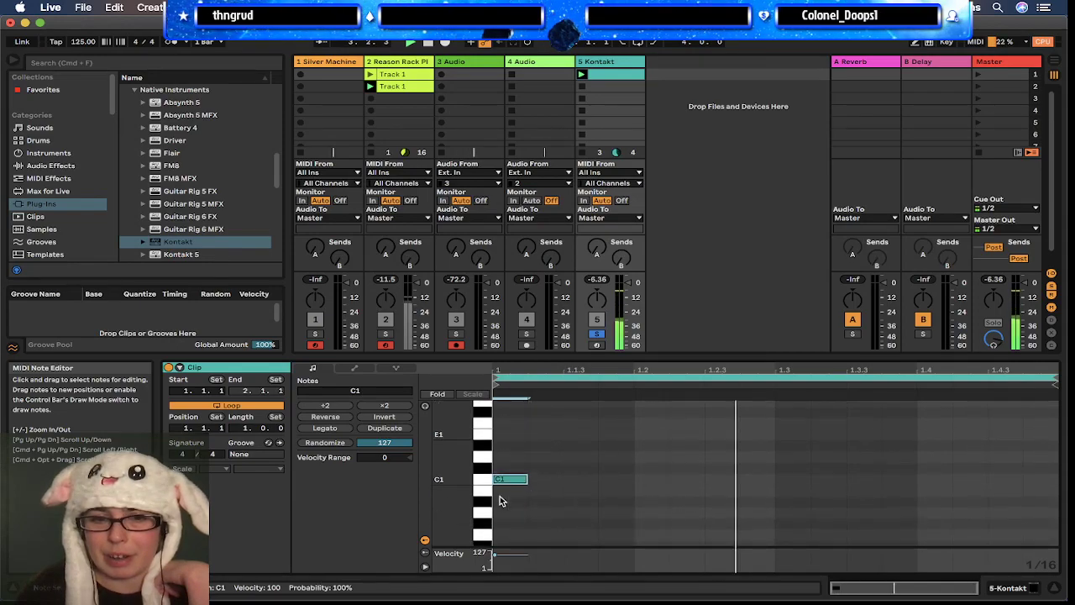
Step: Add a C#1 note on beat 3 of the drum clip and take the Kontakt track out of solo
{"action": "double_click", "coordinate": [785, 458]}
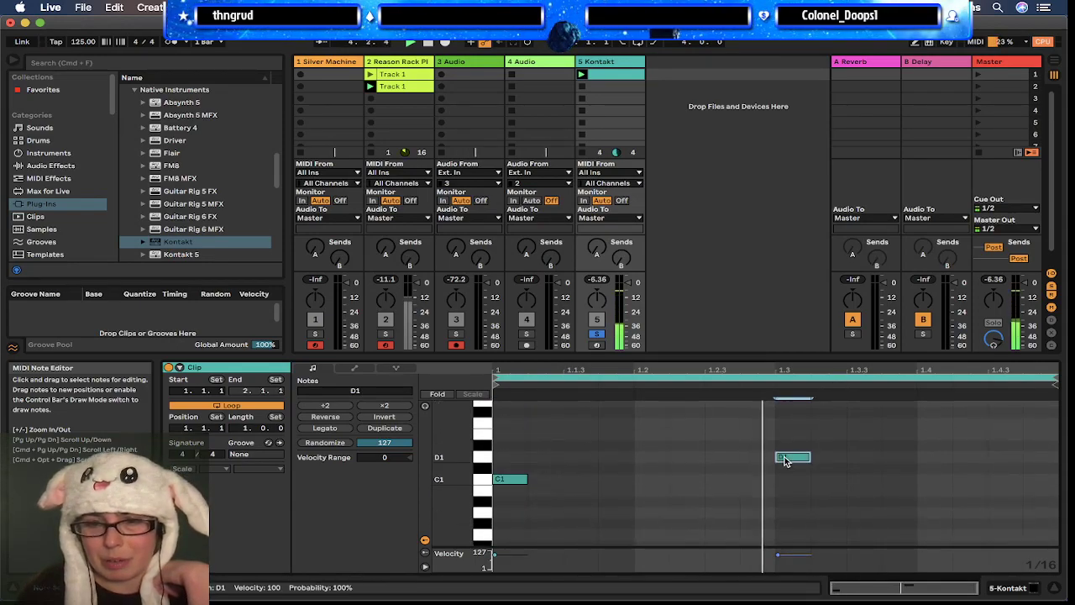
{"action": "key", "text": "Down"}
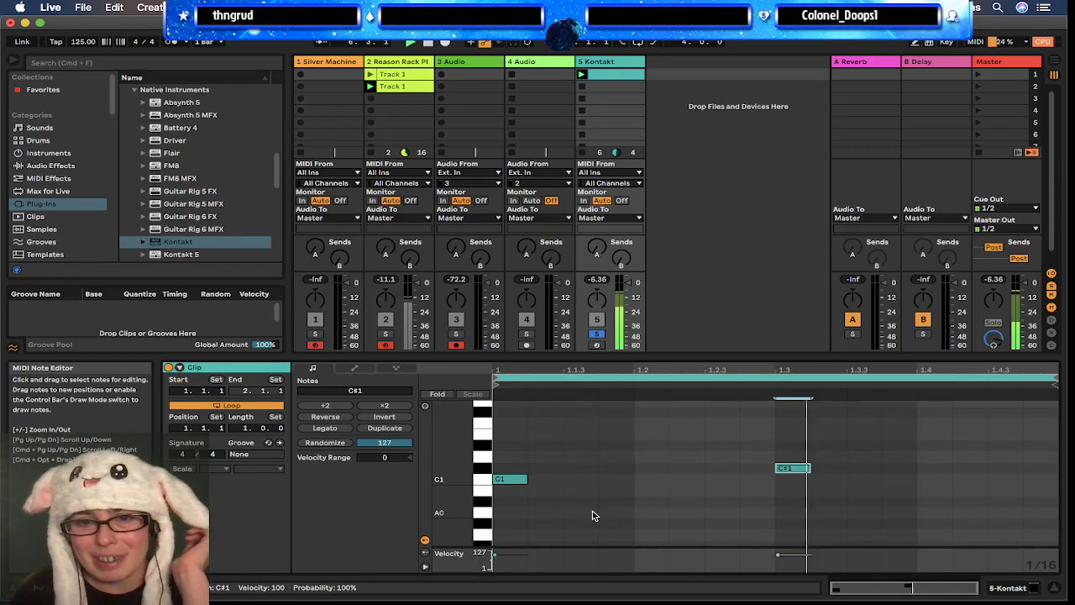
{"action": "left_click", "coordinate": [598, 375]}
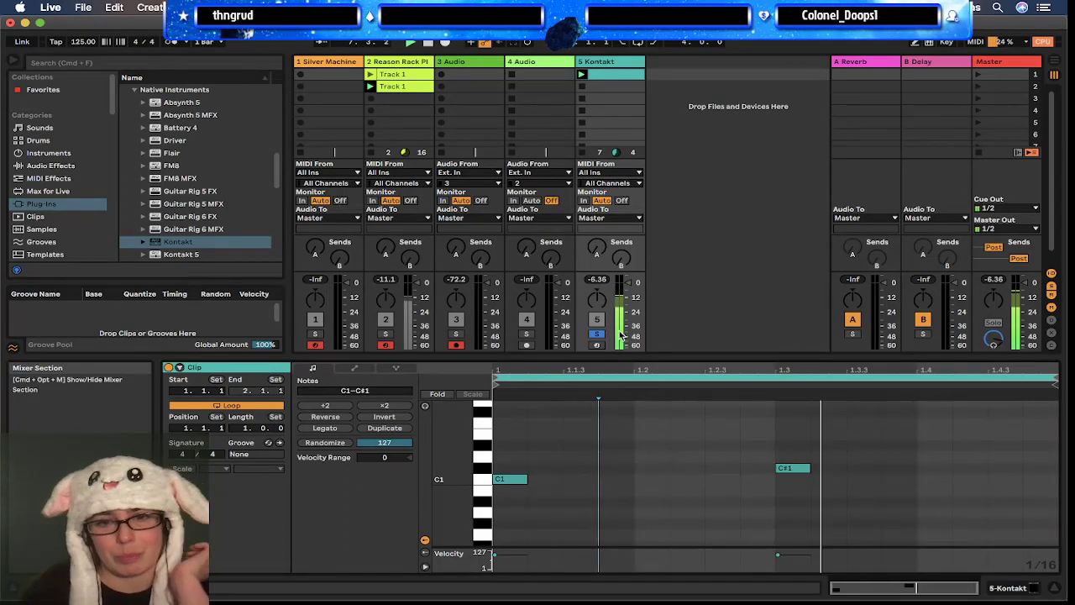
{"action": "left_click", "coordinate": [597, 335]}
Step: Add D1 notes on all four beats of the one-bar Kontakt clip
{"action": "scroll", "coordinate": [559, 435], "scroll_direction": "down", "scroll_amount": 1}
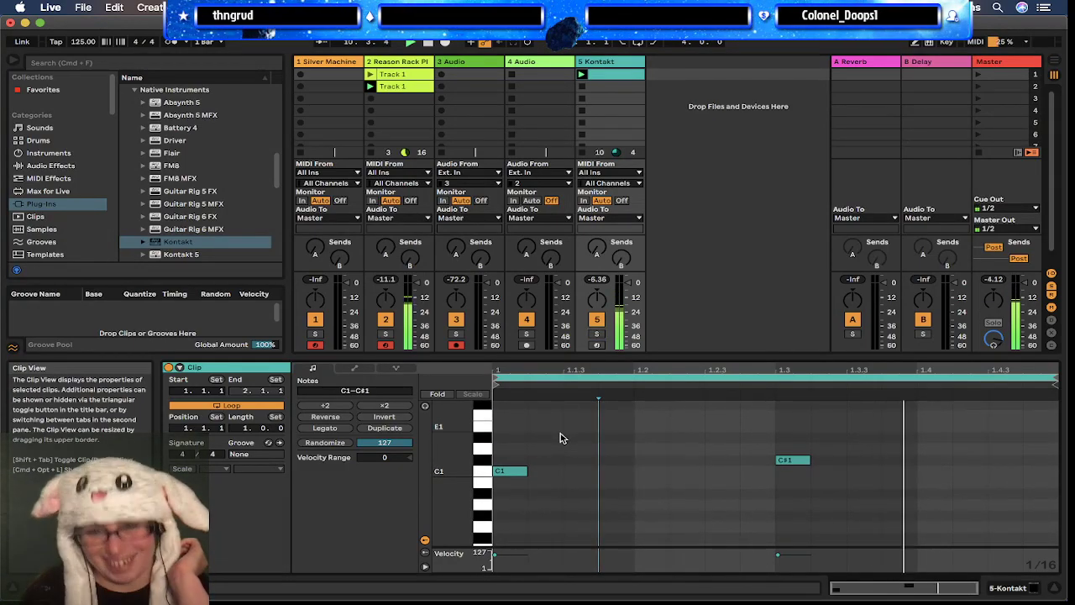
{"action": "scroll", "coordinate": [561, 436], "scroll_direction": "up", "scroll_amount": 1}
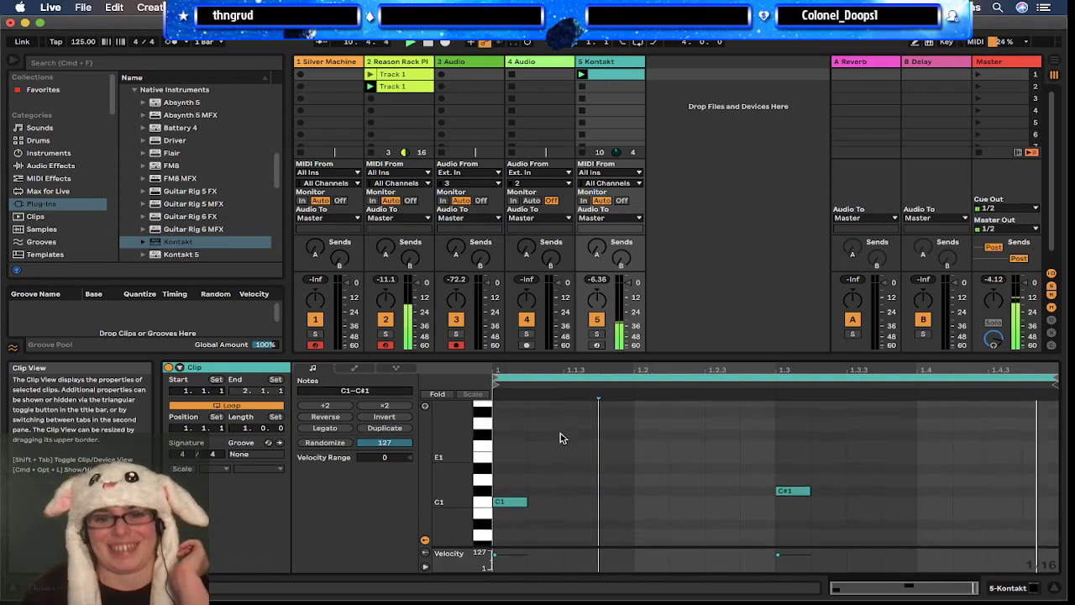
{"action": "double_click", "coordinate": [504, 474]}
{"action": "left_click_drag", "start_coordinate": [504, 477], "coordinate": [504, 484]}
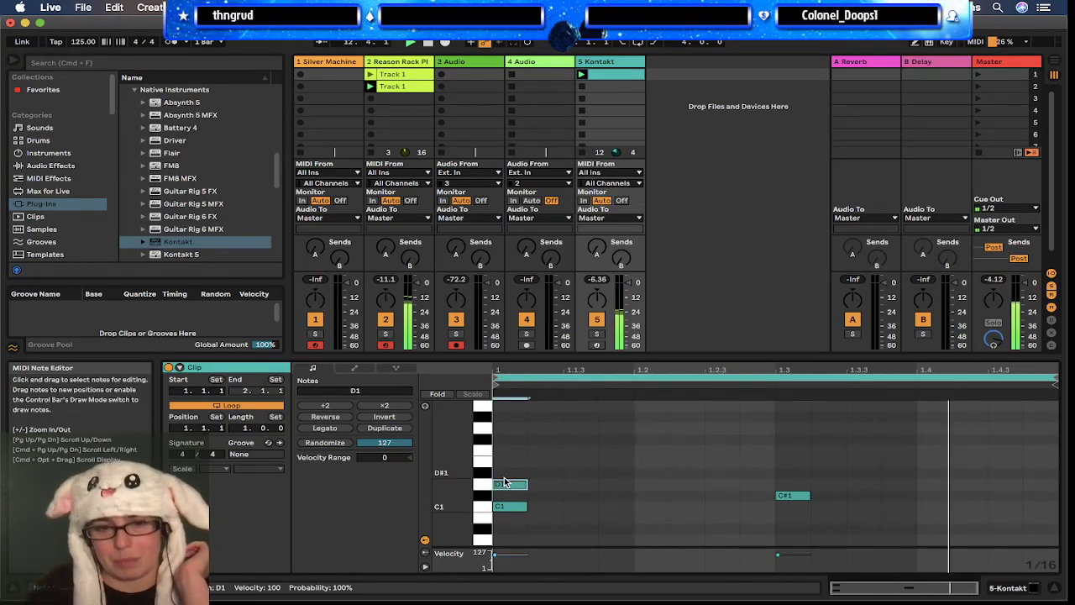
{"action": "double_click", "coordinate": [658, 484]}
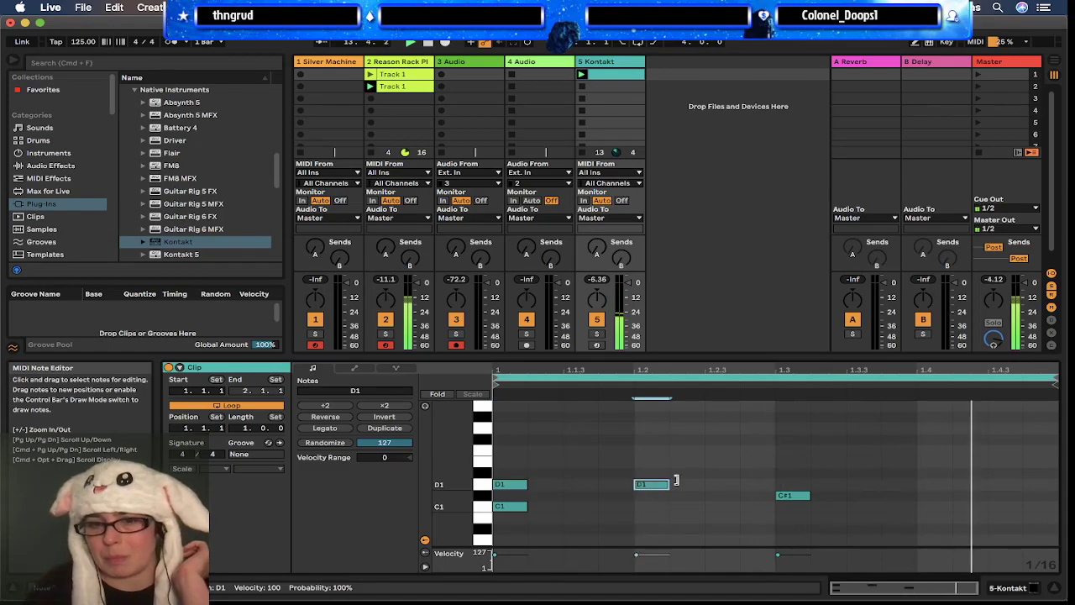
{"action": "double_click", "coordinate": [791, 484]}
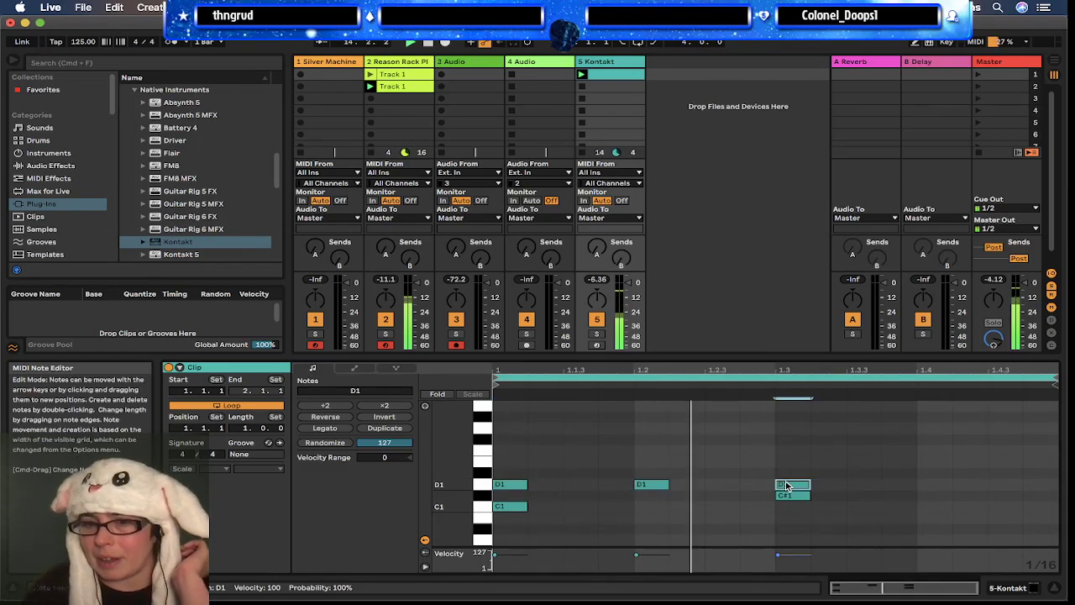
{"action": "double_click", "coordinate": [940, 485]}
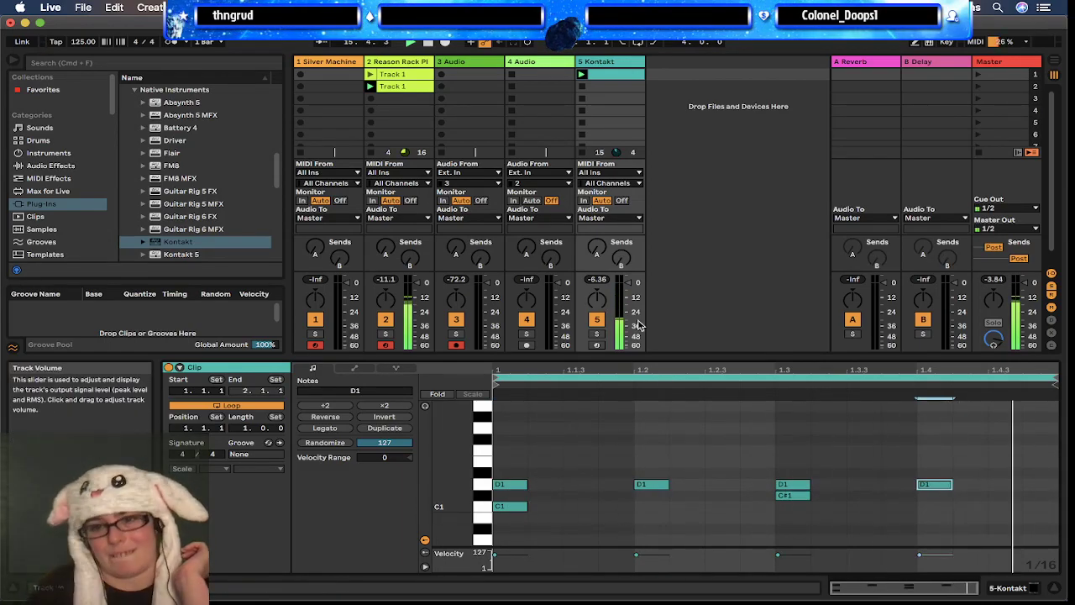
Step: Add a C2 note on the first beat of the Kontakt clip
{"action": "scroll", "coordinate": [506, 438], "scroll_direction": "up", "scroll_amount": 3}
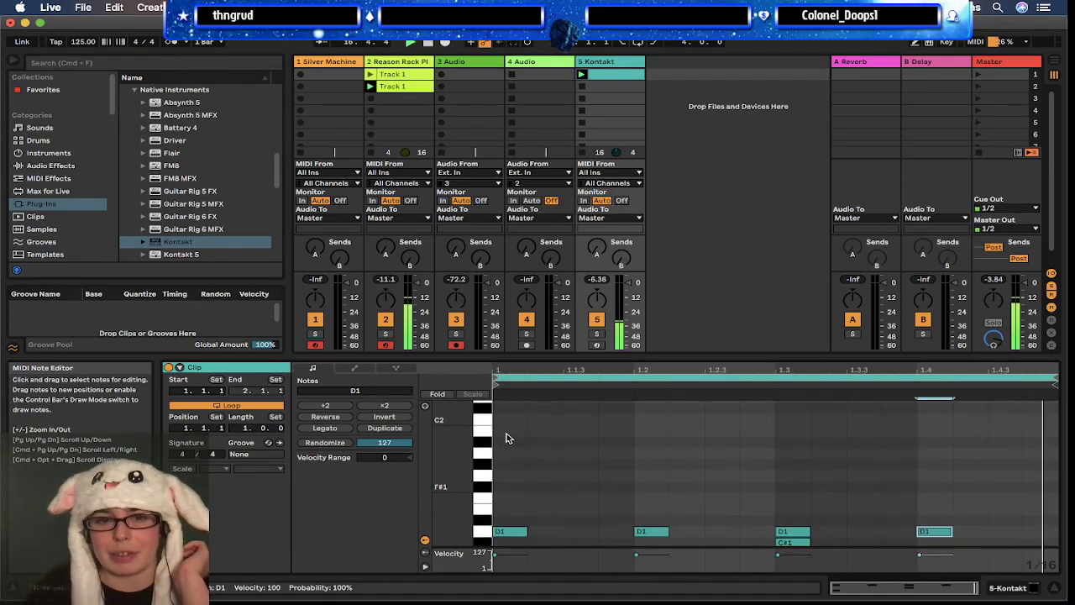
{"action": "double_click", "coordinate": [502, 421]}
{"action": "left_click", "coordinate": [542, 468]}
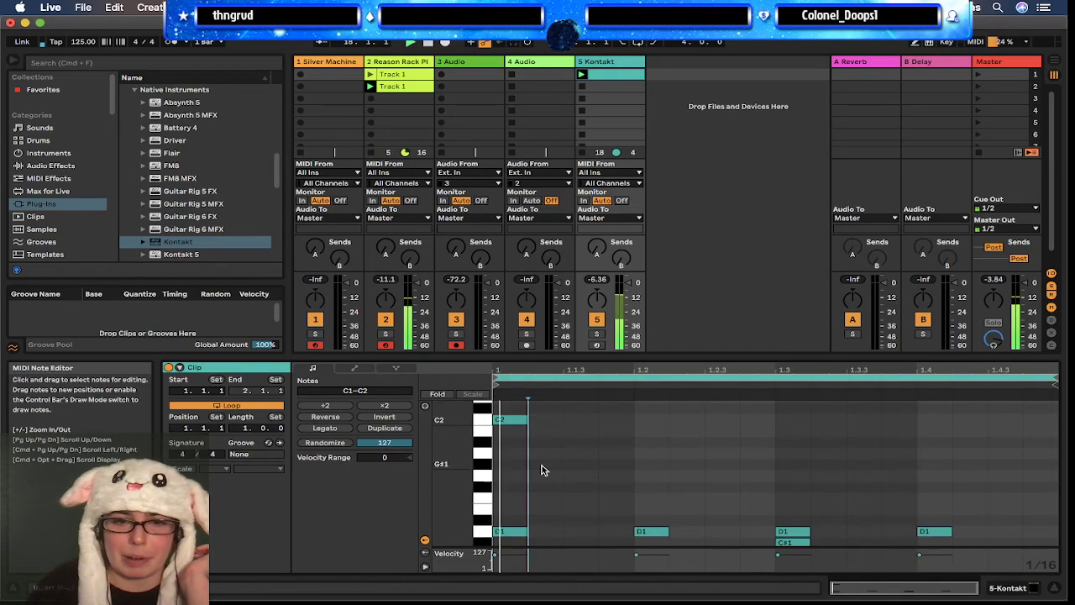
Step: Duplicate the clip's loop to two bars, delete the repeated C2 at bar 2, and duplicate the loop again to four bars
{"action": "left_click", "coordinate": [393, 428]}
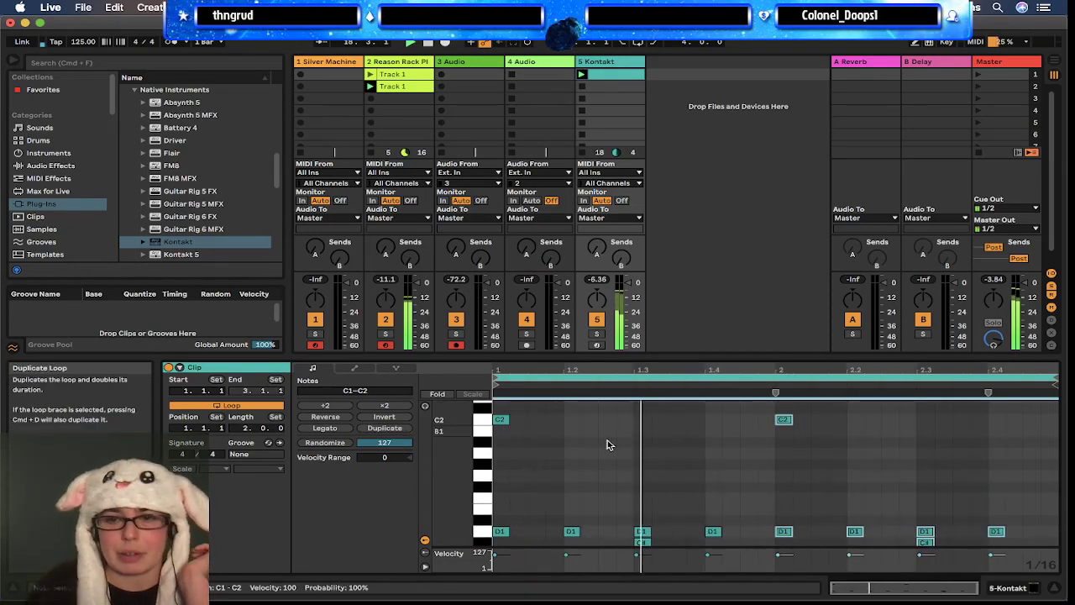
{"action": "double_click", "coordinate": [783, 419]}
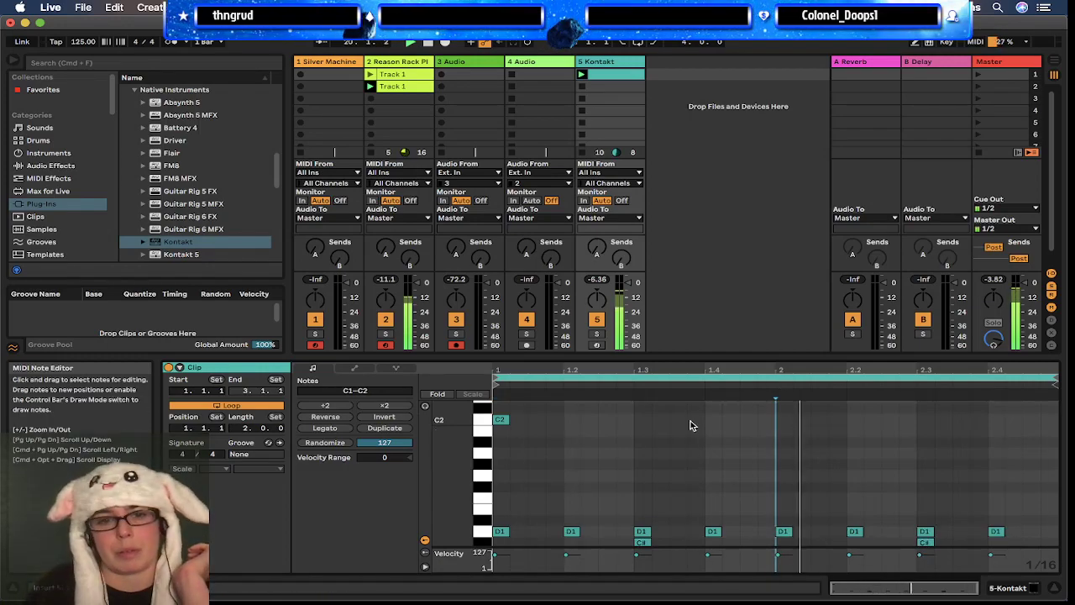
{"action": "left_click", "coordinate": [385, 427]}
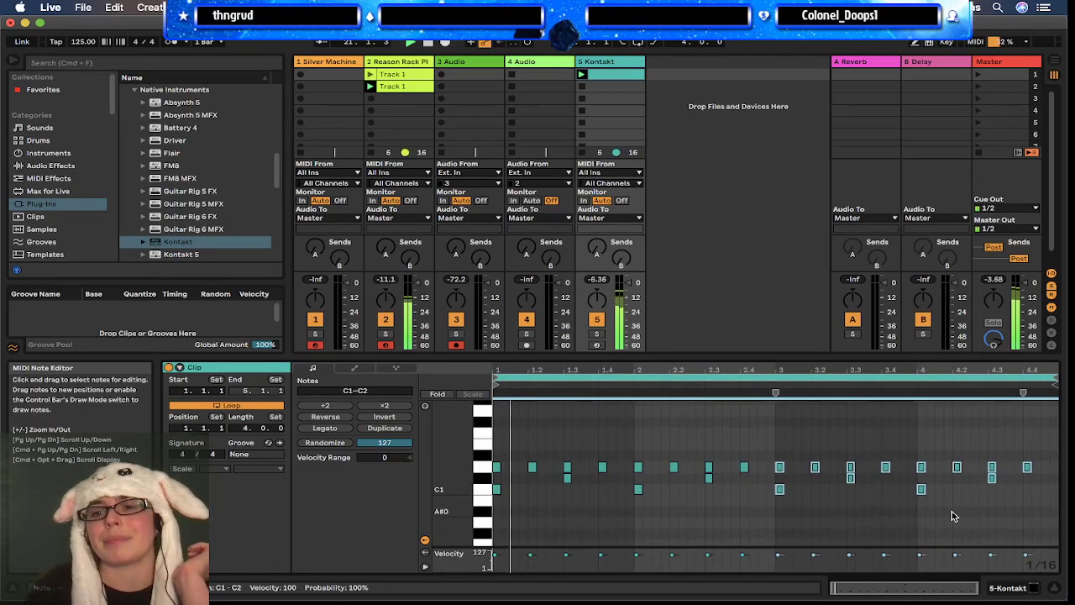
{"action": "double_click", "coordinate": [885, 478]}
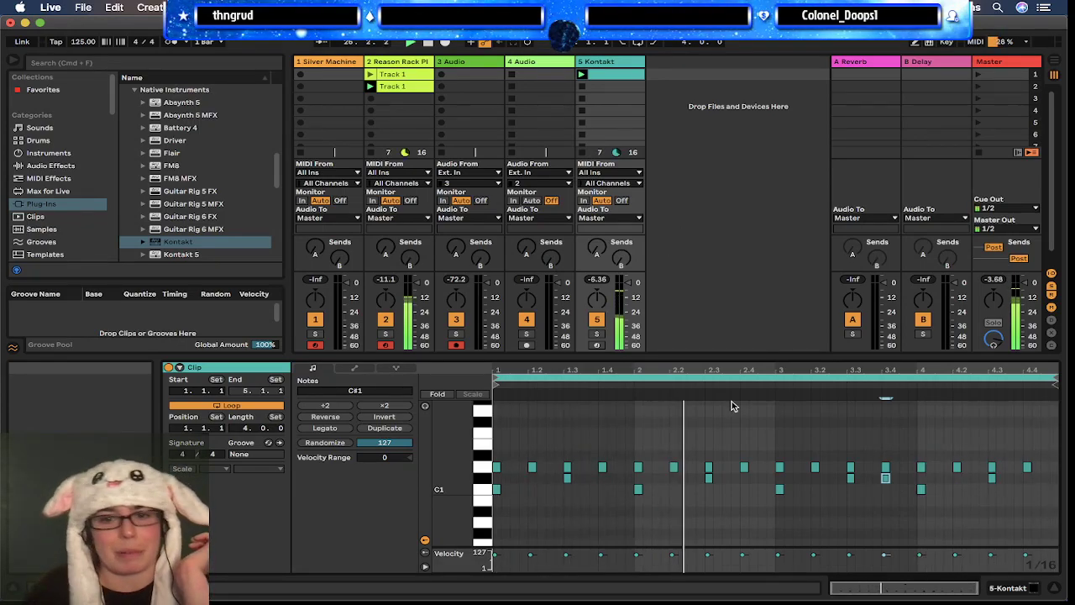
{"action": "mouse_move", "coordinate": [621, 598]}
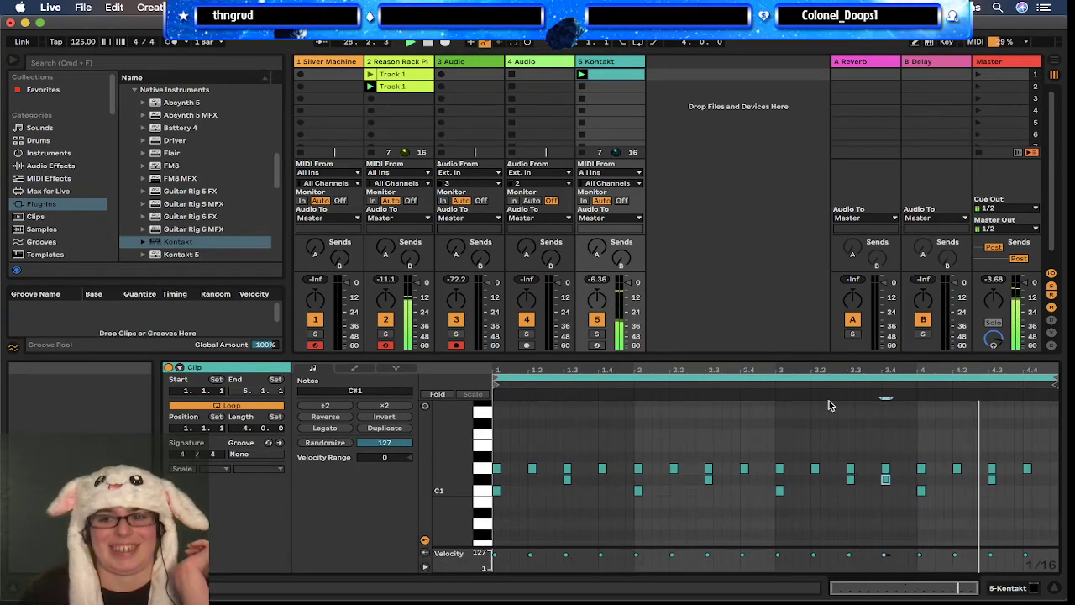
{"action": "scroll", "coordinate": [762, 460], "scroll_direction": "down", "scroll_amount": 1}
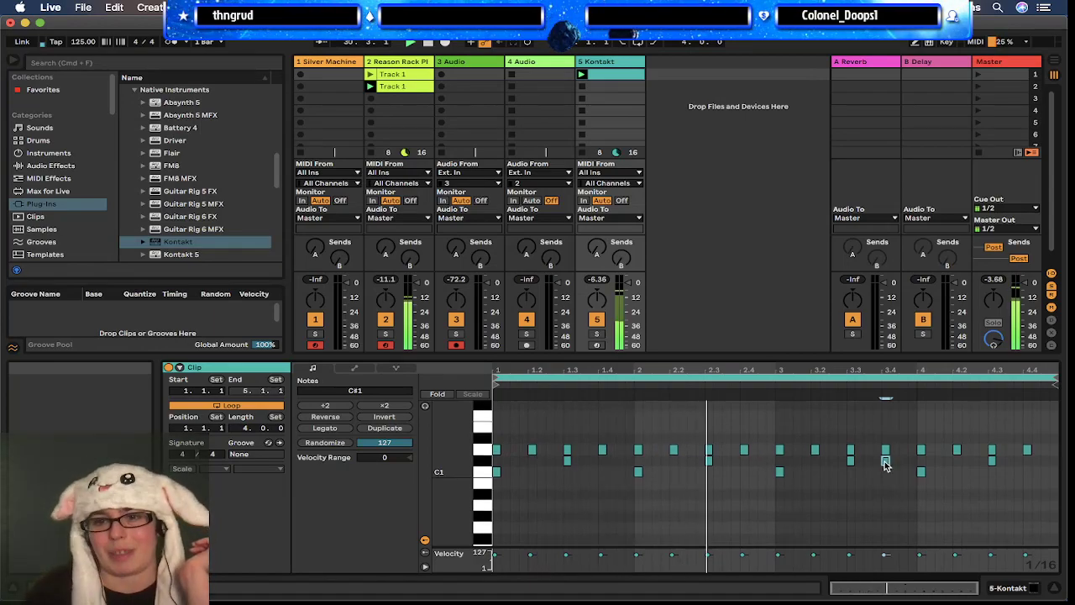
{"action": "double_click", "coordinate": [887, 461]}
Step: Vary the four-bar drum pattern with extra C1 notes at 1.2 and 3.1.3 and extra C#1 notes at 4.3.3 and 4.4.3
{"action": "double_click", "coordinate": [795, 471]}
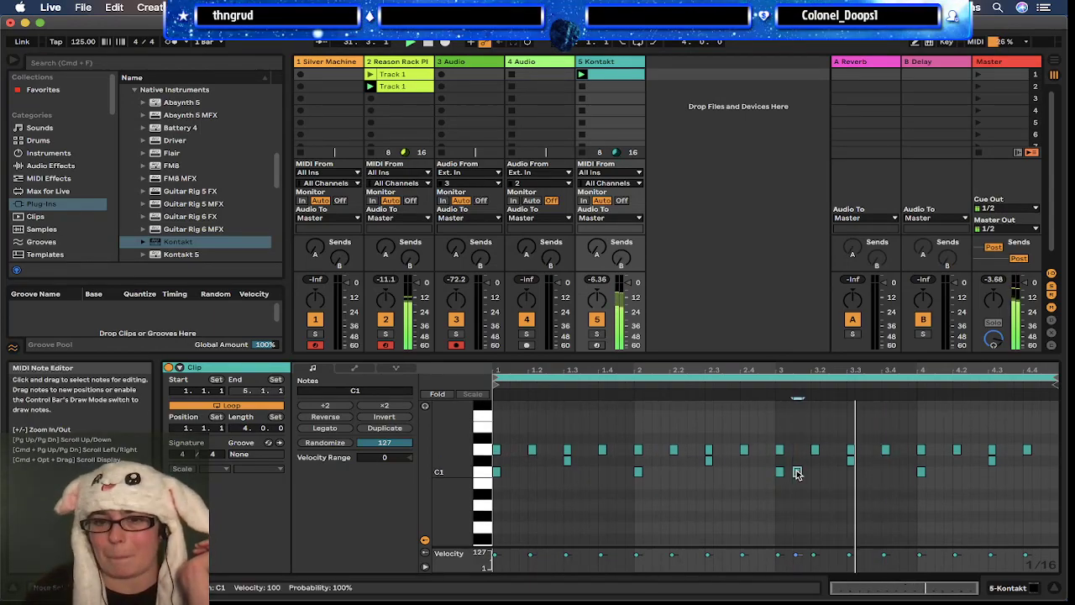
{"action": "double_click", "coordinate": [1009, 460]}
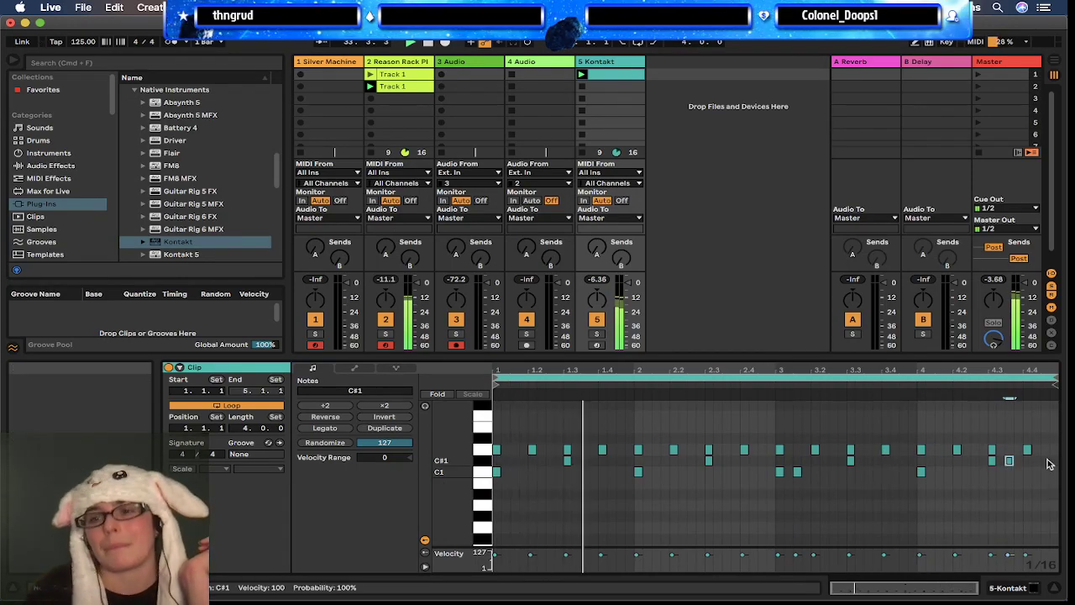
{"action": "double_click", "coordinate": [1044, 461]}
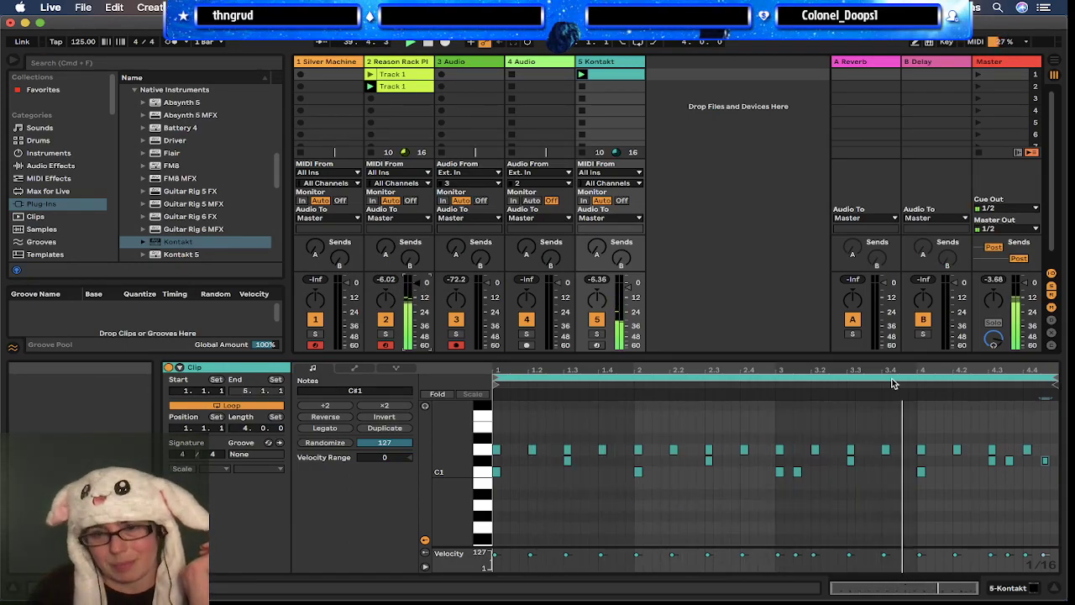
{"action": "double_click", "coordinate": [531, 472]}
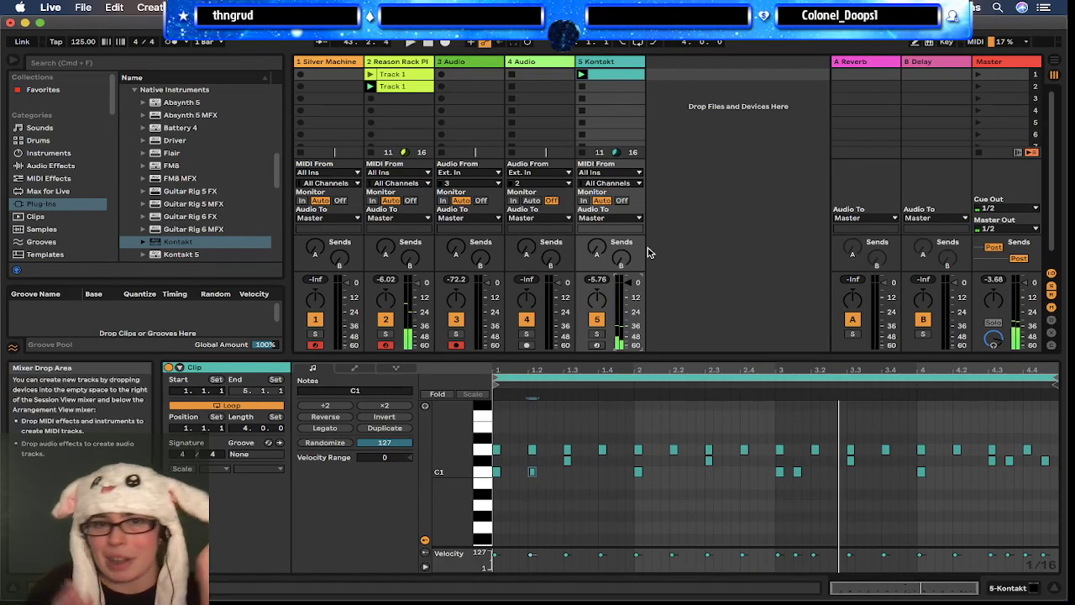
Step: Load Reaktor 6 from the Native Instruments plug-ins onto a new track and open its Monark instrument for playing
{"action": "scroll", "coordinate": [227, 167], "scroll_direction": "down", "scroll_amount": 2}
{"action": "scroll", "coordinate": [227, 167], "scroll_direction": "up", "scroll_amount": 3}
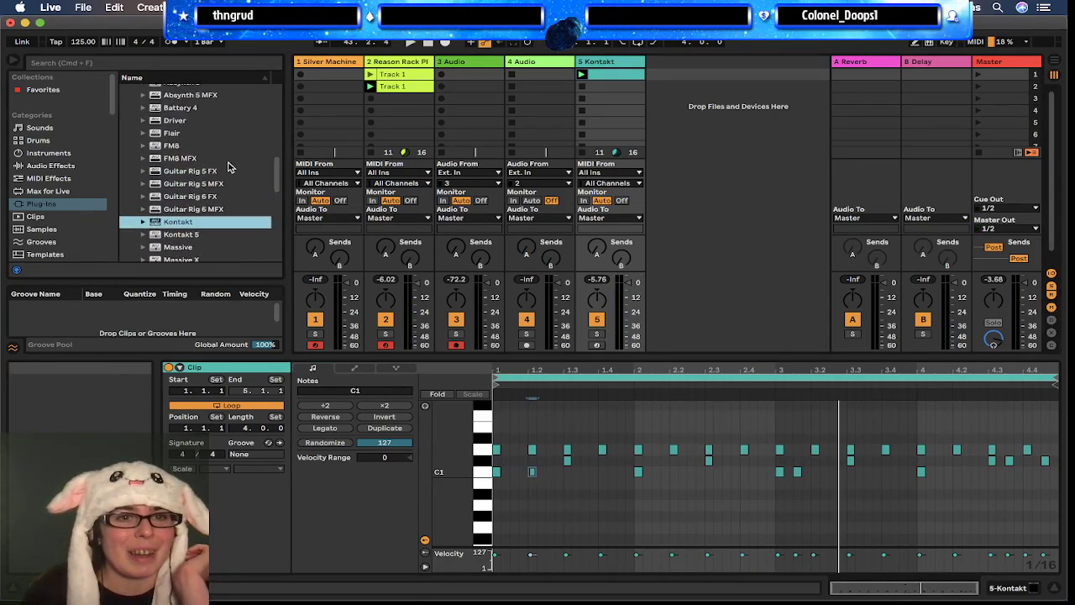
{"action": "scroll", "coordinate": [229, 166], "scroll_direction": "down", "scroll_amount": 3}
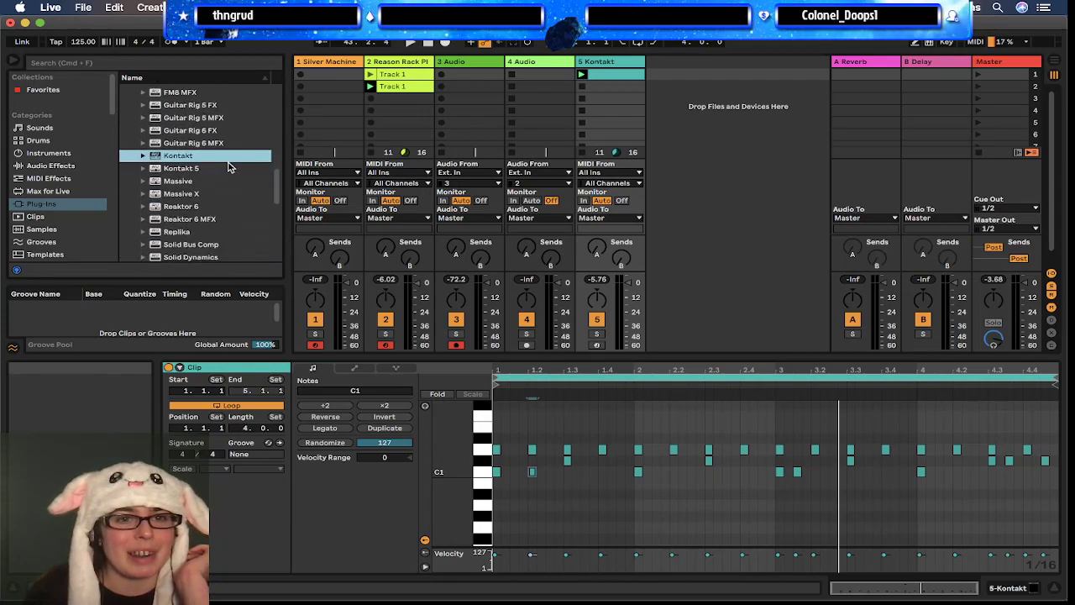
{"action": "left_click", "coordinate": [178, 184]}
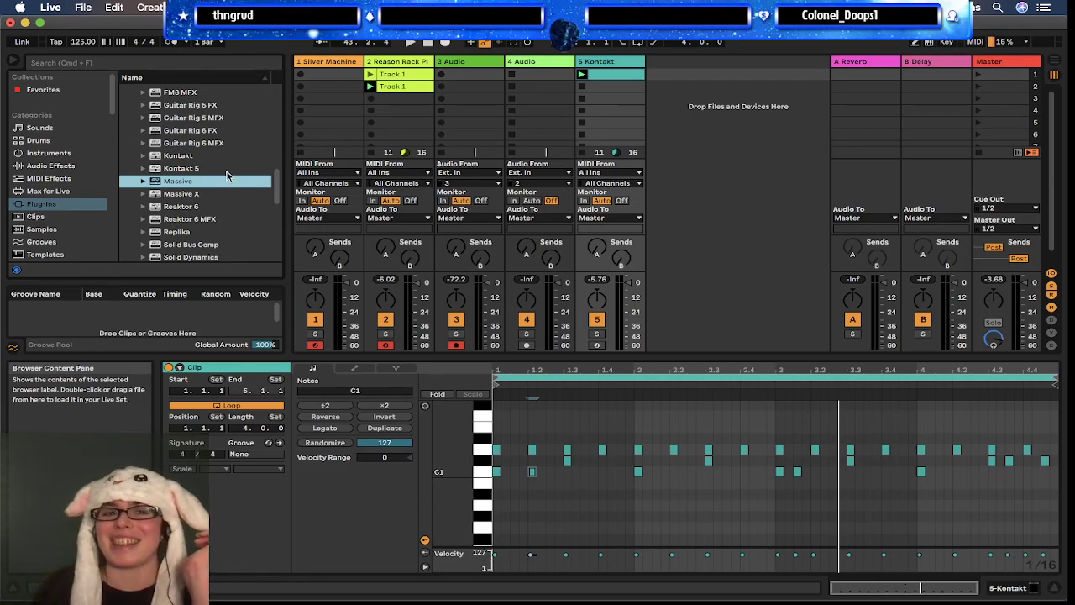
{"action": "scroll", "coordinate": [199, 191], "scroll_direction": "down", "scroll_amount": 3}
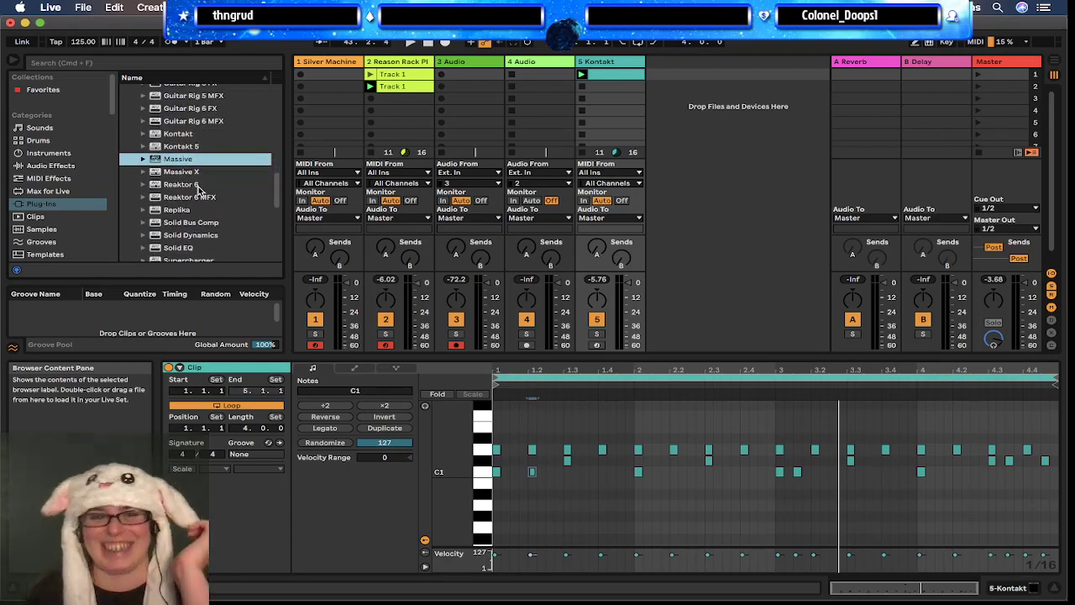
{"action": "scroll", "coordinate": [199, 191], "scroll_direction": "down", "scroll_amount": 2}
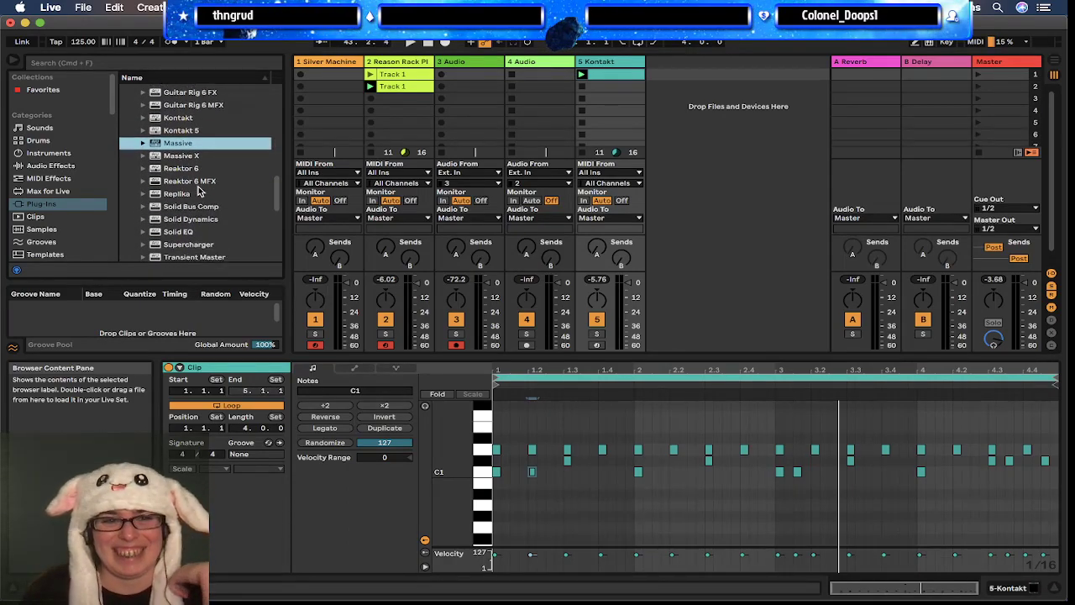
{"action": "scroll", "coordinate": [199, 191], "scroll_direction": "down", "scroll_amount": 2}
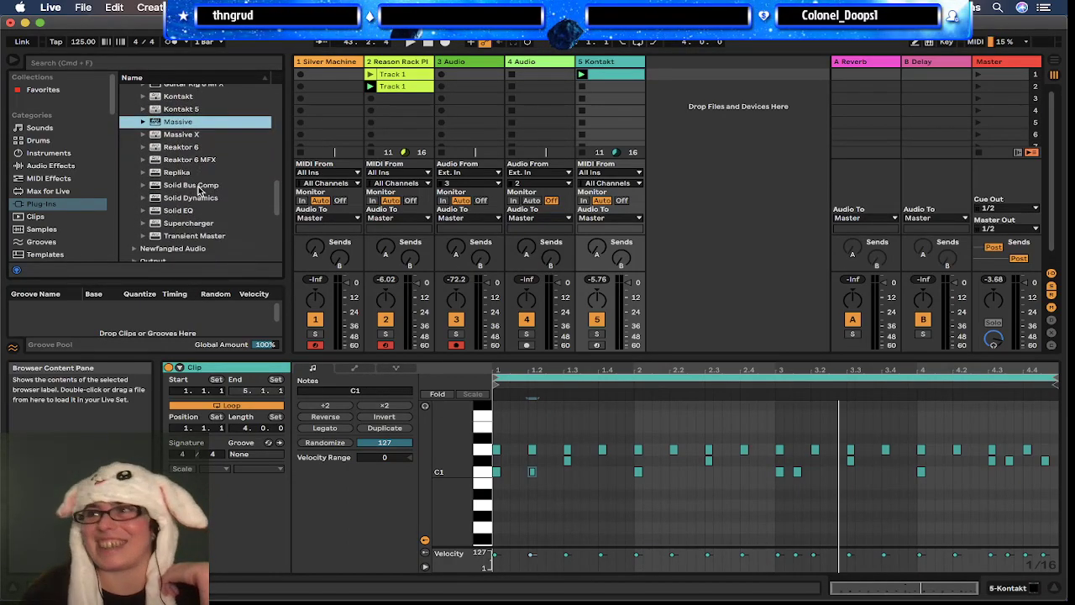
{"action": "scroll", "coordinate": [194, 184], "scroll_direction": "up", "scroll_amount": 4}
{"action": "scroll", "coordinate": [194, 185], "scroll_direction": "down", "scroll_amount": 4}
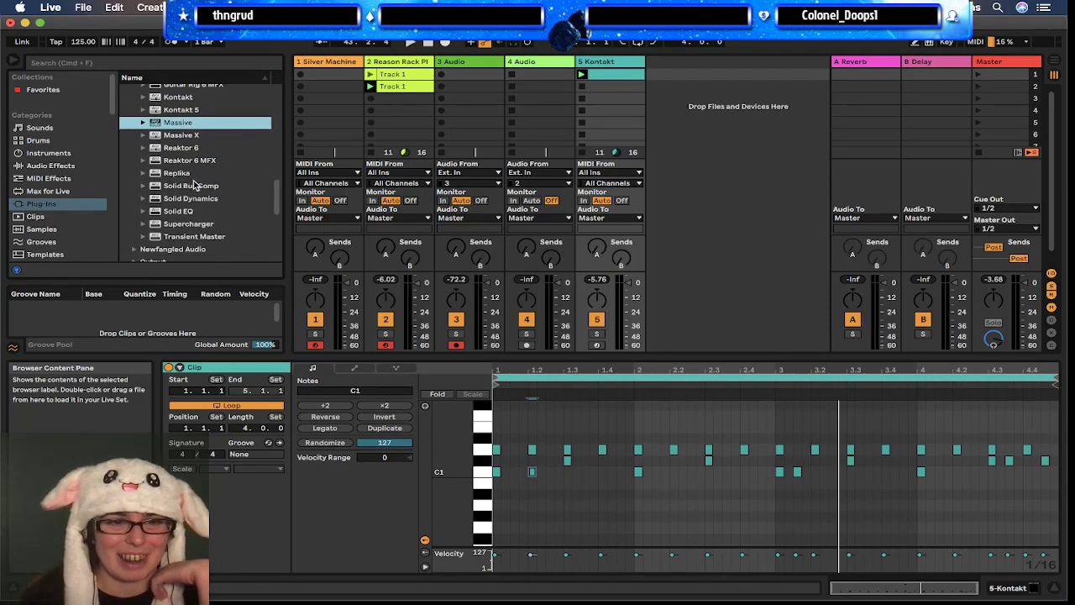
{"action": "scroll", "coordinate": [193, 173], "scroll_direction": "down", "scroll_amount": 1}
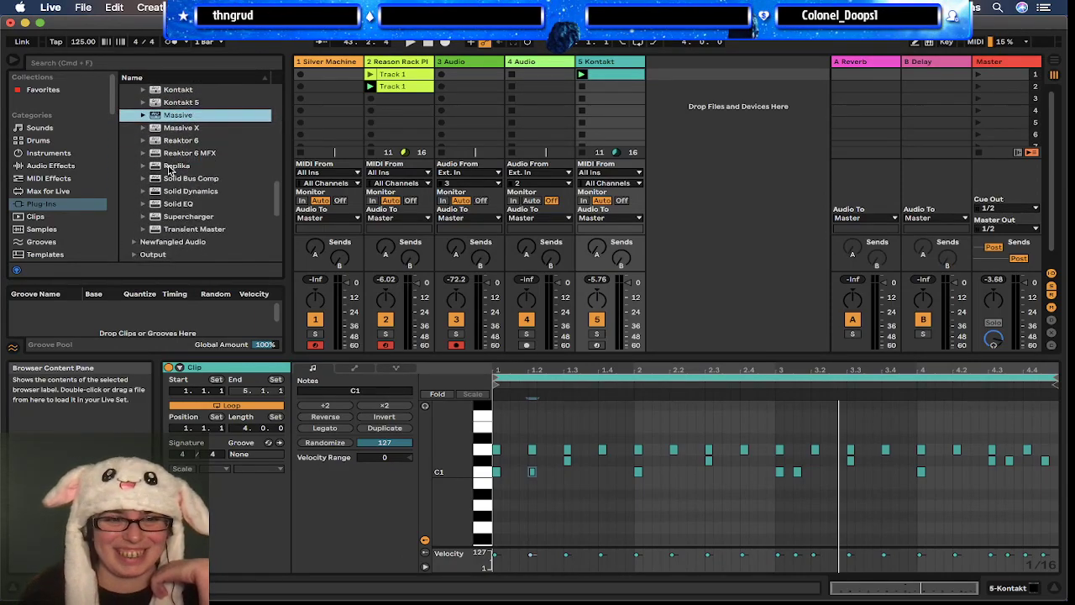
{"action": "left_click", "coordinate": [174, 141]}
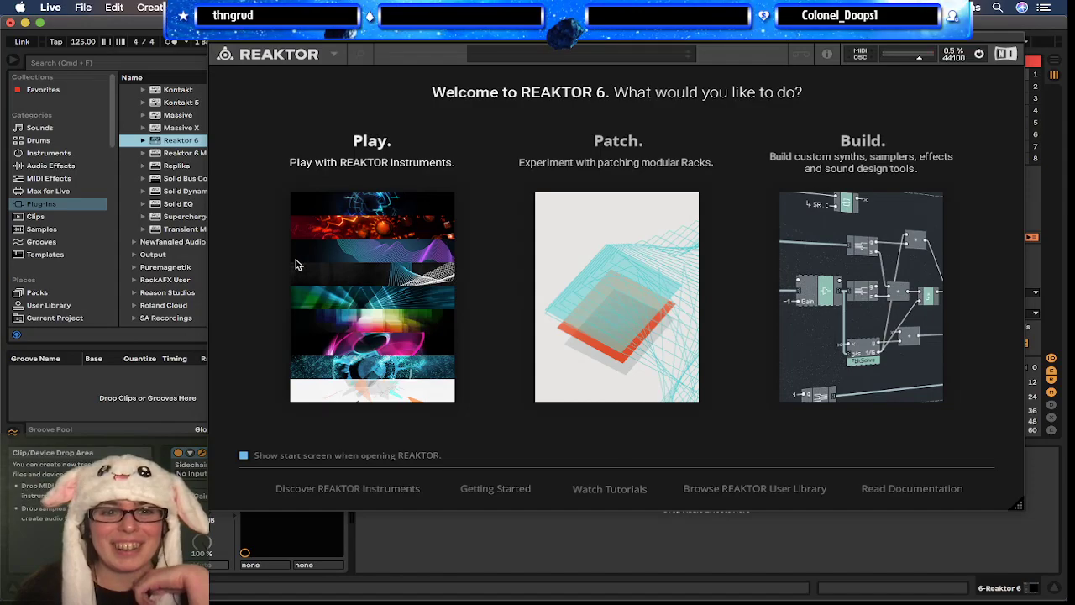
{"action": "left_click", "coordinate": [350, 263]}
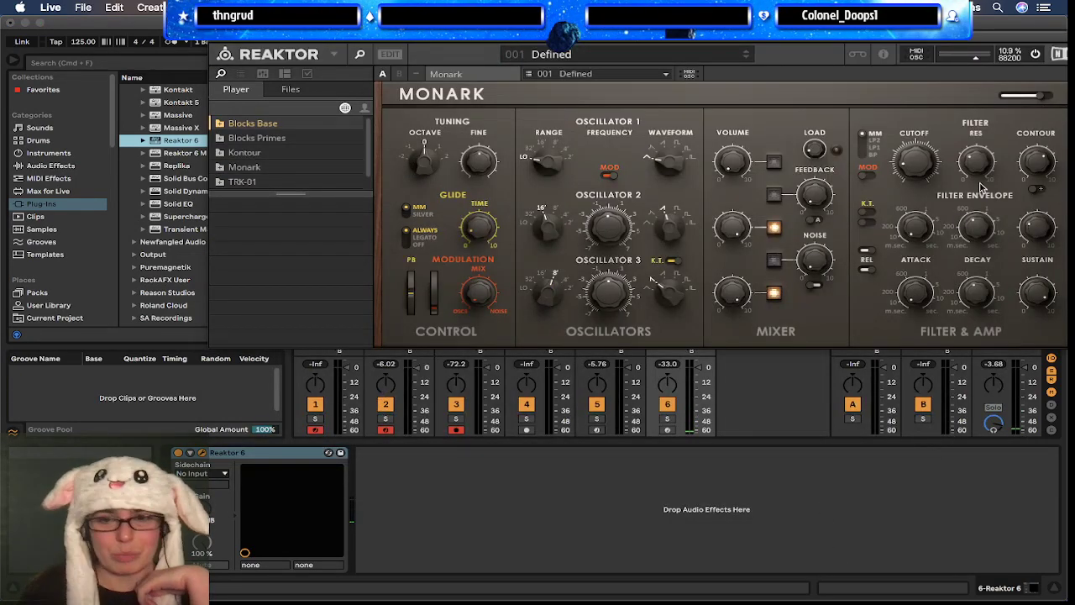
Step: Arm the Reaktor 6 track, move the plug-in window clear of the clip slots and create a MIDI clip in the track's first slot
{"action": "left_click", "coordinate": [668, 430]}
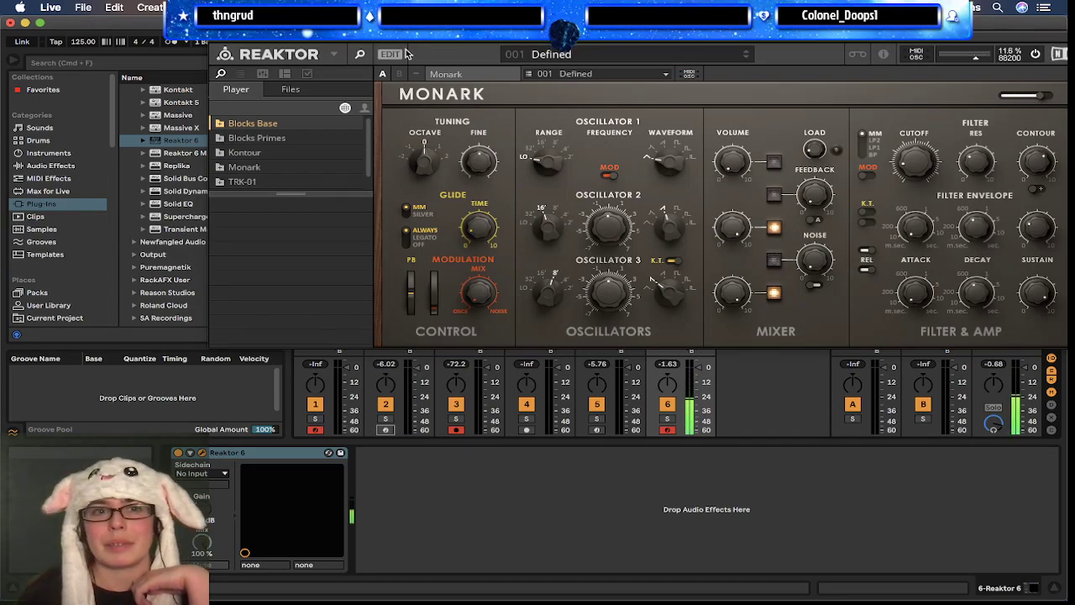
{"action": "left_click_drag", "start_coordinate": [415, 36], "coordinate": [344, 20]}
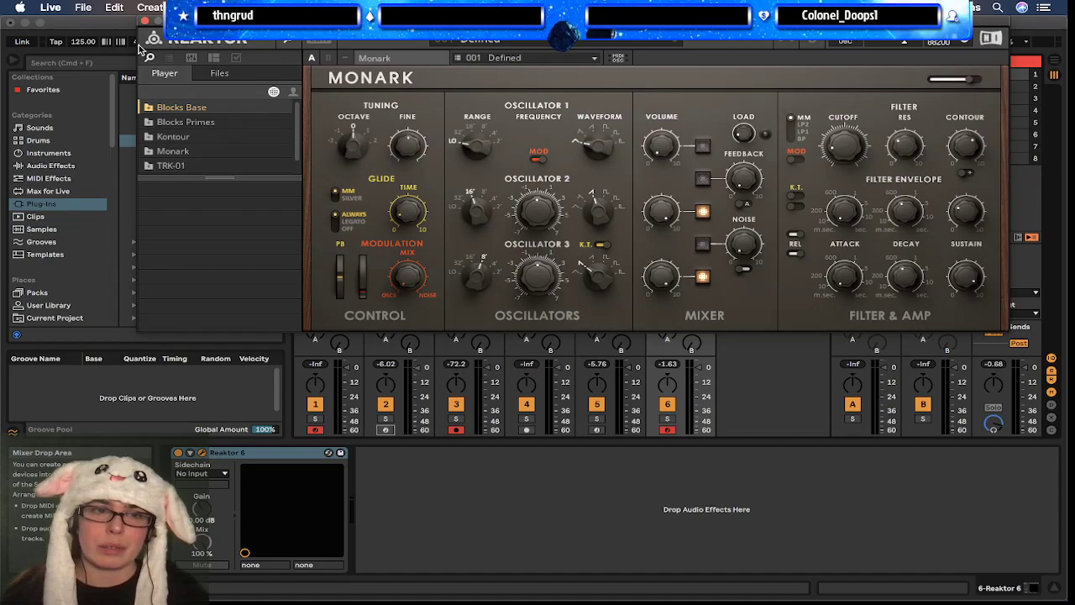
{"action": "left_click_drag", "start_coordinate": [694, 33], "coordinate": [568, 193]}
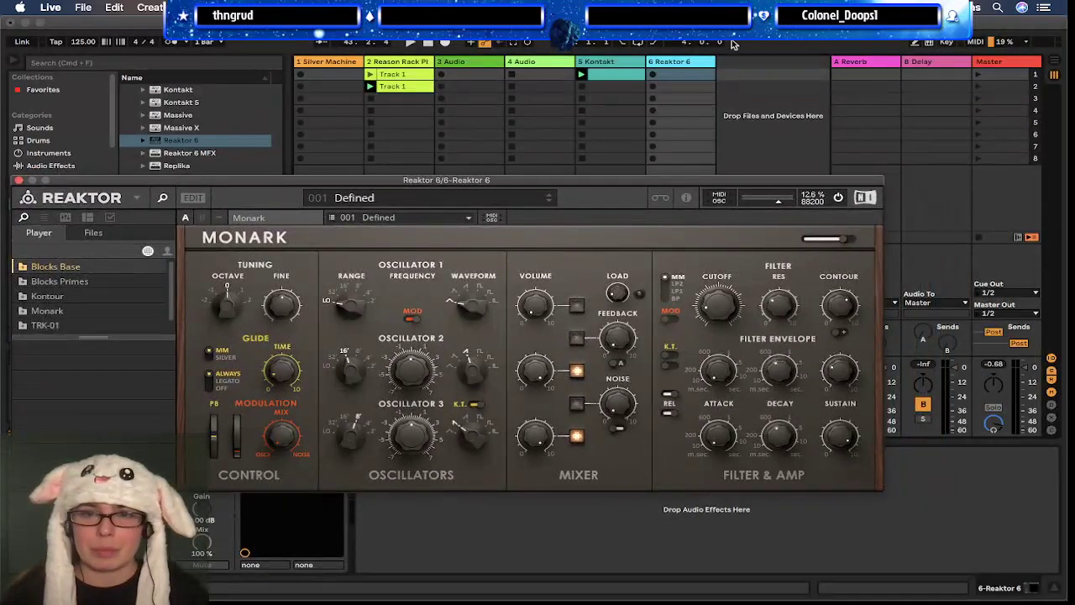
{"action": "double_click", "coordinate": [677, 76]}
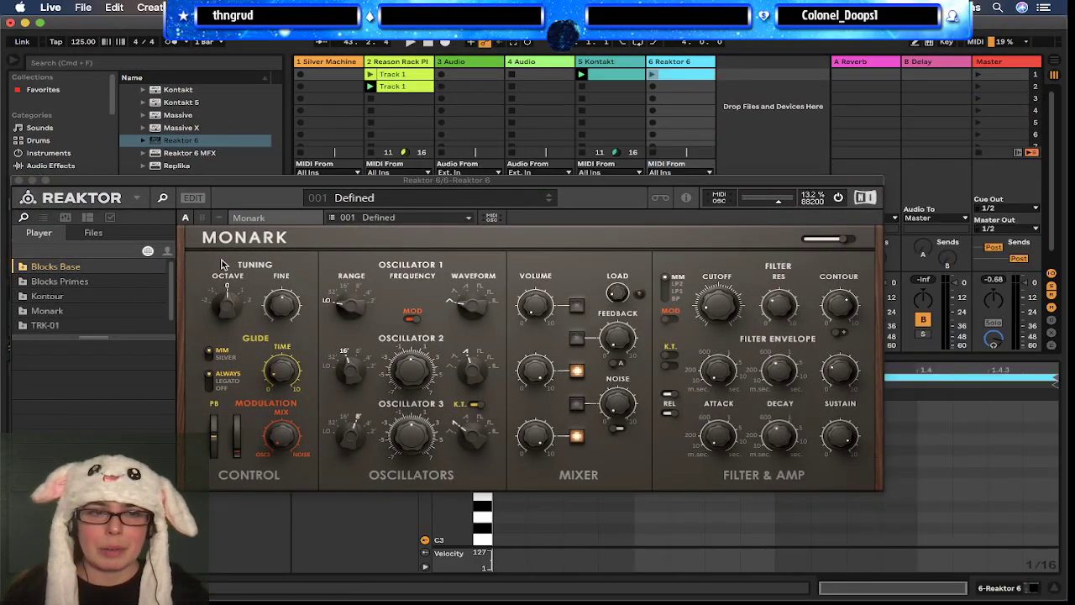
Step: Close the Monark window, add a D2 note at the start of the Reaktor 6 clip and extend it across the whole bar
{"action": "left_click", "coordinate": [17, 180]}
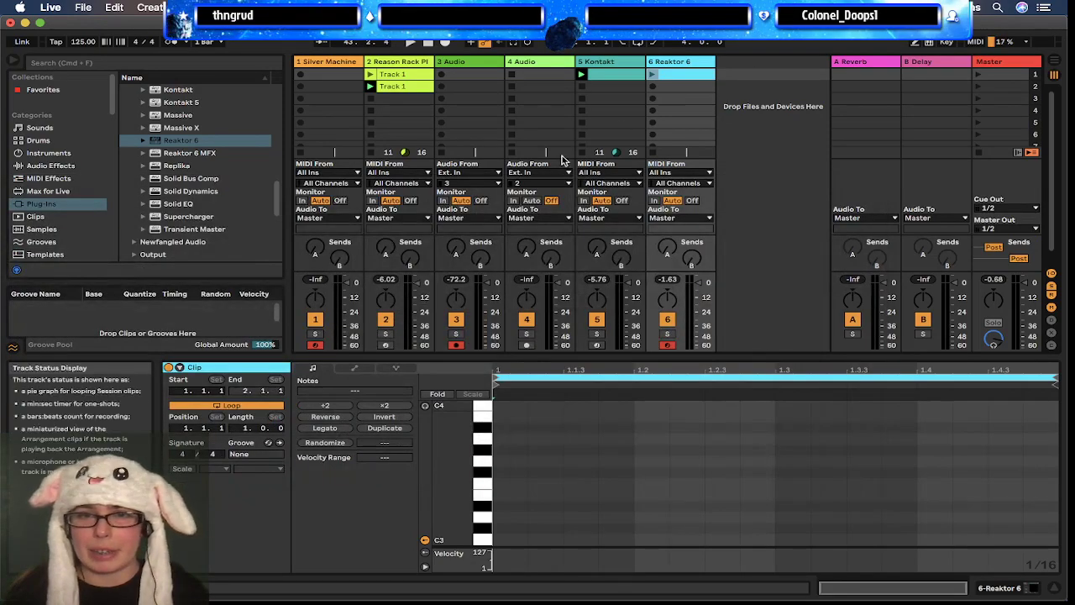
{"action": "scroll", "coordinate": [585, 505], "scroll_direction": "down", "scroll_amount": 5}
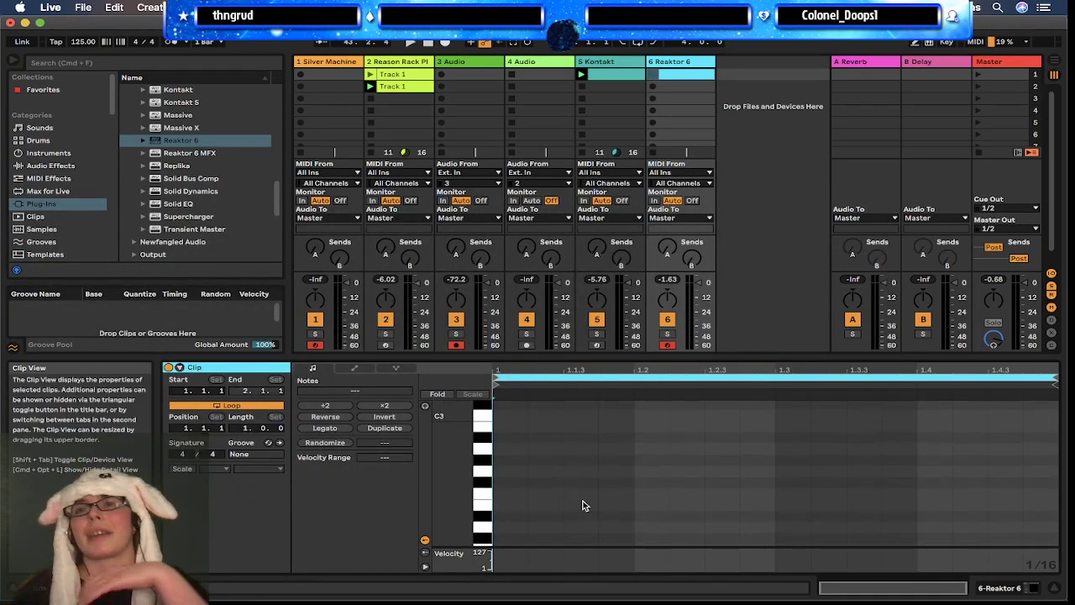
{"action": "scroll", "coordinate": [578, 511], "scroll_direction": "up", "scroll_amount": 1}
{"action": "scroll", "coordinate": [579, 511], "scroll_direction": "down", "scroll_amount": 1}
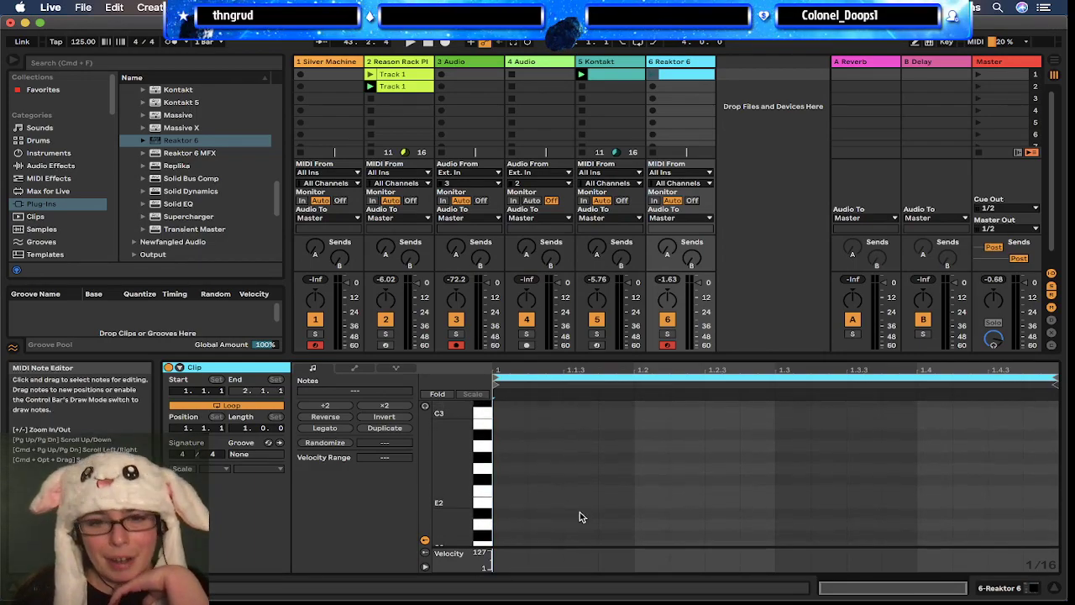
{"action": "scroll", "coordinate": [580, 516], "scroll_direction": "down", "scroll_amount": 3}
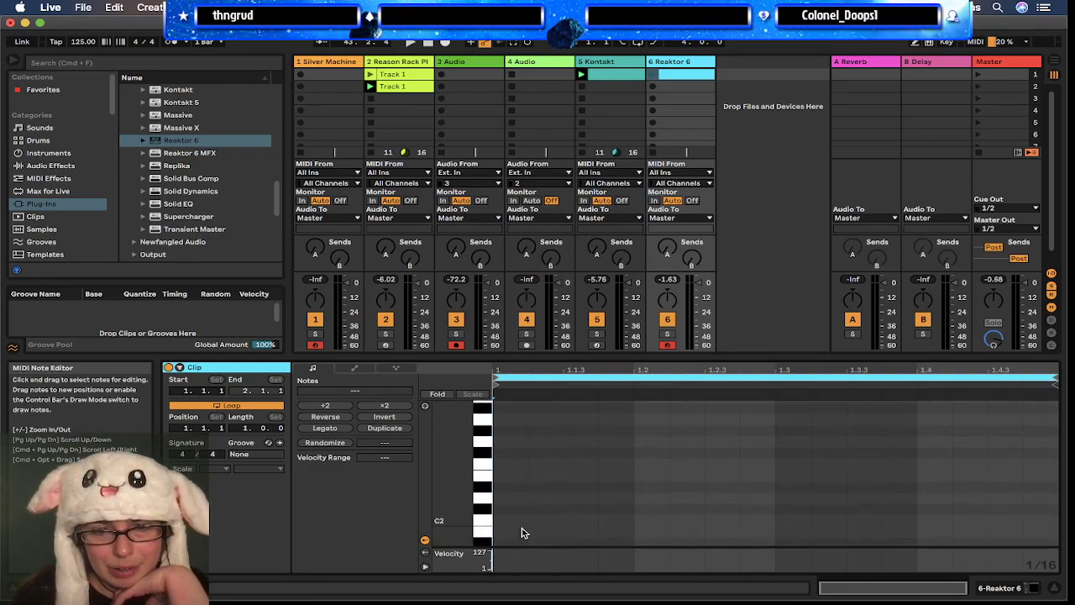
{"action": "double_click", "coordinate": [498, 495]}
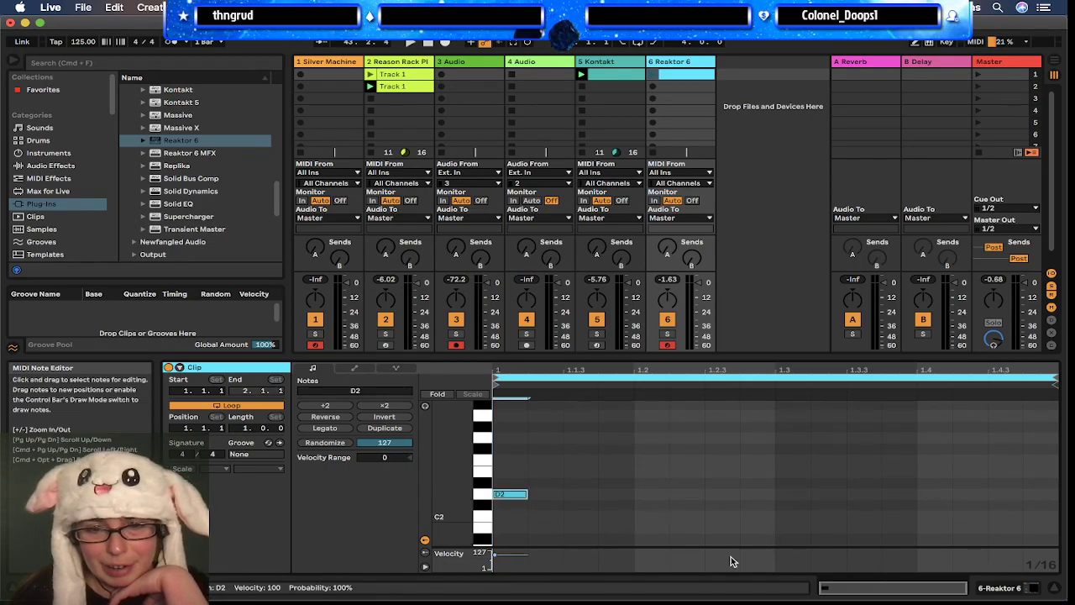
{"action": "left_click_drag", "start_coordinate": [524, 494], "coordinate": [1065, 495]}
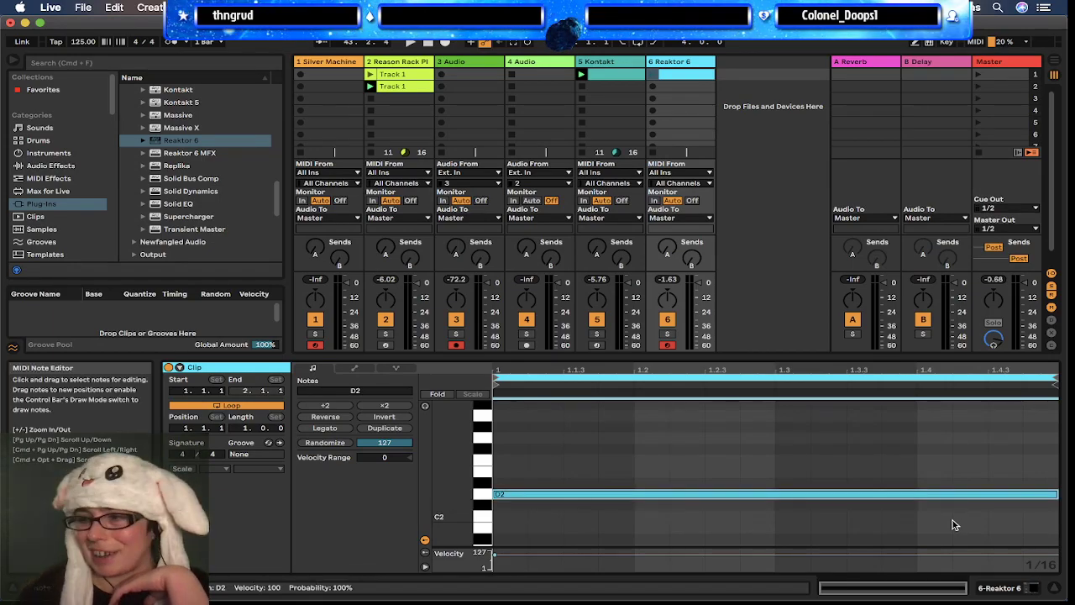
Step: Launch the Reaktor 6 clip and transpose its bar-long note down one octave to D1, leaving no other notes in the clip
{"action": "left_click", "coordinate": [653, 76]}
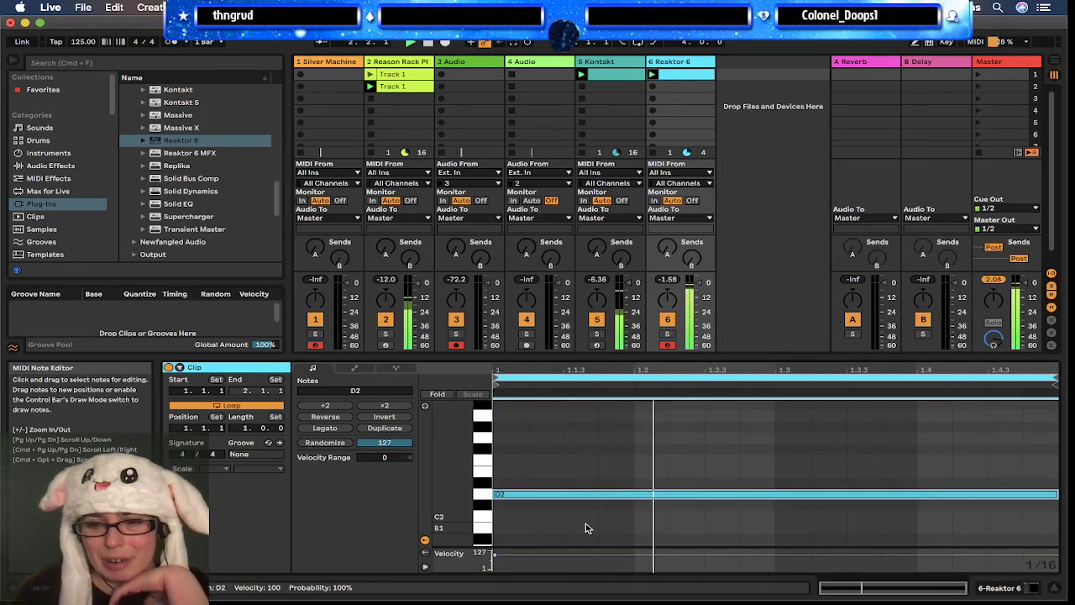
{"action": "key", "text": "shift+Down"}
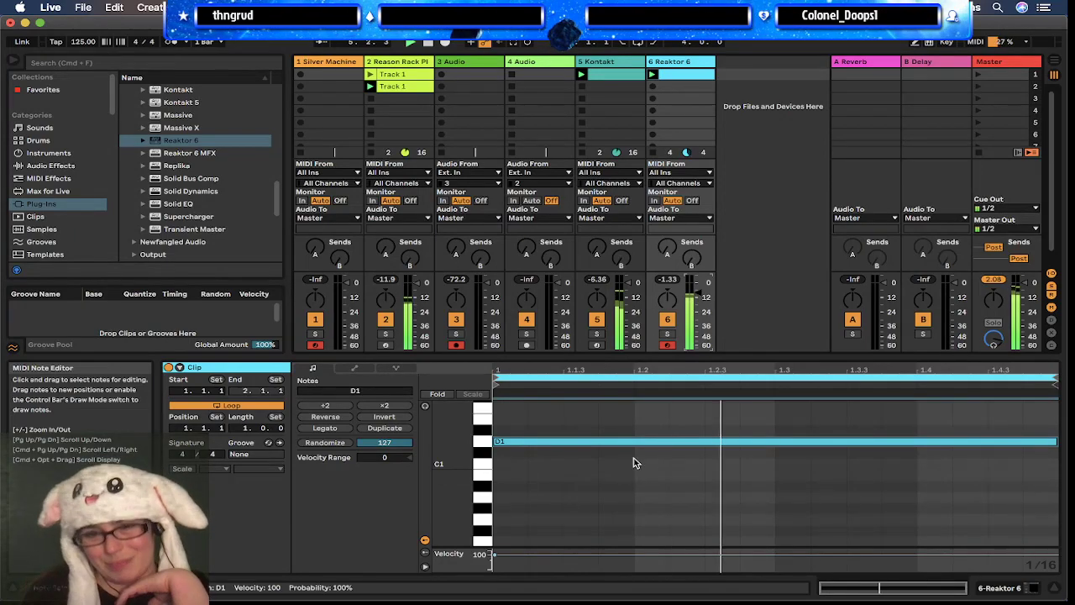
{"action": "double_click", "coordinate": [628, 419]}
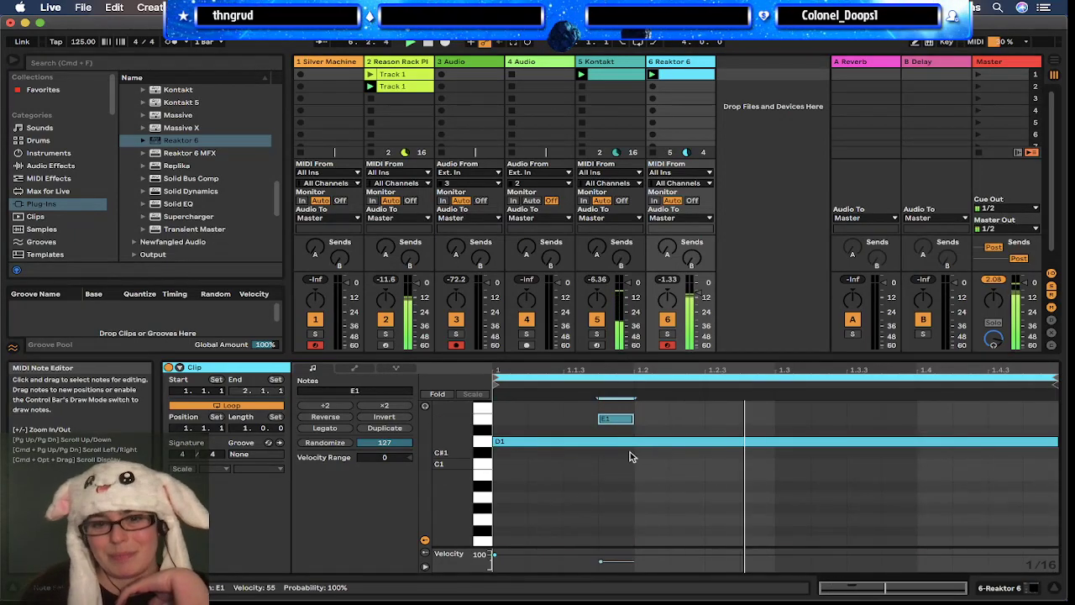
{"action": "double_click", "coordinate": [625, 419]}
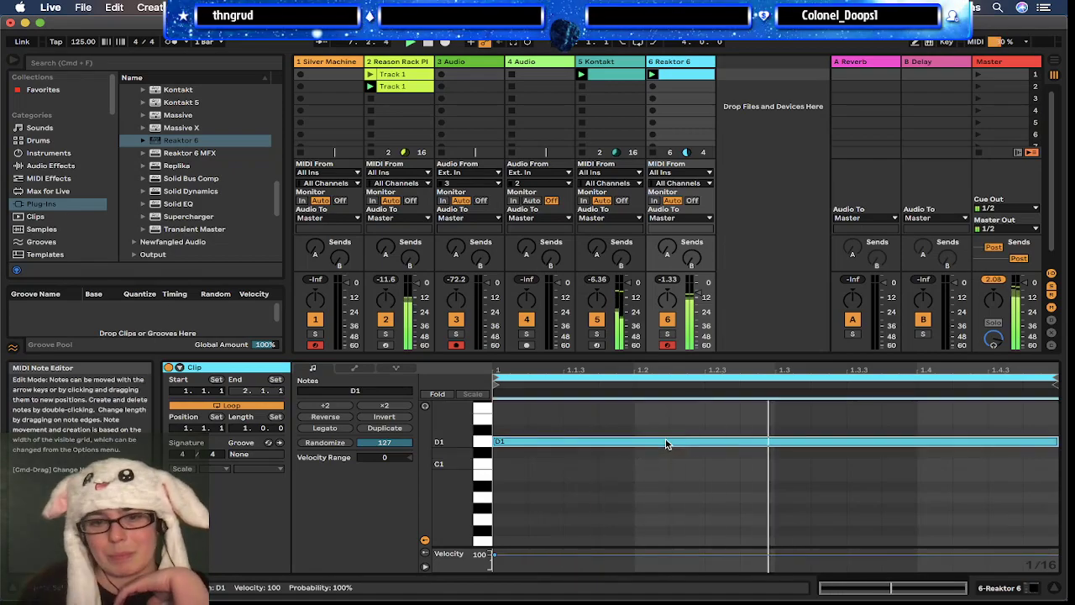
Step: Duplicate the Reaktor 6 clip's loop with its D1 notes to two bars, and again to four bars
{"action": "scroll", "coordinate": [569, 396], "scroll_direction": "right", "scroll_amount": 5}
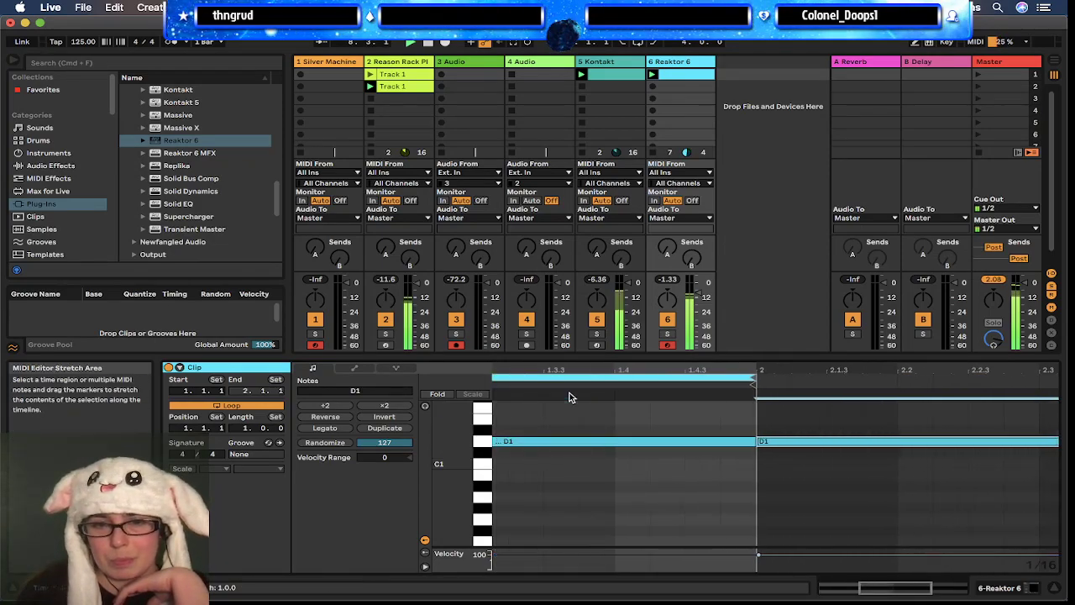
{"action": "left_click", "coordinate": [394, 429]}
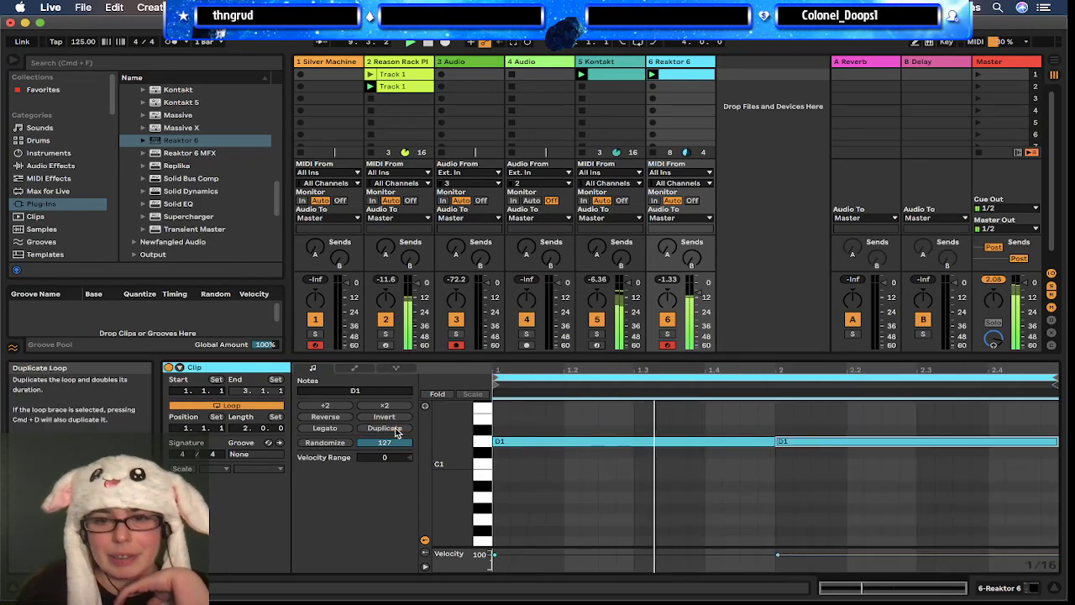
{"action": "left_click", "coordinate": [931, 461]}
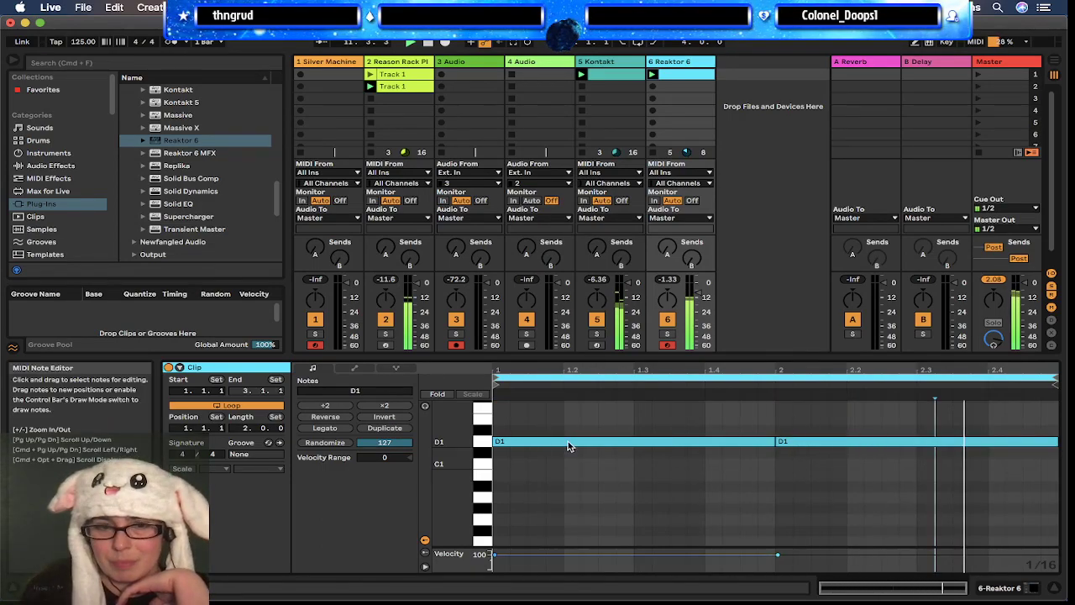
{"action": "left_click", "coordinate": [385, 427]}
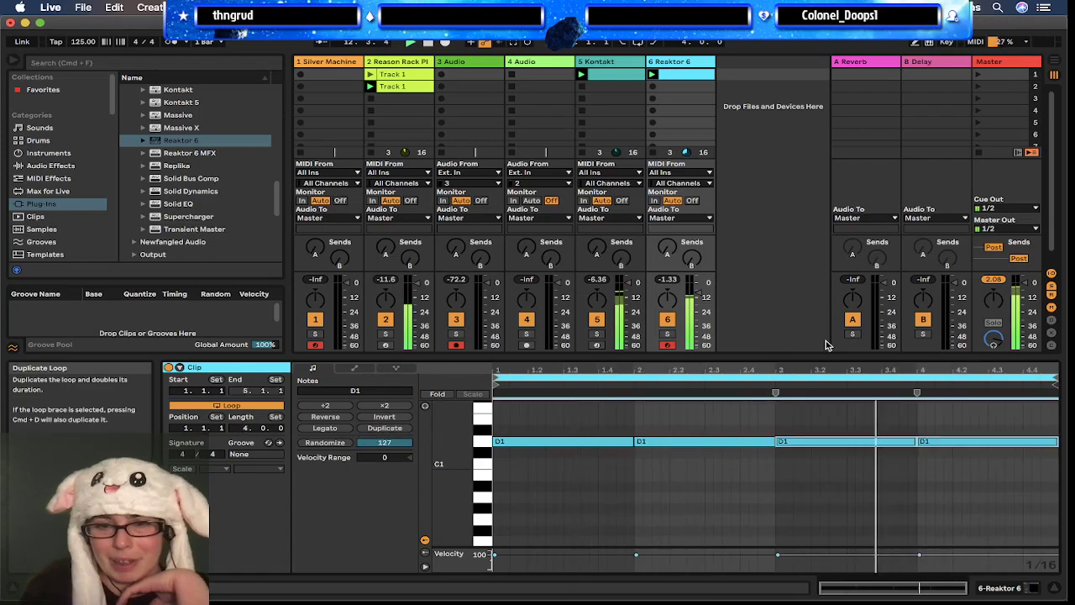
Step: Transpose the notes in bars 3 and 4 down two semitones to C1
{"action": "left_click_drag", "start_coordinate": [874, 419], "coordinate": [972, 486]}
{"action": "key", "text": "Down"}
{"action": "key", "text": "Down"}
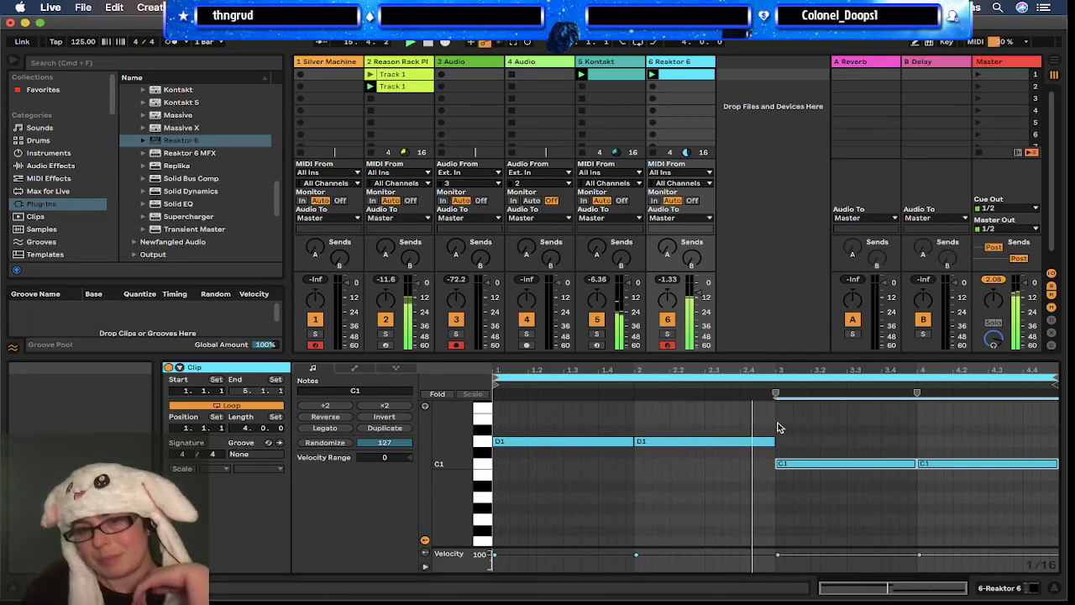
Step: End bar 2's D1 note at 2.4, fill that last beat with D#1 and copy the D#1 so it starts just before bar 3
{"action": "left_click_drag", "start_coordinate": [666, 443], "coordinate": [769, 443]}
{"action": "left_click_drag", "start_coordinate": [878, 441], "coordinate": [775, 441]}
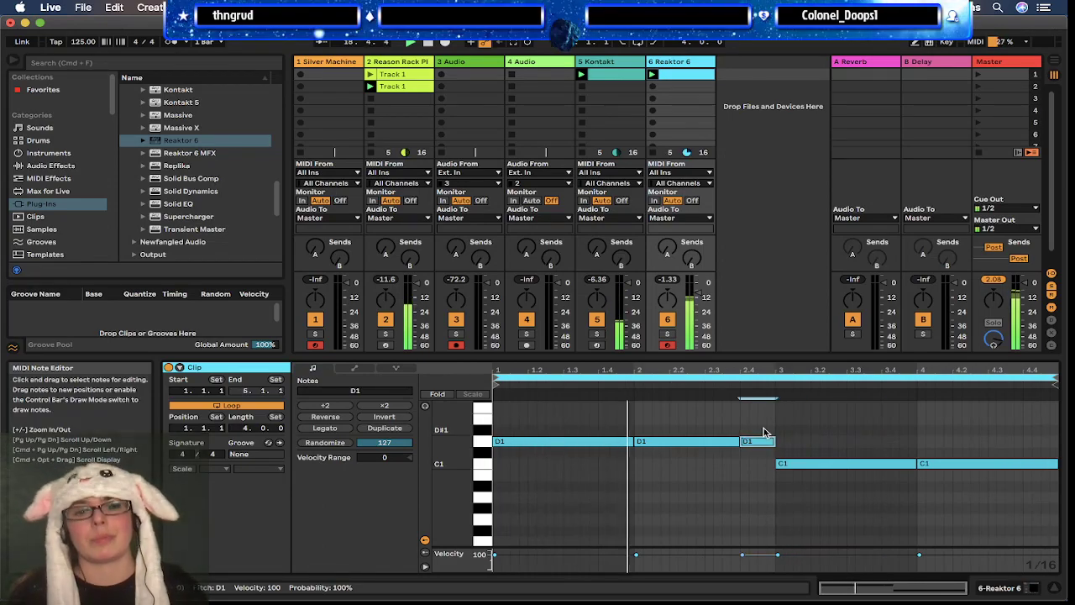
{"action": "key", "text": "Up"}
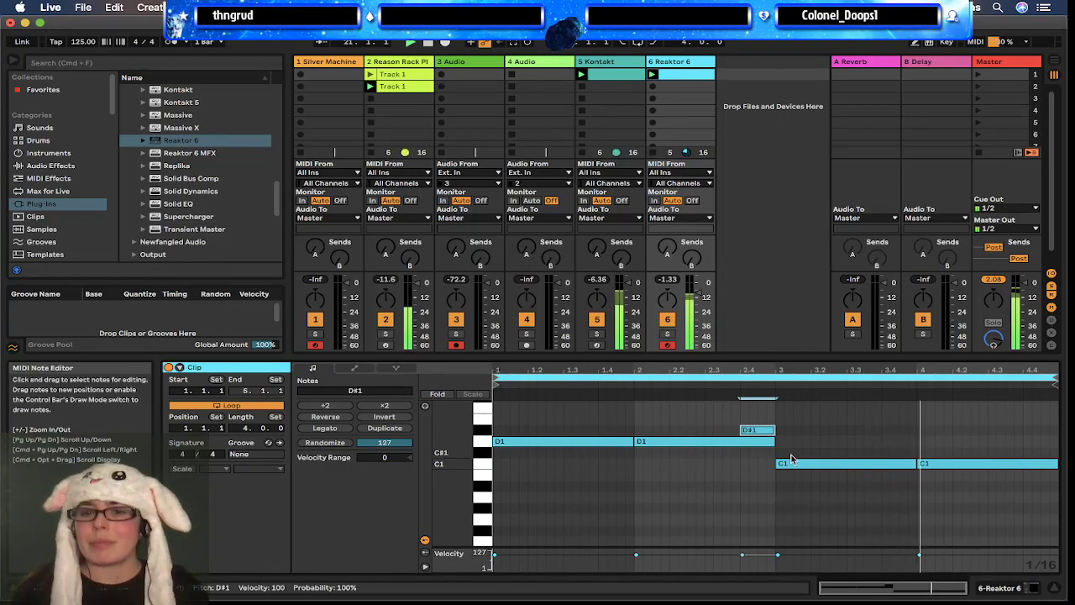
{"action": "left_click_drag", "start_coordinate": [774, 441], "coordinate": [738, 441]}
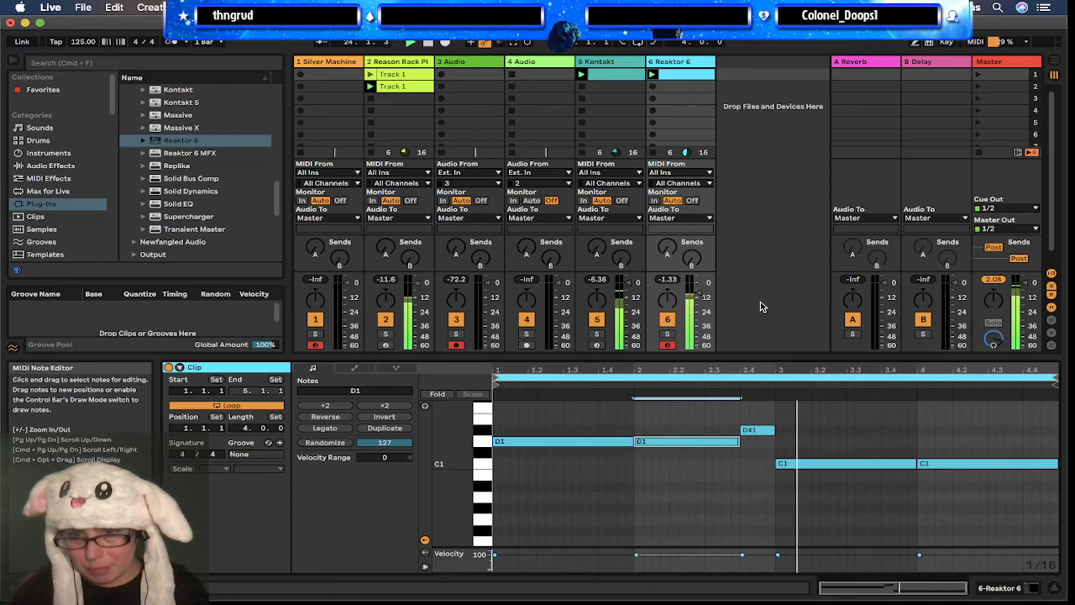
{"action": "scroll", "coordinate": [890, 445], "scroll_direction": "up", "scroll_amount": 1}
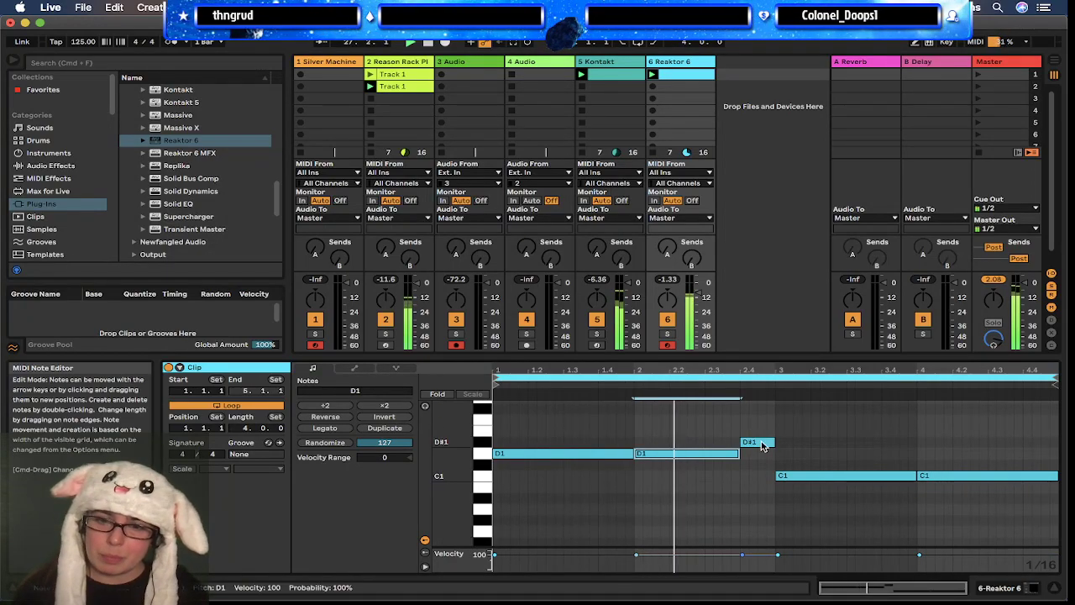
{"action": "left_click_drag", "start_coordinate": [763, 446], "coordinate": [790, 443], "text": "alt"}
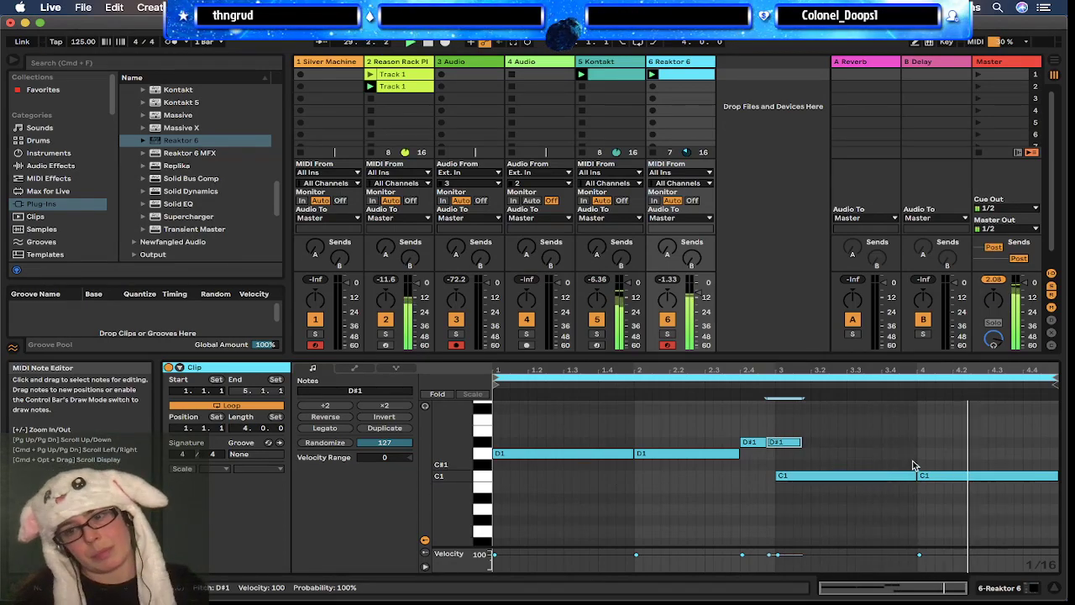
Step: Replace the separate notes in bars 3 and 4 with one sustained C1 note ending at the loop end
{"action": "double_click", "coordinate": [998, 453]}
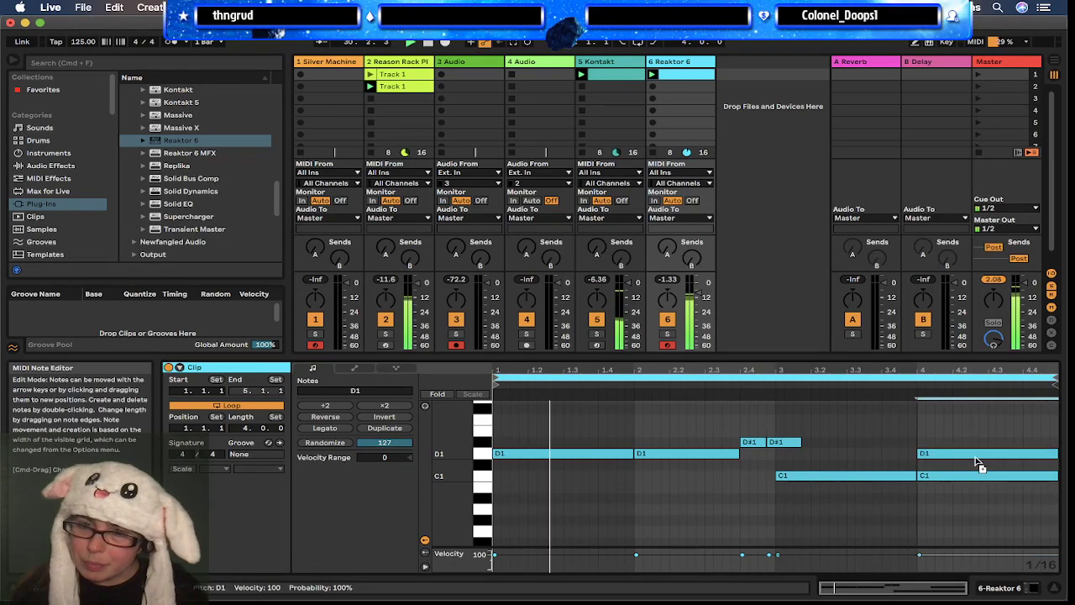
{"action": "left_click_drag", "start_coordinate": [978, 462], "coordinate": [978, 476]}
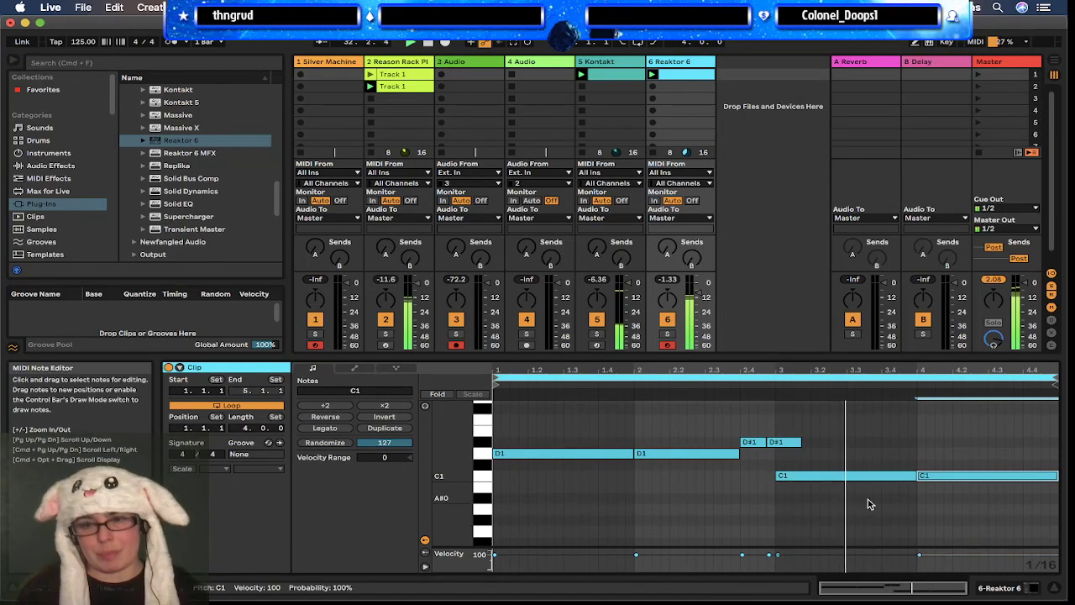
{"action": "left_click_drag", "start_coordinate": [915, 476], "coordinate": [972, 475]}
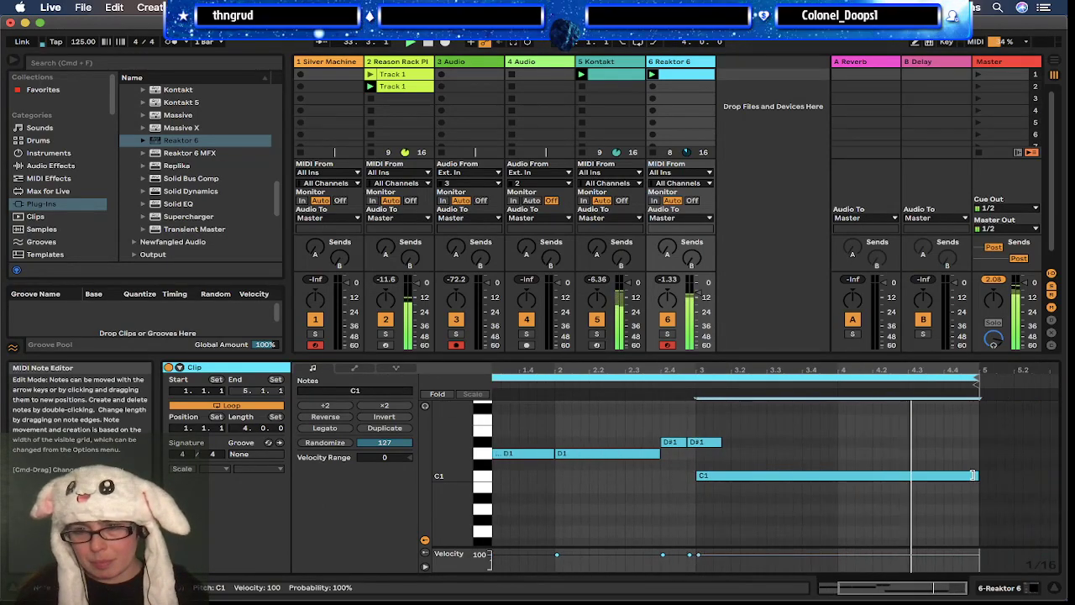
Step: Show the track's Reaktor 6 device, adjust Monark's filter contour amount in its plug-in window and close the window
{"action": "key", "text": "shift+Tab"}
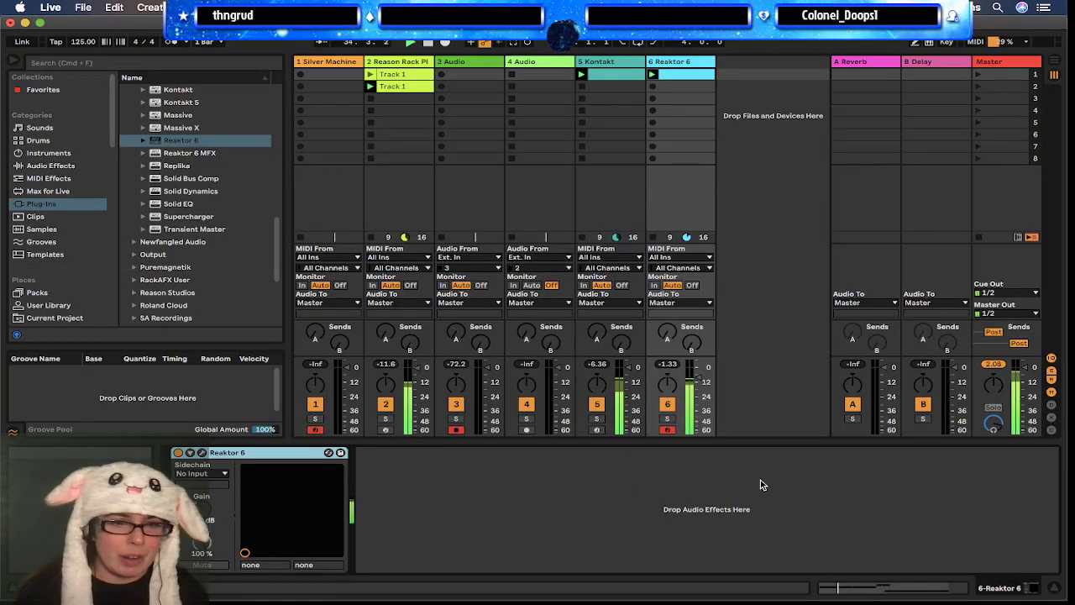
{"action": "key", "text": "alt+super+p"}
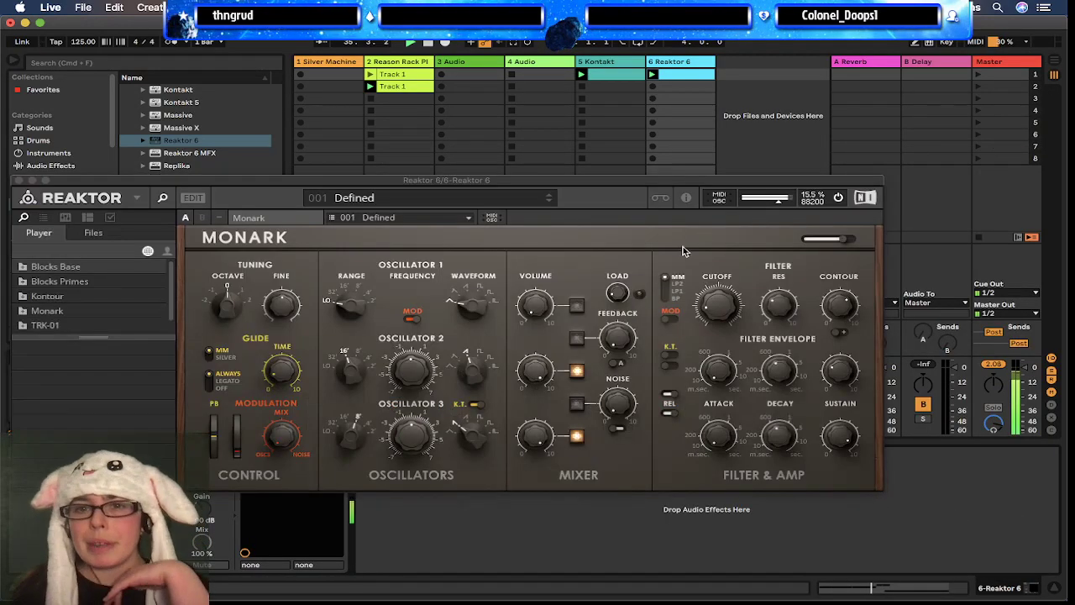
{"action": "left_click_drag", "start_coordinate": [841, 303], "coordinate": [828, 339]}
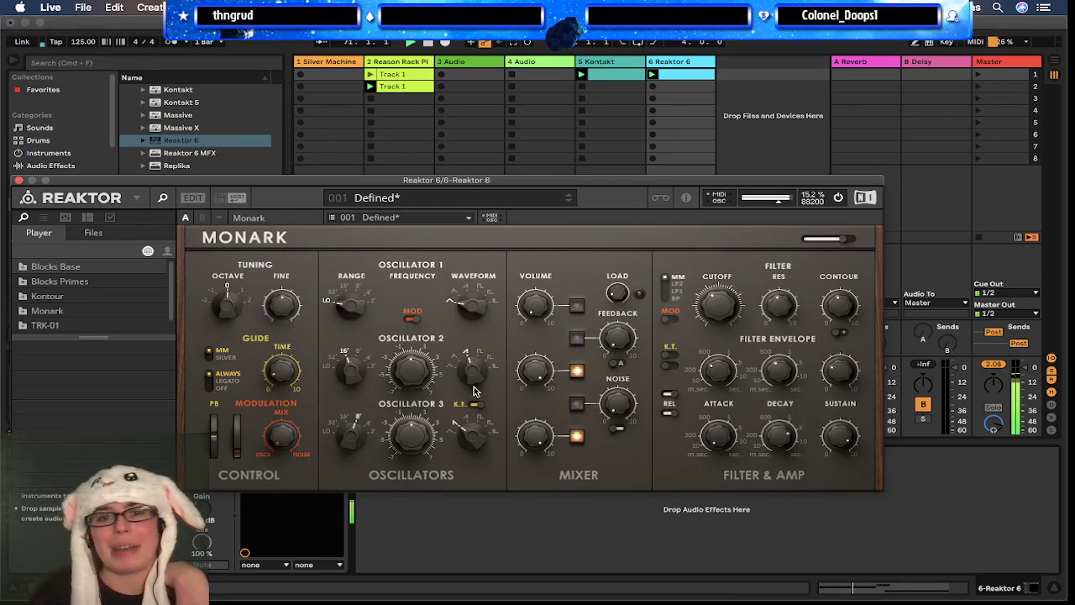
{"action": "left_click", "coordinate": [18, 180]}
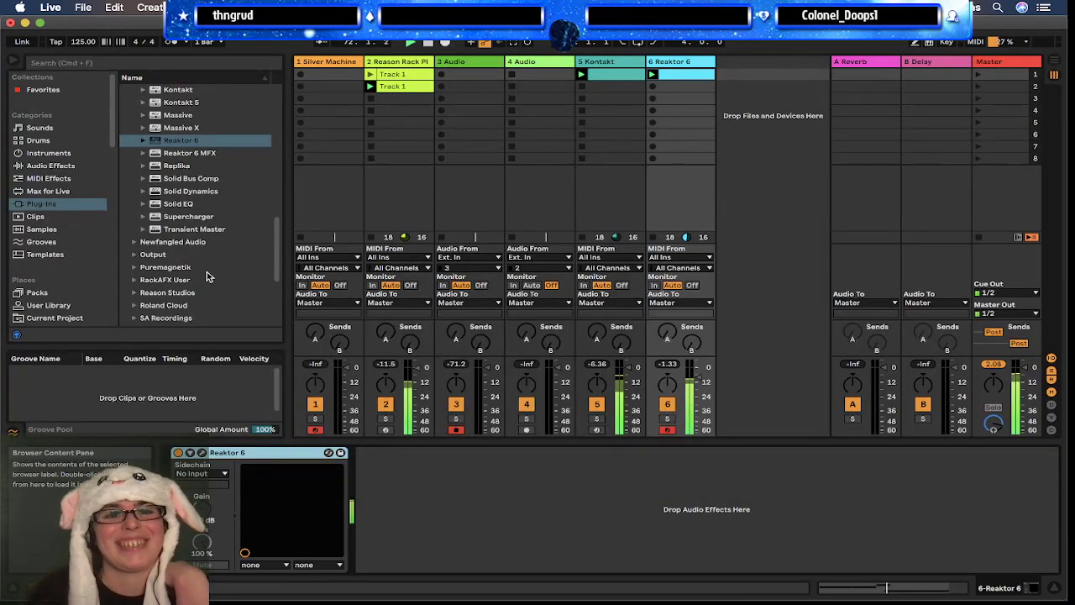
Step: Load Softube's Kerry King Signature amp after Reaktor 6, toggle its "the beast" switch and close the amp window
{"action": "scroll", "coordinate": [208, 278], "scroll_direction": "down", "scroll_amount": 5}
{"action": "scroll", "coordinate": [207, 277], "scroll_direction": "up", "scroll_amount": 3}
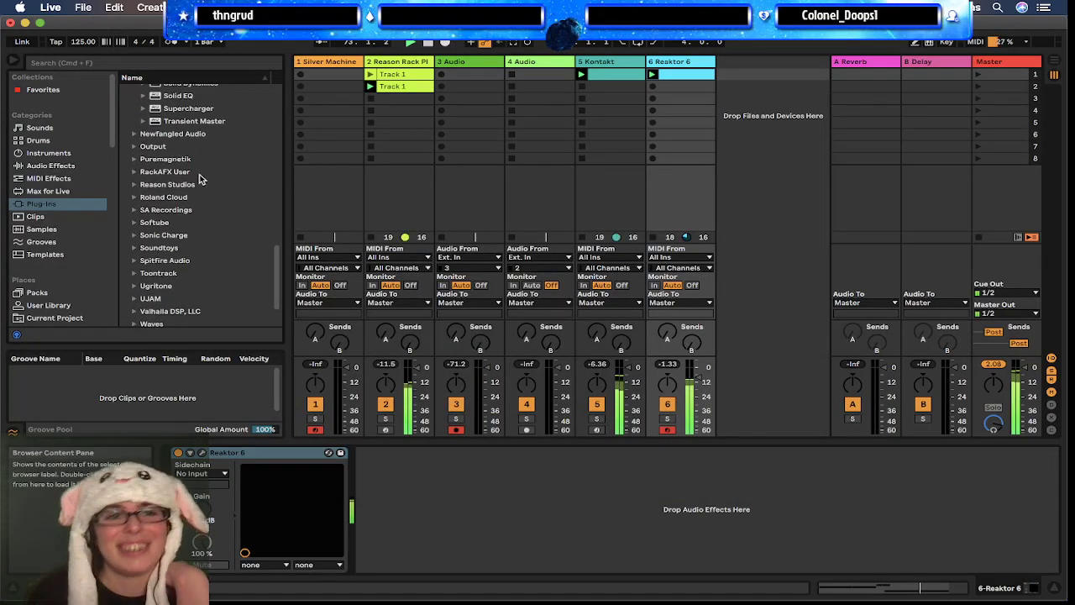
{"action": "left_click", "coordinate": [134, 211]}
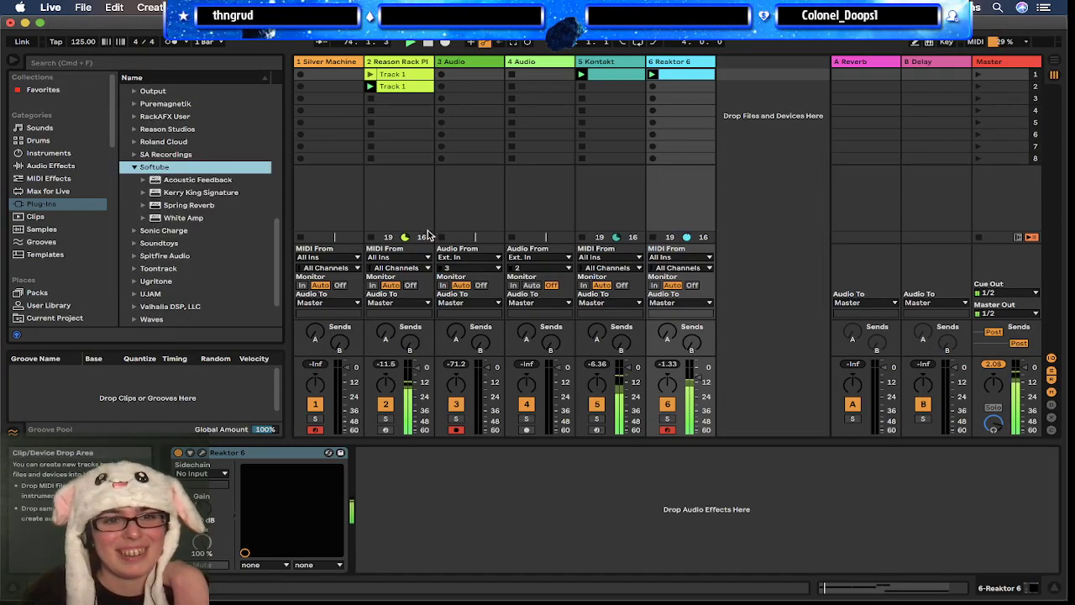
{"action": "left_click", "coordinate": [201, 192]}
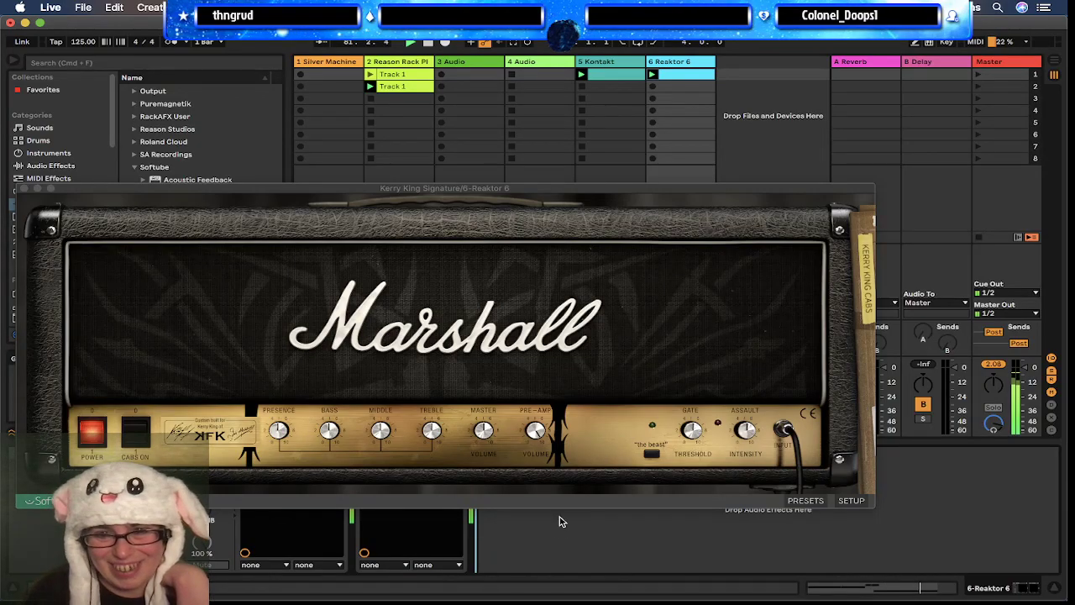
{"action": "left_click", "coordinate": [652, 456]}
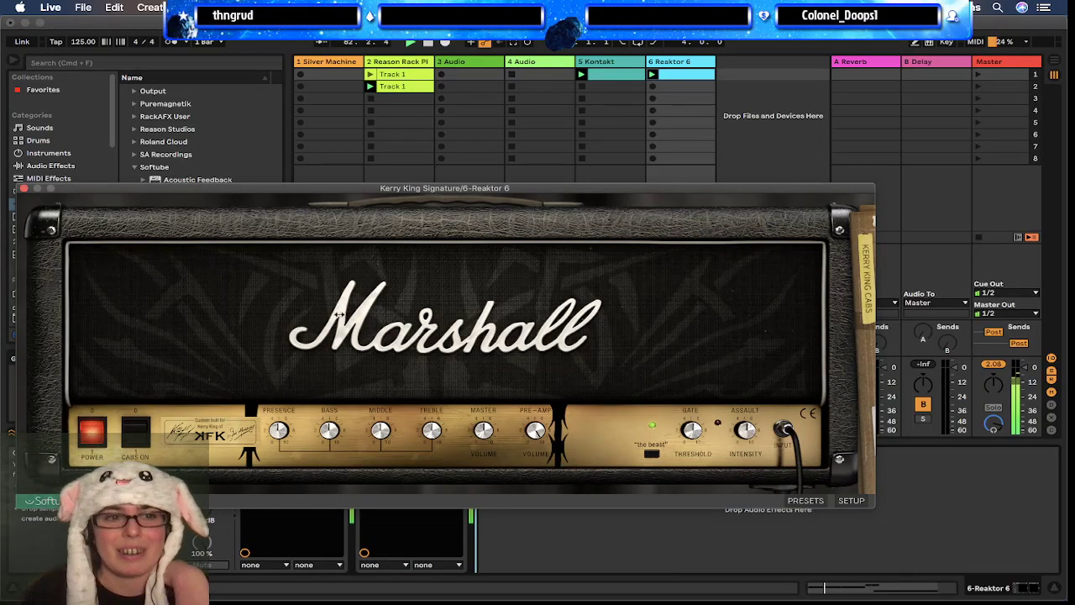
{"action": "left_click", "coordinate": [25, 190]}
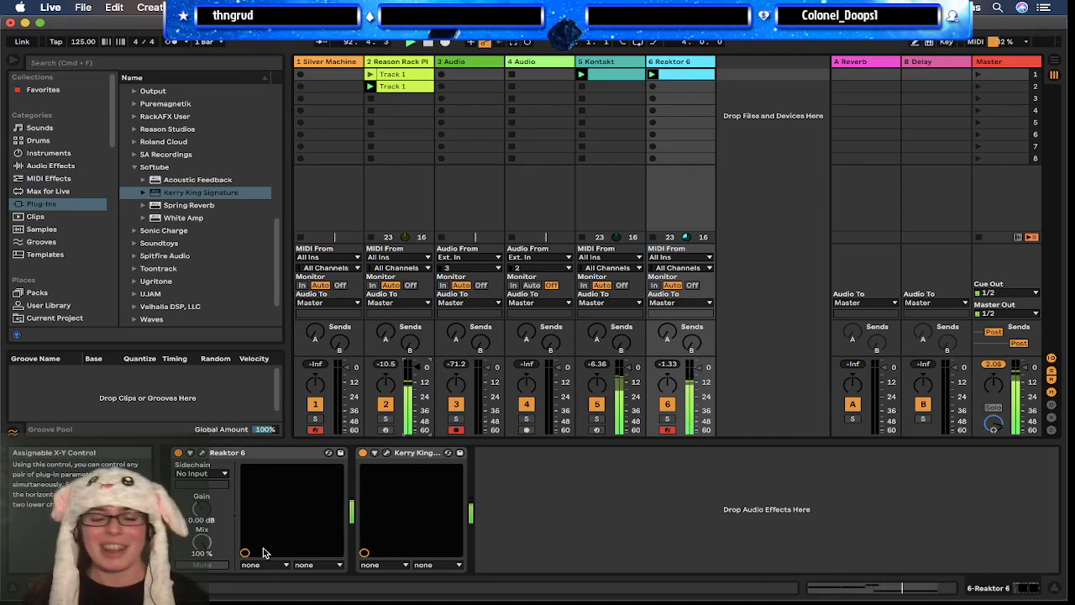
Step: Open the Reaktor 6 track's first clip in the MIDI note editor
{"action": "mouse_move", "coordinate": [195, 579]}
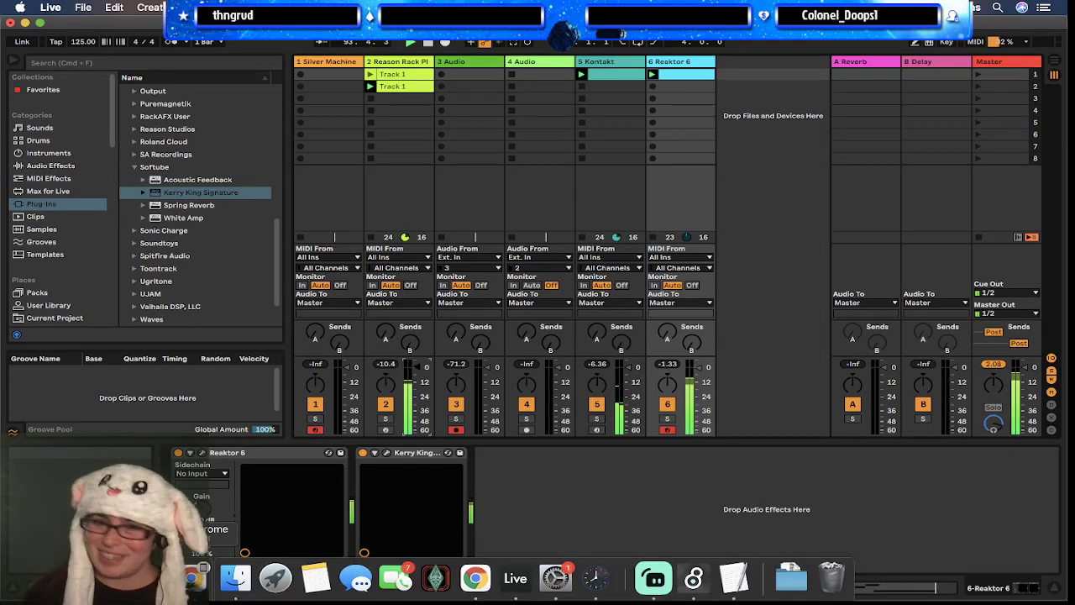
{"action": "double_click", "coordinate": [688, 75]}
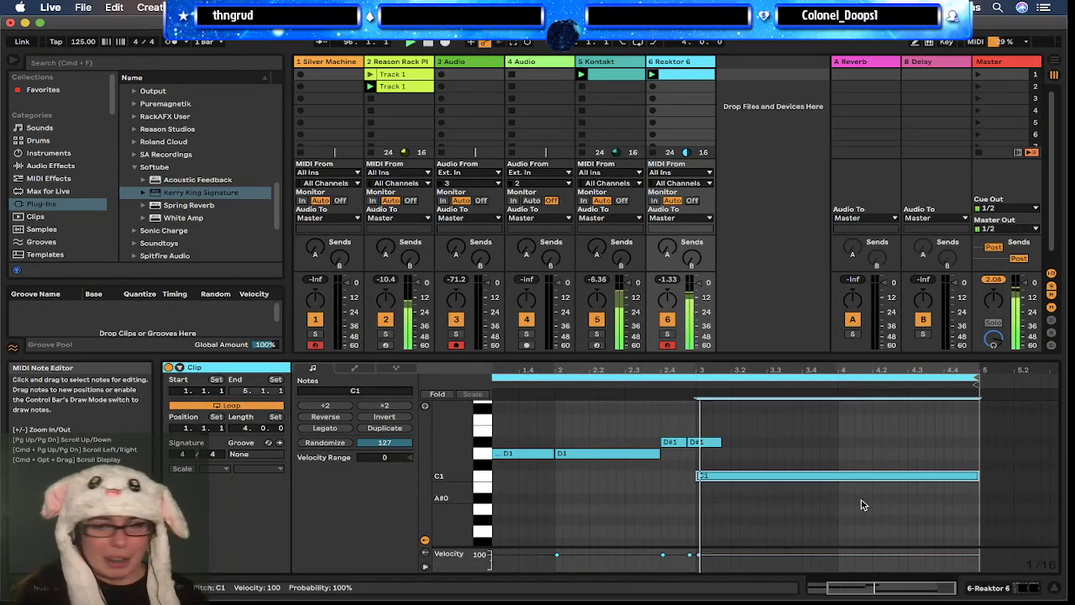
Step: Copy the D1 note from bar 2 to 2.2.3, trim it to end at 2.4, and shorten the second D#1 to end at bar 3
{"action": "left_click_drag", "start_coordinate": [573, 452], "coordinate": [632, 458]}
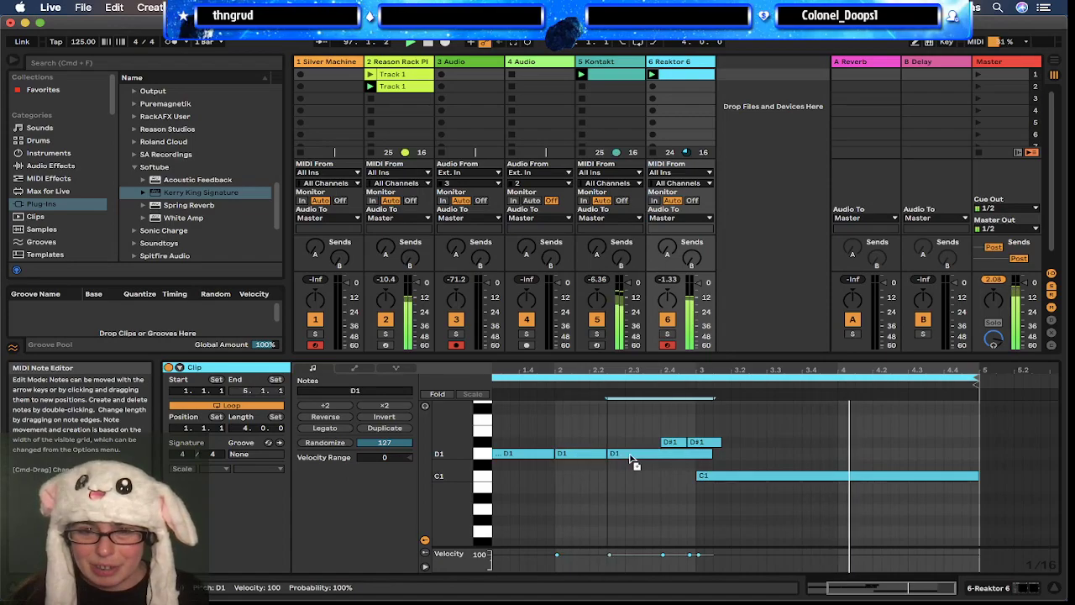
{"action": "left_click_drag", "start_coordinate": [710, 454], "coordinate": [658, 455]}
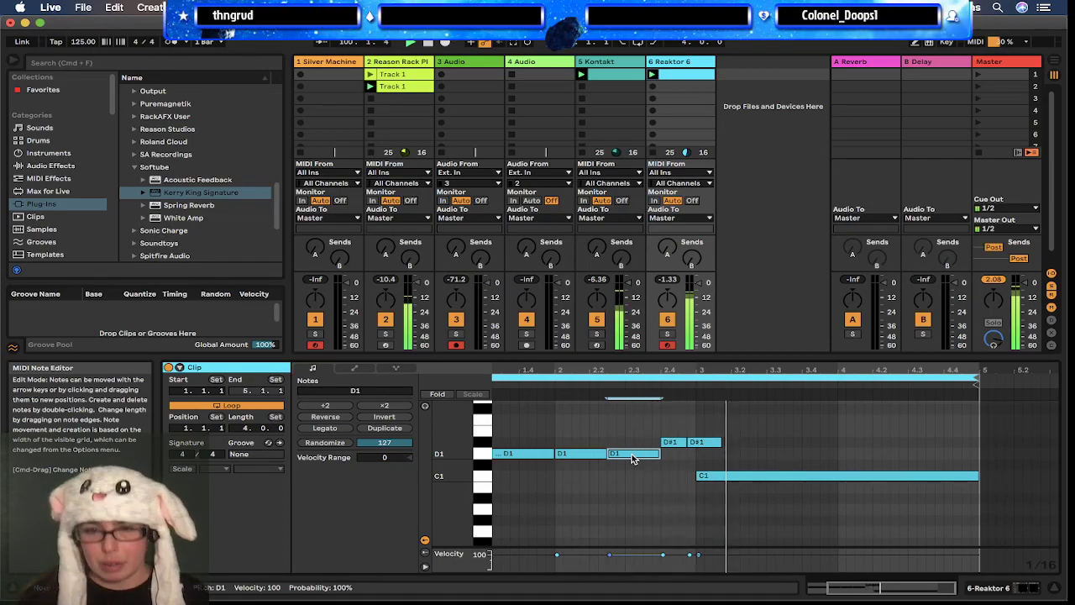
{"action": "left_click_drag", "start_coordinate": [720, 441], "coordinate": [693, 441]}
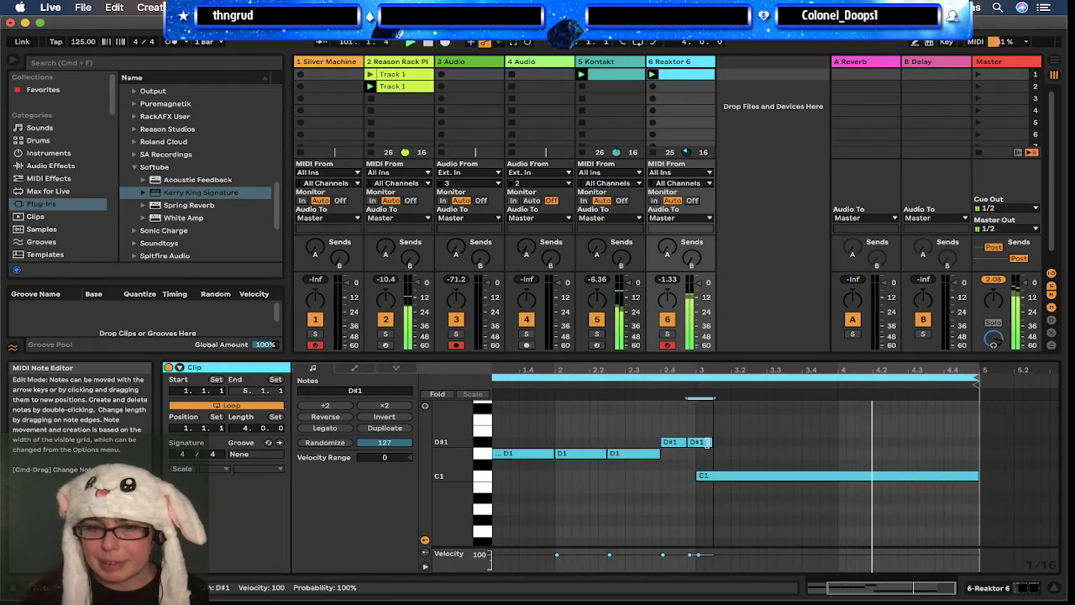
Step: Copy the long C1 note within bar 3 so it restarts at 3.2.3, and trim the copy to end at bar 5
{"action": "left_click_drag", "start_coordinate": [769, 476], "coordinate": [821, 477]}
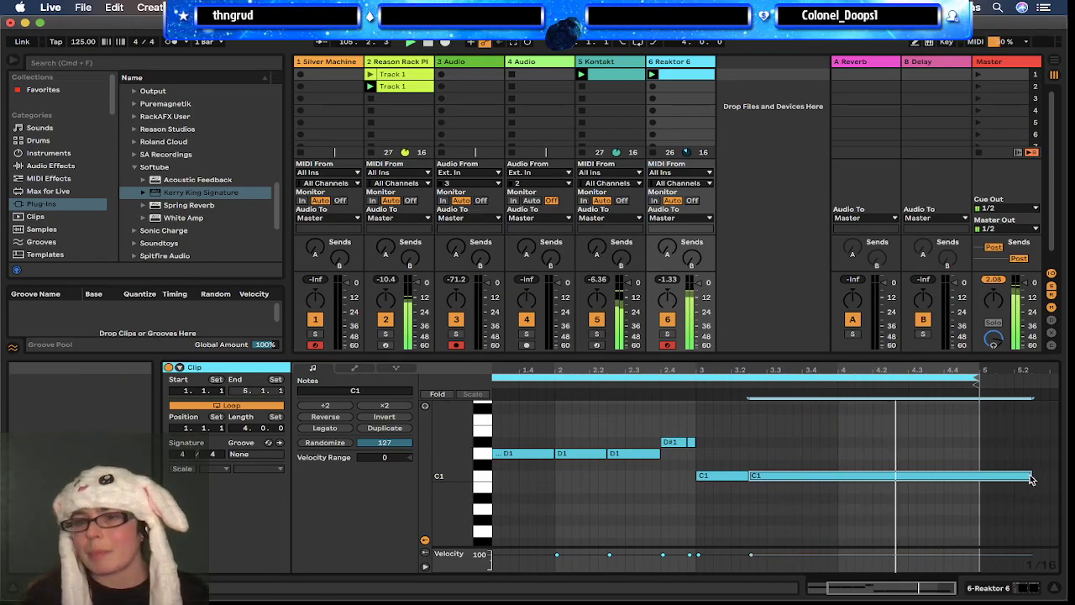
{"action": "left_click_drag", "start_coordinate": [1029, 477], "coordinate": [975, 476]}
{"action": "left_click", "coordinate": [916, 443]}
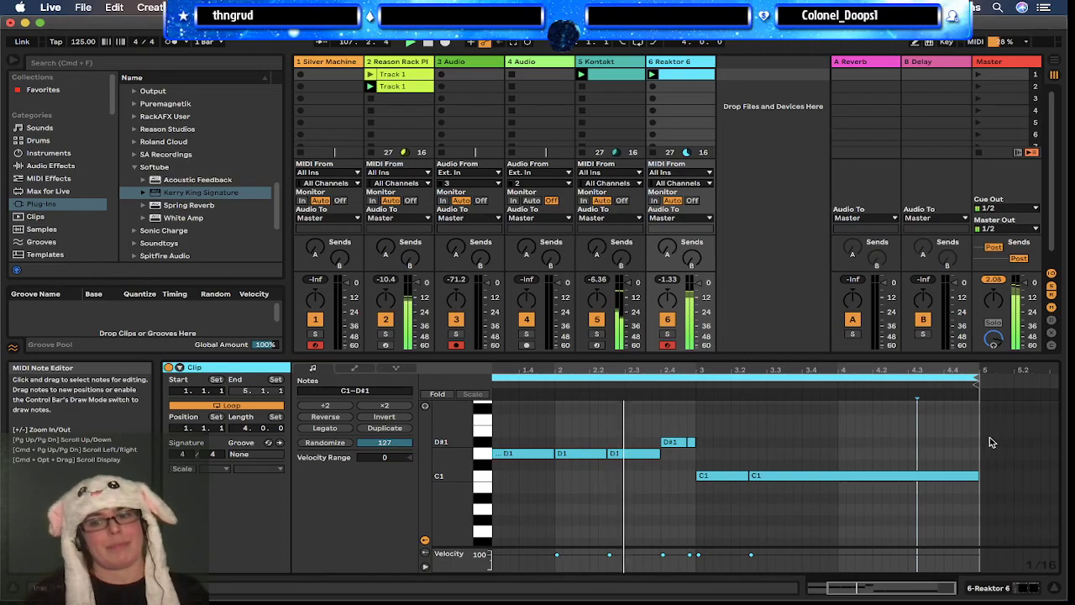
Step: Duplicate the Reaktor 6 clip's loop twice, extending it to 16 bars
{"action": "left_click", "coordinate": [890, 432]}
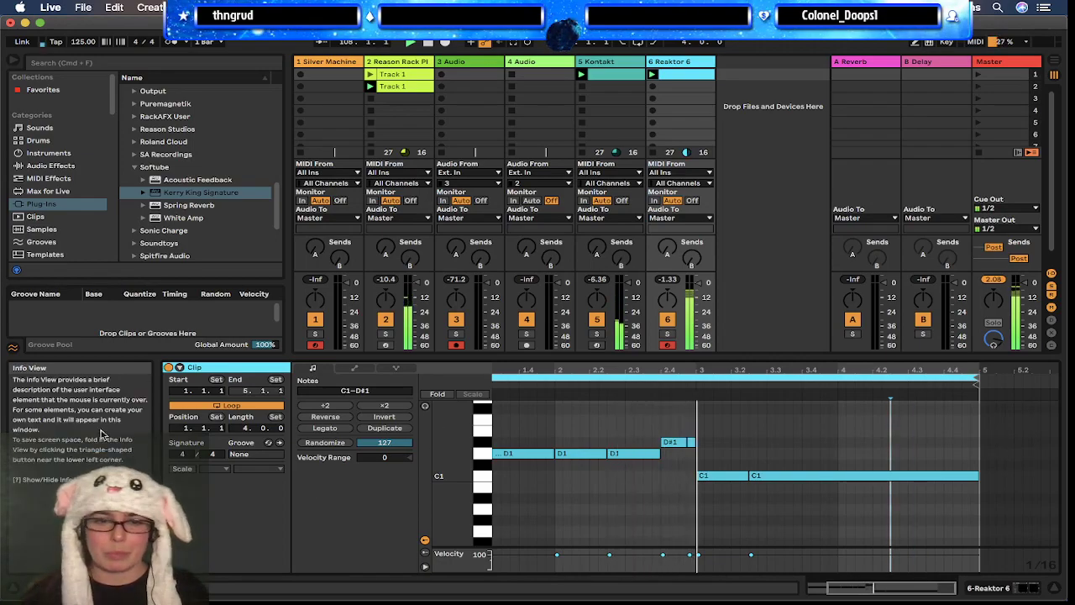
{"action": "left_click", "coordinate": [401, 427]}
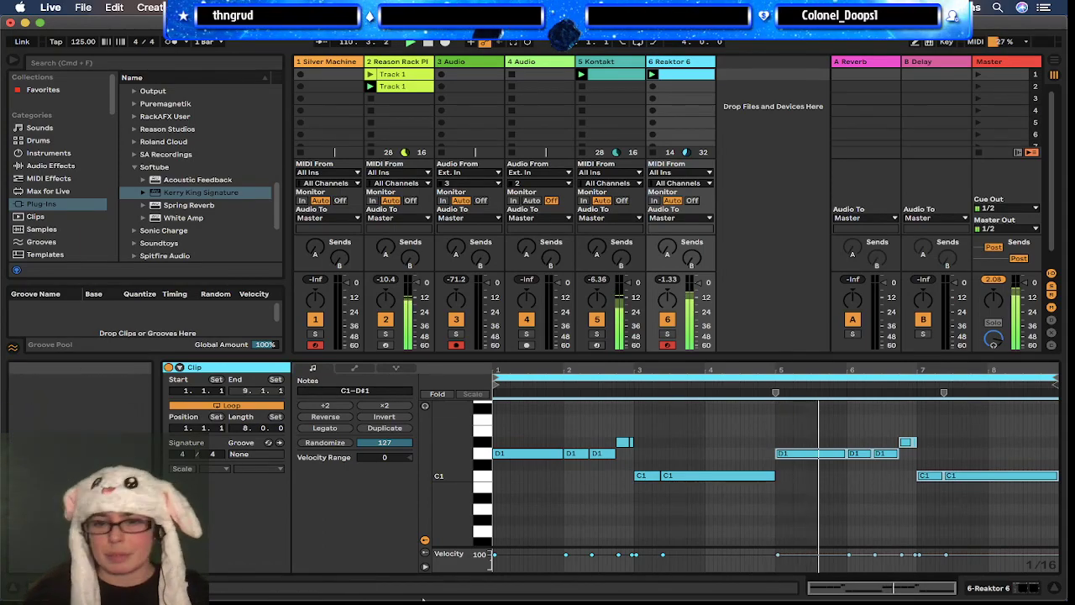
{"action": "left_click", "coordinate": [384, 429]}
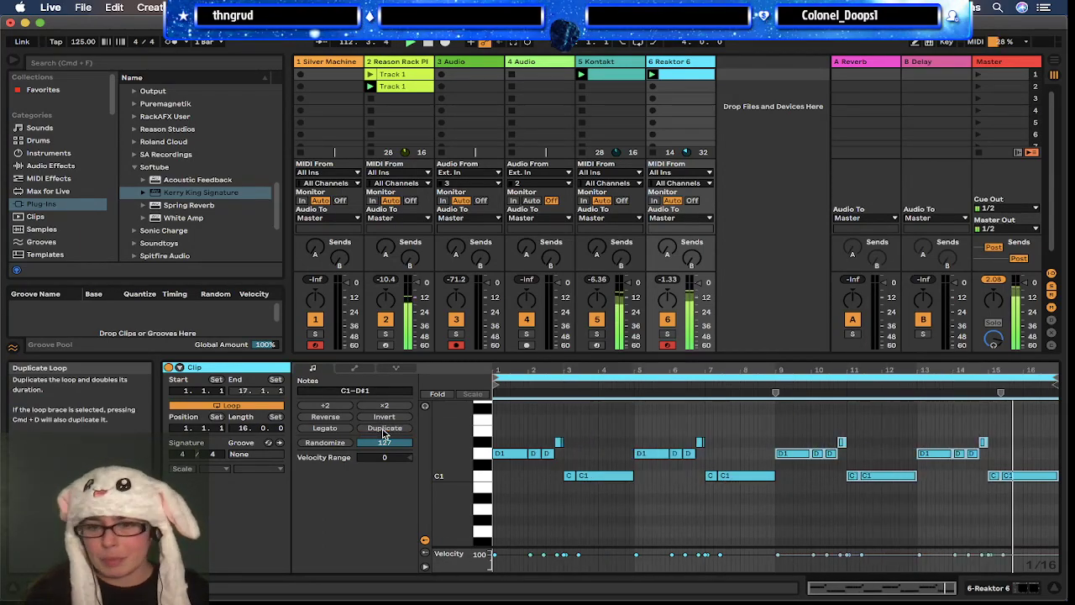
Step: Transpose the two C1 notes starting at bar 11 up five semitones to F1
{"action": "left_click_drag", "start_coordinate": [854, 458], "coordinate": [885, 501]}
{"action": "key", "text": "Up"}
{"action": "key", "text": "Up"}
{"action": "key", "text": "Up"}
{"action": "key", "text": "Up"}
{"action": "key", "text": "Up"}
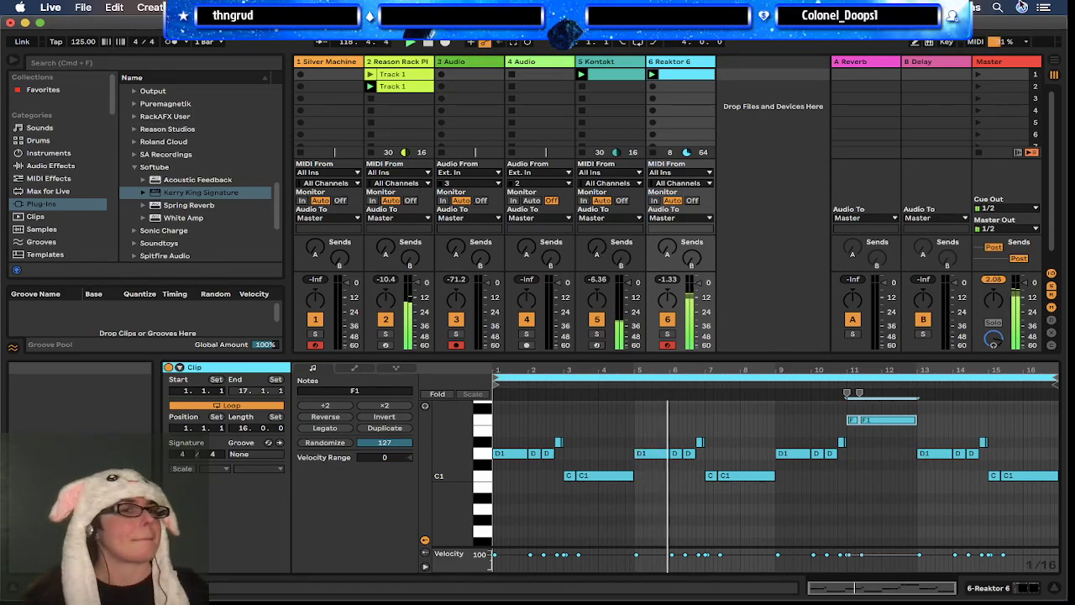
Step: Show the devices of the Silver Machine track, then switch to its patcher window in Max
{"action": "left_click", "coordinate": [325, 63]}
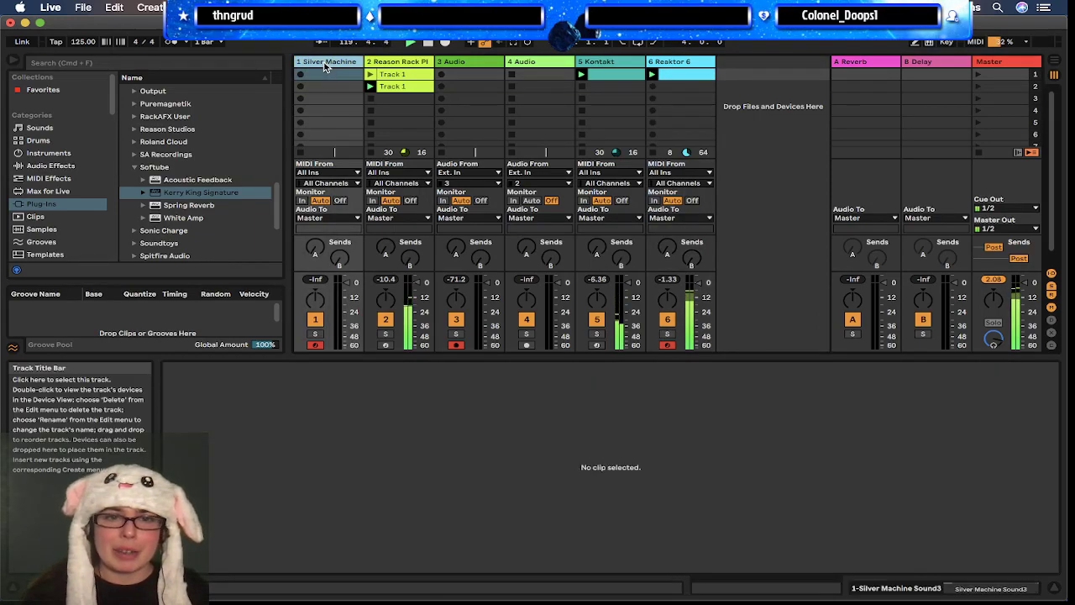
{"action": "left_click", "coordinate": [958, 587]}
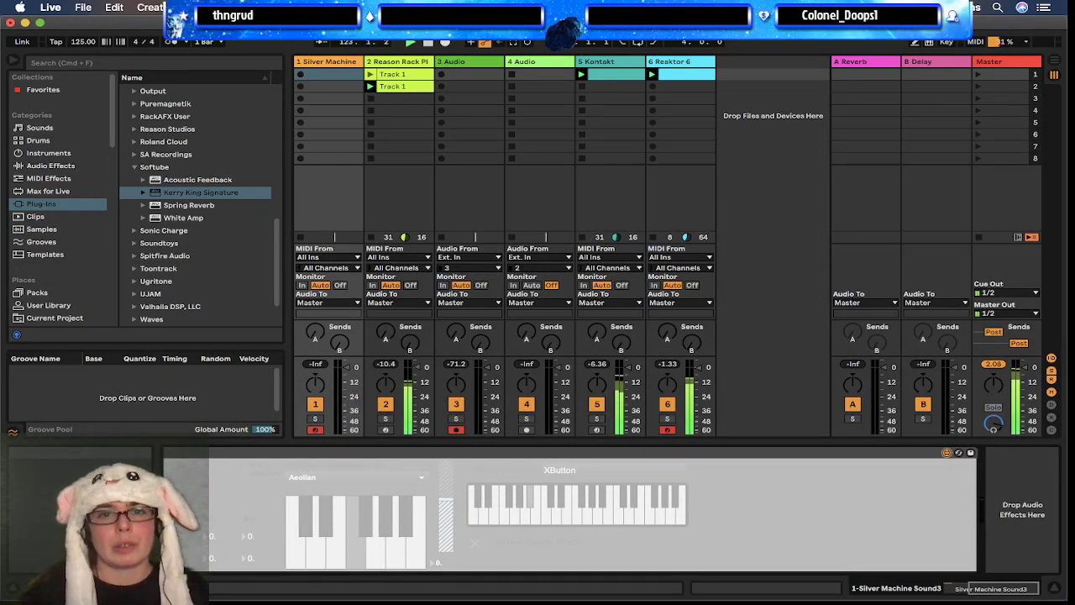
{"action": "key", "text": "super+Tab"}
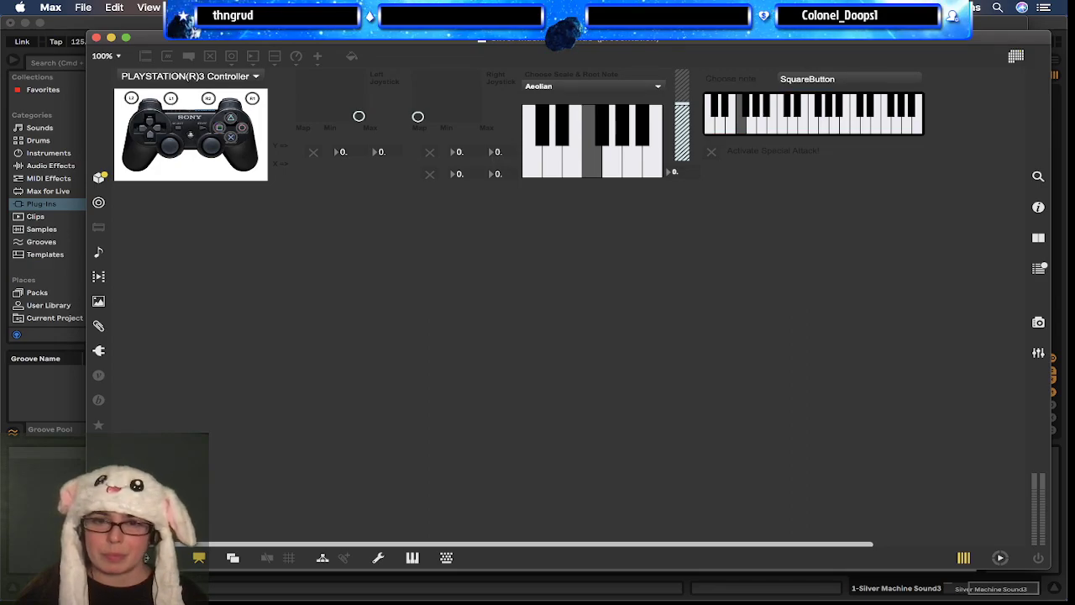
Step: Set the controller instrument's scale to Phrygian with D as the root note
{"action": "left_click", "coordinate": [616, 88]}
{"action": "left_click", "coordinate": [571, 124]}
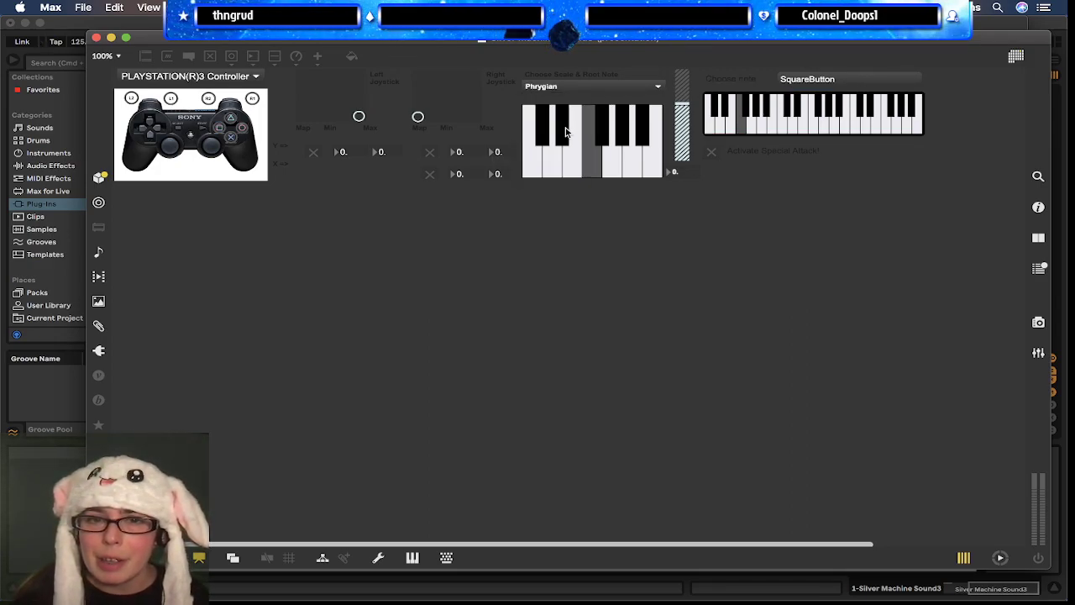
{"action": "left_click", "coordinate": [548, 162]}
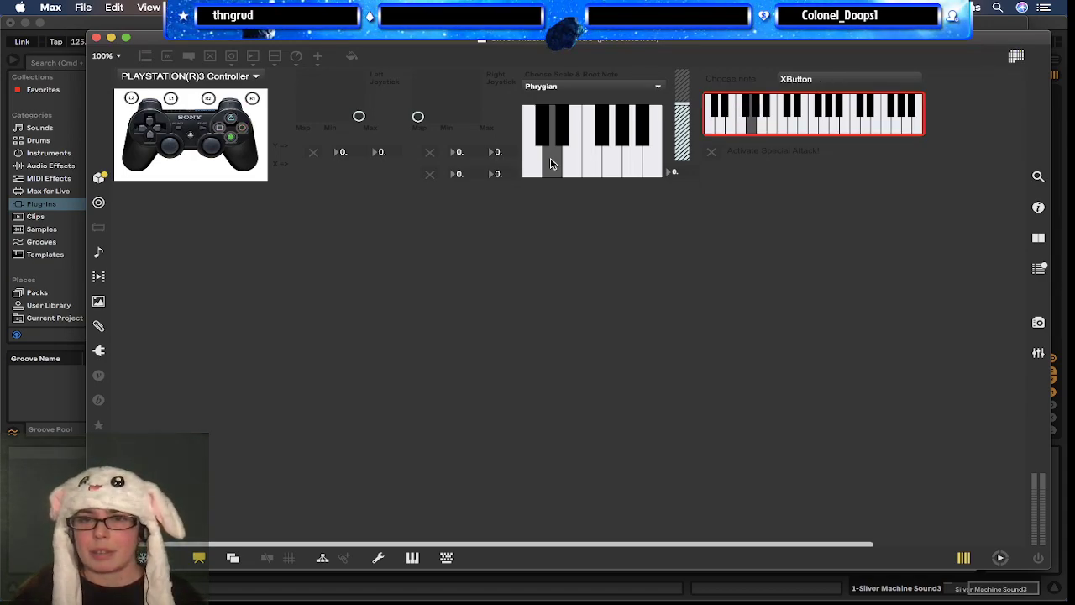
{"action": "left_click", "coordinate": [551, 164]}
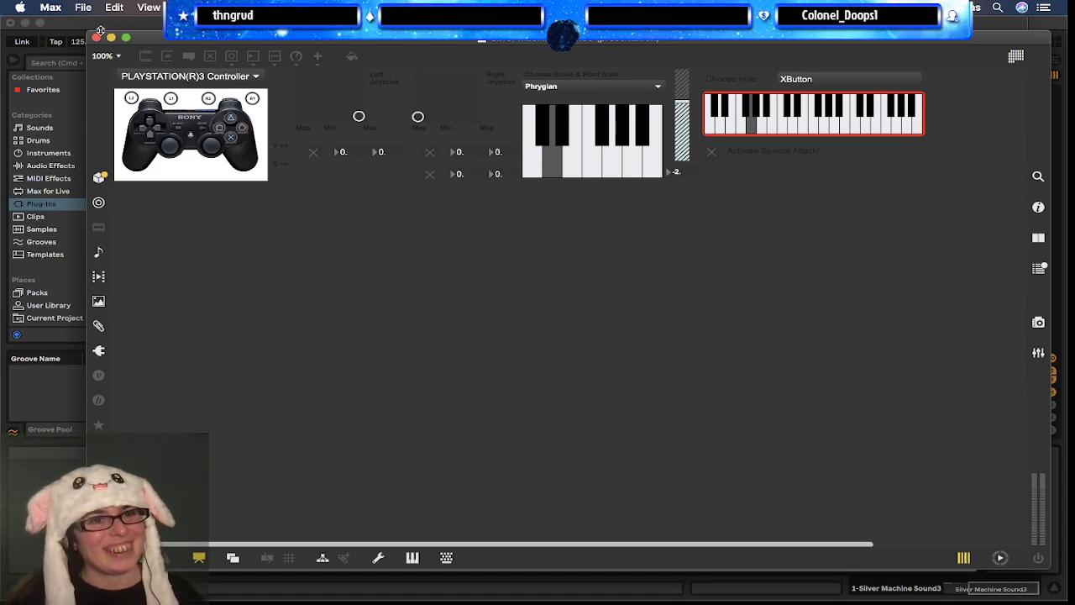
Step: Move the patcher window aside, return to Ableton Live, and add the Delay audio effect to the Silver Machine track
{"action": "left_click_drag", "start_coordinate": [168, 37], "coordinate": [573, 47]}
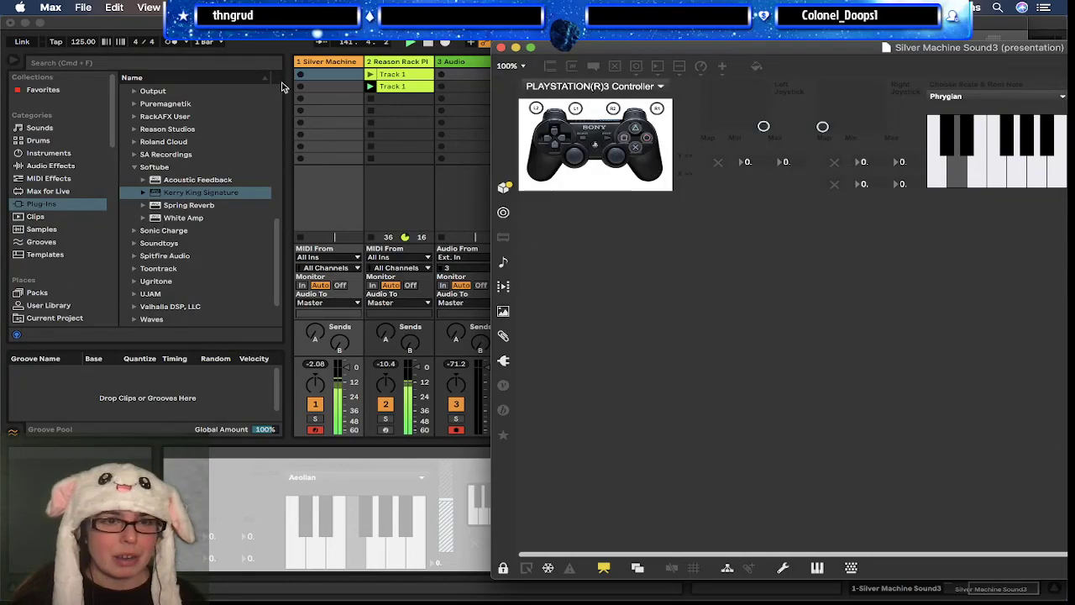
{"action": "left_click", "coordinate": [52, 183]}
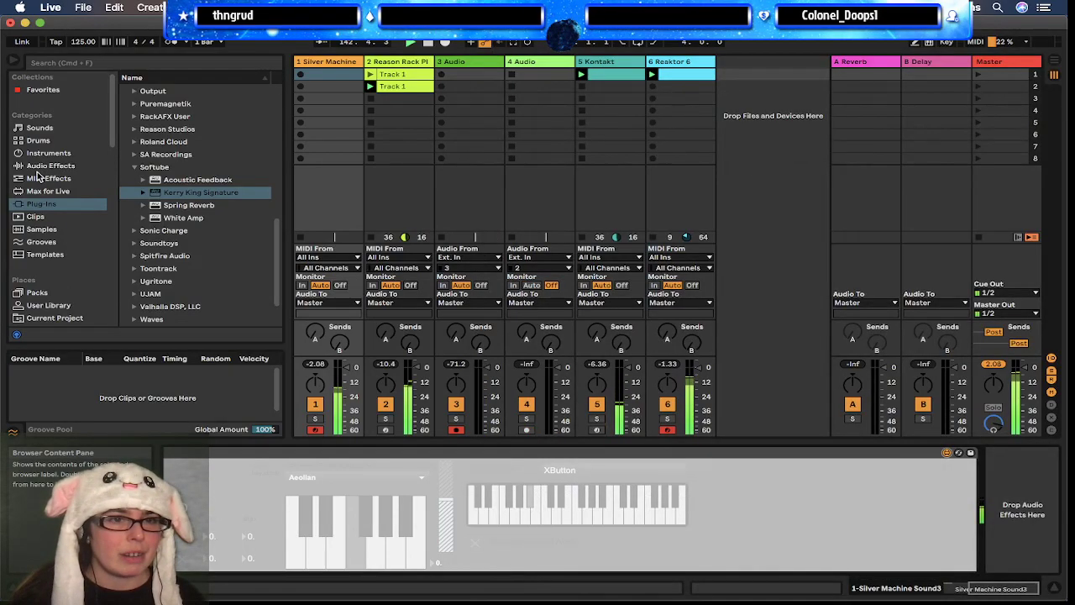
{"action": "left_click", "coordinate": [35, 167]}
{"action": "scroll", "coordinate": [197, 128], "scroll_direction": "up", "scroll_amount": 3}
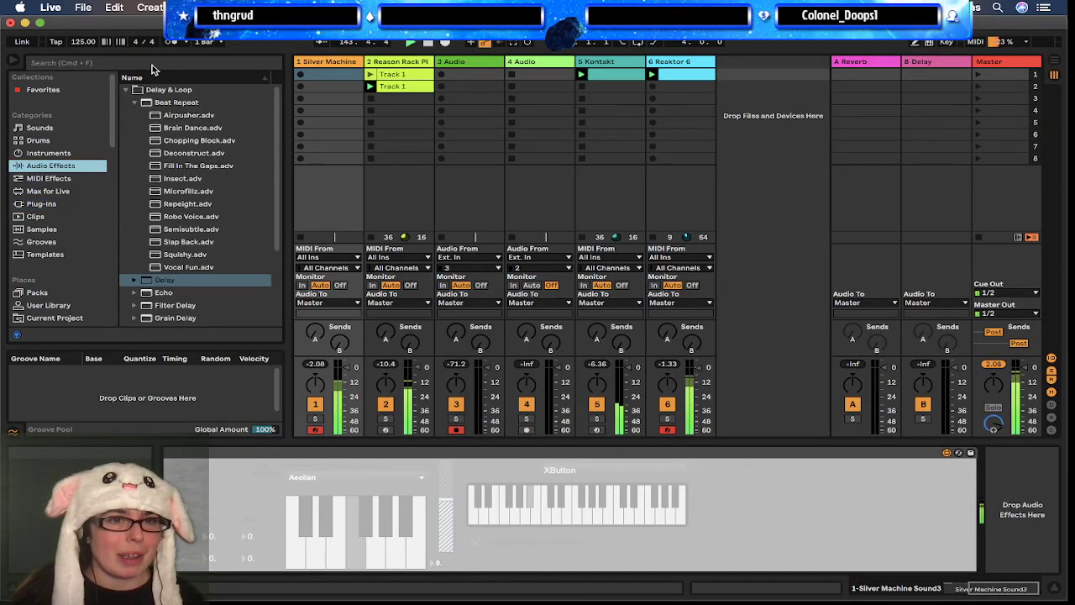
{"action": "left_click", "coordinate": [133, 101]}
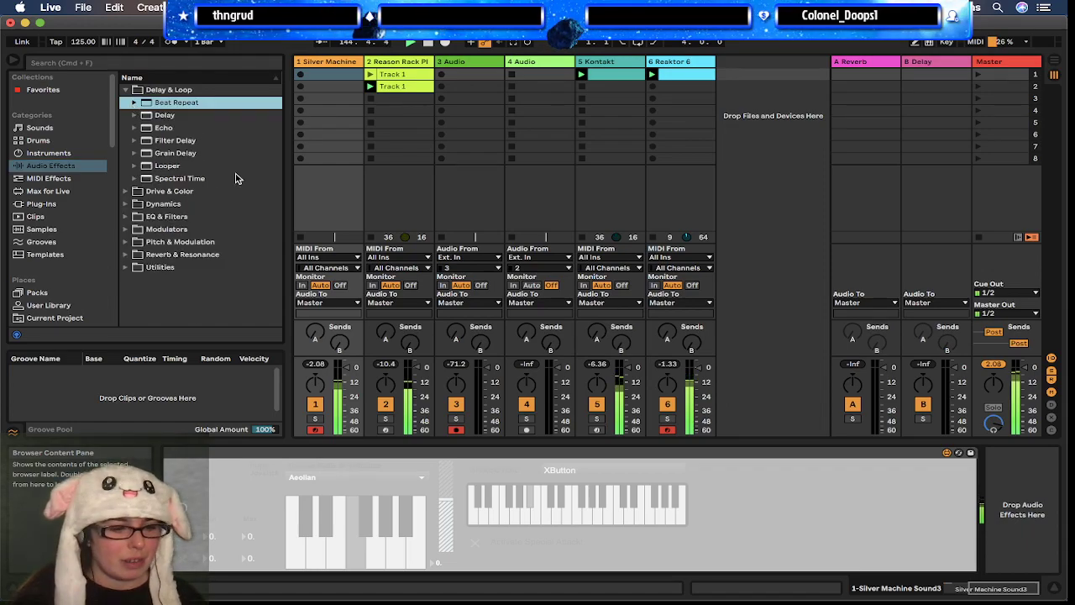
{"action": "left_click_drag", "start_coordinate": [179, 115], "coordinate": [316, 101]}
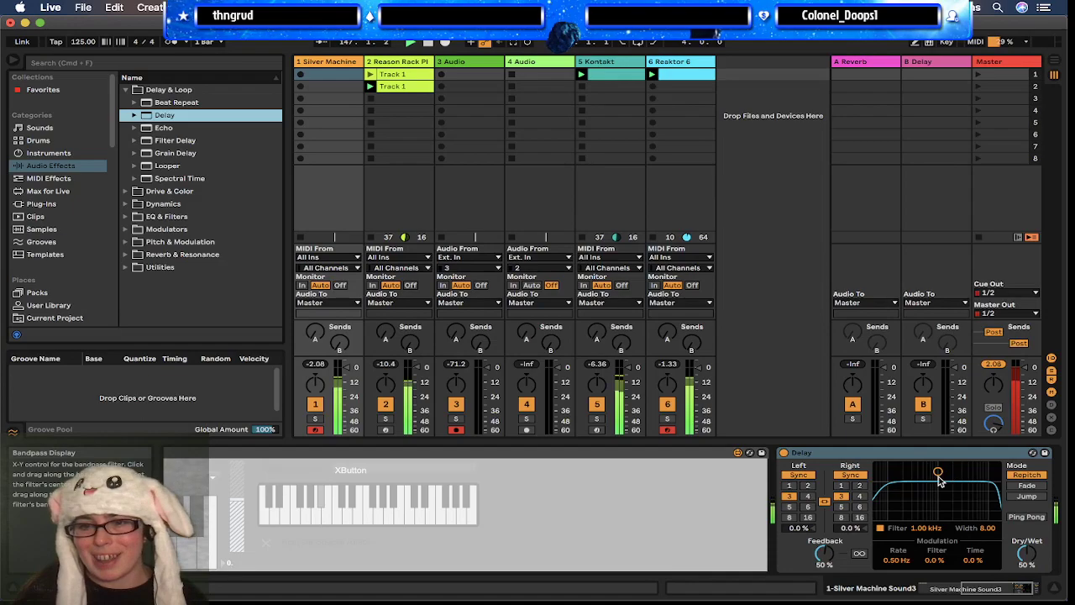
Step: Set the Delay's filter to 966 Hz with width 5.64, its linked delay times to 4, and Dry/Wet to 50%
{"action": "left_click_drag", "start_coordinate": [940, 489], "coordinate": [936, 485]}
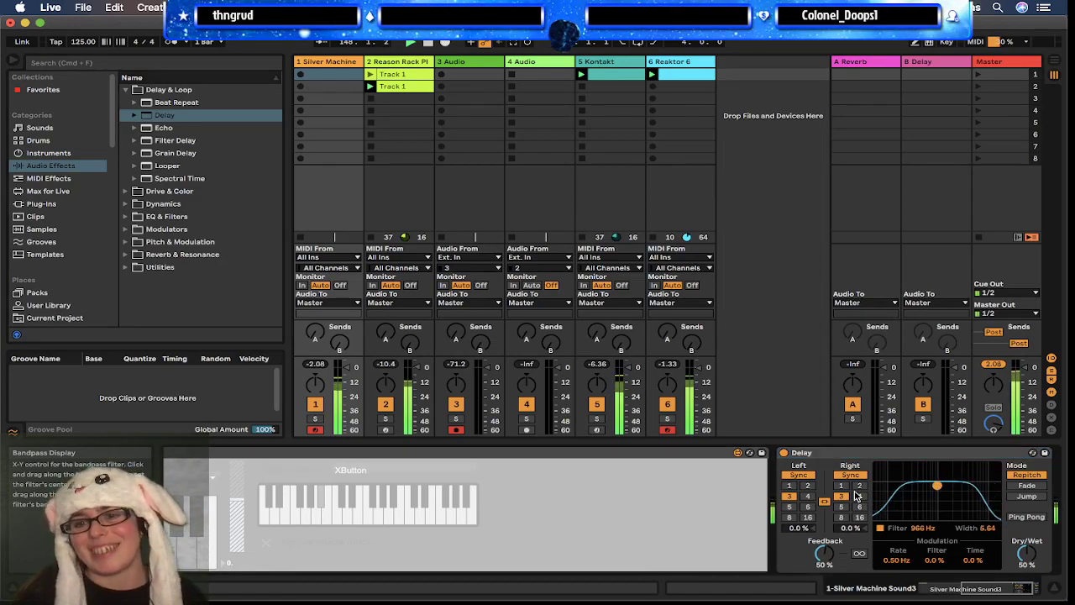
{"action": "left_click", "coordinate": [859, 496]}
{"action": "left_click_drag", "start_coordinate": [1026, 558], "coordinate": [1026, 547]}
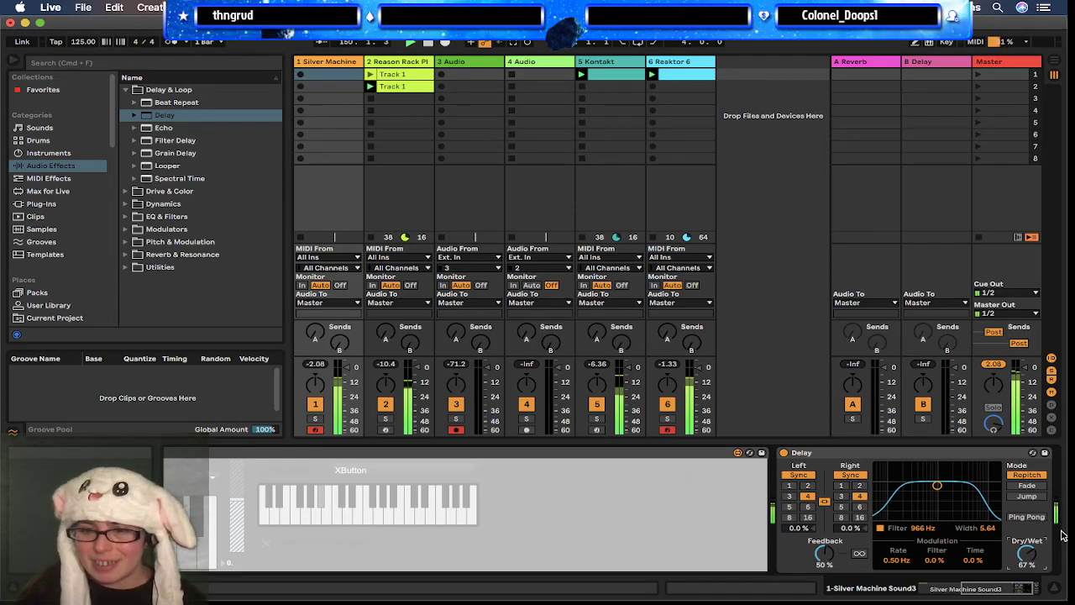
{"action": "left_click_drag", "start_coordinate": [1028, 560], "coordinate": [1030, 569]}
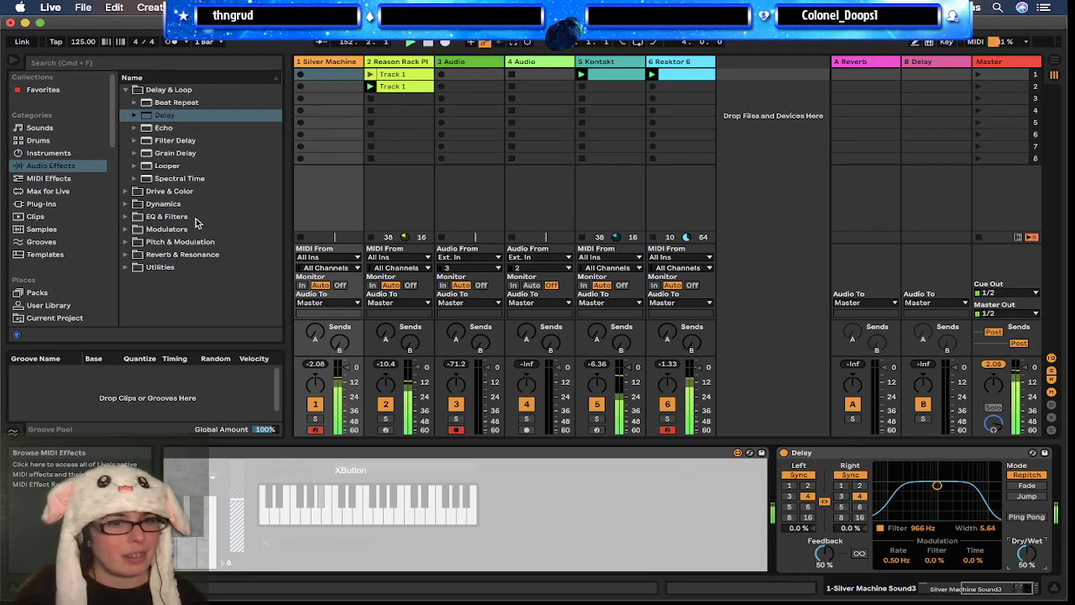
Step: Add a Reverb after the Delay on the Silver Machine track and set its decay time to 6.83 s
{"action": "double_click", "coordinate": [153, 255]}
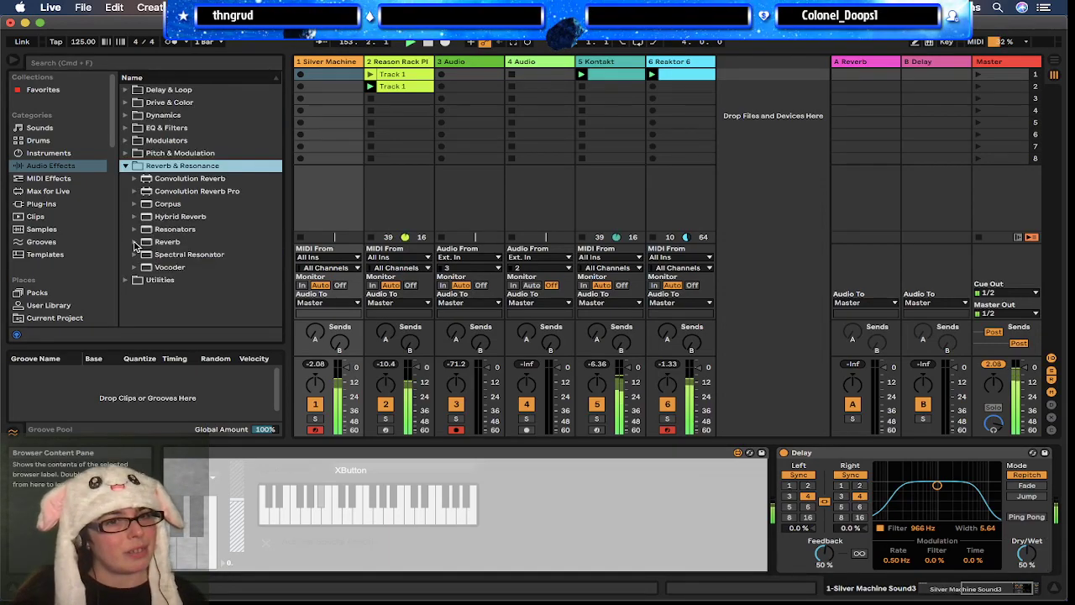
{"action": "left_click", "coordinate": [142, 242]}
{"action": "double_click", "coordinate": [143, 243]}
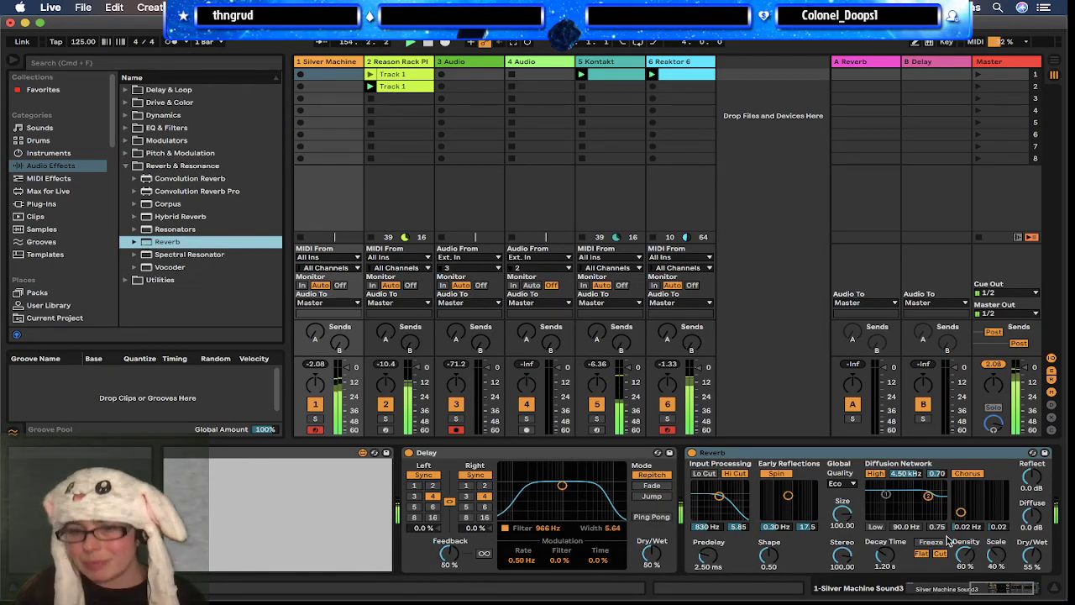
{"action": "left_click_drag", "start_coordinate": [884, 560], "coordinate": [883, 539]}
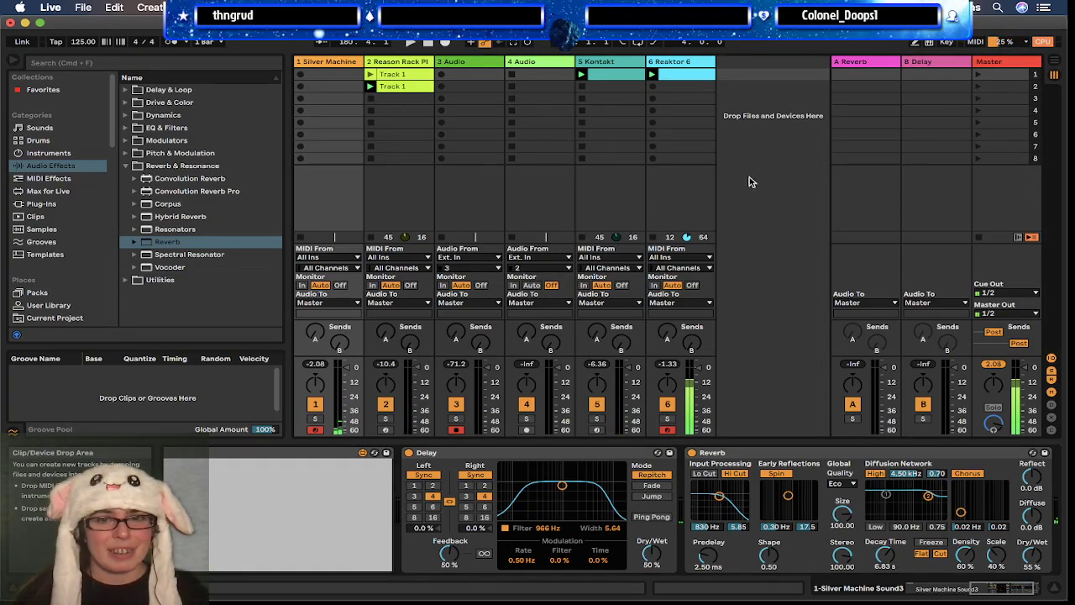
Step: Save the Live Set under the name jammin
{"action": "key", "text": "super+shift+s"}
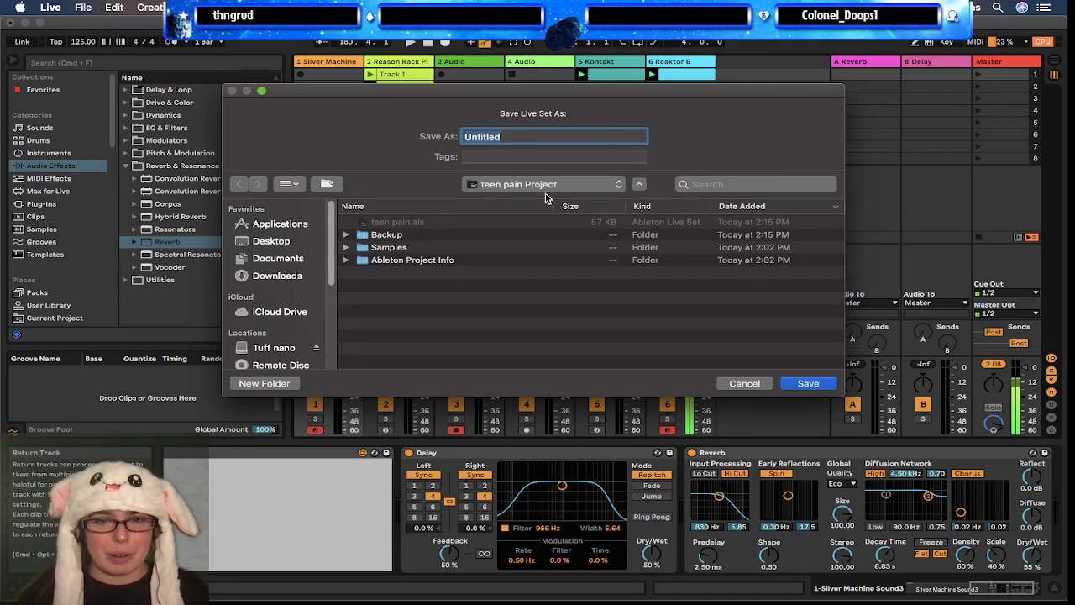
{"action": "left_click", "coordinate": [549, 180]}
{"action": "left_click", "coordinate": [680, 194]}
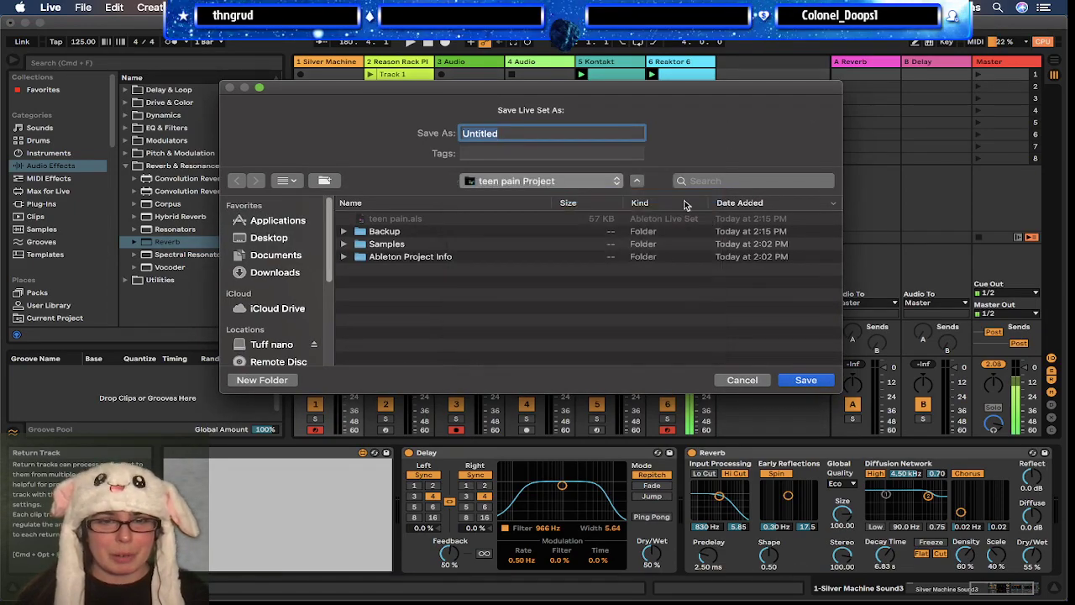
{"action": "left_click", "coordinate": [637, 180]}
{"action": "type", "text": "jammin"}
{"action": "key", "text": "Return"}
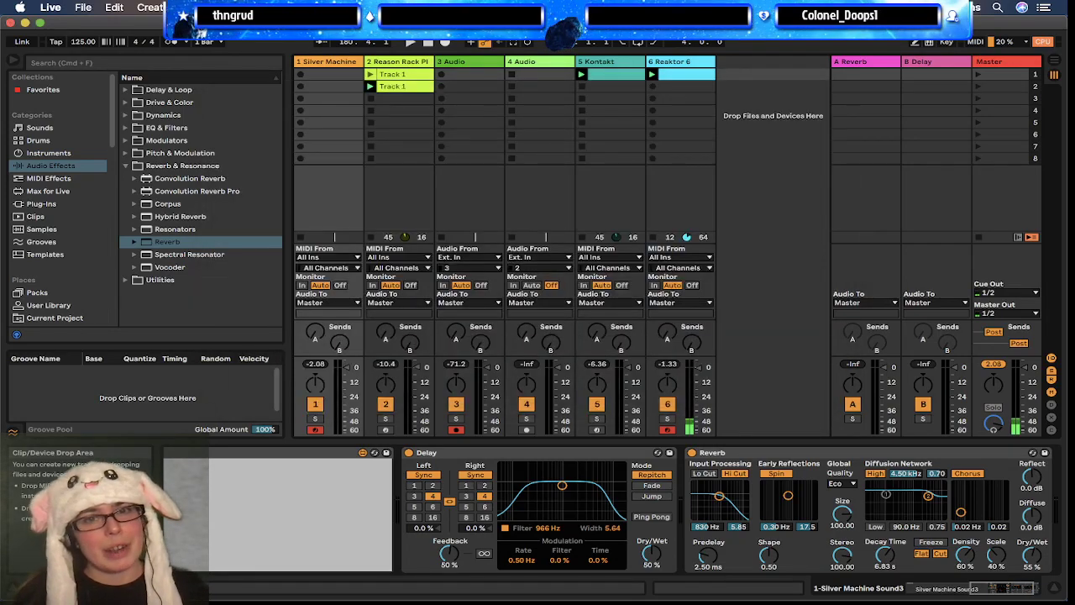
Step: Switch to Max, move the Silver Machine window aside, and bring forward the voice patcher containing mc.saw~
{"action": "key", "text": "super+Tab"}
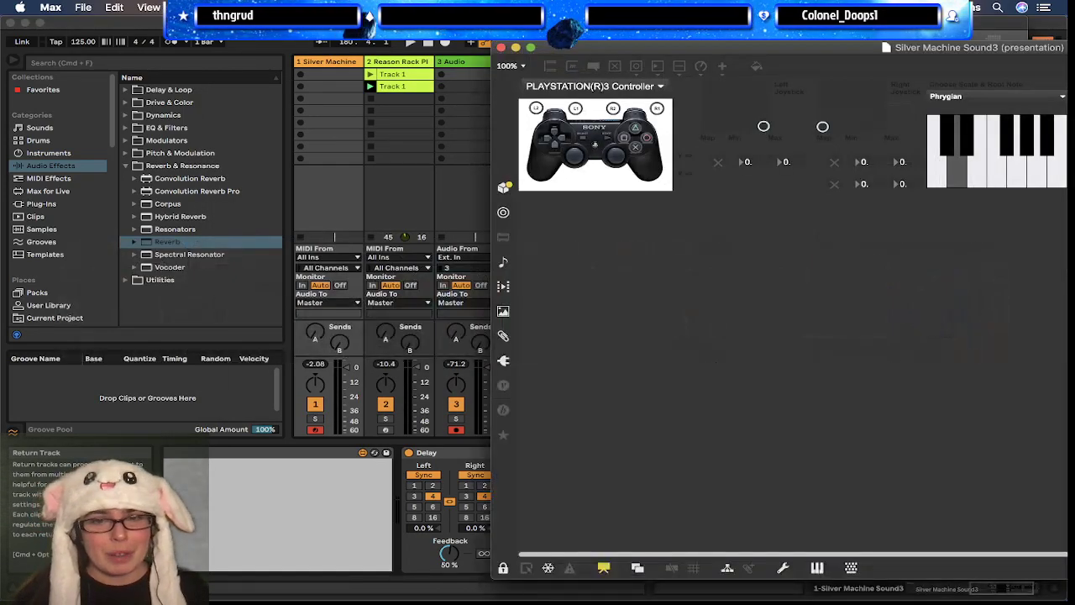
{"action": "left_click_drag", "start_coordinate": [868, 50], "coordinate": [411, 47]}
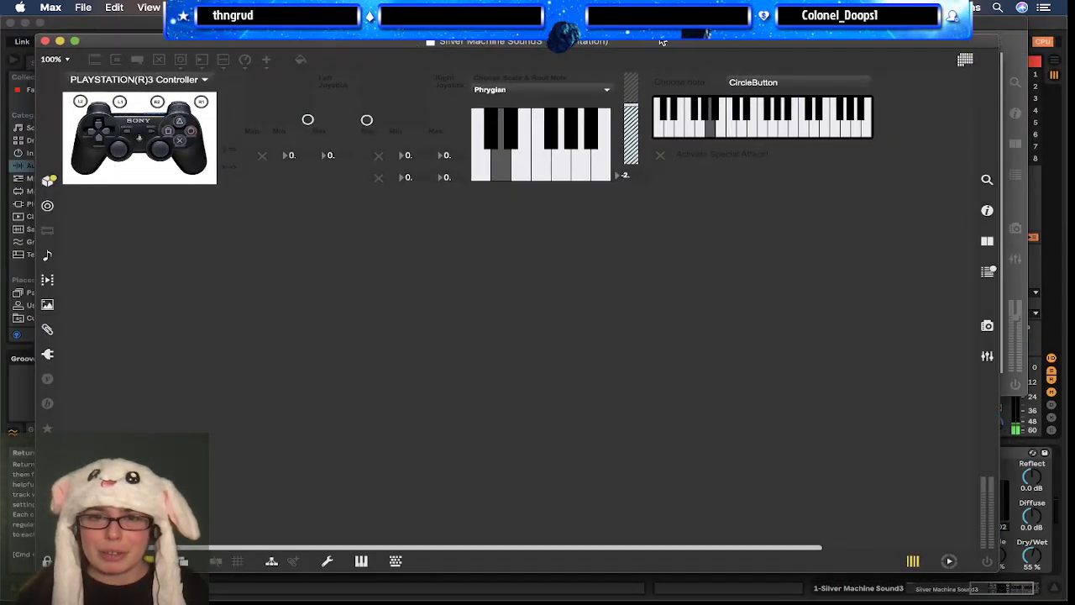
{"action": "left_click", "coordinate": [1014, 281]}
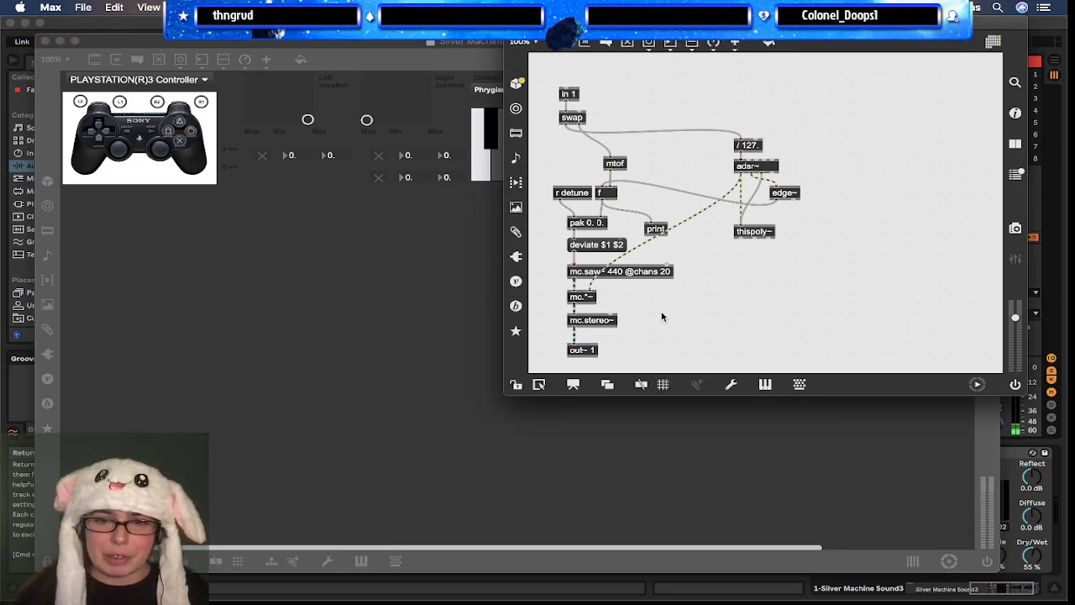
Step: Add an svf~ object in the empty area below thispoly~ and open its help patch
{"action": "type", "text": "n"}
{"action": "type", "text": "svf"}
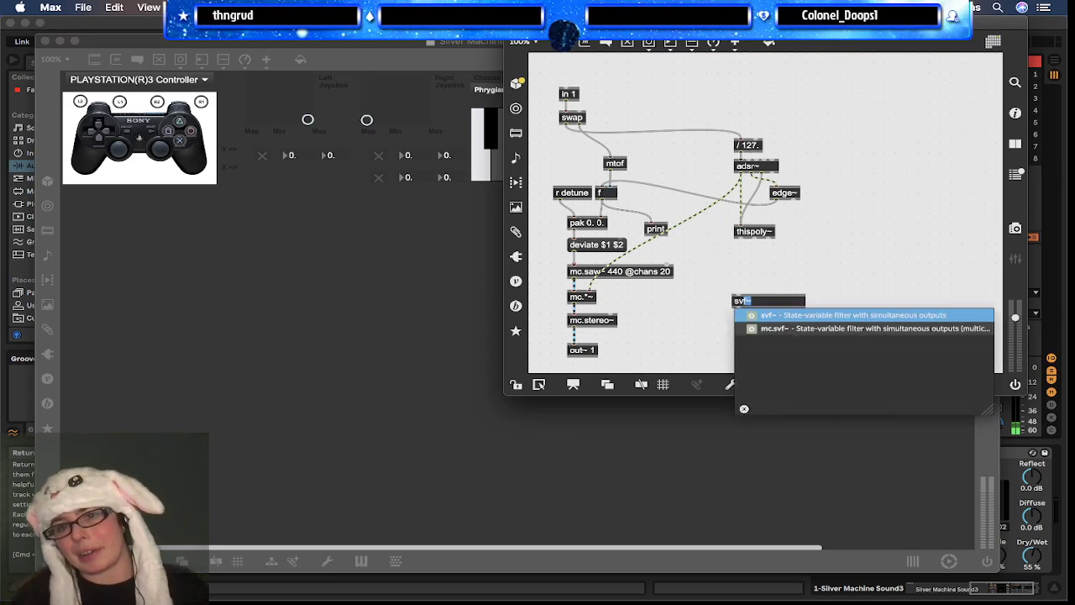
{"action": "type", "text": "~"}
{"action": "left_click", "coordinate": [894, 240]}
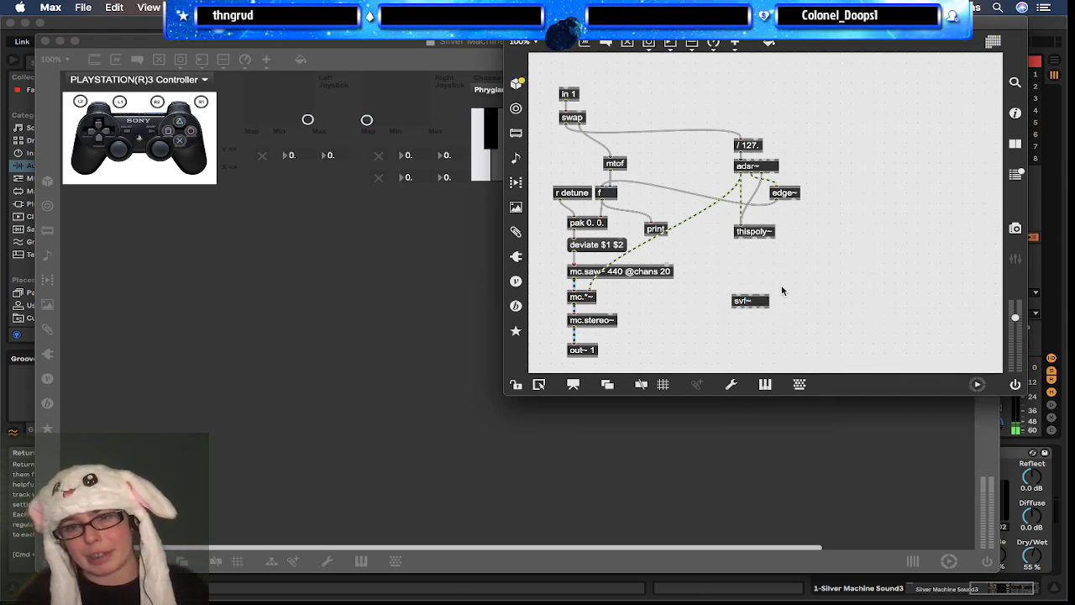
{"action": "left_click", "coordinate": [756, 303], "text": "alt"}
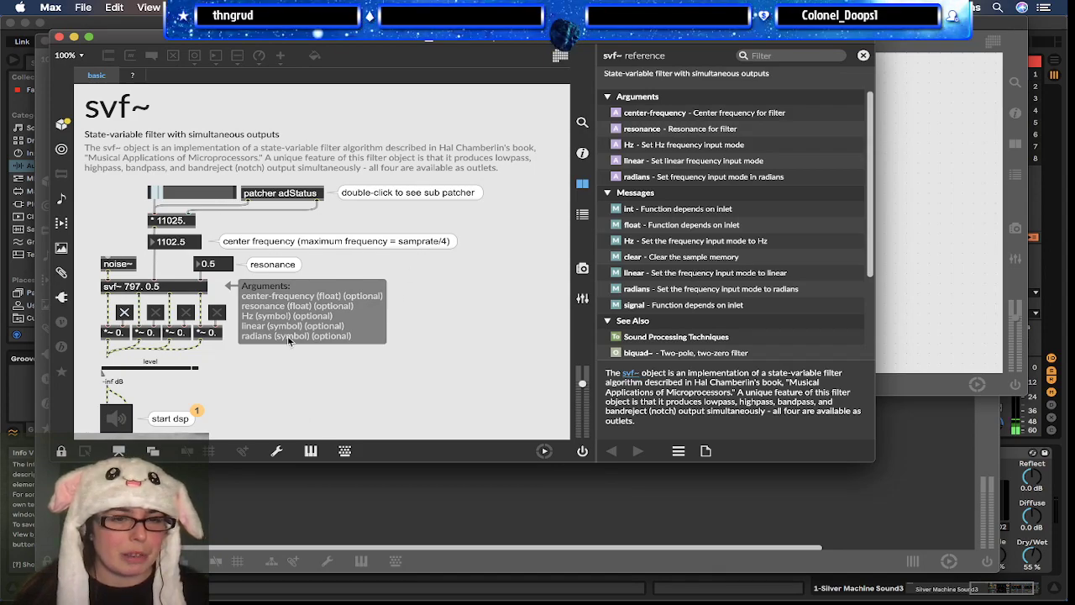
Step: Open the audio status settings, set the input device to EIE, and turn the audio on
{"action": "mouse_move", "coordinate": [336, 603]}
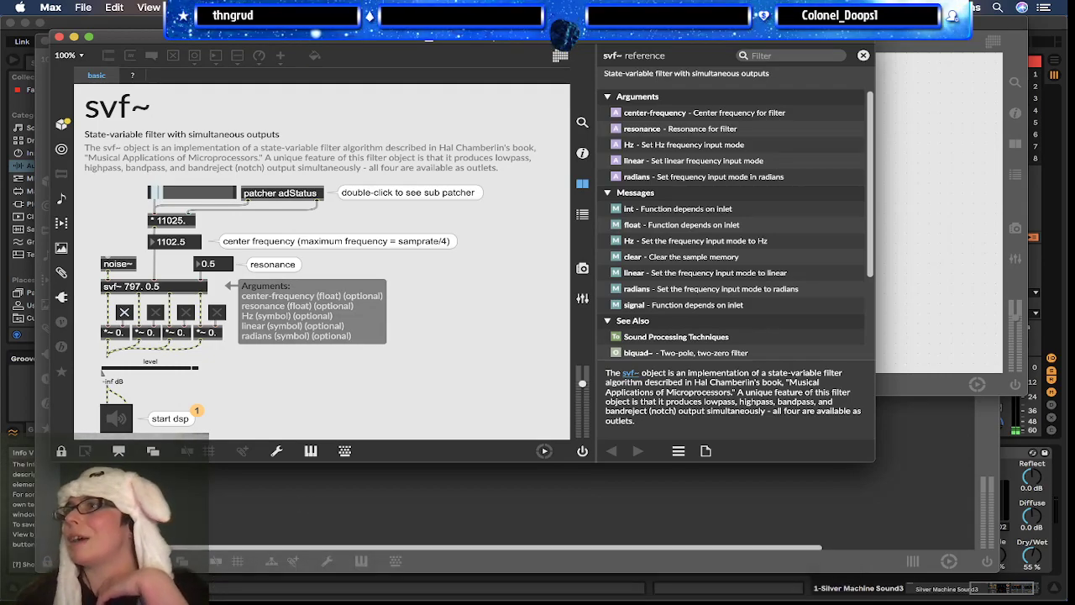
{"action": "mouse_move", "coordinate": [534, 603]}
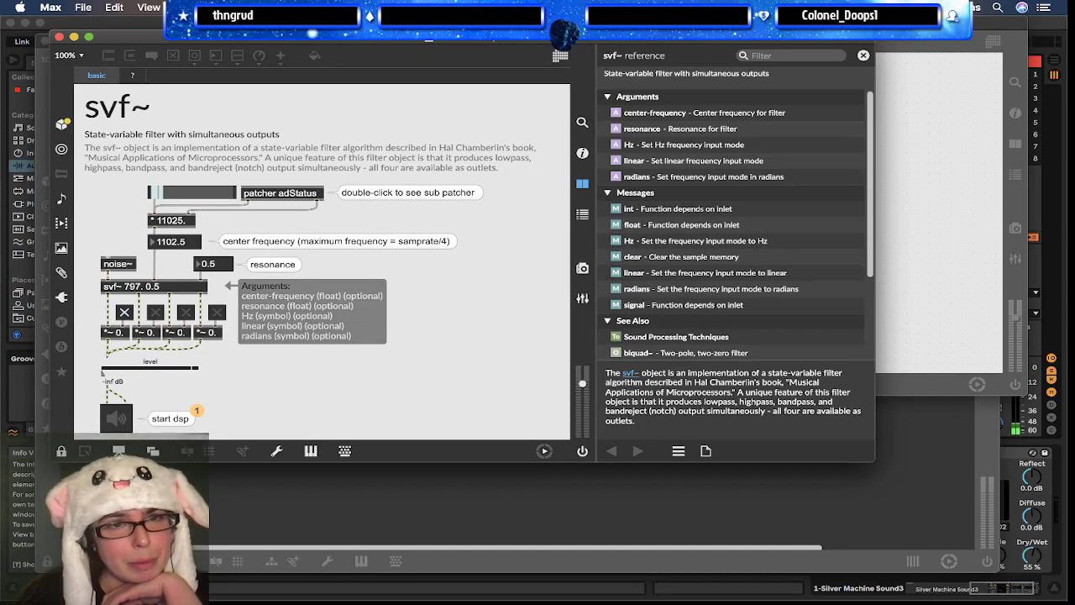
{"action": "left_click", "coordinate": [289, 7]}
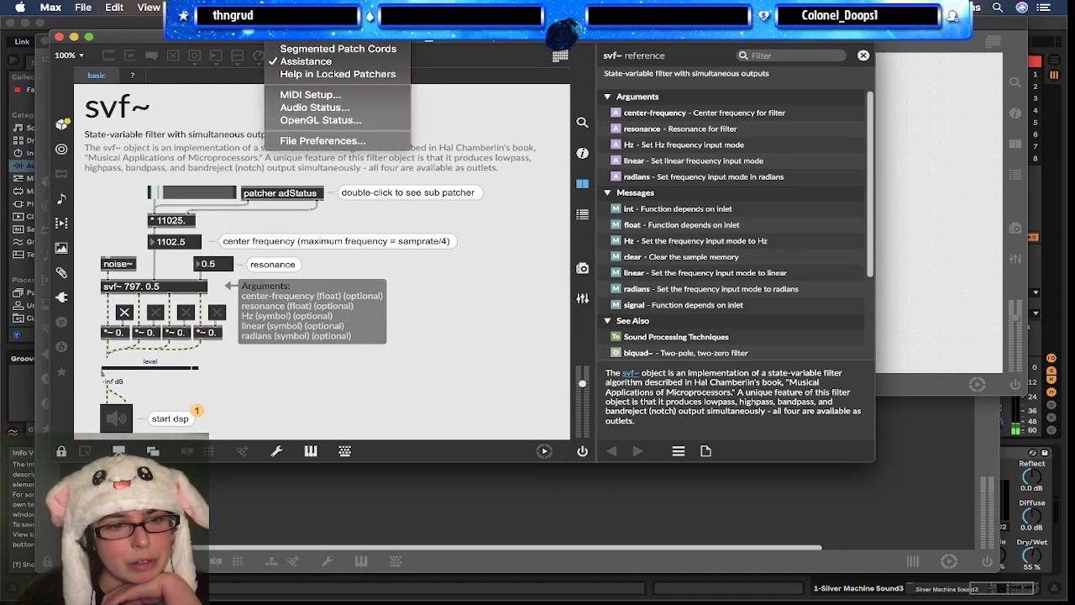
{"action": "left_click", "coordinate": [304, 108]}
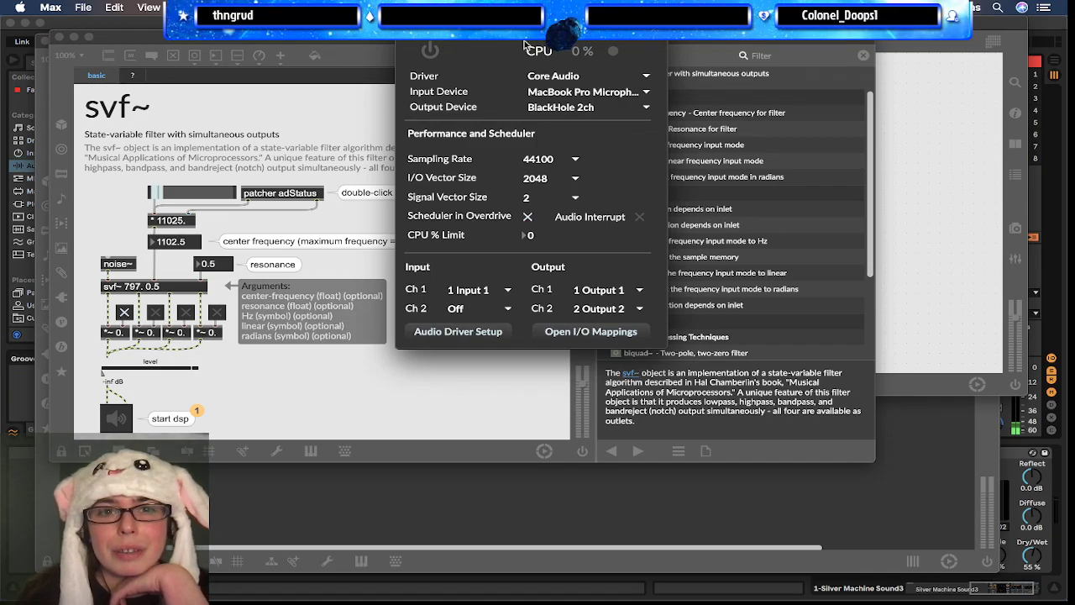
{"action": "left_click", "coordinate": [564, 94]}
{"action": "left_click", "coordinate": [547, 124]}
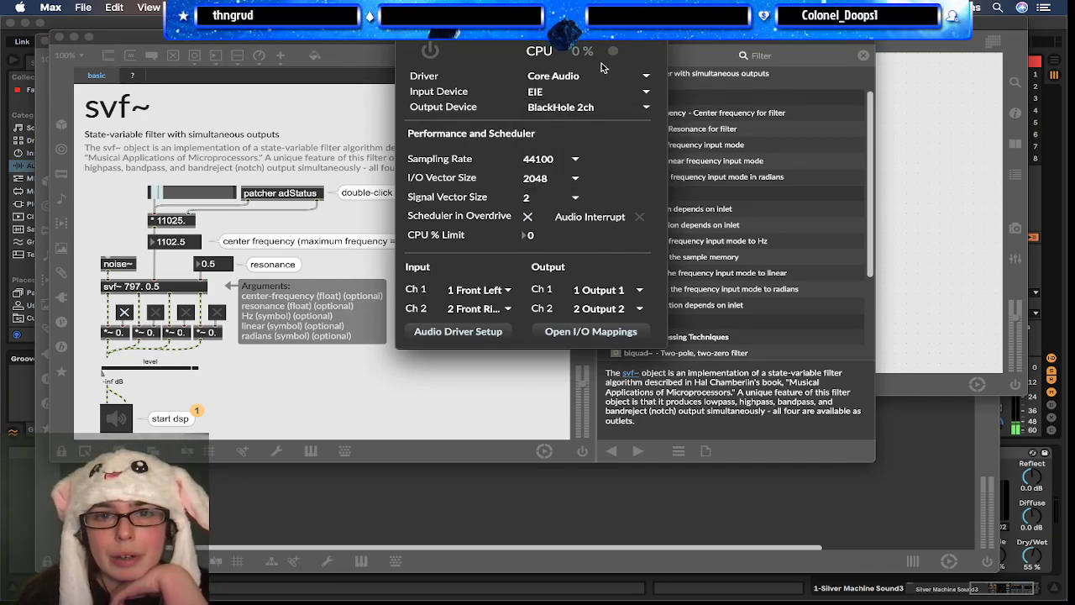
{"action": "left_click", "coordinate": [429, 52]}
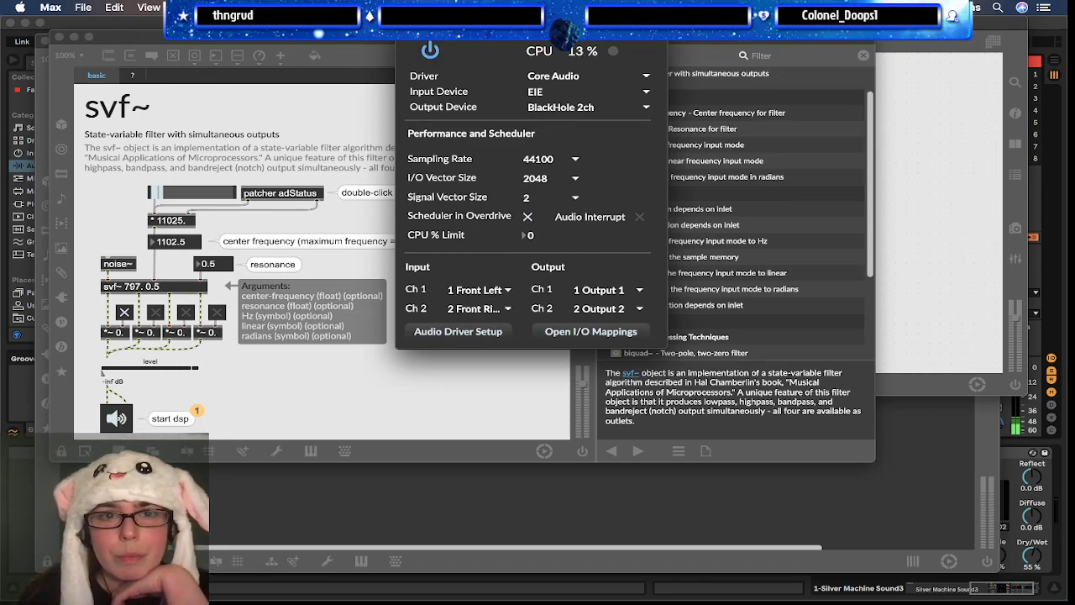
Step: Play the svf~ noise example at -15 dB with a center frequency of about 1055 and a resonance of 0.78
{"action": "left_click", "coordinate": [204, 365]}
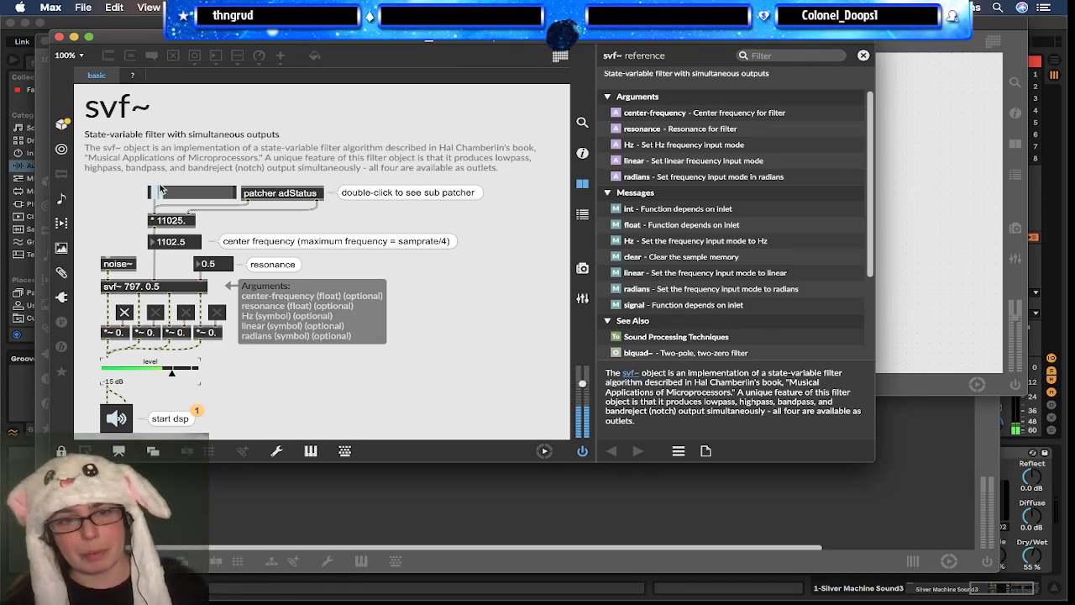
{"action": "mouse_move", "coordinate": [164, 194]}
{"action": "left_mouse_down"}
{"action": "mouse_move", "coordinate": [200, 193]}
{"action": "mouse_move", "coordinate": [165, 193]}
{"action": "left_mouse_up"}
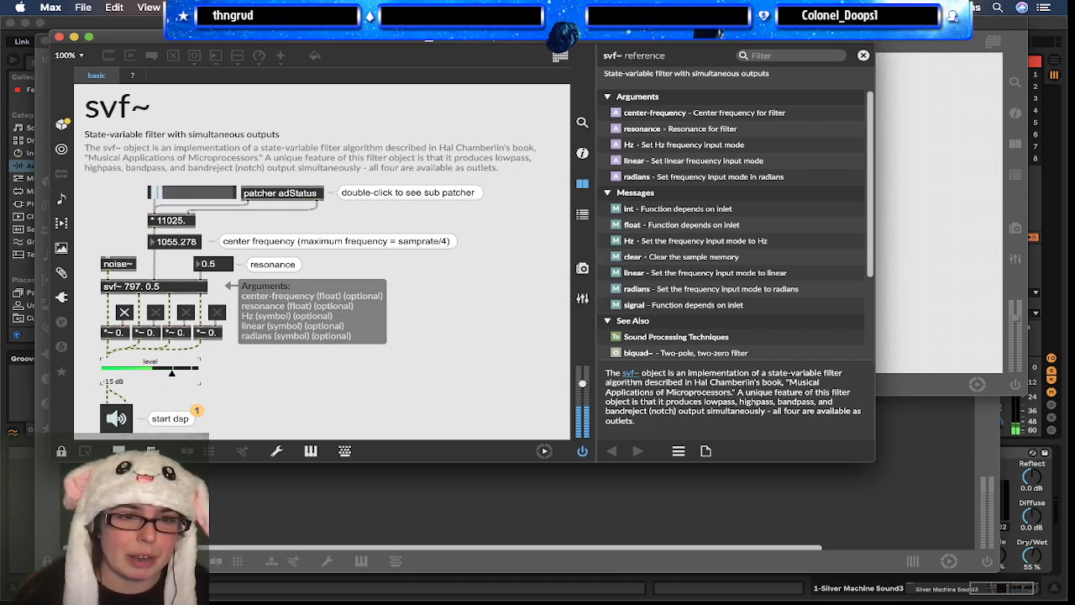
{"action": "left_click_drag", "start_coordinate": [218, 266], "coordinate": [218, 248]}
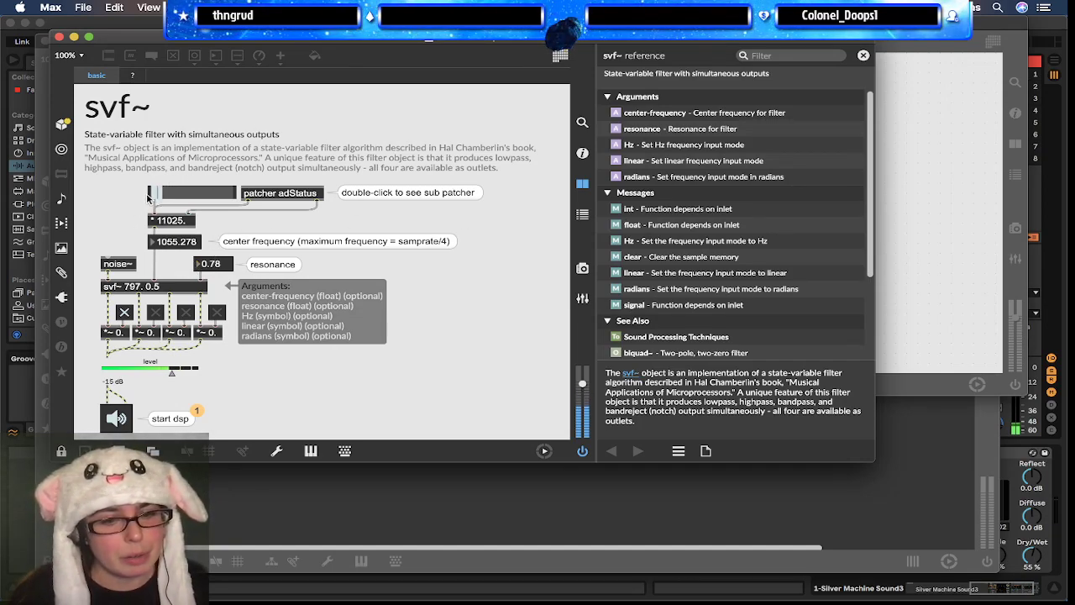
Step: Raise the example's center frequency to about 1403 with the slider above the * 11025. object
{"action": "key", "text": "super+e"}
{"action": "left_click", "coordinate": [198, 194]}
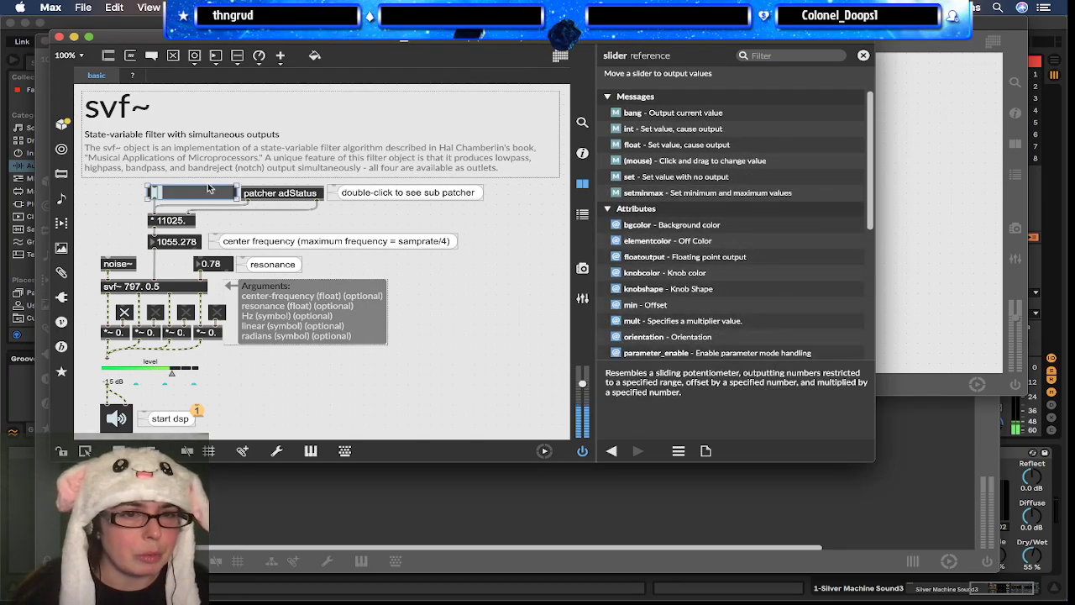
{"action": "key", "text": "super+e"}
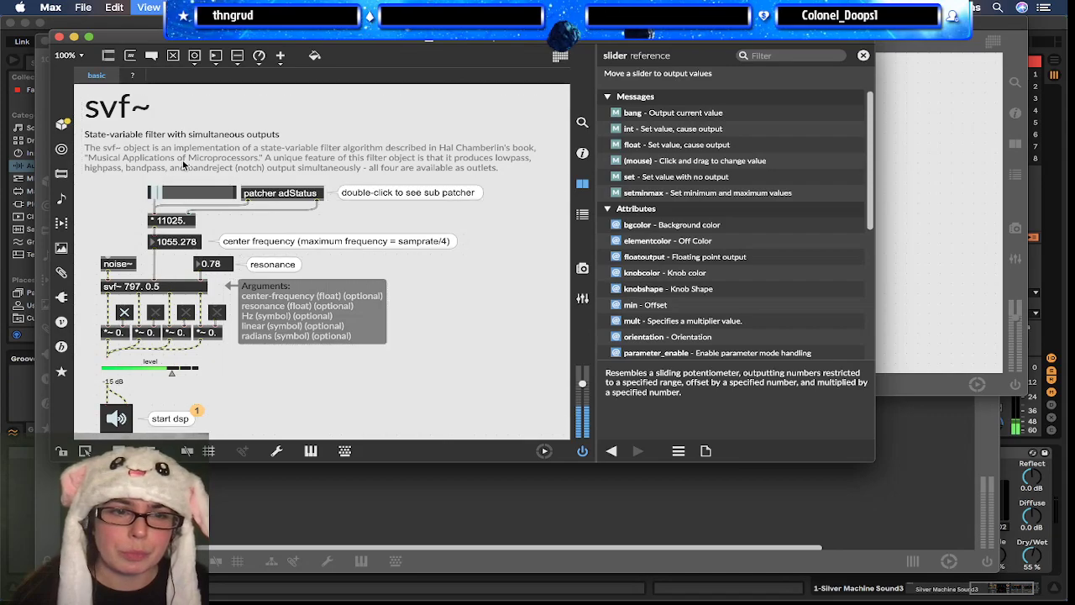
{"action": "mouse_move", "coordinate": [157, 193]}
{"action": "left_mouse_down"}
{"action": "mouse_move", "coordinate": [194, 193]}
{"action": "mouse_move", "coordinate": [159, 193]}
{"action": "left_mouse_up"}
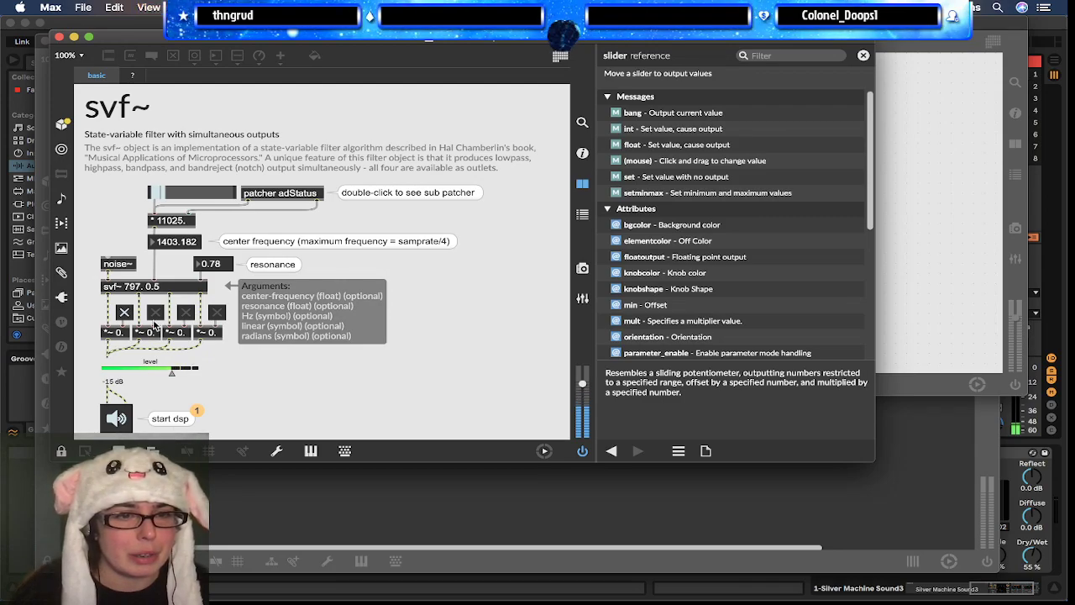
{"action": "key", "text": "super+e"}
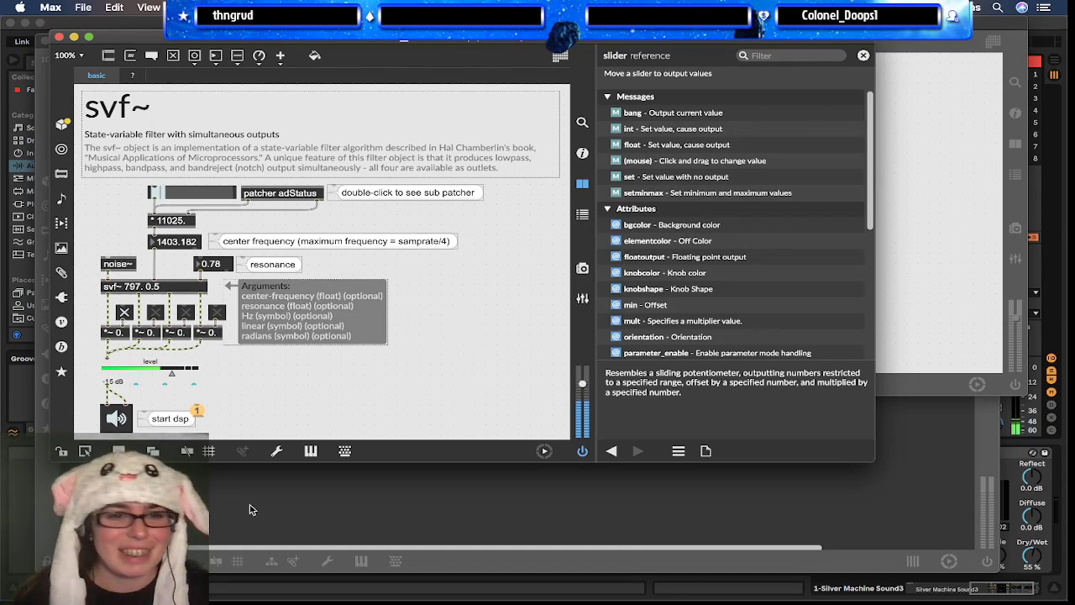
{"action": "key", "text": "super+e"}
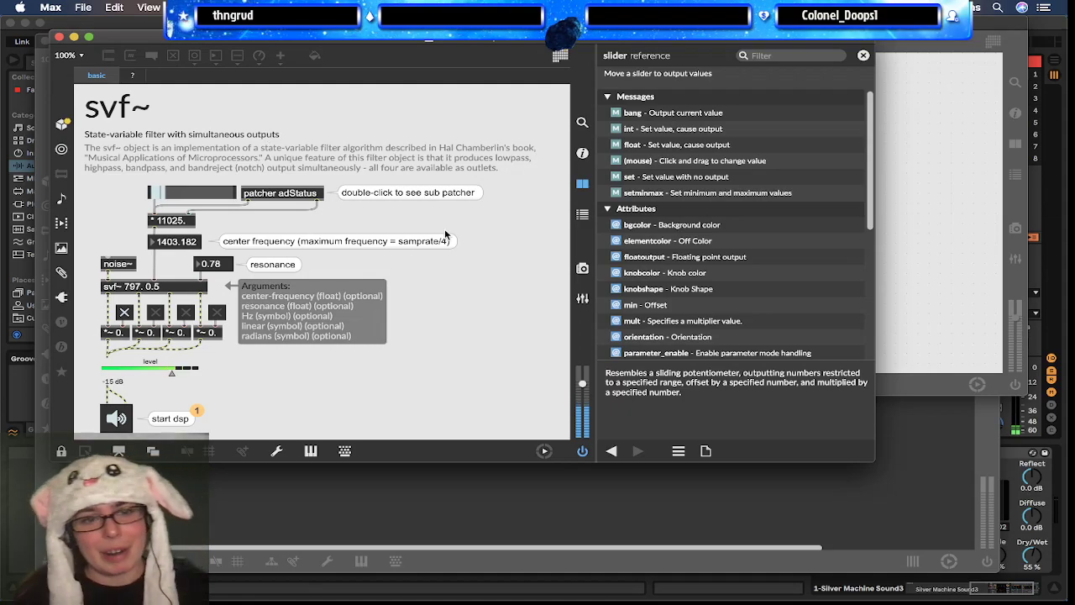
Step: Add an mtof object in the empty area of the help patch and connect its output to the center frequency number box
{"action": "key", "text": "super+e"}
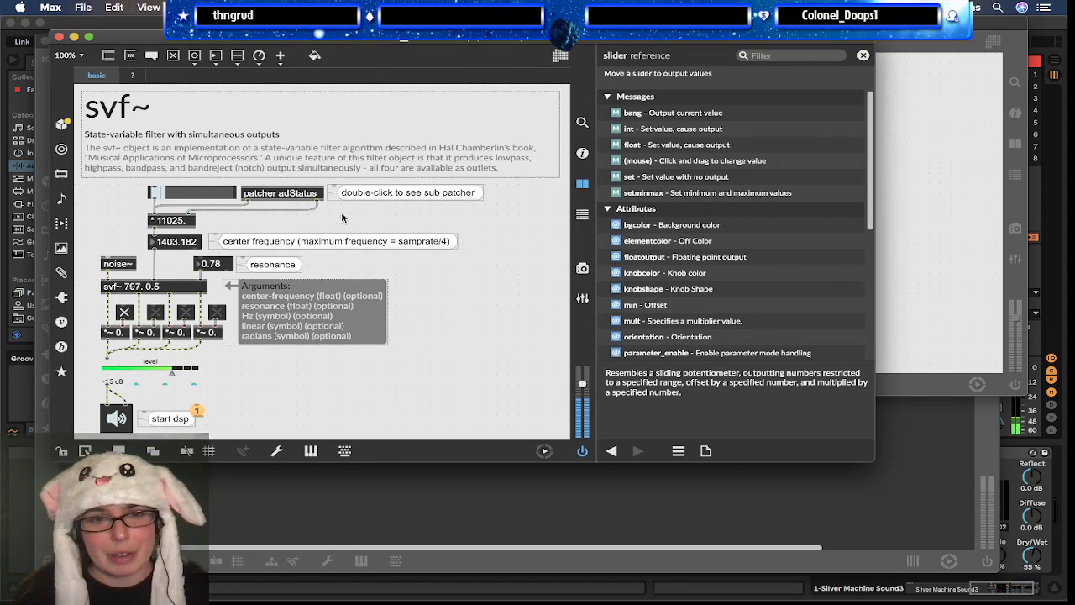
{"action": "type", "text": "nmtof"}
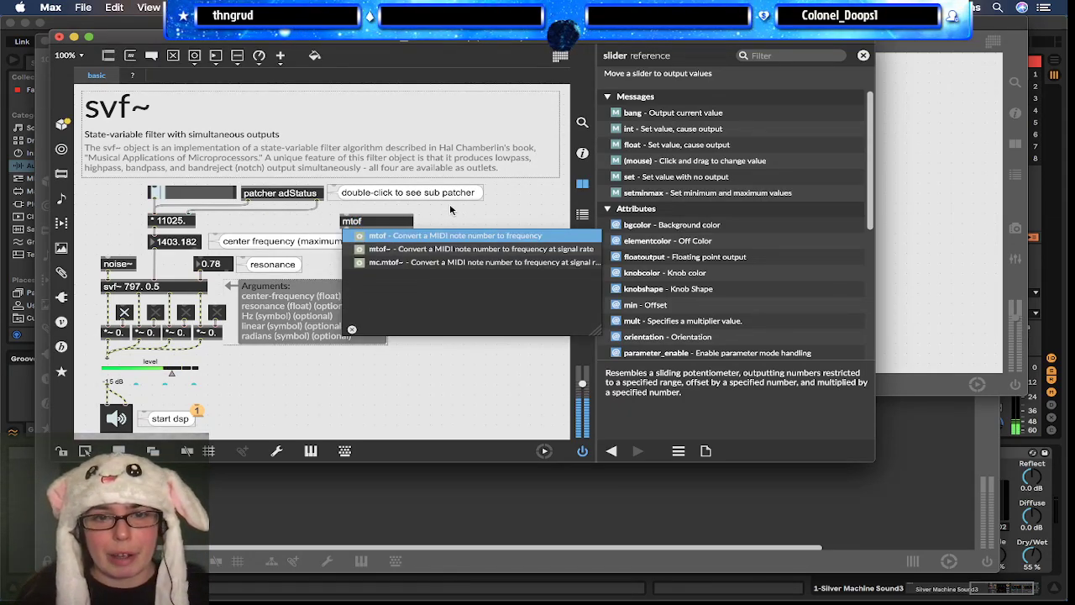
{"action": "left_click", "coordinate": [450, 203]}
{"action": "left_click_drag", "start_coordinate": [359, 221], "coordinate": [153, 236]}
{"action": "left_click", "coordinate": [476, 225]}
{"action": "left_click_drag", "start_coordinate": [479, 227], "coordinate": [499, 296]}
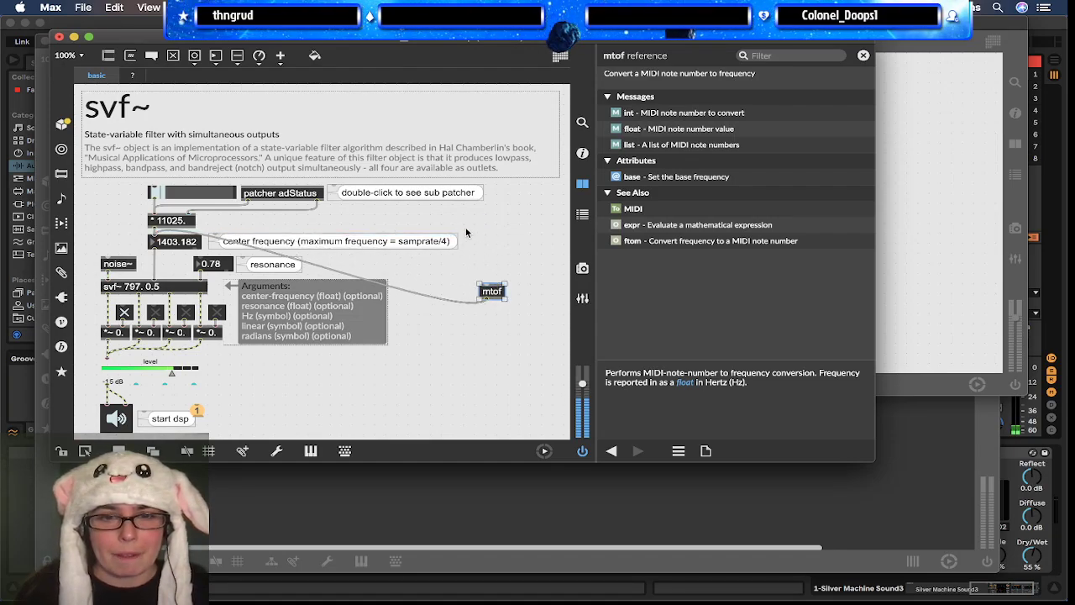
Step: Add a kslider keyboard above mtof and connect its note output to mtof
{"action": "type", "text": "nkslider"}
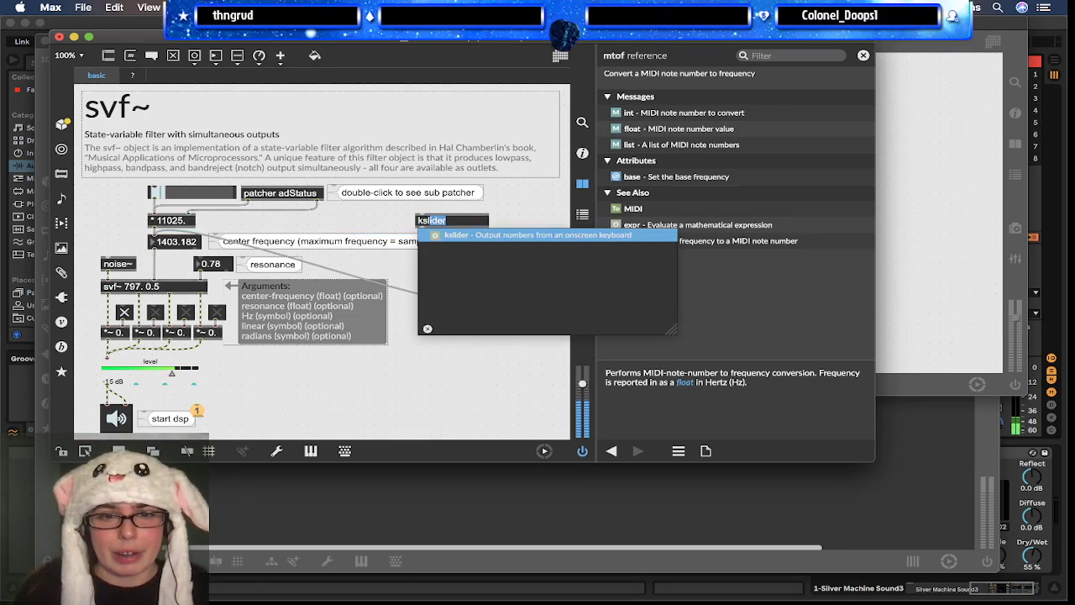
{"action": "key", "text": "Return"}
{"action": "left_click_drag", "start_coordinate": [414, 249], "coordinate": [487, 283]}
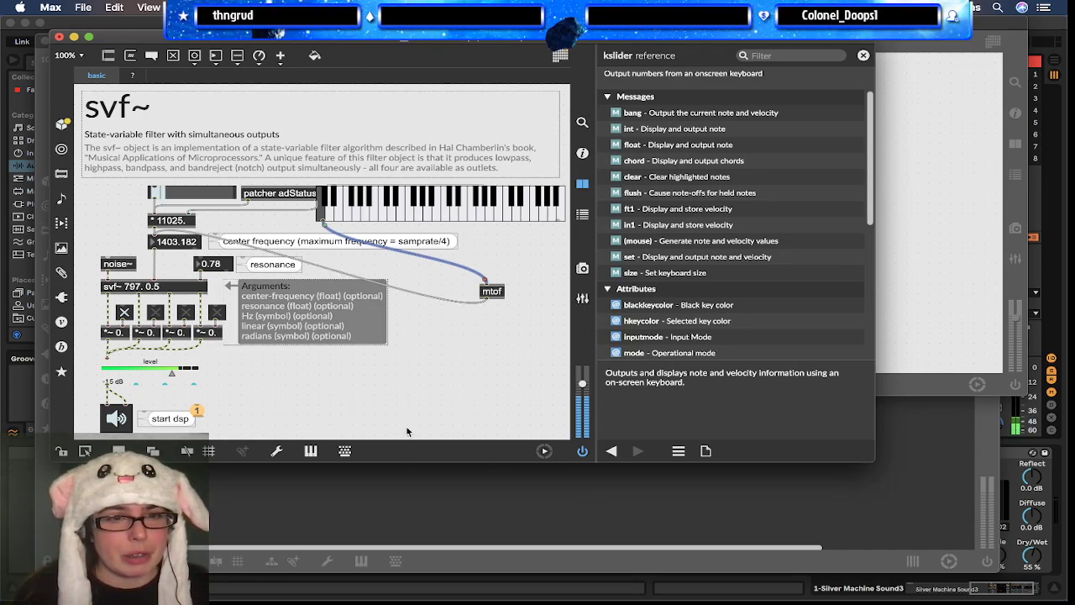
Step: Add a line object in the empty area below the arguments comment
{"action": "type", "text": "n"}
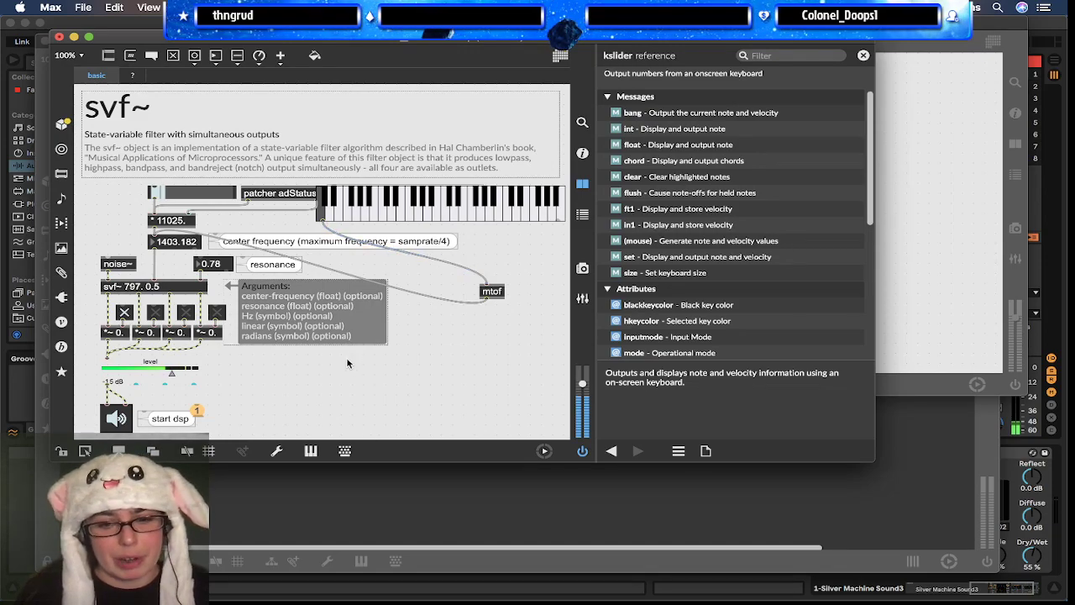
{"action": "type", "text": "live.dial"}
{"action": "type", "text": "line"}
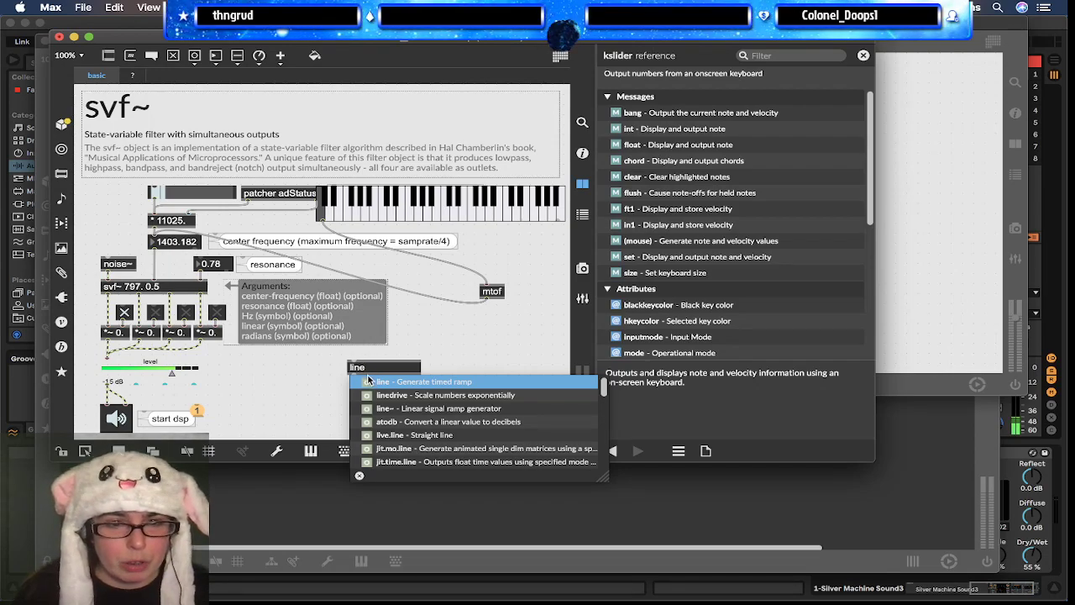
{"action": "left_click", "coordinate": [418, 382]}
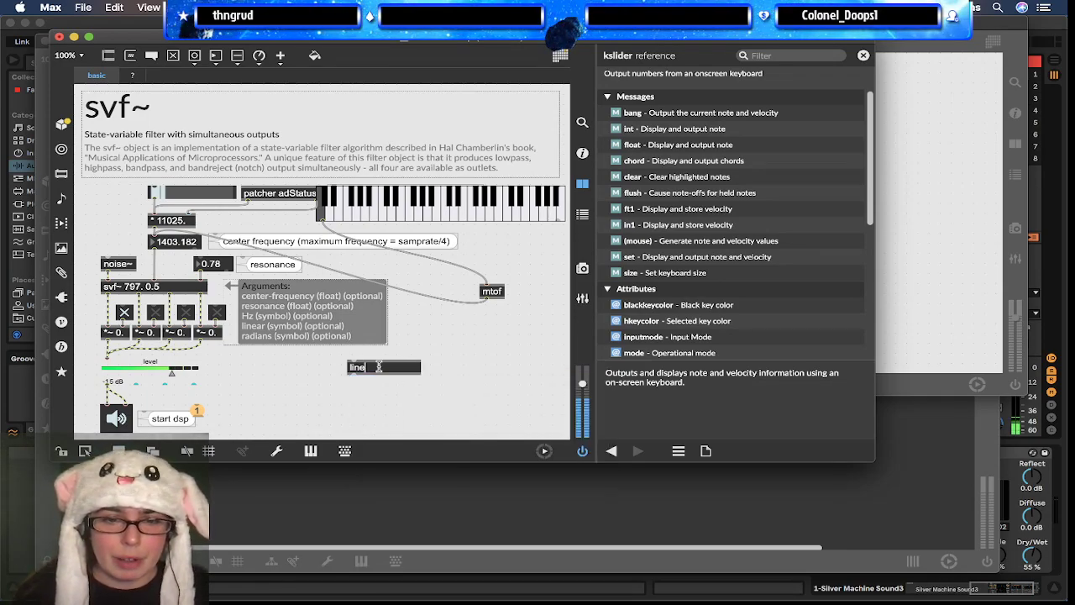
{"action": "left_click", "coordinate": [400, 374]}
{"action": "left_click_drag", "start_coordinate": [367, 367], "coordinate": [399, 375]}
Step: Add a $1 500 message above line, connect it to line, and give line the argument 1
{"action": "left_click", "coordinate": [385, 361]}
{"action": "type", "text": "n$1"}
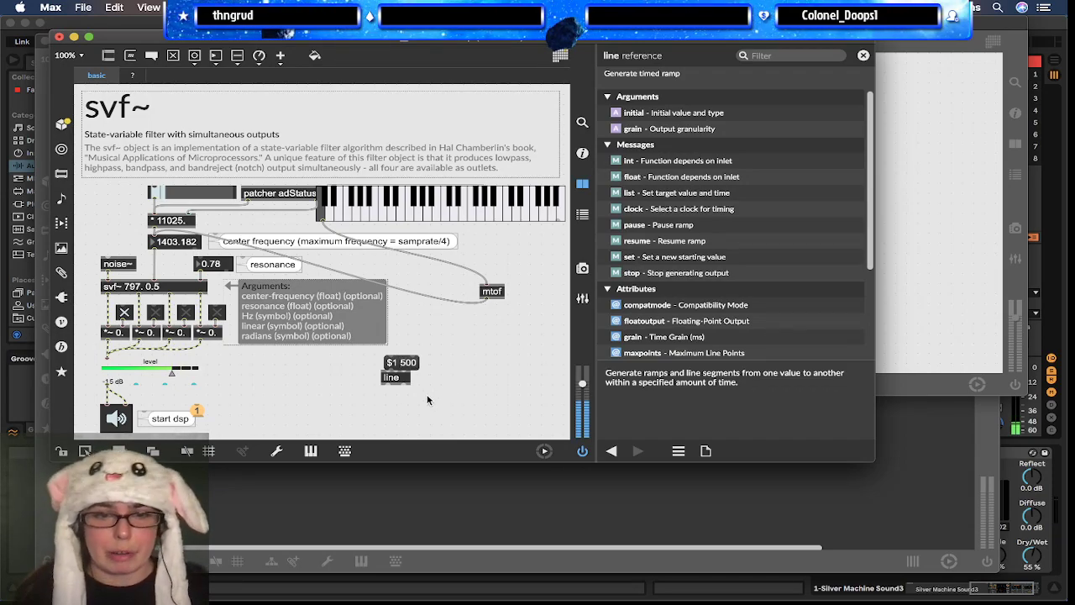
{"action": "mouse_move", "coordinate": [393, 378]}
{"action": "left_mouse_down"}
{"action": "mouse_move", "coordinate": [399, 392]}
{"action": "mouse_move", "coordinate": [388, 384]}
{"action": "left_mouse_up"}
{"action": "double_click", "coordinate": [401, 390]}
{"action": "left_click", "coordinate": [403, 391]}
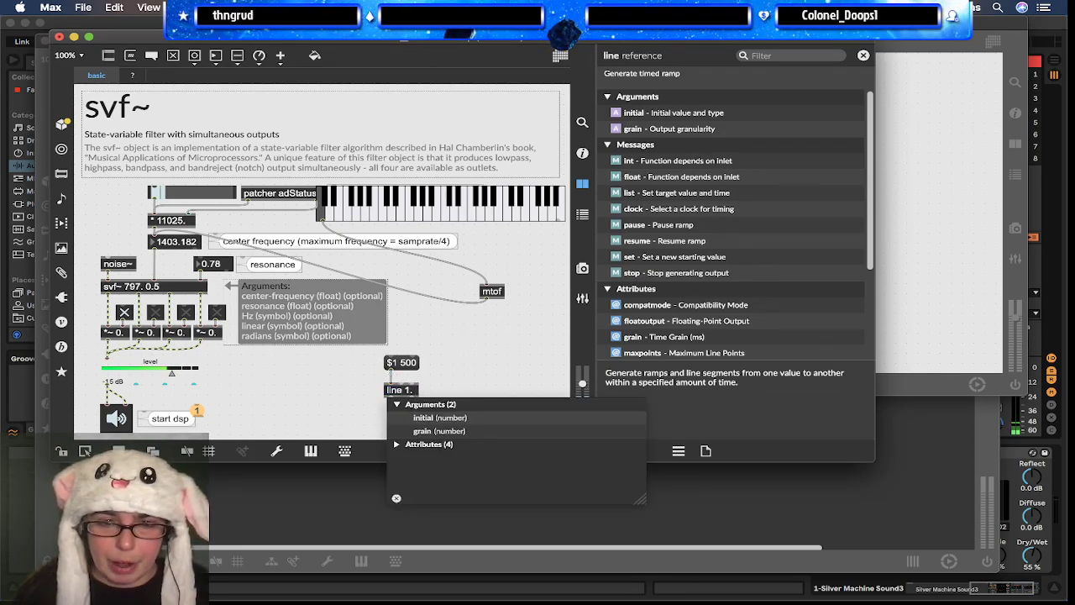
{"action": "left_click", "coordinate": [475, 377]}
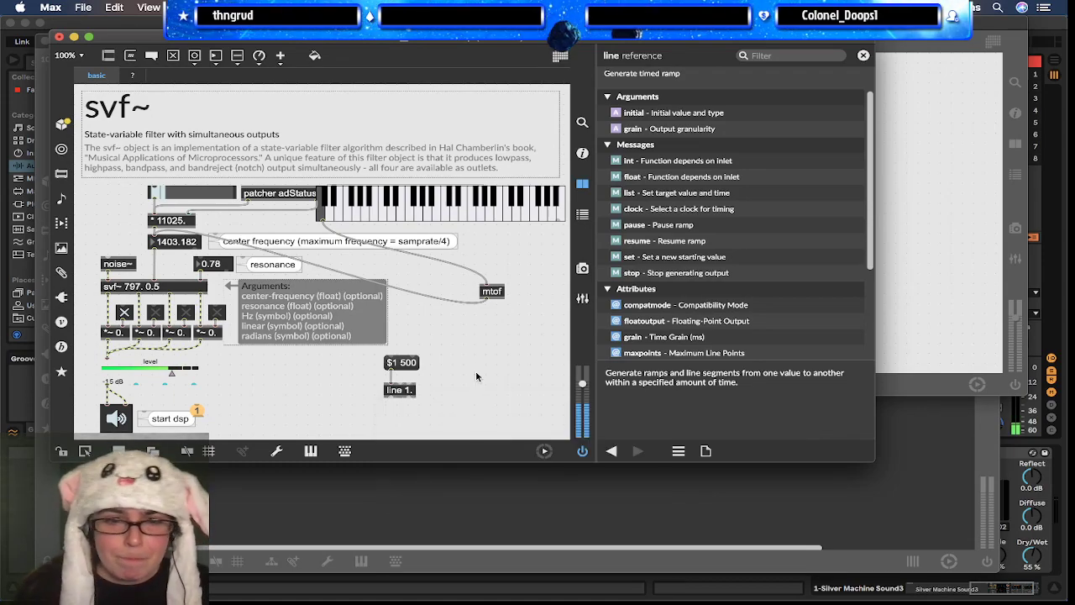
Step: Shift the $1 500 message and line 1. slightly sideways, and connect floating-point number boxes above the message and below line
{"action": "left_click_drag", "start_coordinate": [429, 359], "coordinate": [390, 398]}
{"action": "left_click_drag", "start_coordinate": [420, 344], "coordinate": [424, 395]}
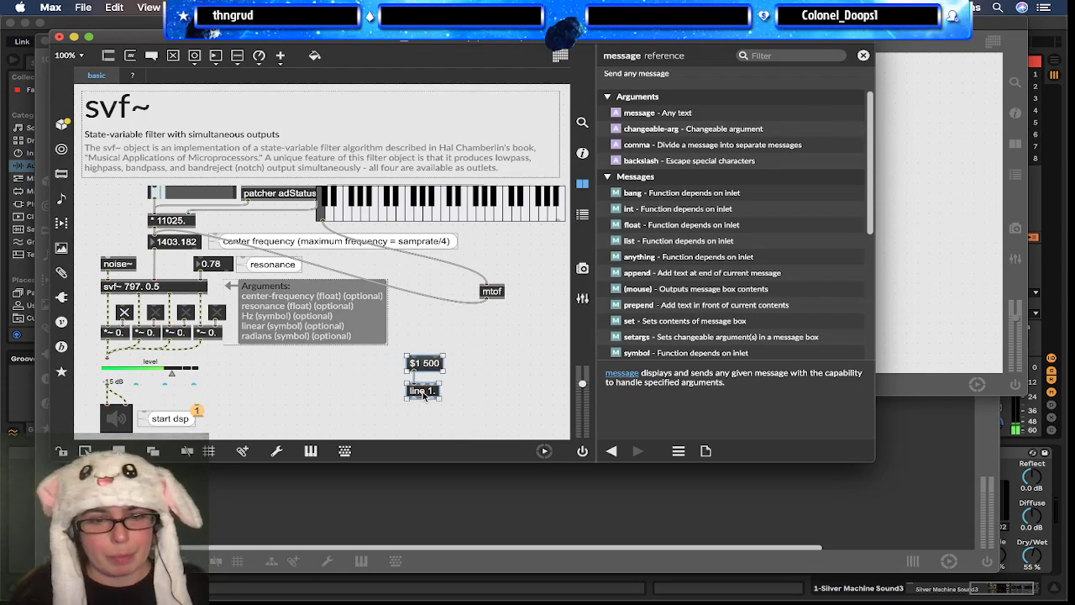
{"action": "left_click", "coordinate": [412, 342]}
{"action": "key", "text": "n"}
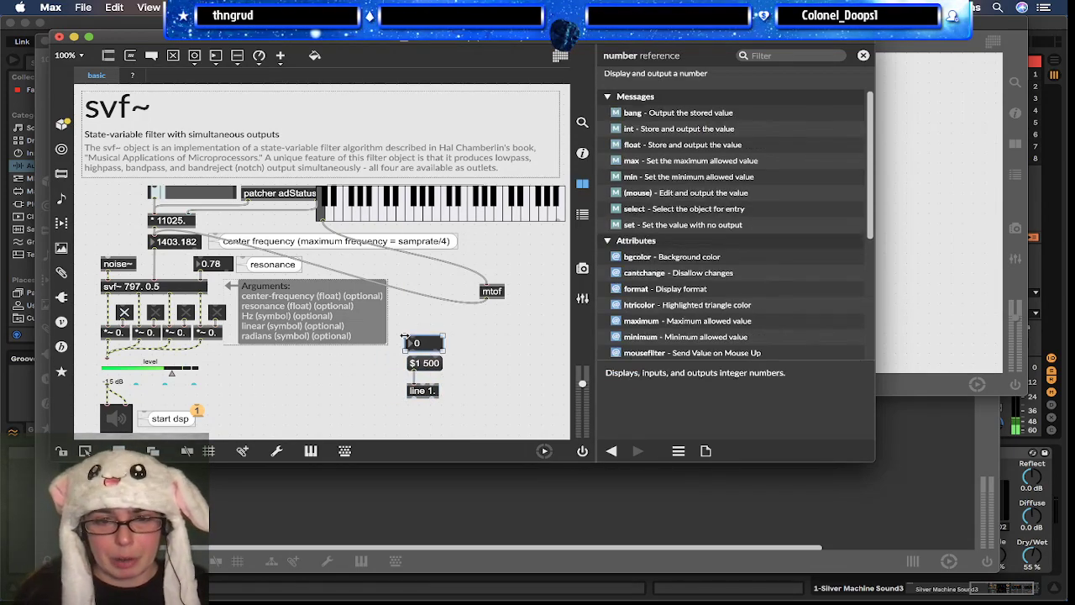
{"action": "left_click_drag", "start_coordinate": [422, 348], "coordinate": [414, 415]}
{"action": "left_click", "coordinate": [422, 333]}
{"action": "key", "text": "BackSpace"}
{"action": "key", "text": "f"}
Step: Lock the patch to send 100 through the ramp, and unlock it to change the message to $1 1000
{"action": "key", "text": "super+e"}
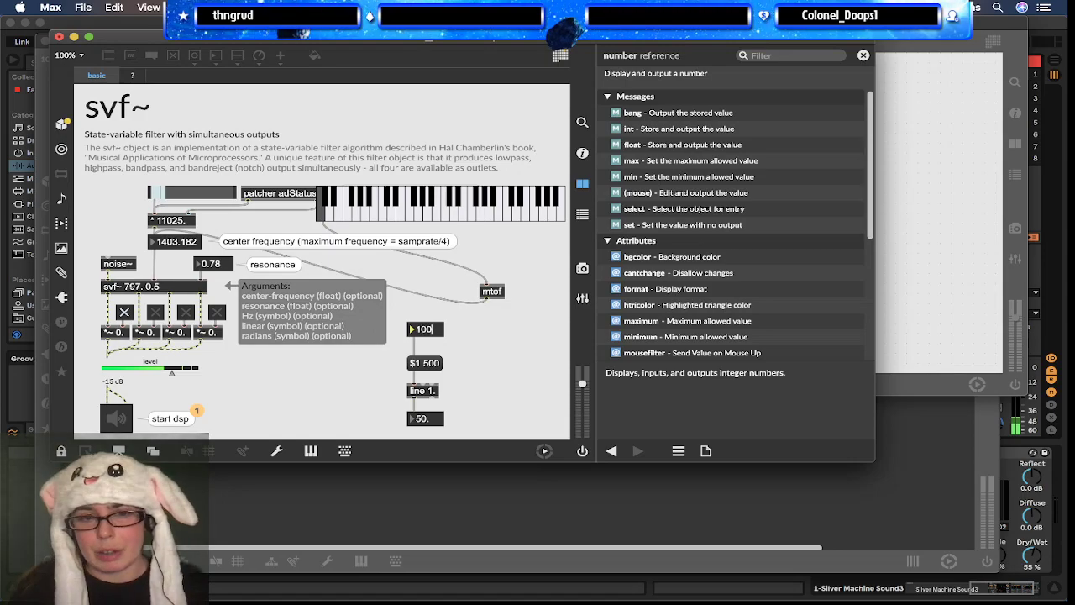
{"action": "key", "text": "Return"}
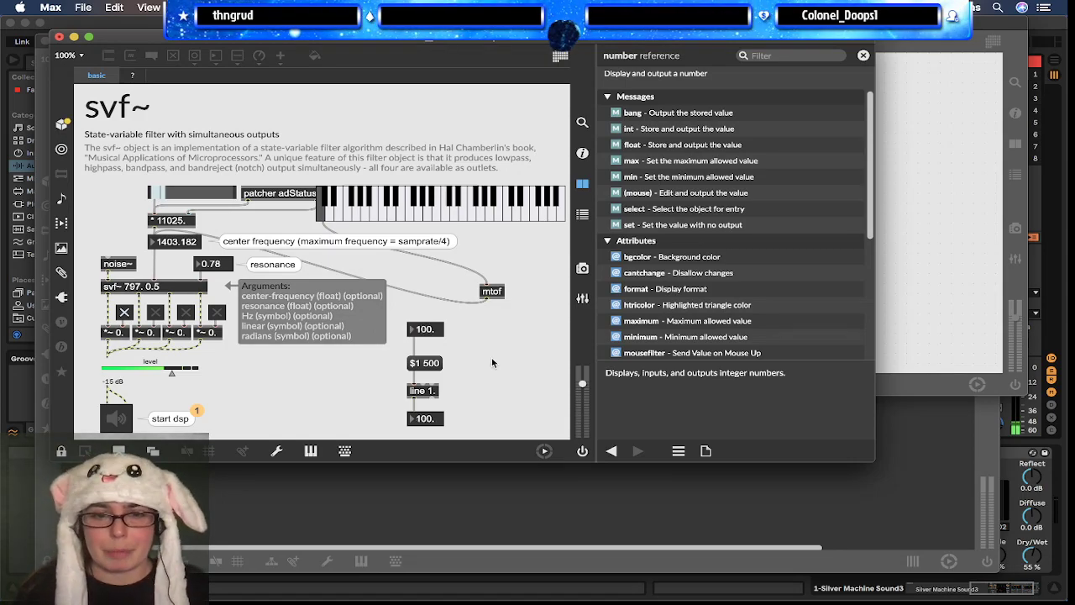
{"action": "key", "text": "super+e"}
{"action": "left_click", "coordinate": [424, 363]}
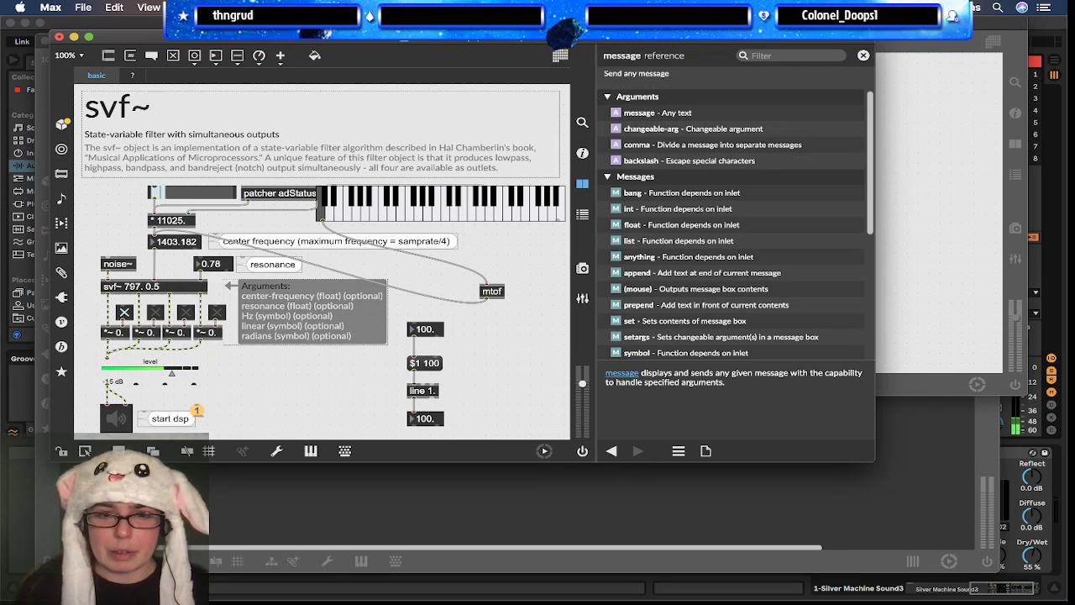
Step: Move the ramp chain below mtof and route mtof through it into the center frequency number box
{"action": "left_click", "coordinate": [432, 418]}
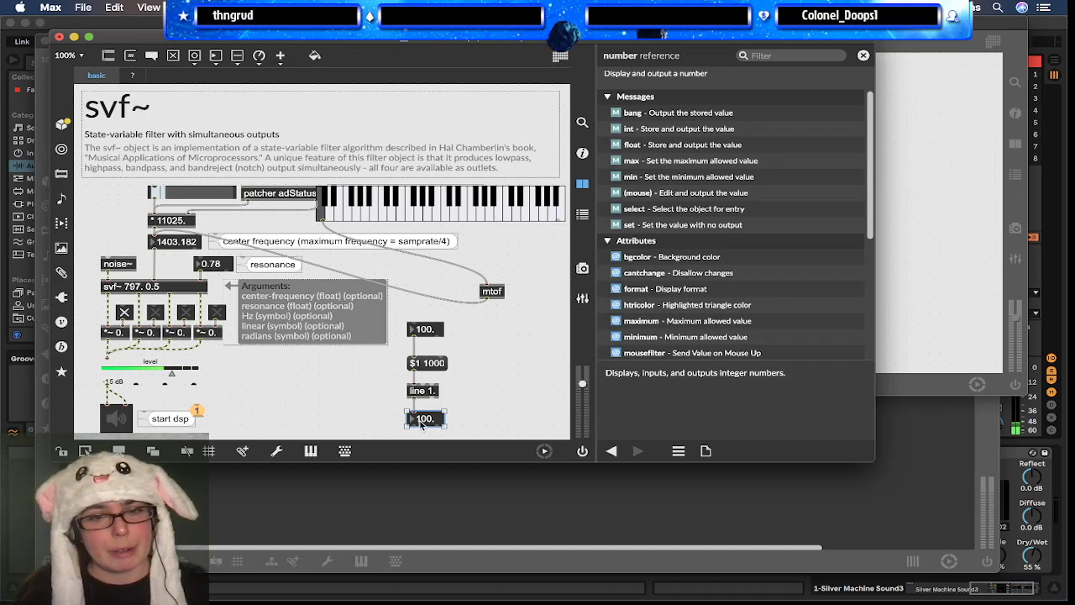
{"action": "left_click_drag", "start_coordinate": [413, 428], "coordinate": [496, 411]}
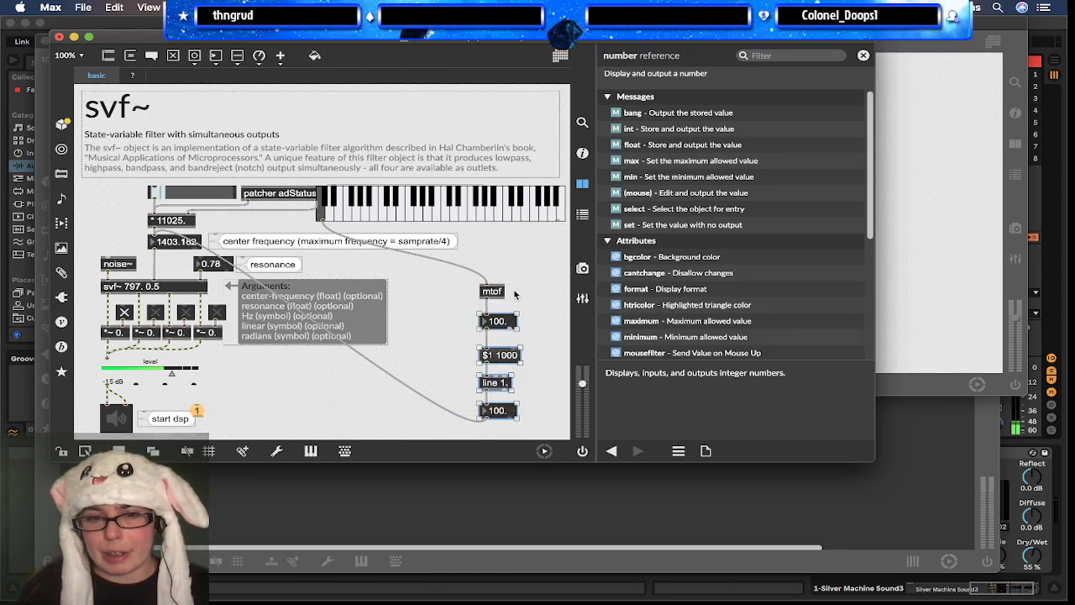
{"action": "left_click", "coordinate": [402, 334]}
Step: Lock the patch, start the audio, and play middle C on the keyboard to test the filter glide
{"action": "key", "text": "super+e"}
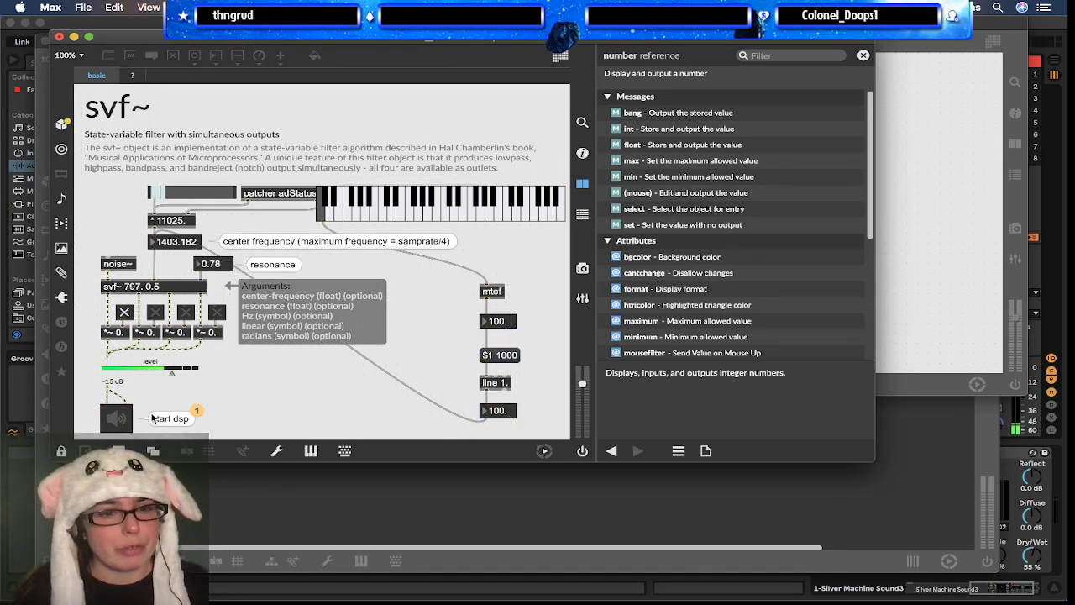
{"action": "left_click", "coordinate": [116, 418]}
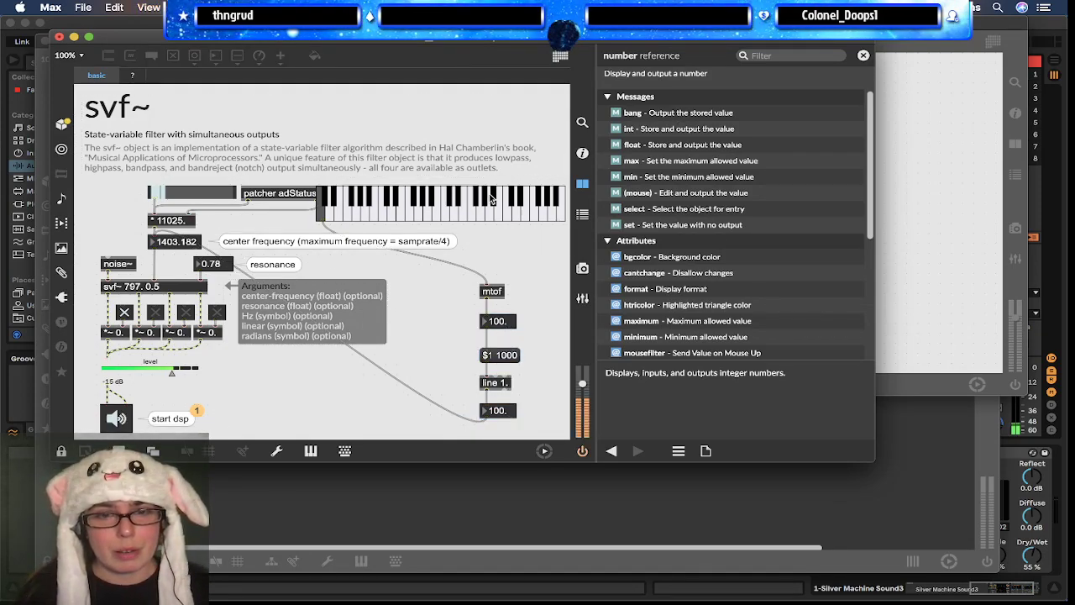
{"action": "left_click", "coordinate": [443, 212]}
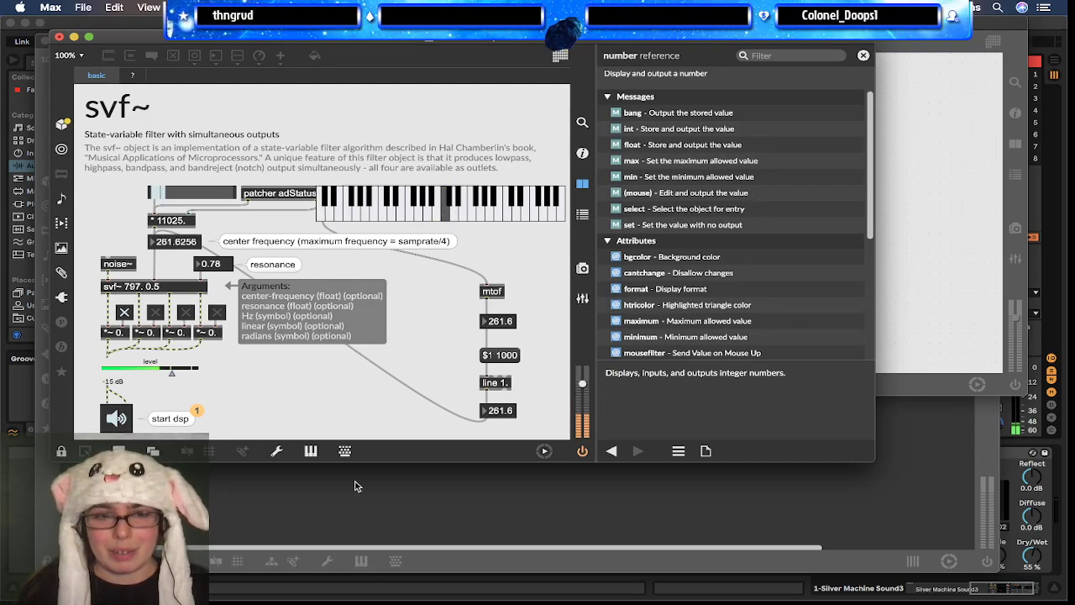
Step: Play several low and high notes on the keyboard to hear the 1000 ms filter glide
{"action": "left_click", "coordinate": [479, 216]}
{"action": "left_click", "coordinate": [534, 215]}
{"action": "left_click", "coordinate": [383, 212]}
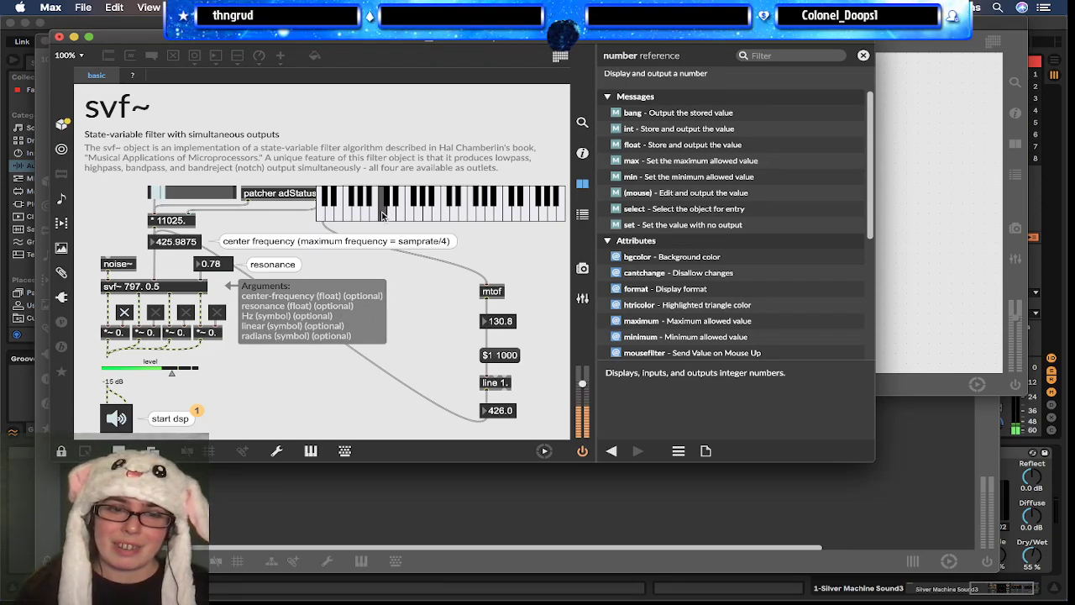
{"action": "left_click", "coordinate": [523, 214]}
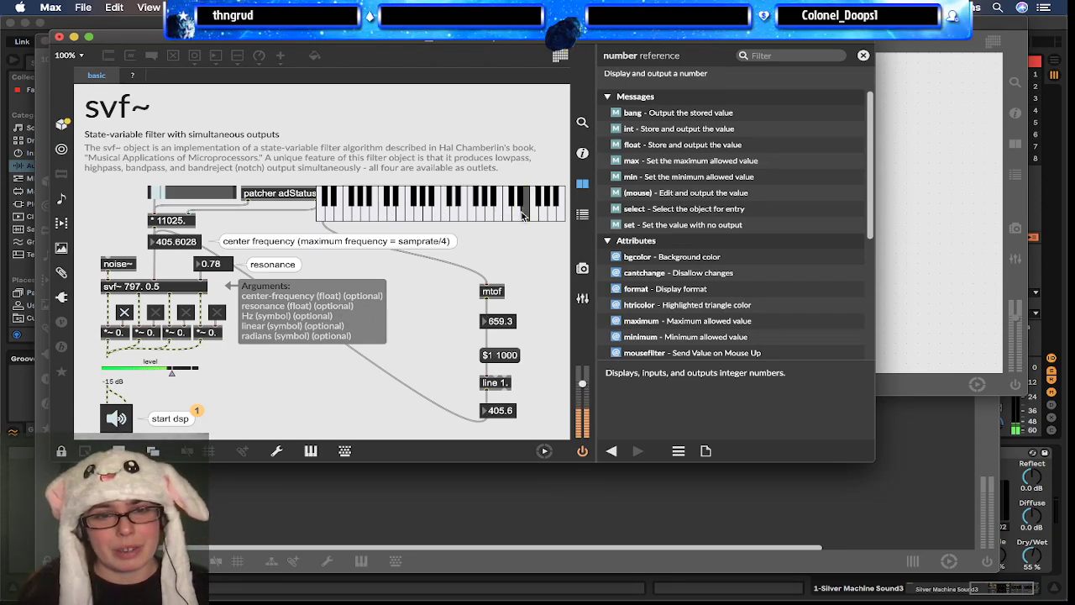
{"action": "left_click", "coordinate": [560, 216]}
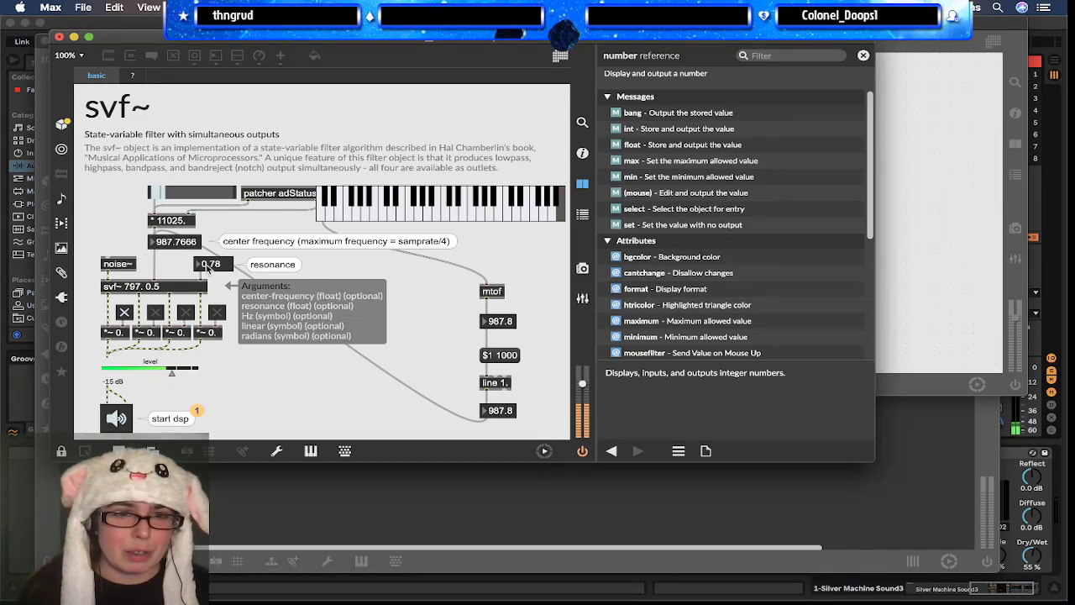
Step: Raise the svf~ resonance to 0.91 and play a few more keyboard notes to hear it
{"action": "mouse_move", "coordinate": [210, 263]}
{"action": "left_mouse_down"}
{"action": "mouse_move", "coordinate": [209, 250]}
{"action": "mouse_move", "coordinate": [217, 264]}
{"action": "left_mouse_up"}
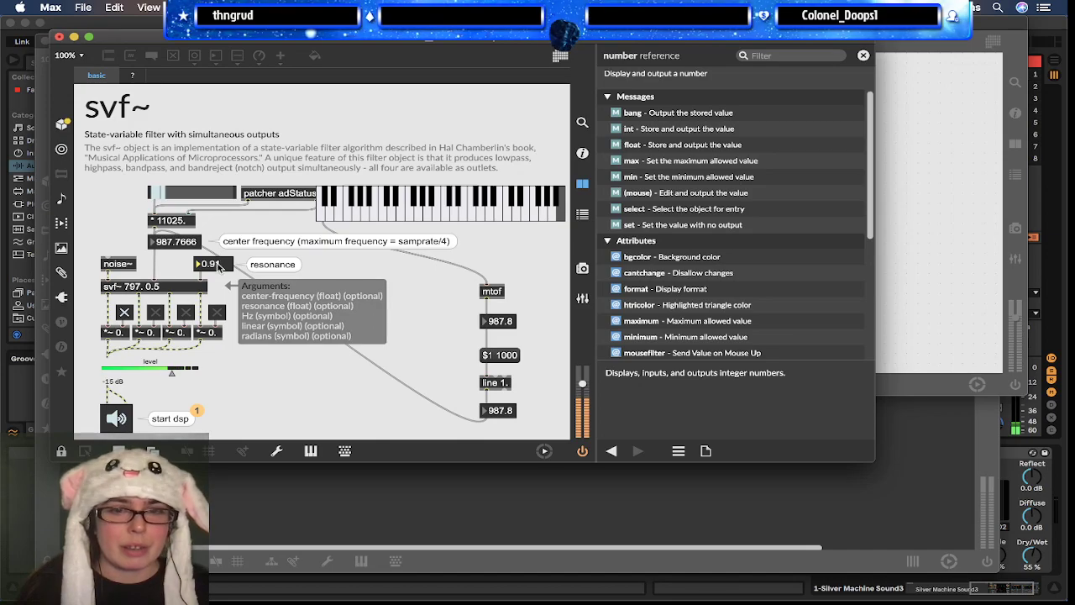
{"action": "left_click", "coordinate": [512, 216]}
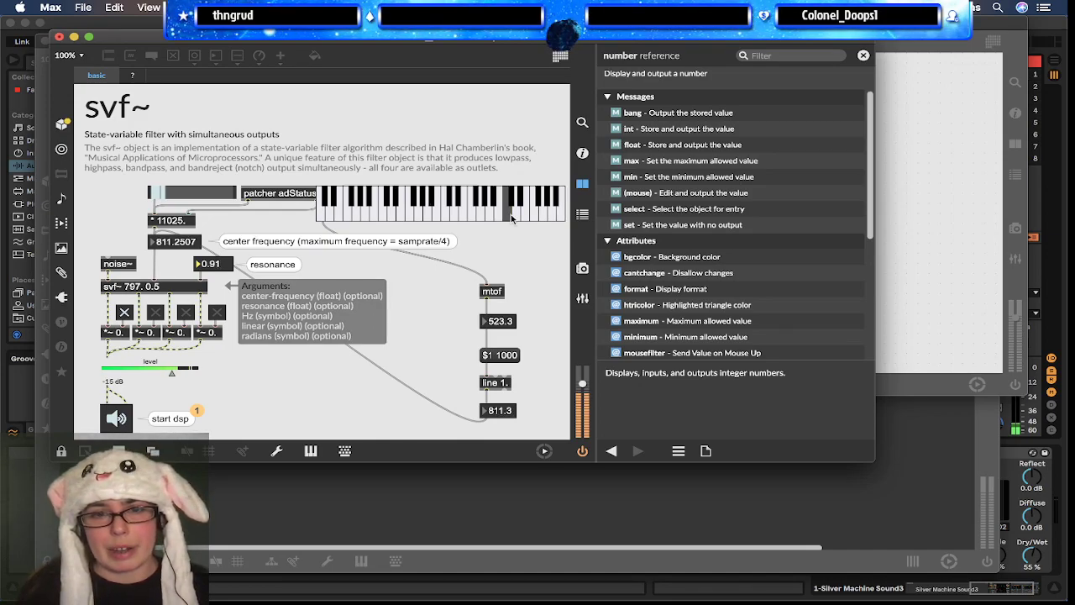
{"action": "left_click", "coordinate": [436, 208]}
{"action": "left_click", "coordinate": [553, 214]}
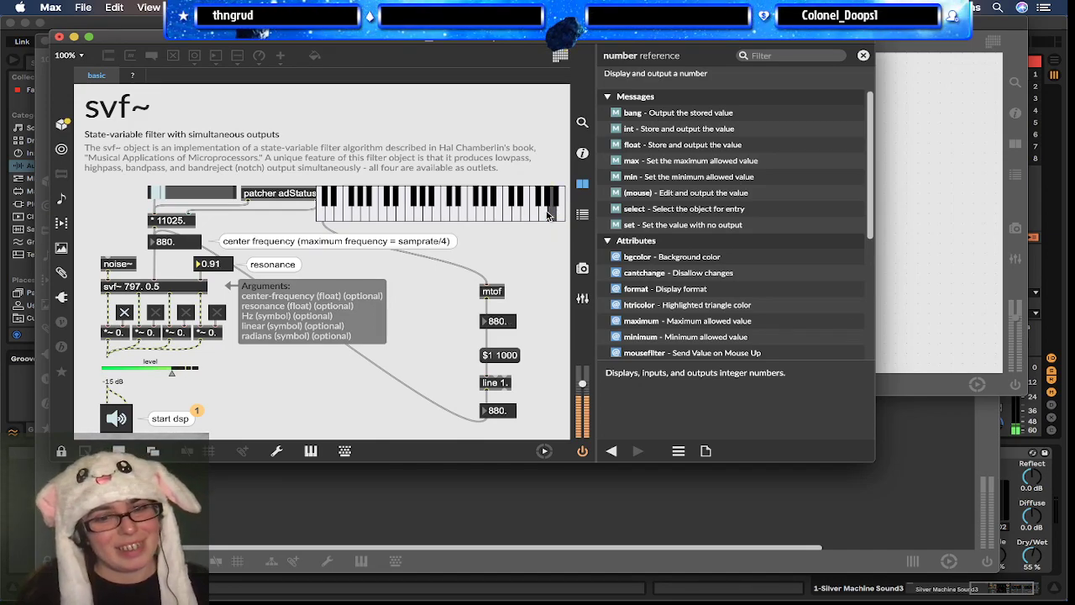
{"action": "left_click", "coordinate": [462, 212]}
Step: Unlock the patch, change the ramp message to $1 800, and lock the patch again
{"action": "key", "text": "super+e"}
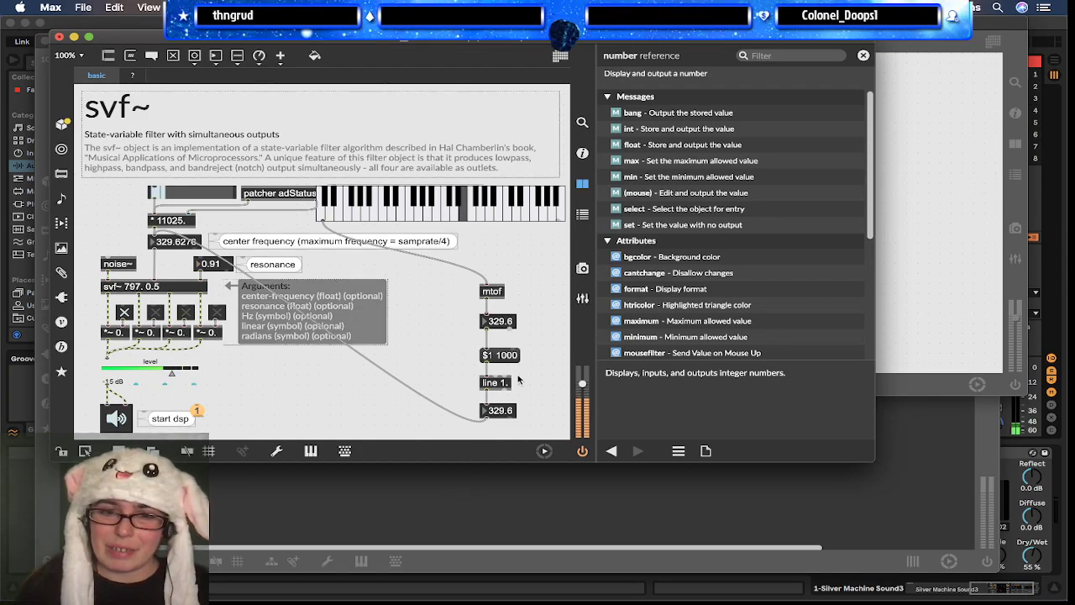
{"action": "double_click", "coordinate": [502, 355]}
{"action": "left_click", "coordinate": [503, 355]}
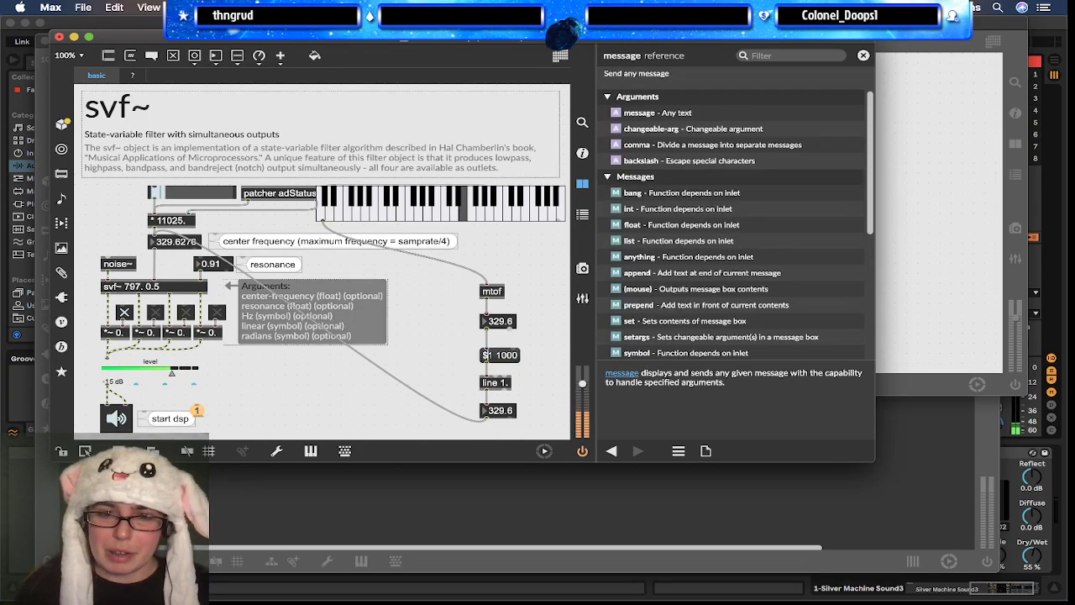
{"action": "key", "text": "BackSpace"}
{"action": "type", "text": "8"}
{"action": "key", "text": "Delete"}
{"action": "key", "text": "super+e"}
Step: Play notes across the keyboard to test the filter glide with the 800 ms ramp
{"action": "left_click", "coordinate": [501, 214]}
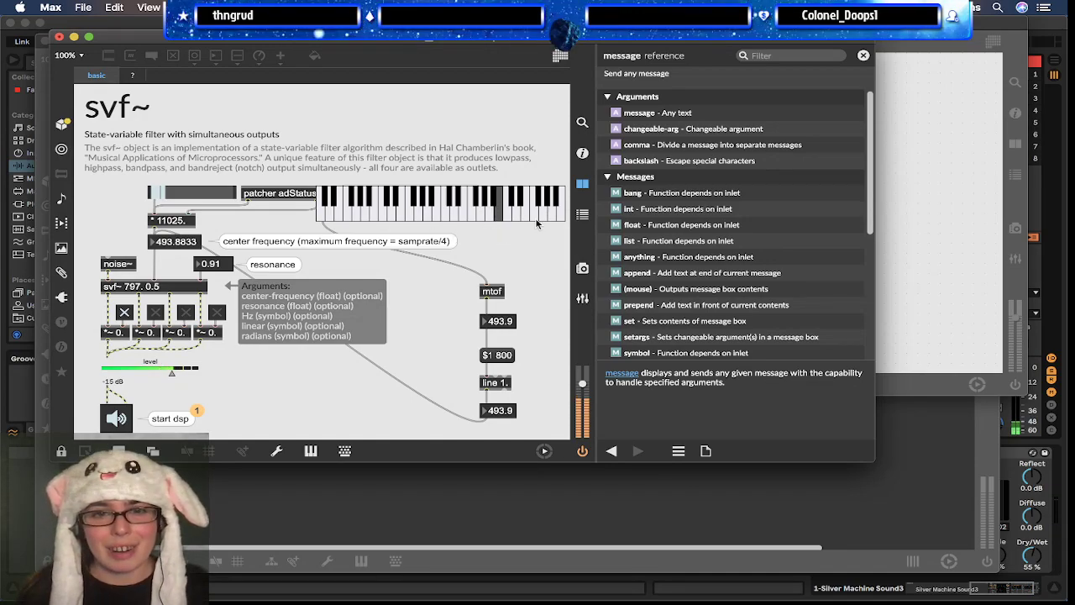
{"action": "left_click", "coordinate": [551, 217]}
{"action": "left_click", "coordinate": [508, 215]}
{"action": "left_click", "coordinate": [446, 216]}
{"action": "left_click", "coordinate": [556, 215]}
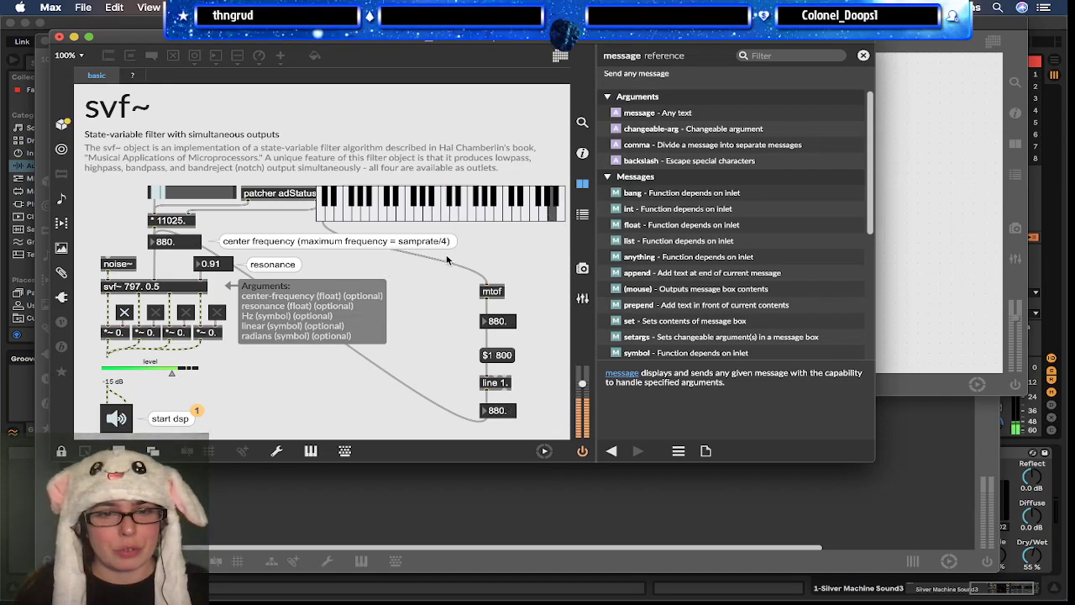
Step: Unlock the help patch, stop its audio, copy the noise~, svf~, first *~ 0., number boxes and mtof-to-line ramp chain, and switch to the voice patch
{"action": "key", "text": "super+e"}
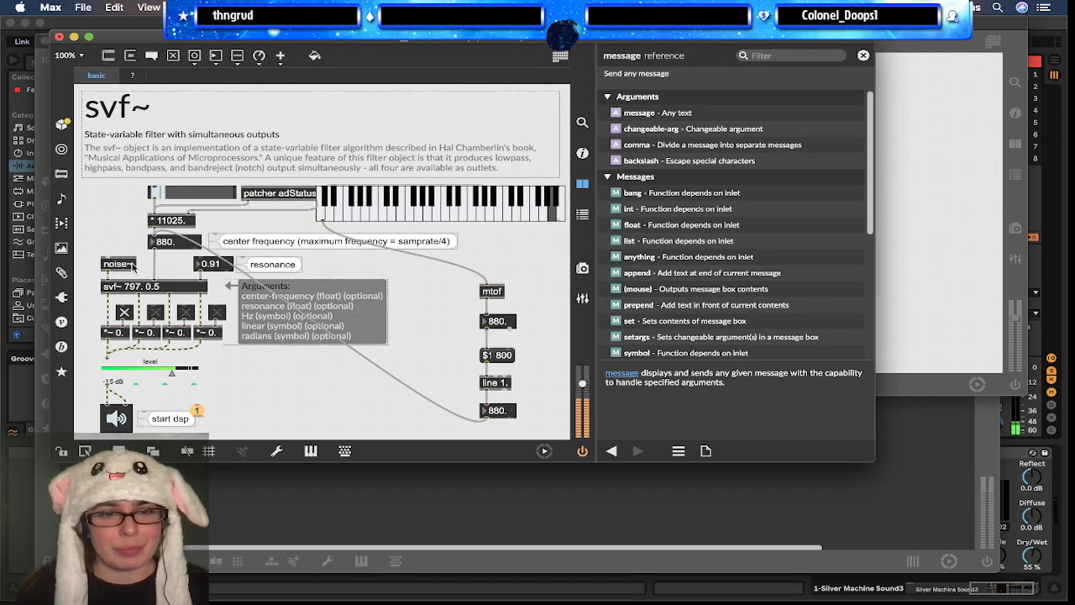
{"action": "left_click", "coordinate": [119, 417]}
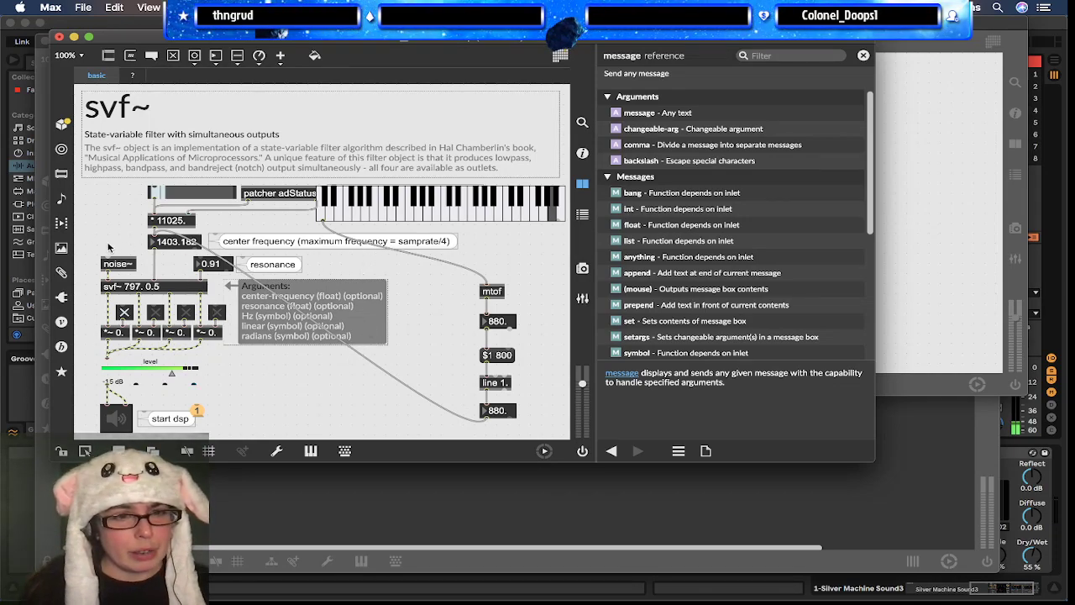
{"action": "left_click_drag", "start_coordinate": [108, 245], "coordinate": [202, 285]}
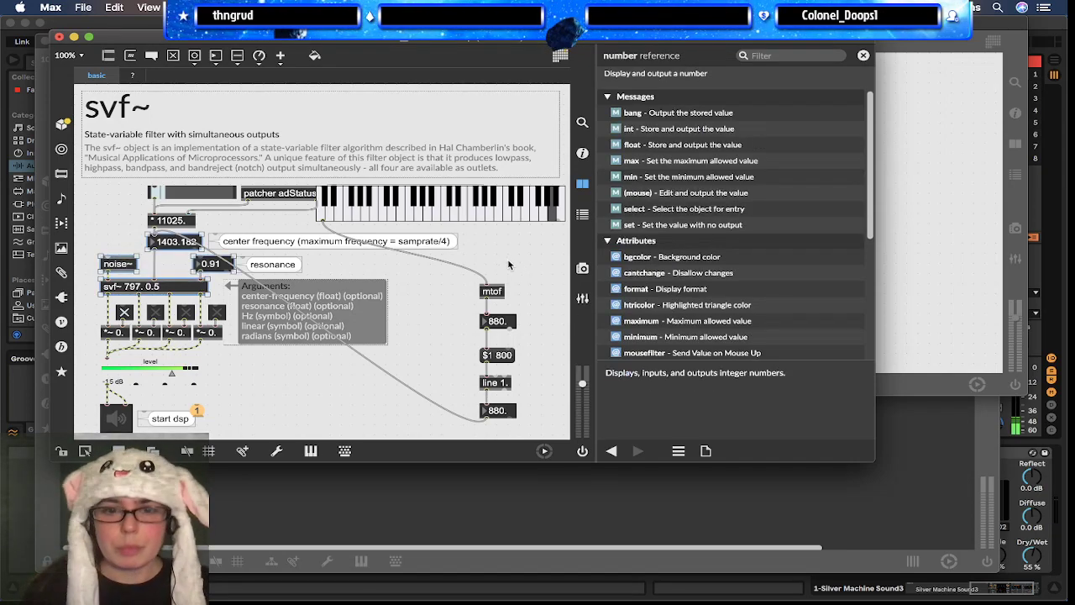
{"action": "left_click_drag", "start_coordinate": [529, 282], "coordinate": [487, 413]}
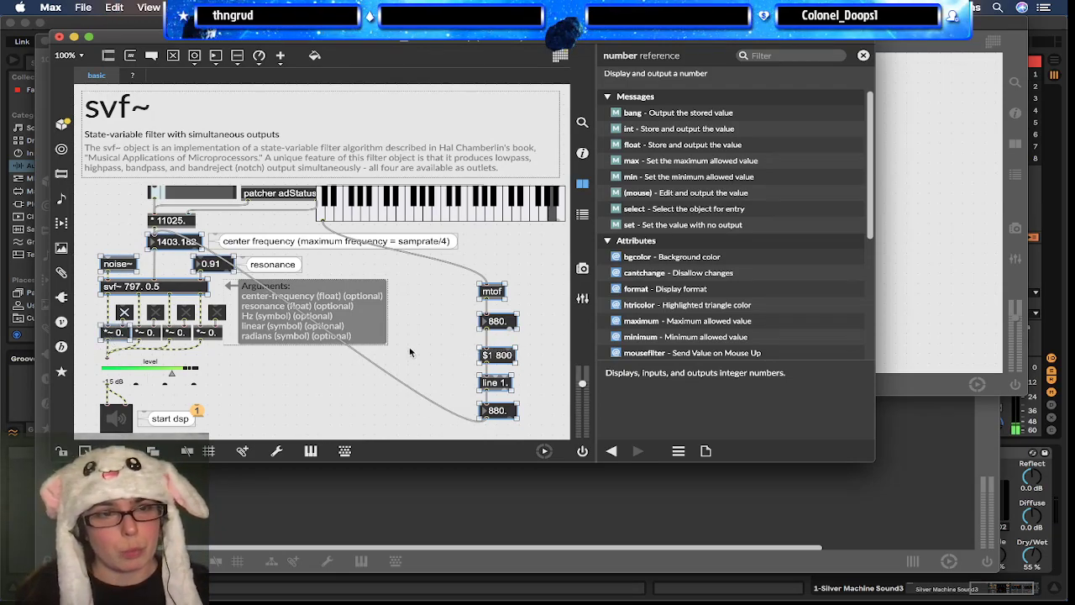
{"action": "left_click", "coordinate": [58, 39]}
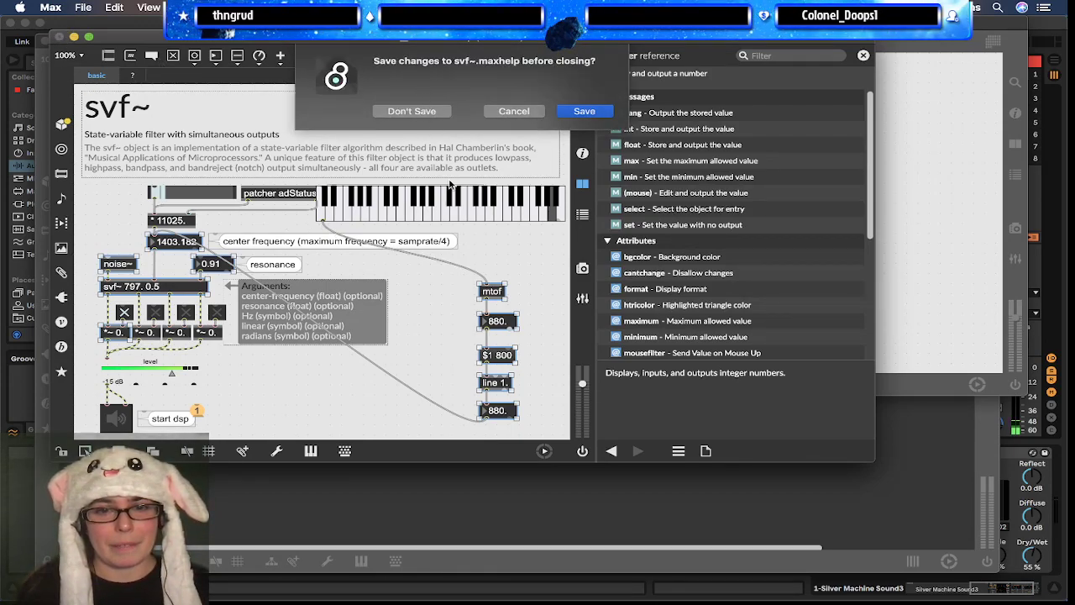
{"action": "left_click", "coordinate": [514, 110]}
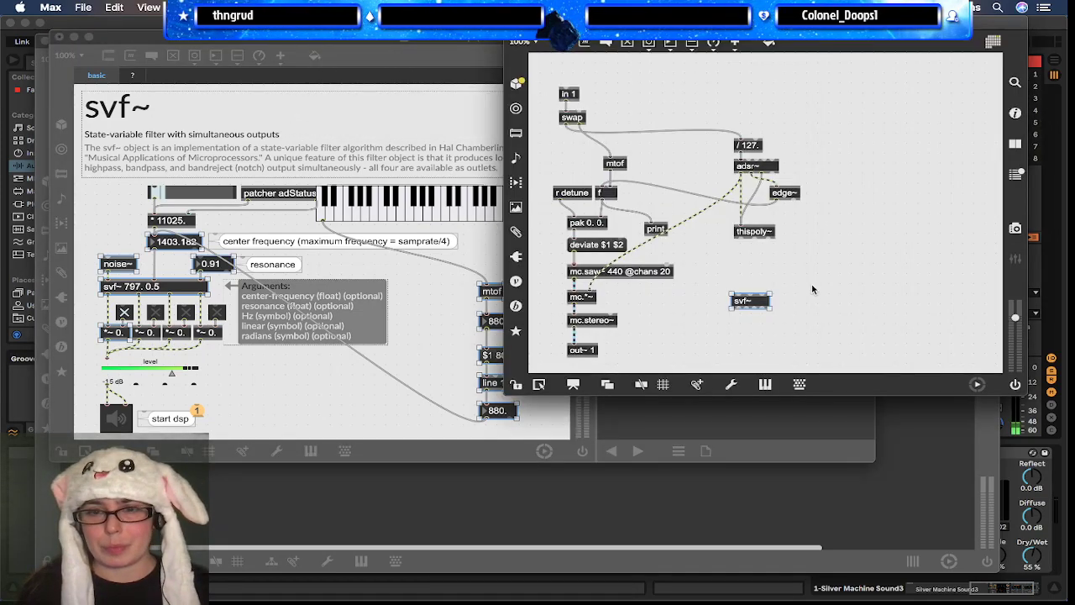
Step: Delete the unconnected svf~ object and move the / 127., adsr~, edge~ and thispoly~ group closer to the oscillator chain
{"action": "left_click_drag", "start_coordinate": [794, 290], "coordinate": [742, 317]}
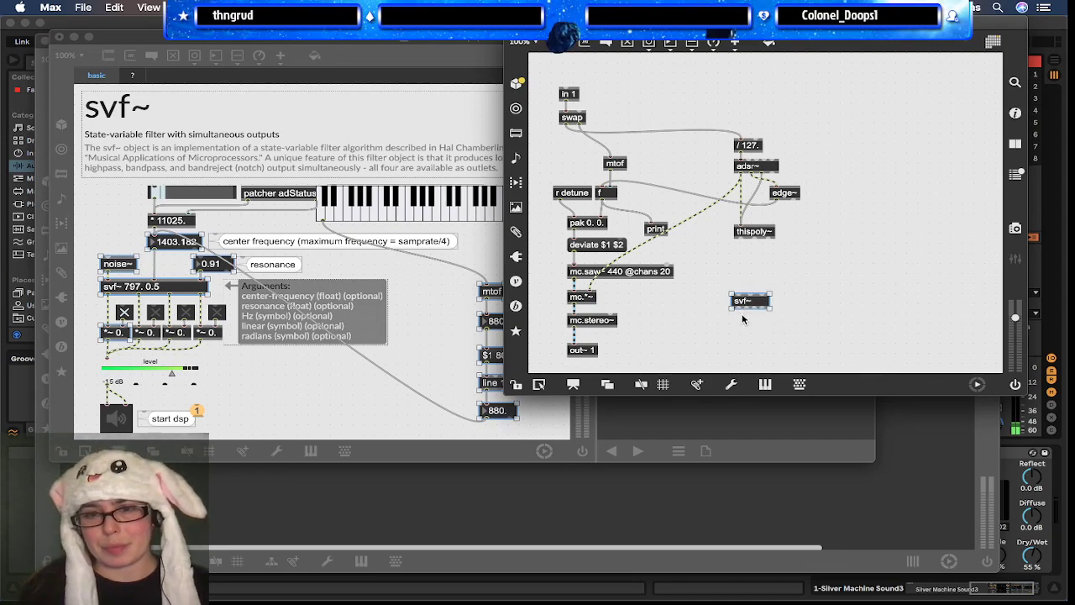
{"action": "left_click_drag", "start_coordinate": [848, 262], "coordinate": [739, 144]}
{"action": "left_click_drag", "start_coordinate": [761, 237], "coordinate": [679, 183]}
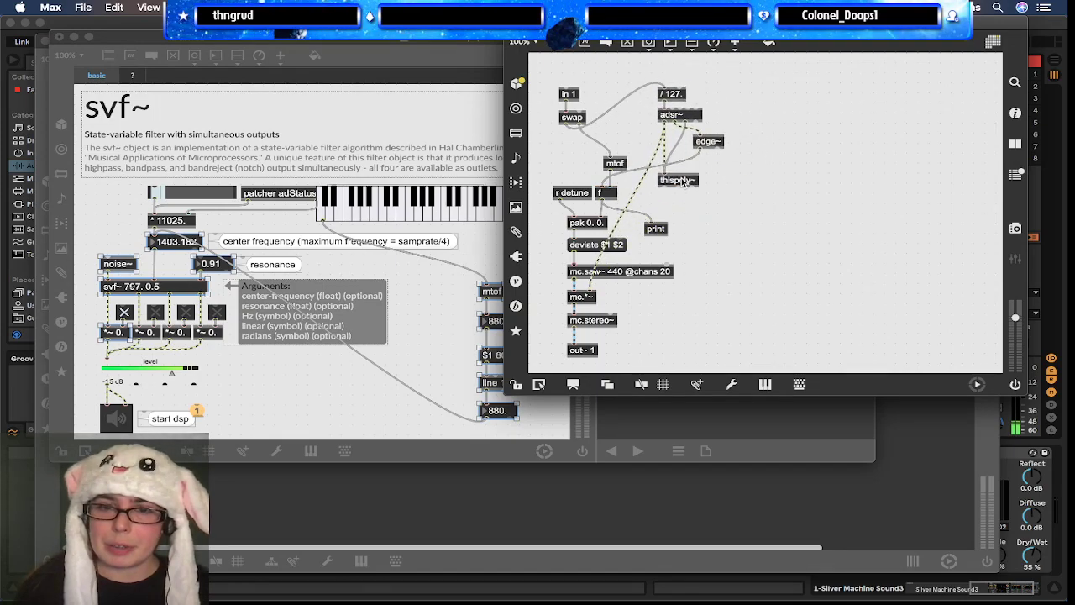
Step: Paste the copied filter objects into the voice patch and move them clear of the oscillator chain
{"action": "left_click", "coordinate": [794, 193]}
{"action": "key", "text": "super+v"}
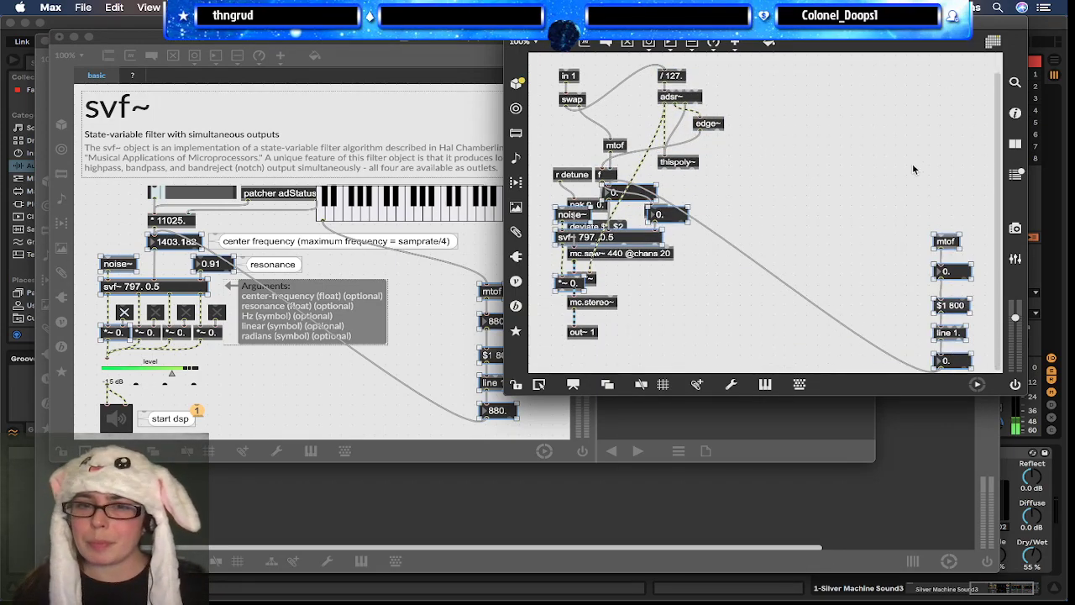
{"action": "left_click_drag", "start_coordinate": [627, 239], "coordinate": [802, 283]}
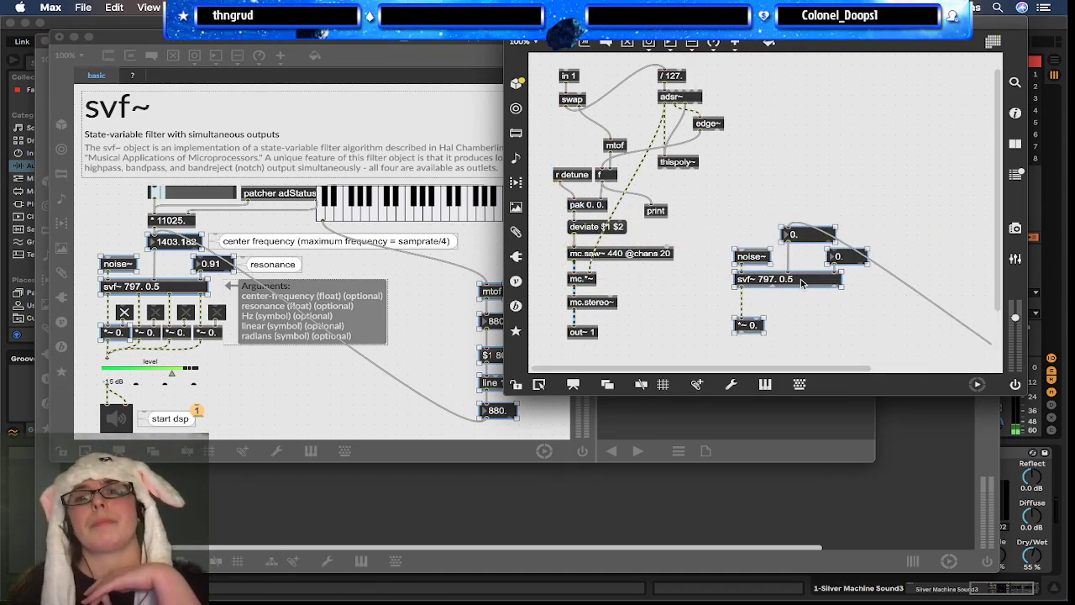
Step: Move the pasted mtof, $1 800 and line 1. ramp chain directly above the svf~ center frequency number box
{"action": "scroll", "coordinate": [892, 271], "scroll_direction": "right", "scroll_amount": 5}
{"action": "scroll", "coordinate": [892, 271], "scroll_direction": "down", "scroll_amount": 2}
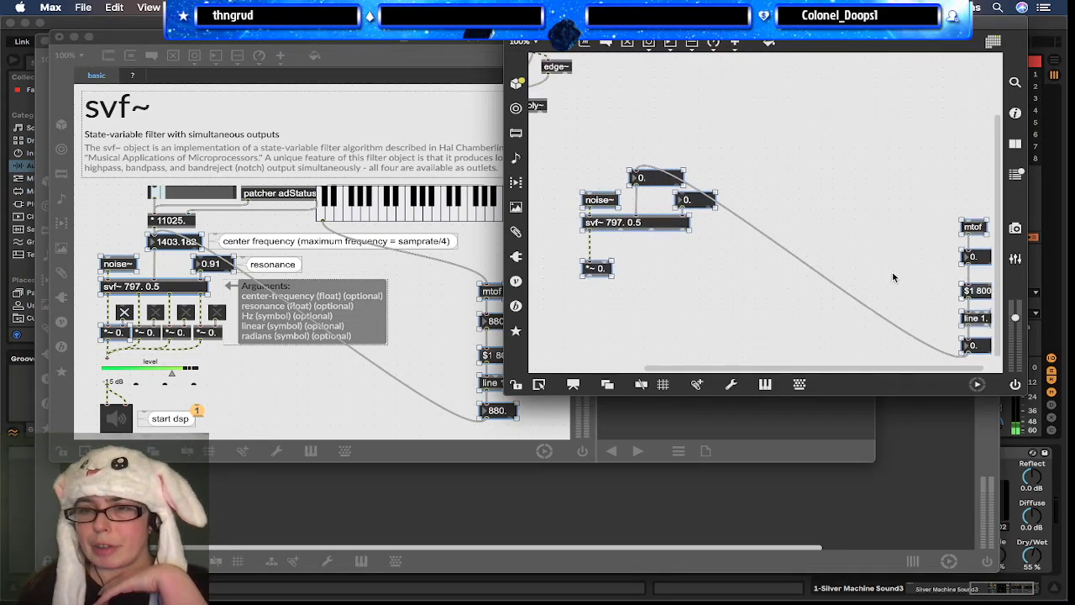
{"action": "left_click", "coordinate": [930, 211]}
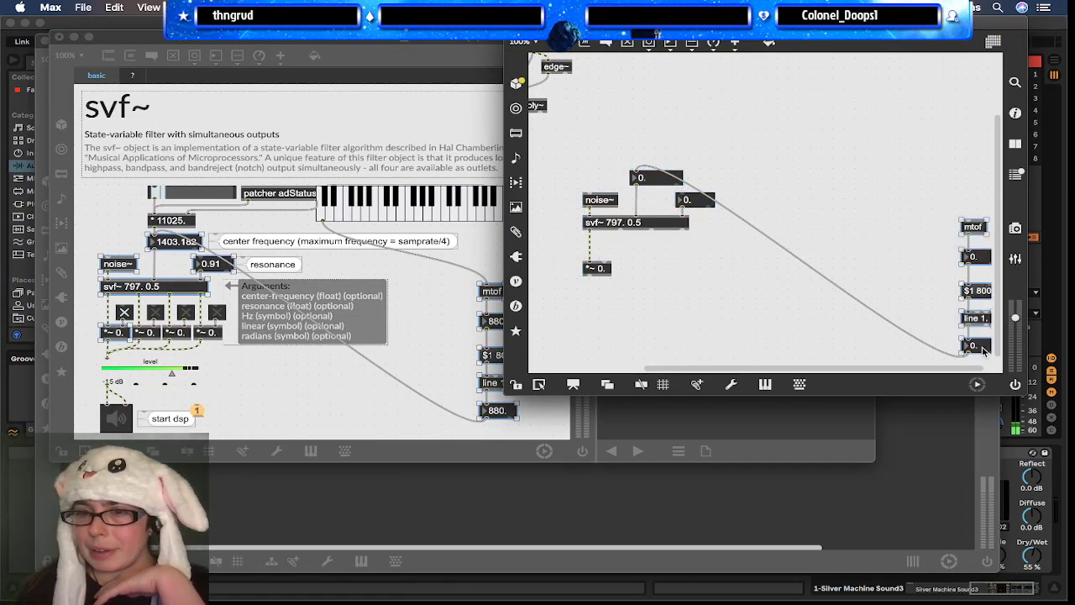
{"action": "left_click_drag", "start_coordinate": [977, 351], "coordinate": [649, 158]}
{"action": "scroll", "coordinate": [777, 326], "scroll_direction": "left", "scroll_amount": 5}
{"action": "scroll", "coordinate": [776, 327], "scroll_direction": "up", "scroll_amount": 1}
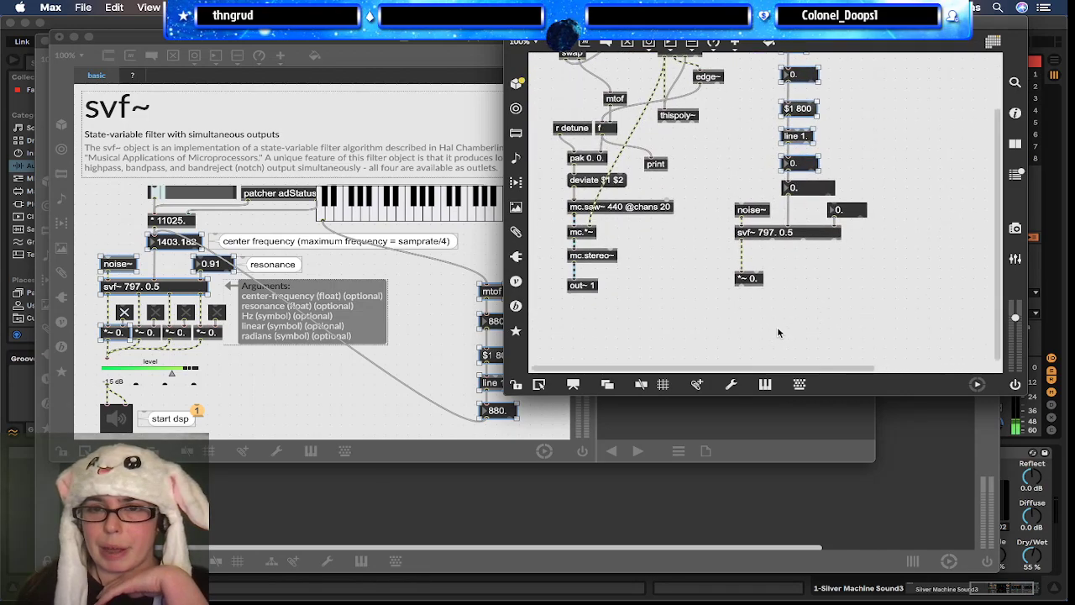
{"action": "scroll", "coordinate": [868, 273], "scroll_direction": "up", "scroll_amount": 2}
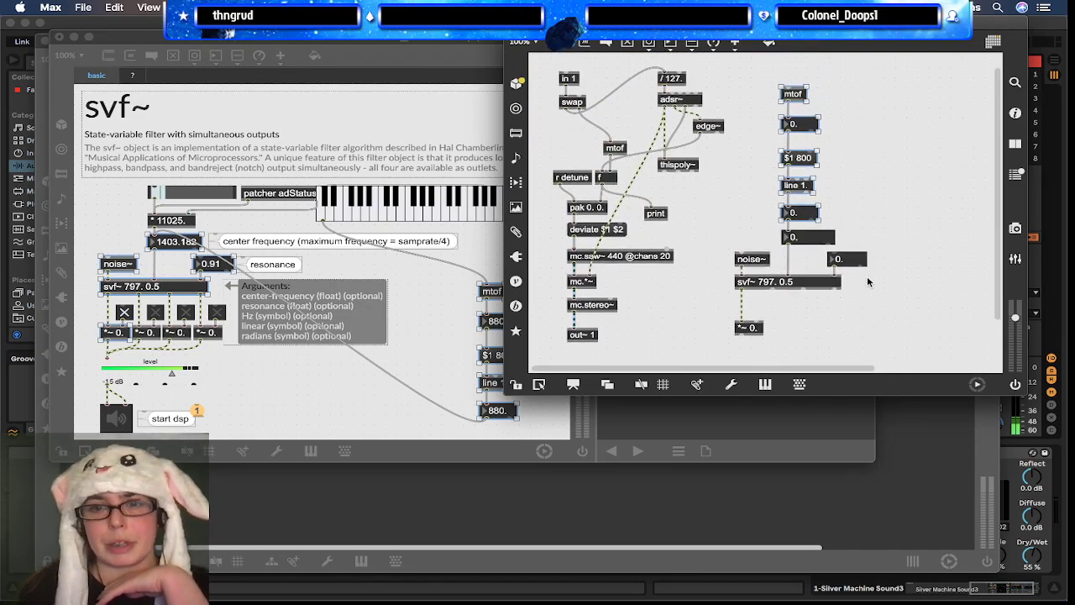
Step: Connect the adsr~ signal output to the second inlet of the *~ 0. below svf~
{"action": "scroll", "coordinate": [866, 275], "scroll_direction": "down", "scroll_amount": 2}
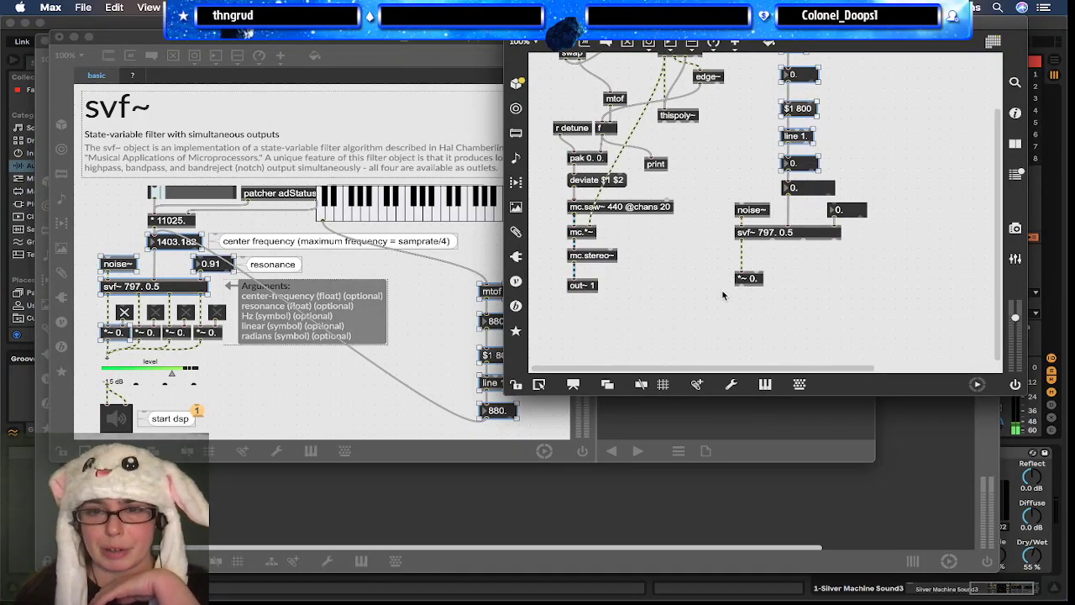
{"action": "scroll", "coordinate": [695, 295], "scroll_direction": "right", "scroll_amount": 1}
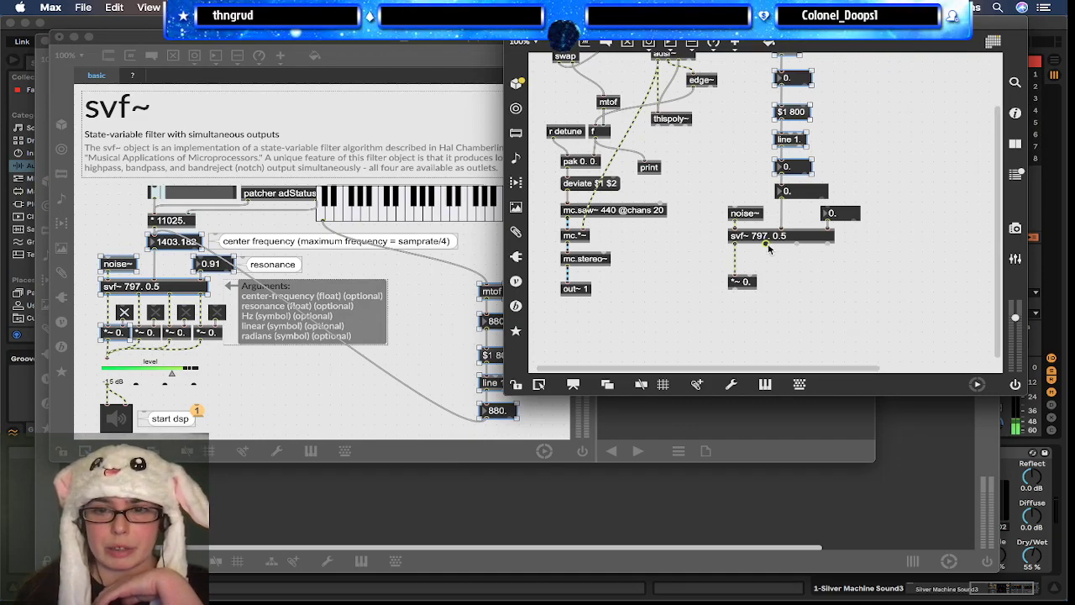
{"action": "scroll", "coordinate": [705, 278], "scroll_direction": "up", "scroll_amount": 3}
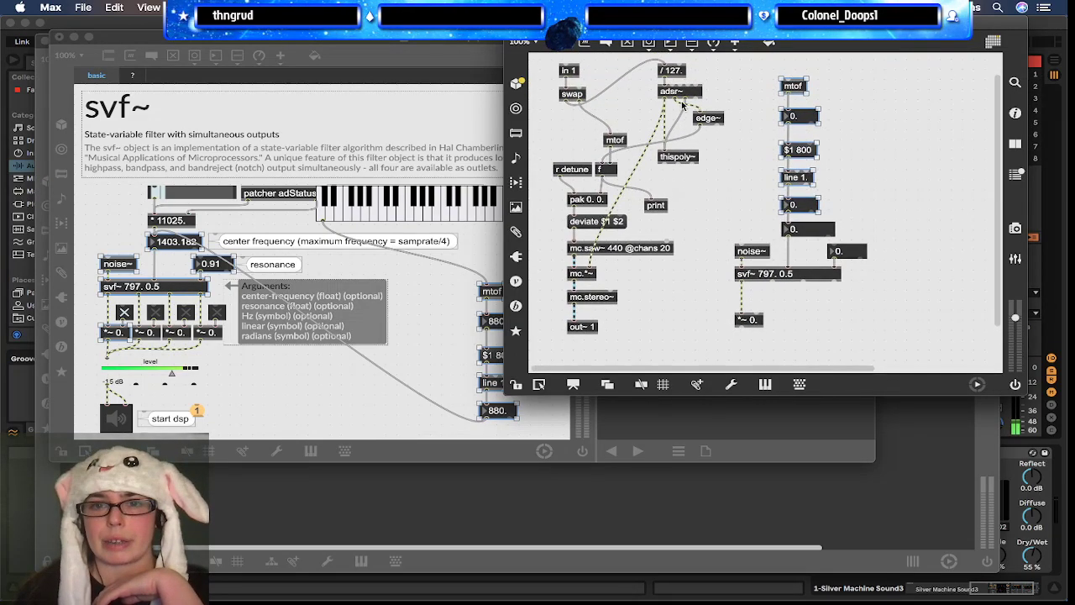
{"action": "left_click", "coordinate": [662, 113]}
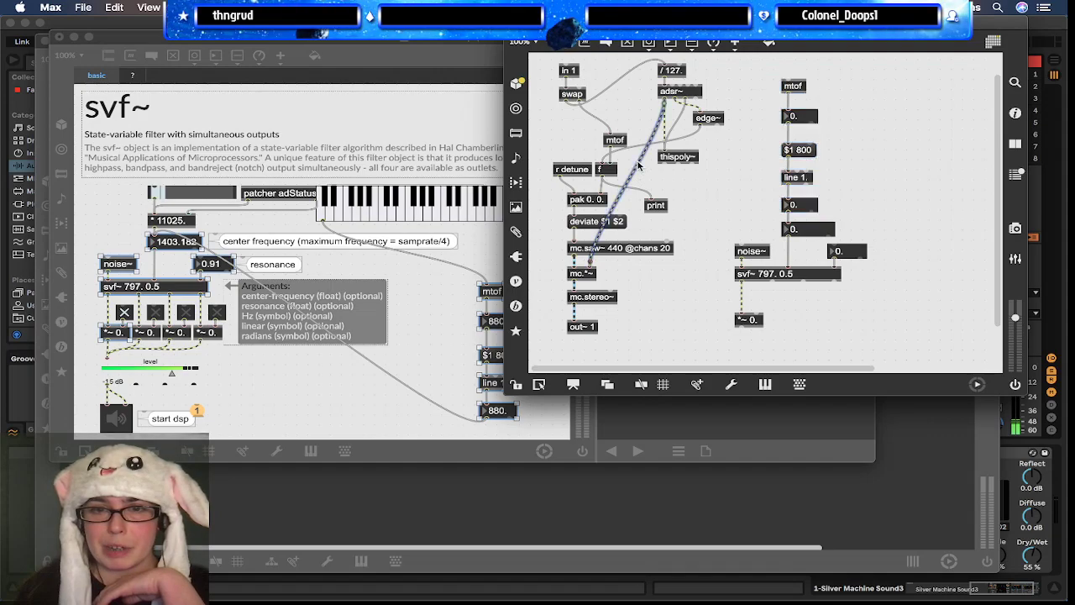
{"action": "left_click", "coordinate": [666, 100]}
{"action": "left_click_drag", "start_coordinate": [670, 107], "coordinate": [760, 329]}
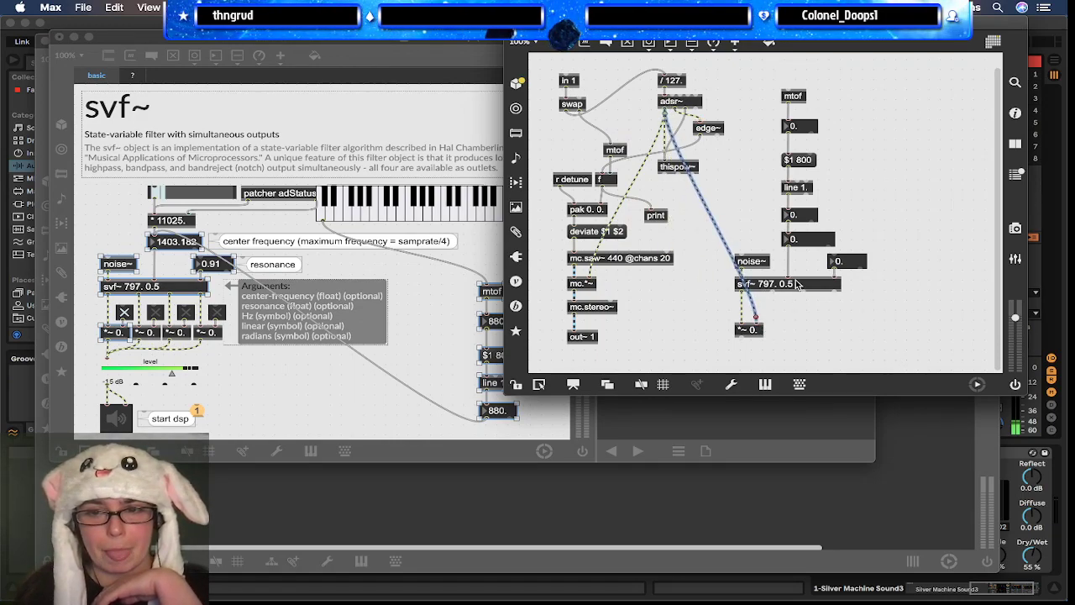
Step: Change the resonance argument of svf~ to 0.9 and widen the object box to line up with its resonance number box
{"action": "double_click", "coordinate": [827, 284]}
{"action": "key", "text": "Right"}
{"action": "key", "text": "BackSpace"}
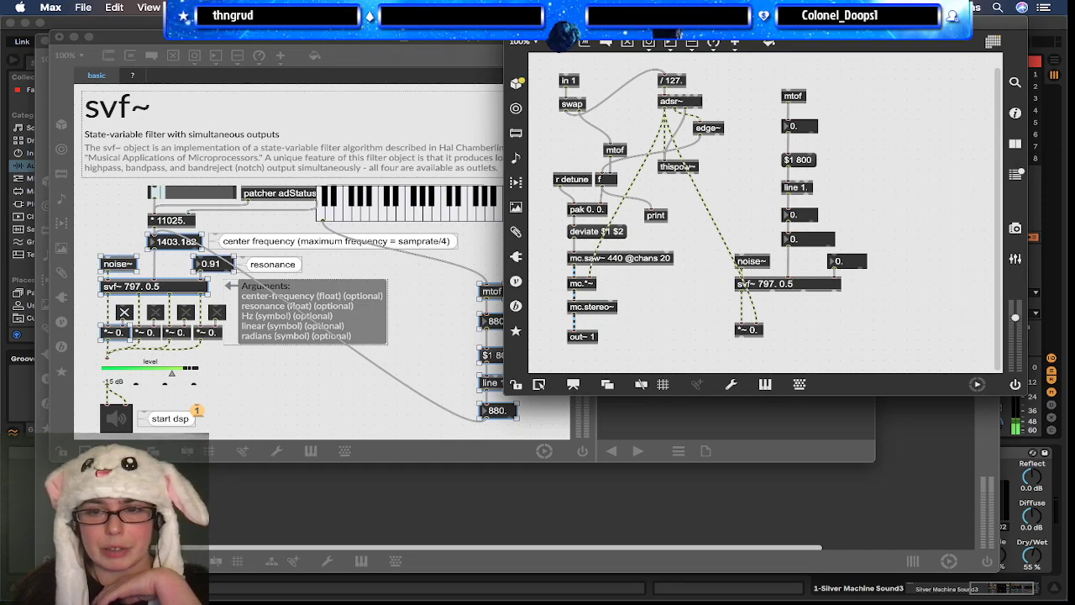
{"action": "type", "text": "9"}
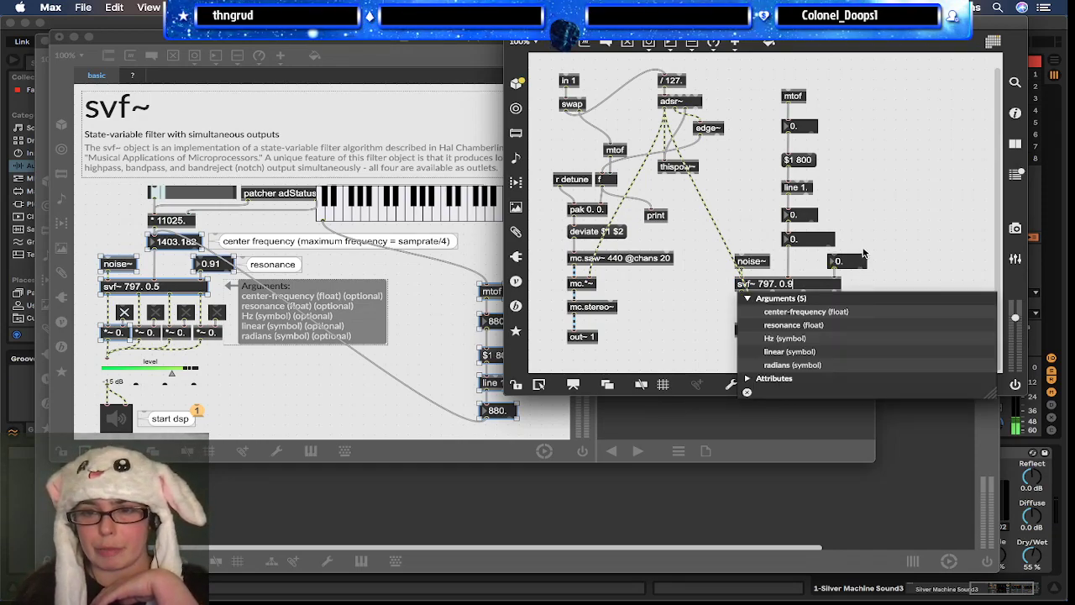
{"action": "left_click", "coordinate": [868, 223]}
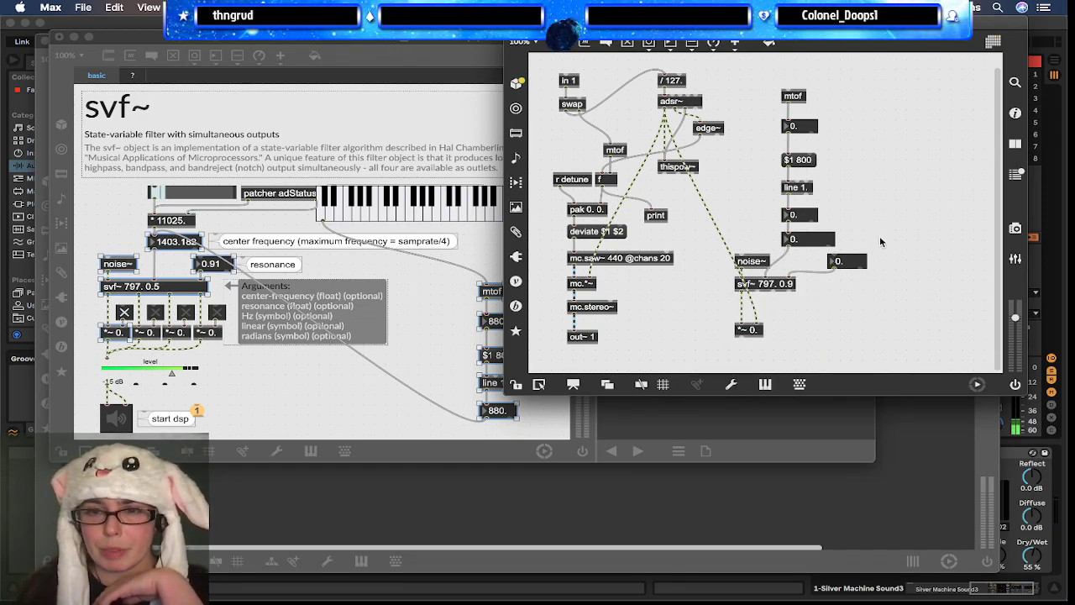
{"action": "left_click", "coordinate": [792, 286]}
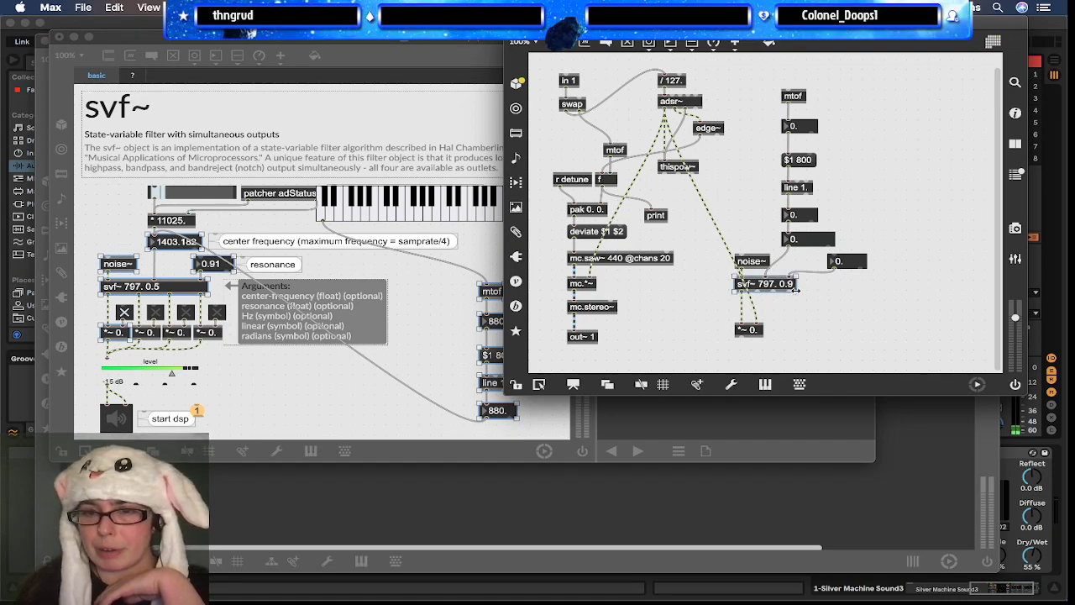
{"action": "left_click_drag", "start_coordinate": [795, 287], "coordinate": [840, 284]}
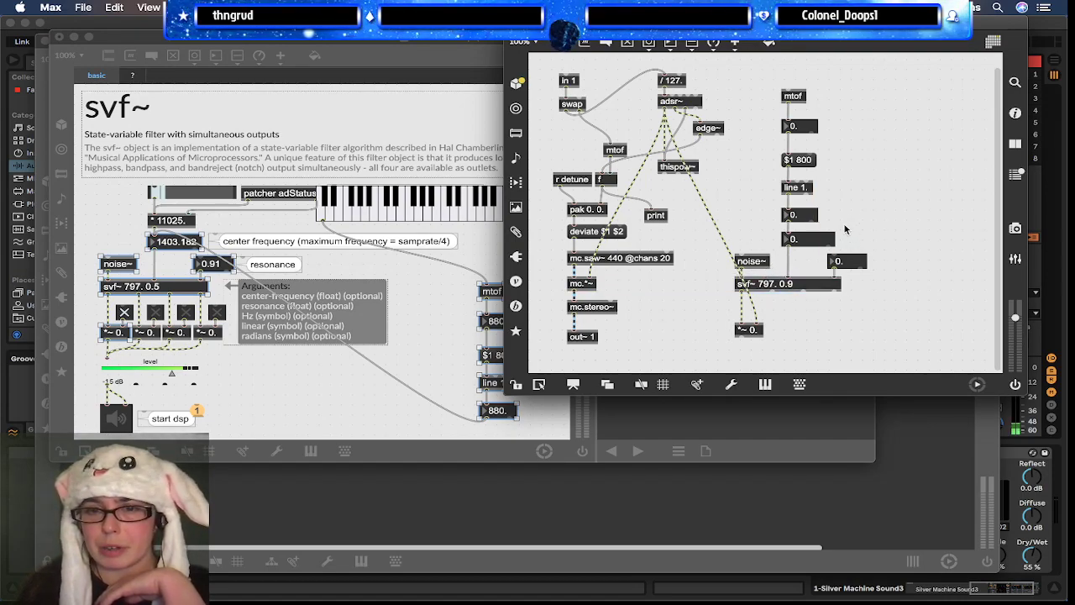
{"action": "left_click", "coordinate": [846, 229]}
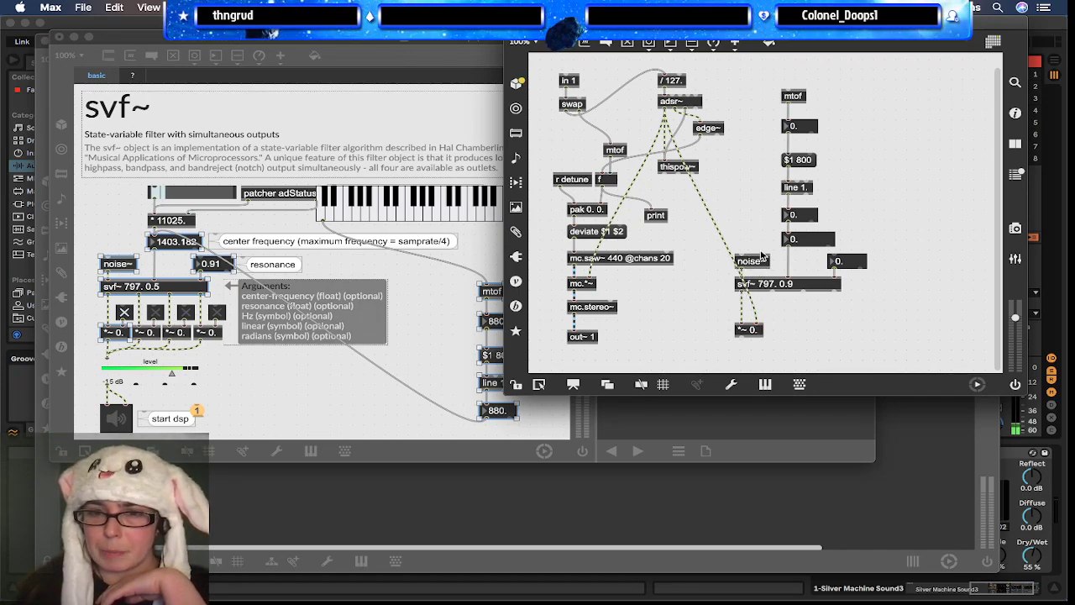
Step: Move noise~ higher above svf~ and reroute the adsr~ patch cord to *~ 0. in straight segments running below noise~ and svf~
{"action": "left_click_drag", "start_coordinate": [762, 256], "coordinate": [761, 224]}
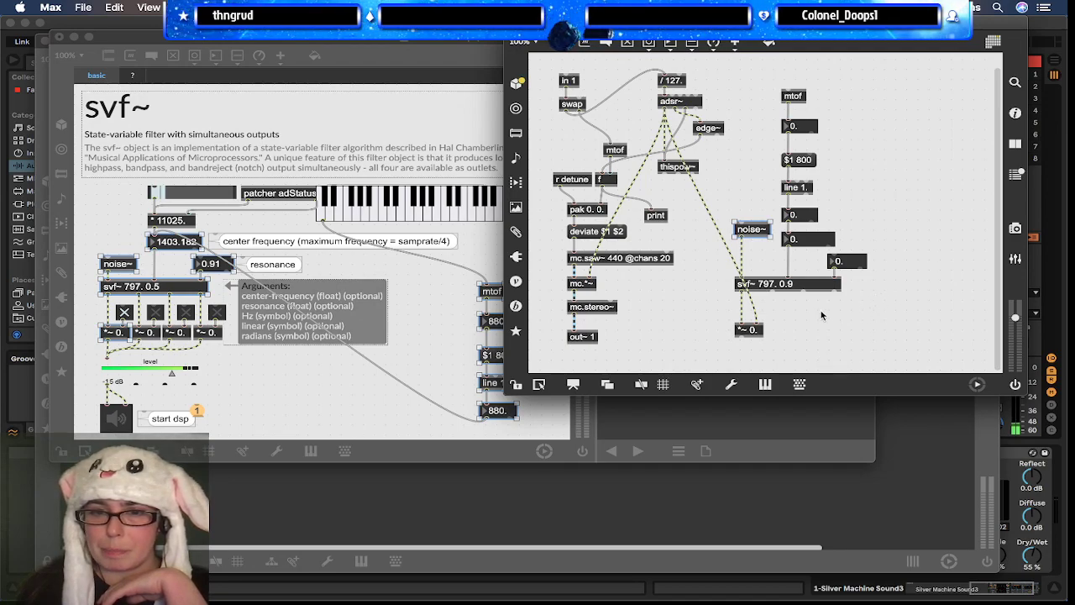
{"action": "left_click", "coordinate": [726, 243]}
{"action": "key", "text": "shift+super+y"}
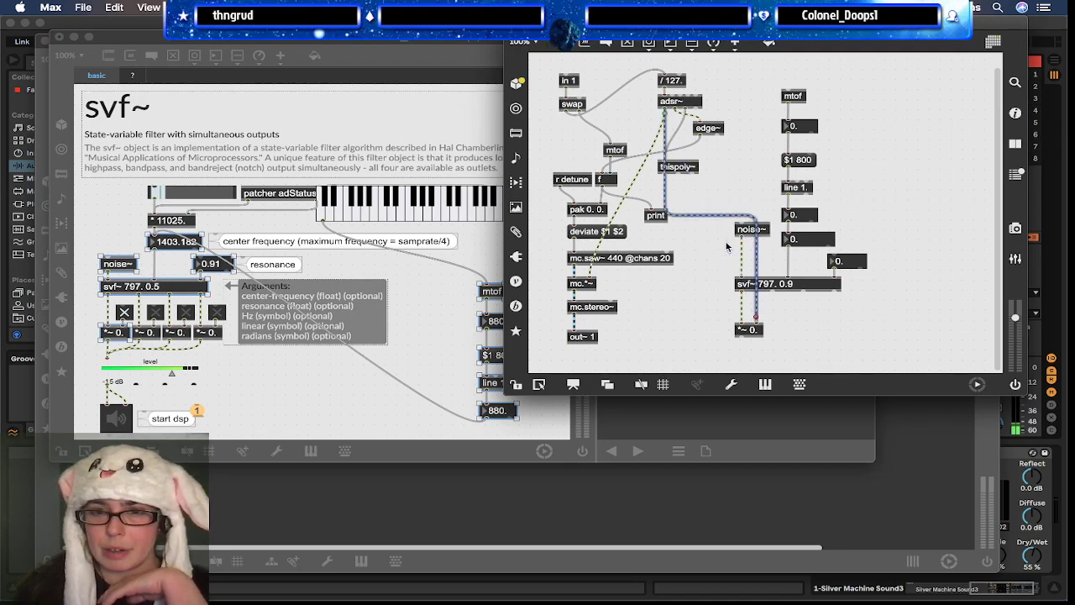
{"action": "left_click_drag", "start_coordinate": [710, 218], "coordinate": [705, 310]}
{"action": "left_click", "coordinate": [656, 220]}
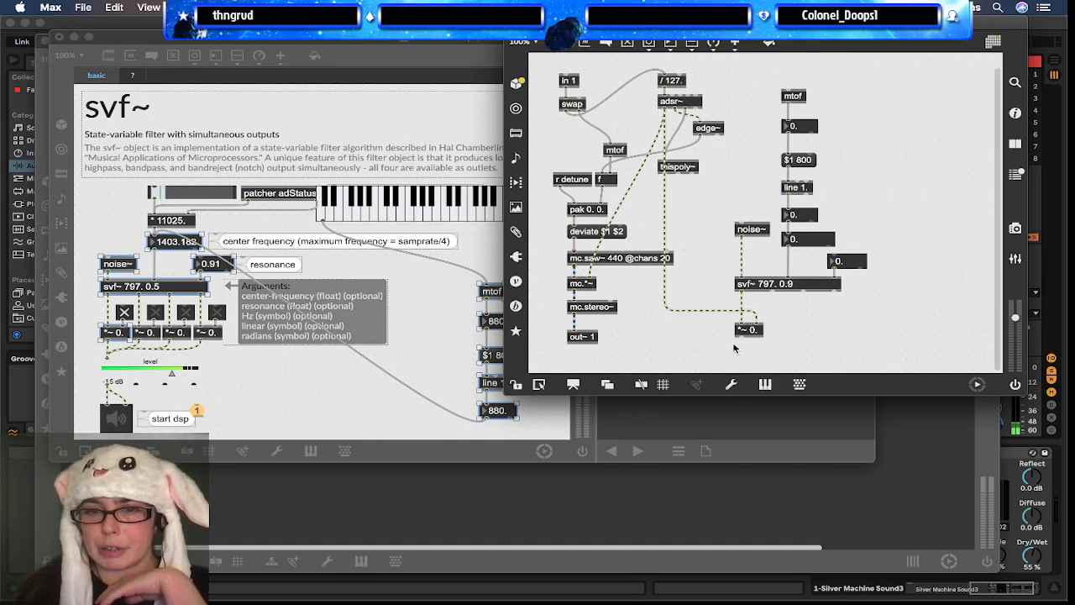
{"action": "left_click", "coordinate": [718, 313]}
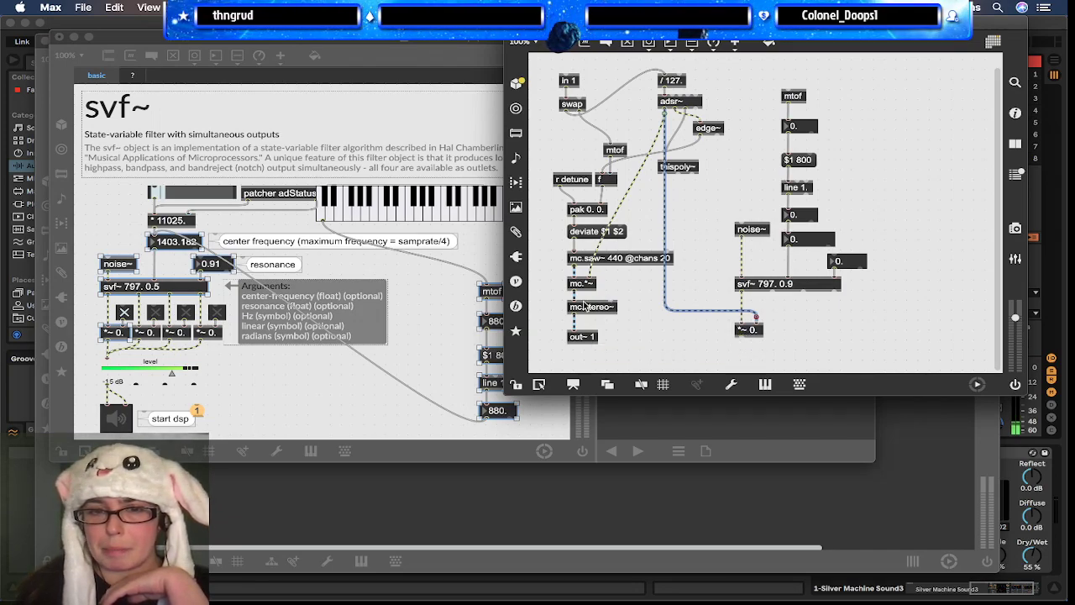
{"action": "left_click", "coordinate": [920, 334]}
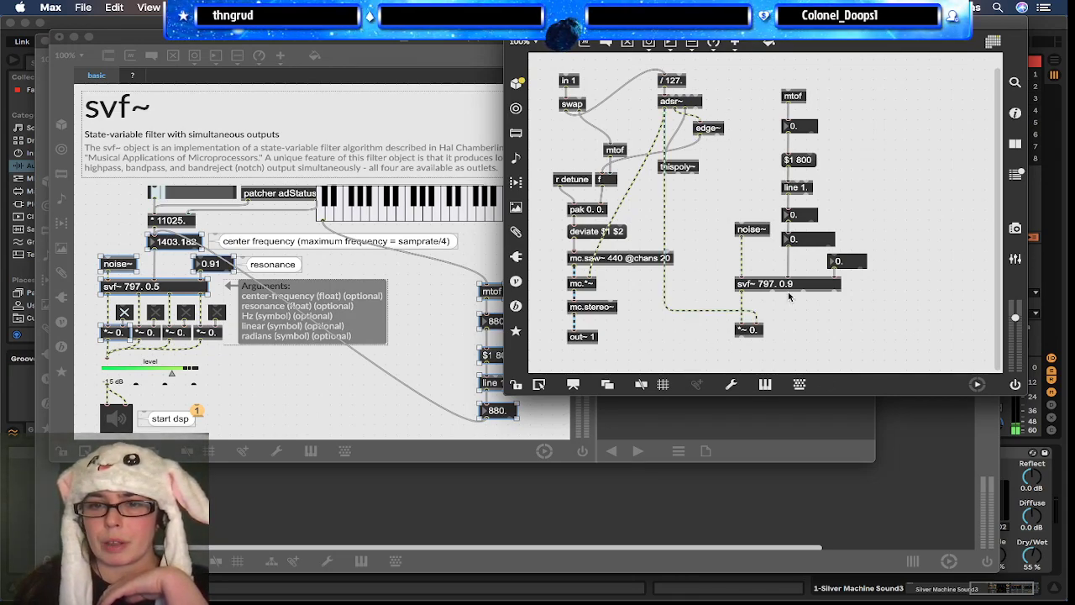
Step: Move out~ 1 down to make room below mc.stereo~ and add a +~ object beside the gap
{"action": "left_click_drag", "start_coordinate": [591, 344], "coordinate": [583, 361]}
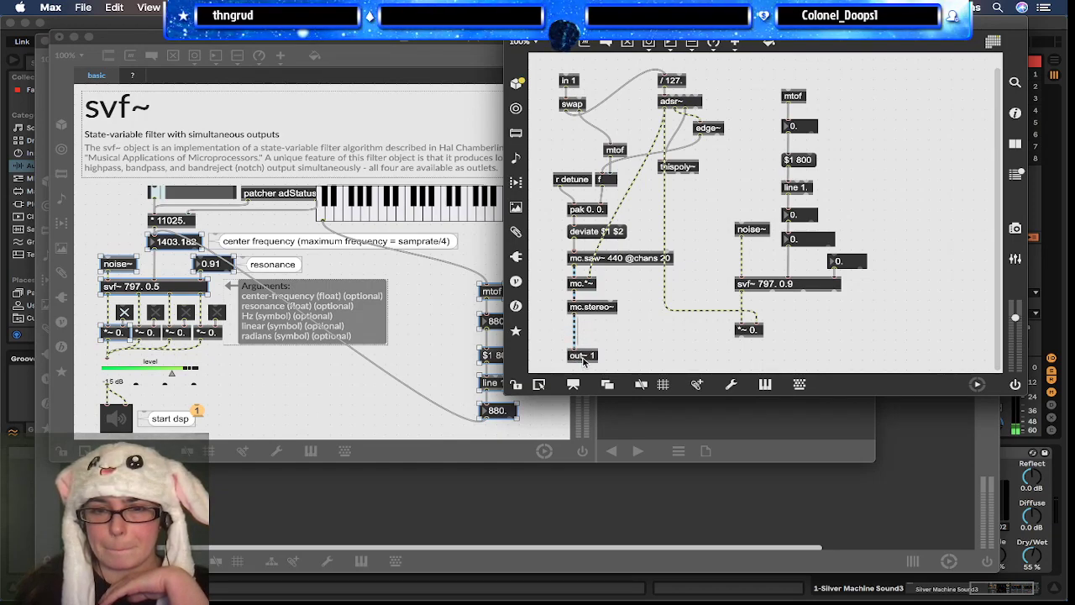
{"action": "left_click", "coordinate": [621, 325]}
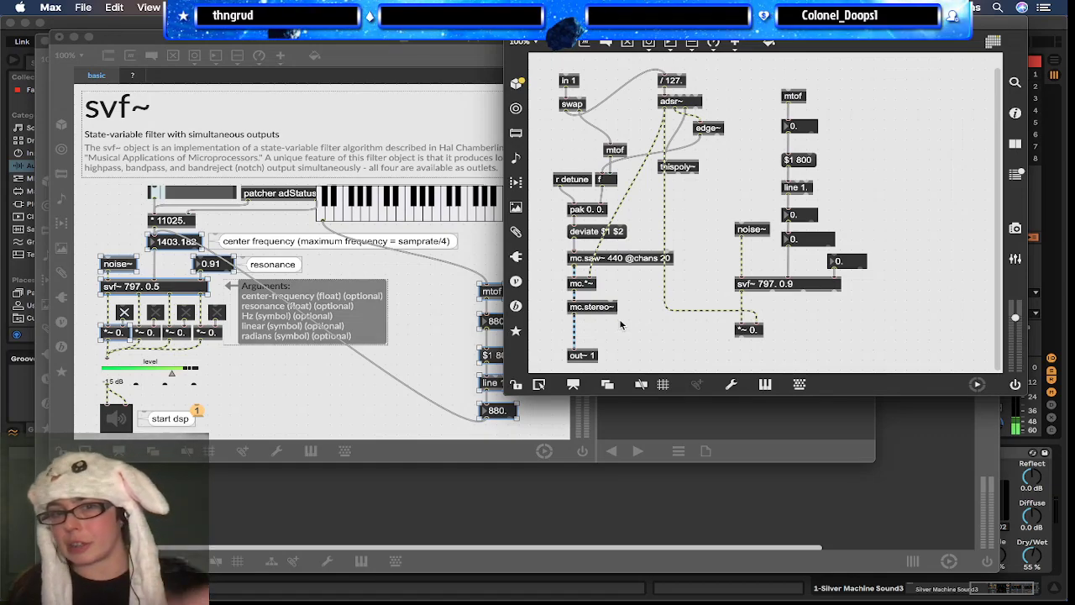
{"action": "key", "text": "n"}
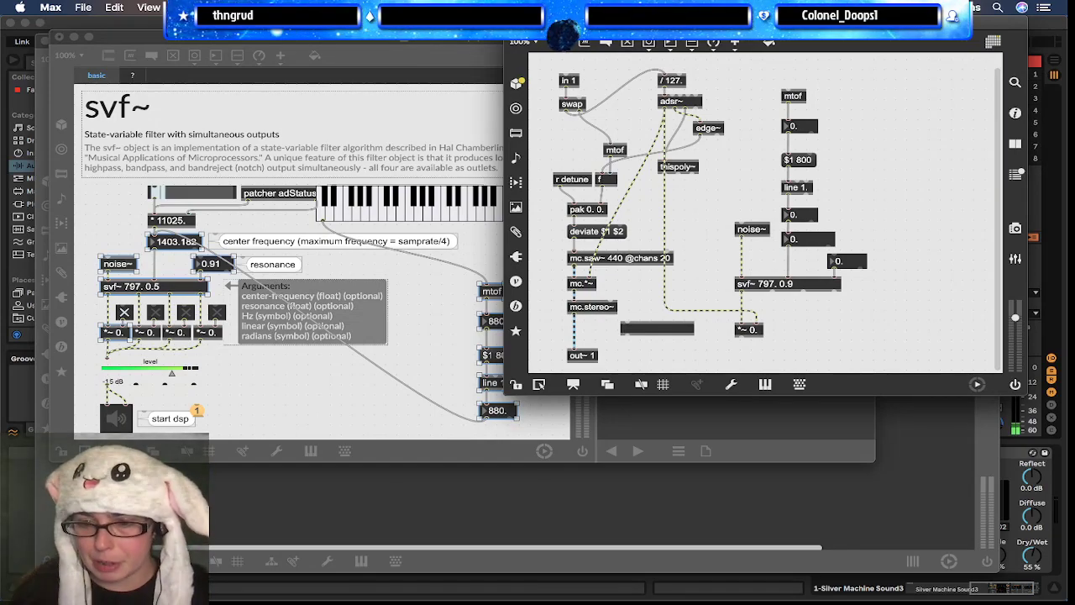
{"action": "type", "text": "+"}
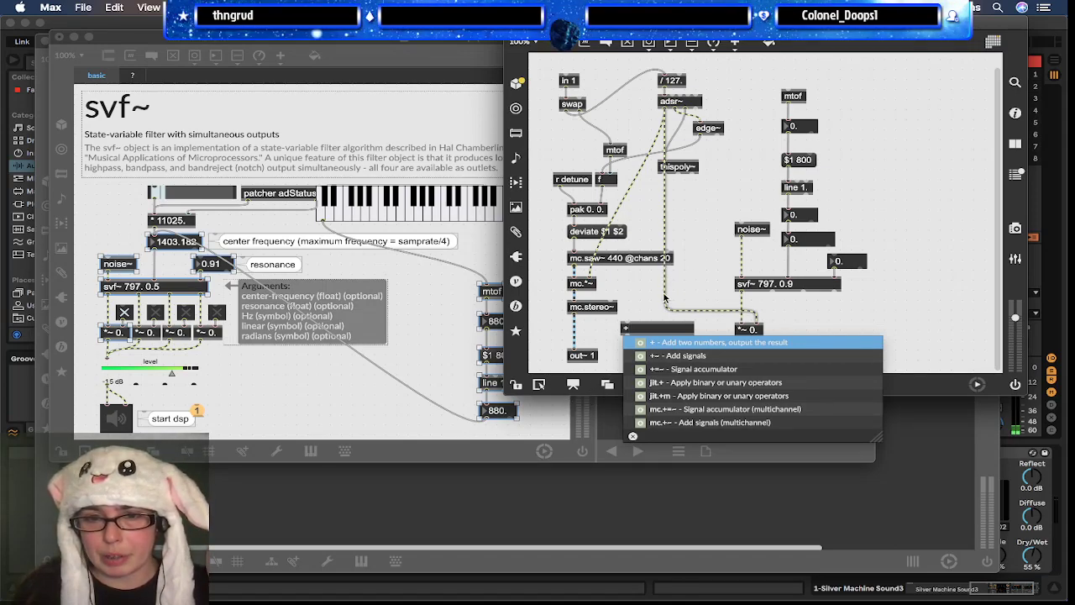
{"action": "left_click", "coordinate": [676, 361]}
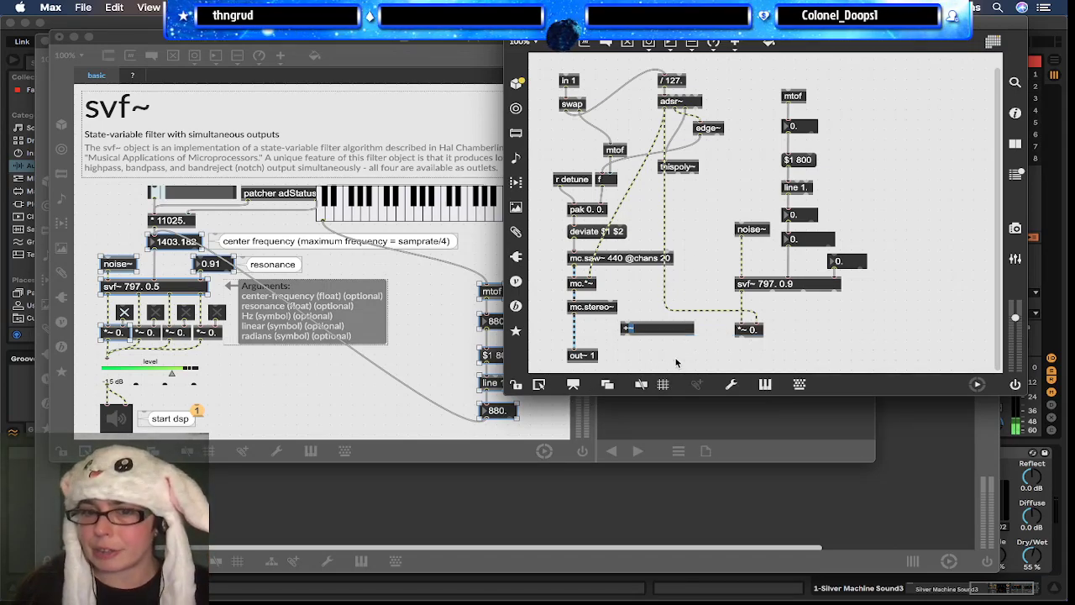
Step: Add a multichannel mc.+~ object beside the output chain and delete the plain +~ object
{"action": "left_click_drag", "start_coordinate": [574, 339], "coordinate": [576, 349]}
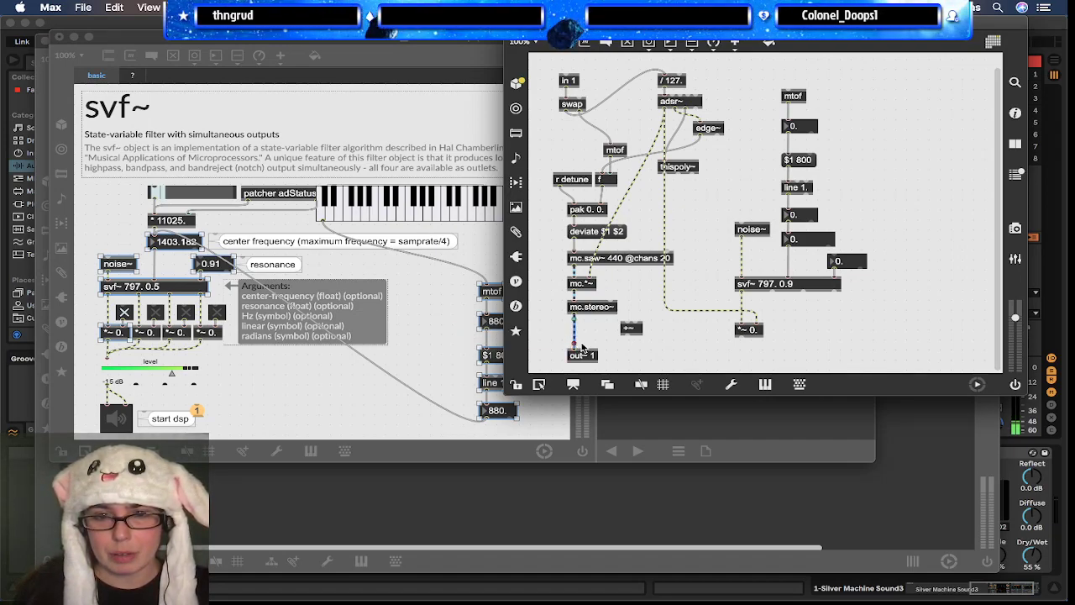
{"action": "left_click", "coordinate": [634, 328]}
{"action": "left_click", "coordinate": [635, 331]}
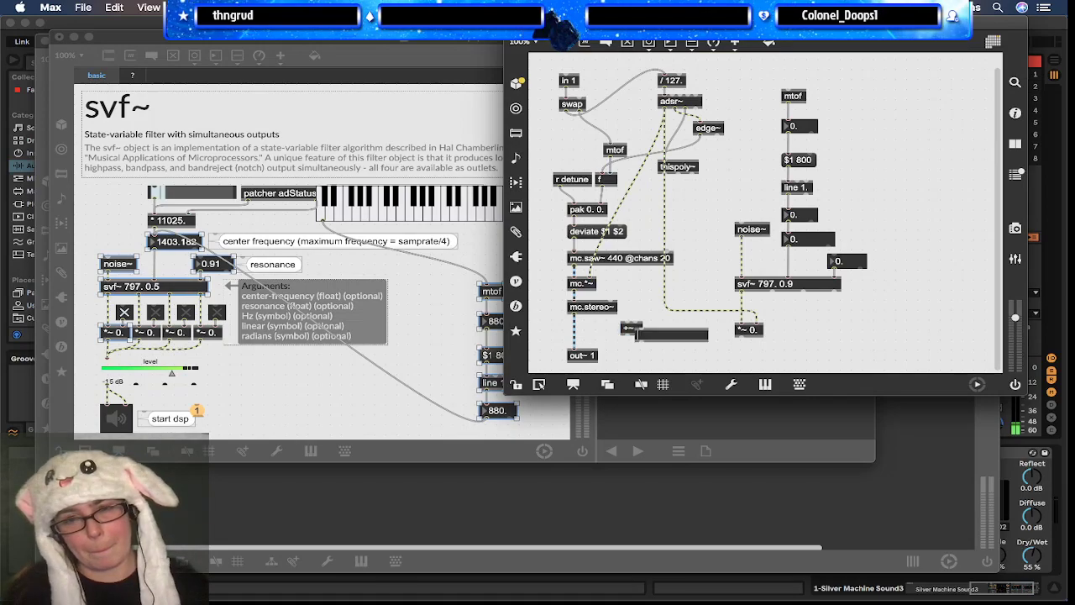
{"action": "type", "text": "mc."}
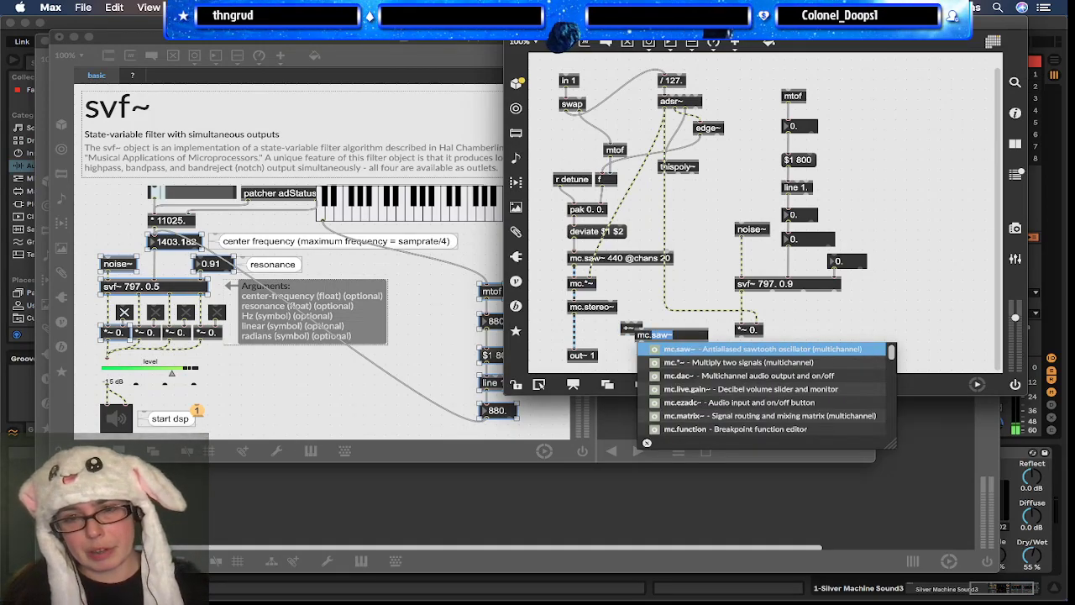
{"action": "type", "text": "+"}
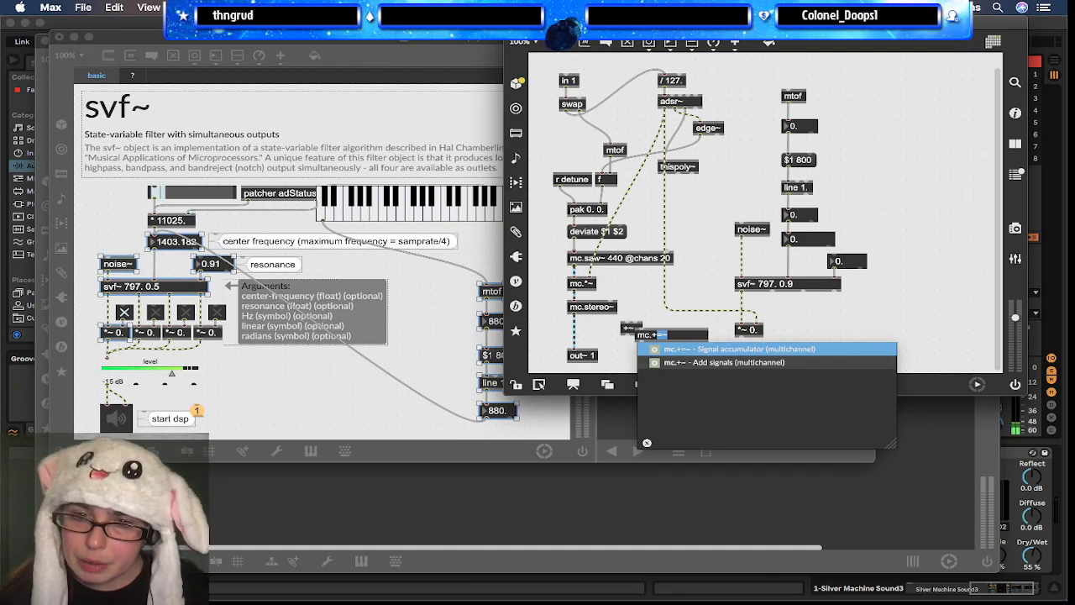
{"action": "left_click", "coordinate": [741, 368]}
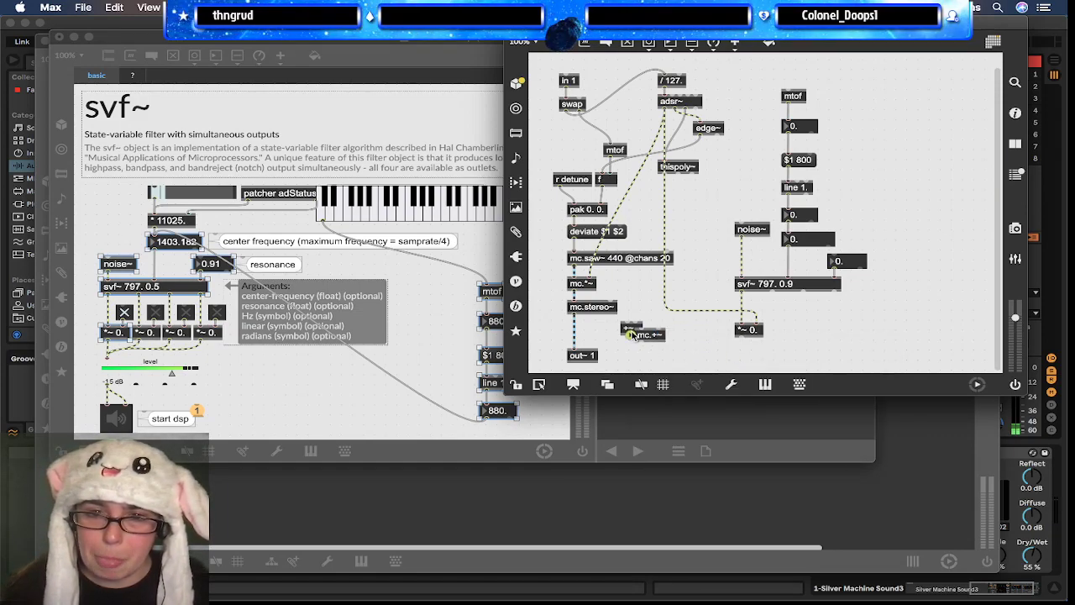
{"action": "left_click", "coordinate": [590, 304]}
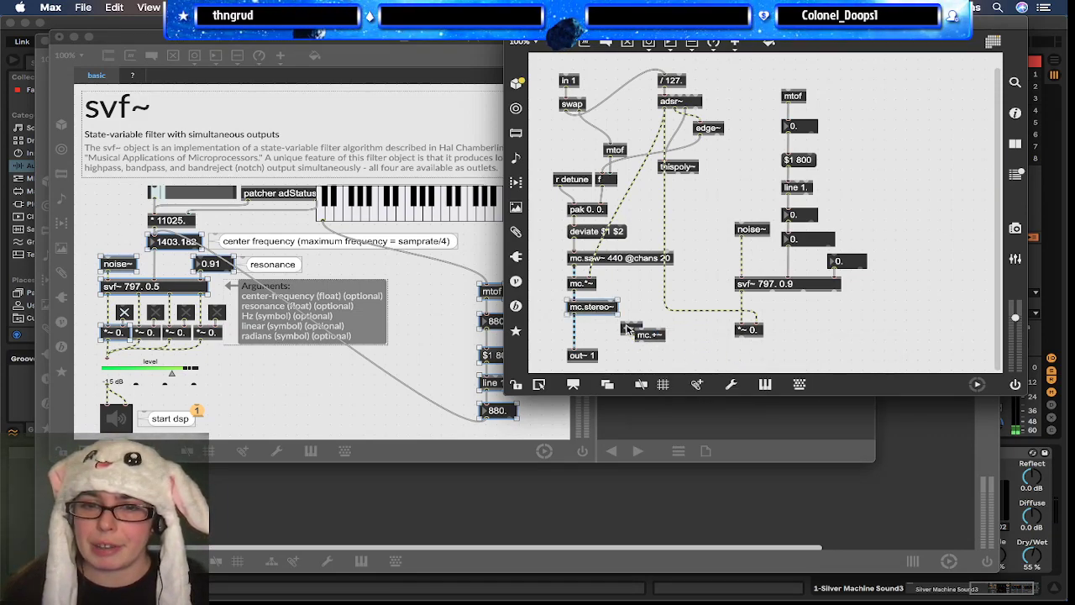
{"action": "left_click", "coordinate": [627, 330]}
{"action": "left_click_drag", "start_coordinate": [654, 341], "coordinate": [648, 340]}
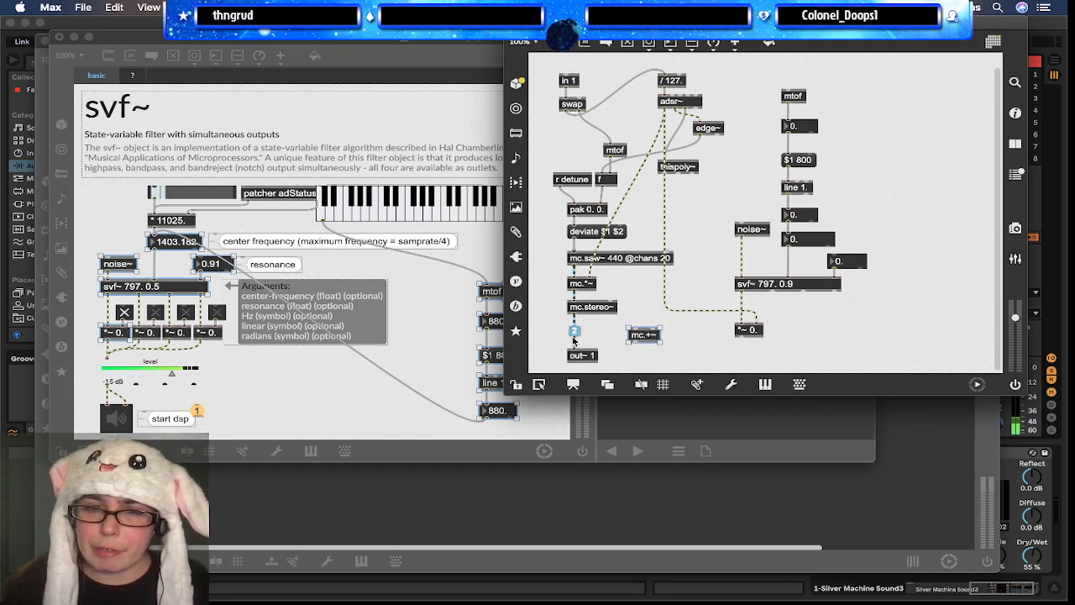
Step: Insert mc.+~ between mc.stereo~ and out~ 1 and connect the filter's *~ 0. output to its second inlet
{"action": "mouse_move", "coordinate": [574, 337]}
{"action": "left_mouse_down"}
{"action": "mouse_move", "coordinate": [575, 347]}
{"action": "mouse_move", "coordinate": [633, 333]}
{"action": "mouse_move", "coordinate": [580, 336]}
{"action": "mouse_move", "coordinate": [573, 357]}
{"action": "left_mouse_up"}
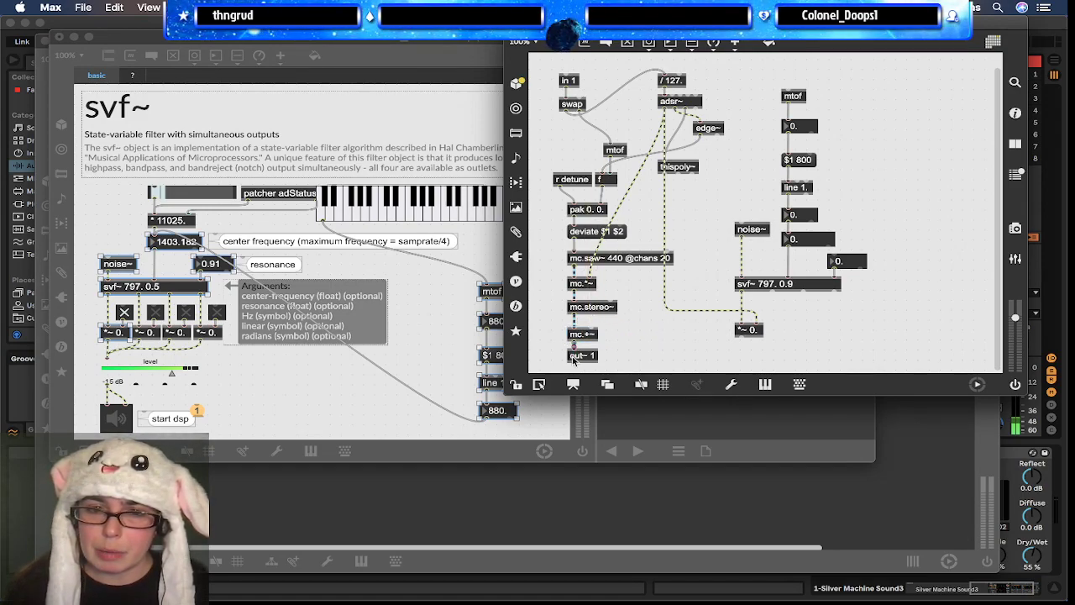
{"action": "left_click_drag", "start_coordinate": [701, 339], "coordinate": [594, 330]}
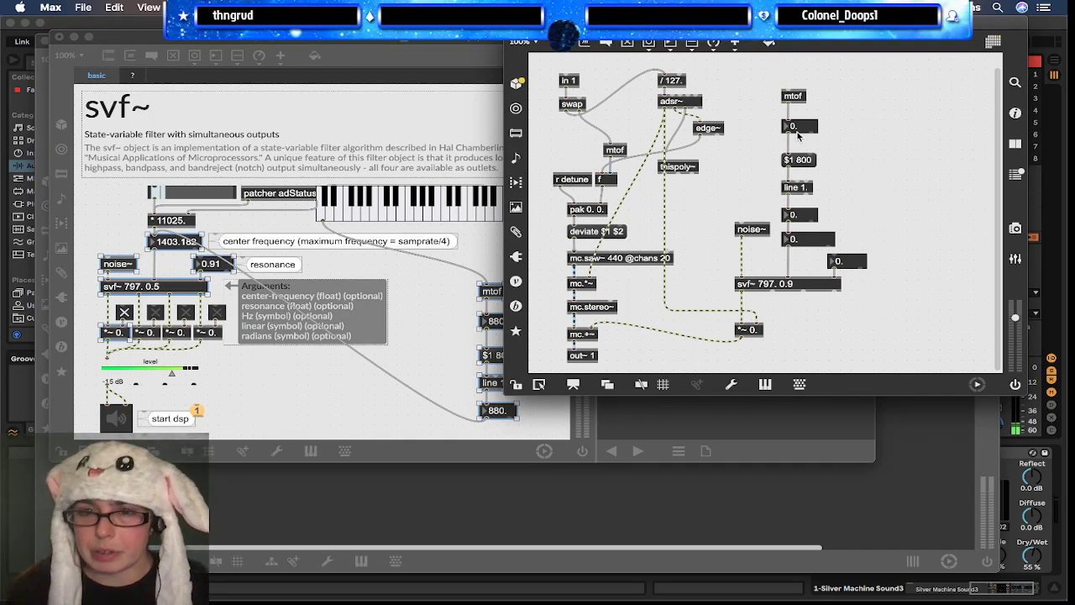
{"action": "left_click", "coordinate": [678, 310]}
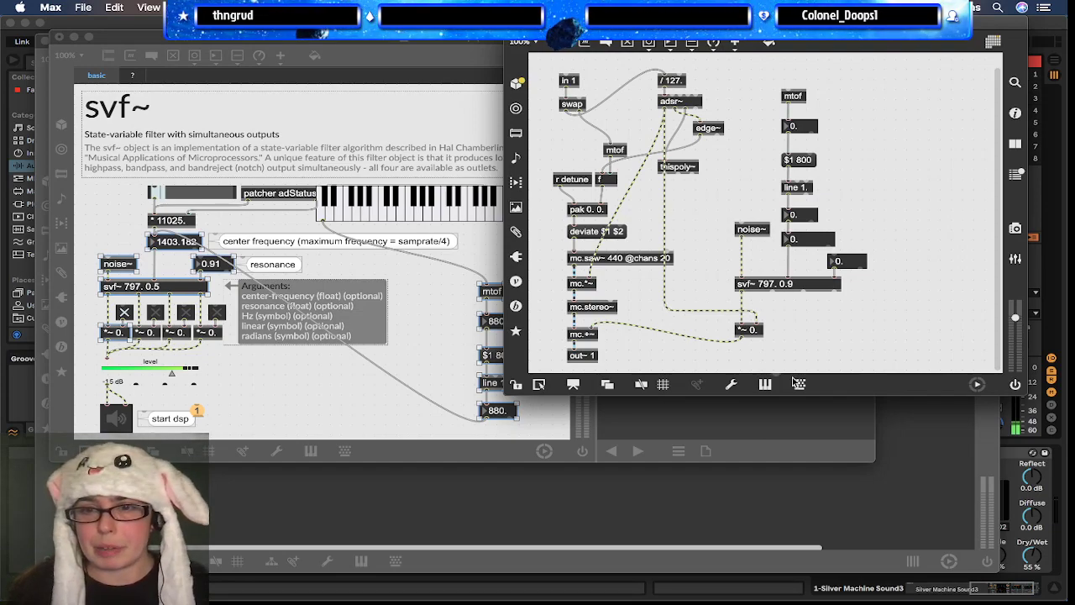
Step: Add an r resonance object above svf~ and connect it to the resonance number box
{"action": "type", "text": "ns"}
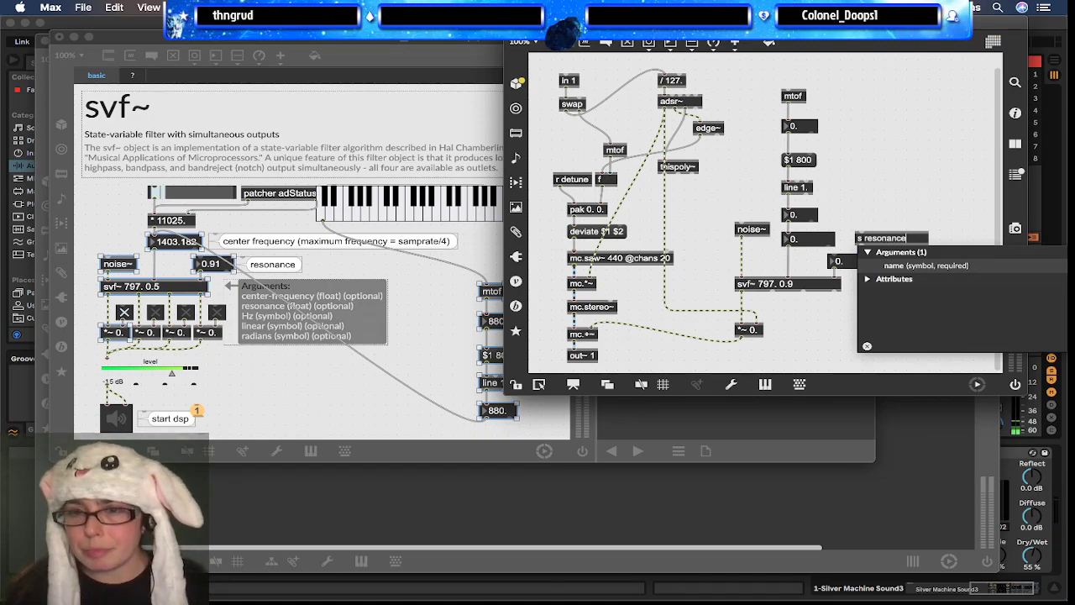
{"action": "left_click", "coordinate": [866, 207]}
{"action": "left_click", "coordinate": [870, 240]}
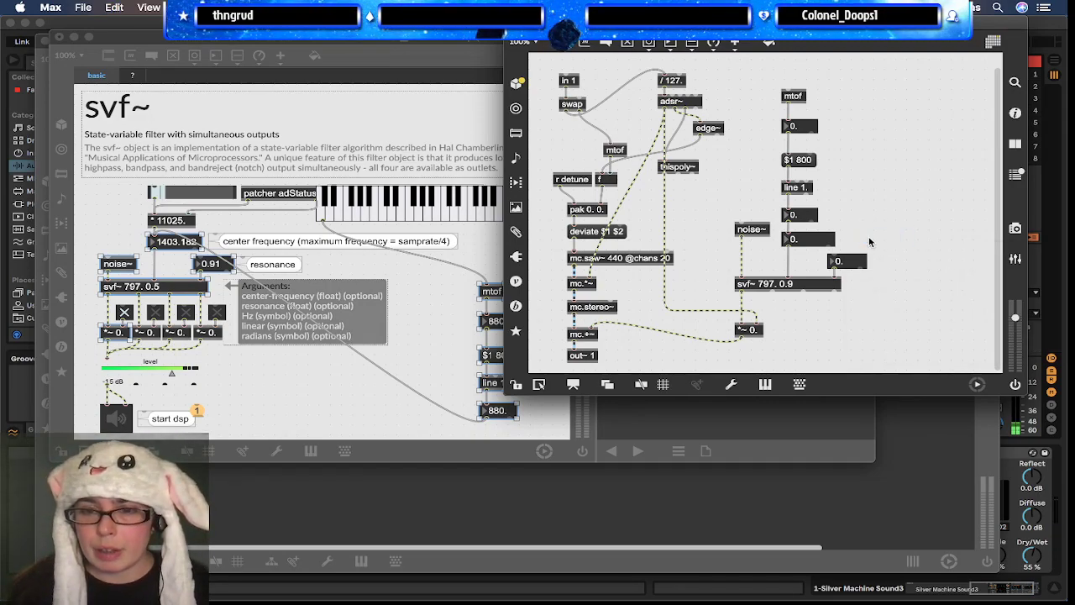
{"action": "left_click", "coordinate": [870, 240]}
{"action": "left_click", "coordinate": [868, 239]}
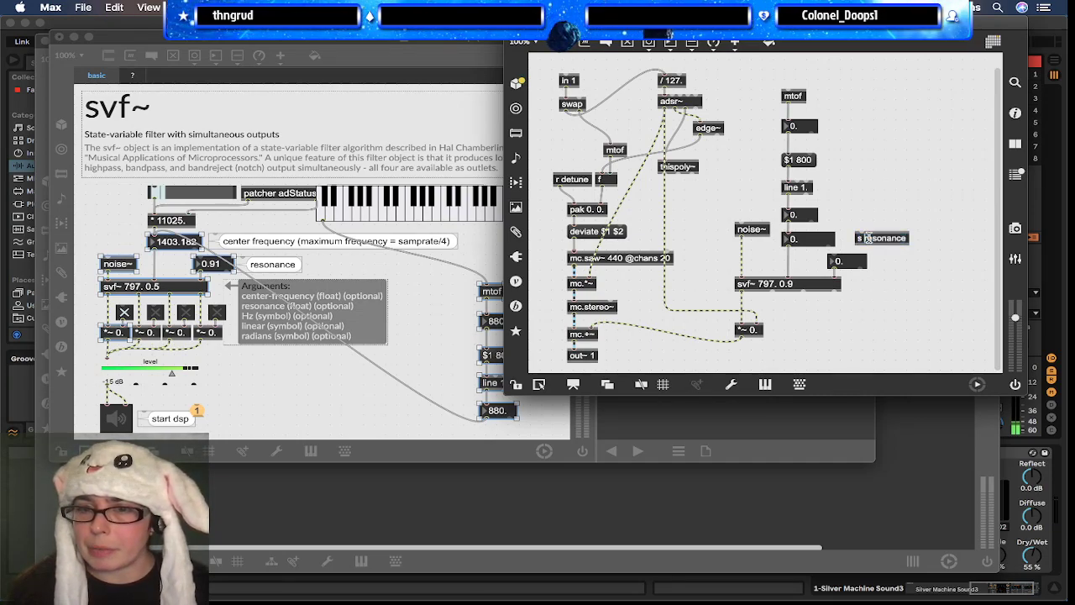
{"action": "key", "text": "BackSpace"}
{"action": "type", "text": "r"}
{"action": "left_click", "coordinate": [872, 200]}
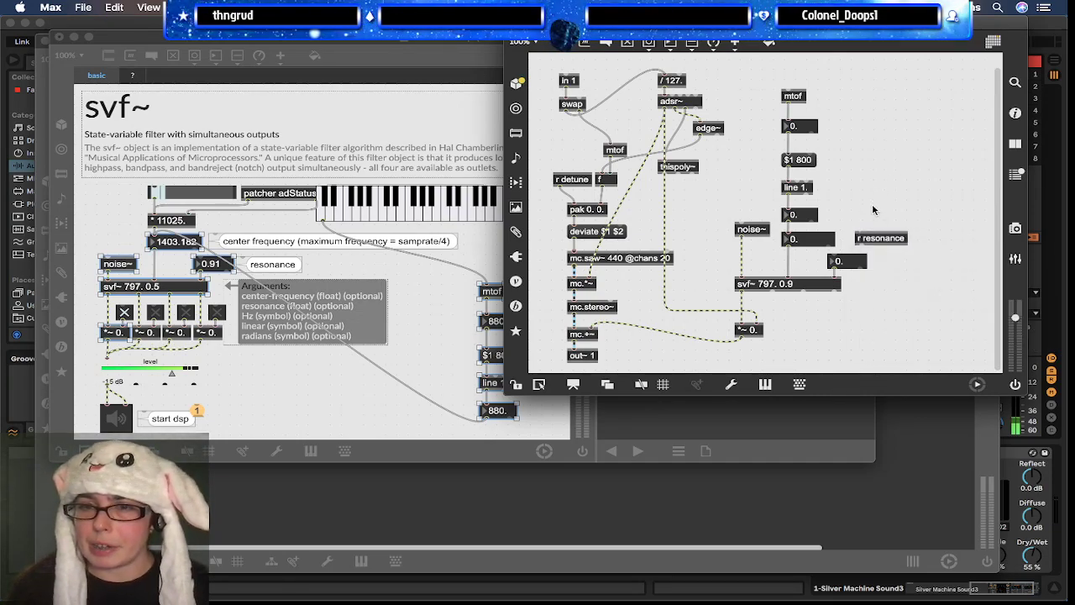
{"action": "left_click_drag", "start_coordinate": [857, 243], "coordinate": [837, 260]}
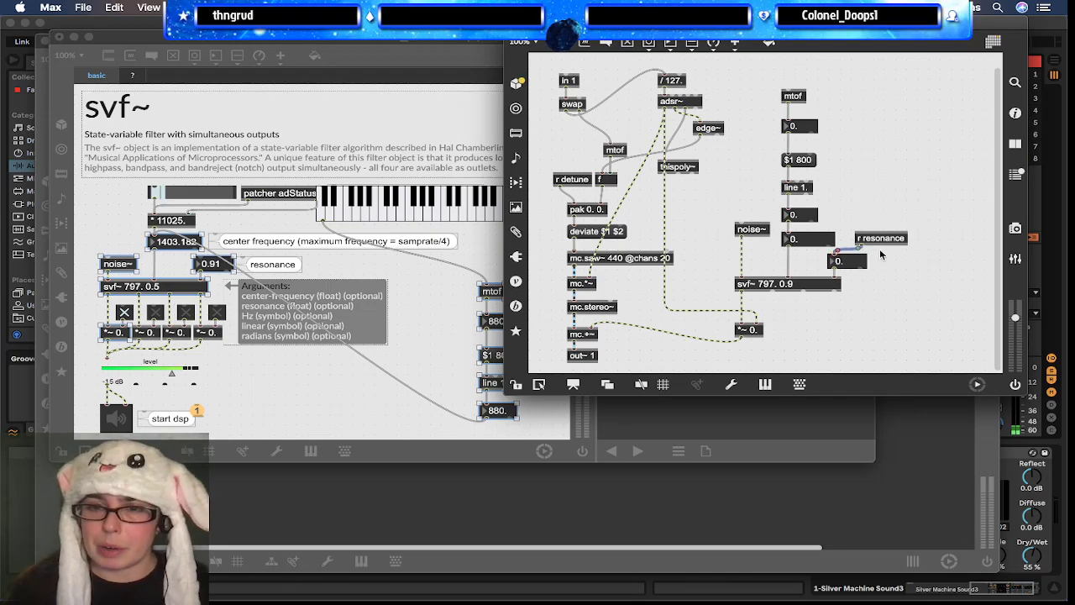
Step: Delete the wide center frequency number box and connect the number box below line 1. directly to the svf~ center frequency inlet
{"action": "mouse_move", "coordinate": [798, 265]}
{"action": "left_mouse_down"}
{"action": "mouse_move", "coordinate": [804, 54]}
{"action": "mouse_move", "coordinate": [788, 188]}
{"action": "mouse_move", "coordinate": [798, 280]}
{"action": "left_mouse_up"}
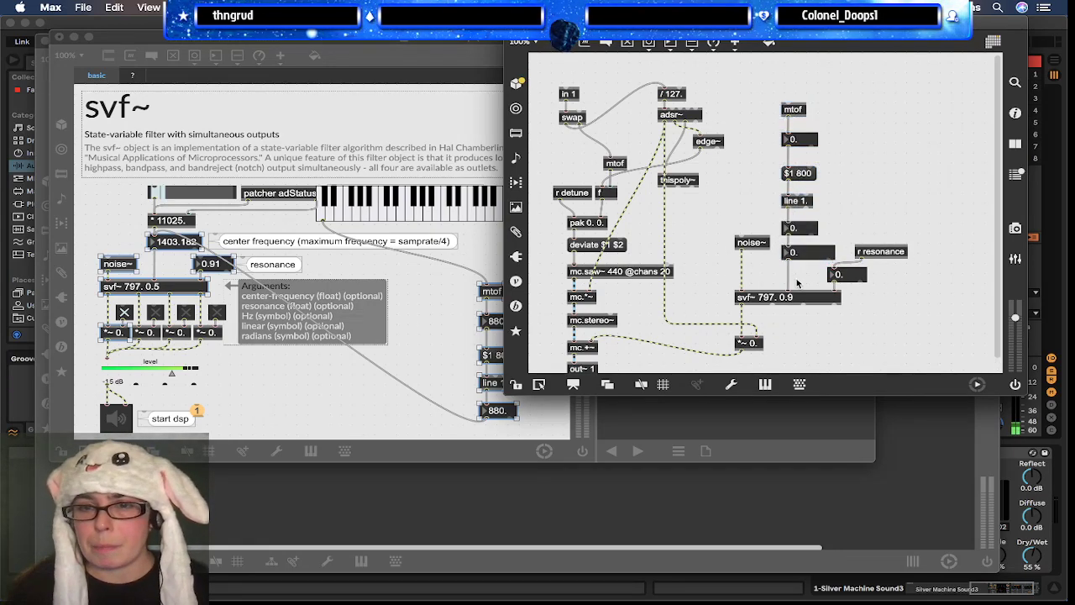
{"action": "left_click", "coordinate": [808, 254]}
{"action": "key", "text": "BackSpace"}
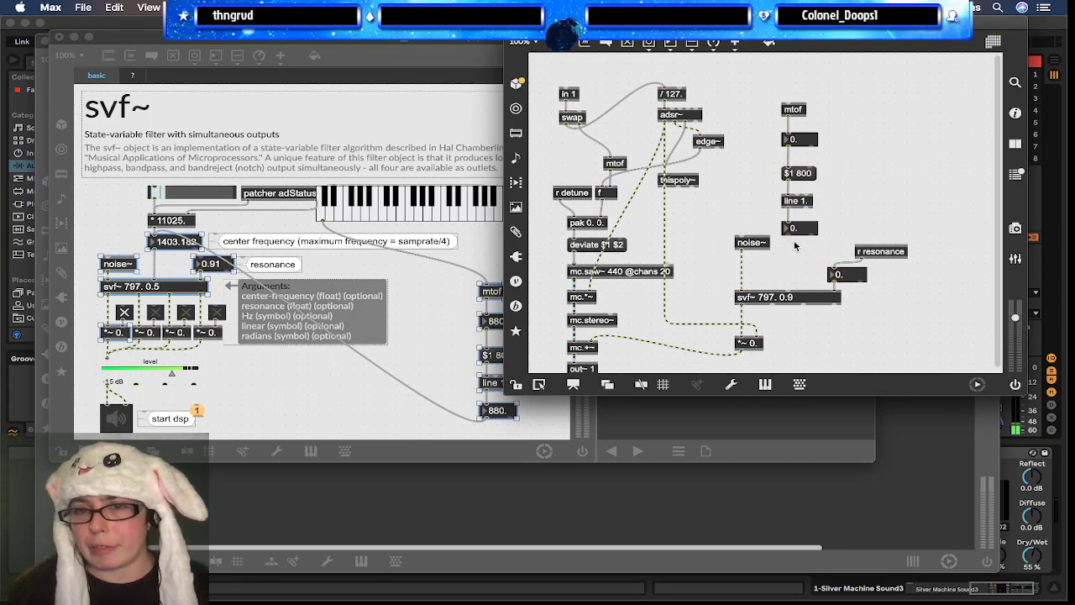
{"action": "left_click_drag", "start_coordinate": [785, 239], "coordinate": [788, 297]}
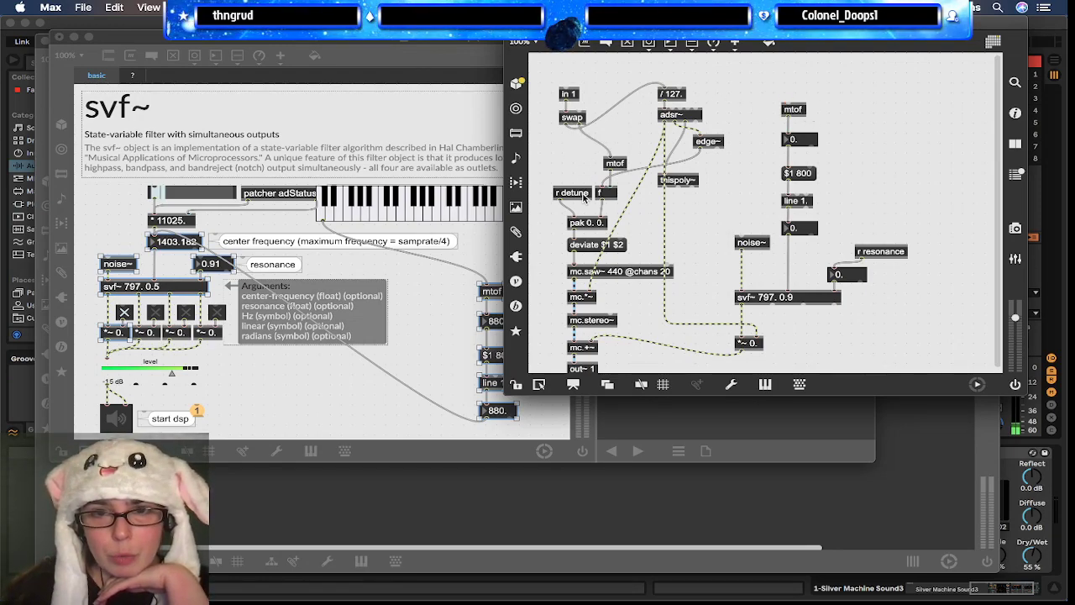
Step: Connect the right outlet of swap to the inlet of the mtof above the $1 800 ramp
{"action": "left_click", "coordinate": [620, 166]}
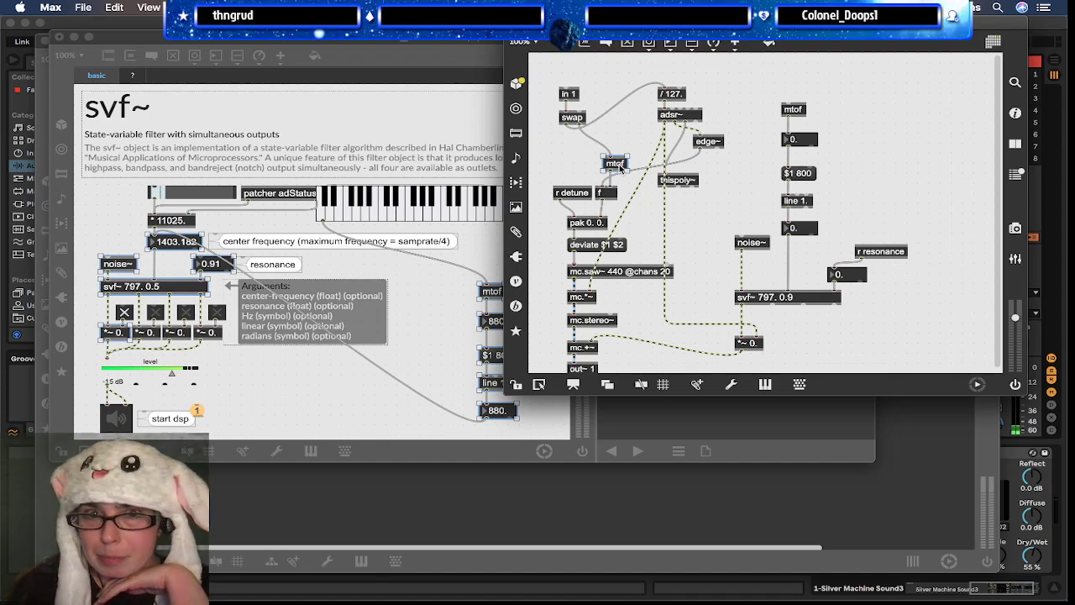
{"action": "left_click", "coordinate": [551, 105]}
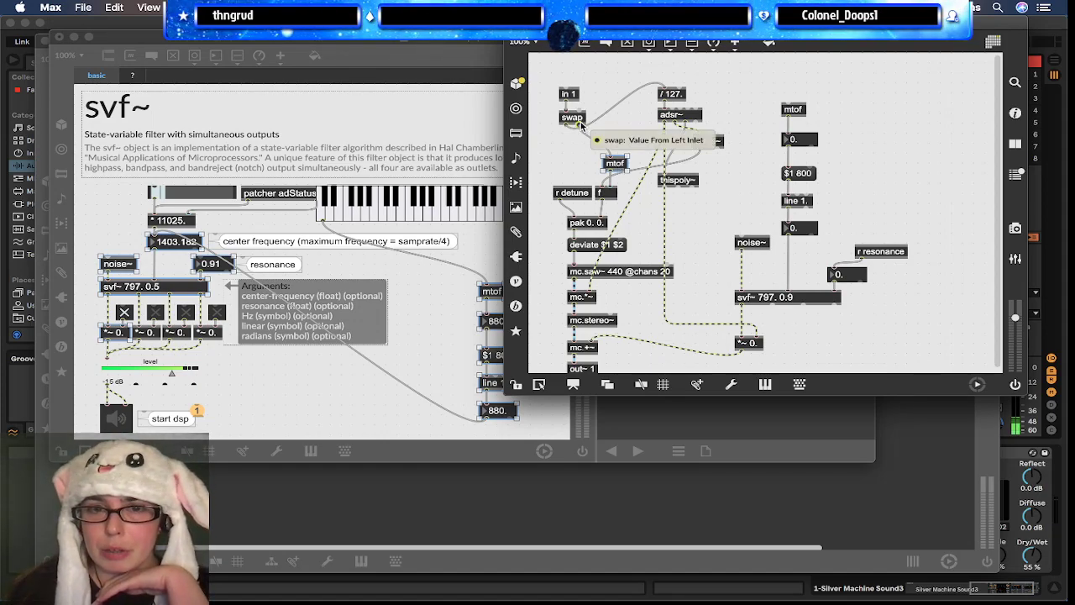
{"action": "left_click_drag", "start_coordinate": [580, 122], "coordinate": [791, 108]}
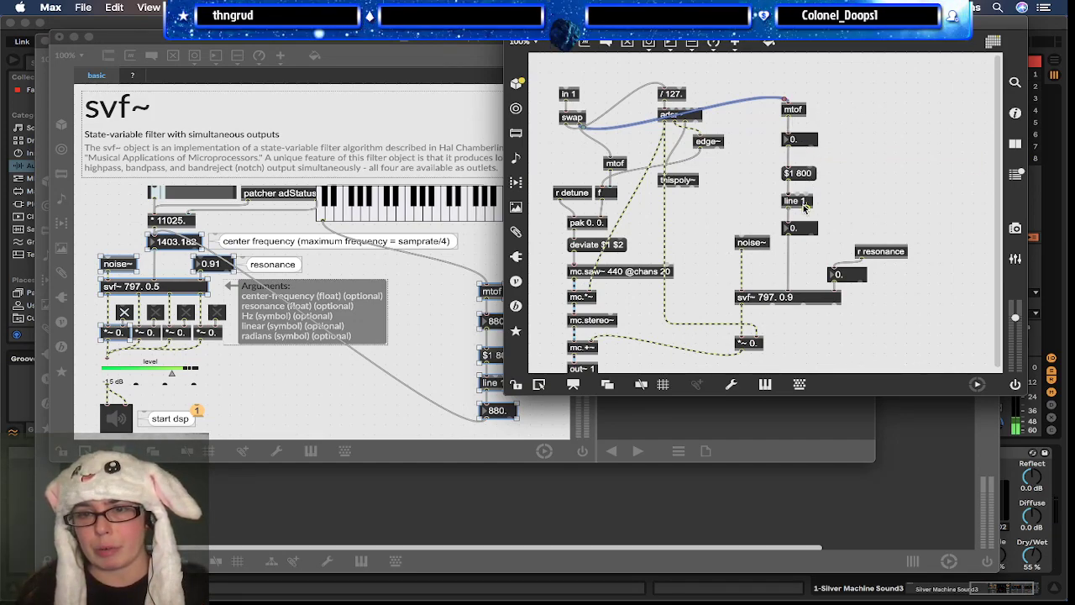
{"action": "left_click", "coordinate": [797, 228]}
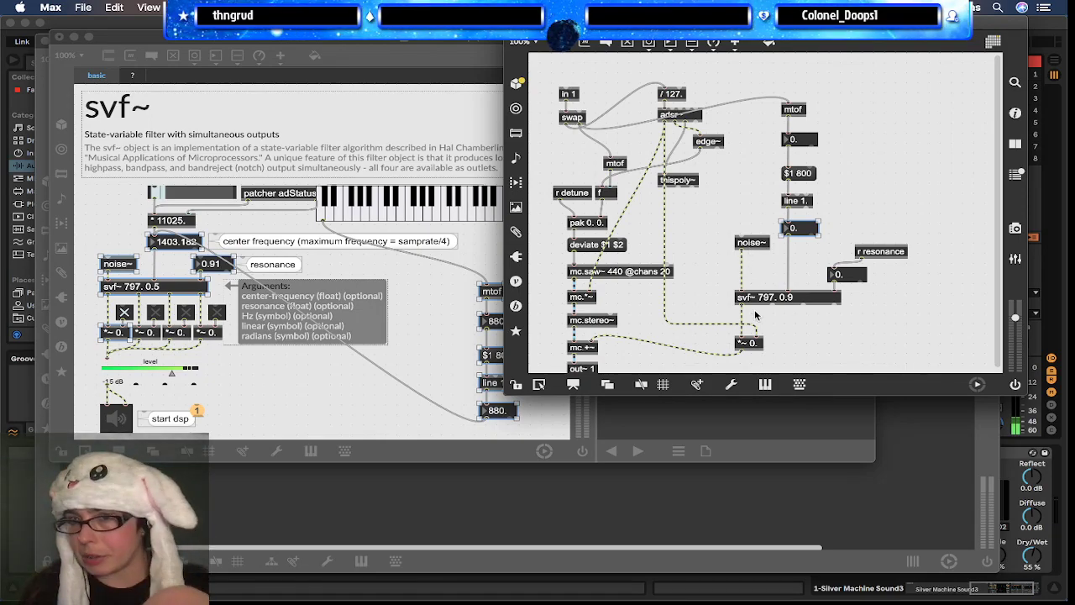
Step: Move r resonance directly above the resonance number box so that its patch cord runs straight
{"action": "left_click_drag", "start_coordinate": [897, 257], "coordinate": [870, 258]}
{"action": "left_click", "coordinate": [882, 209]}
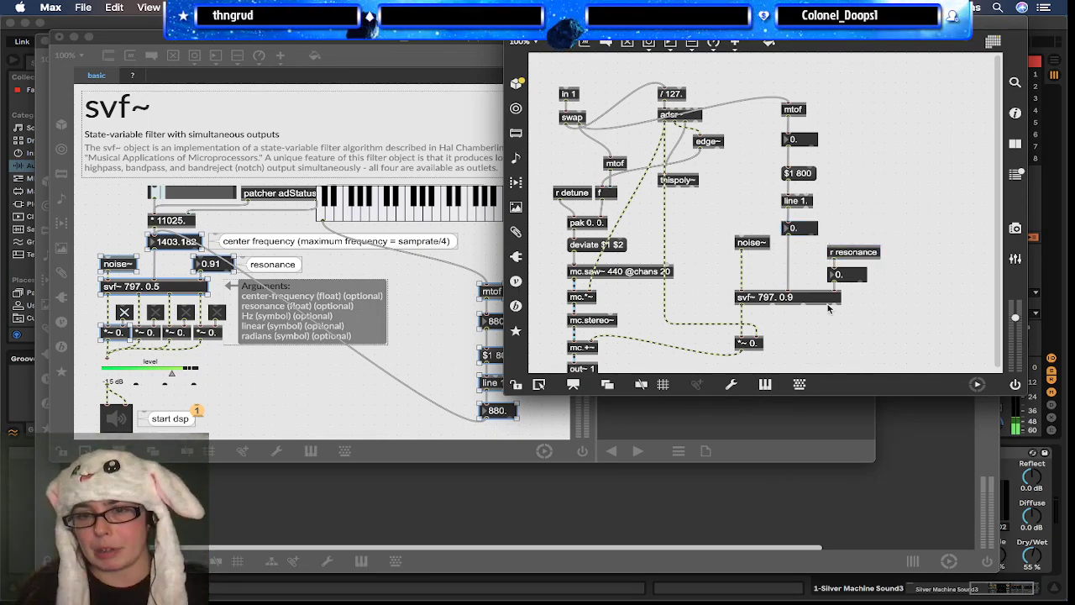
{"action": "left_click", "coordinate": [798, 300]}
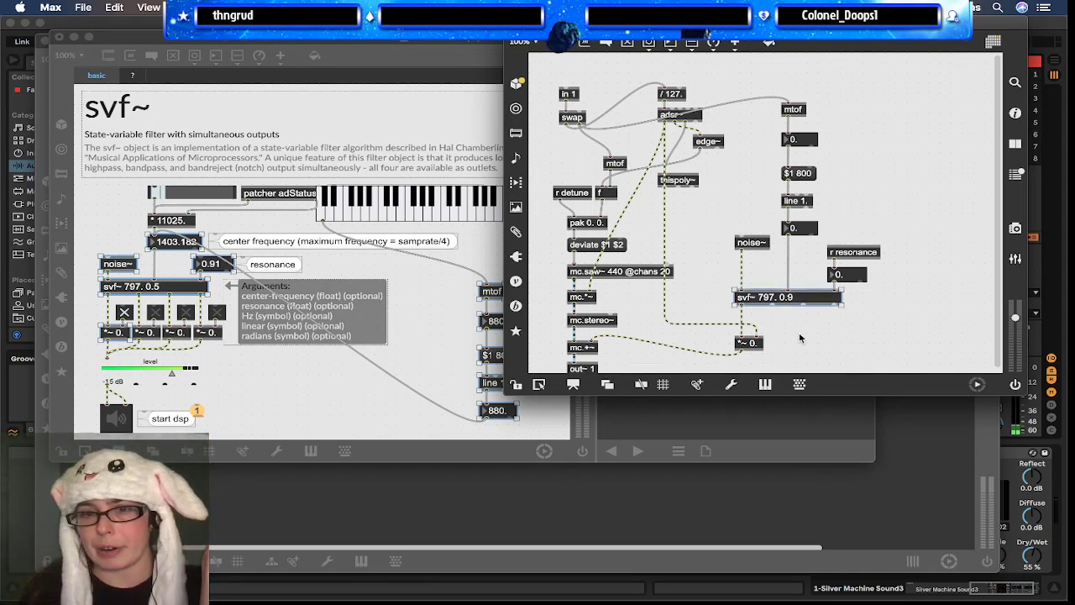
{"action": "left_click", "coordinate": [748, 345]}
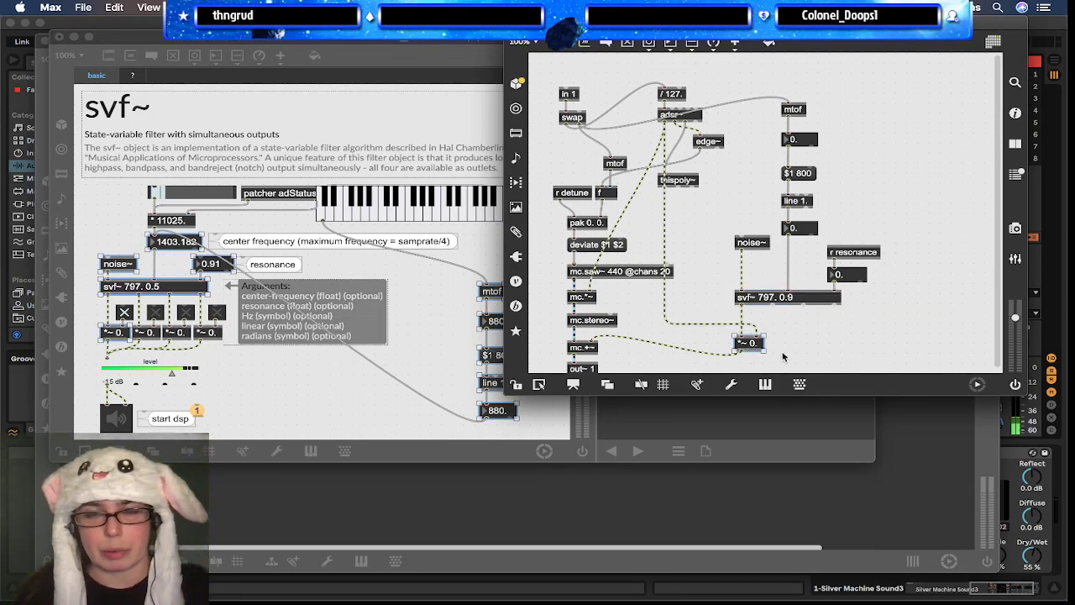
{"action": "left_click", "coordinate": [707, 331]}
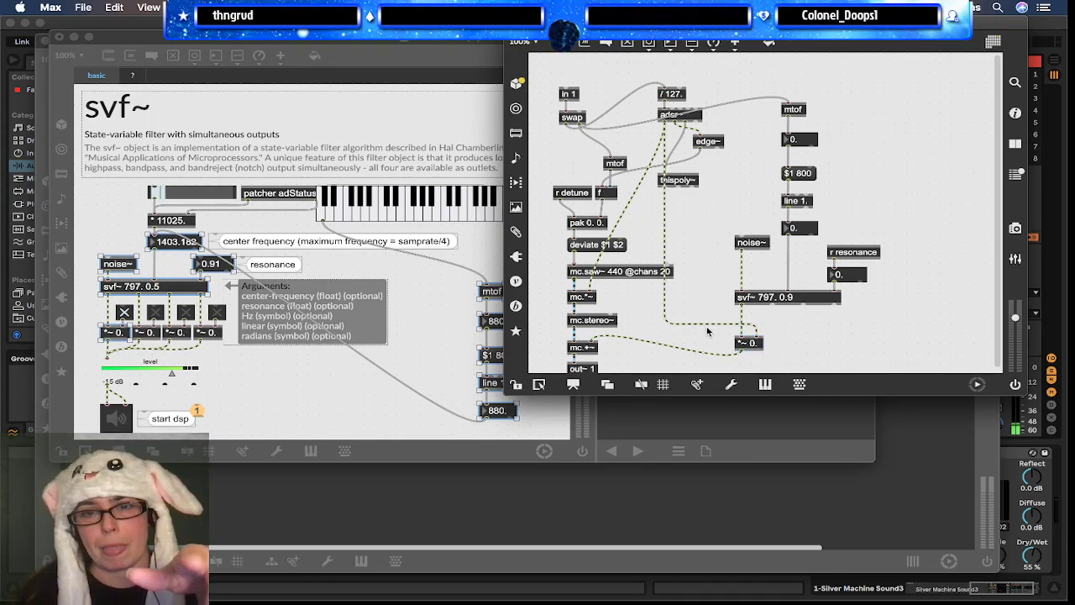
{"action": "left_click", "coordinate": [707, 324]}
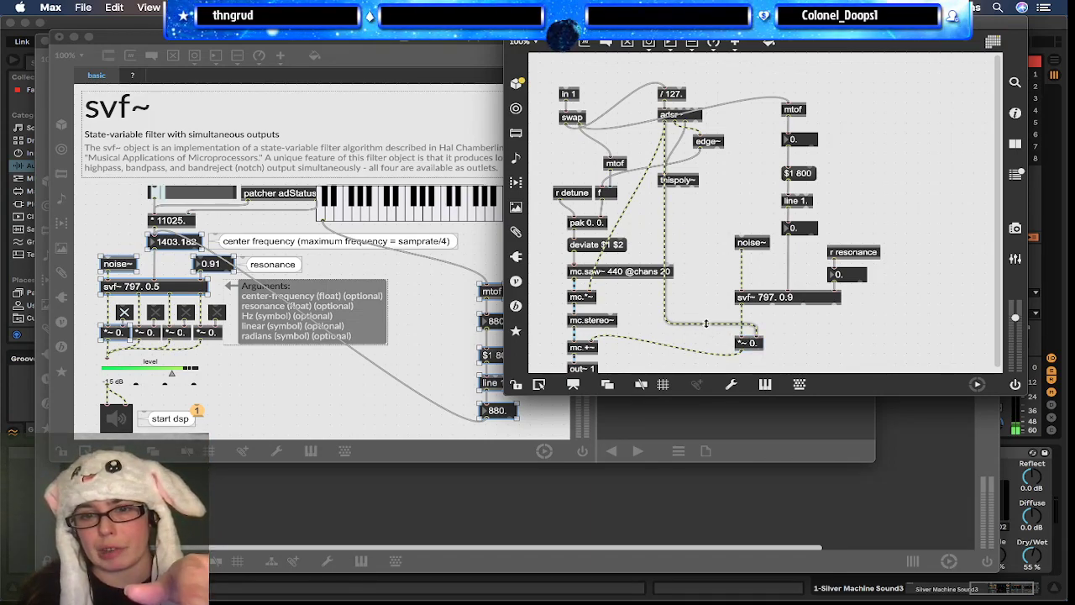
{"action": "left_click", "coordinate": [602, 114]}
{"action": "left_click", "coordinate": [609, 116]}
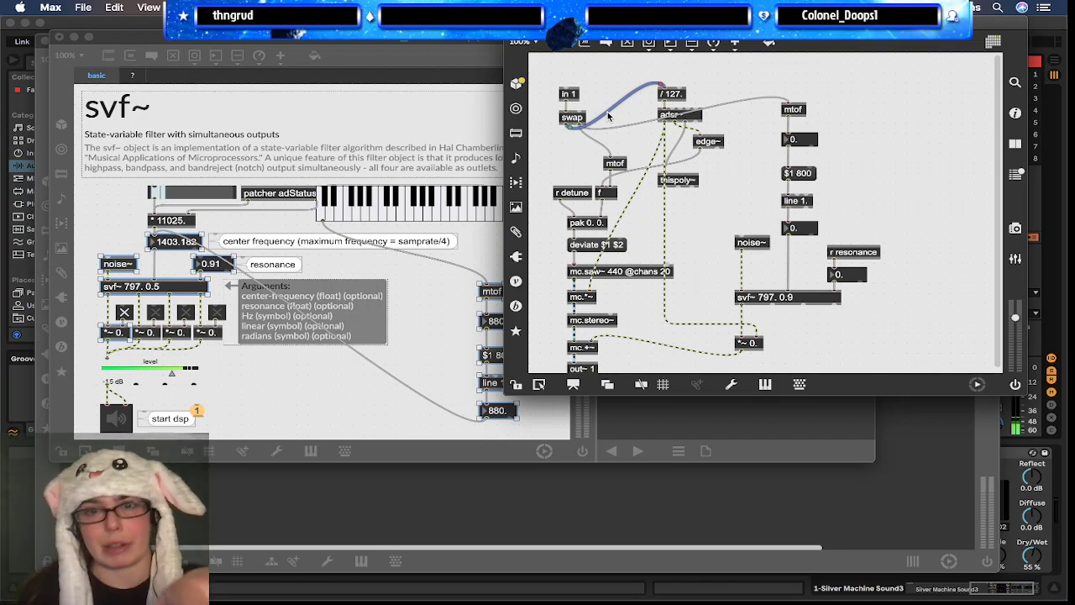
{"action": "left_click", "coordinate": [752, 344]}
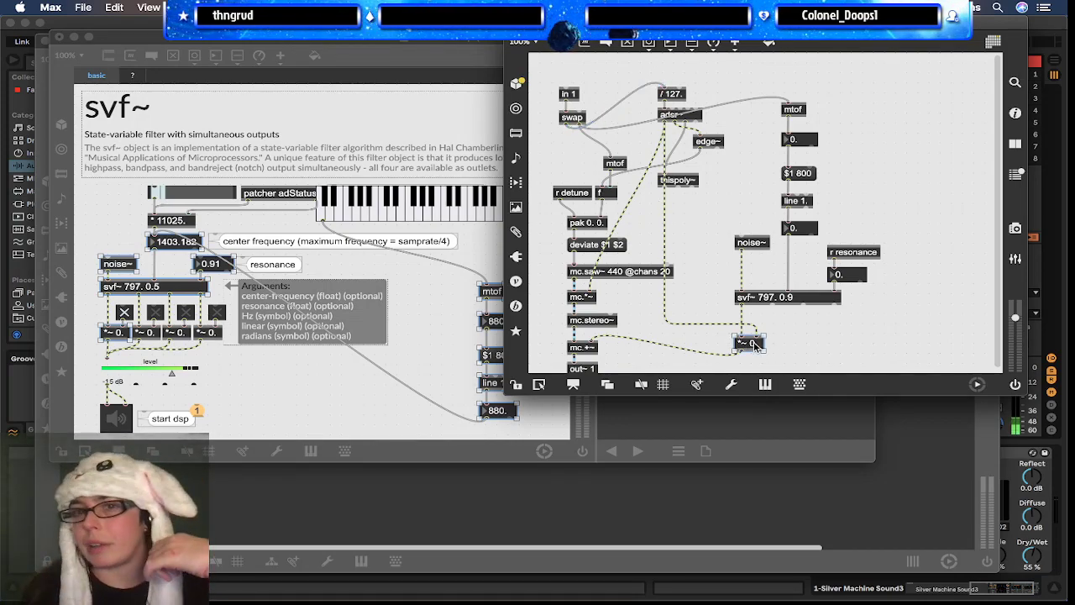
{"action": "scroll", "coordinate": [676, 309], "scroll_direction": "down", "scroll_amount": 1}
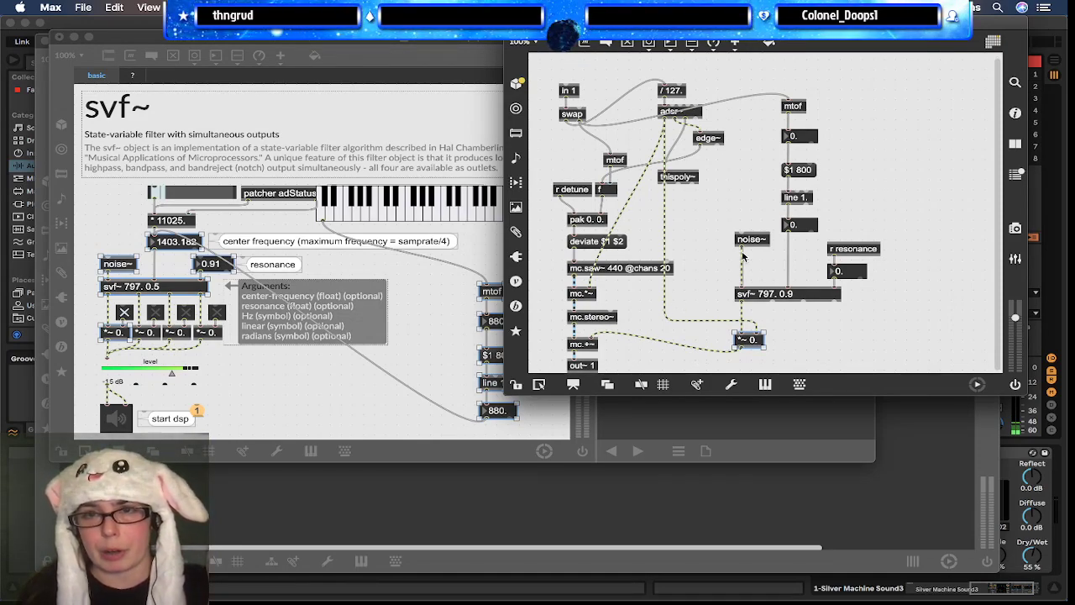
Step: Save the voice patcher as super_duper_saw_noise in the Max Instrument folder
{"action": "key", "text": "super+s"}
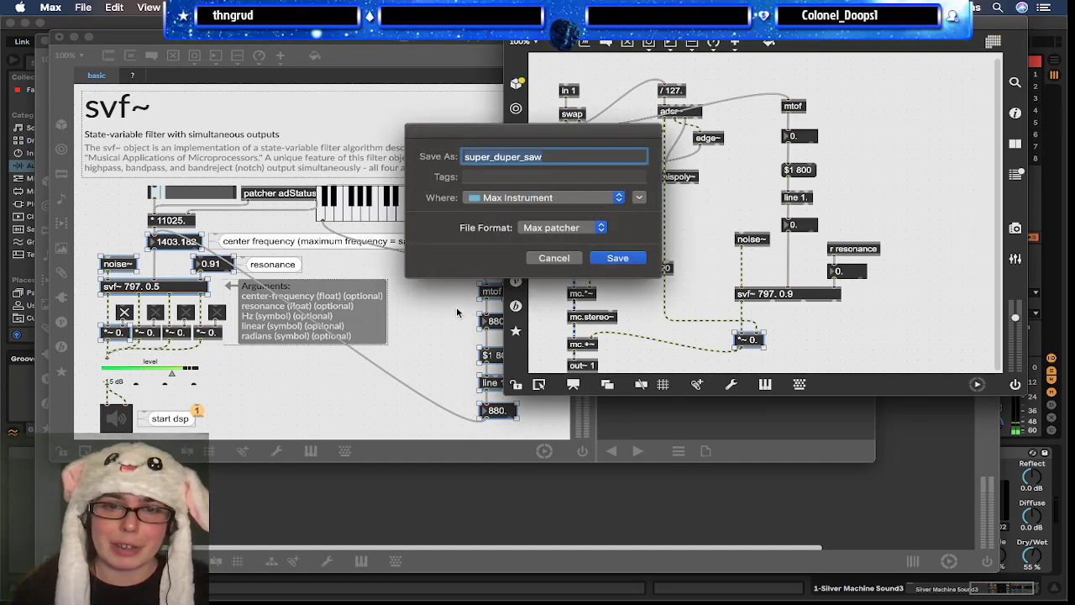
{"action": "key", "text": "Right"}
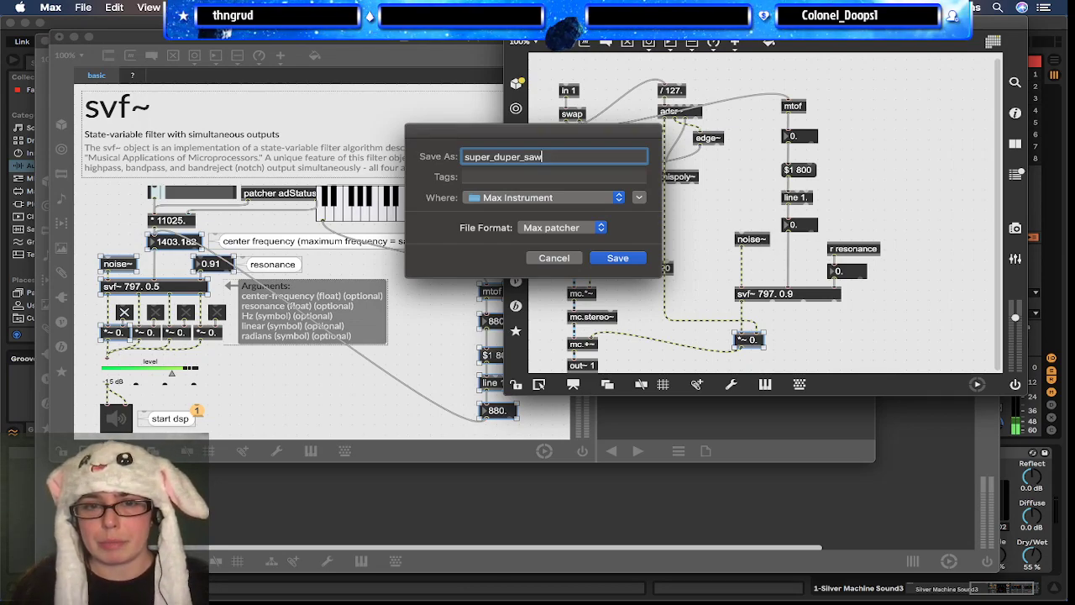
{"action": "type", "text": "_"}
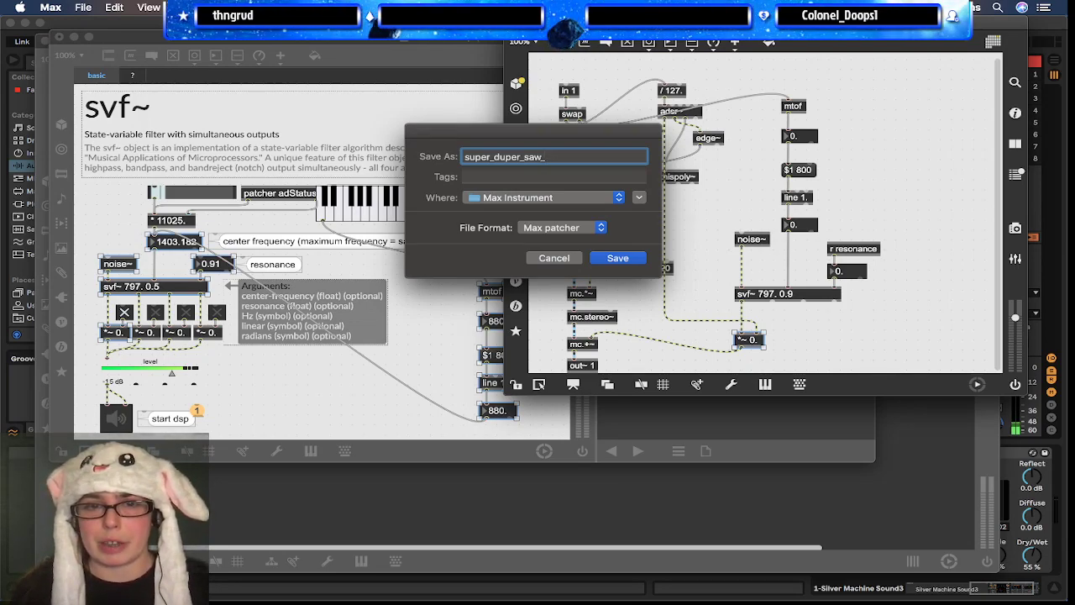
{"action": "type", "text": "noise"}
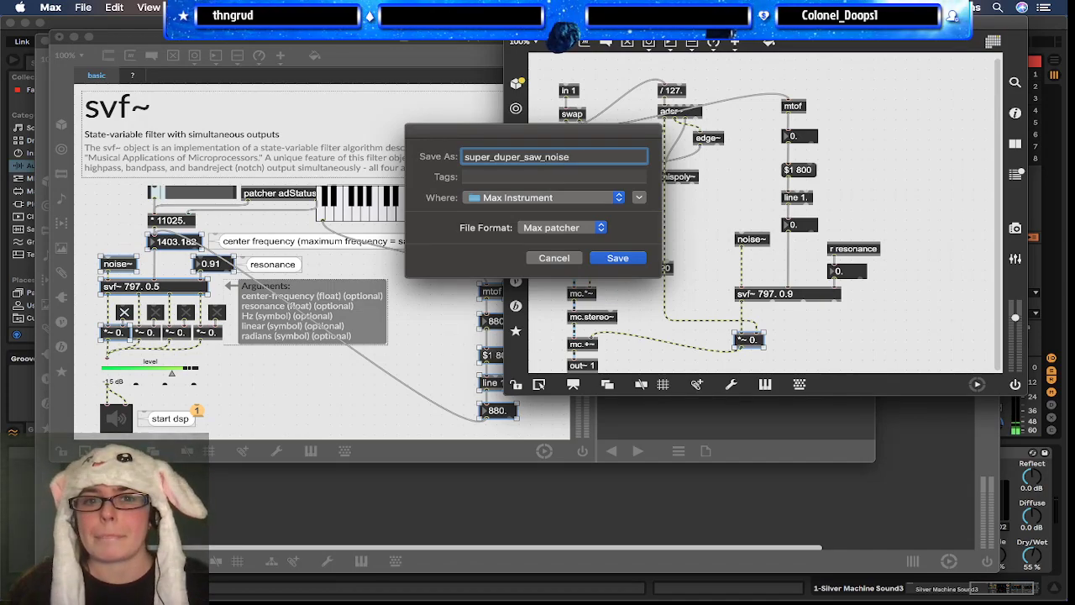
{"action": "key", "text": "Return"}
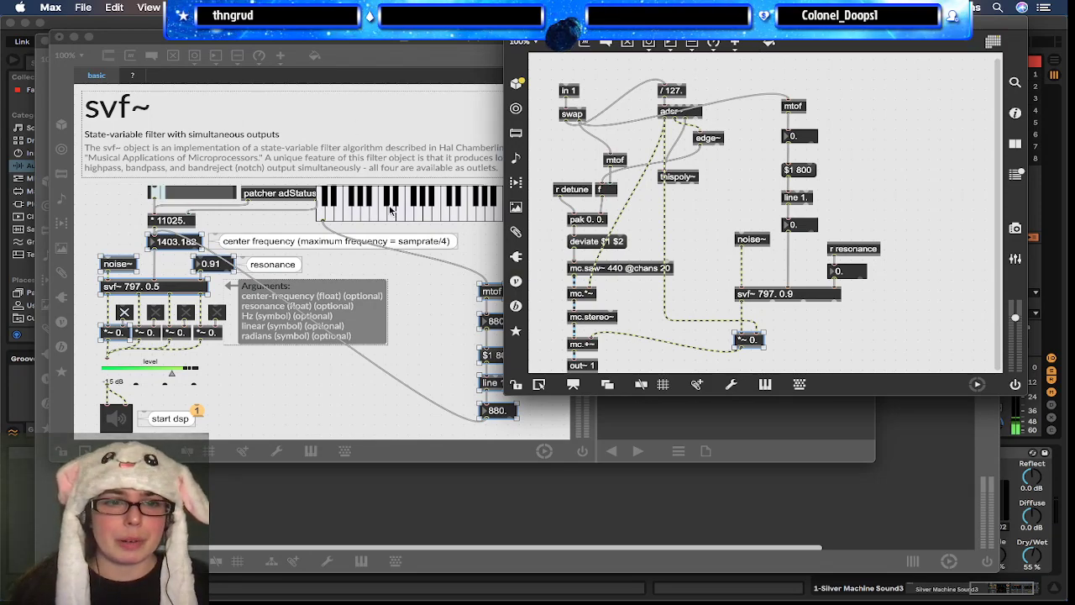
Step: Close the svf~ help patcher and switch the Silver Machine Sound3 device from presentation to patching view
{"action": "key", "text": "super+w"}
{"action": "key", "text": "super+w"}
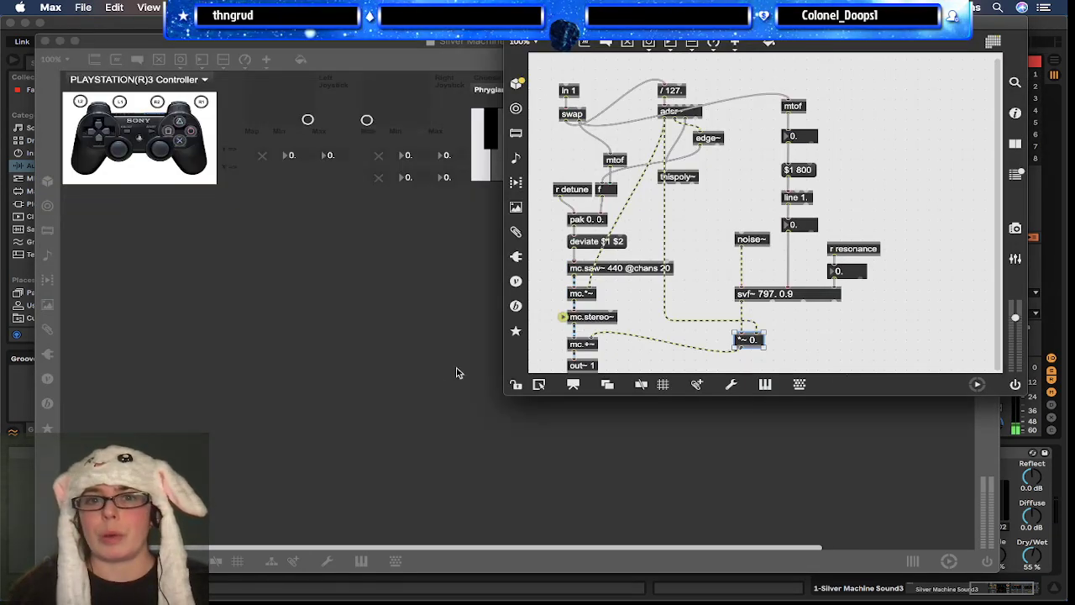
{"action": "left_click", "coordinate": [435, 368]}
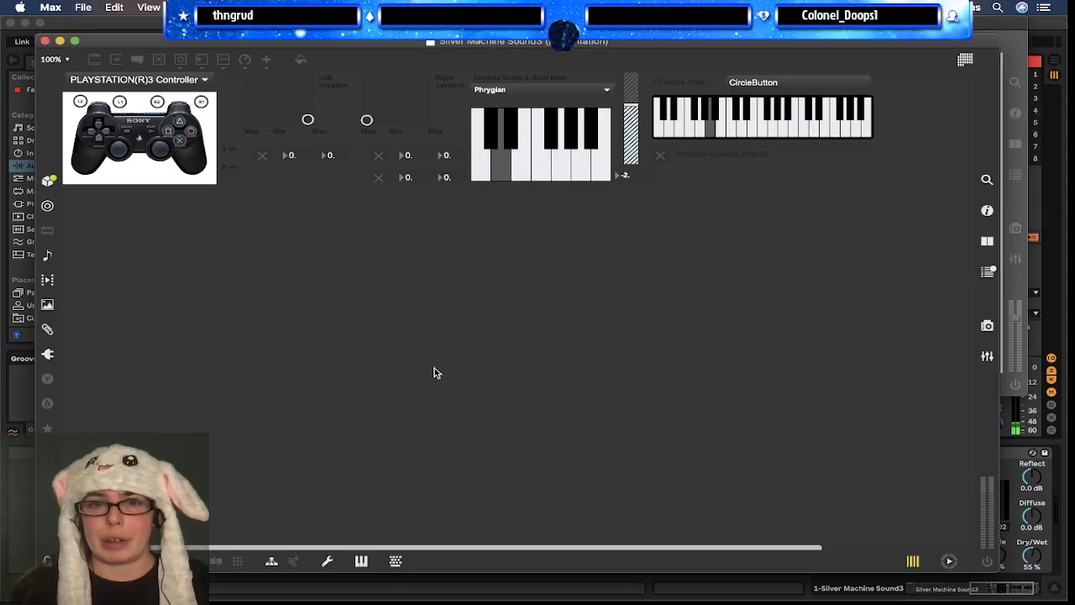
{"action": "key", "text": "super+alt+e"}
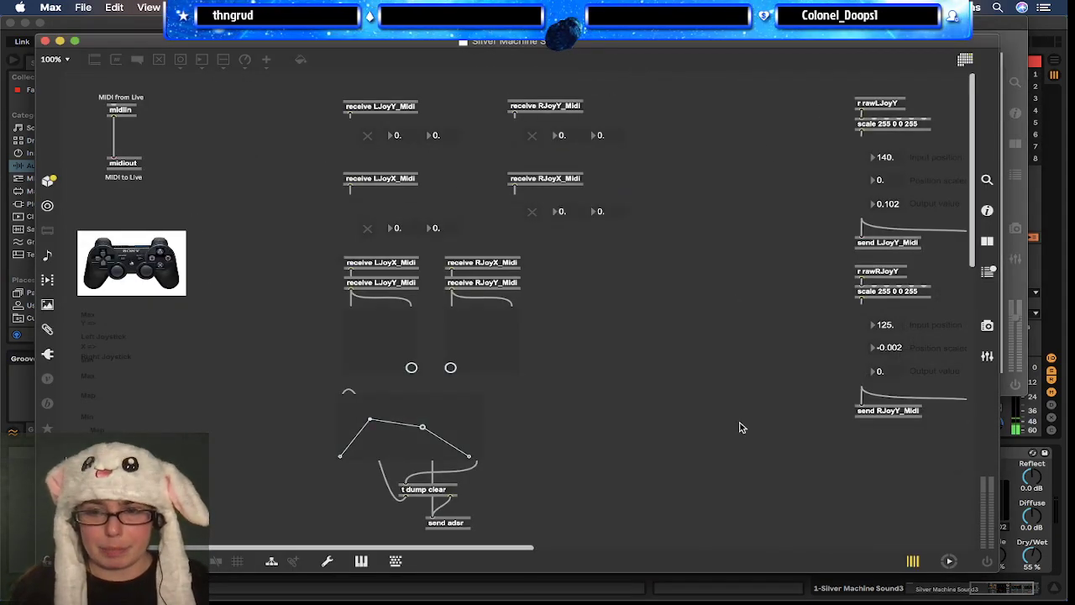
Step: Unlock the patch and change the poly~ object's patcher from super_duper_saw to super_duper_saw_noise, keeping 16 voices
{"action": "scroll", "coordinate": [739, 427], "scroll_direction": "down", "scroll_amount": 5}
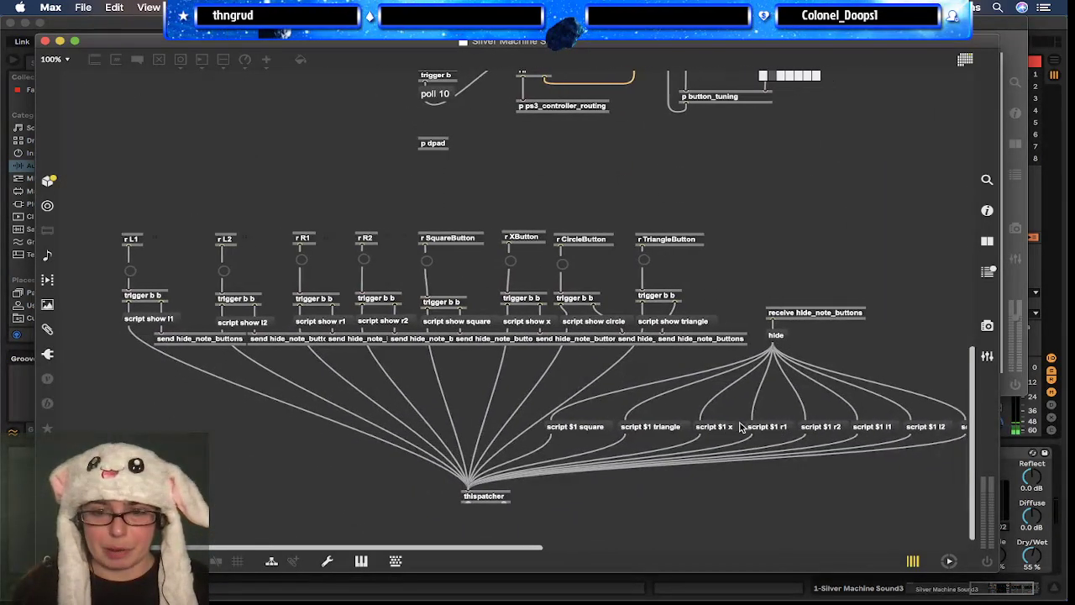
{"action": "scroll", "coordinate": [739, 427], "scroll_direction": "right", "scroll_amount": 10}
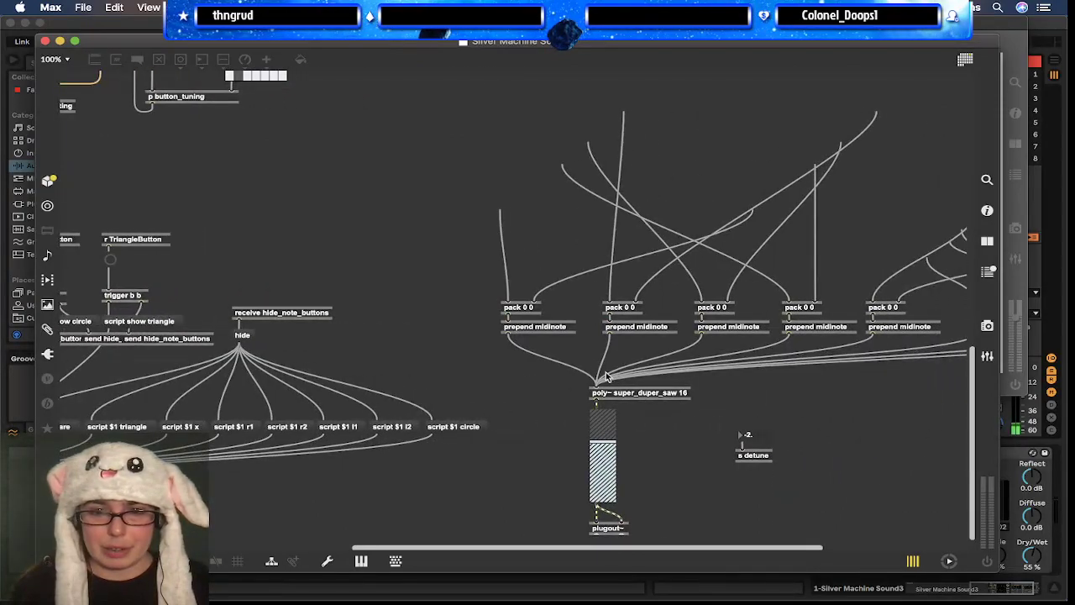
{"action": "key", "text": "super+e"}
{"action": "double_click", "coordinate": [659, 392]}
{"action": "left_click", "coordinate": [682, 393]}
{"action": "double_click", "coordinate": [681, 393]}
{"action": "left_click", "coordinate": [677, 392]}
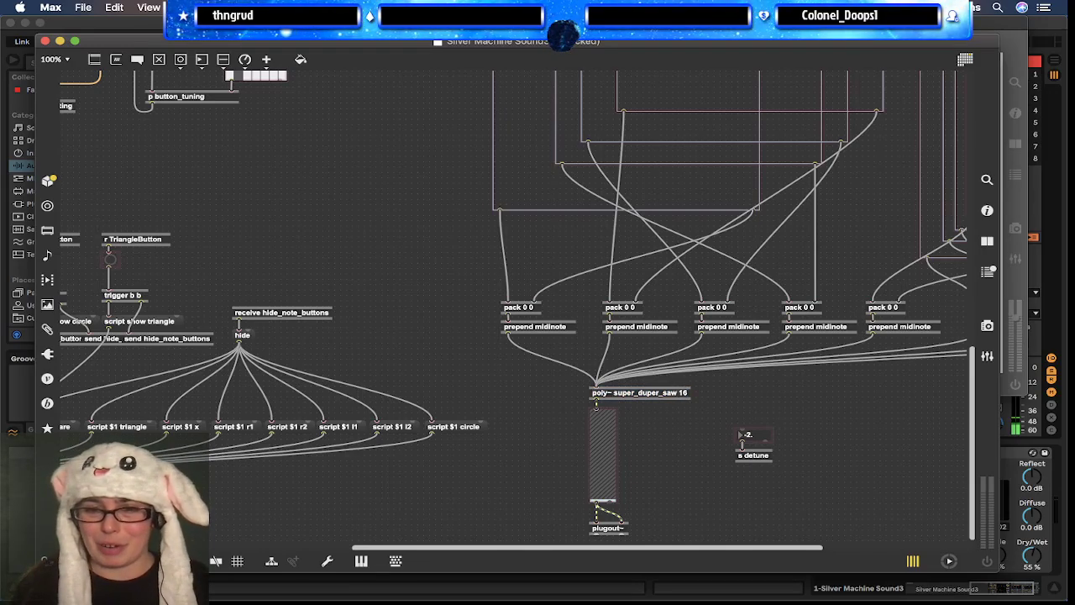
{"action": "type", "text": "_noise"}
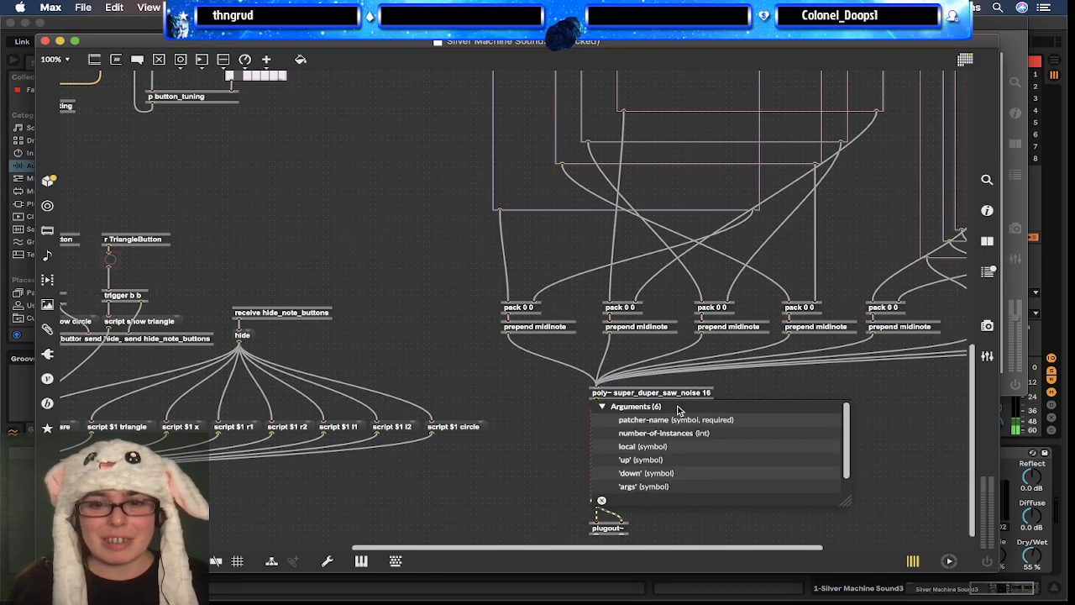
{"action": "left_click", "coordinate": [739, 401]}
Step: Return the device to presentation view, close its editor window and switch to Ableton Live
{"action": "scroll", "coordinate": [679, 525], "scroll_direction": "right", "scroll_amount": 5}
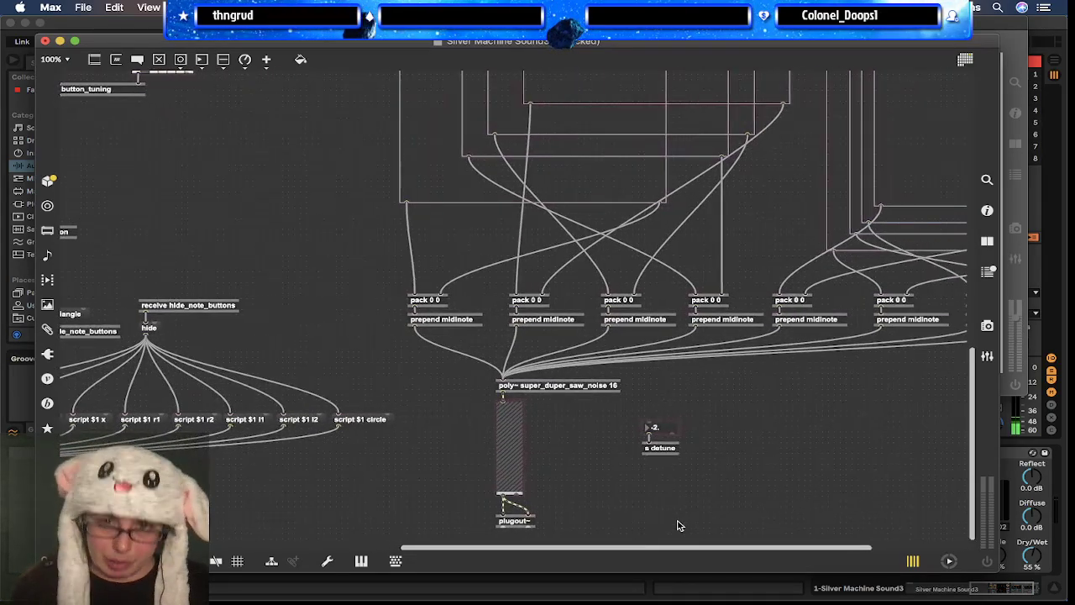
{"action": "scroll", "coordinate": [678, 526], "scroll_direction": "left", "scroll_amount": 7}
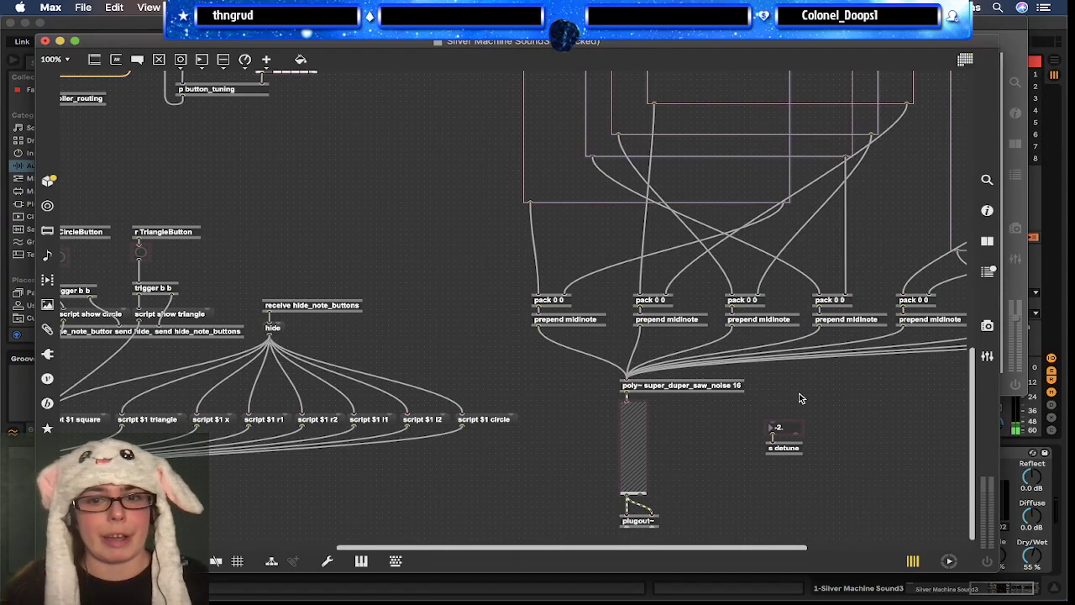
{"action": "key", "text": "super+alt+e"}
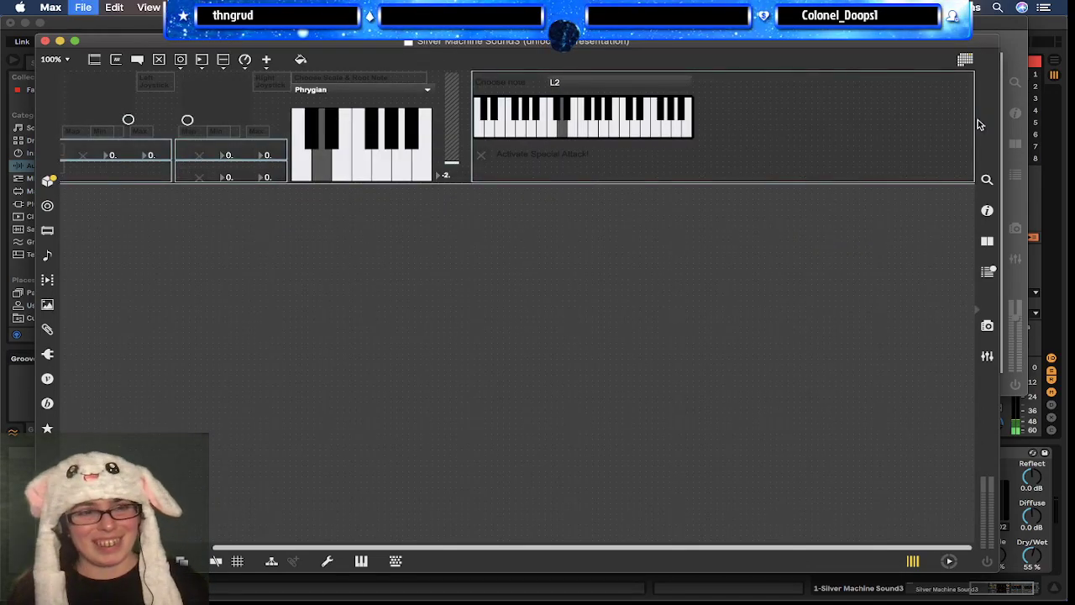
{"action": "key", "text": "super+w"}
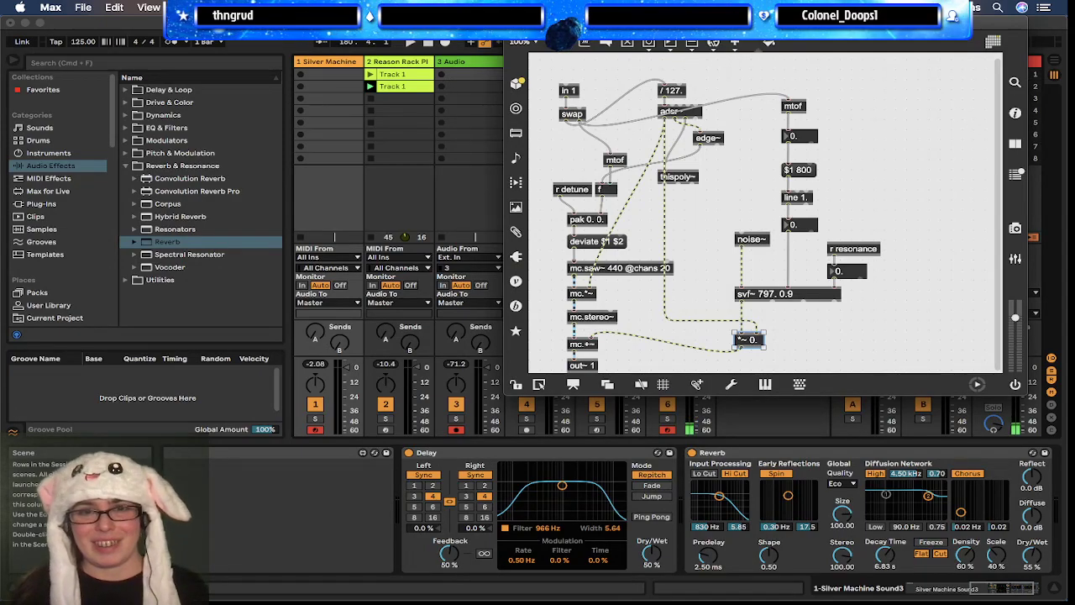
{"action": "left_click", "coordinate": [513, 23]}
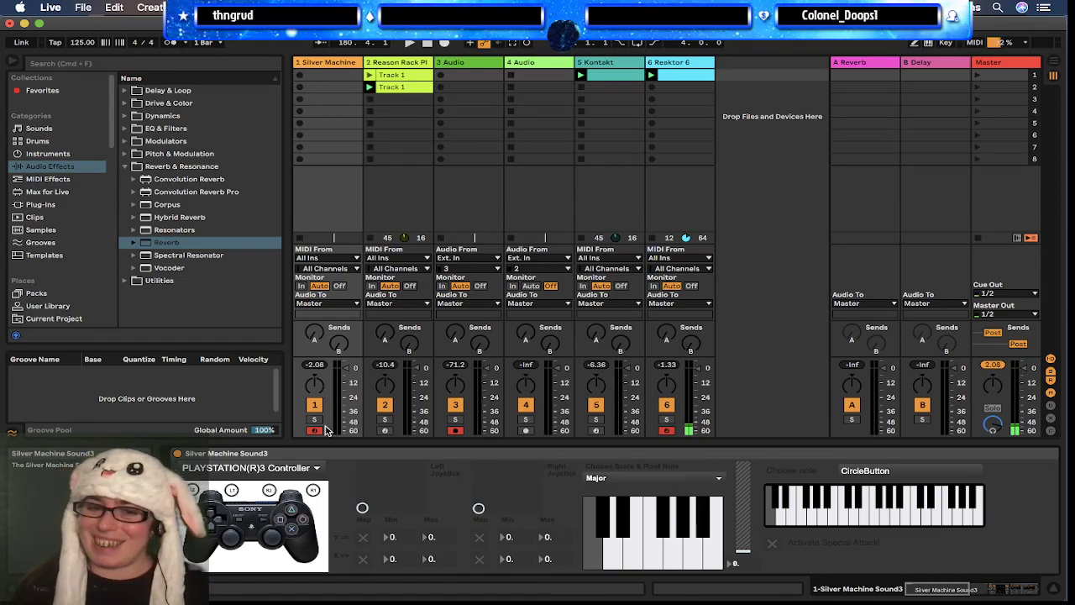
Step: Delete Silver Machine Sound3 from track 1 and reload it there from the Max for Live instruments
{"action": "left_click", "coordinate": [340, 453]}
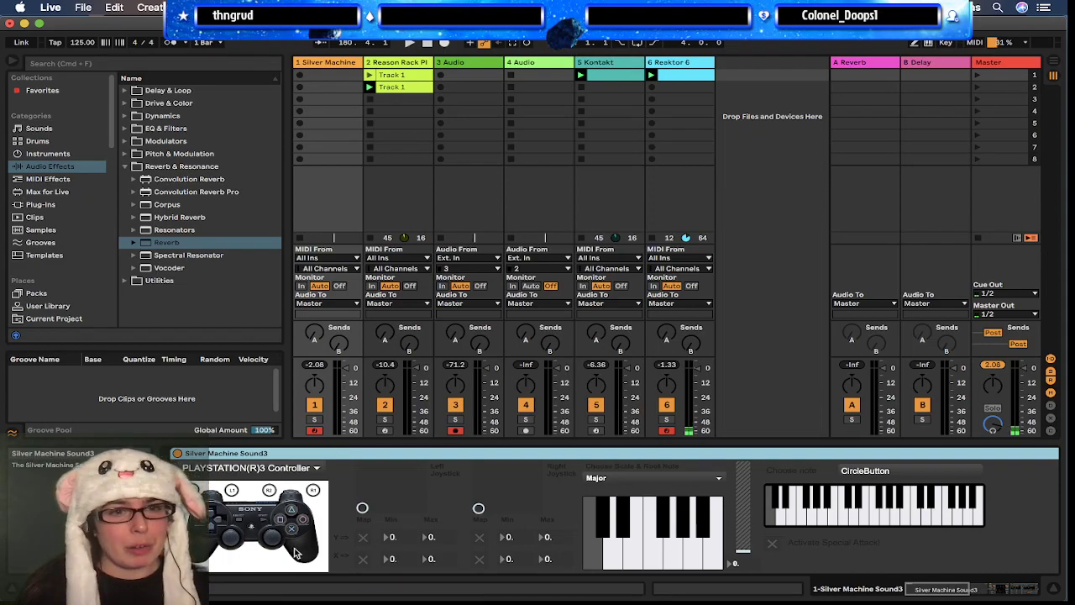
{"action": "key", "text": "Delete"}
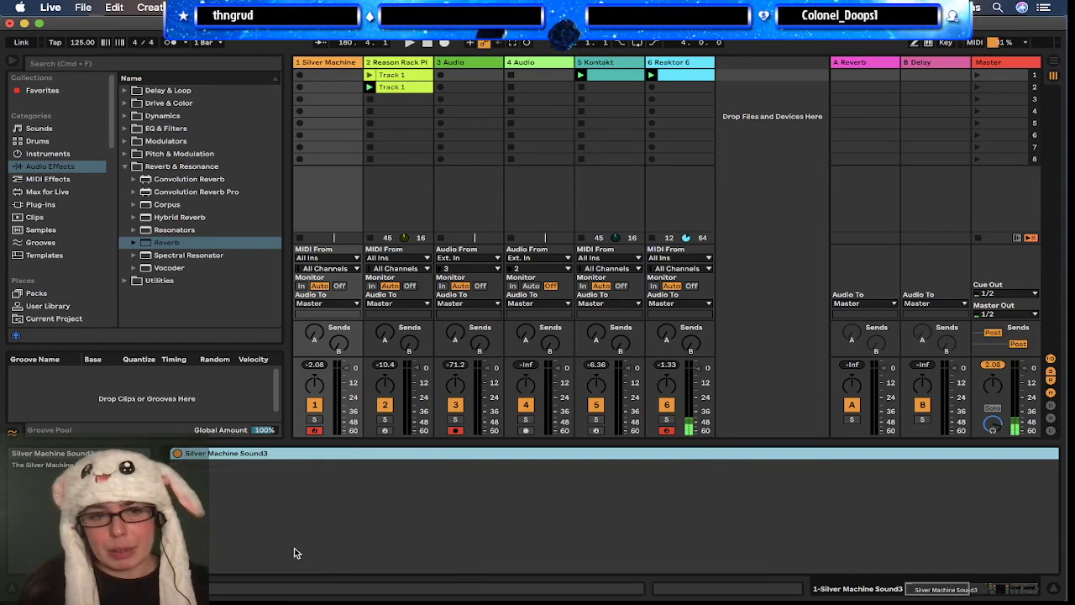
{"action": "left_click", "coordinate": [51, 205]}
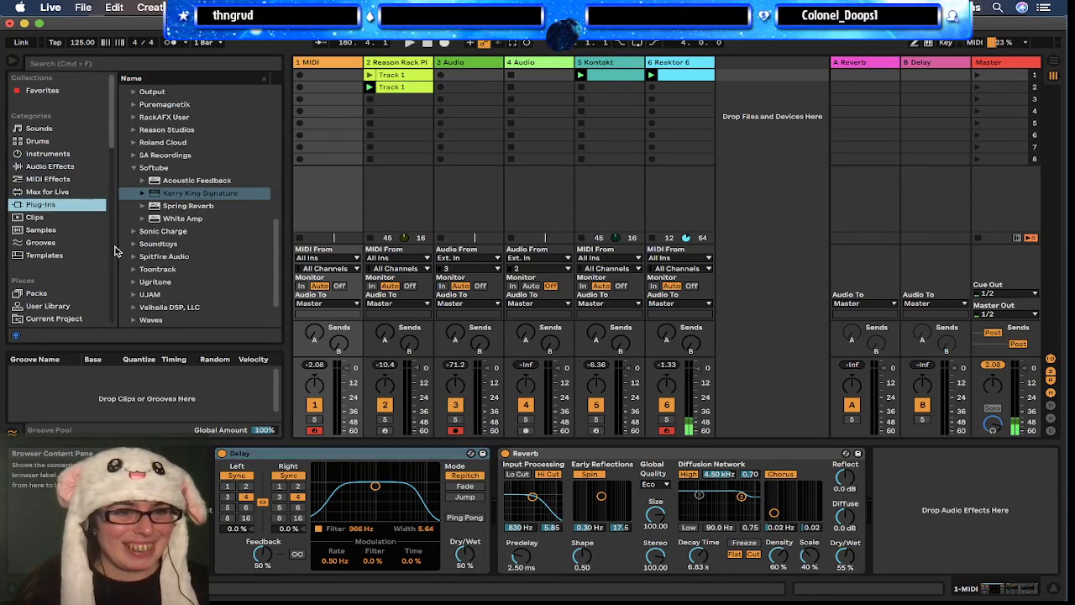
{"action": "left_click", "coordinate": [51, 191]}
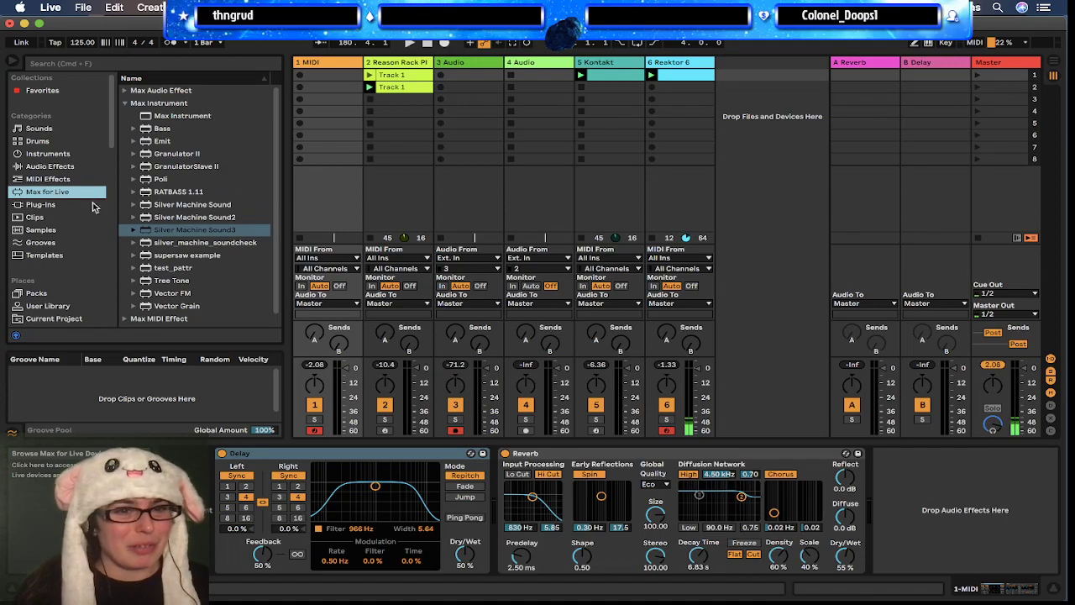
{"action": "left_click", "coordinate": [184, 230]}
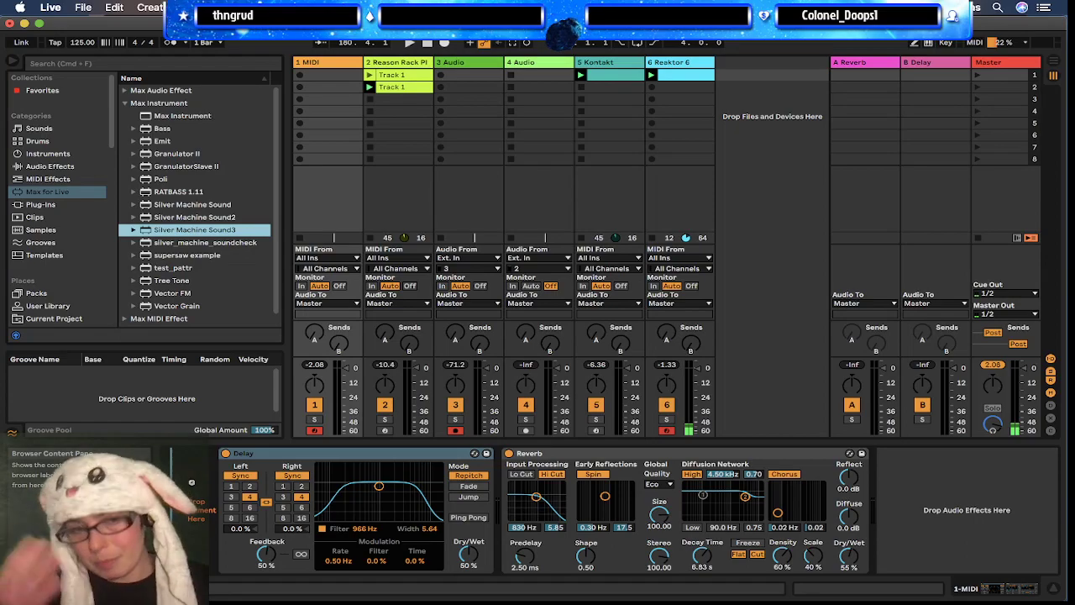
{"action": "key", "text": "Return"}
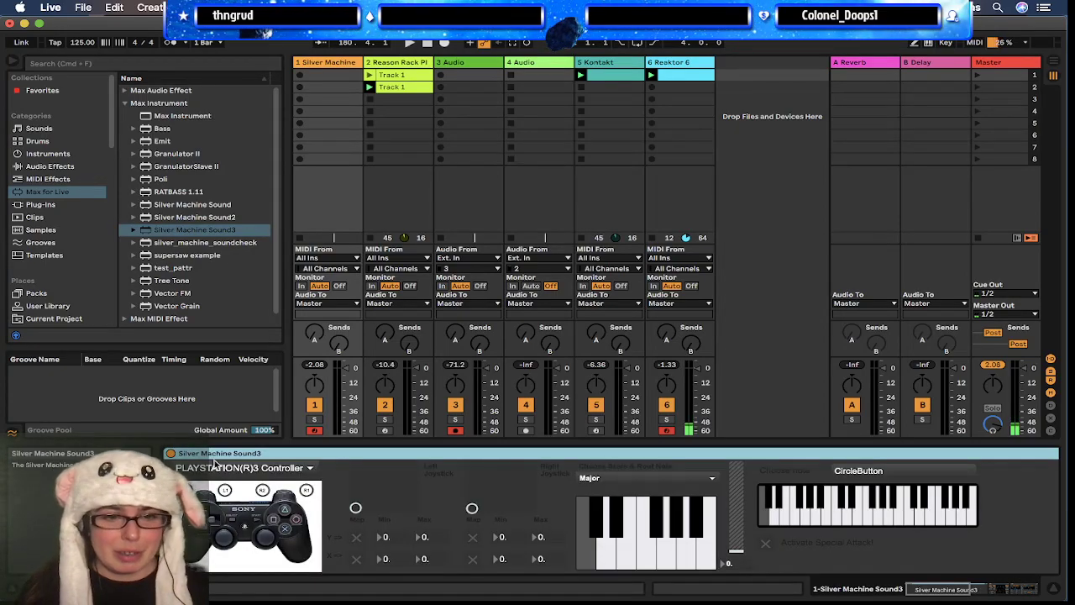
{"action": "left_click", "coordinate": [214, 465]}
{"action": "left_click", "coordinate": [267, 278]}
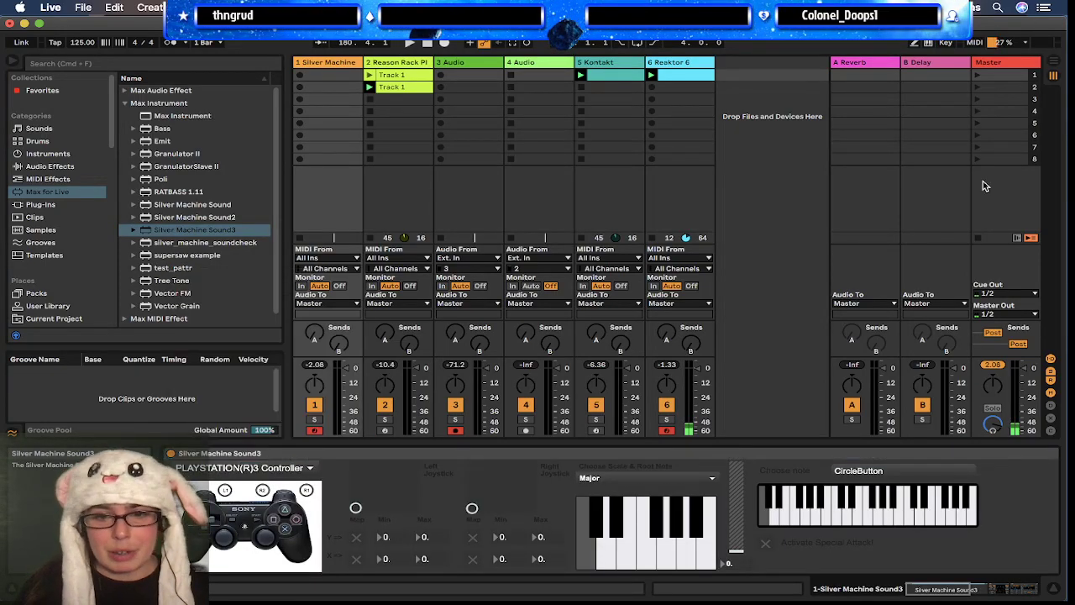
Step: Set the reloaded device's scale to Phrygian with root note D and raise its output level to about halfway
{"action": "left_click", "coordinate": [606, 478]}
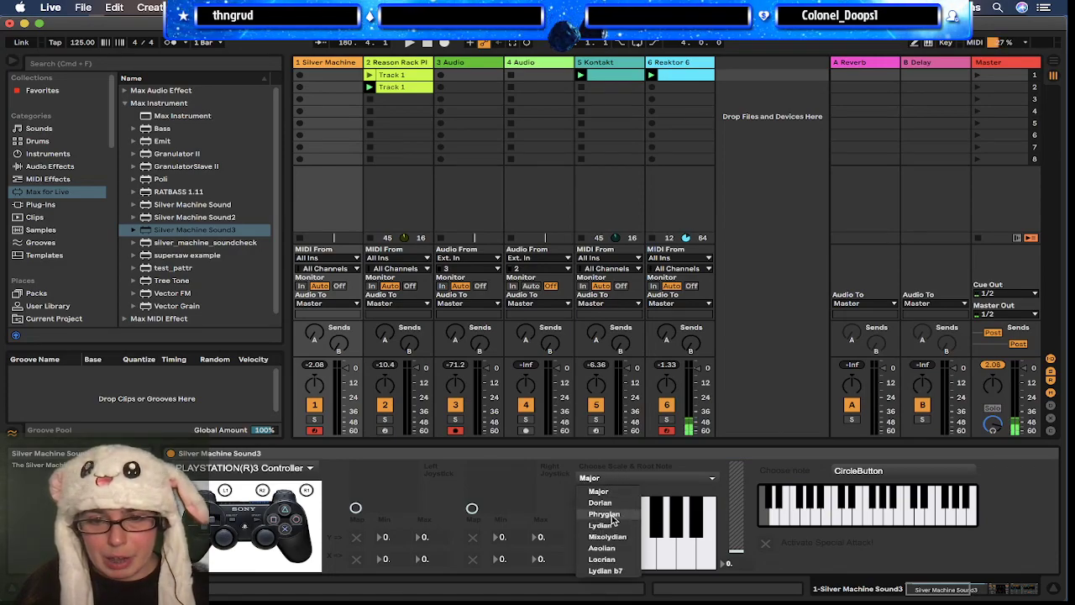
{"action": "left_click", "coordinate": [611, 514]}
{"action": "left_click", "coordinate": [611, 563]}
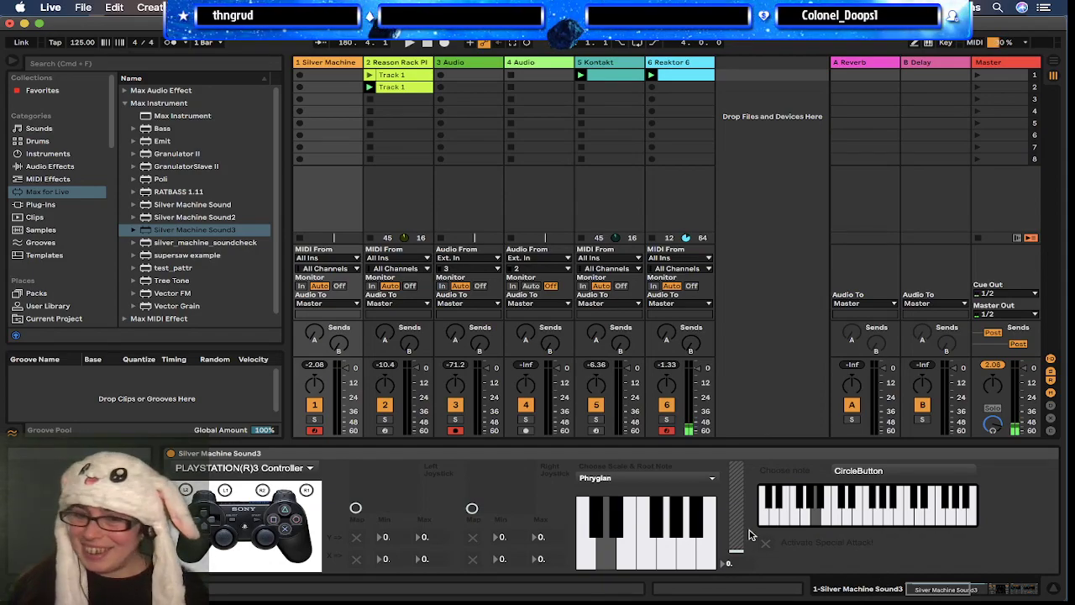
{"action": "left_click_drag", "start_coordinate": [737, 547], "coordinate": [743, 521]}
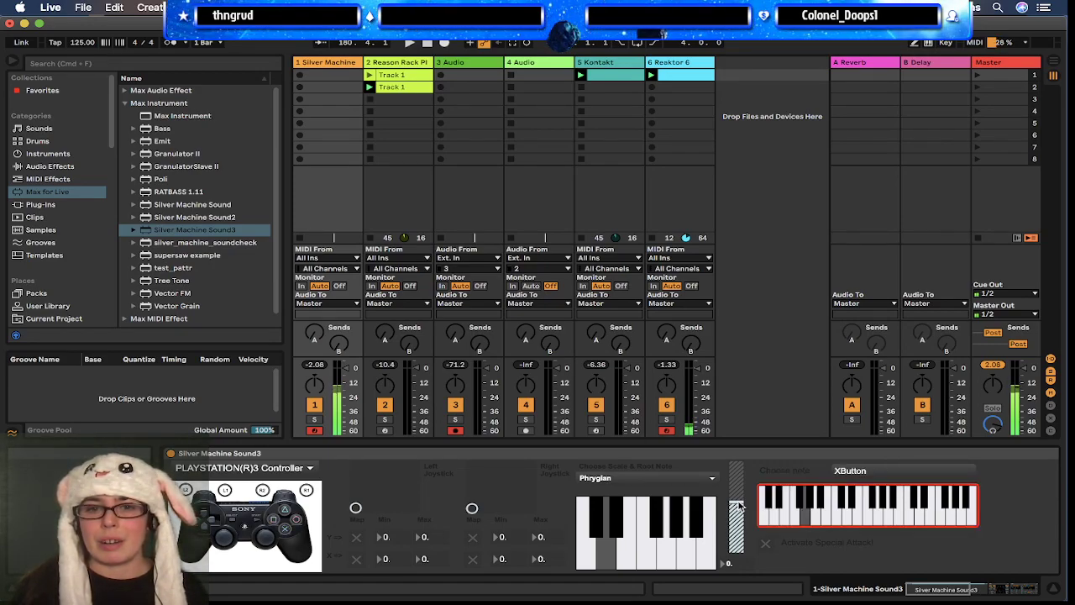
{"action": "scroll", "coordinate": [878, 509], "scroll_direction": "right", "scroll_amount": 5}
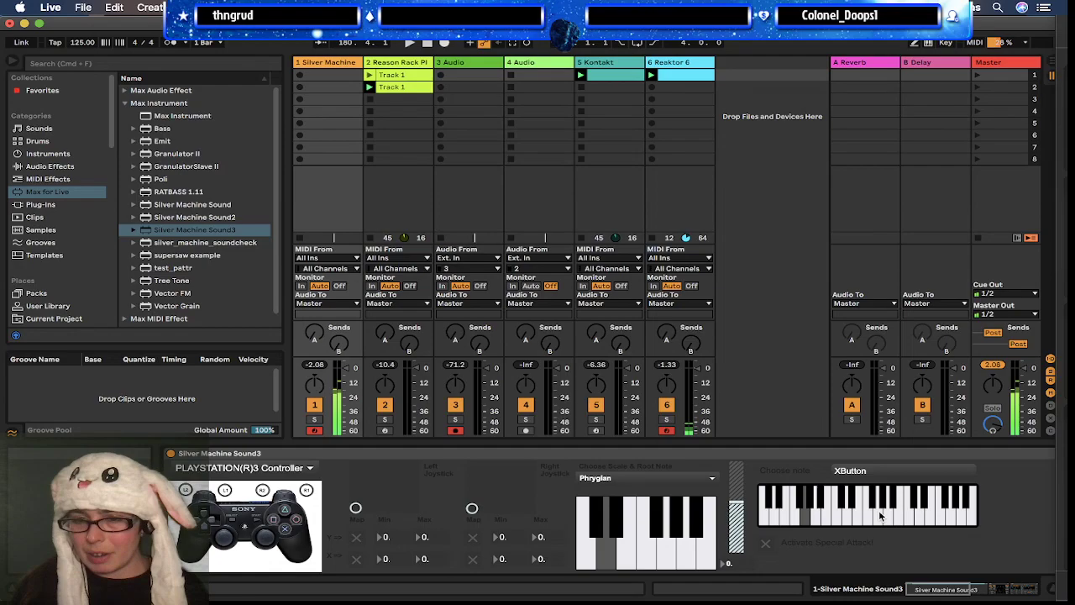
{"action": "scroll", "coordinate": [923, 505], "scroll_direction": "left", "scroll_amount": 5}
{"action": "scroll", "coordinate": [963, 535], "scroll_direction": "right", "scroll_amount": 10}
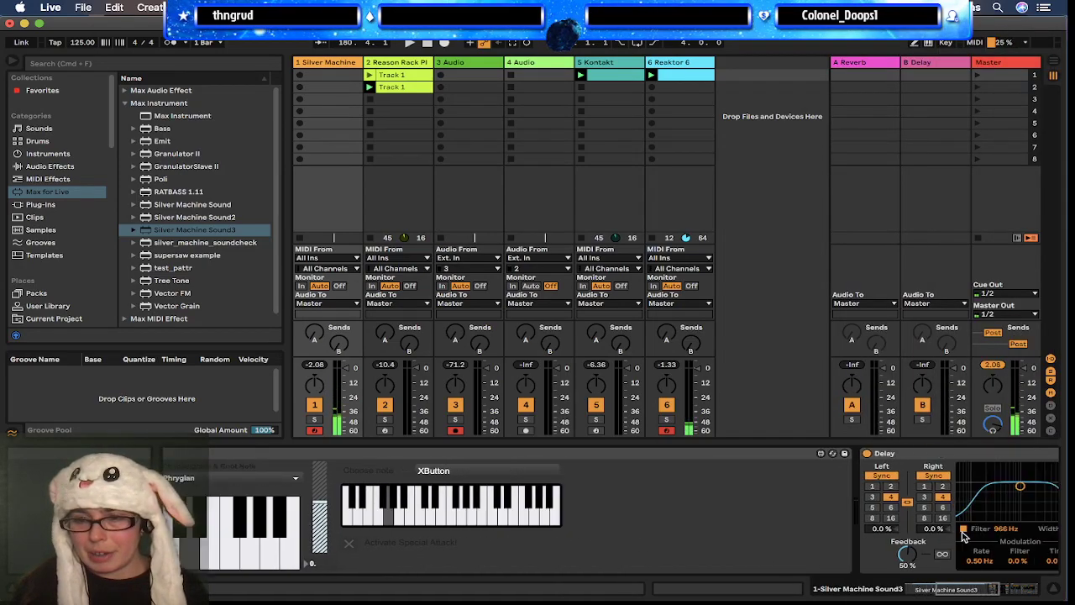
{"action": "scroll", "coordinate": [964, 535], "scroll_direction": "left", "scroll_amount": 10}
{"action": "scroll", "coordinate": [964, 537], "scroll_direction": "right", "scroll_amount": 2}
{"action": "scroll", "coordinate": [964, 536], "scroll_direction": "left", "scroll_amount": 2}
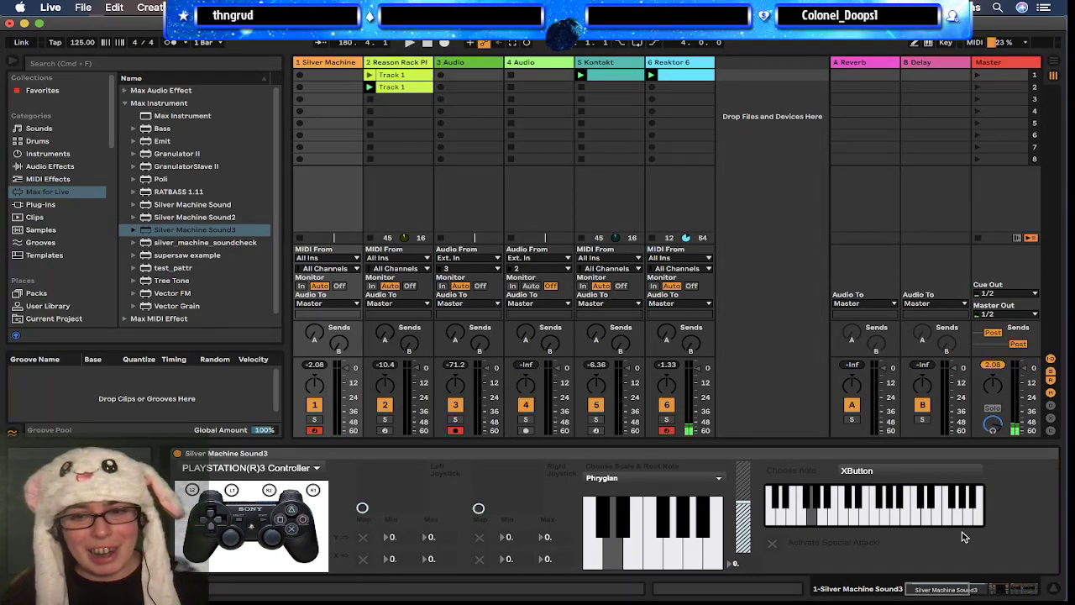
Step: Switch to the super_duper_saw_noise patcher in Max, enlarge its window downward, and move out~ 1 lower to leave space beneath mc.+~
{"action": "key", "text": "super+Tab"}
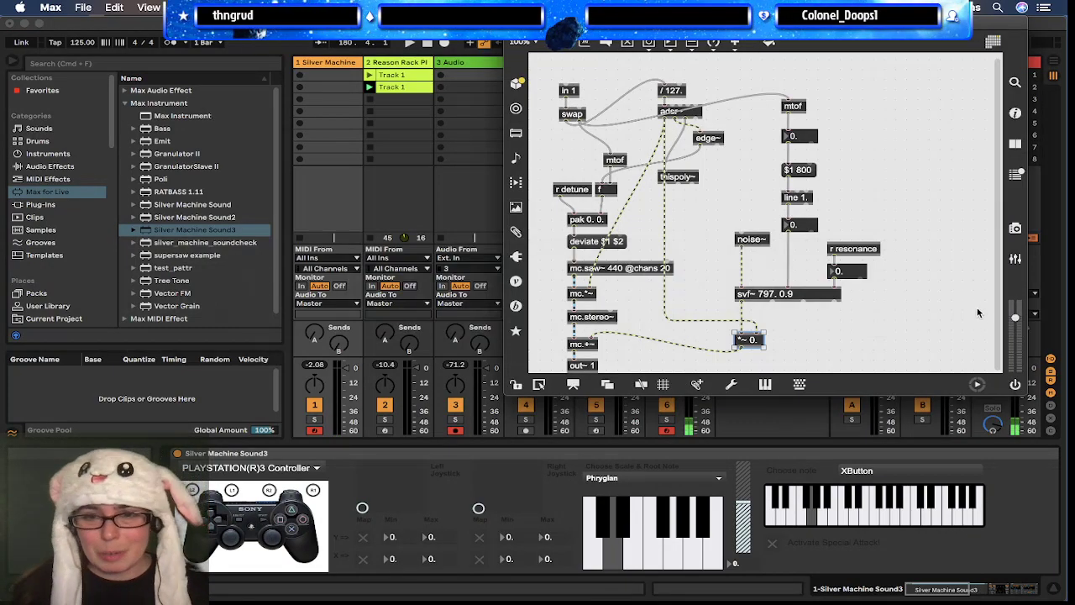
{"action": "scroll", "coordinate": [888, 353], "scroll_direction": "up", "scroll_amount": 1}
{"action": "key", "text": "super+alt+e"}
{"action": "key", "text": "super+alt+e"}
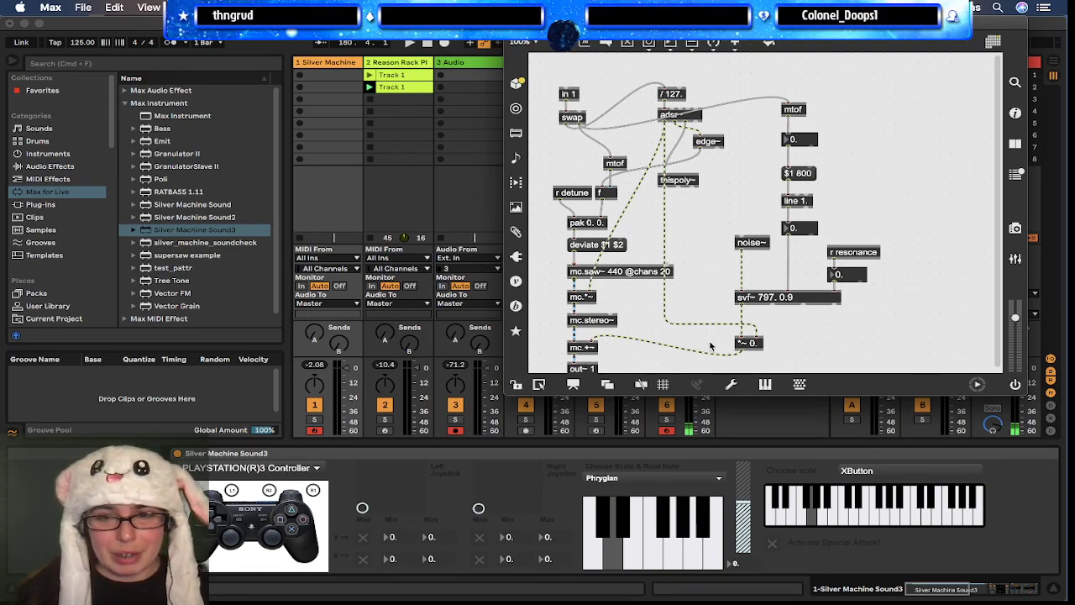
{"action": "left_click_drag", "start_coordinate": [1026, 397], "coordinate": [1028, 467]}
{"action": "key", "text": "super+e"}
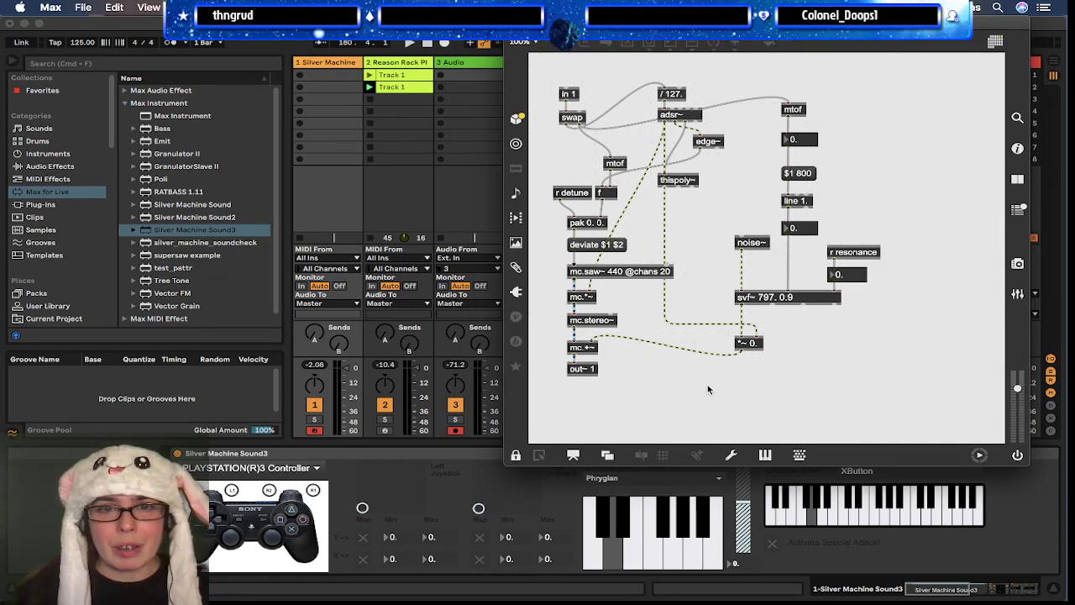
{"action": "key", "text": "super+e"}
{"action": "left_click_drag", "start_coordinate": [582, 368], "coordinate": [583, 414]}
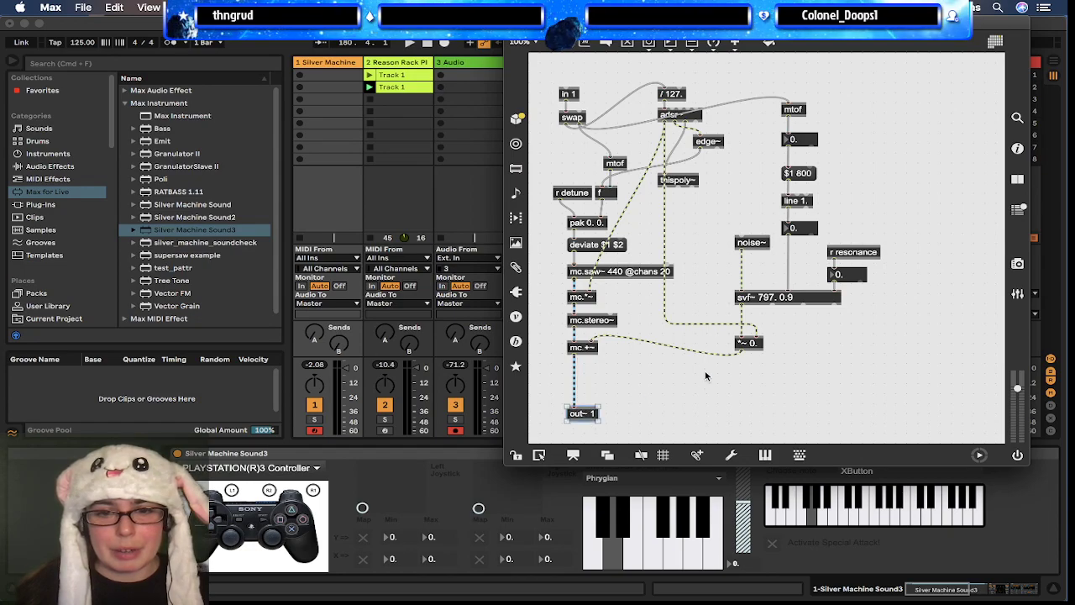
{"action": "left_click", "coordinate": [650, 371]}
{"action": "mouse_move", "coordinate": [733, 579]}
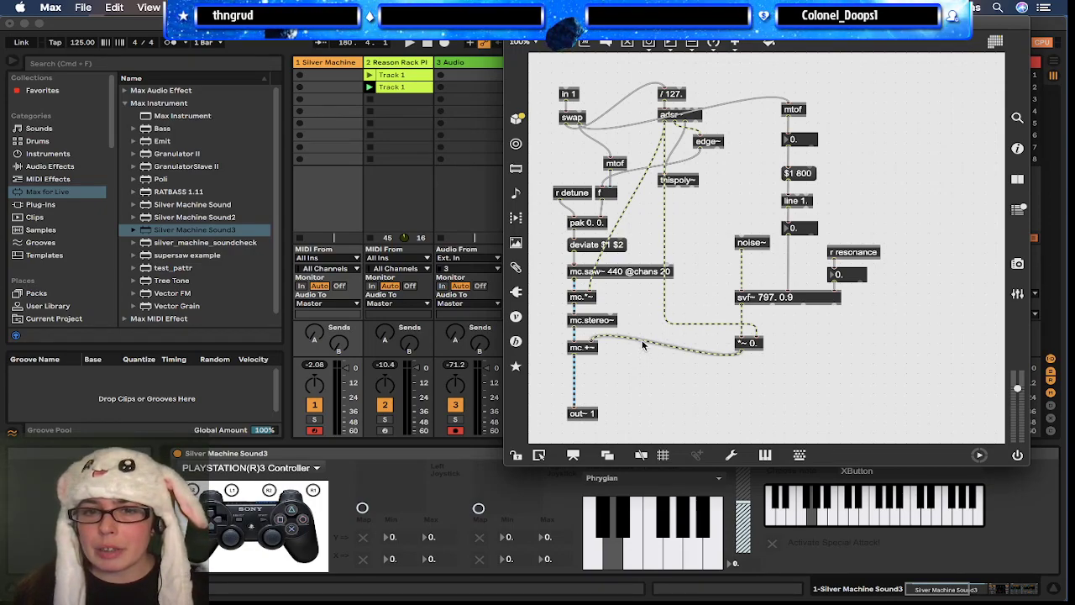
Step: Disconnect mc.+~ from out~ 1, reroute the noise's *~ 0. output from mc.+~ straight into out~ 1, and lock the patch
{"action": "left_click", "coordinate": [642, 342]}
{"action": "left_click", "coordinate": [575, 374]}
{"action": "key", "text": "BackSpace"}
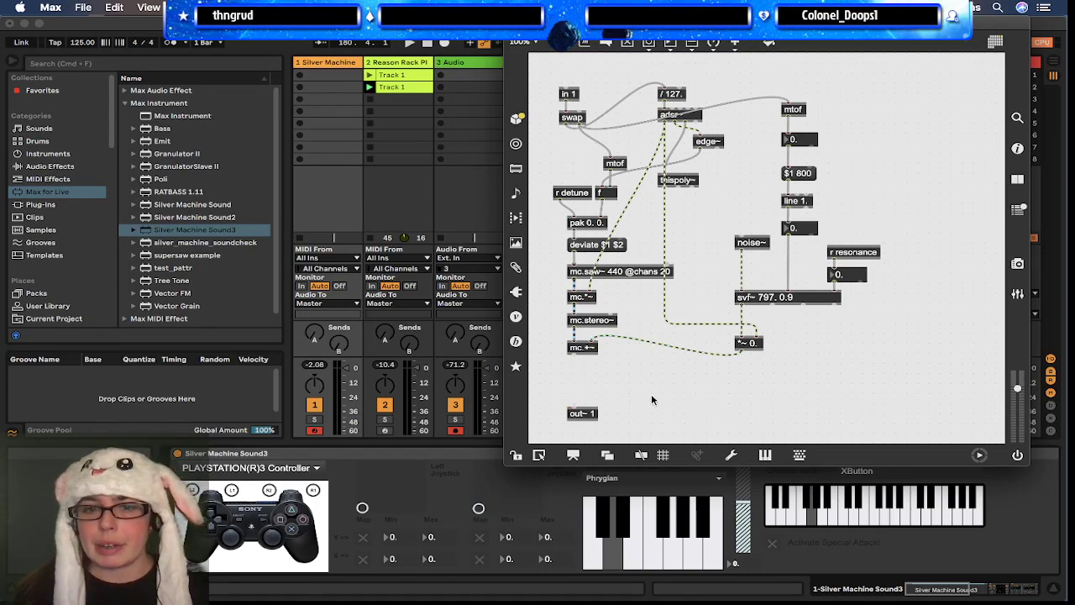
{"action": "left_click", "coordinate": [631, 340]}
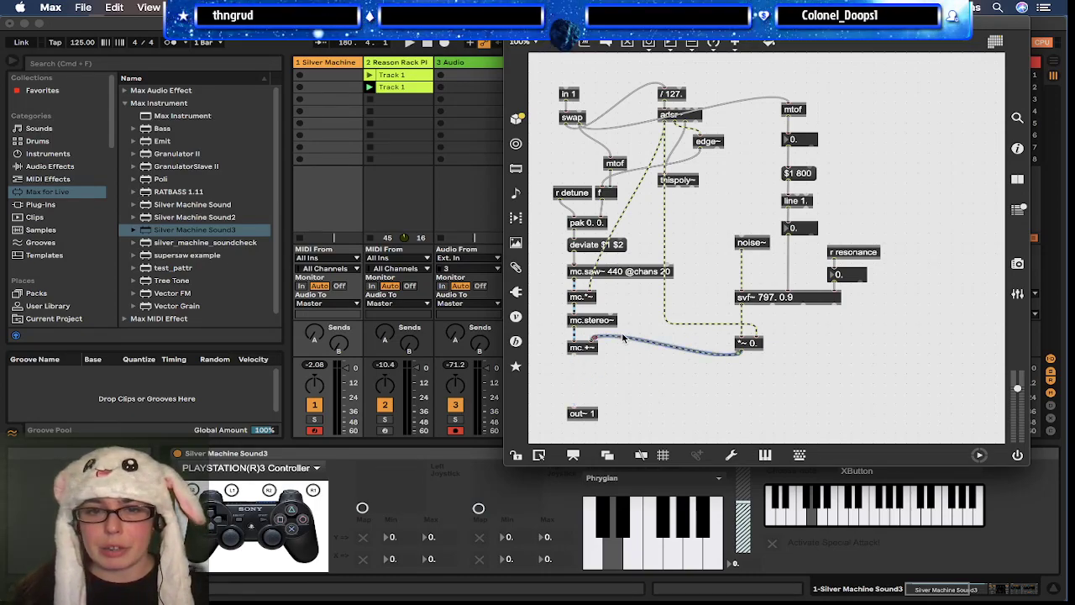
{"action": "left_click_drag", "start_coordinate": [607, 328], "coordinate": [576, 411]}
{"action": "left_click", "coordinate": [728, 401]}
{"action": "key", "text": "super+e"}
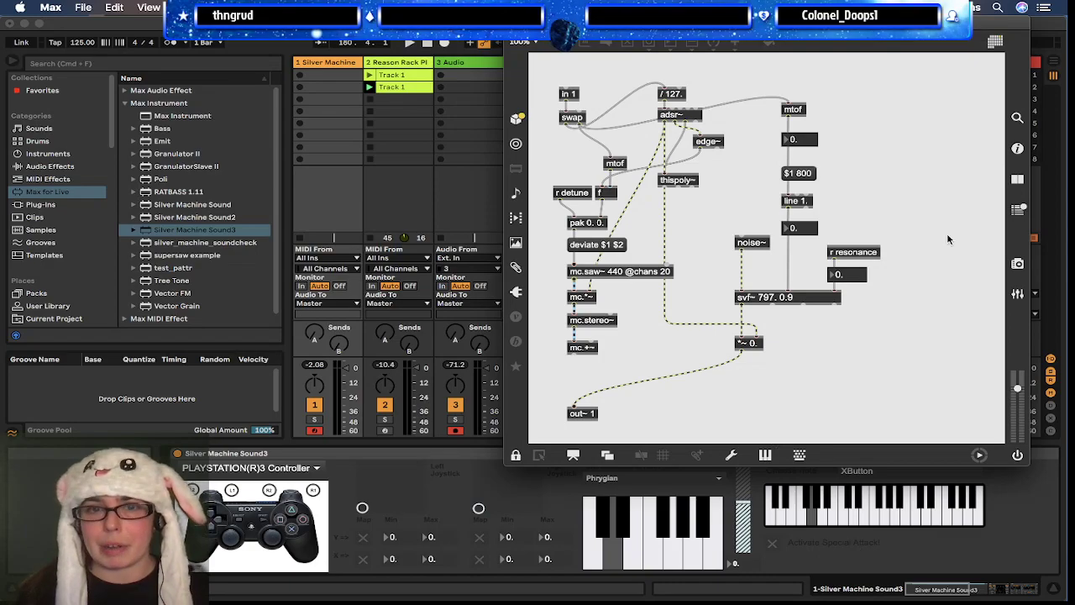
Step: Switch to Ableton Live, delete Silver Machine Sound3 from track 1 and reload it there from the Max for Live instruments
{"action": "left_click", "coordinate": [922, 572]}
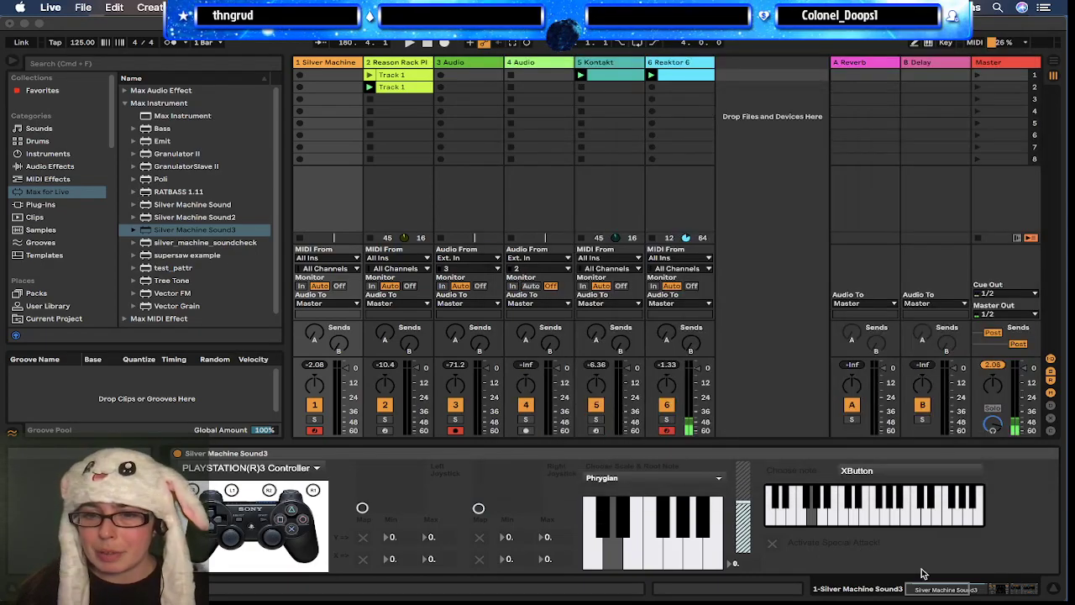
{"action": "left_click", "coordinate": [662, 456]}
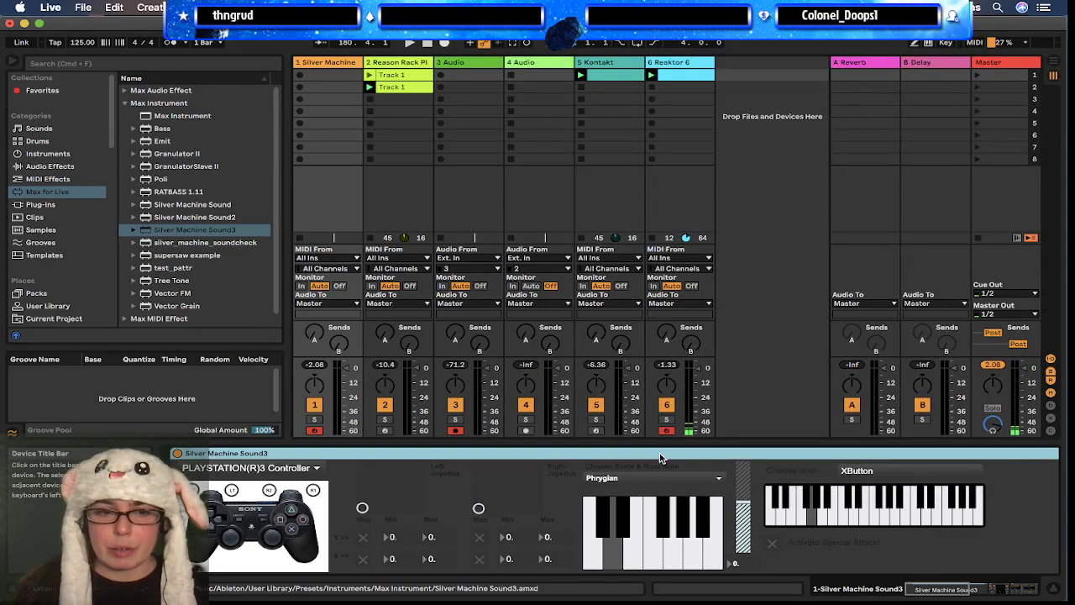
{"action": "key", "text": "Delete"}
{"action": "left_click_drag", "start_coordinate": [220, 231], "coordinate": [189, 504]}
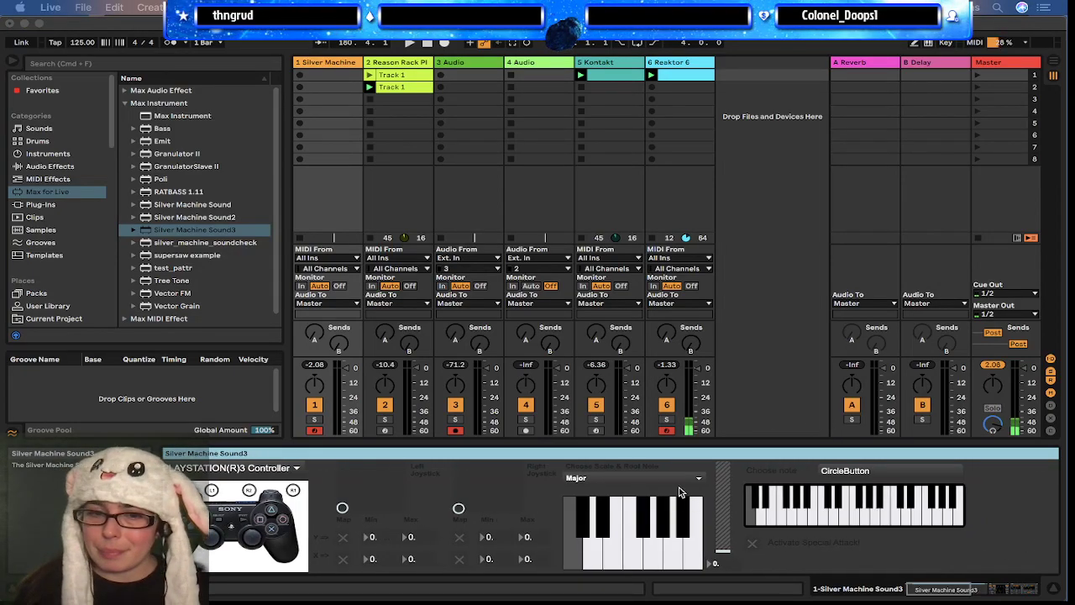
Step: Set the reloaded device to Phrygian with root note D and about half output level, and reselect the PLAYSTATION(R)3 Controller
{"action": "left_click", "coordinate": [652, 480]}
{"action": "left_click", "coordinate": [590, 513]}
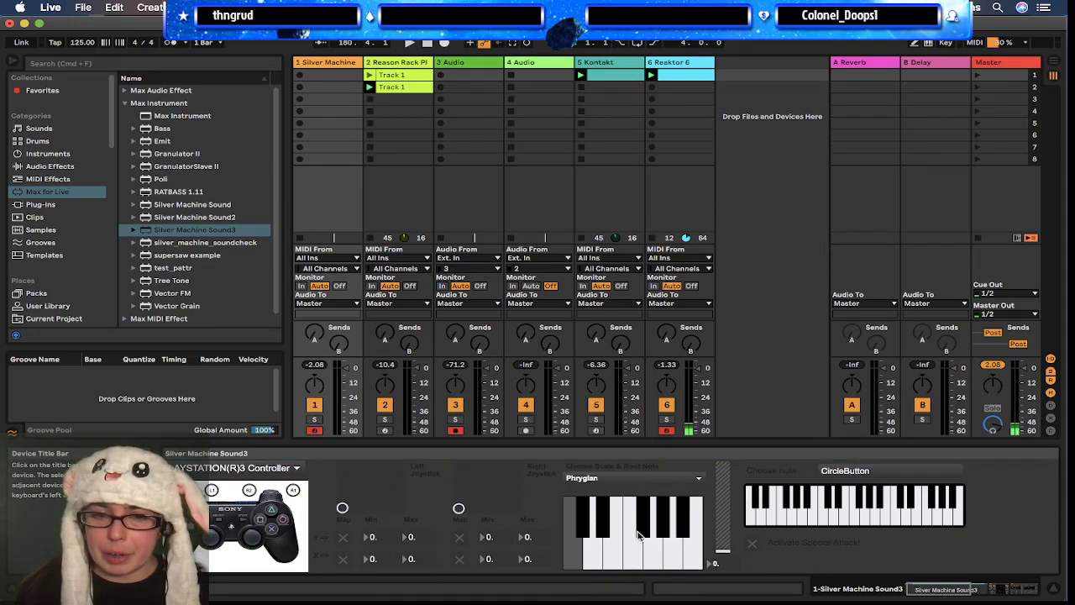
{"action": "left_click_drag", "start_coordinate": [724, 517], "coordinate": [724, 503]}
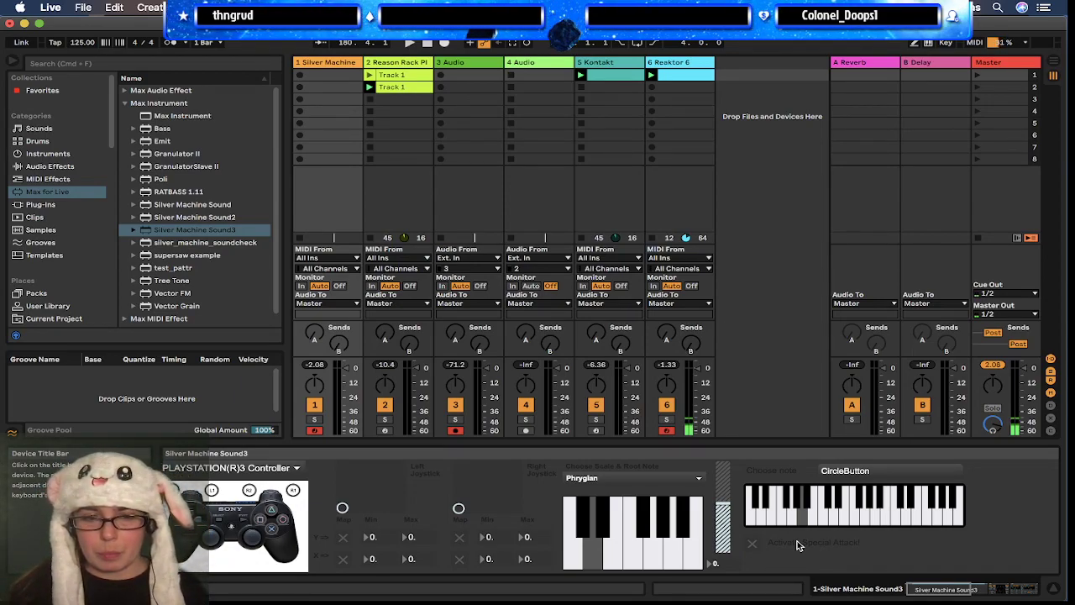
{"action": "left_click", "coordinate": [279, 469]}
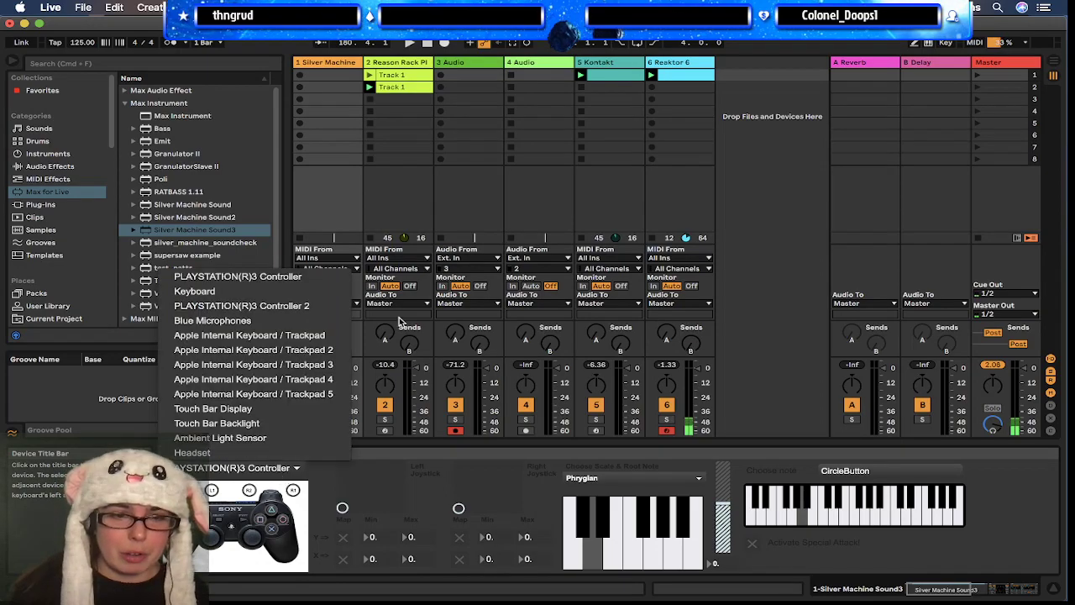
{"action": "left_click", "coordinate": [326, 286]}
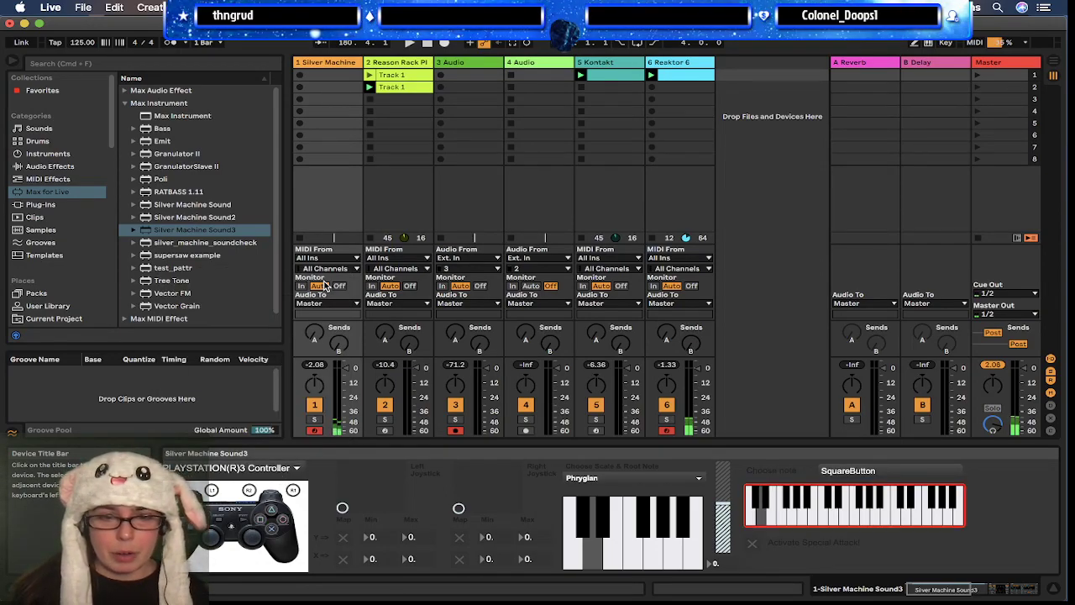
Step: Raise Silver Machine Sound3's output level to nearly full and disarm track 6 Reaktor 6 for recording
{"action": "left_click_drag", "start_coordinate": [724, 491], "coordinate": [723, 463]}
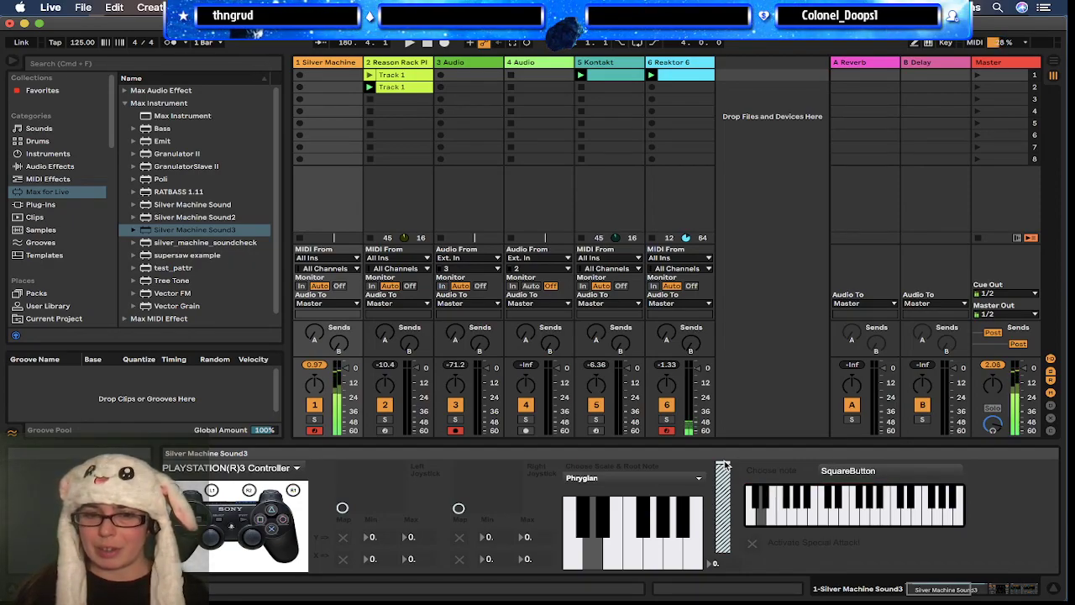
{"action": "left_click", "coordinate": [668, 432]}
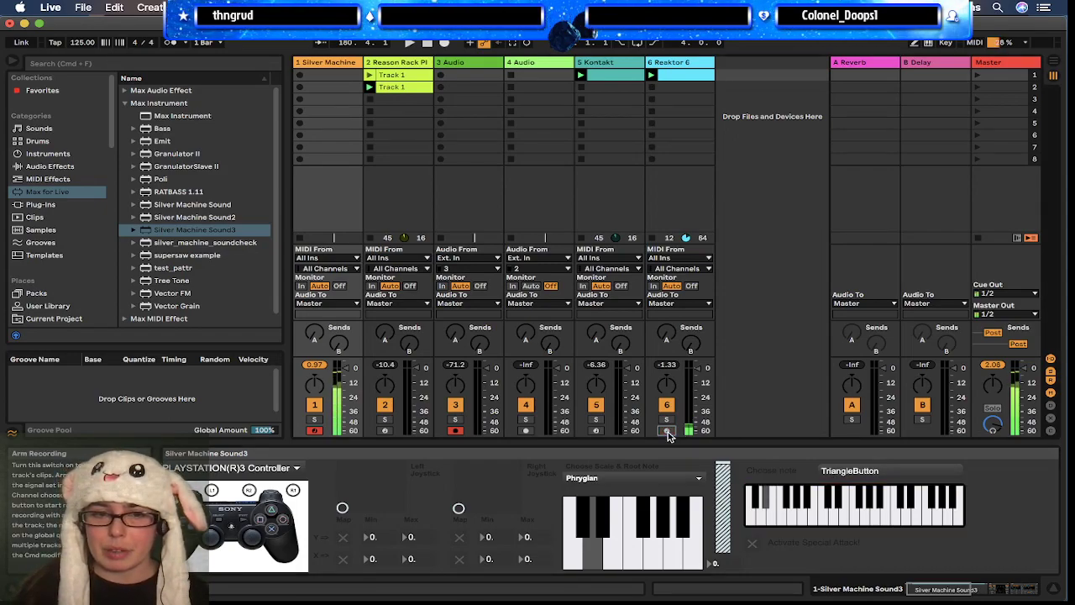
{"action": "mouse_move", "coordinate": [676, 598]}
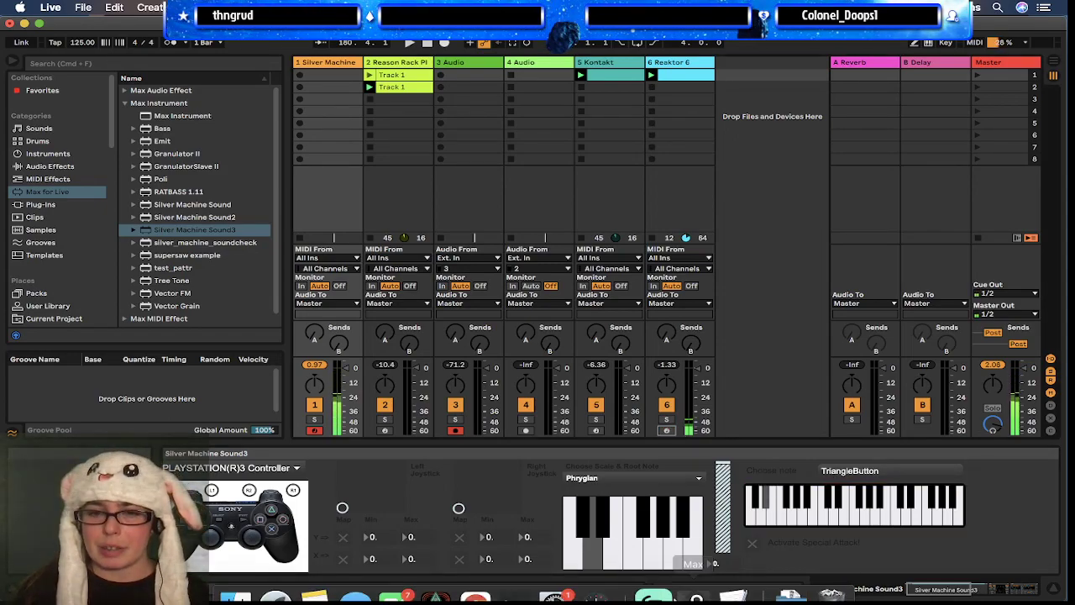
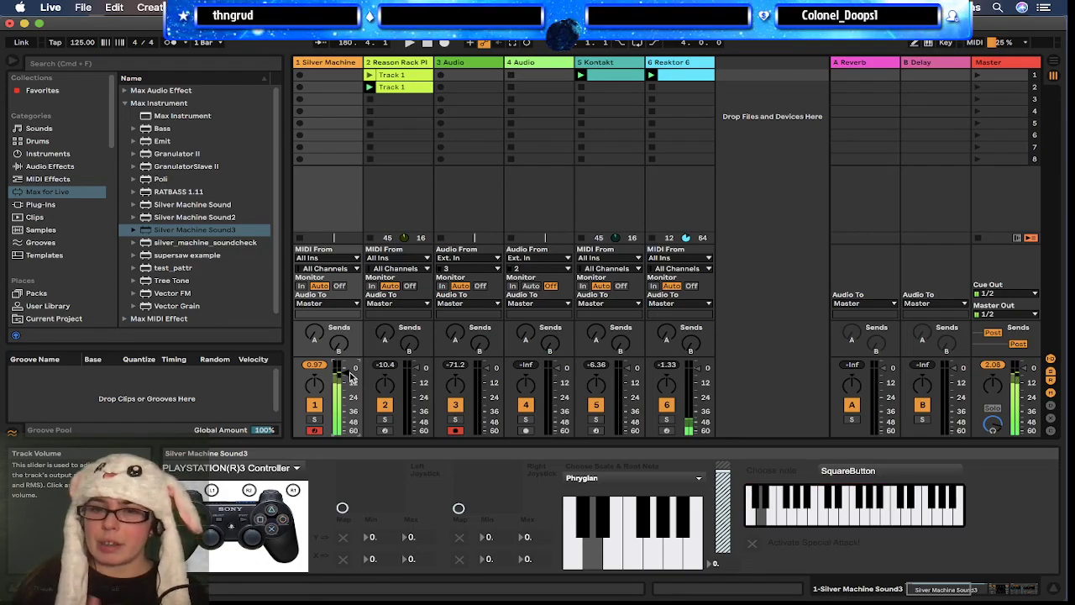
{"action": "scroll", "coordinate": [1054, 549], "scroll_direction": "right", "scroll_amount": 10}
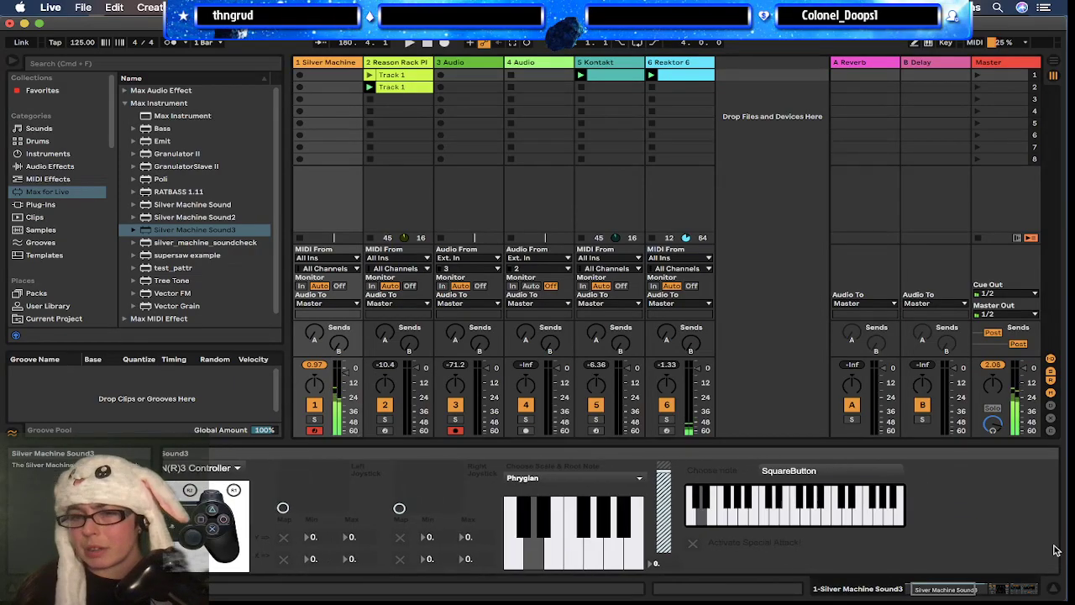
{"action": "scroll", "coordinate": [1055, 549], "scroll_direction": "left", "scroll_amount": 5}
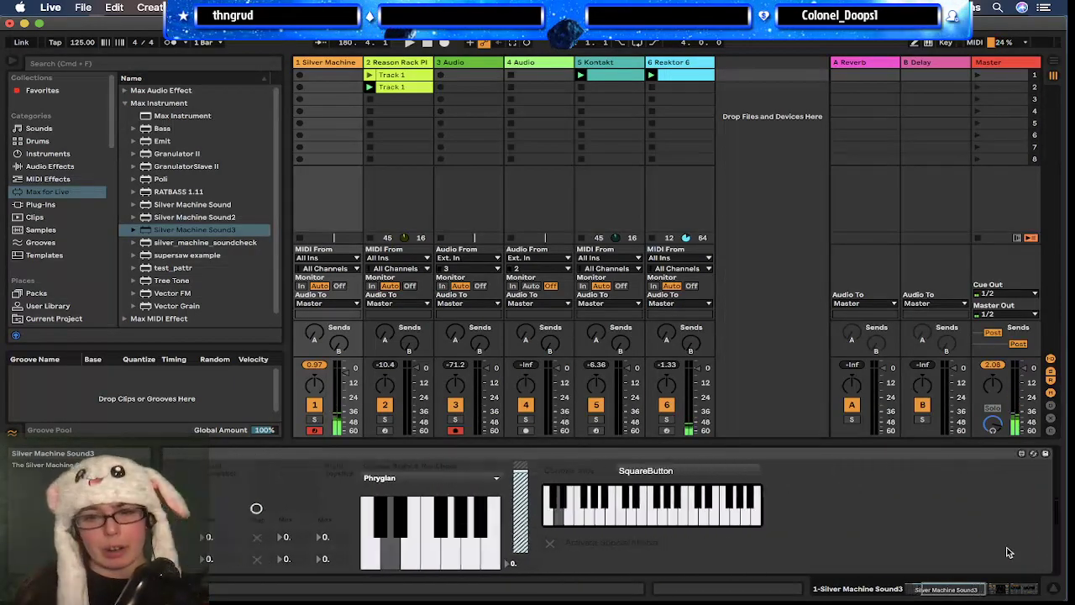
{"action": "scroll", "coordinate": [1009, 552], "scroll_direction": "right", "scroll_amount": 4}
{"action": "scroll", "coordinate": [1009, 552], "scroll_direction": "left", "scroll_amount": 12}
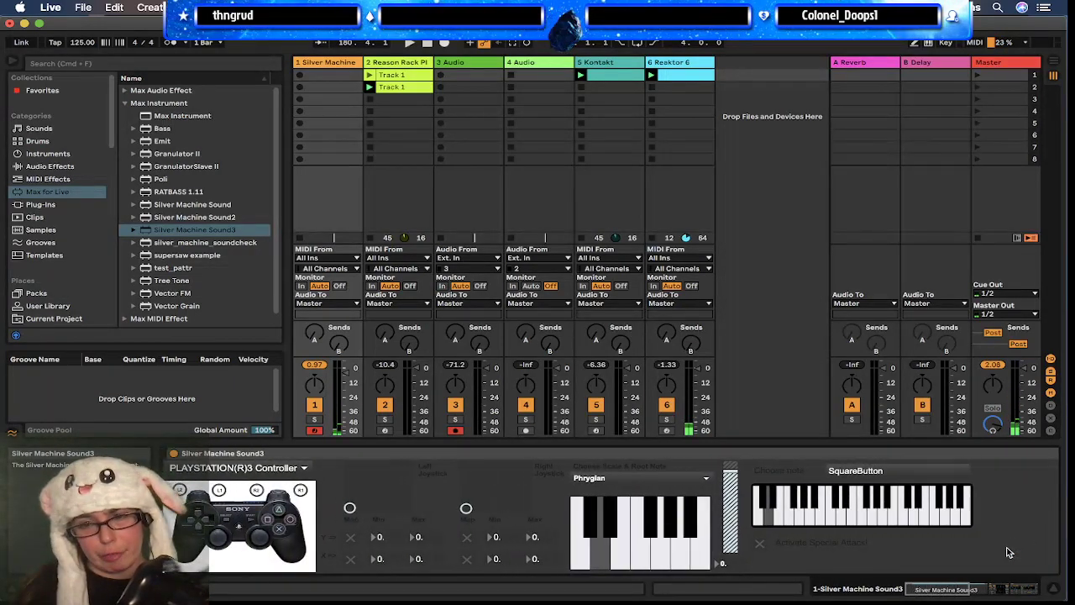
{"action": "scroll", "coordinate": [1008, 552], "scroll_direction": "right", "scroll_amount": 2}
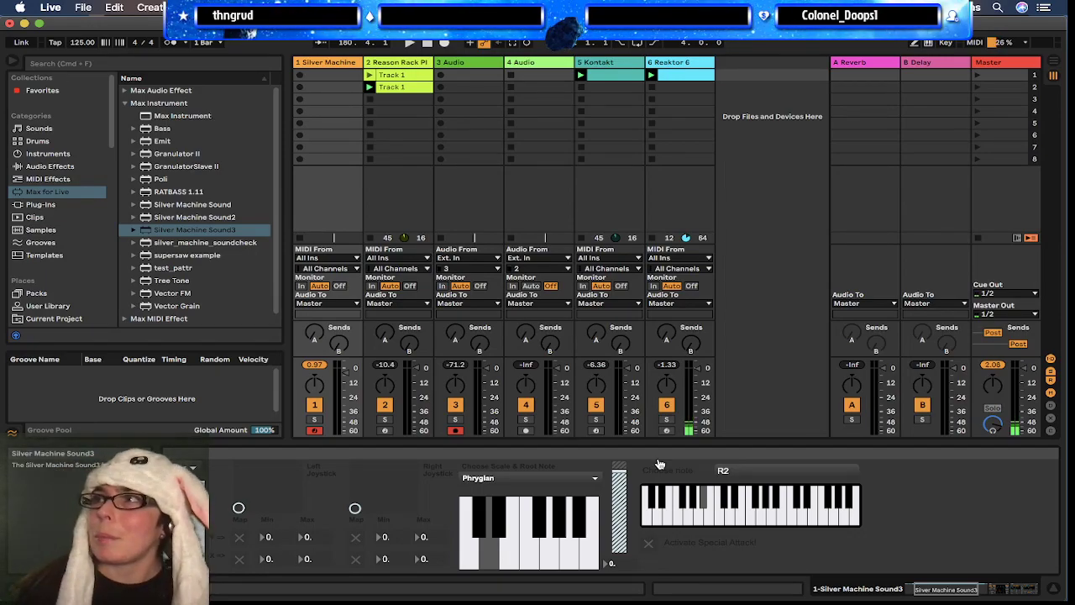
Step: Switch back to the Max voice patcher, unlock it and delete the cord from the noise's *~ 0. to out~ 1
{"action": "key", "text": "super+Tab"}
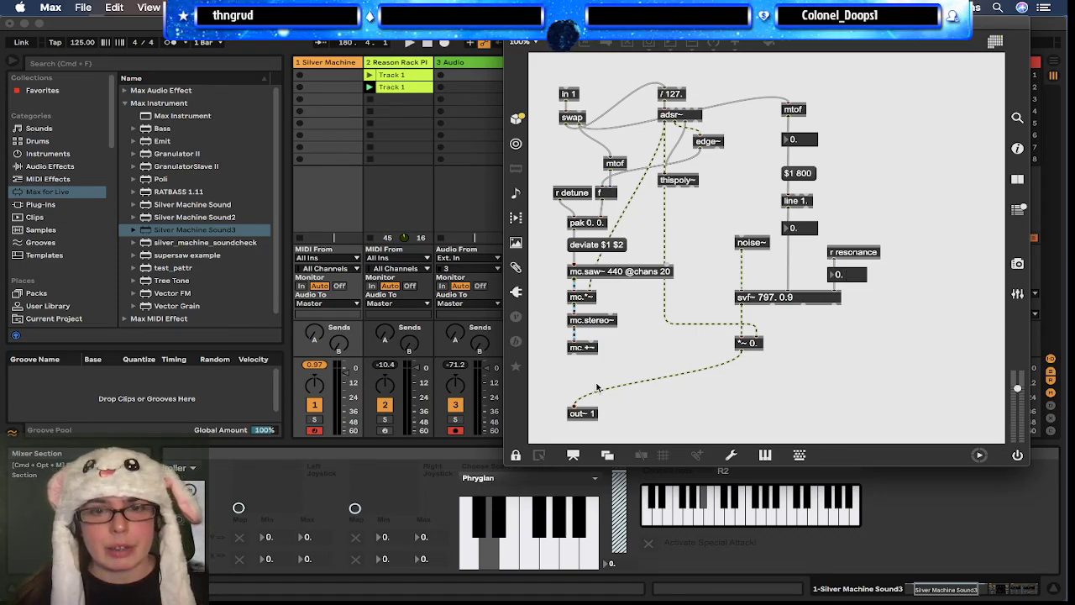
{"action": "key", "text": "super+e"}
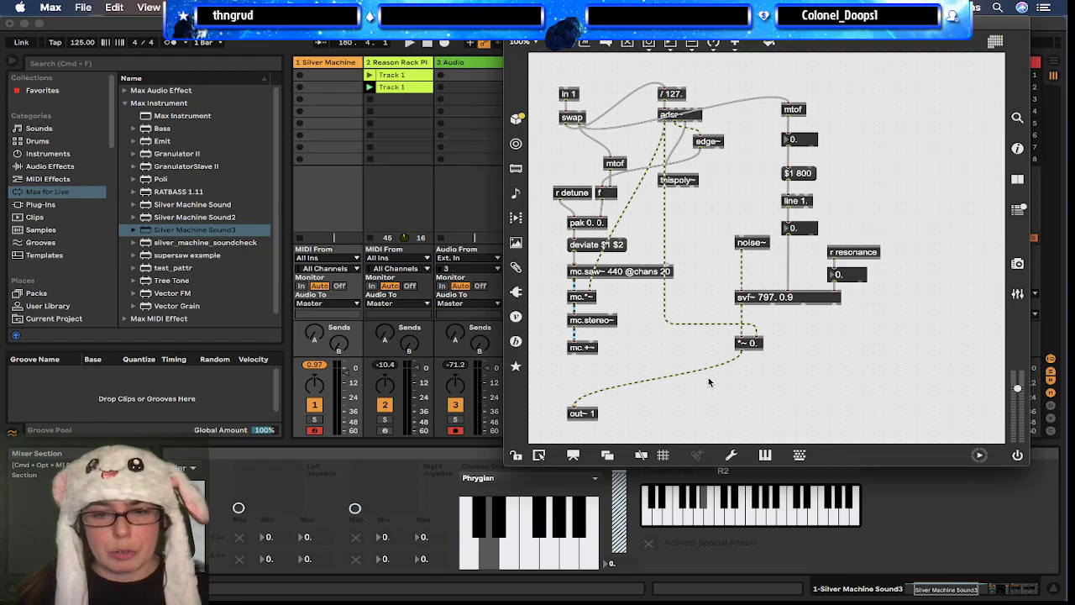
{"action": "left_click", "coordinate": [675, 374]}
{"action": "key", "text": "BackSpace"}
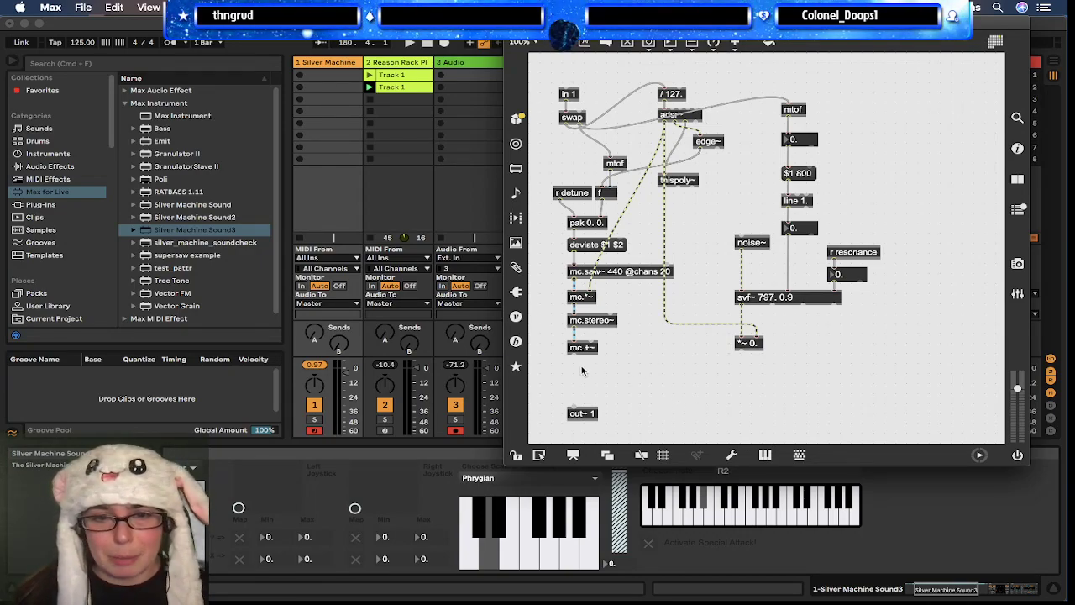
Step: Add an mc.*~ 1. object between mc.+~ and out~ 1 and connect all three in series
{"action": "type", "text": "n"}
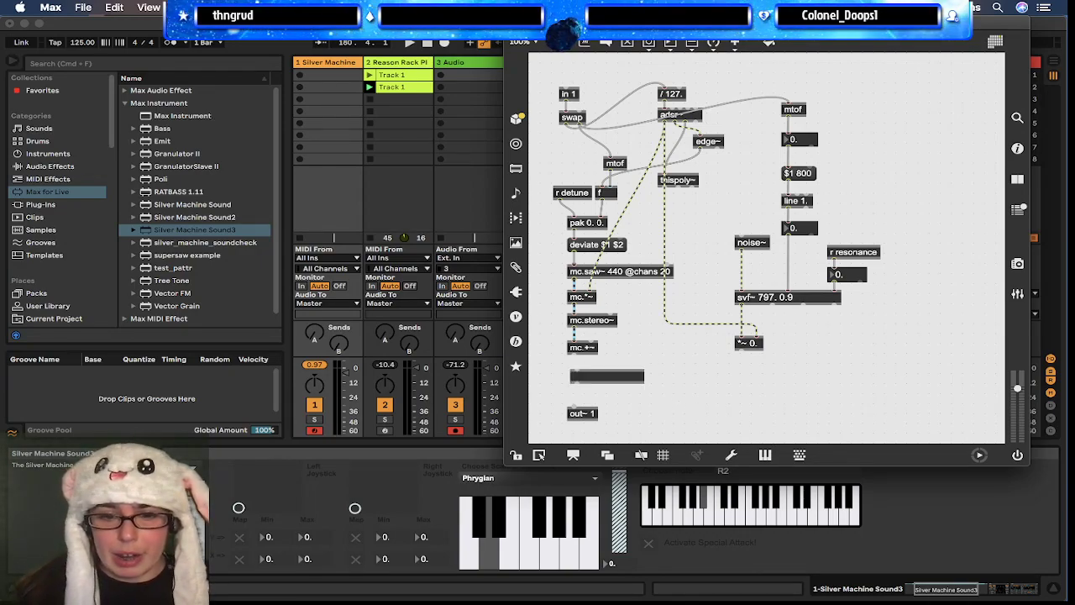
{"action": "type", "text": "mc.+~"}
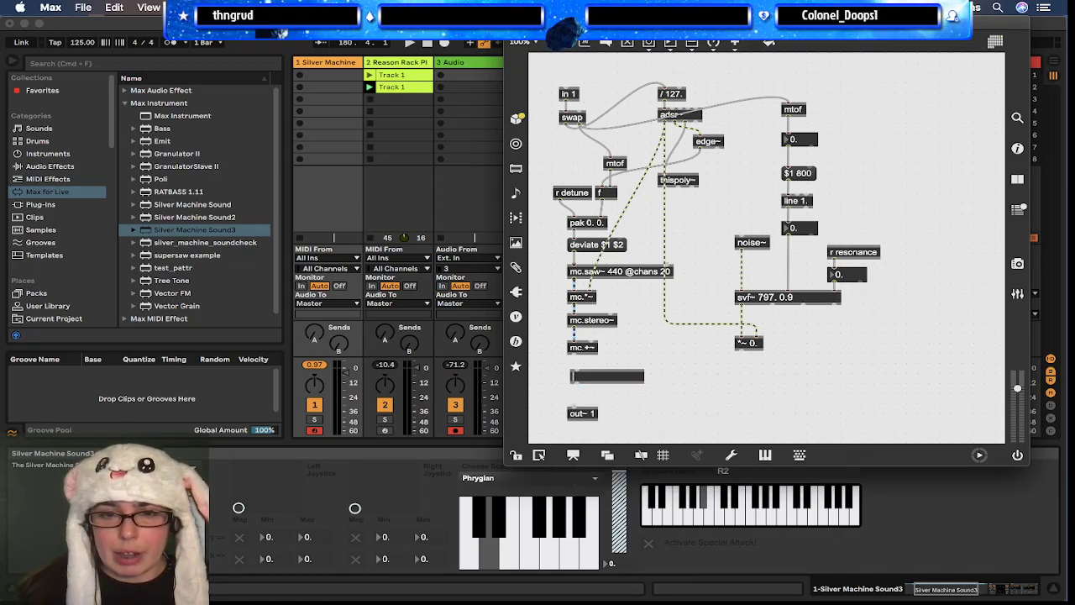
{"action": "type", "text": "*~ 1."}
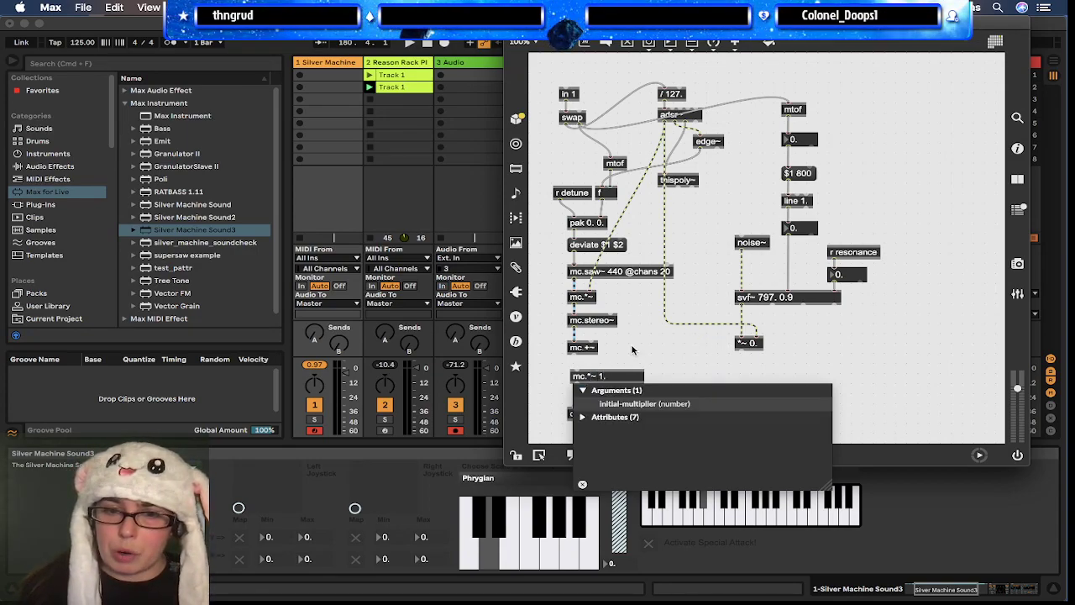
{"action": "left_click", "coordinate": [633, 349]}
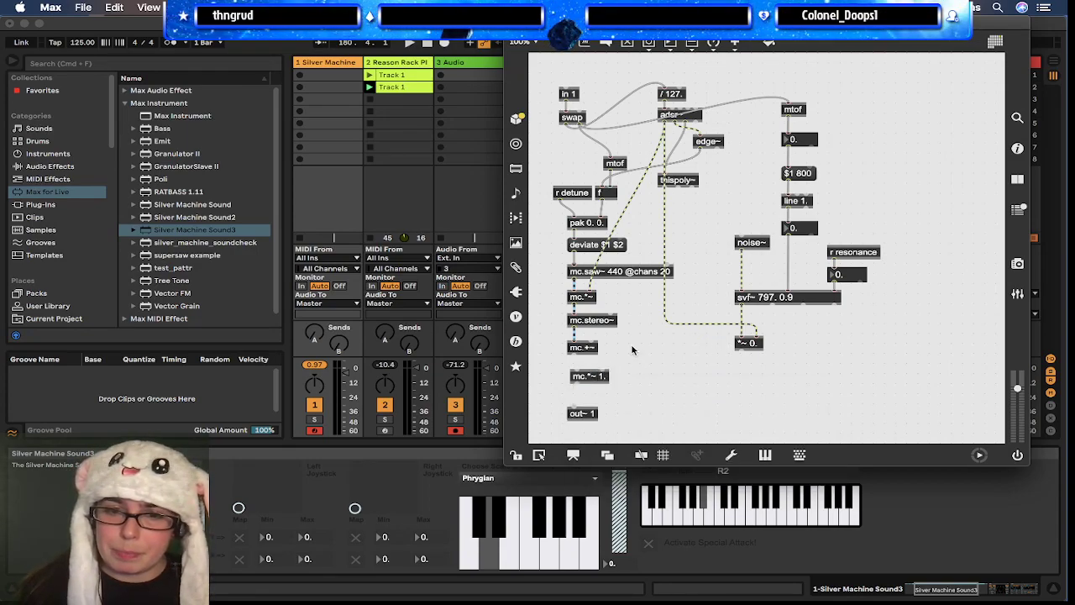
{"action": "left_click_drag", "start_coordinate": [575, 355], "coordinate": [576, 417]}
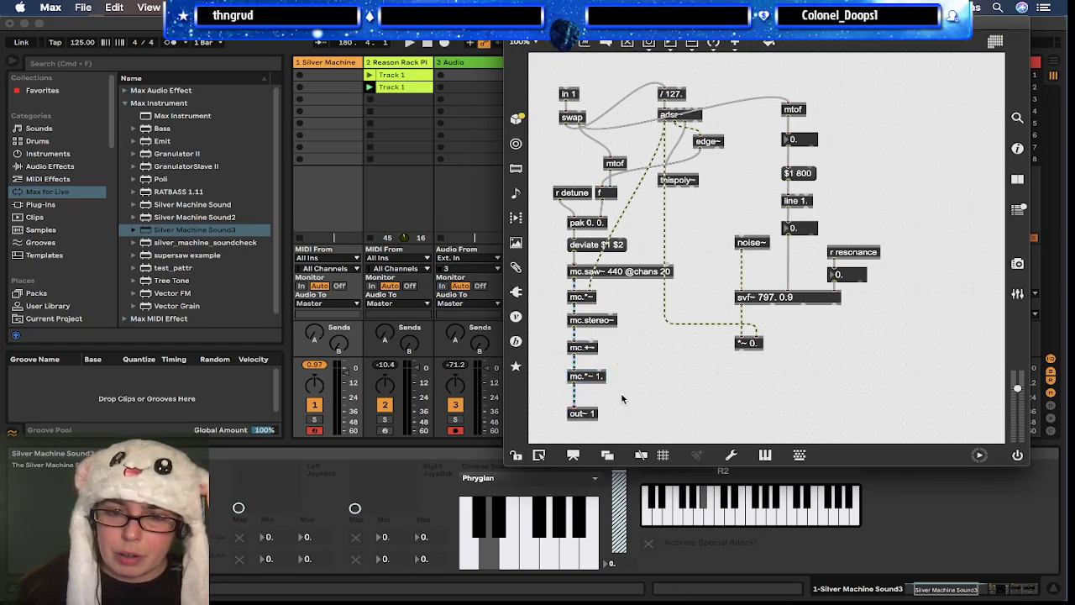
Step: Change the multiplier of the new mc.*~ object above out~ 1 to 0.8
{"action": "double_click", "coordinate": [599, 376]}
{"action": "key", "text": "Right"}
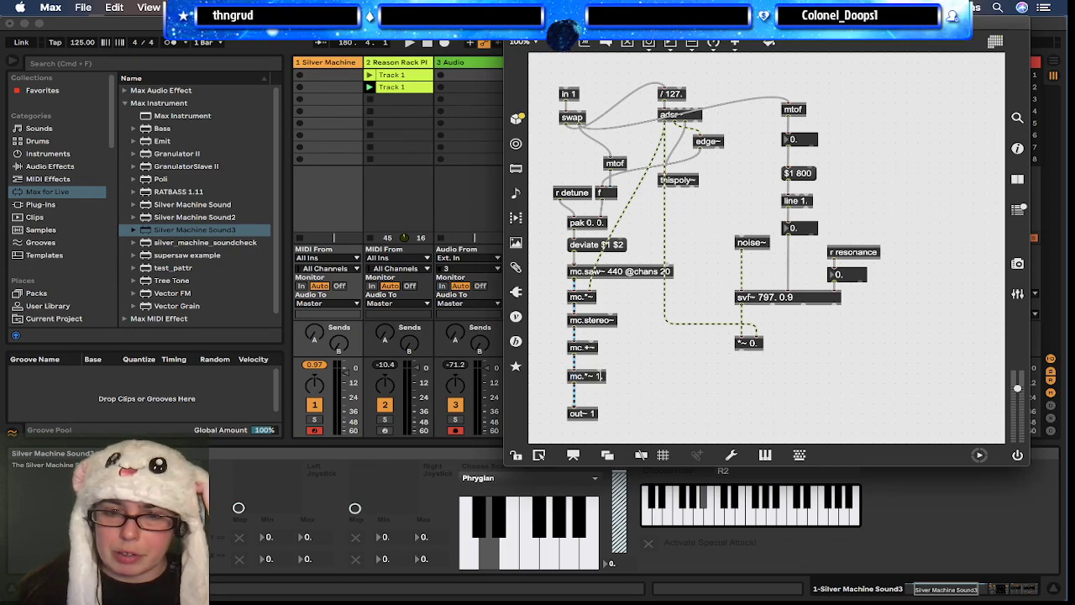
{"action": "key", "text": "BackSpace"}
{"action": "type", "text": "0."}
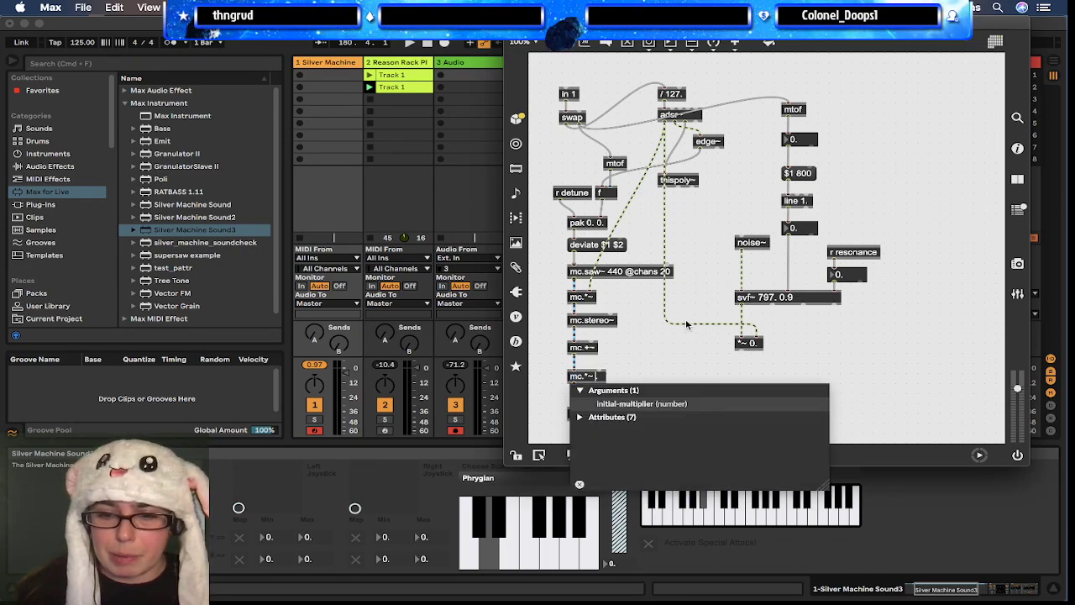
{"action": "type", "text": "8"}
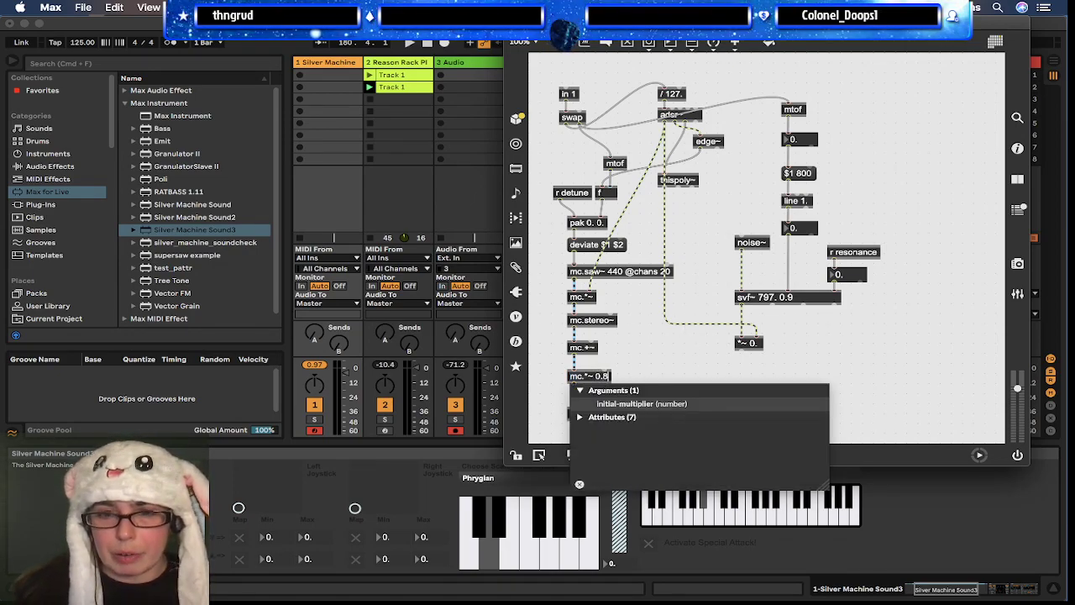
{"action": "left_click", "coordinate": [625, 363]}
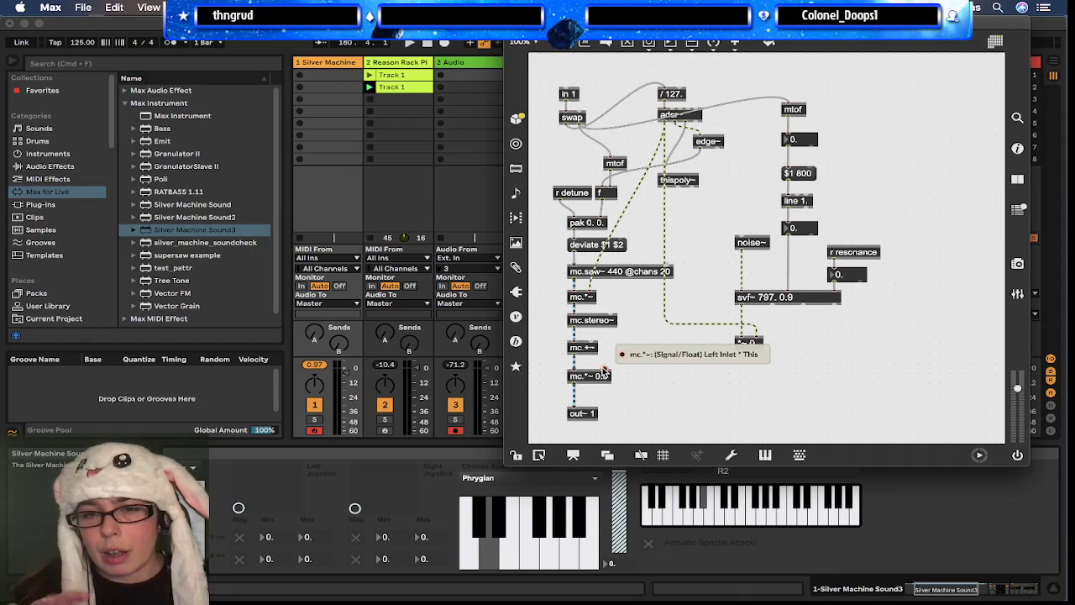
Step: Move mc.*~ 0.8 nearer to out~ 1 and check the multiply object's help patch and reference
{"action": "left_click_drag", "start_coordinate": [603, 372], "coordinate": [606, 382]}
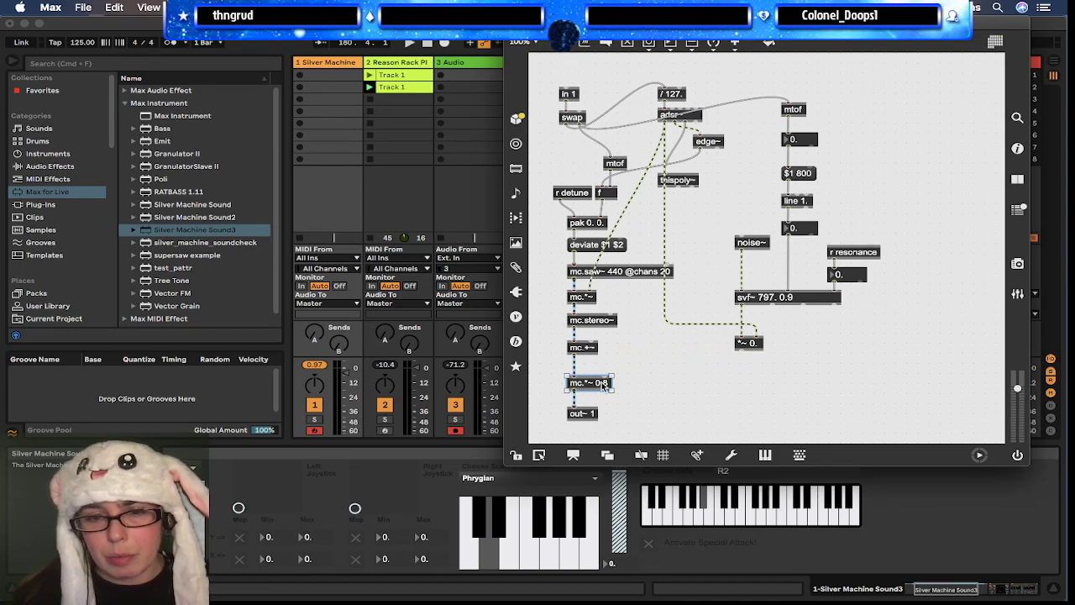
{"action": "right_click", "coordinate": [603, 386]}
{"action": "left_click", "coordinate": [598, 396]}
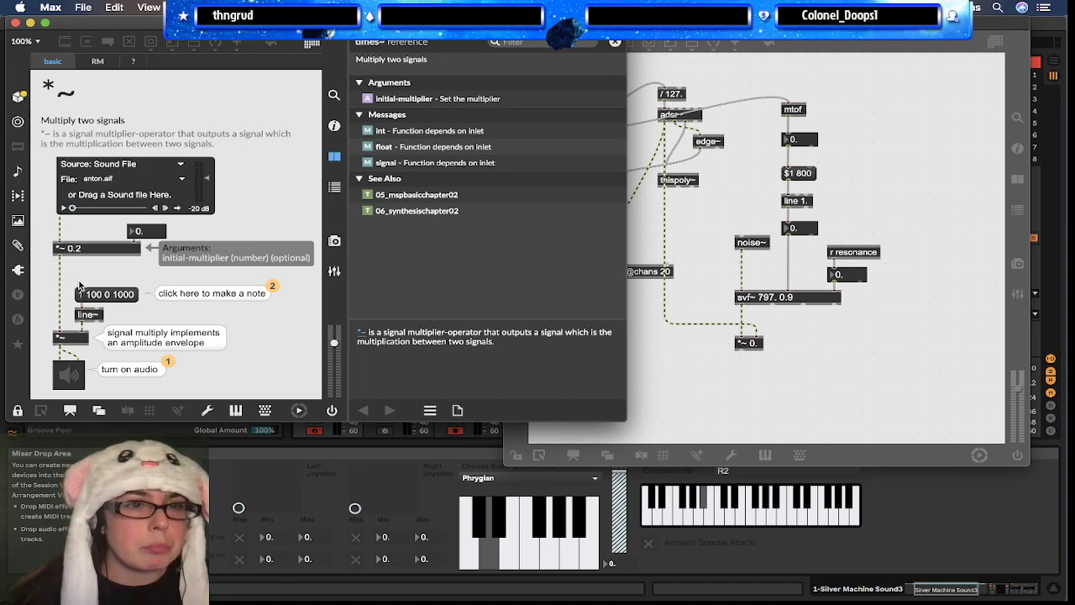
{"action": "key", "text": "super+w"}
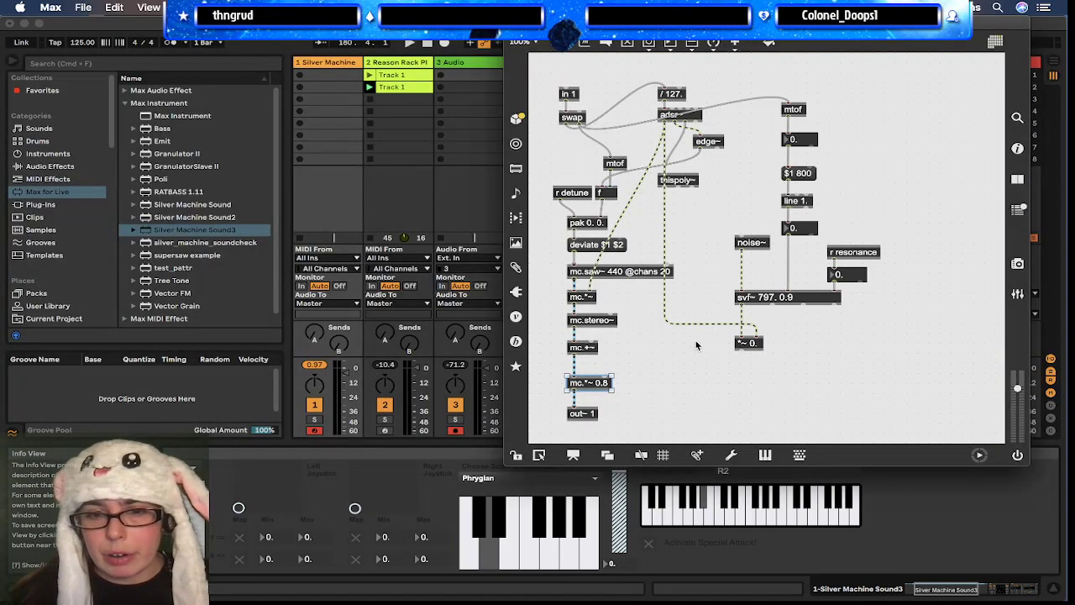
Step: Add a receive saw_gain object above mc.*~ 0.8 and connect it to that object's right inlet
{"action": "type", "text": "n"}
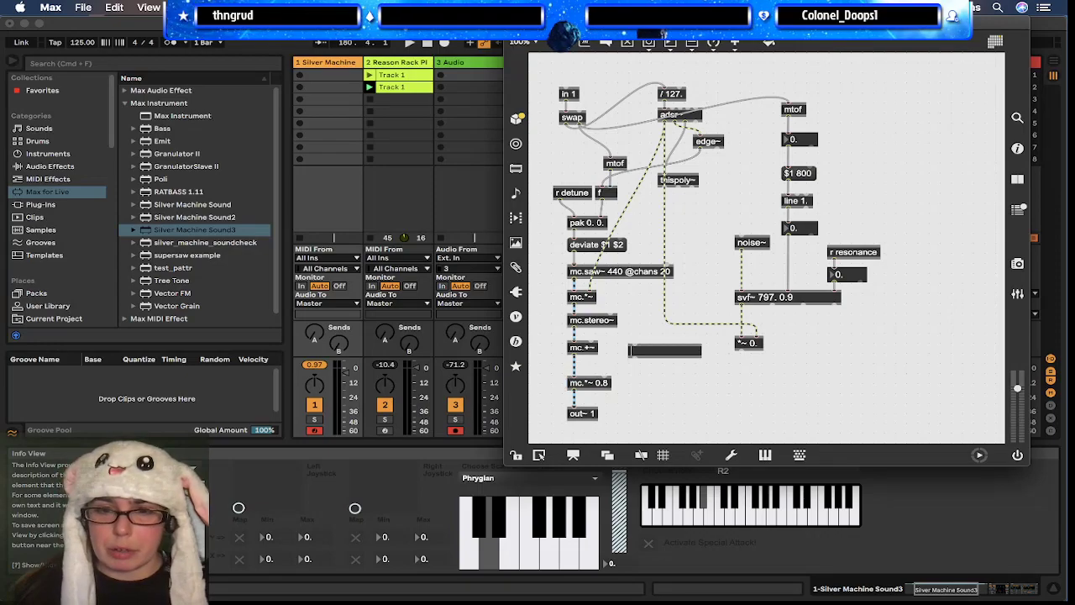
{"action": "type", "text": "receive"}
{"action": "key", "text": "Right"}
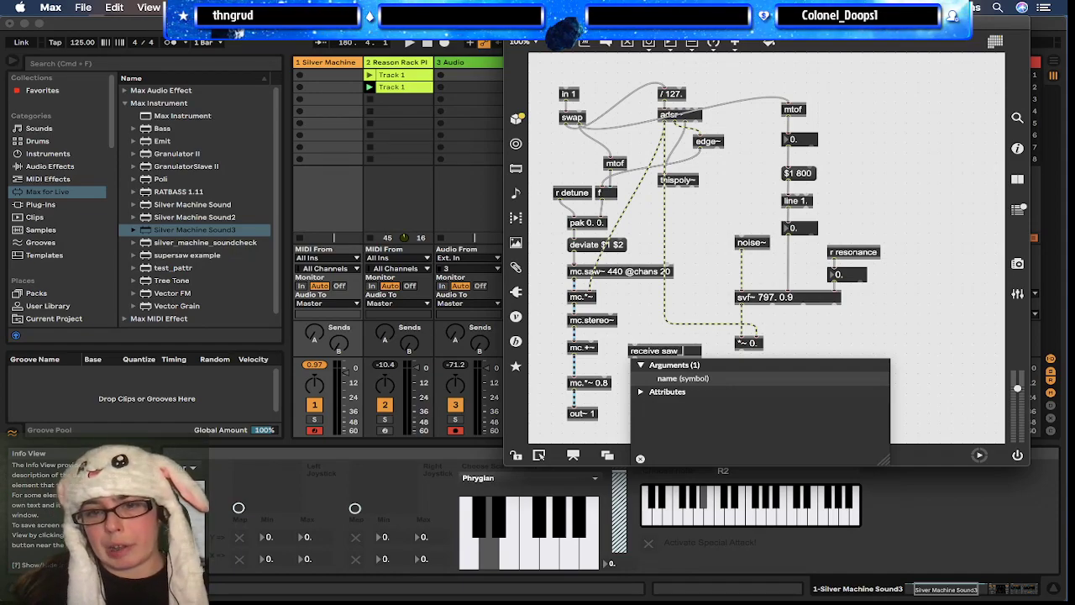
{"action": "left_click", "coordinate": [638, 326]}
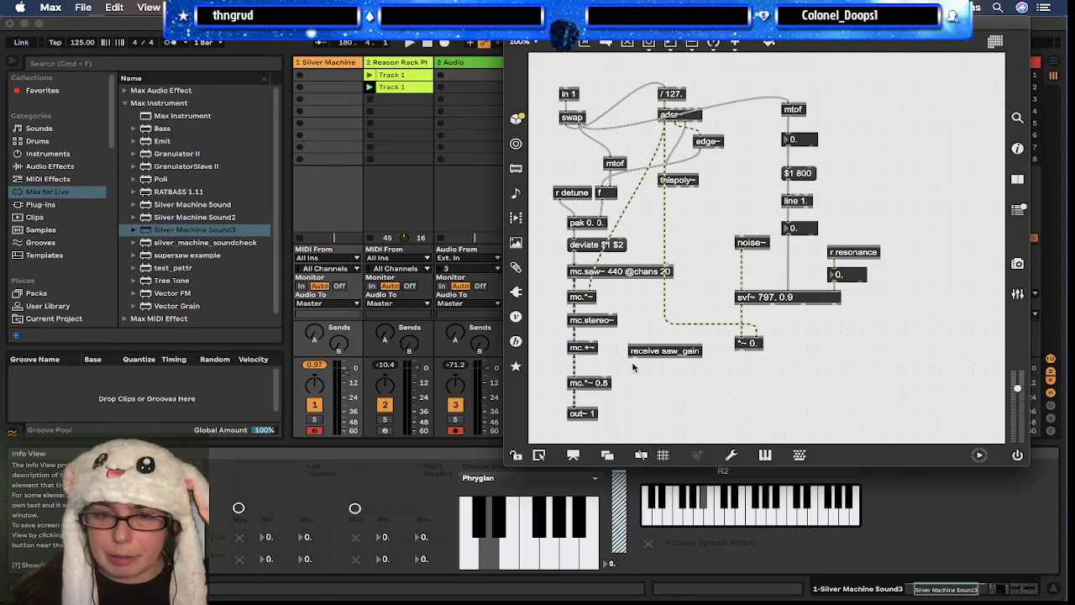
{"action": "left_click_drag", "start_coordinate": [632, 361], "coordinate": [613, 385]}
{"action": "left_click_drag", "start_coordinate": [663, 352], "coordinate": [634, 365]}
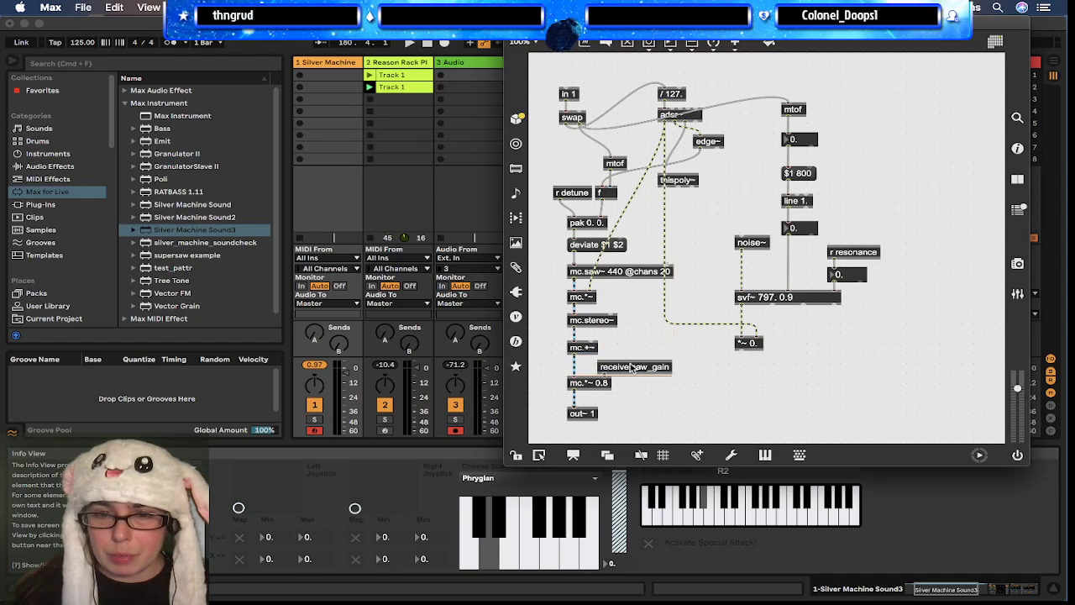
{"action": "left_click", "coordinate": [733, 372]}
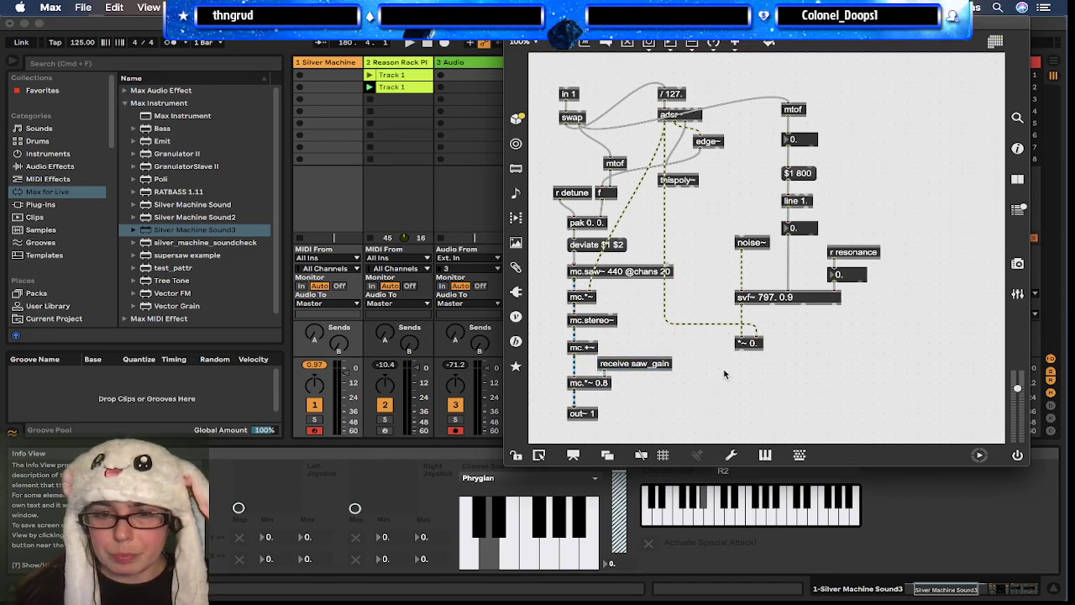
Step: Add a *~ 1. object between the noise's *~ 0. and out~ 1 and connect all three in series
{"action": "key", "text": "n"}
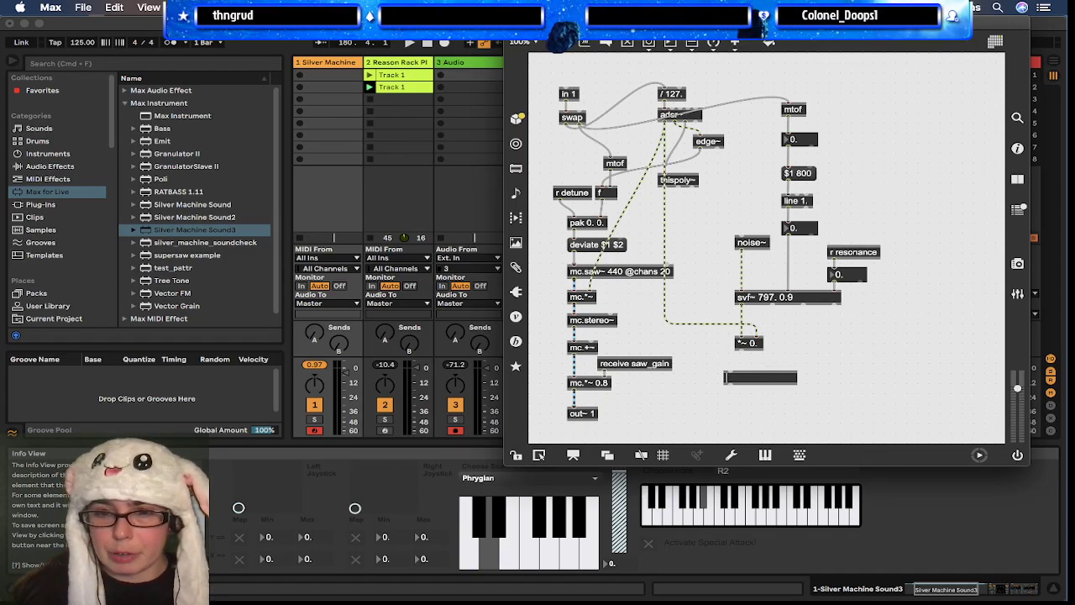
{"action": "type", "text": "*"}
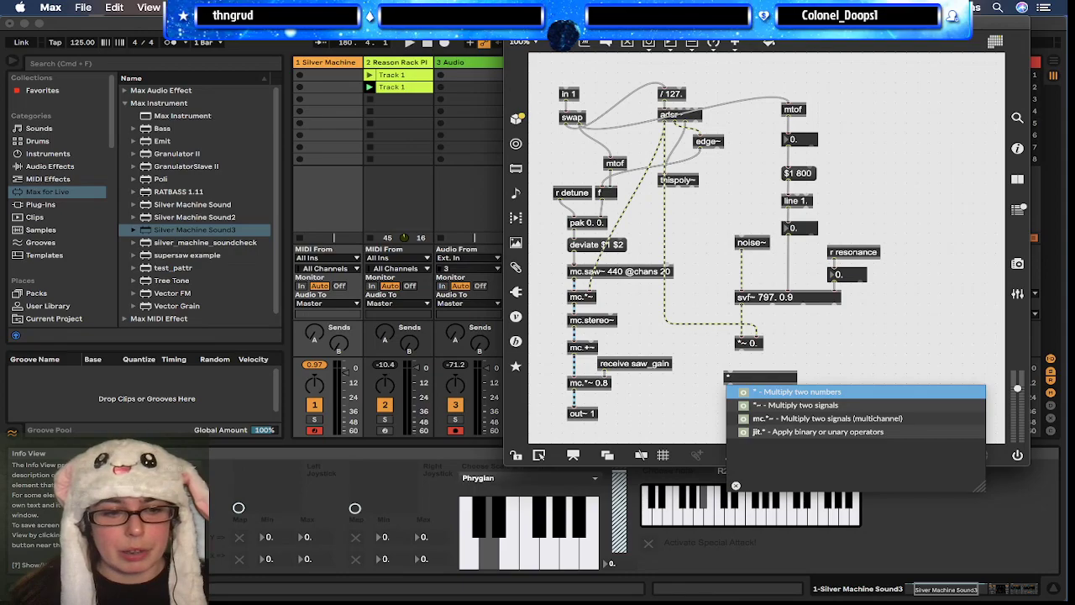
{"action": "type", "text": "~"}
{"action": "left_click", "coordinate": [779, 359]}
{"action": "left_click", "coordinate": [751, 345]}
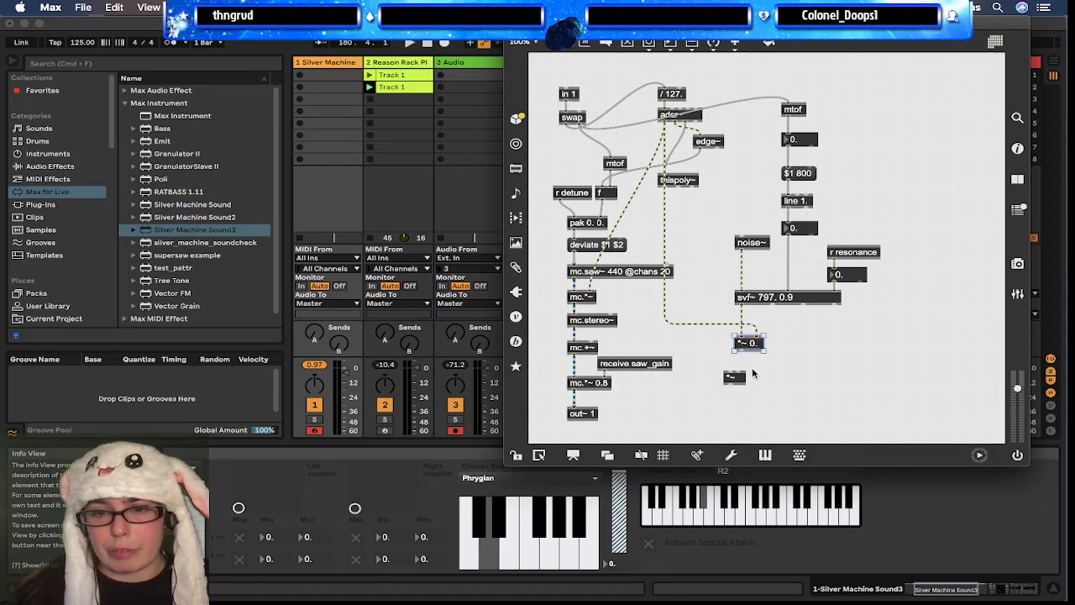
{"action": "left_click_drag", "start_coordinate": [739, 353], "coordinate": [706, 384]}
{"action": "double_click", "coordinate": [705, 385]}
{"action": "type", "text": "1"}
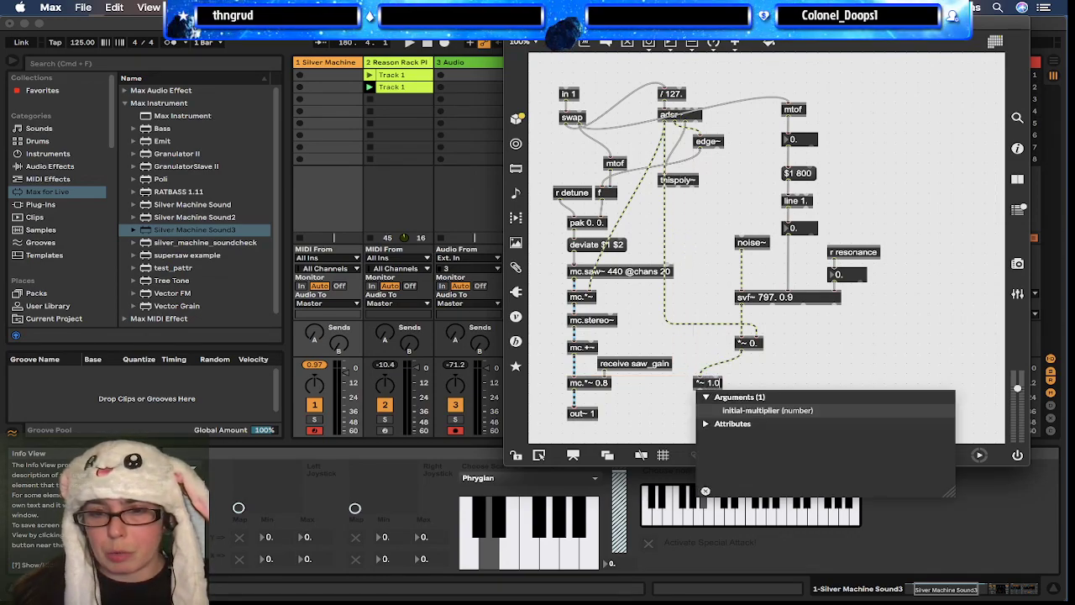
{"action": "left_click", "coordinate": [768, 380]}
{"action": "left_click", "coordinate": [748, 346]}
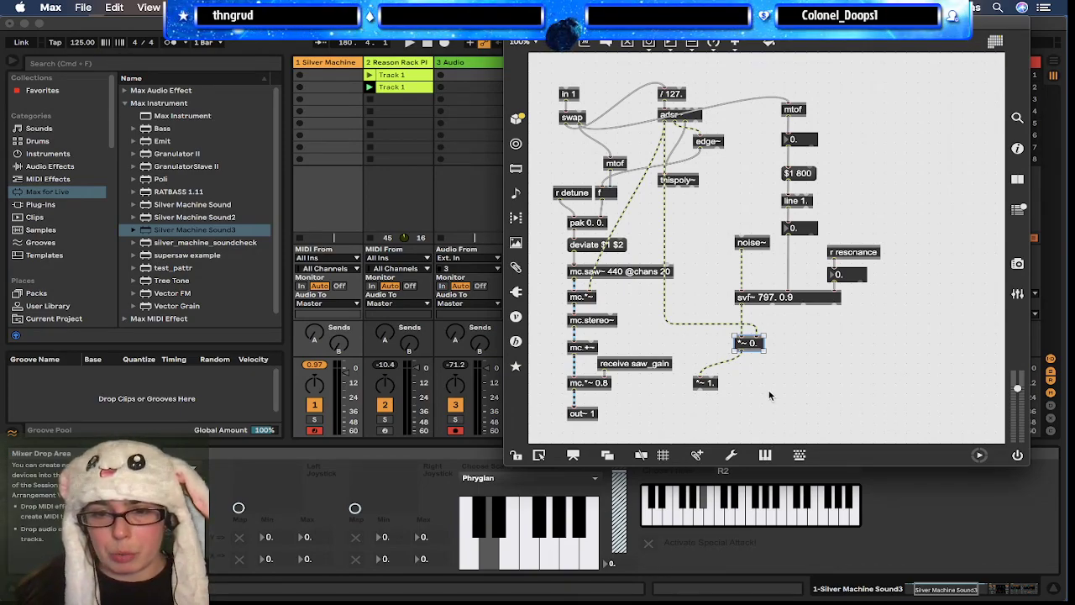
{"action": "left_click_drag", "start_coordinate": [697, 389], "coordinate": [575, 408]}
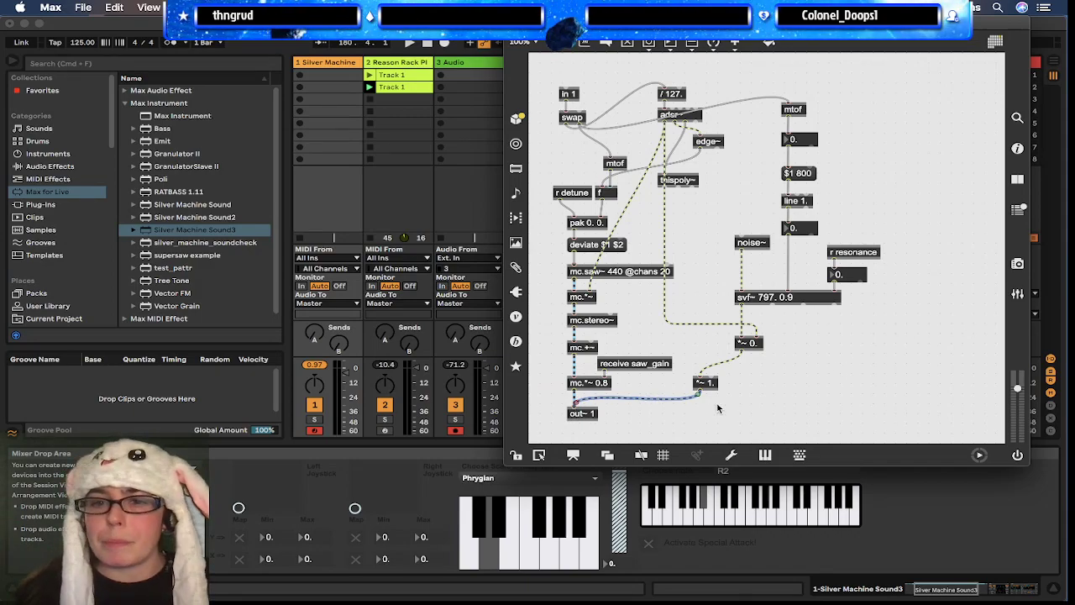
Step: Duplicate receive saw_gain beside the noise's *~ 1. object and rename the copy receive noise_gain
{"action": "left_click_drag", "start_coordinate": [644, 359], "coordinate": [773, 366]}
{"action": "key", "text": "Left"}
{"action": "key", "text": "Left"}
{"action": "key", "text": "Left"}
{"action": "key", "text": "Left"}
{"action": "key", "text": "Left"}
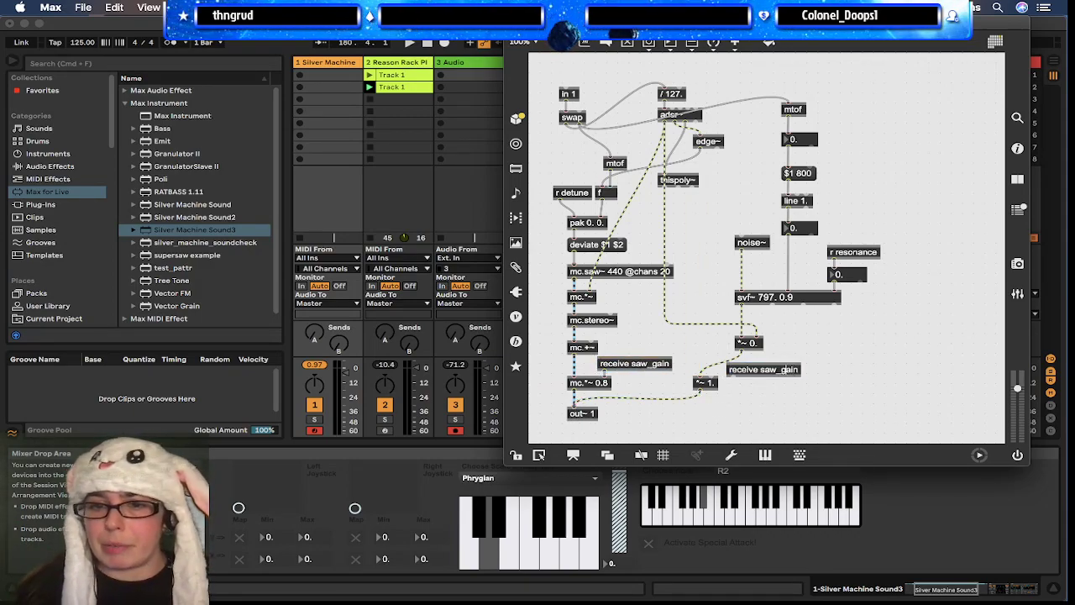
{"action": "key", "text": "BackSpace"}
{"action": "key", "text": "BackSpace"}
{"action": "key", "text": "BackSpace"}
{"action": "type", "text": "noise"}
{"action": "key", "text": "Return"}
Step: Connect receive noise_gain to the right inlet of *~ 1., widen that multiplier and align it beneath *~ 0
{"action": "left_click_drag", "start_coordinate": [731, 377], "coordinate": [770, 385]}
{"action": "left_click", "coordinate": [756, 370]}
{"action": "left_click", "coordinate": [712, 384]}
{"action": "left_click", "coordinate": [767, 393]}
{"action": "left_click", "coordinate": [777, 416]}
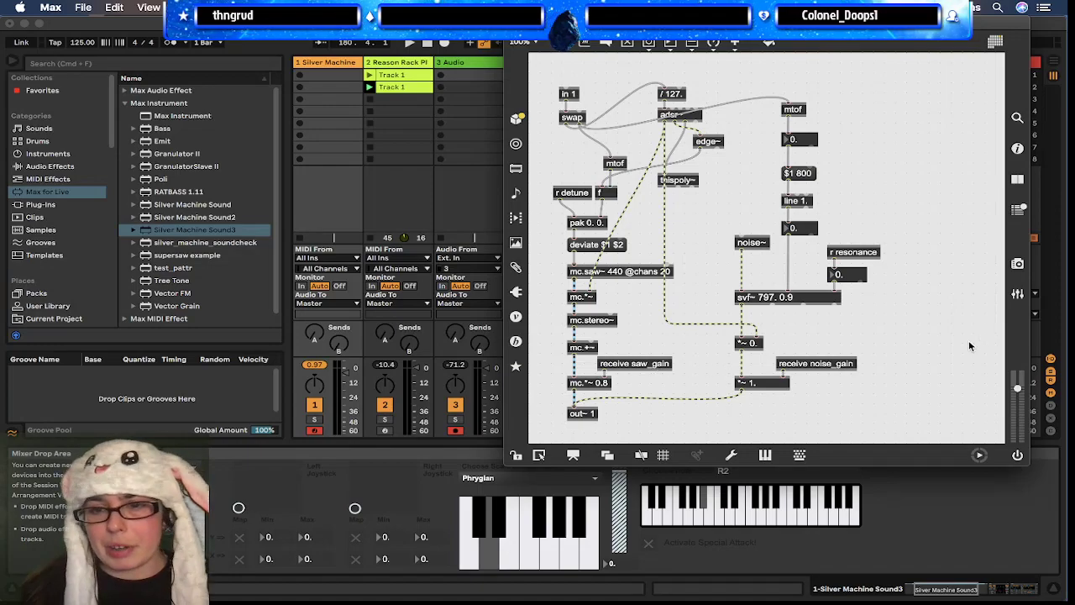
Step: Copy the receive noise_gain, receive saw_gain and r resonance objects from the voice patcher
{"action": "left_click", "coordinate": [833, 366]}
{"action": "left_click", "coordinate": [638, 370], "text": "shift"}
{"action": "left_click", "coordinate": [848, 255], "text": "shift"}
{"action": "key", "text": "super+c"}
{"action": "left_click", "coordinate": [904, 217]}
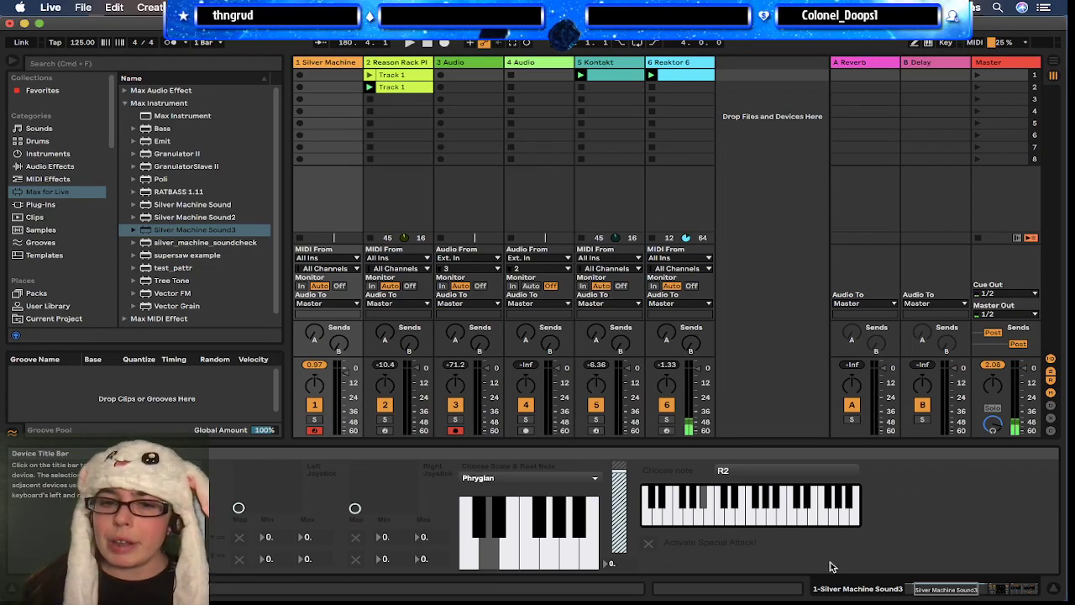
Step: Switch to the Silver Machine Sound3 device patcher and show its patching view around poly~ super_duper_saw_noise 16 and s detune
{"action": "scroll", "coordinate": [795, 562], "scroll_direction": "right", "scroll_amount": 5}
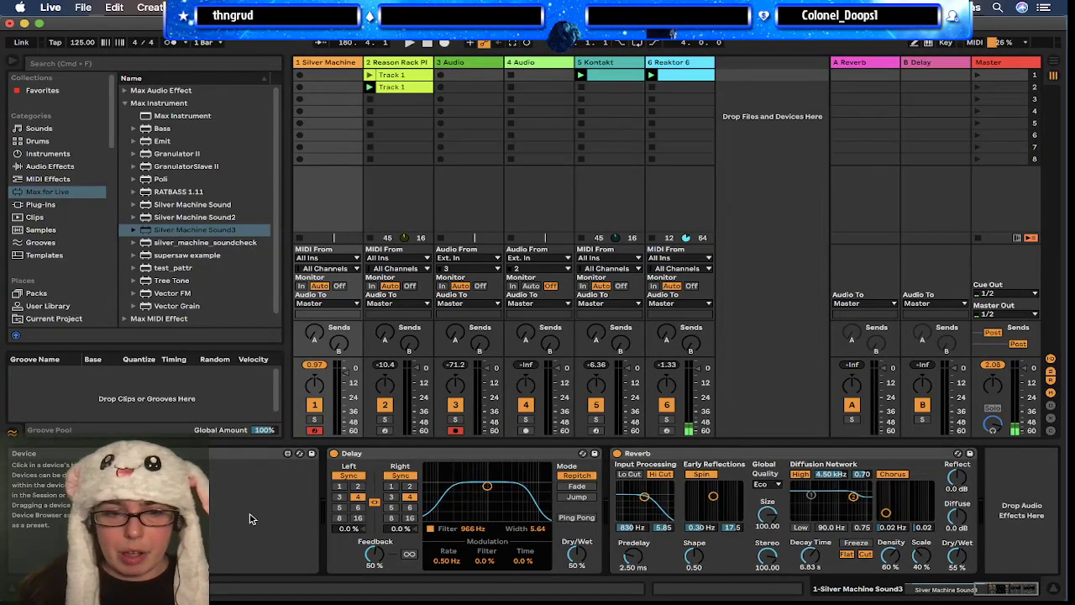
{"action": "scroll", "coordinate": [252, 517], "scroll_direction": "left", "scroll_amount": 8}
{"action": "scroll", "coordinate": [520, 568], "scroll_direction": "right", "scroll_amount": 3}
{"action": "scroll", "coordinate": [763, 529], "scroll_direction": "right", "scroll_amount": 6}
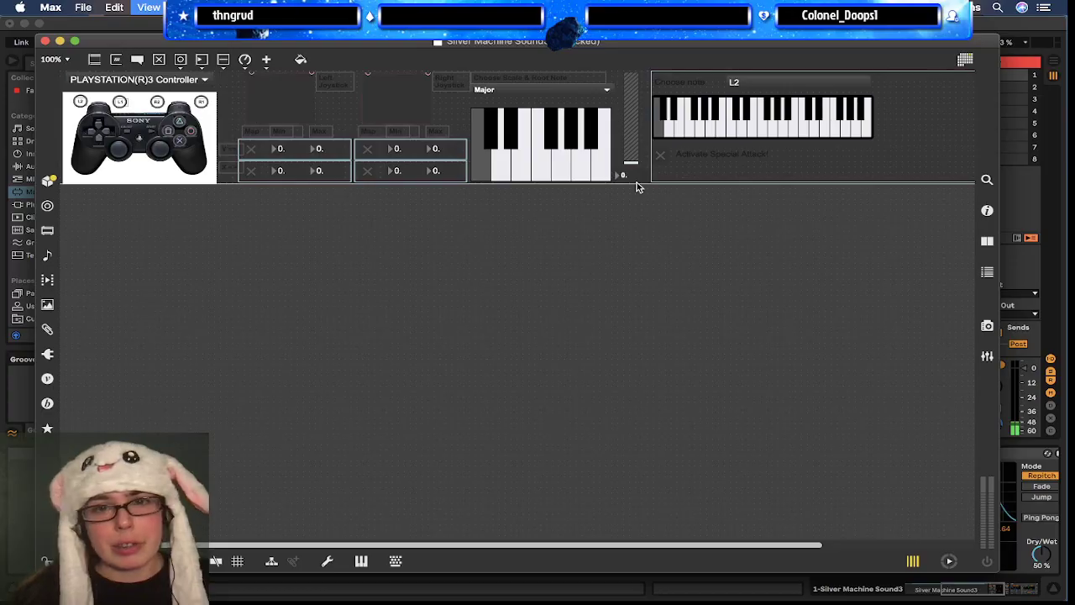
{"action": "key", "text": "super+alt+e"}
{"action": "scroll", "coordinate": [599, 454], "scroll_direction": "down", "scroll_amount": 10}
{"action": "scroll", "coordinate": [599, 454], "scroll_direction": "down", "scroll_amount": 5}
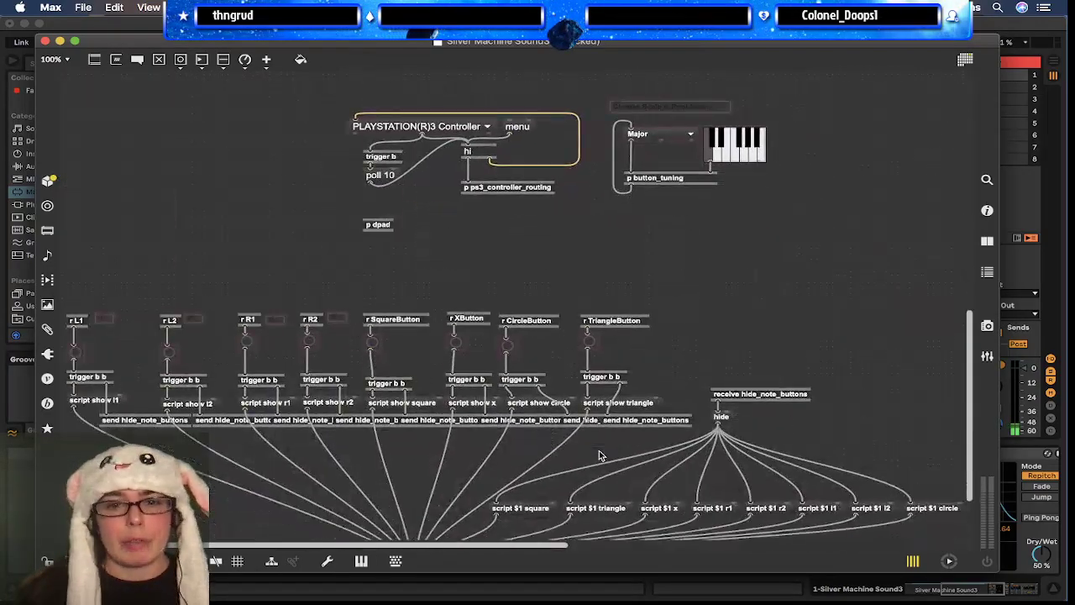
{"action": "scroll", "coordinate": [599, 454], "scroll_direction": "right", "scroll_amount": 10}
{"action": "scroll", "coordinate": [598, 455], "scroll_direction": "right", "scroll_amount": 5}
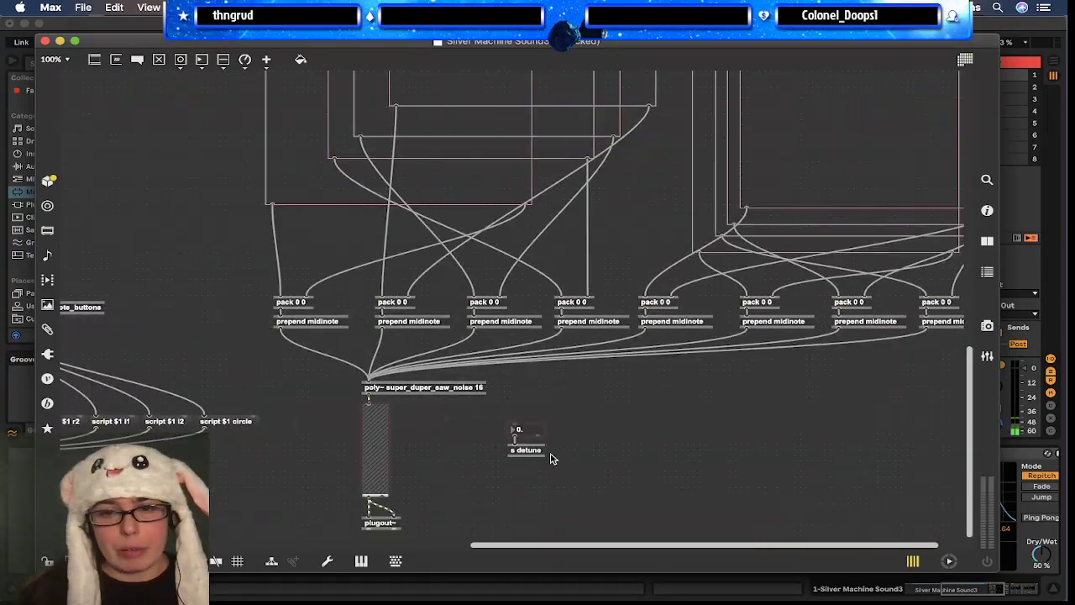
{"action": "scroll", "coordinate": [609, 433], "scroll_direction": "left", "scroll_amount": 3}
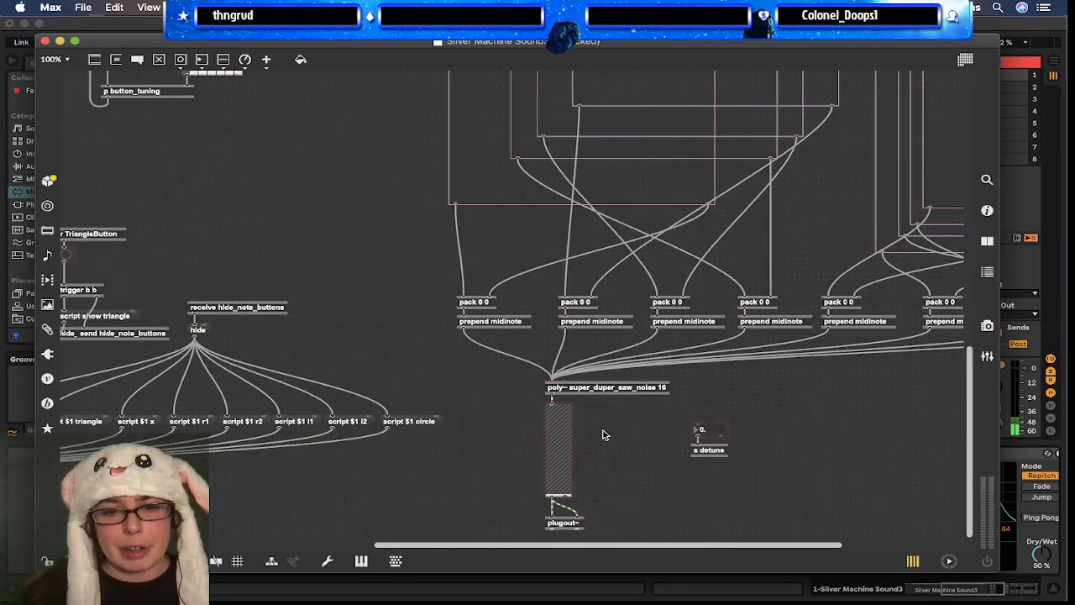
{"action": "scroll", "coordinate": [689, 516], "scroll_direction": "right", "scroll_amount": 2}
{"action": "scroll", "coordinate": [689, 518], "scroll_direction": "right", "scroll_amount": 4}
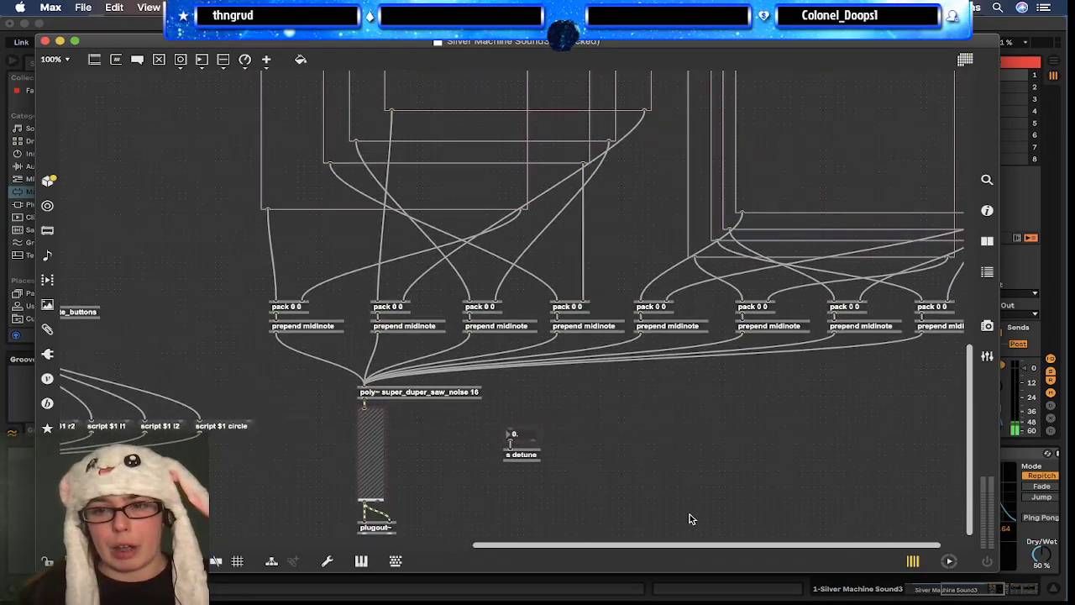
{"action": "scroll", "coordinate": [689, 518], "scroll_direction": "left", "scroll_amount": 2}
{"action": "scroll", "coordinate": [689, 518], "scroll_direction": "right", "scroll_amount": 2}
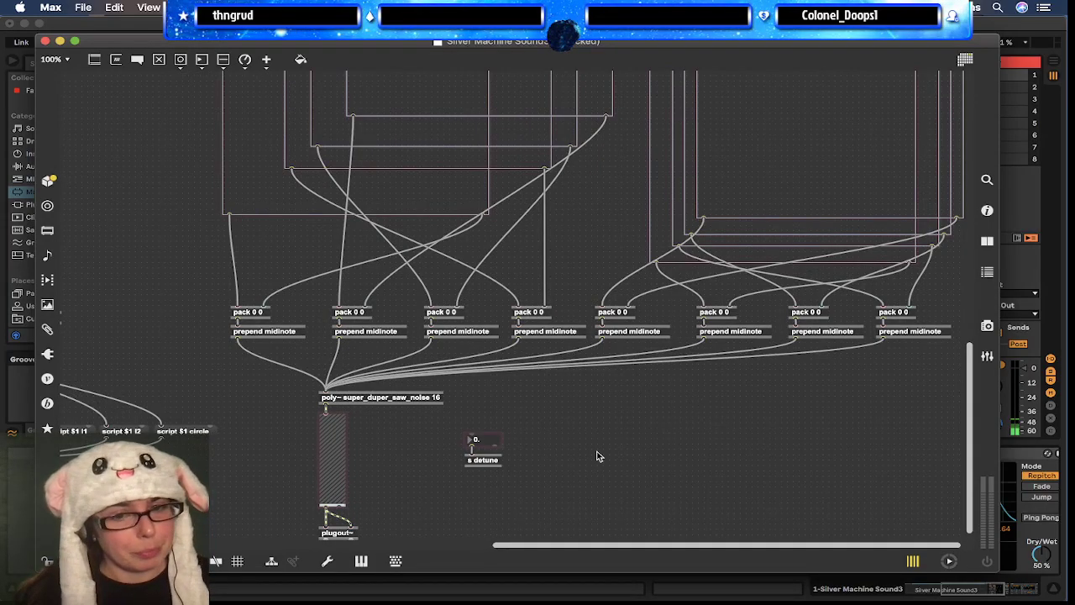
Step: Paste the three copied receive objects and place them in a row below and to the right of s detune
{"action": "key", "text": "super+v"}
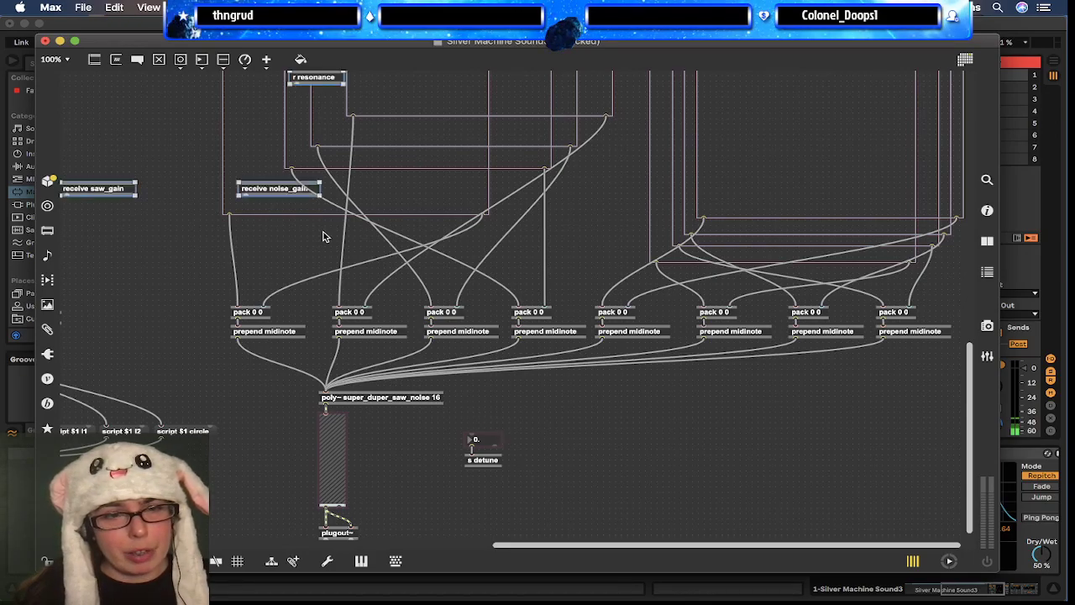
{"action": "left_click_drag", "start_coordinate": [293, 204], "coordinate": [626, 493]}
{"action": "left_click", "coordinate": [629, 431]}
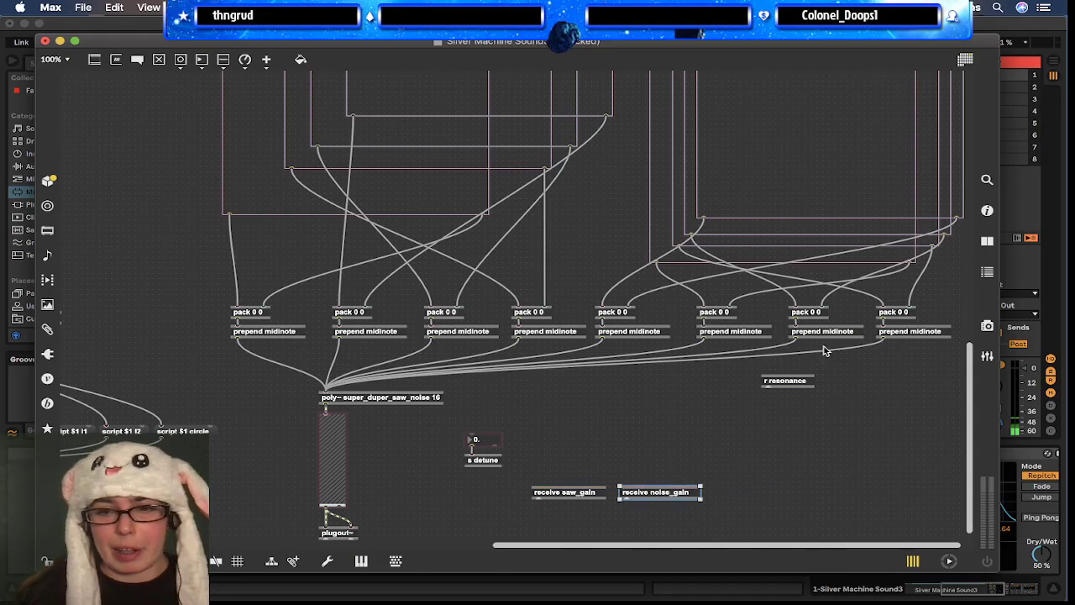
{"action": "left_click_drag", "start_coordinate": [789, 380], "coordinate": [744, 499]}
{"action": "left_click", "coordinate": [692, 520]}
{"action": "left_click_drag", "start_coordinate": [540, 463], "coordinate": [716, 453]}
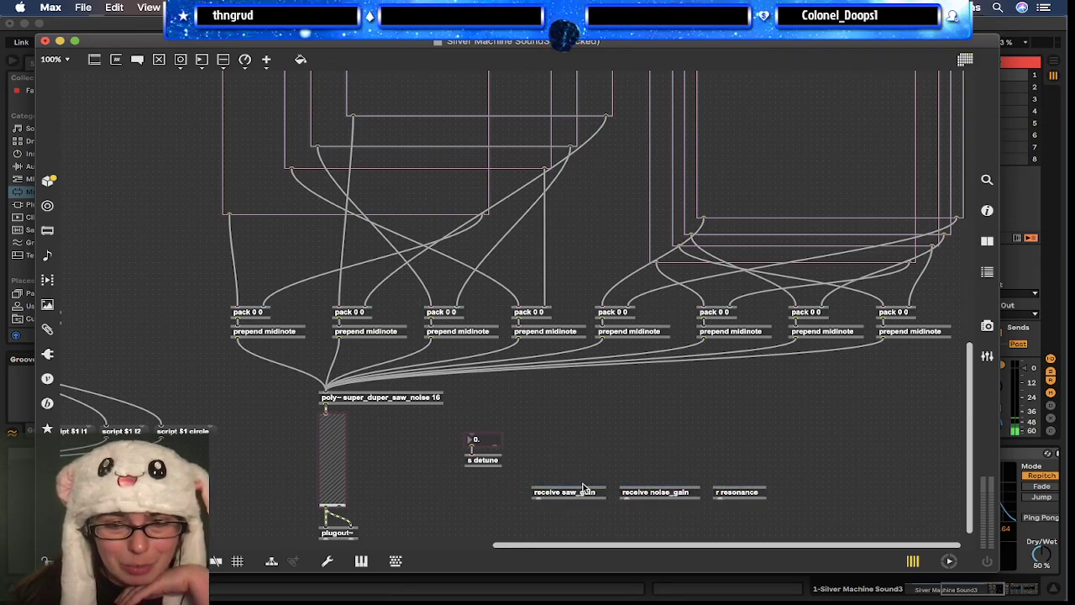
Step: Change the pasted receive saw_gain and receive noise_gain objects into s saw_gain and s noise_gain
{"action": "key", "text": "n"}
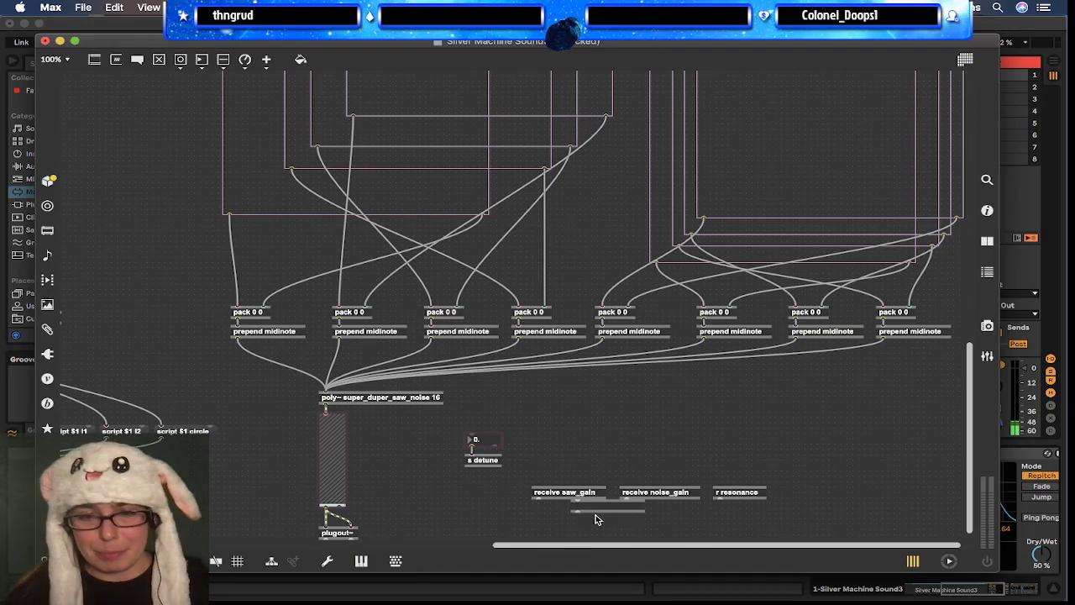
{"action": "key", "text": "BackSpace"}
{"action": "double_click", "coordinate": [573, 493]}
{"action": "key", "text": "Left"}
{"action": "type", "text": "s"}
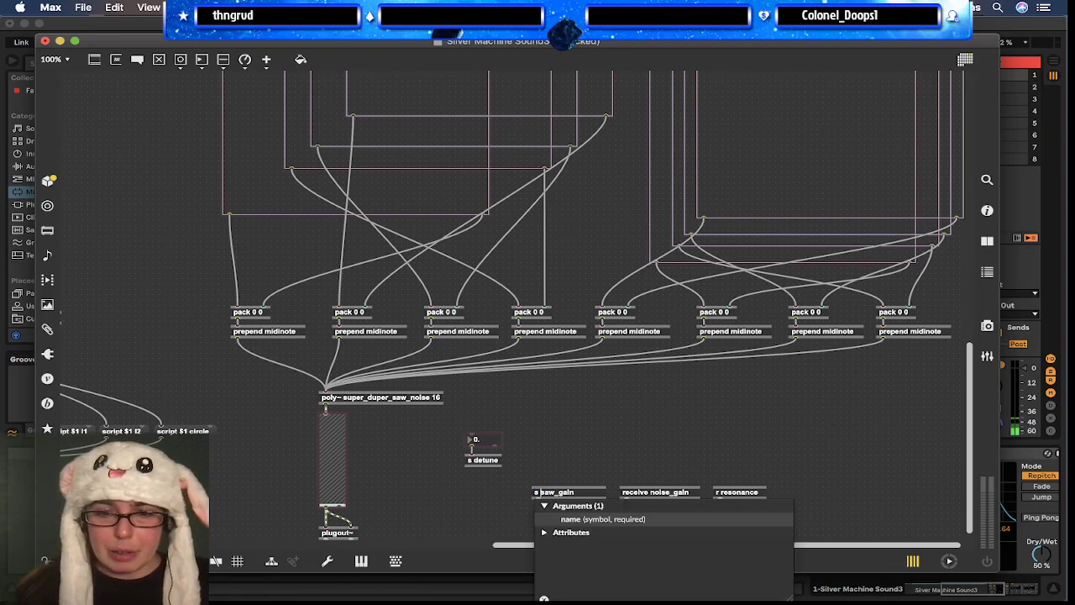
{"action": "key", "text": "Tab"}
{"action": "key", "text": "Left"}
{"action": "key", "text": "alt+shift+Right"}
{"action": "type", "text": "s"}
{"action": "left_click", "coordinate": [741, 411]}
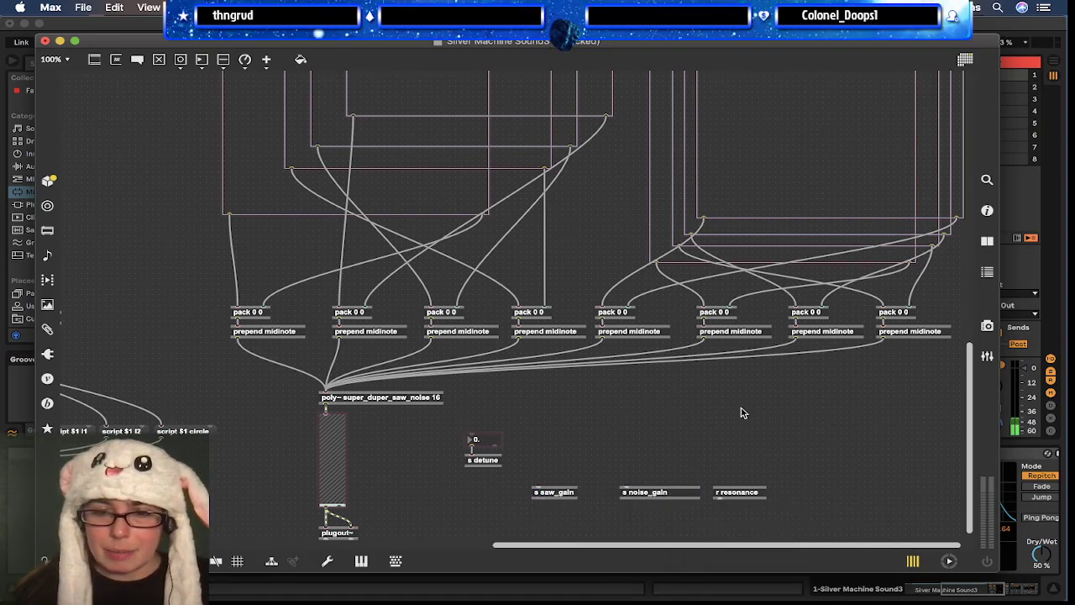
Step: Change the pasted r resonance object into s resonance
{"action": "left_click", "coordinate": [735, 497]}
{"action": "left_click", "coordinate": [734, 498]}
{"action": "key", "text": "Left"}
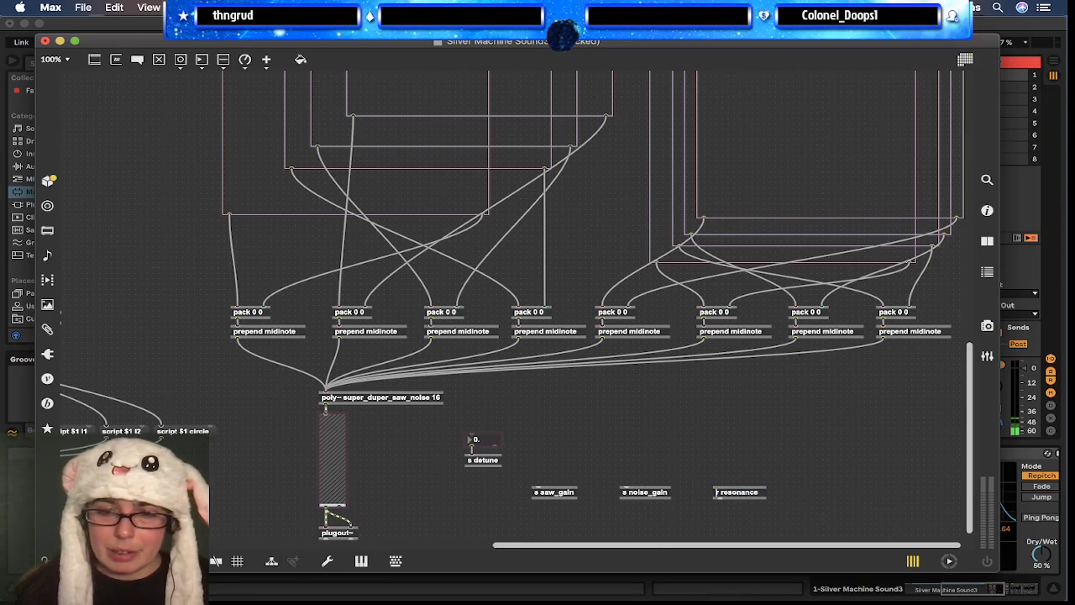
{"action": "type", "text": "s"}
{"action": "left_click", "coordinate": [744, 439]}
Step: Line up s saw_gain, s noise_gain and s resonance in one close row beside s detune
{"action": "left_click_drag", "start_coordinate": [739, 498], "coordinate": [625, 497]}
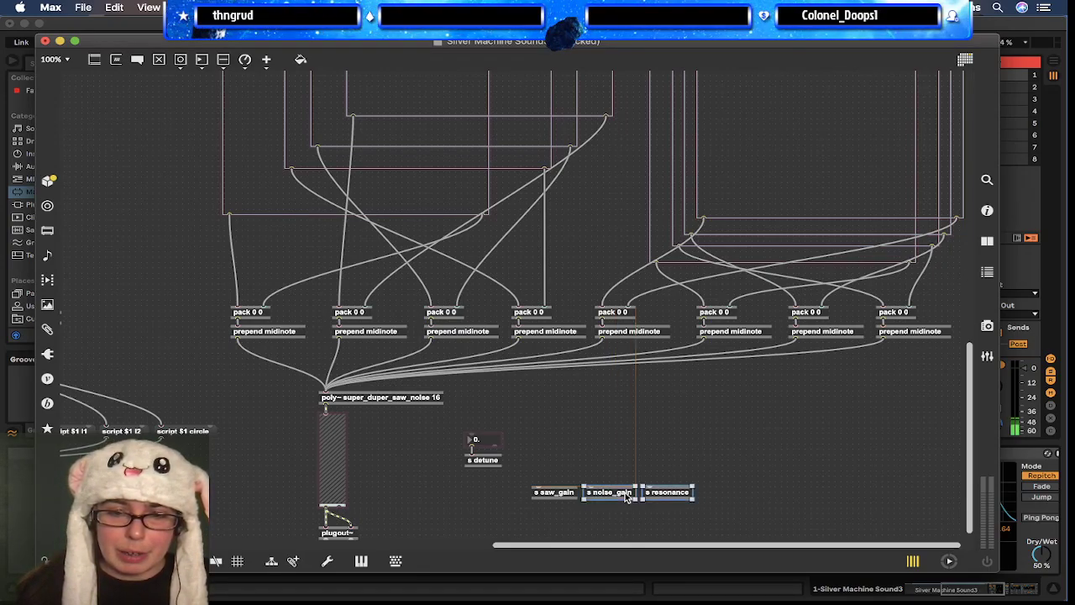
{"action": "left_click_drag", "start_coordinate": [542, 476], "coordinate": [650, 468]}
{"action": "left_click", "coordinate": [651, 532]}
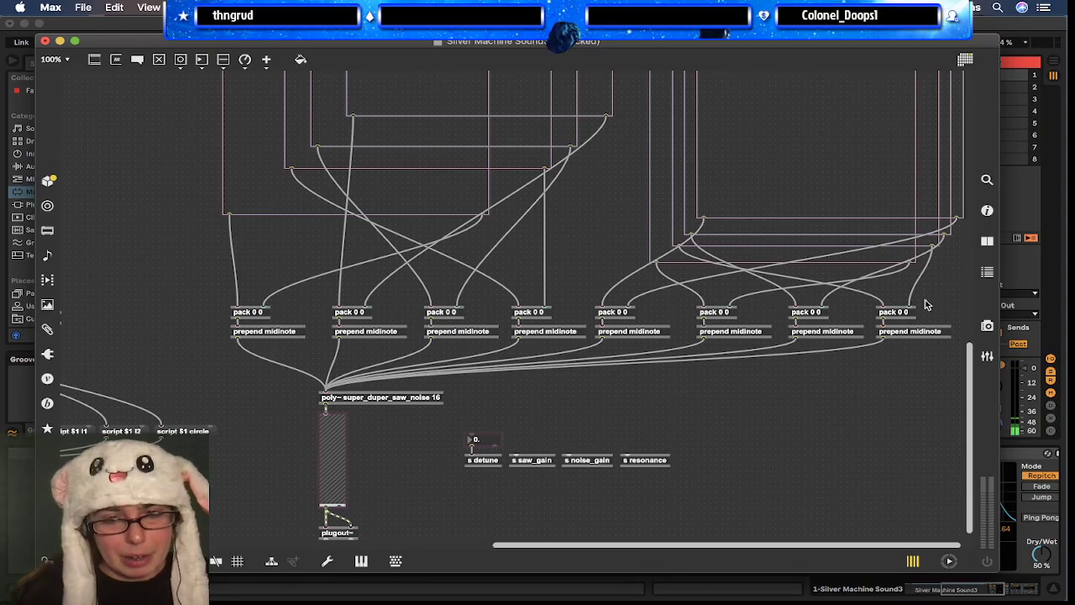
Step: Add a float number box above each of s saw_gain, s noise_gain and s resonance and connect it to the object below
{"action": "left_click_drag", "start_coordinate": [472, 440], "coordinate": [509, 433]}
{"action": "key", "text": "f"}
{"action": "key", "text": "f"}
{"action": "left_click_drag", "start_coordinate": [625, 448], "coordinate": [568, 456]}
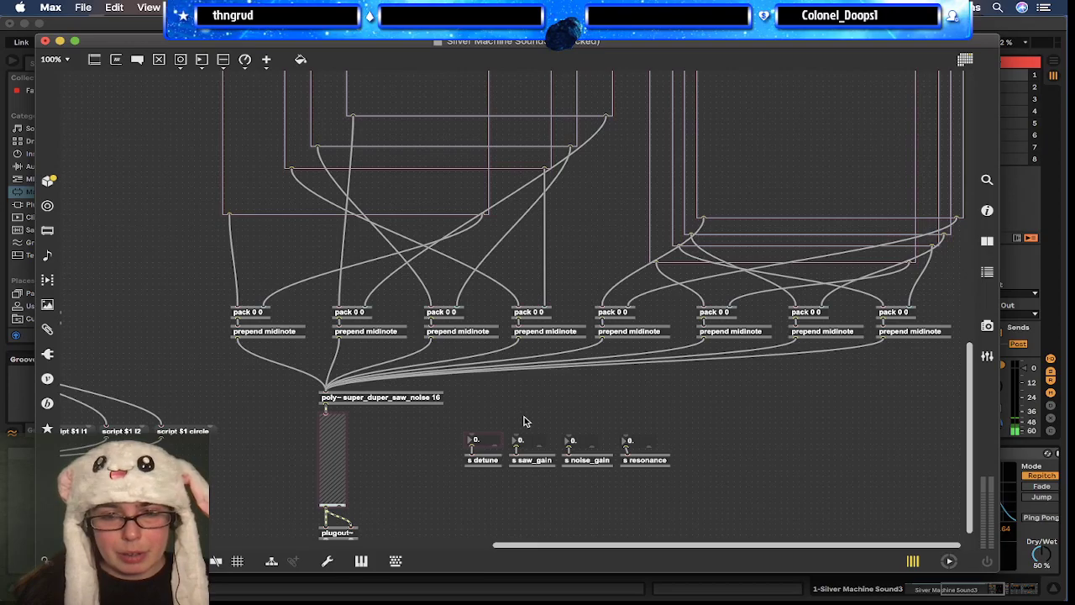
{"action": "key", "text": "n"}
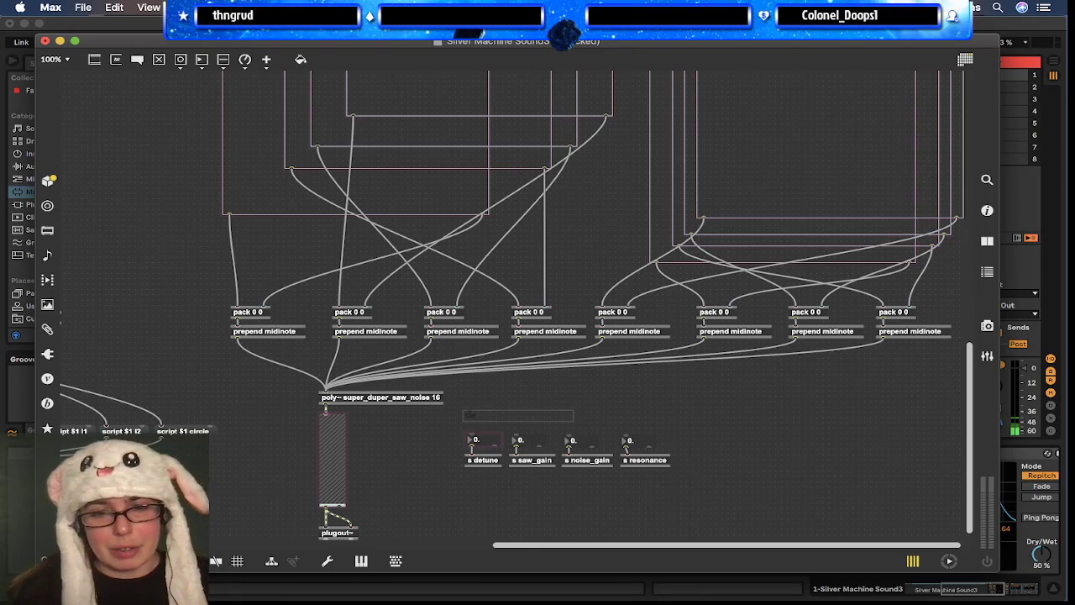
{"action": "scroll", "coordinate": [692, 391], "scroll_direction": "left", "scroll_amount": 5}
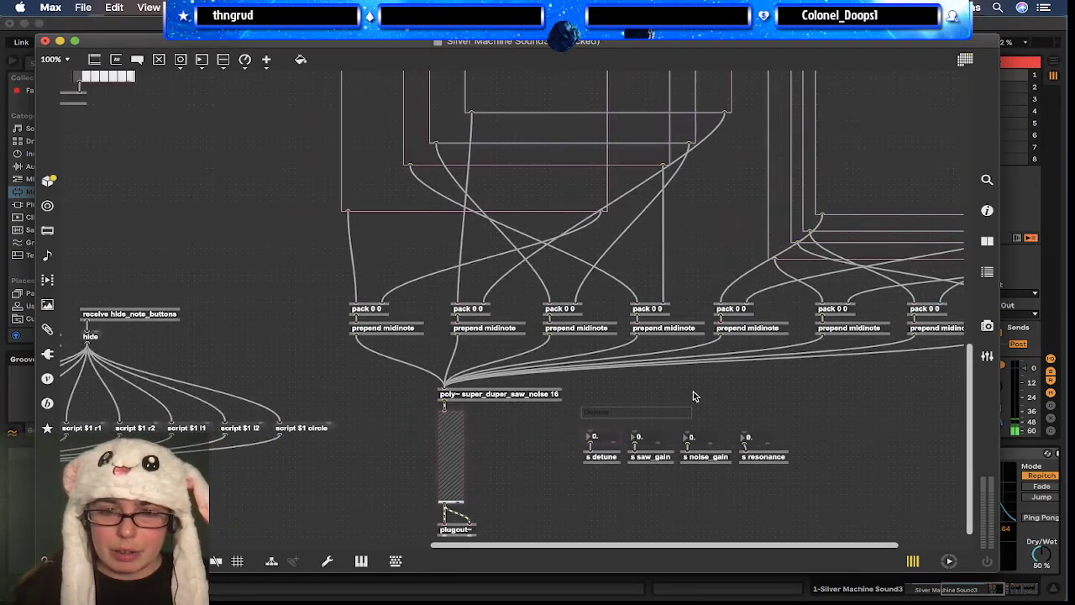
{"action": "left_click", "coordinate": [631, 413]}
{"action": "left_click_drag", "start_coordinate": [692, 417], "coordinate": [648, 421]}
Step: Add a live.comment object reading Detune above the send objects and delete the two faint Detune comments
{"action": "type", "text": "nlive.co"}
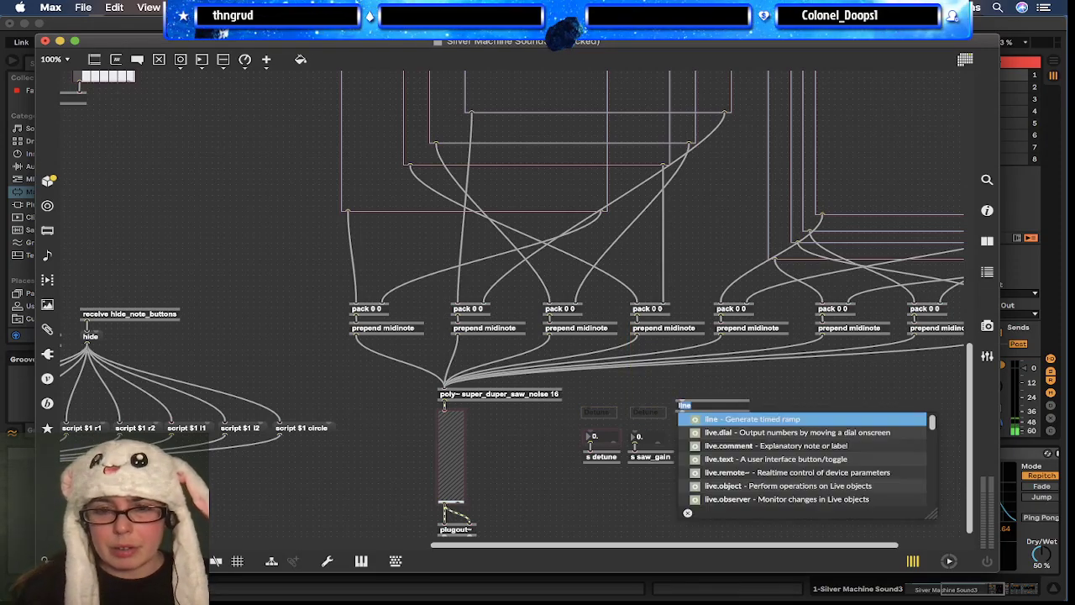
{"action": "key", "text": "Return"}
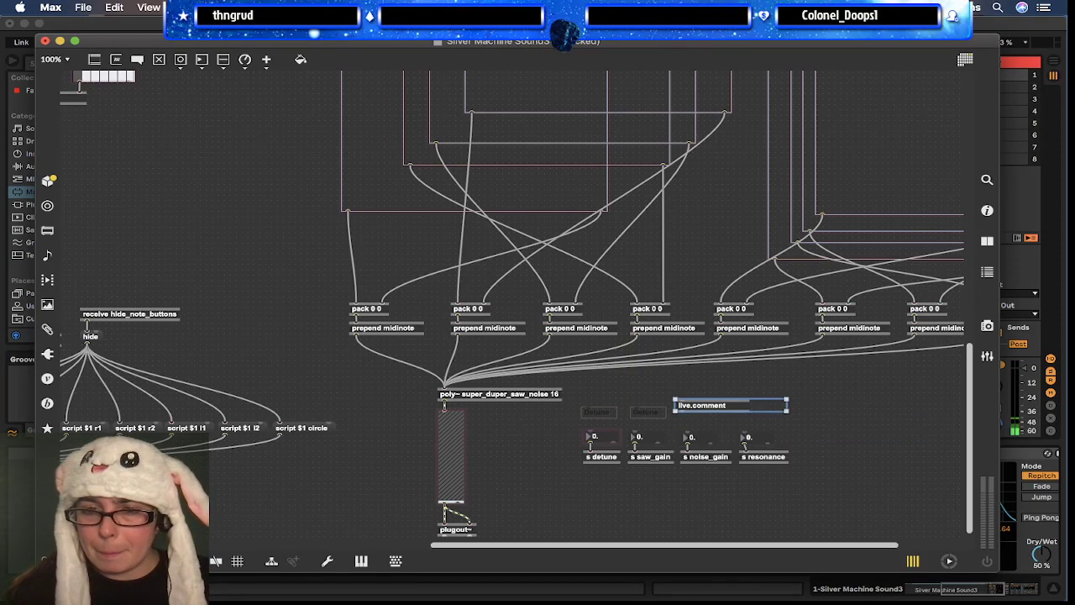
{"action": "double_click", "coordinate": [728, 402]}
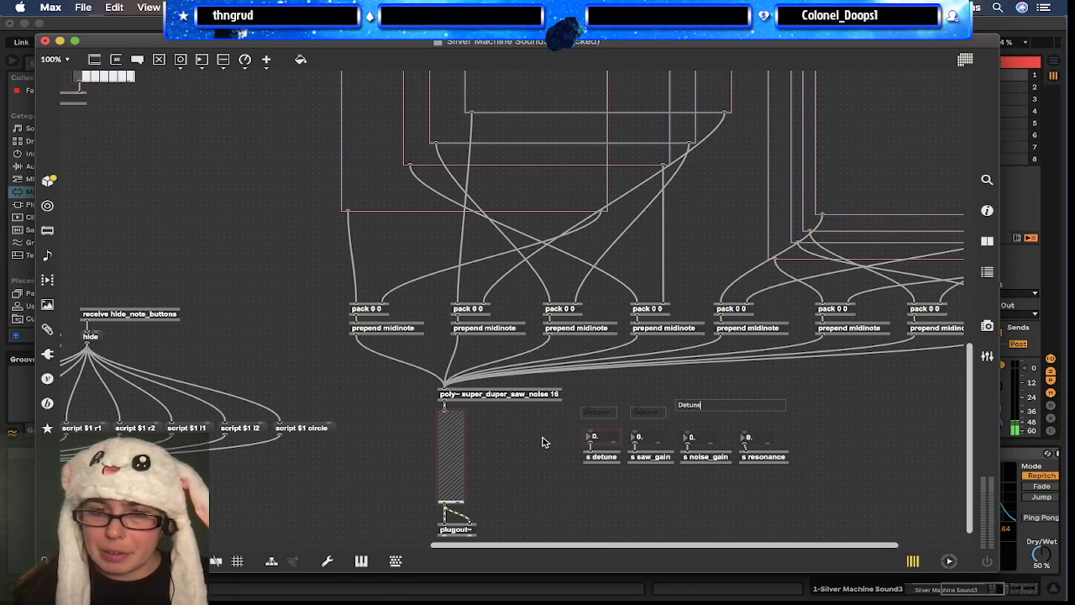
{"action": "left_click_drag", "start_coordinate": [593, 404], "coordinate": [642, 414]}
{"action": "key", "text": "BackSpace"}
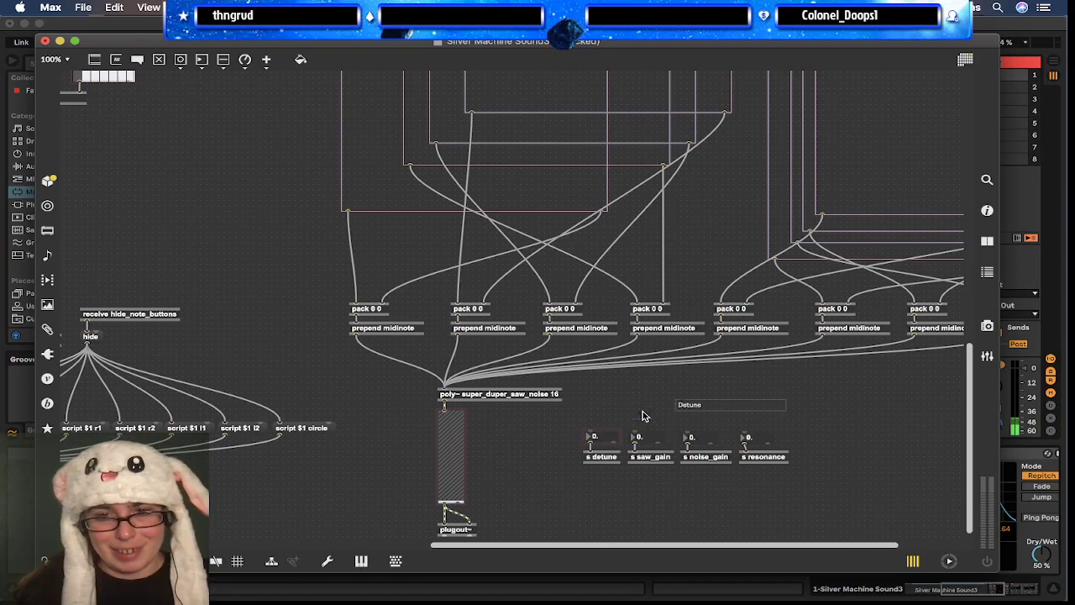
Step: Place the Detune label above its number box and copy it as Saw and Noise labels above the saw_gain and noise_gain boxes
{"action": "left_click_drag", "start_coordinate": [737, 409], "coordinate": [649, 422]}
{"action": "double_click", "coordinate": [649, 424]}
{"action": "type", "text": "Saw"}
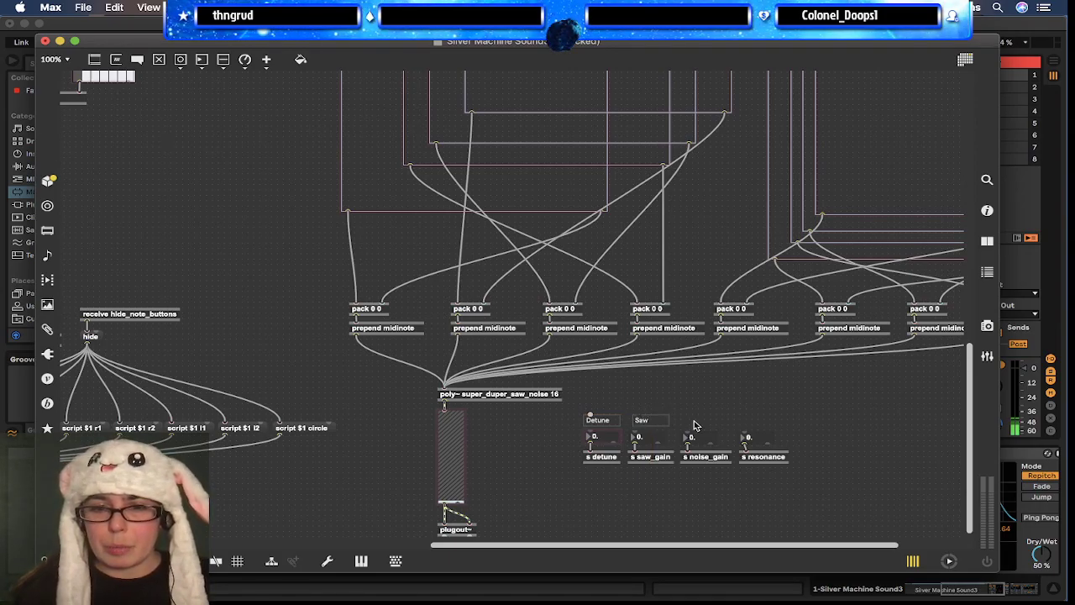
{"action": "left_click_drag", "start_coordinate": [645, 423], "coordinate": [693, 422]}
{"action": "double_click", "coordinate": [693, 424]}
{"action": "type", "text": "Noise"}
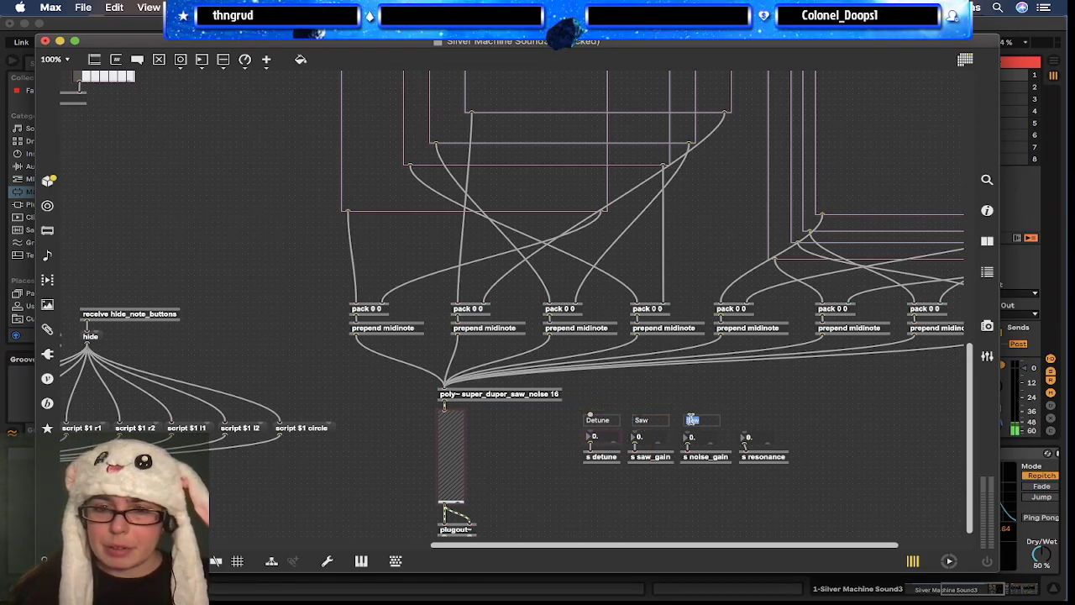
Step: Copy the Noise label above the s resonance number box, rename it Resonance and widen it to fit the text
{"action": "left_click", "coordinate": [727, 405]}
{"action": "left_click_drag", "start_coordinate": [695, 422], "coordinate": [752, 424]}
{"action": "double_click", "coordinate": [749, 422]}
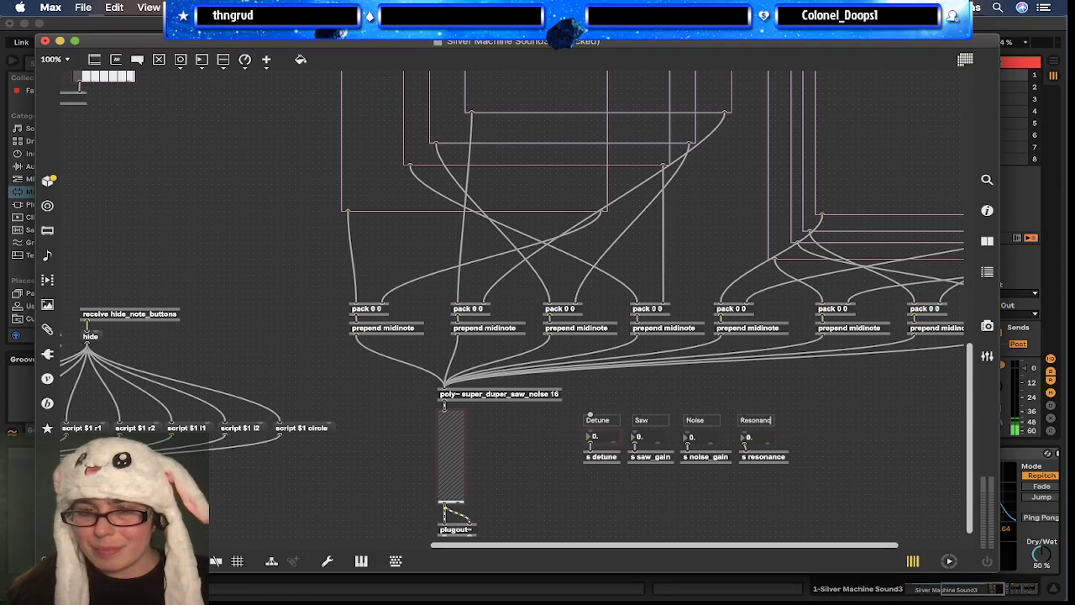
{"action": "type", "text": "Resonance"}
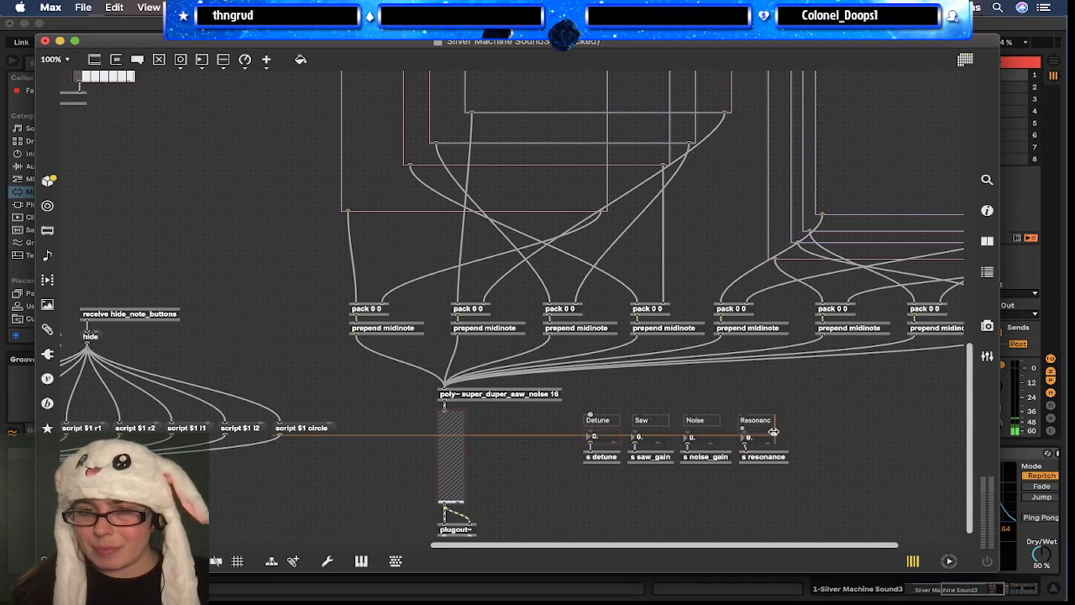
{"action": "left_click", "coordinate": [805, 420]}
Step: Add the Saw, Noise and Resonance labels and number boxes to the presentation and move them below the Choose note keyboard
{"action": "left_click_drag", "start_coordinate": [830, 410], "coordinate": [643, 441]}
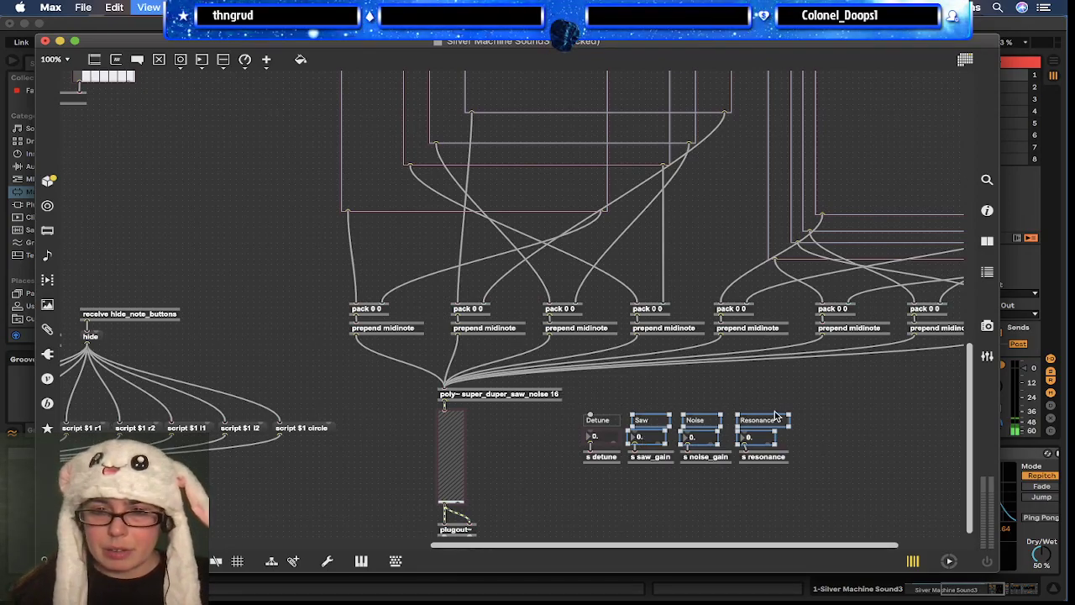
{"action": "key", "text": "super+alt+e"}
{"action": "left_click_drag", "start_coordinate": [827, 531], "coordinate": [606, 200]}
Step: Shrink the root note keyboard and narrow the Major scale menu to the same width
{"action": "left_click", "coordinate": [450, 157]}
{"action": "mouse_move", "coordinate": [450, 158]}
{"action": "left_mouse_down"}
{"action": "mouse_move", "coordinate": [451, 148]}
{"action": "mouse_move", "coordinate": [442, 161]}
{"action": "left_mouse_up"}
{"action": "left_click_drag", "start_coordinate": [510, 169], "coordinate": [478, 153]}
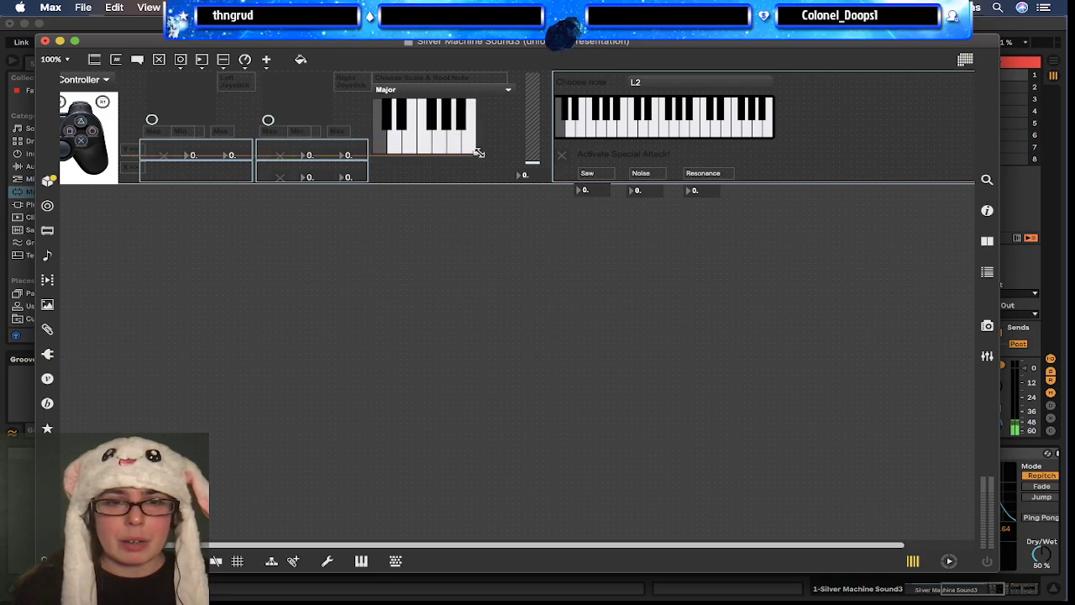
{"action": "left_click", "coordinate": [501, 93]}
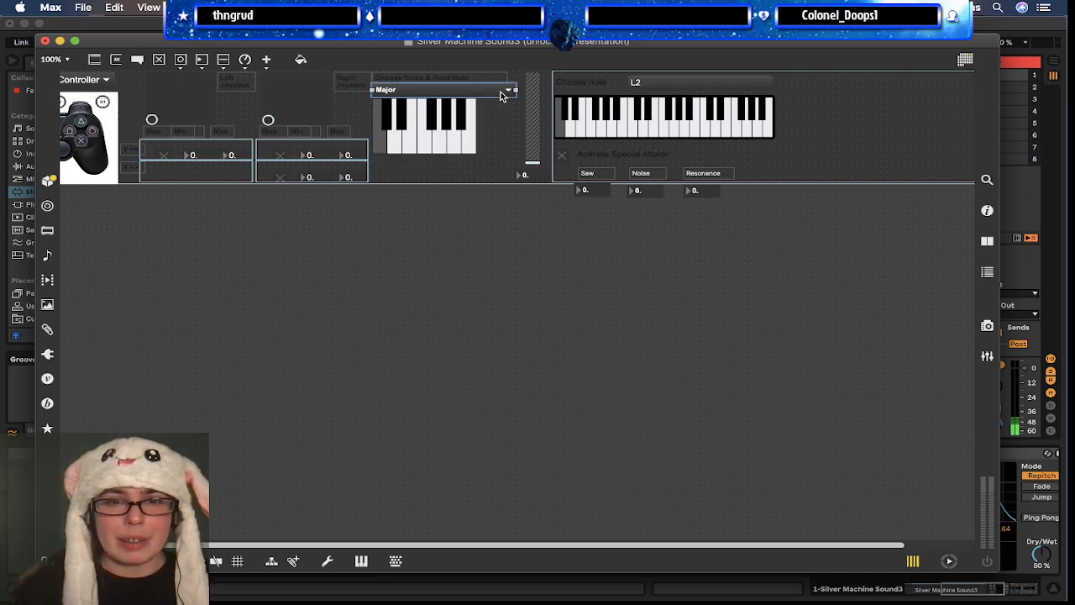
{"action": "left_click_drag", "start_coordinate": [515, 89], "coordinate": [477, 90]}
{"action": "left_click", "coordinate": [582, 241]}
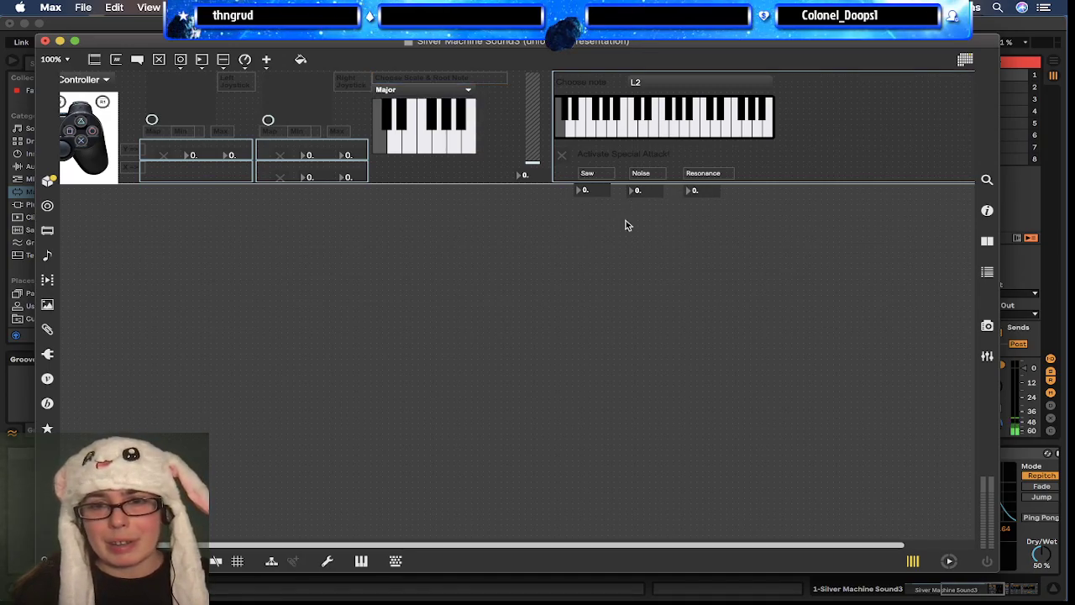
Step: Move the Saw label and its number box beside the root note keyboard
{"action": "left_click_drag", "start_coordinate": [585, 187], "coordinate": [586, 176]}
{"action": "left_click", "coordinate": [587, 190]}
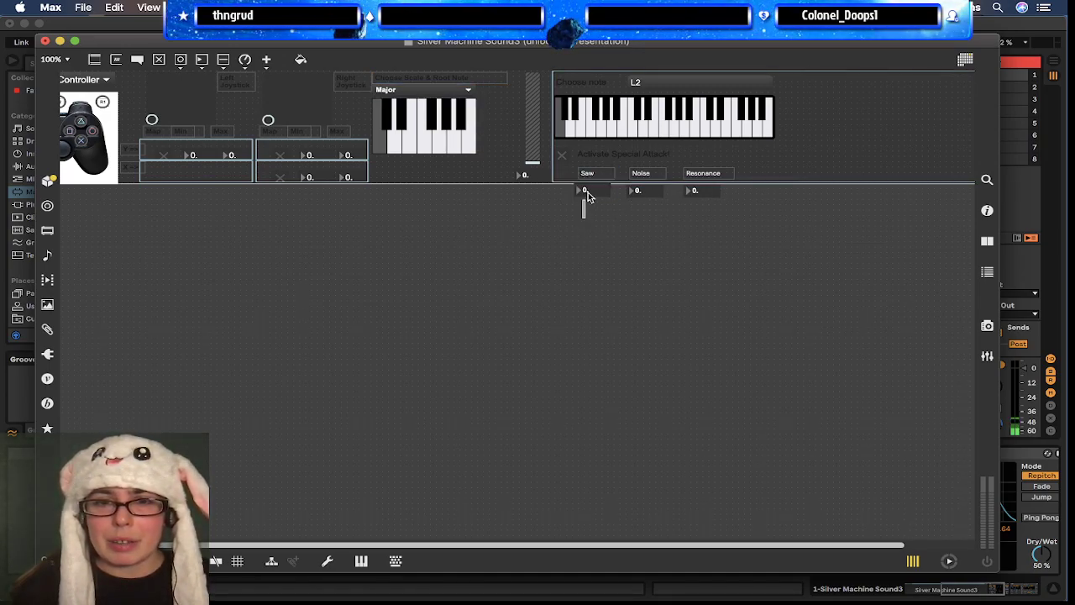
{"action": "left_click", "coordinate": [596, 176], "text": "shift"}
{"action": "left_click_drag", "start_coordinate": [596, 177], "coordinate": [503, 99]}
Step: Align the Noise label with its number box and move the pair directly under the Saw control
{"action": "left_click", "coordinate": [645, 193]}
{"action": "left_click", "coordinate": [645, 173], "text": "shift"}
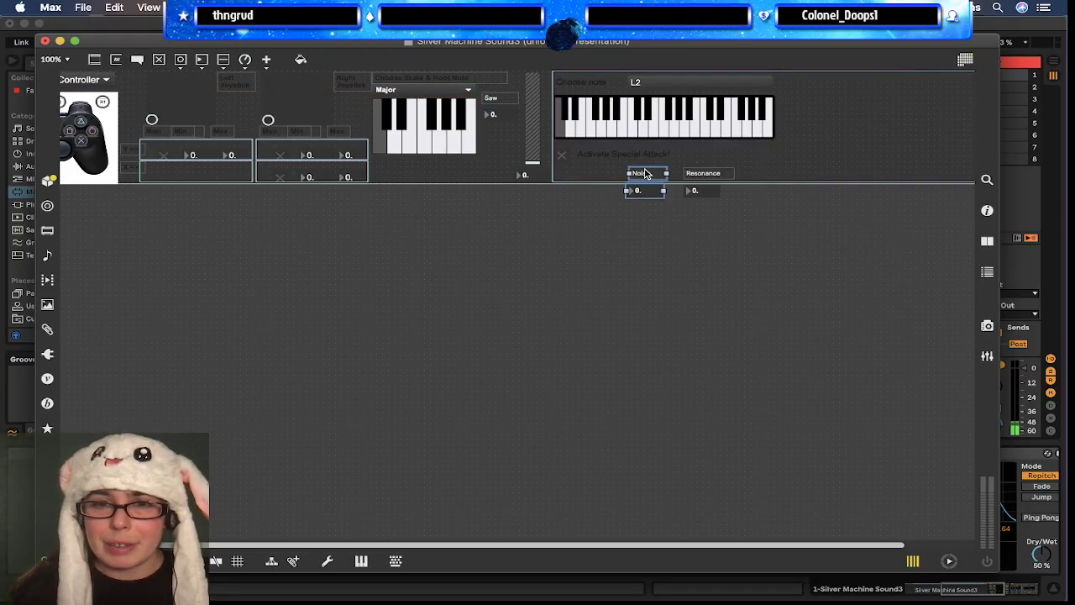
{"action": "key", "text": "super+y"}
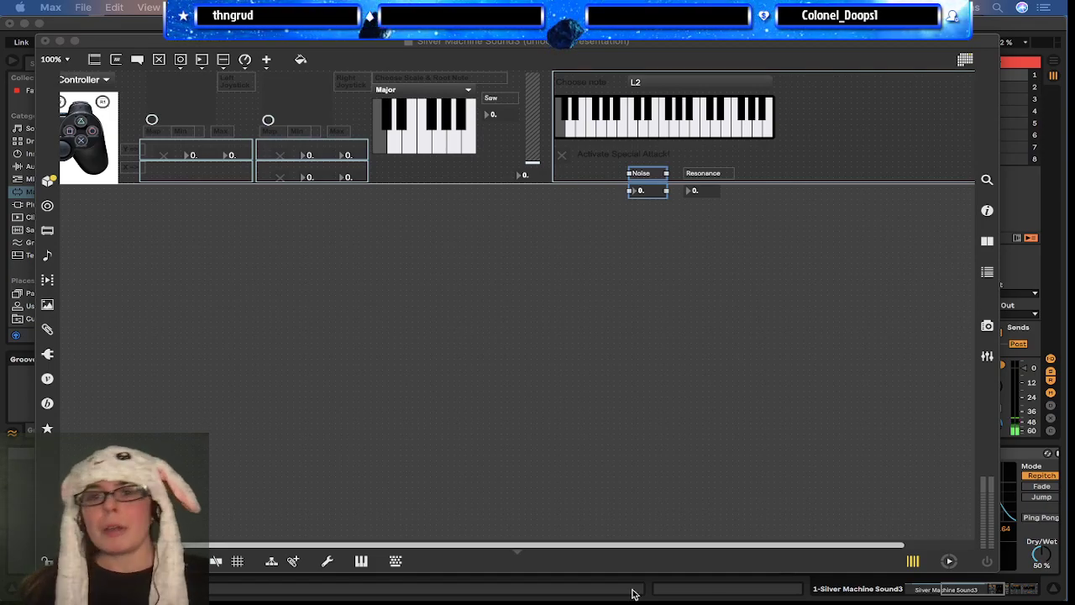
{"action": "left_click_drag", "start_coordinate": [648, 191], "coordinate": [496, 100]}
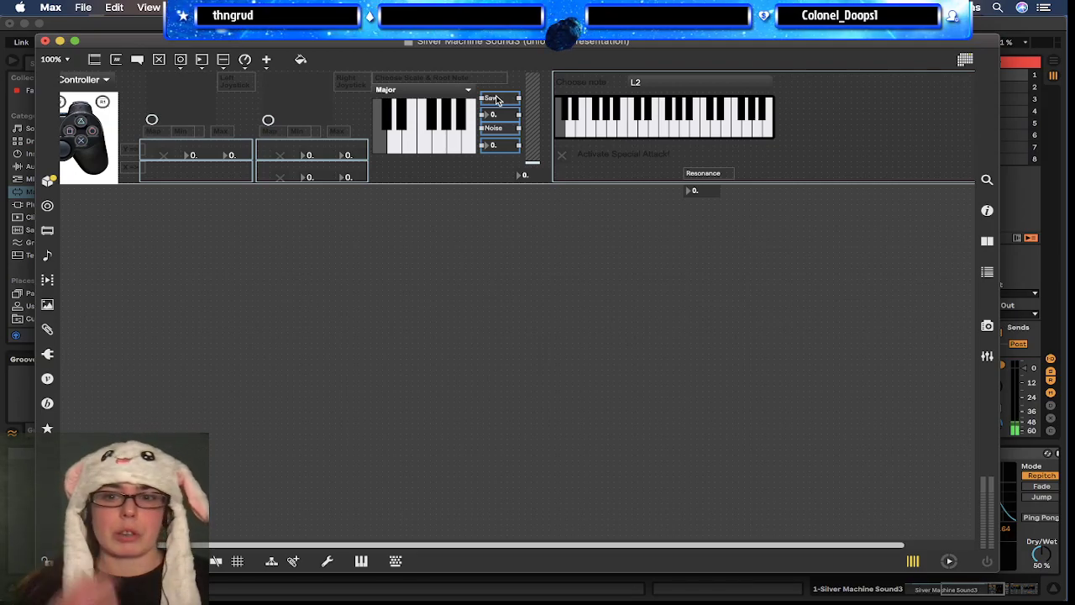
Step: Move the Resonance label and its number box beneath the Noise control and raise the box slightly toward the label
{"action": "left_click", "coordinate": [713, 199]}
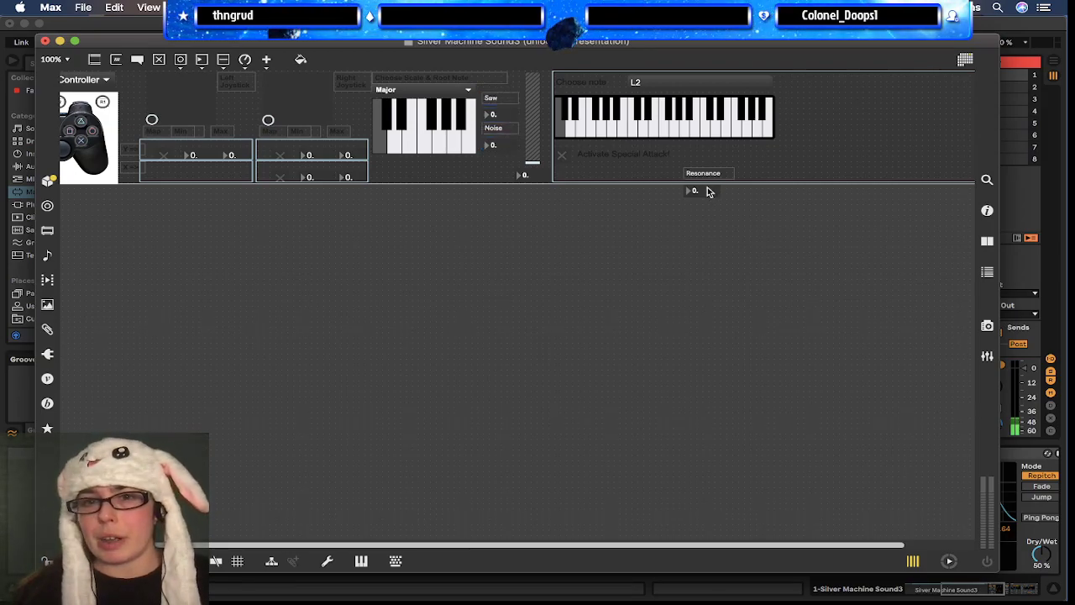
{"action": "left_click", "coordinate": [707, 188]}
{"action": "left_click", "coordinate": [703, 173], "text": "shift"}
{"action": "left_click_drag", "start_coordinate": [701, 180], "coordinate": [492, 167]}
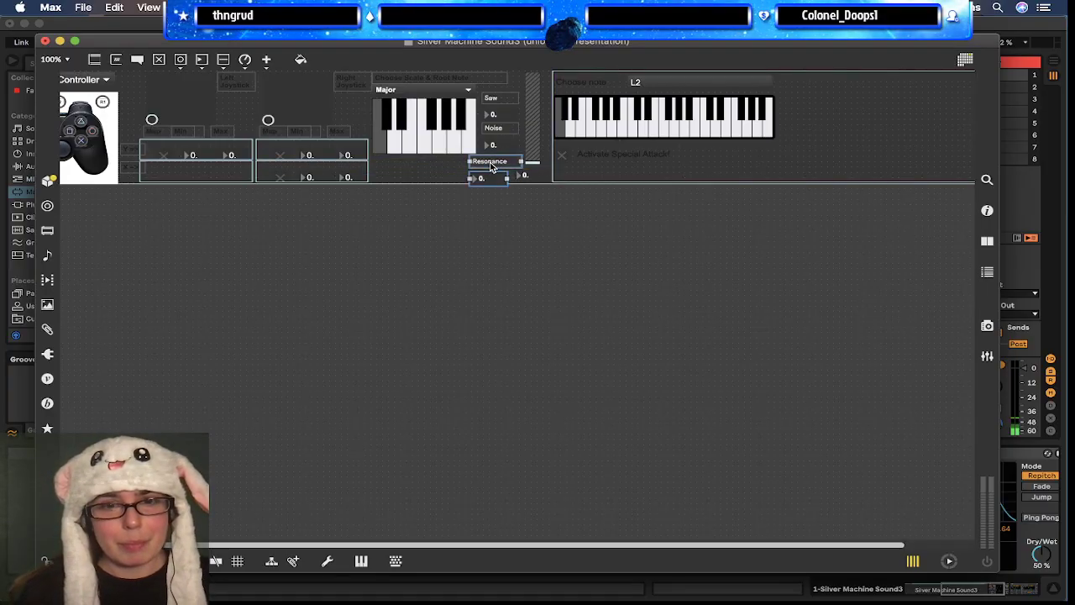
{"action": "left_click", "coordinate": [487, 246]}
{"action": "left_click", "coordinate": [490, 181]}
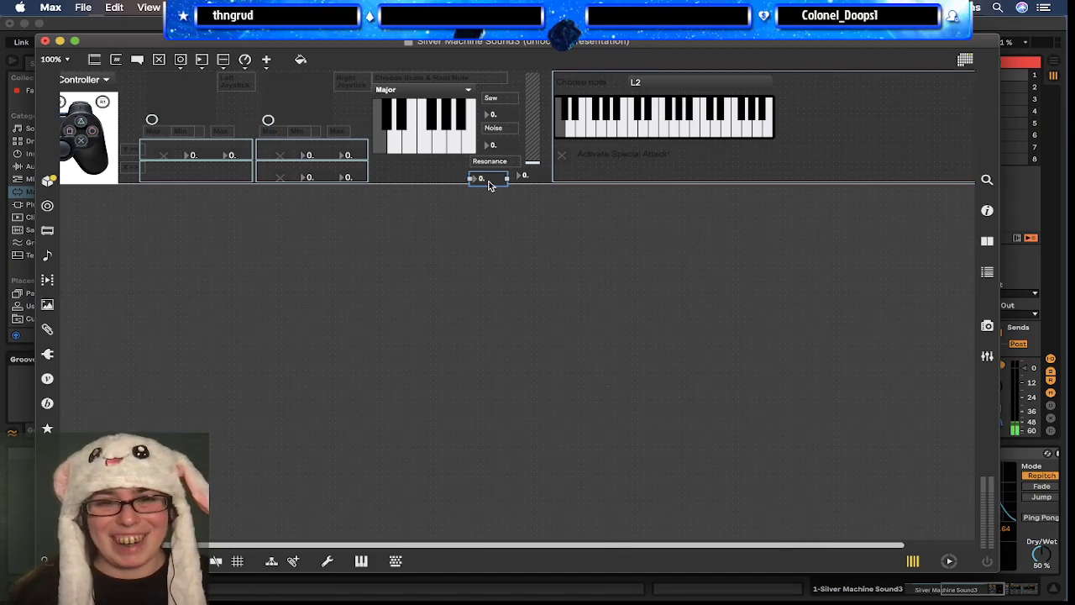
{"action": "left_click_drag", "start_coordinate": [490, 184], "coordinate": [491, 181]}
Step: Arrange the Resonance and Noise controls in a row under the root note keyboard and bring the detune number box into that row
{"action": "left_click", "coordinate": [491, 162]}
{"action": "left_click", "coordinate": [483, 176], "text": "shift"}
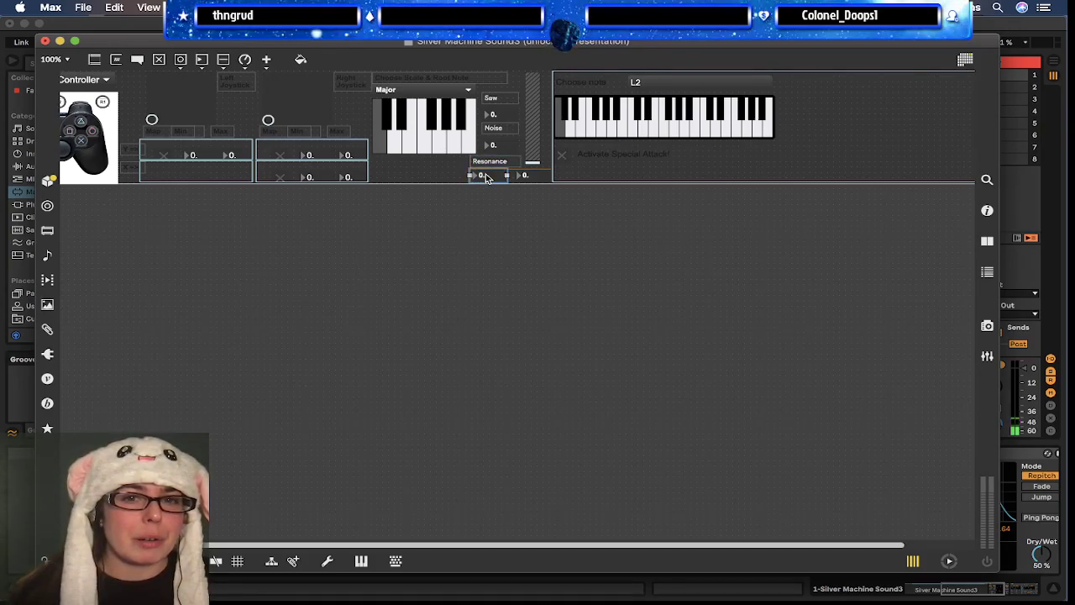
{"action": "left_click_drag", "start_coordinate": [486, 168], "coordinate": [388, 168]}
{"action": "left_click_drag", "start_coordinate": [494, 169], "coordinate": [499, 127]}
{"action": "left_click_drag", "start_coordinate": [529, 178], "coordinate": [496, 176]}
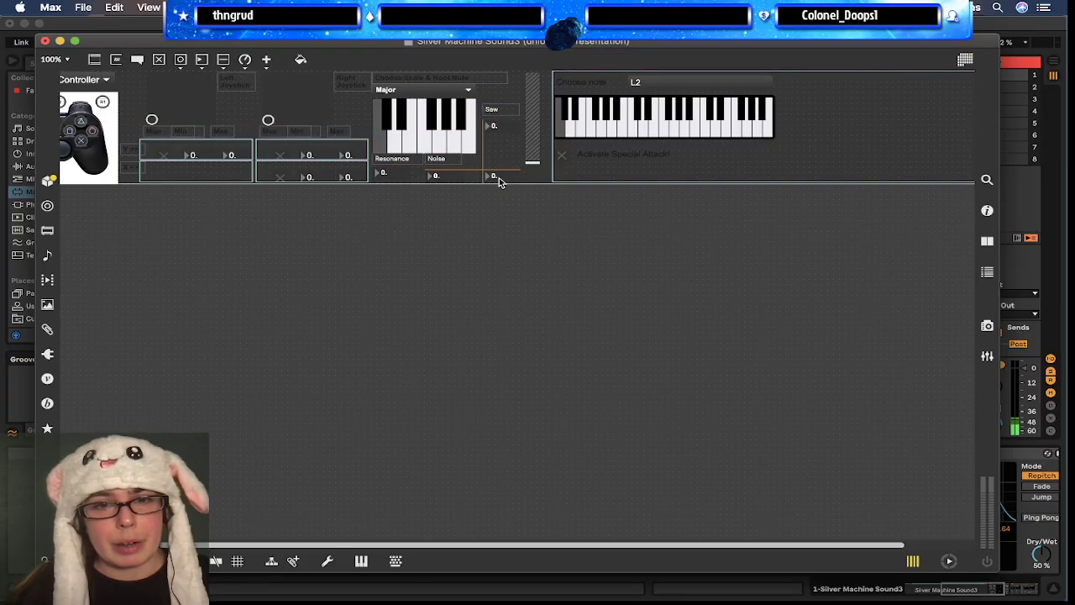
Step: Add the Detune label from the patch to the presentation and return to the presentation view
{"action": "key", "text": "super+alt+e"}
{"action": "scroll", "coordinate": [768, 425], "scroll_direction": "down", "scroll_amount": 8}
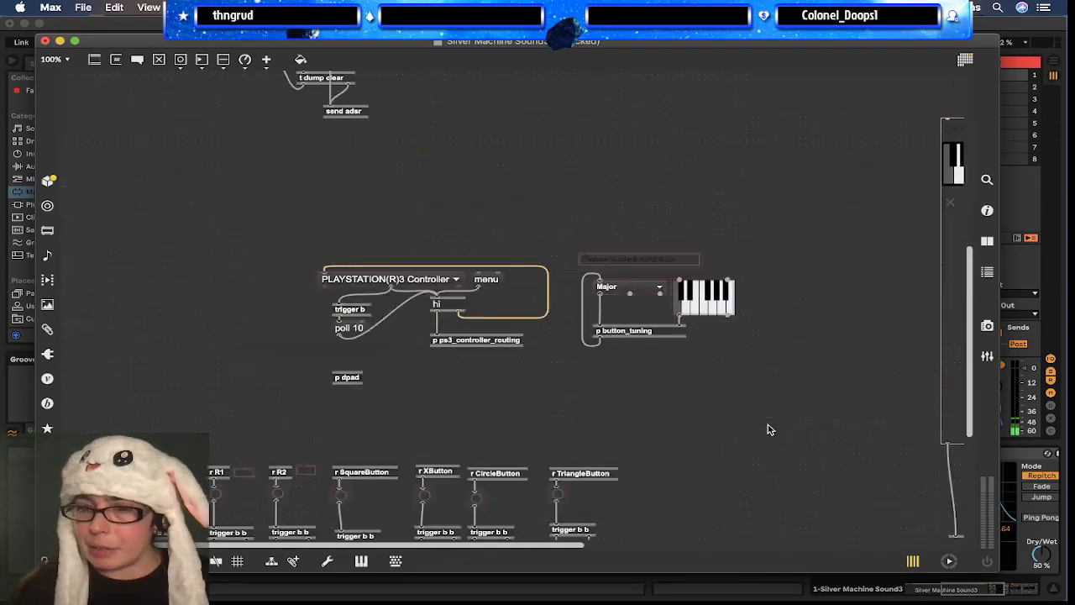
{"action": "scroll", "coordinate": [767, 430], "scroll_direction": "right", "scroll_amount": 10}
{"action": "scroll", "coordinate": [767, 429], "scroll_direction": "down", "scroll_amount": 5}
{"action": "left_click", "coordinate": [602, 411]}
{"action": "key", "text": "super+alt+e"}
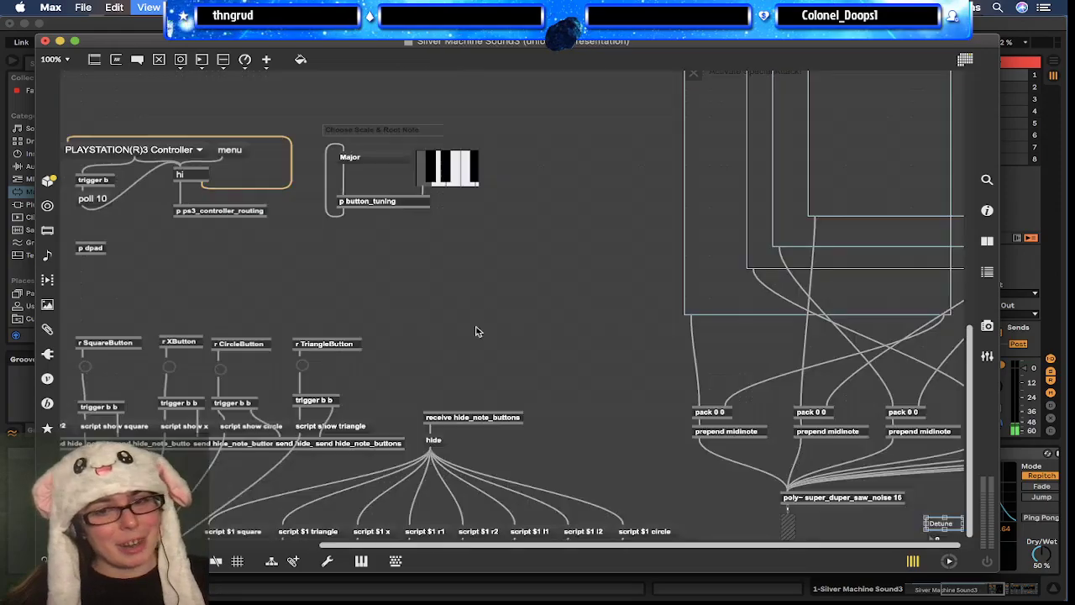
Step: Move the Detune label up into the device layout, directly above the detune number box
{"action": "left_click_drag", "start_coordinate": [949, 524], "coordinate": [236, 157]}
{"action": "scroll", "coordinate": [236, 157], "scroll_direction": "up", "scroll_amount": 4}
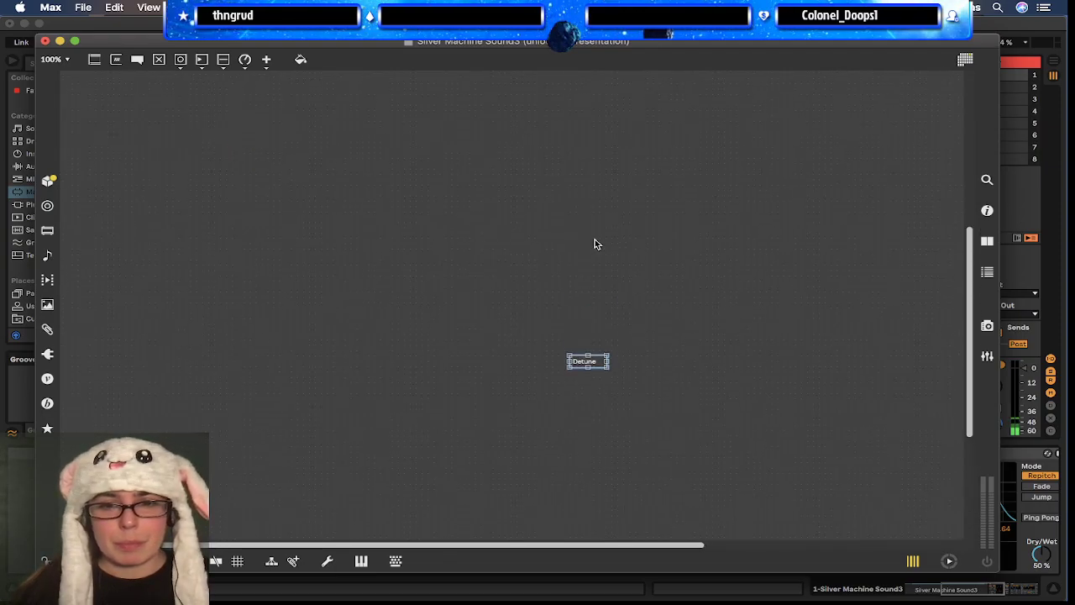
{"action": "left_click_drag", "start_coordinate": [594, 351], "coordinate": [266, 106]}
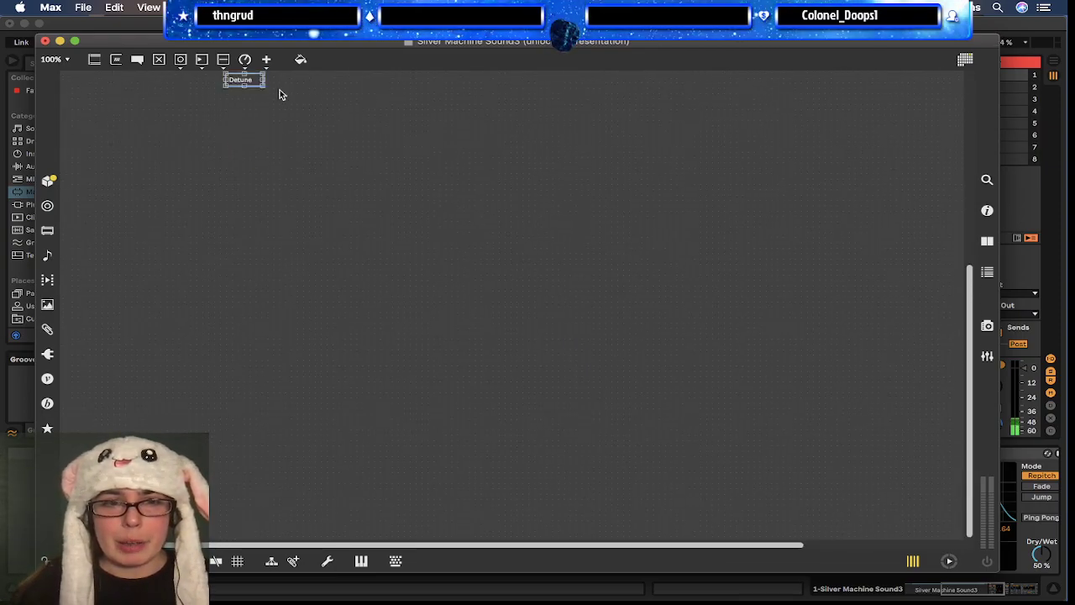
{"action": "scroll", "coordinate": [351, 157], "scroll_direction": "up", "scroll_amount": 10}
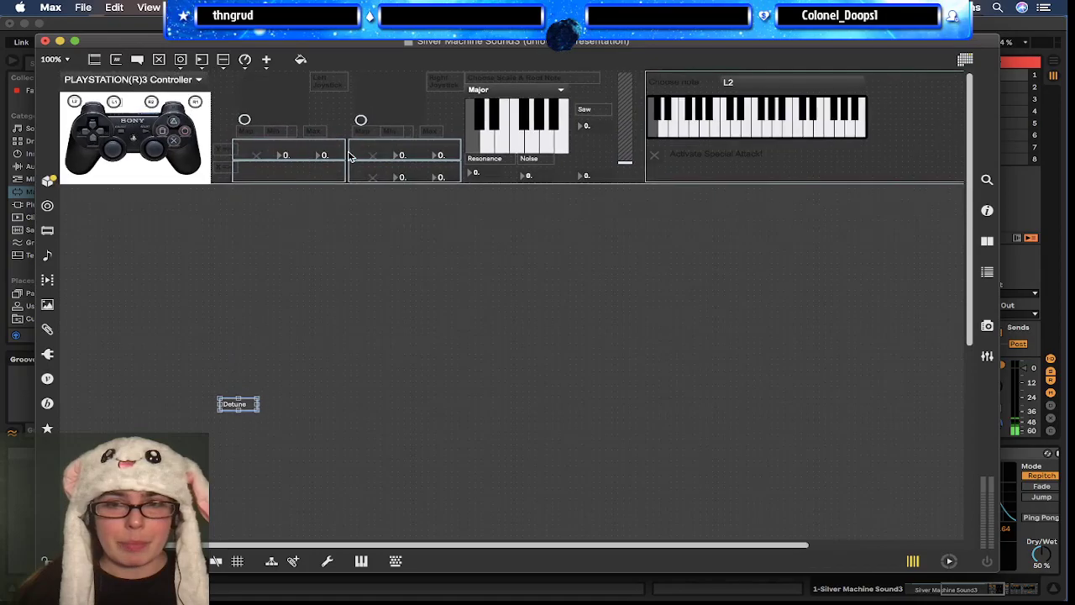
{"action": "left_click_drag", "start_coordinate": [237, 403], "coordinate": [586, 164]}
{"action": "left_click", "coordinate": [592, 233]}
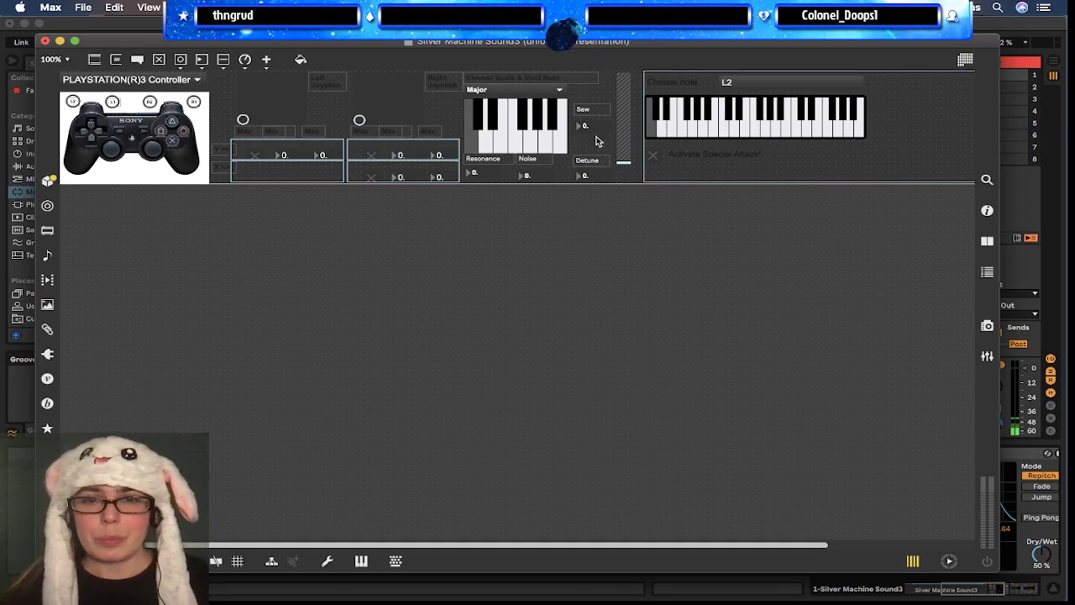
Step: Align the Detune label and its number box with the Resonance and Noise controls
{"action": "mouse_move", "coordinate": [591, 151]}
{"action": "left_mouse_down"}
{"action": "mouse_move", "coordinate": [588, 175]}
{"action": "mouse_move", "coordinate": [593, 163]}
{"action": "left_mouse_up"}
{"action": "left_click", "coordinate": [593, 140]}
{"action": "left_click", "coordinate": [592, 164]}
{"action": "left_click", "coordinate": [590, 211]}
Step: Save the Silver Machine Sound3 device in presentation view and close its editor to return to Ableton Live
{"action": "key", "text": "alt+super+e"}
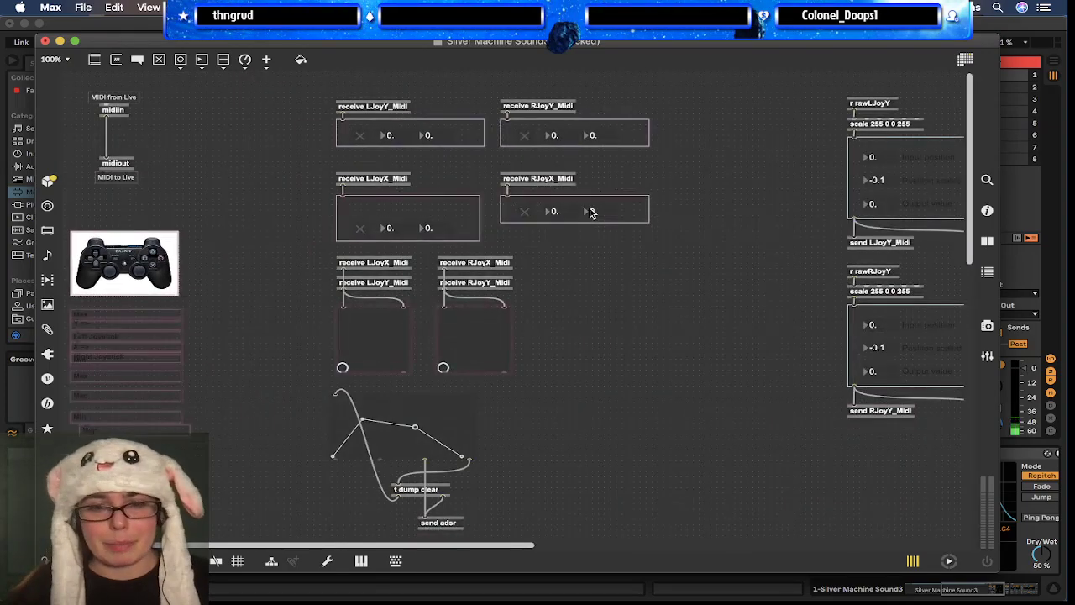
{"action": "key", "text": "alt+super+e"}
{"action": "key", "text": "super+s"}
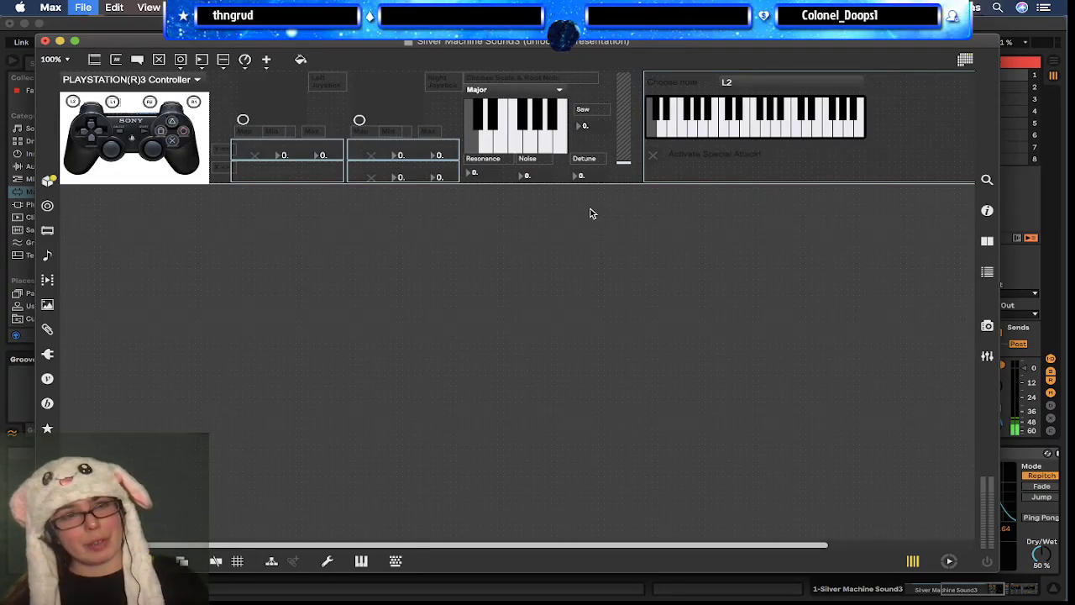
{"action": "key", "text": "super+w"}
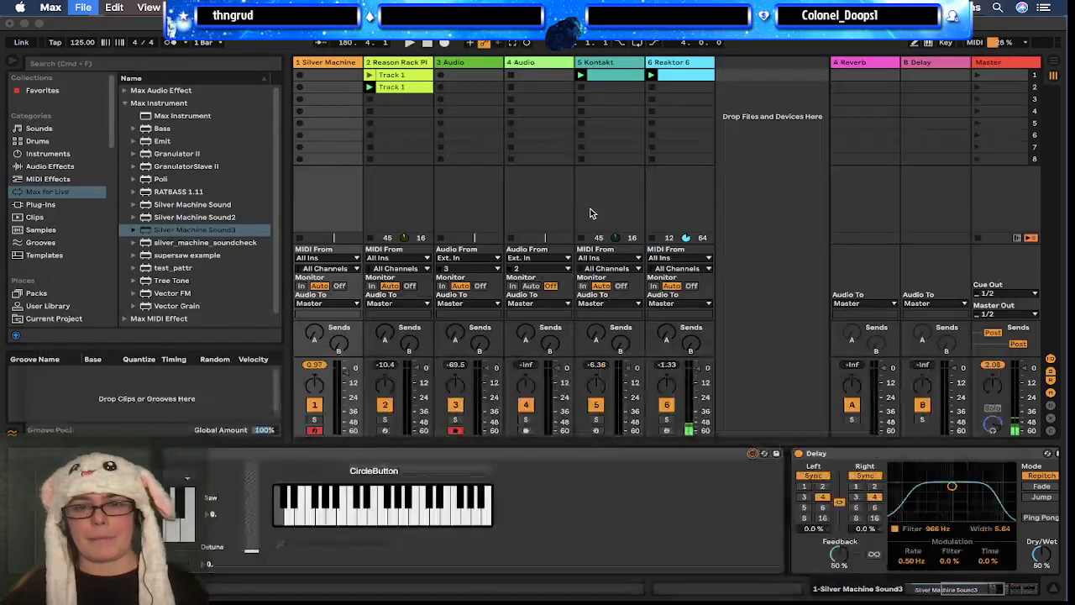
Step: Delete the old Silver Machine Sound3 device from track 1 and load a fresh copy from the Max instruments
{"action": "left_click", "coordinate": [504, 451]}
{"action": "key", "text": "Delete"}
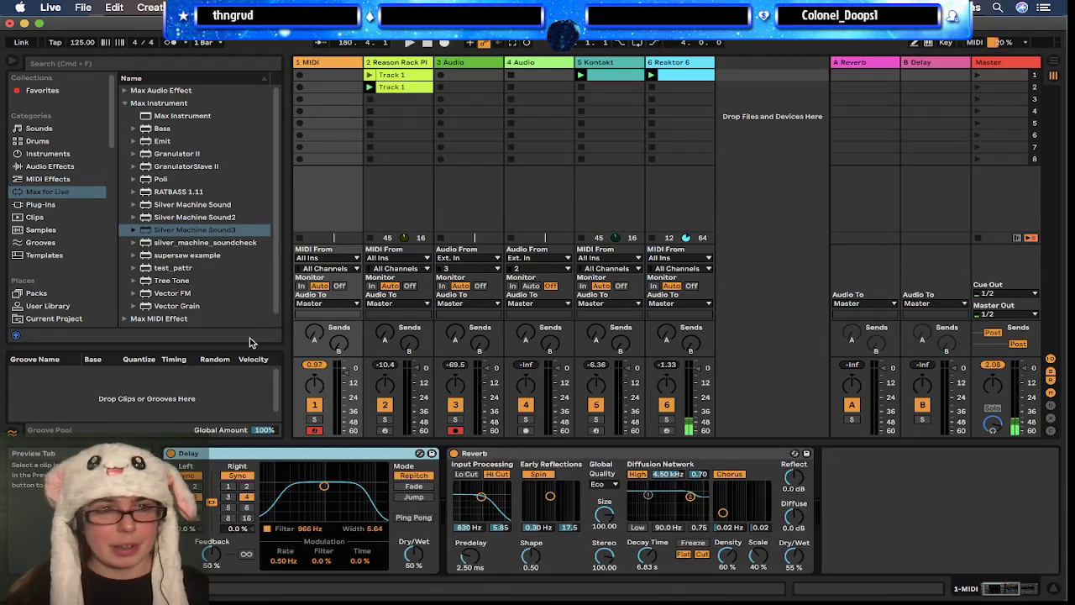
{"action": "left_click", "coordinate": [199, 229]}
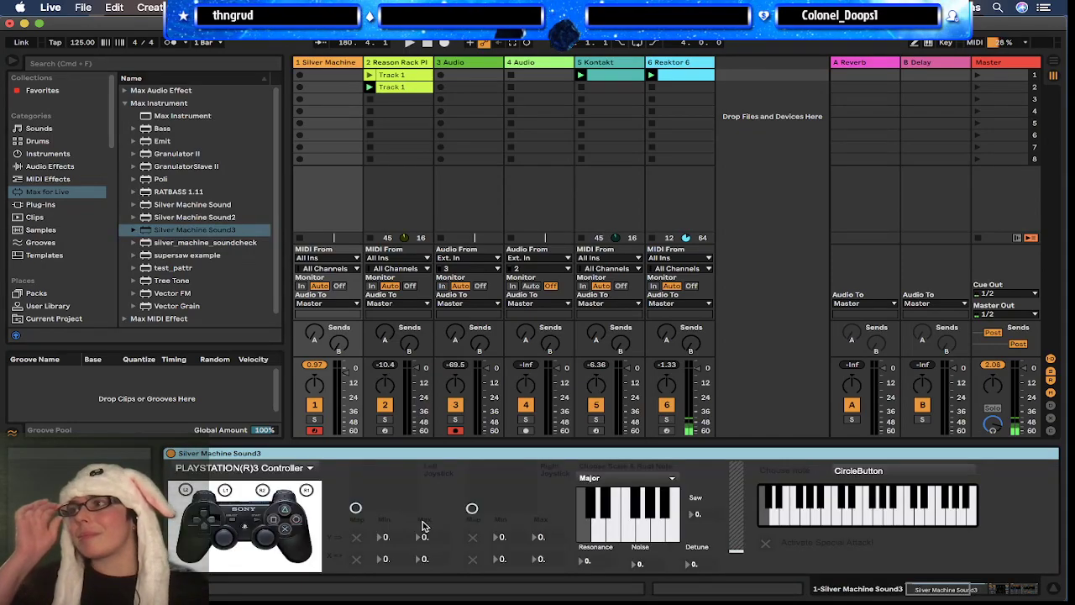
Step: Choose PLAYSTATION(R)3 Controller as the device's game controller and set its scale to Phrygian with root note D
{"action": "left_click", "coordinate": [274, 467]}
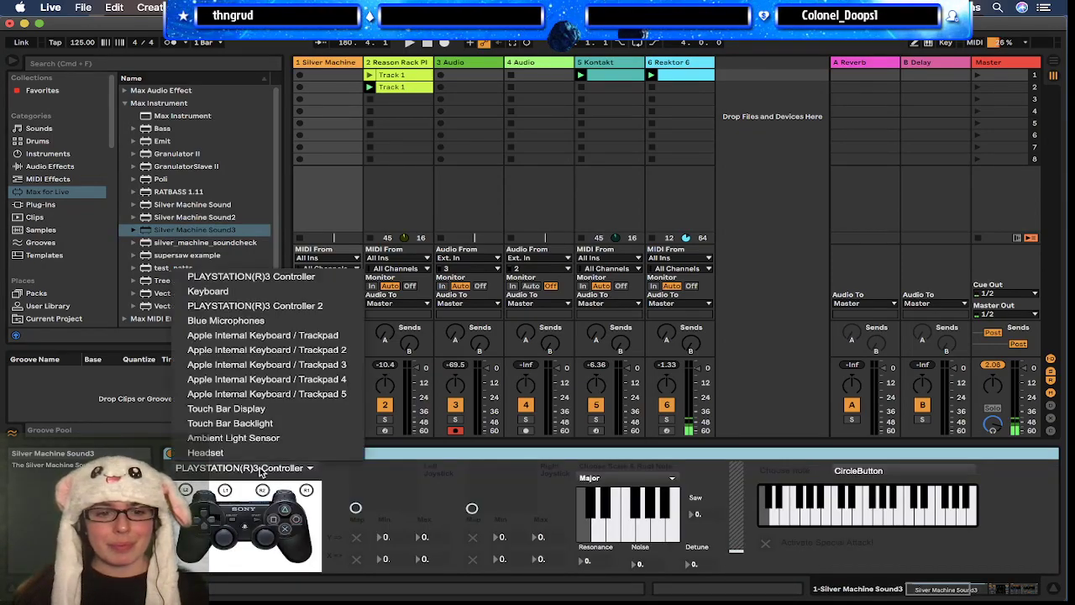
{"action": "left_click", "coordinate": [269, 283]}
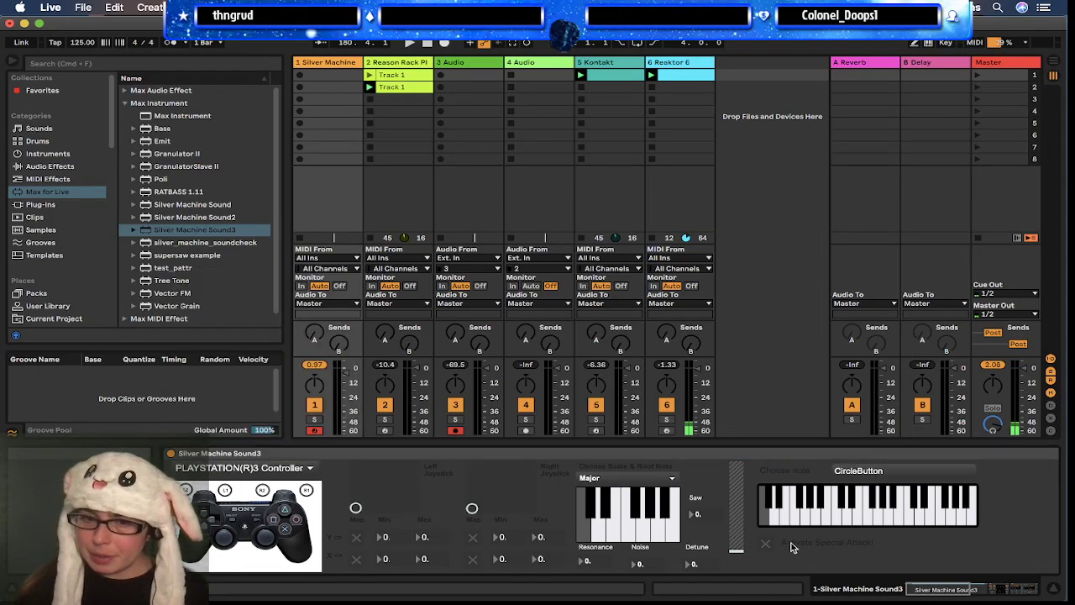
{"action": "left_click", "coordinate": [659, 477]}
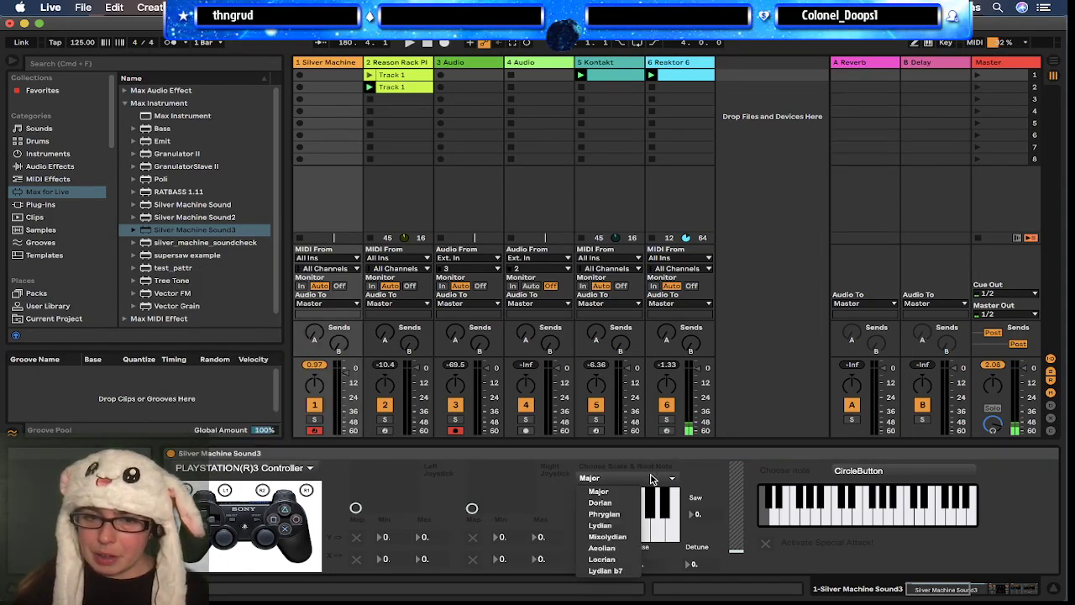
{"action": "left_click", "coordinate": [624, 514]}
{"action": "left_click", "coordinate": [600, 529]}
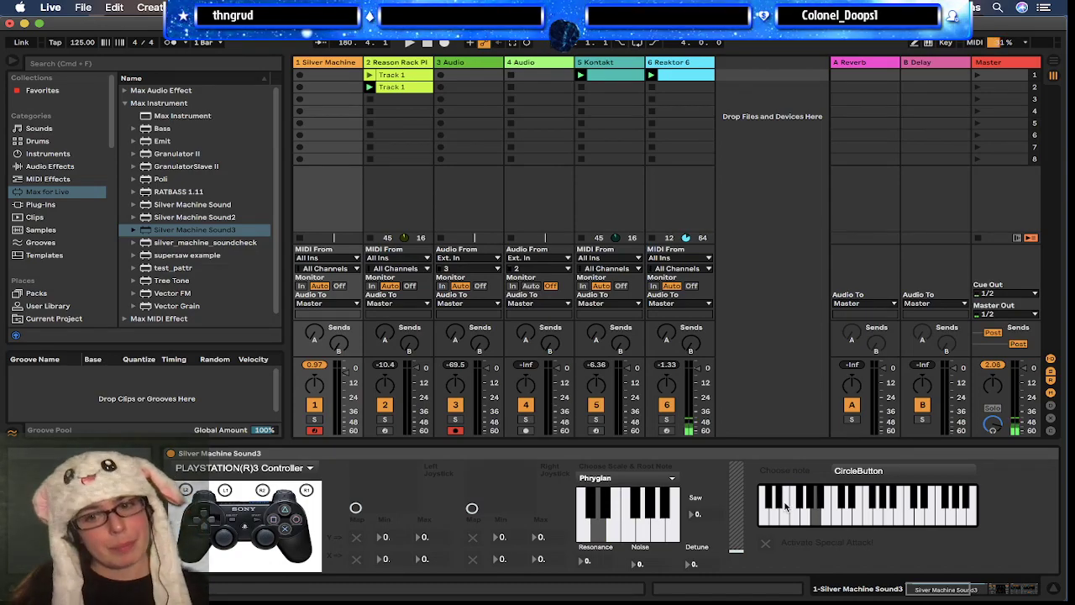
Step: Set the synth's Resonance to 0.95 and raise its vertical slider to about half height
{"action": "left_click", "coordinate": [737, 521]}
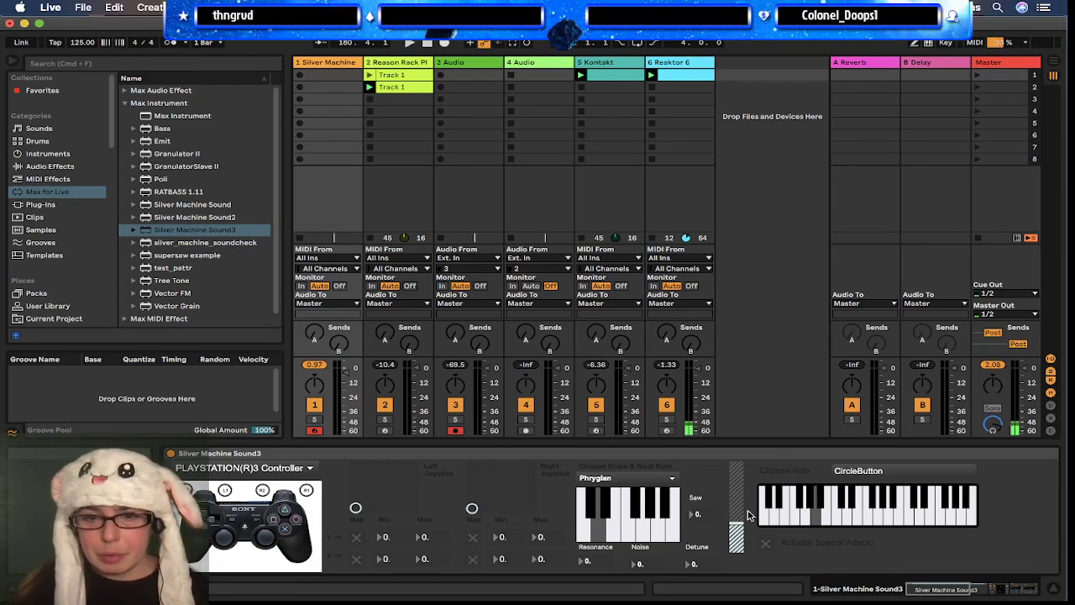
{"action": "left_click", "coordinate": [599, 561]}
{"action": "type", "text": "1"}
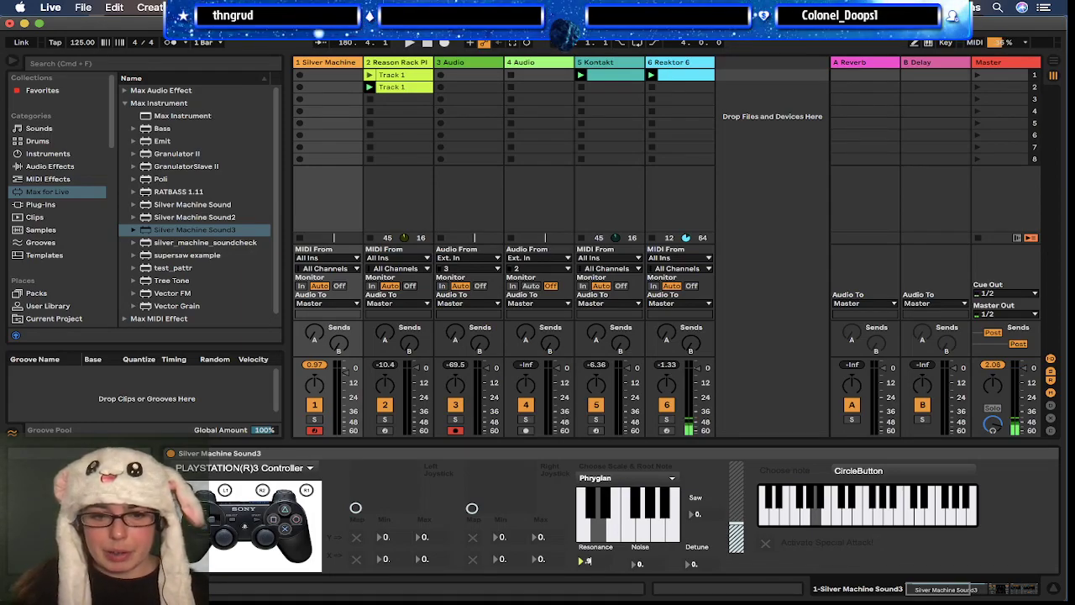
{"action": "type", "text": "95"}
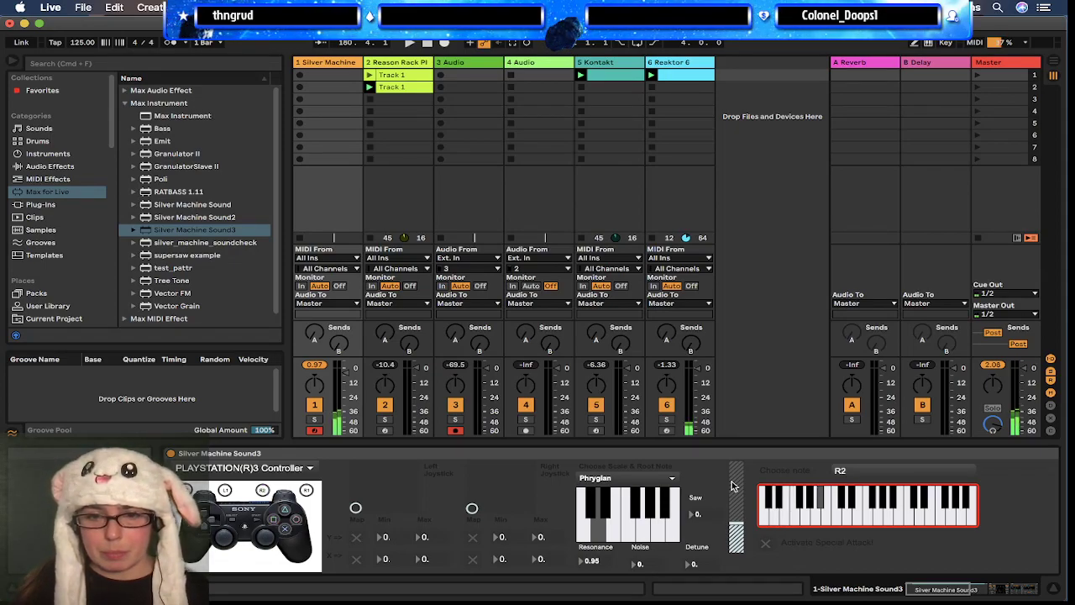
{"action": "left_click_drag", "start_coordinate": [736, 520], "coordinate": [737, 507]}
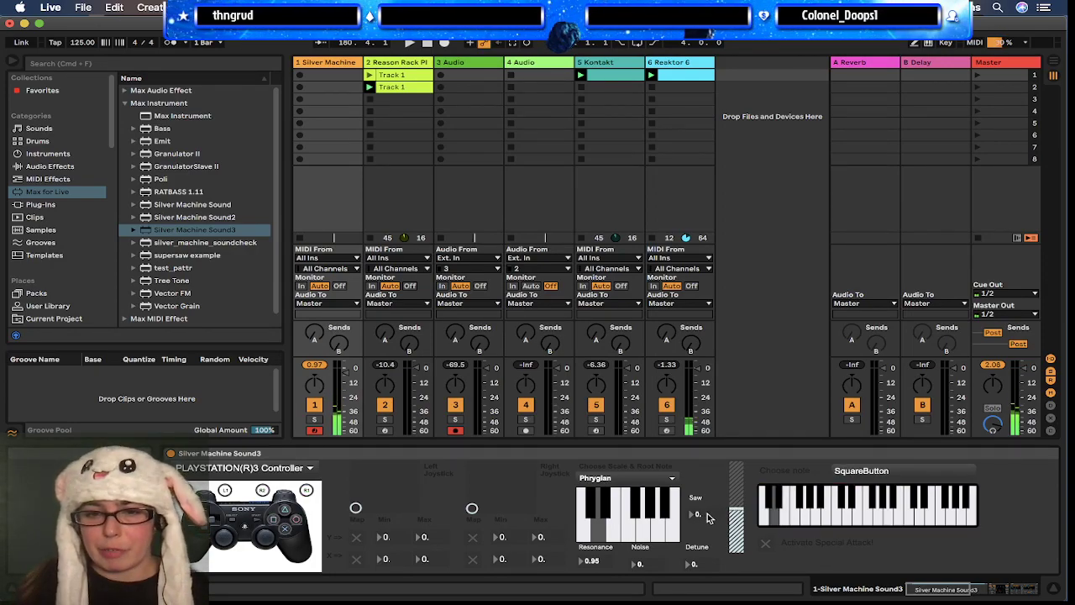
Step: Set the synth's Saw amount to 0.05 and its Noise amount to 2
{"action": "left_click", "coordinate": [707, 513]}
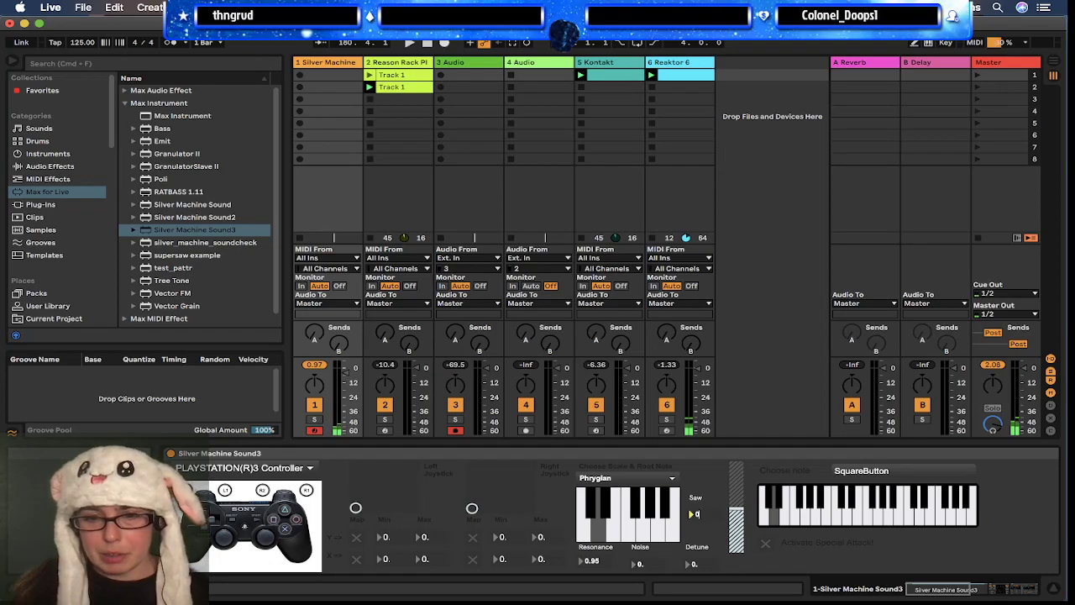
{"action": "left_click", "coordinate": [713, 479]}
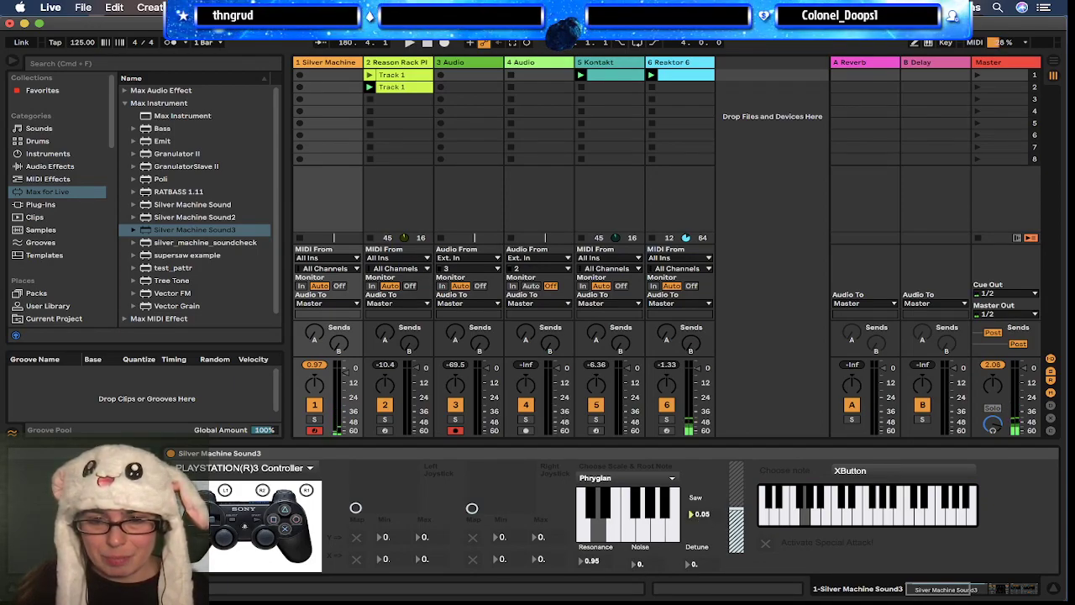
{"action": "left_click_drag", "start_coordinate": [652, 565], "coordinate": [639, 564]}
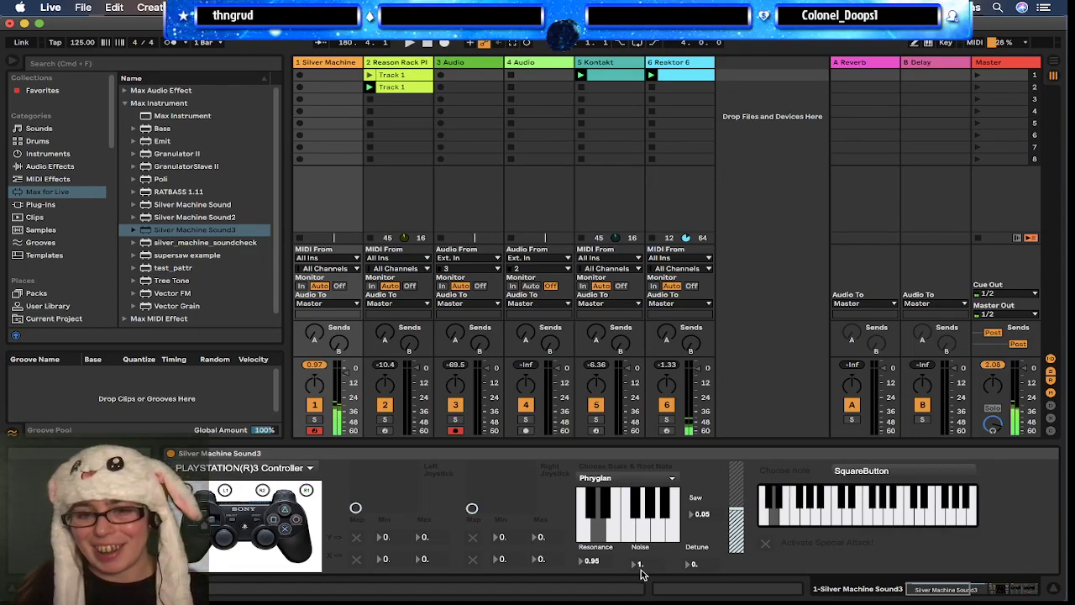
{"action": "left_click_drag", "start_coordinate": [640, 568], "coordinate": [640, 563]}
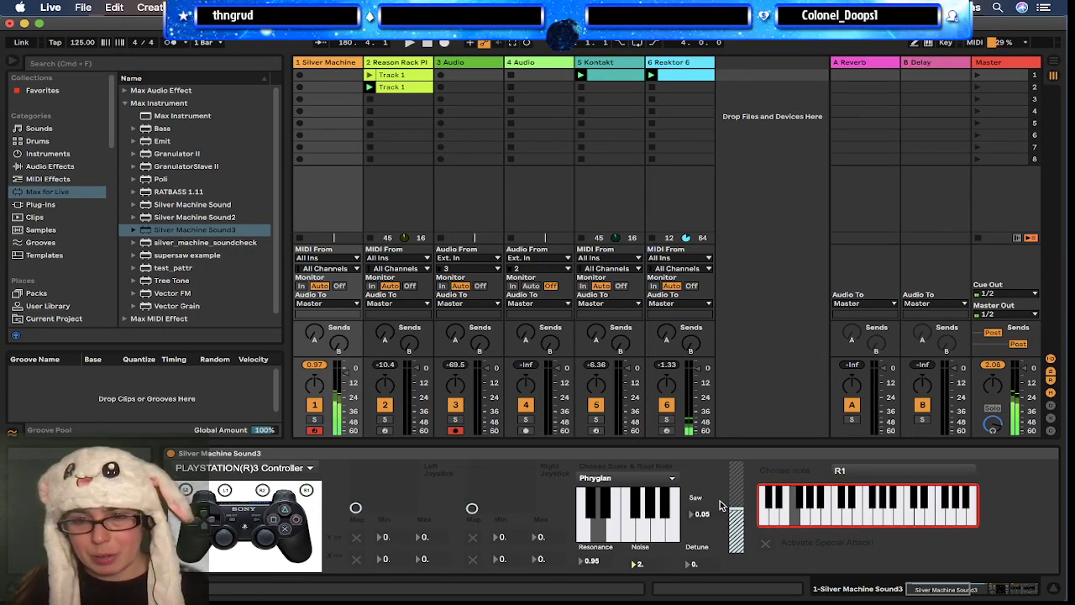
Step: Raise the synth's vertical slider further and set Detune to 0.484
{"action": "left_click_drag", "start_coordinate": [735, 496], "coordinate": [736, 464]}
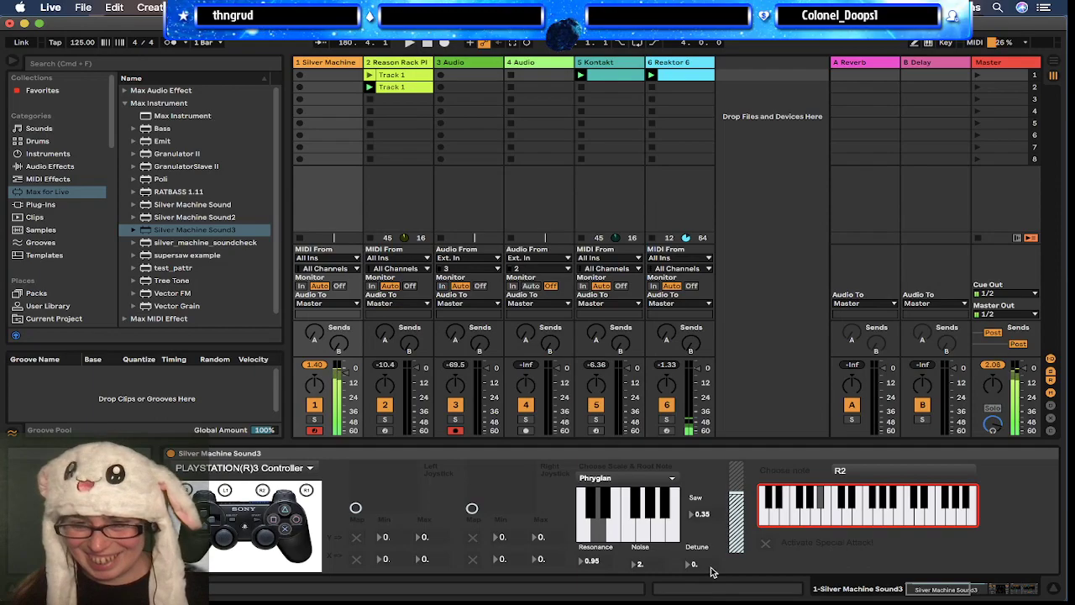
{"action": "mouse_move", "coordinate": [708, 564]}
{"action": "left_mouse_down"}
{"action": "mouse_move", "coordinate": [708, 555]}
{"action": "mouse_move", "coordinate": [709, 564]}
{"action": "left_mouse_up"}
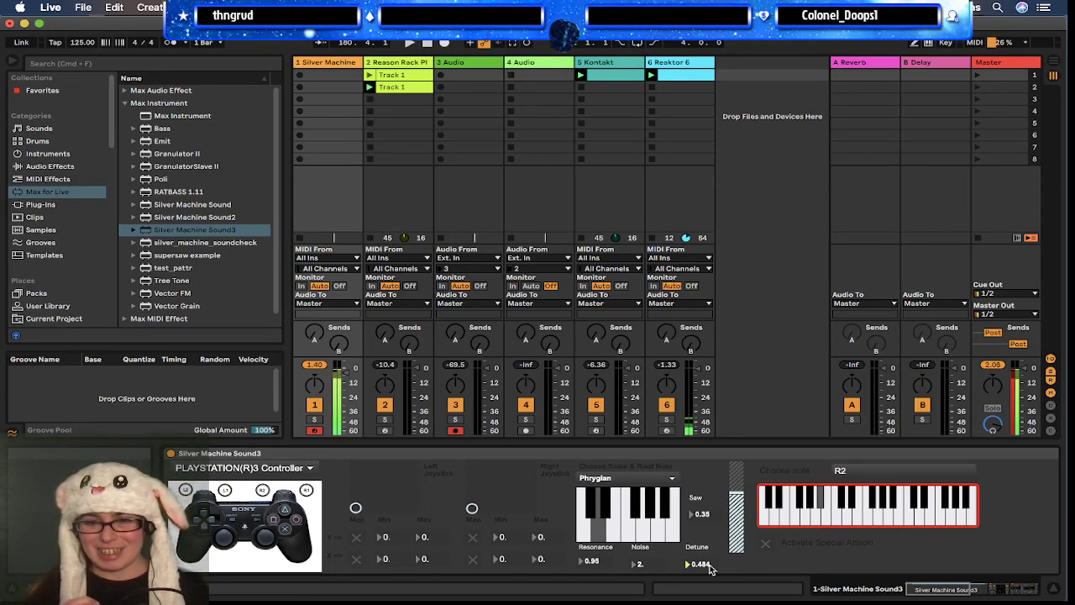
{"action": "left_click_drag", "start_coordinate": [737, 490], "coordinate": [737, 489]}
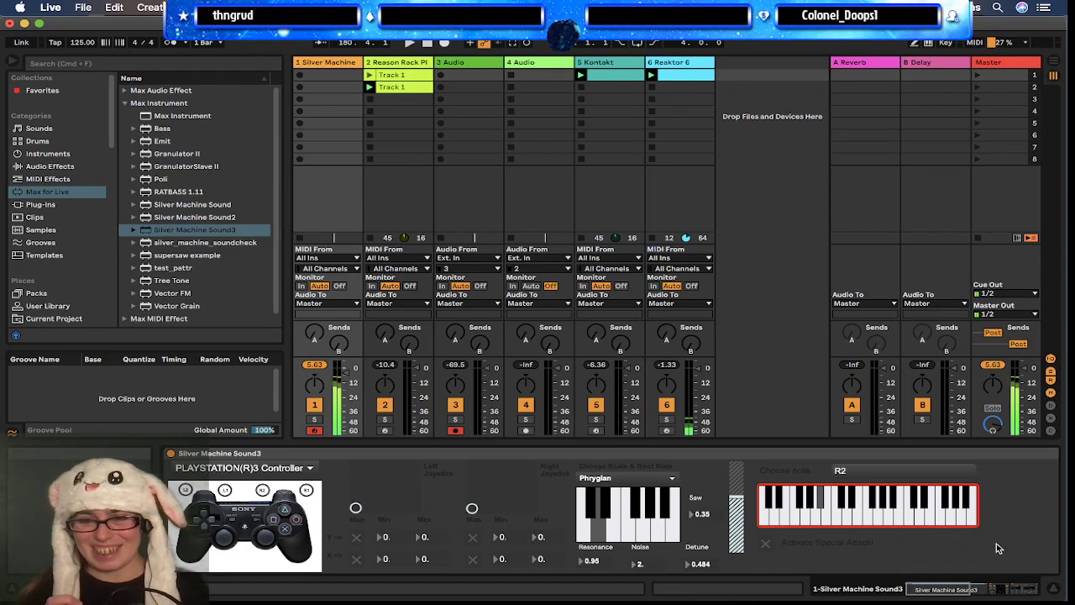
Step: Increase the synth's Detune to 1.34 and Saw to 0.69, and nudge its vertical slider slightly higher
{"action": "scroll", "coordinate": [997, 548], "scroll_direction": "right", "scroll_amount": 10}
{"action": "scroll", "coordinate": [997, 547], "scroll_direction": "left", "scroll_amount": 10}
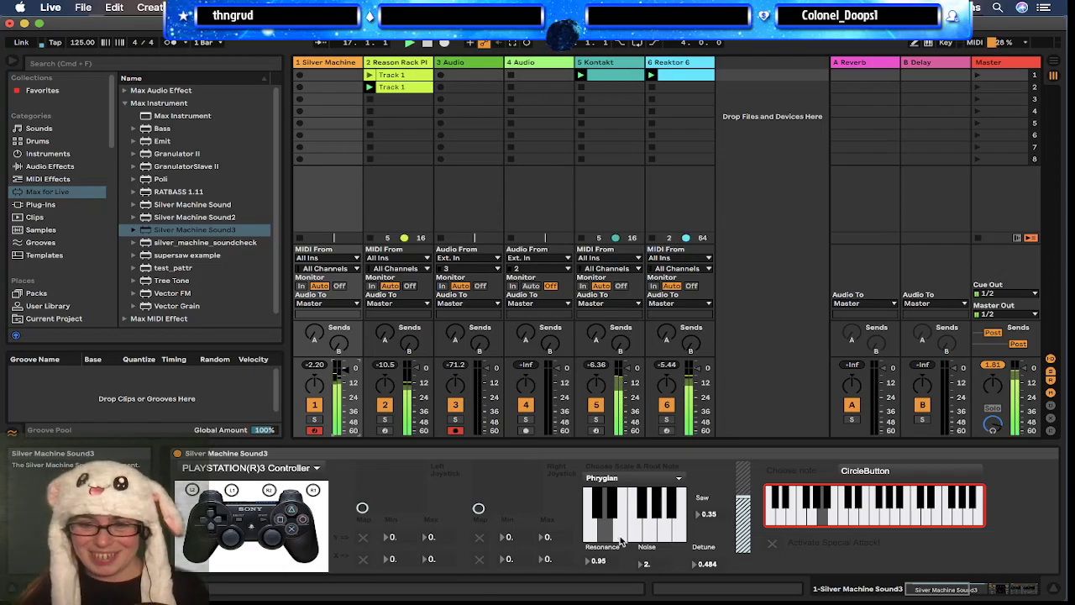
{"action": "left_click_drag", "start_coordinate": [713, 565], "coordinate": [713, 508]}
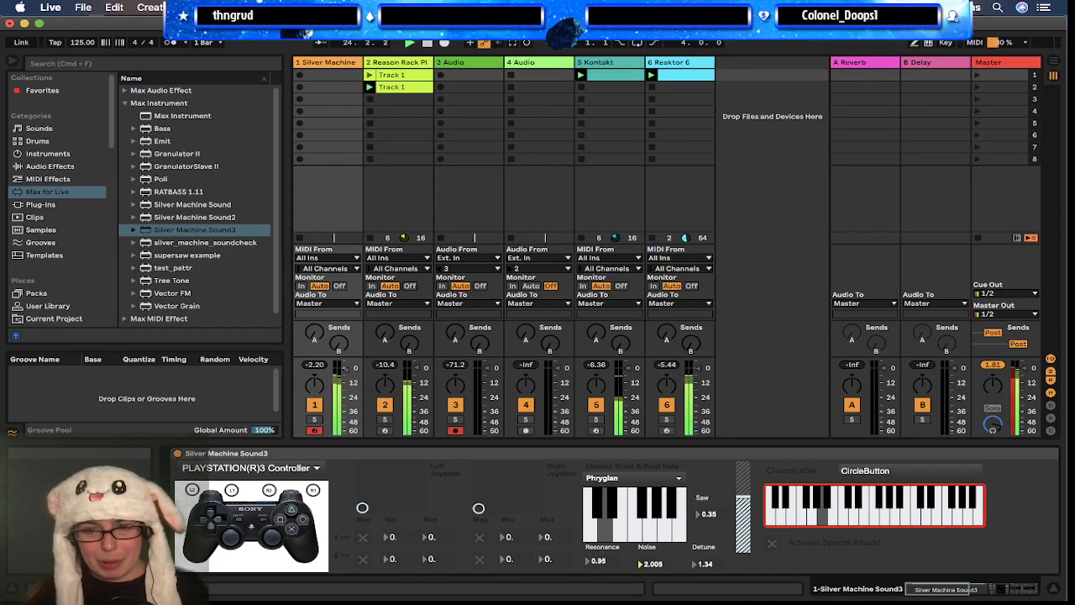
{"action": "left_click_drag", "start_coordinate": [705, 513], "coordinate": [706, 487]}
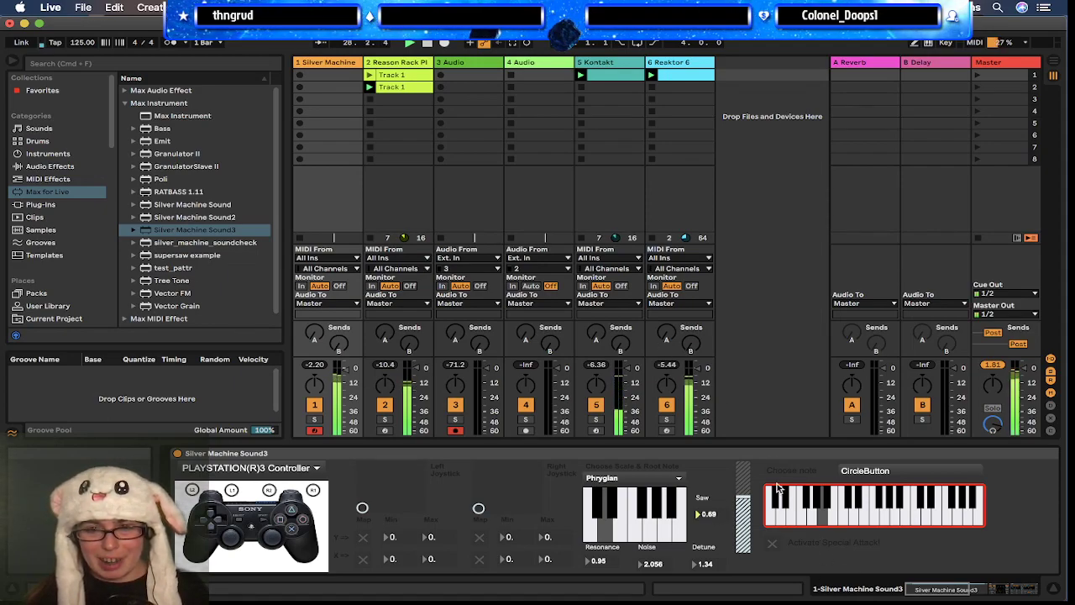
{"action": "left_click_drag", "start_coordinate": [744, 493], "coordinate": [744, 491]}
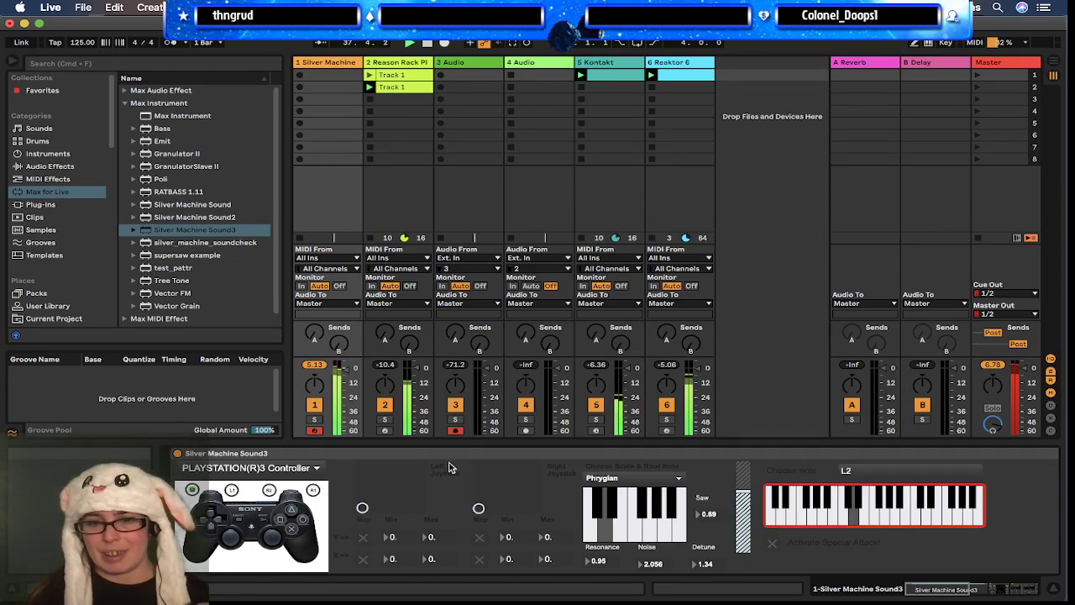
Step: Select tracks 2 through 6 and lower their volume faders together
{"action": "scroll", "coordinate": [969, 570], "scroll_direction": "right", "scroll_amount": 10}
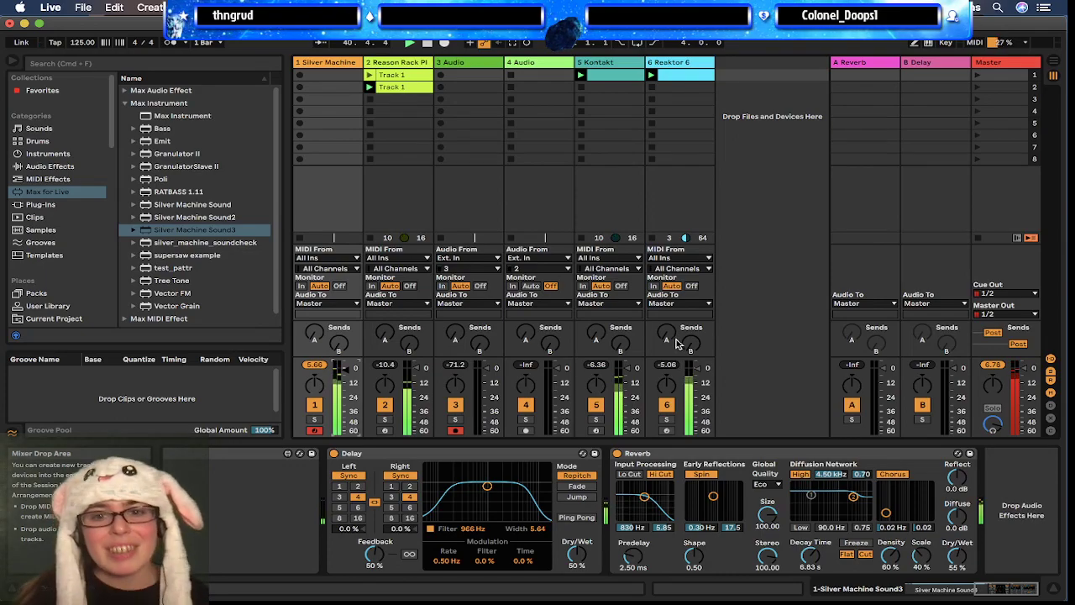
{"action": "left_click", "coordinate": [396, 63]}
{"action": "left_click", "coordinate": [699, 61], "text": "shift"}
{"action": "left_click_drag", "start_coordinate": [418, 367], "coordinate": [417, 373]}
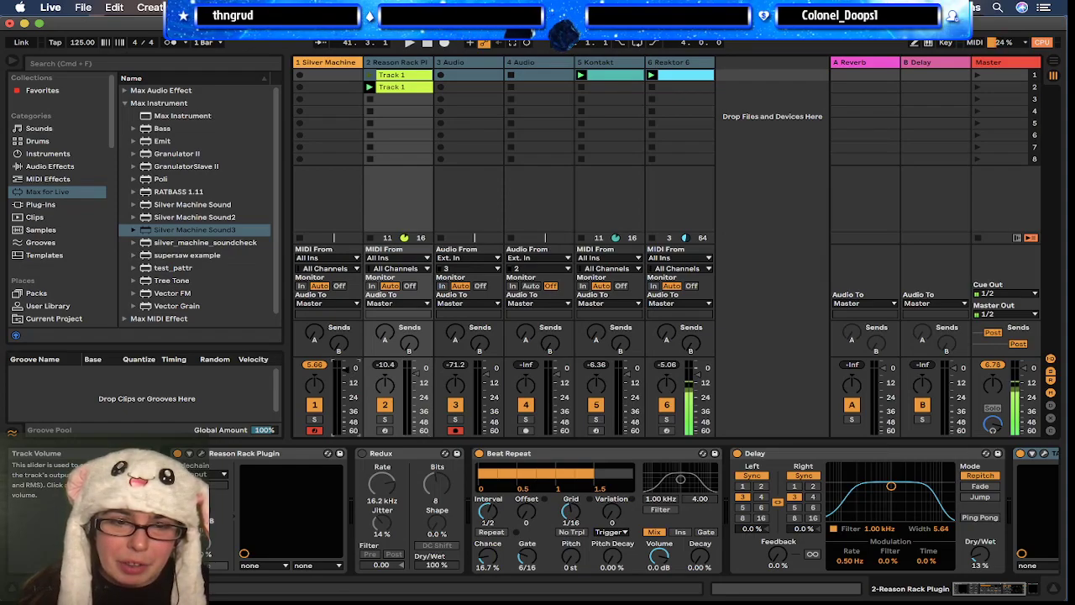
Step: Add the Pedal effect from Drive & Color after the Reverb on the Silver Machine track and set it to Distort
{"action": "scroll", "coordinate": [625, 519], "scroll_direction": "right", "scroll_amount": 3}
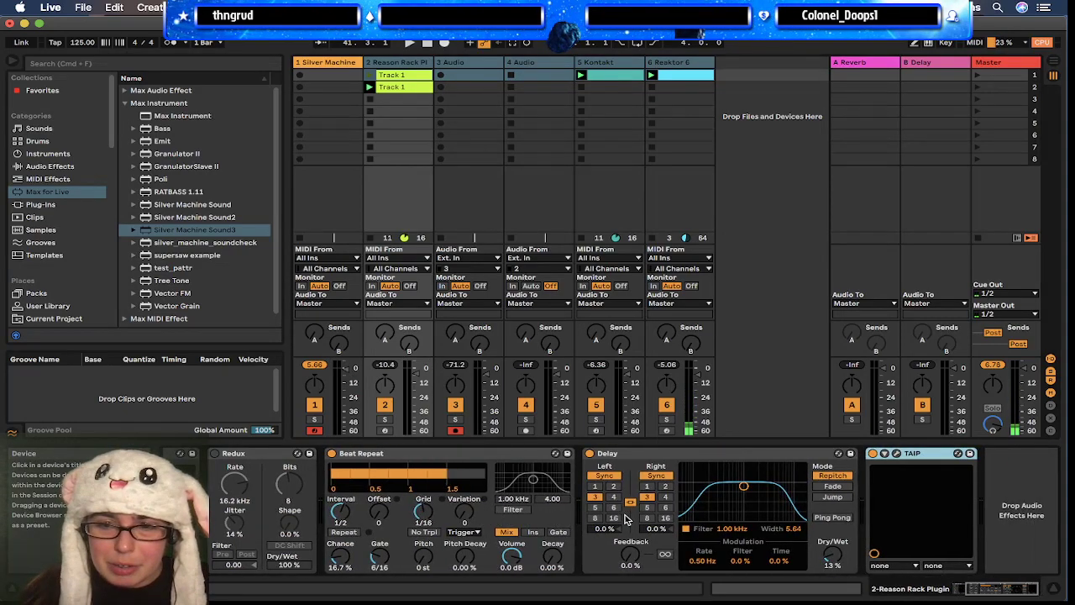
{"action": "scroll", "coordinate": [201, 186], "scroll_direction": "down", "scroll_amount": 1}
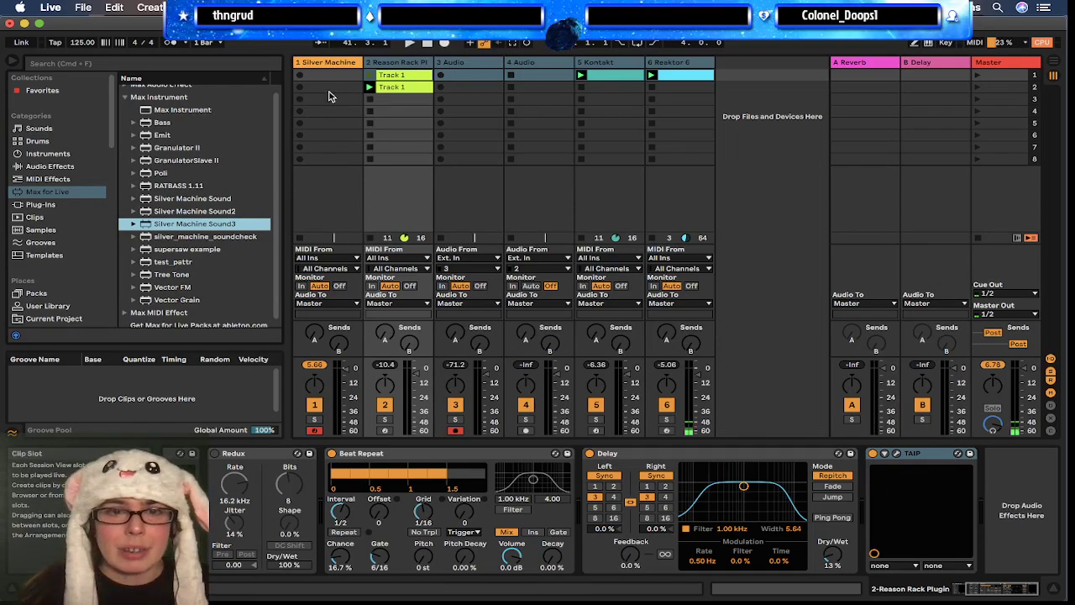
{"action": "left_click", "coordinate": [330, 63]}
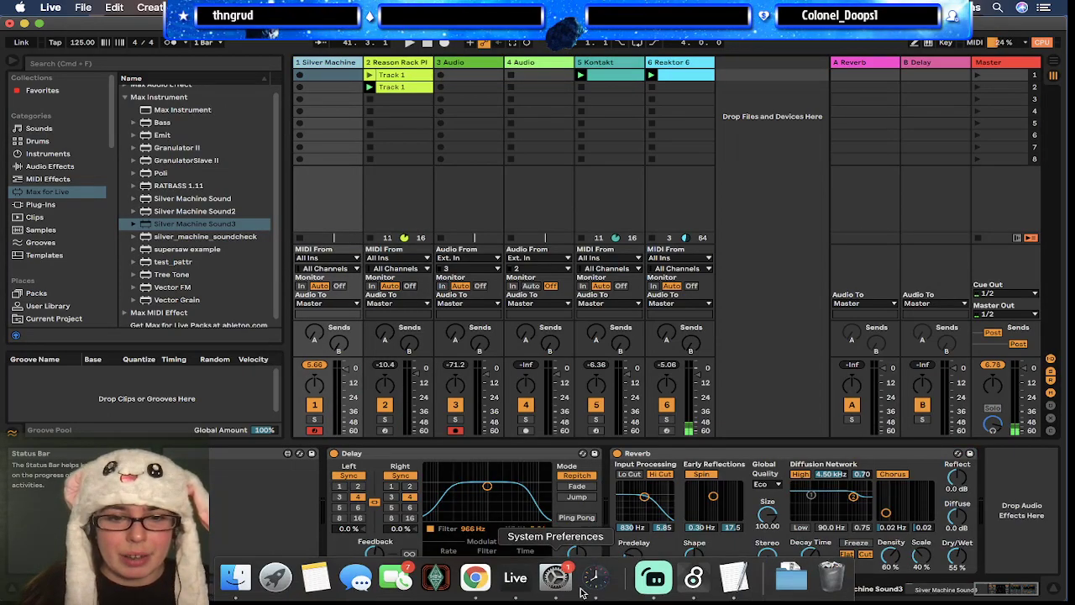
{"action": "scroll", "coordinate": [145, 262], "scroll_direction": "down", "scroll_amount": 1}
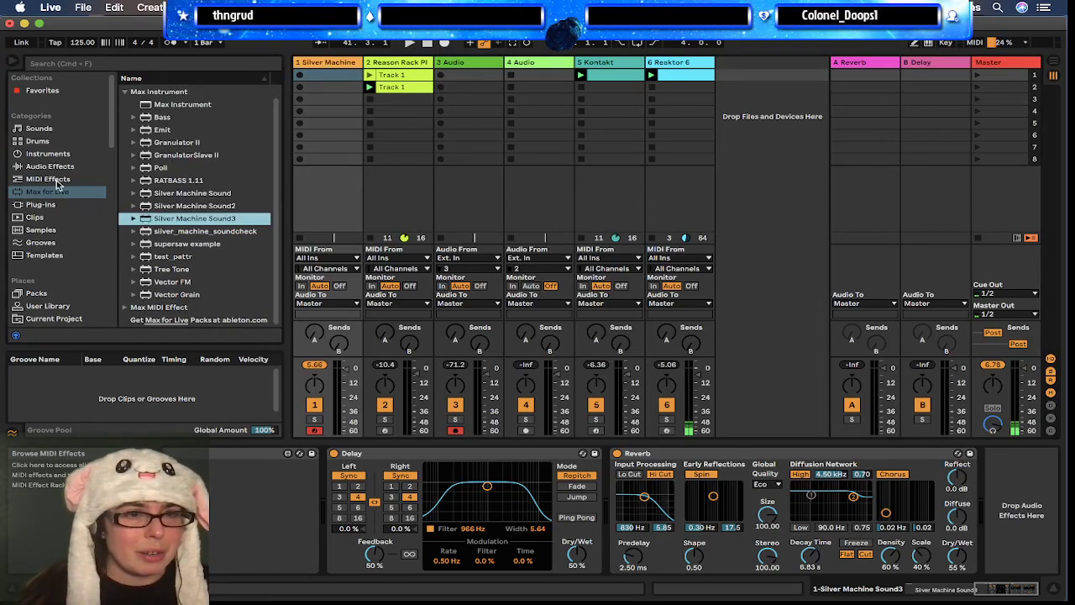
{"action": "left_click", "coordinate": [69, 169]}
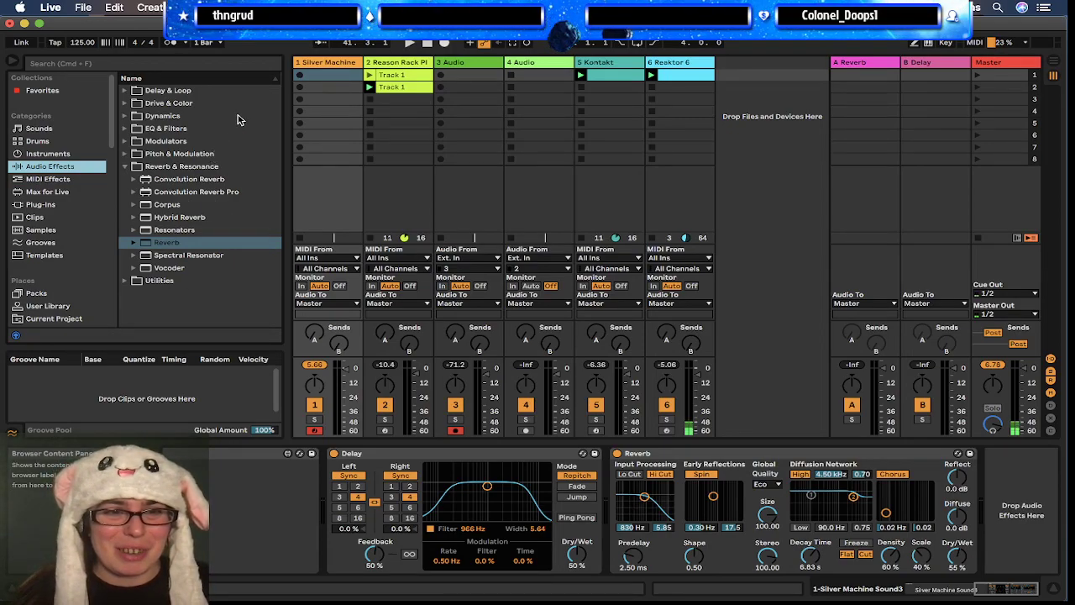
{"action": "left_click", "coordinate": [125, 102]}
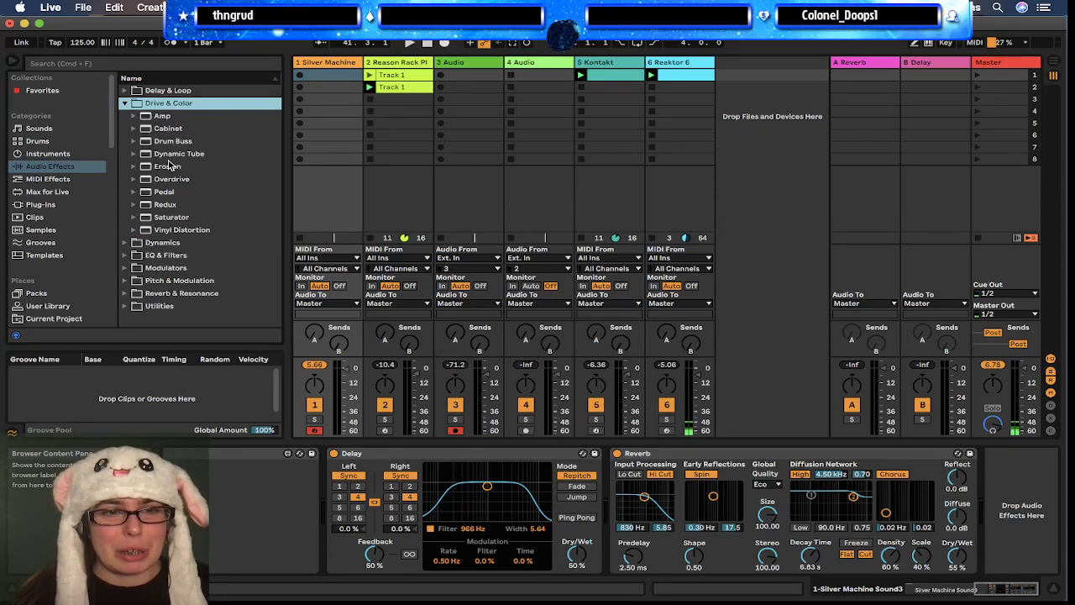
{"action": "left_click_drag", "start_coordinate": [162, 195], "coordinate": [1015, 484]}
{"action": "left_click", "coordinate": [999, 500]}
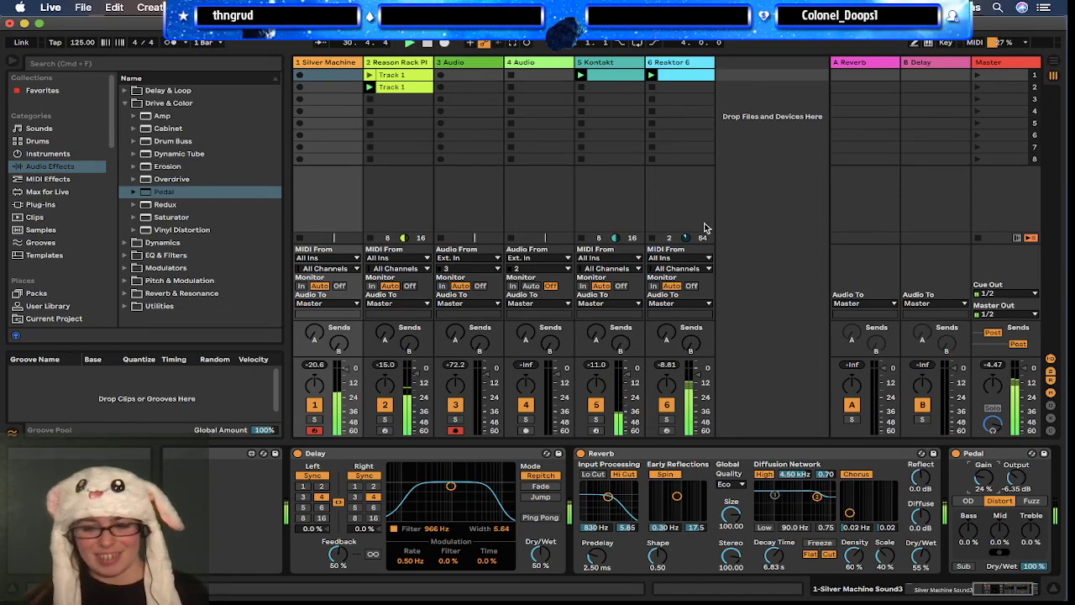
Step: Set the synth's Saw to 0.76 and Detune to 1, and stop playback
{"action": "scroll", "coordinate": [484, 479], "scroll_direction": "left", "scroll_amount": 10}
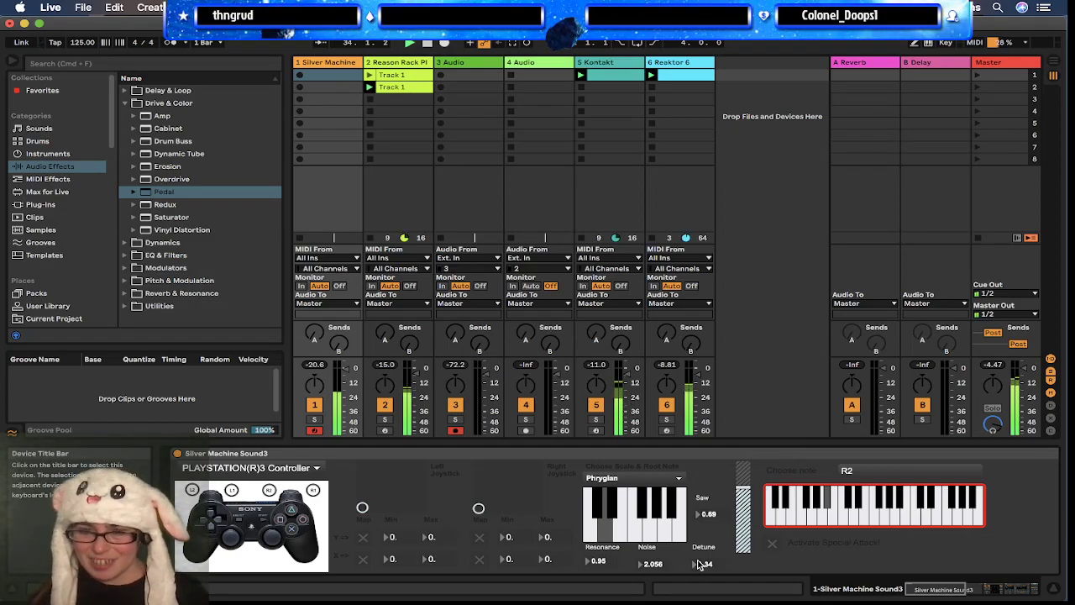
{"action": "left_click_drag", "start_coordinate": [697, 563], "coordinate": [697, 549]}
{"action": "left_click", "coordinate": [715, 514]}
{"action": "left_click_drag", "start_coordinate": [714, 514], "coordinate": [715, 509]}
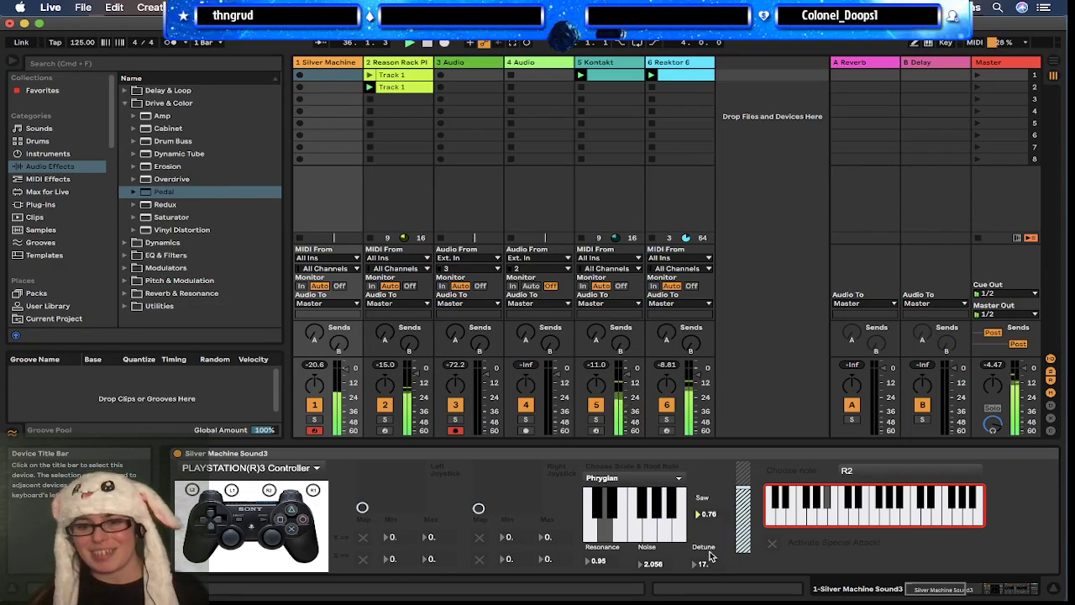
{"action": "left_click_drag", "start_coordinate": [706, 566], "coordinate": [706, 571]}
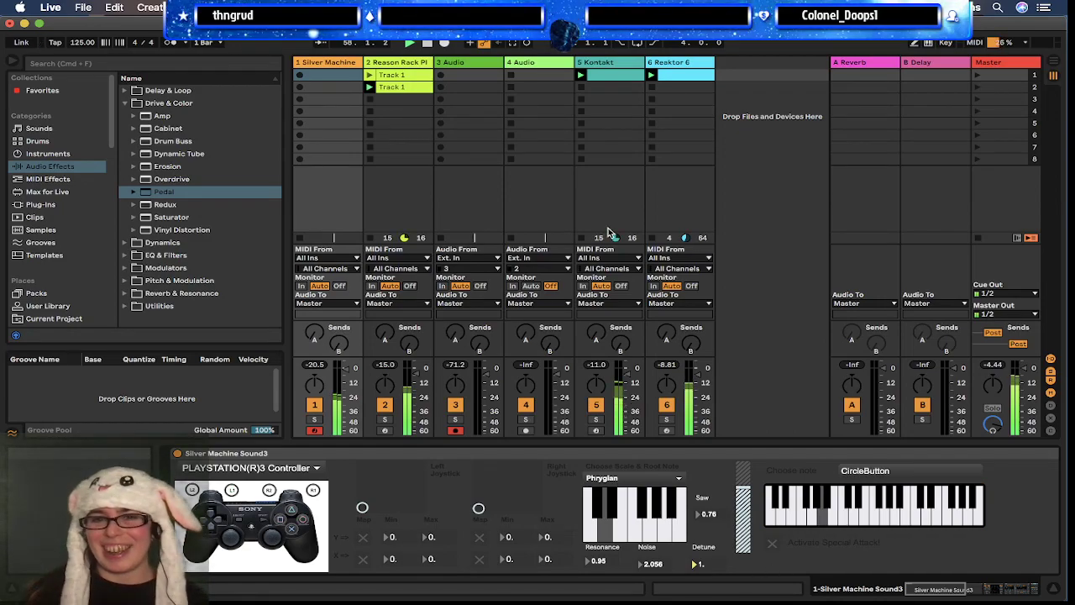
{"action": "key", "text": "space"}
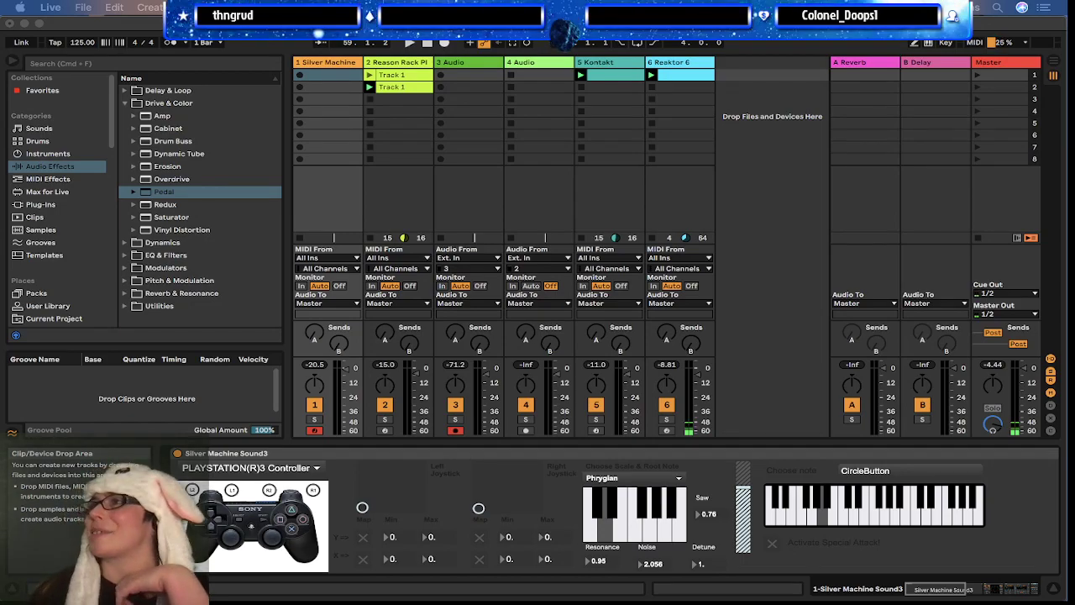
{"action": "mouse_move", "coordinate": [634, 590]}
{"action": "scroll", "coordinate": [719, 521], "scroll_direction": "right", "scroll_amount": 7}
{"action": "scroll", "coordinate": [720, 520], "scroll_direction": "left", "scroll_amount": 7}
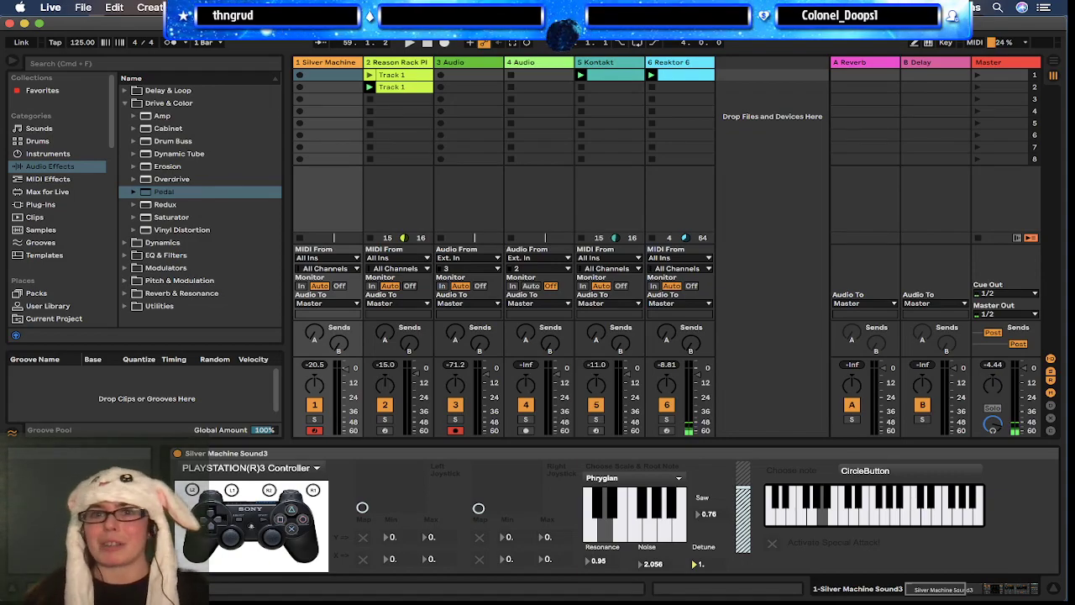
{"action": "scroll", "coordinate": [907, 540], "scroll_direction": "right", "scroll_amount": 10}
{"action": "scroll", "coordinate": [907, 540], "scroll_direction": "left", "scroll_amount": 10}
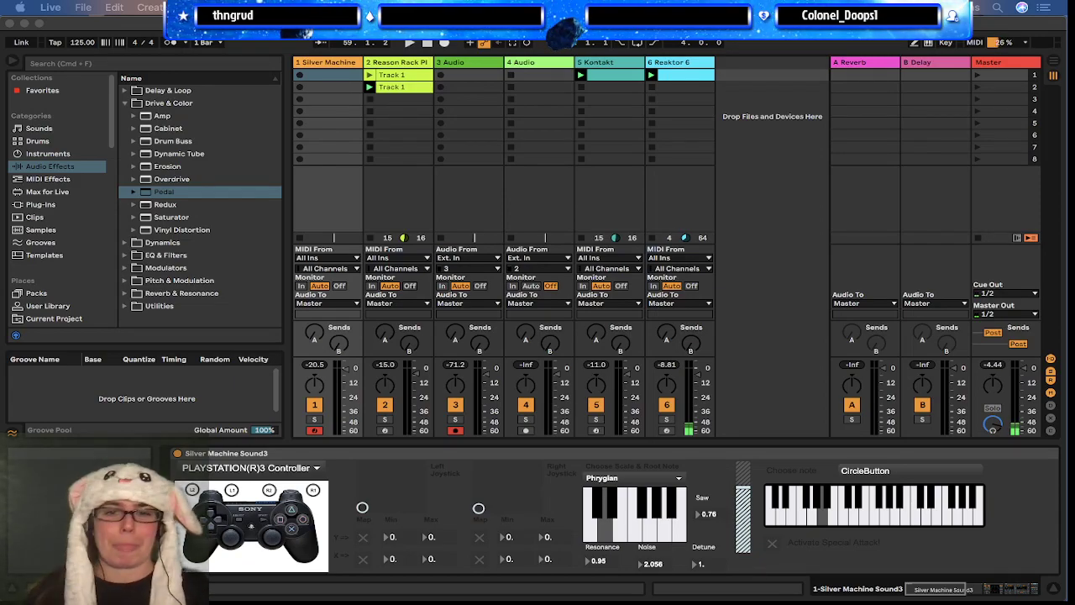
{"action": "mouse_move", "coordinate": [654, 578]}
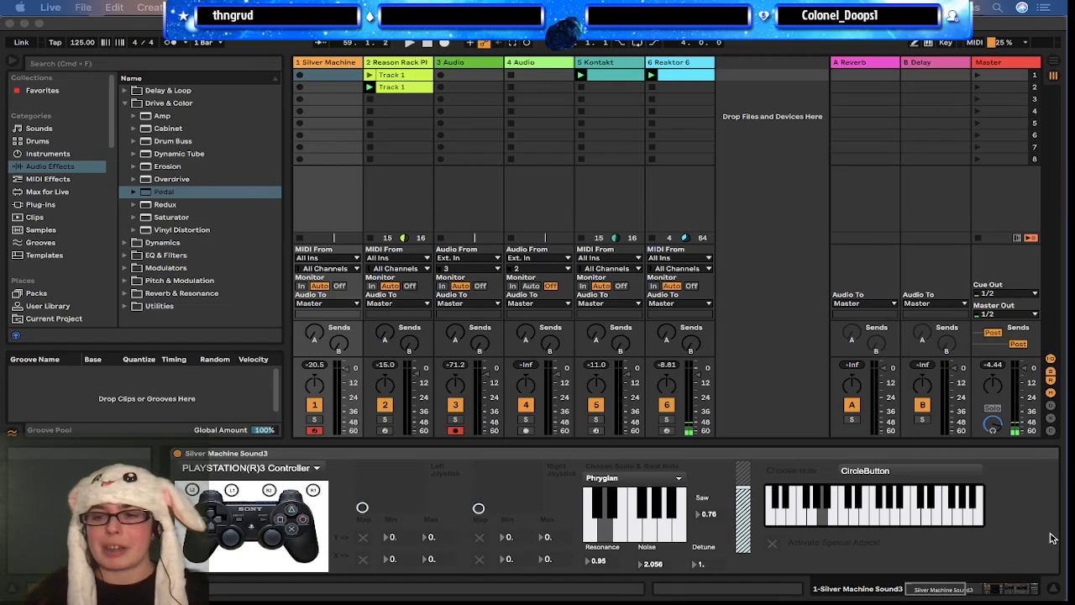
{"action": "mouse_move", "coordinate": [846, 597]}
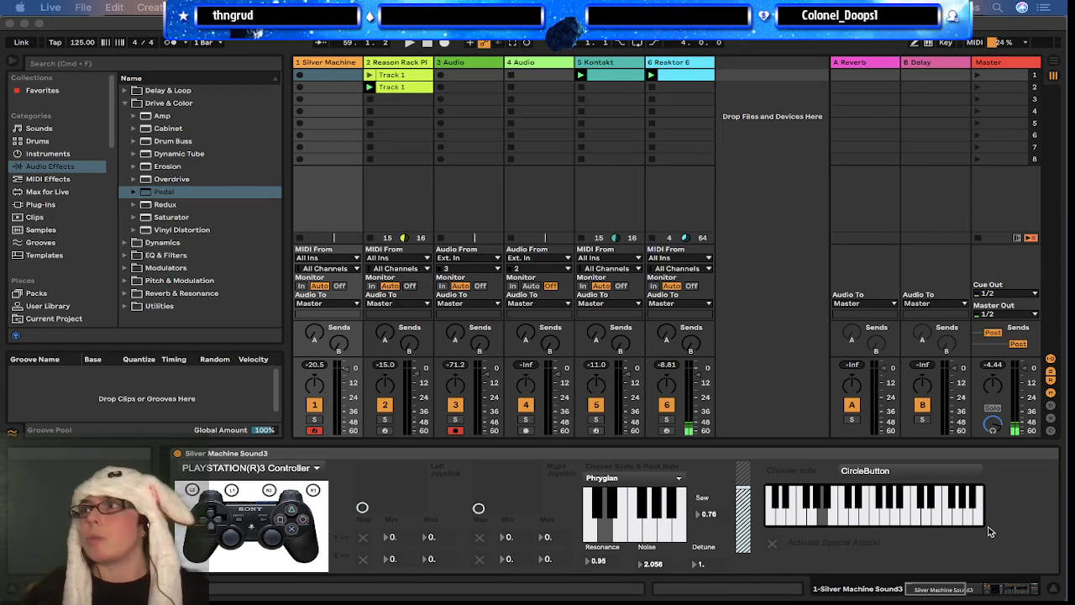
{"action": "mouse_move", "coordinate": [782, 598]}
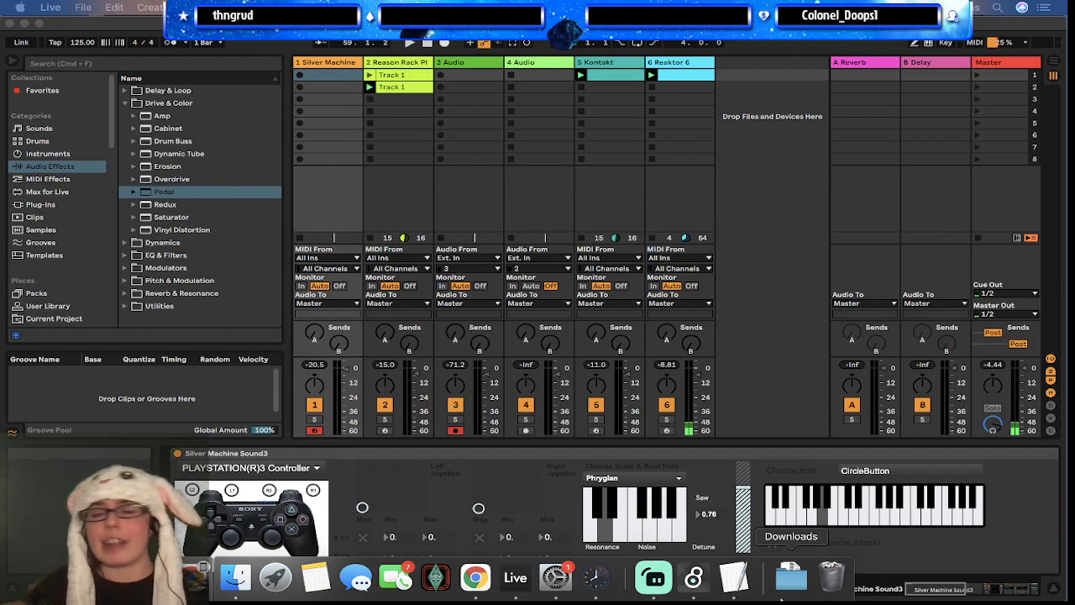